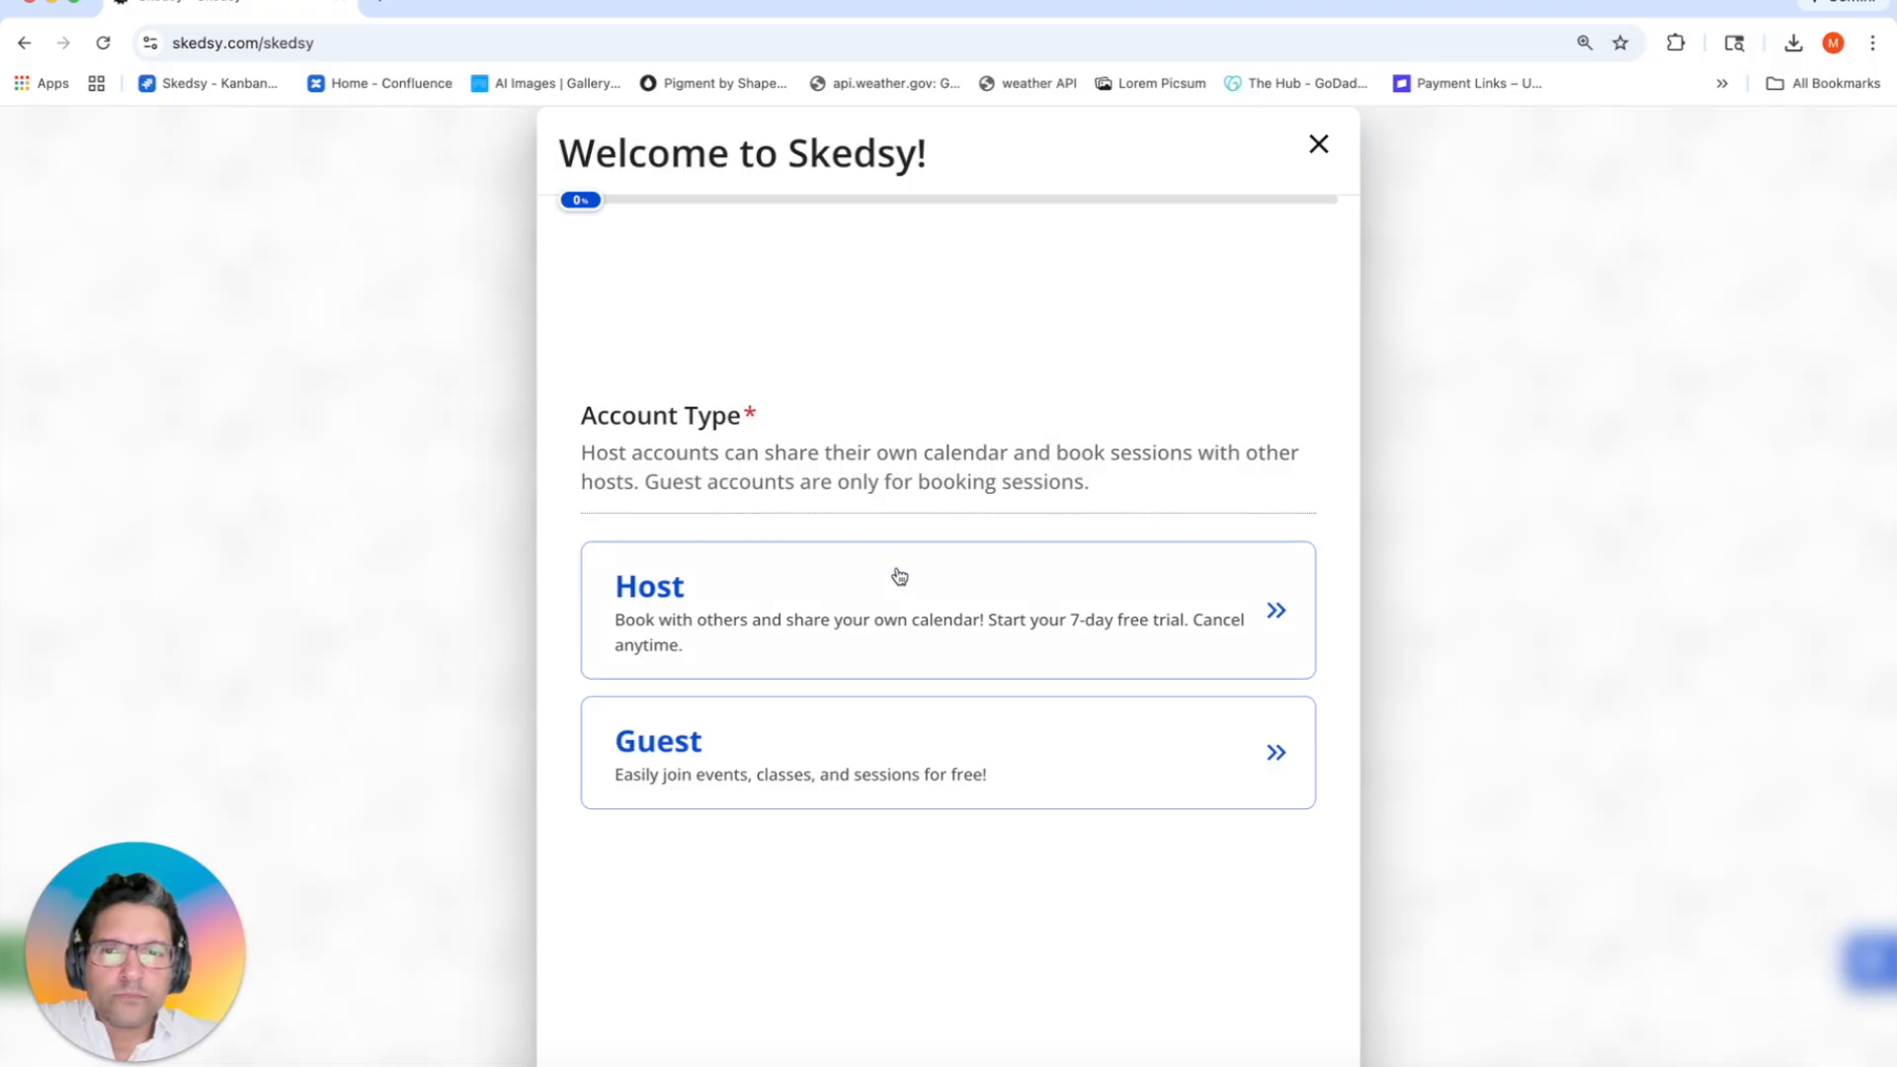
# Step: Choose the Host account type, enter the user's first and last name, and select Female
pyautogui.click(843, 606)
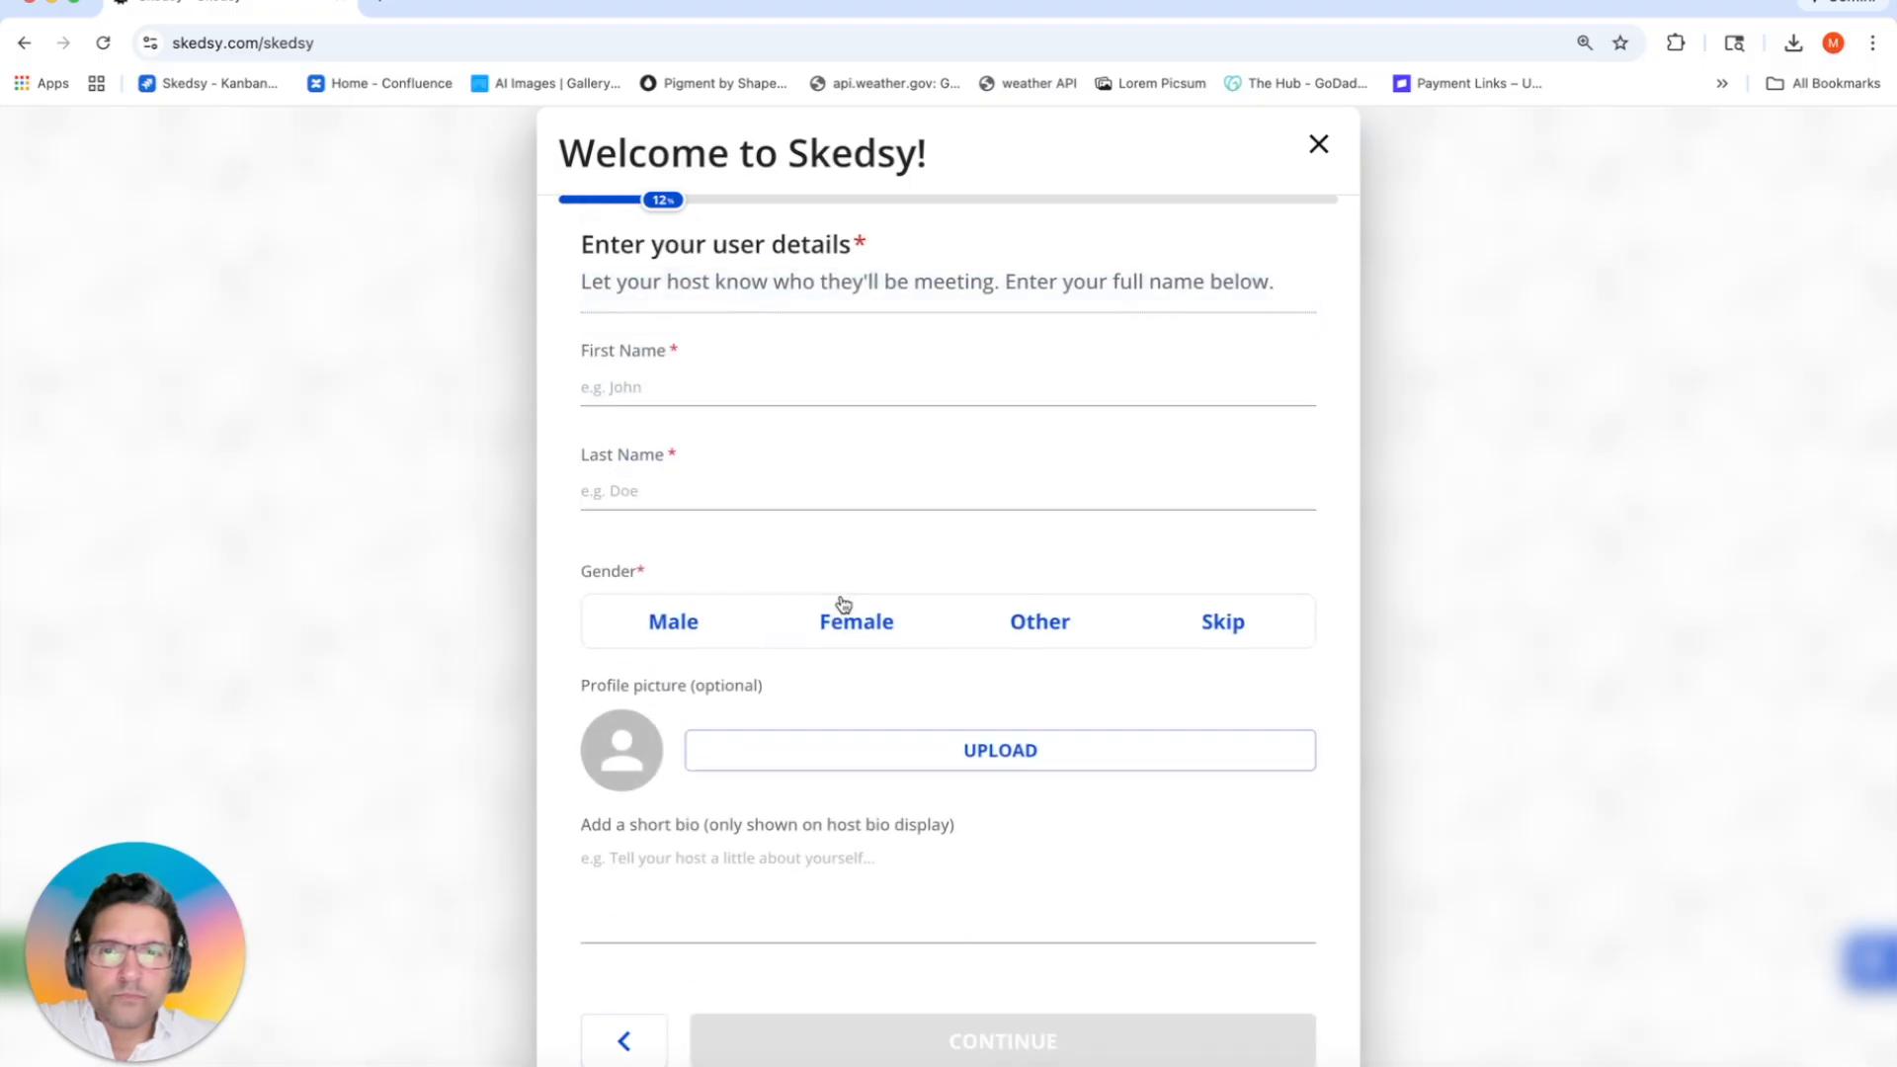
pyautogui.click(780, 390)
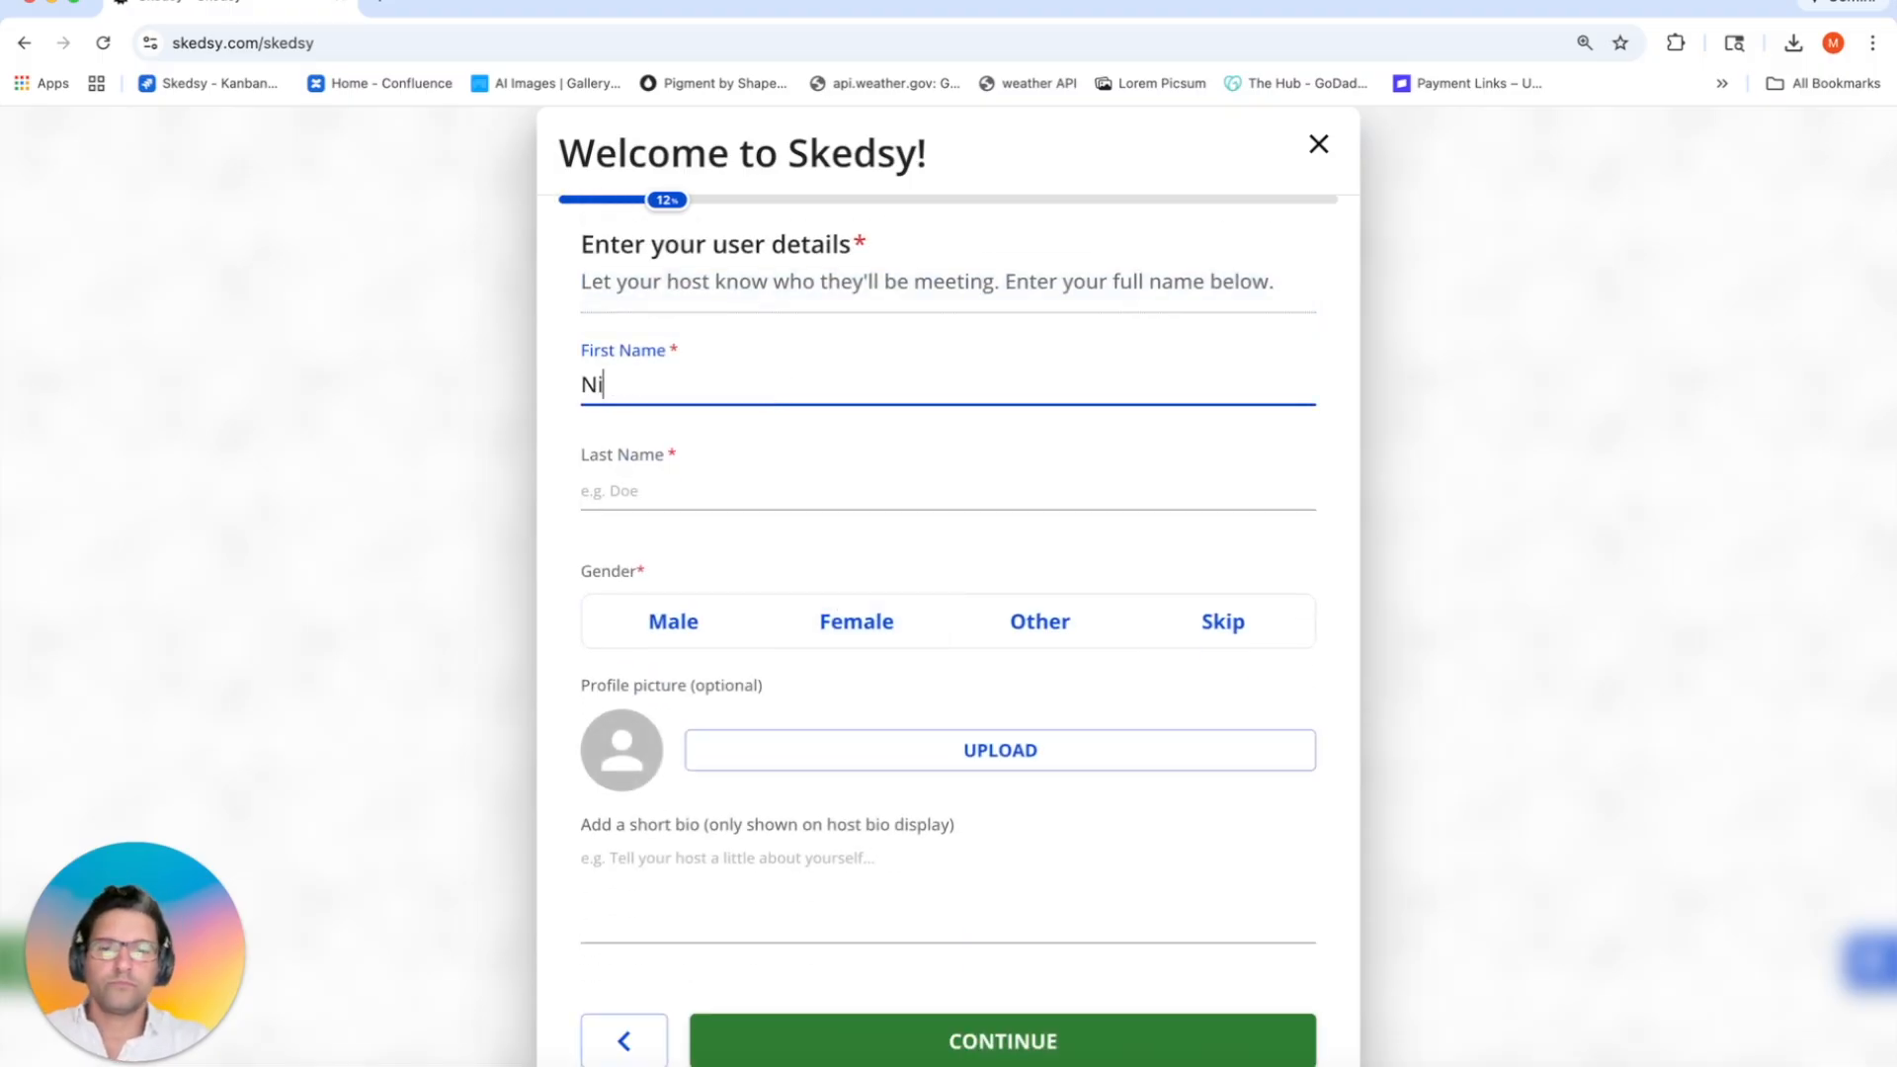
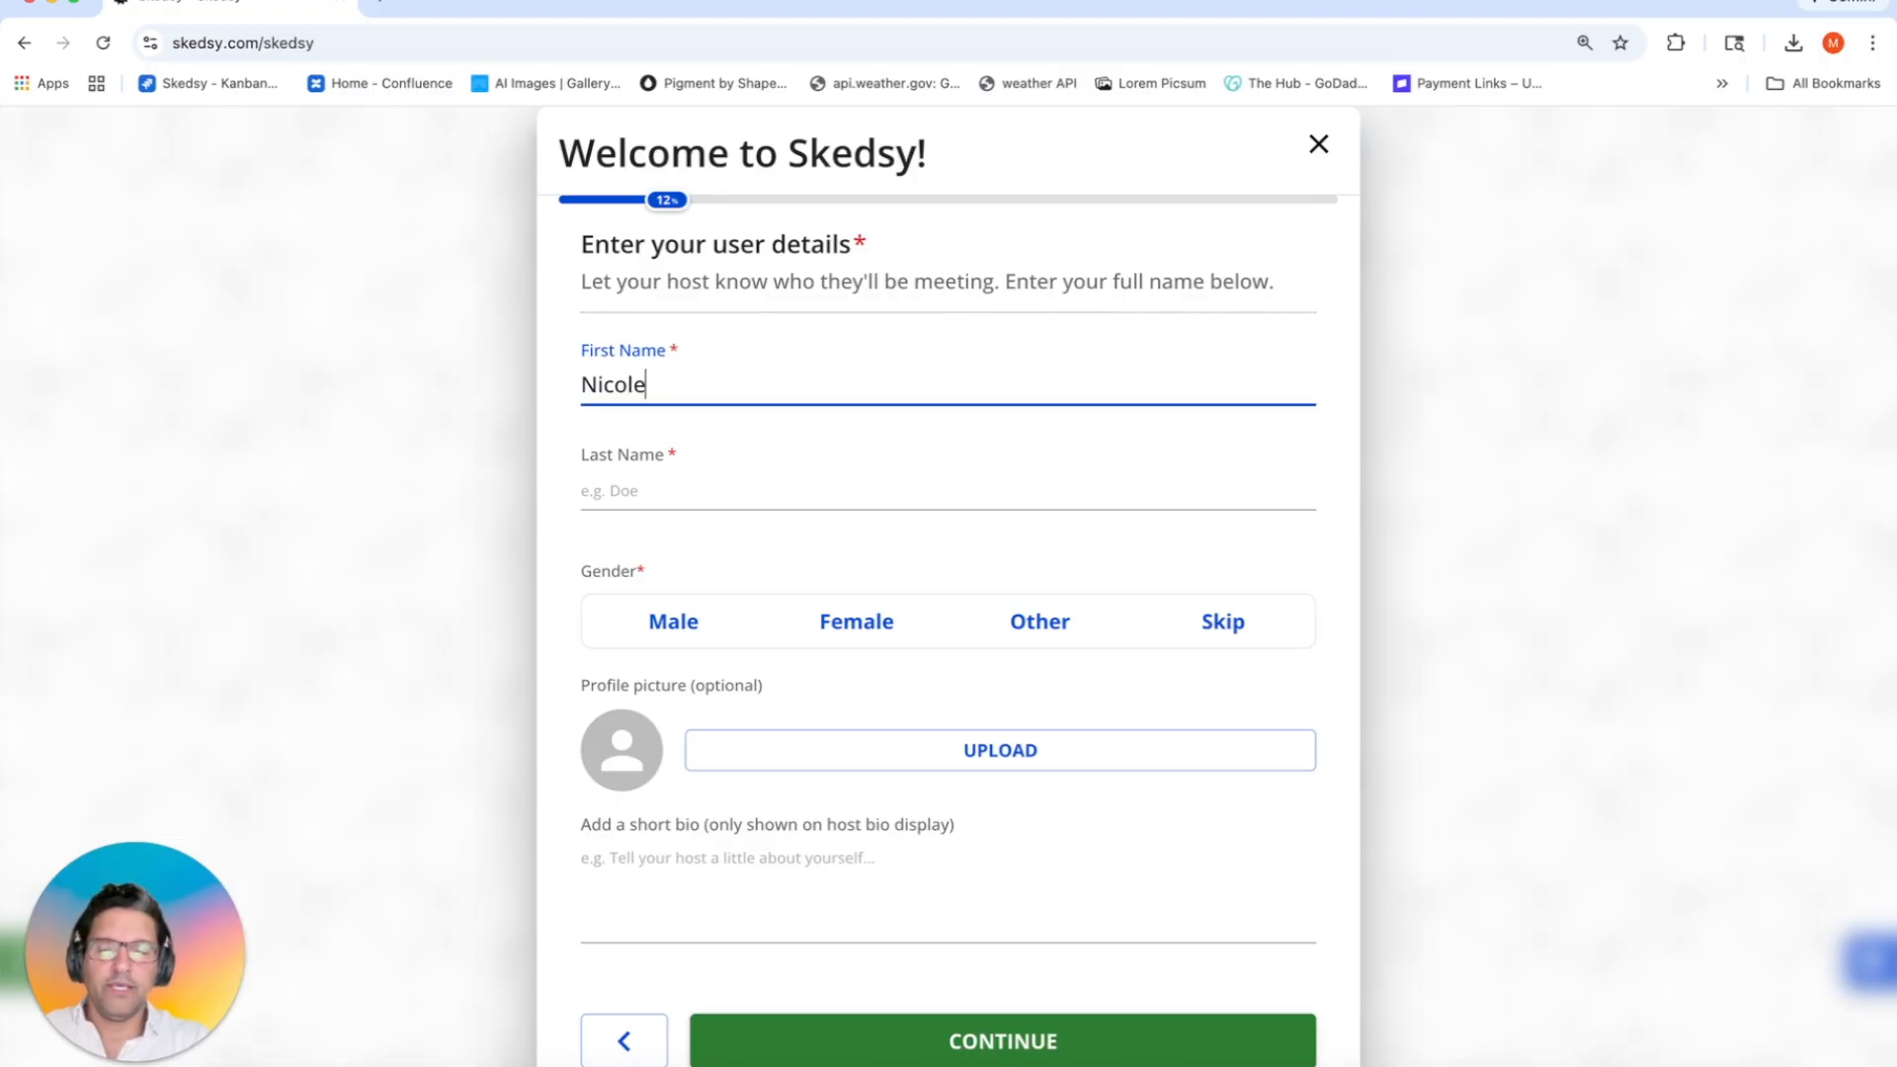
pyautogui.press('Tab')
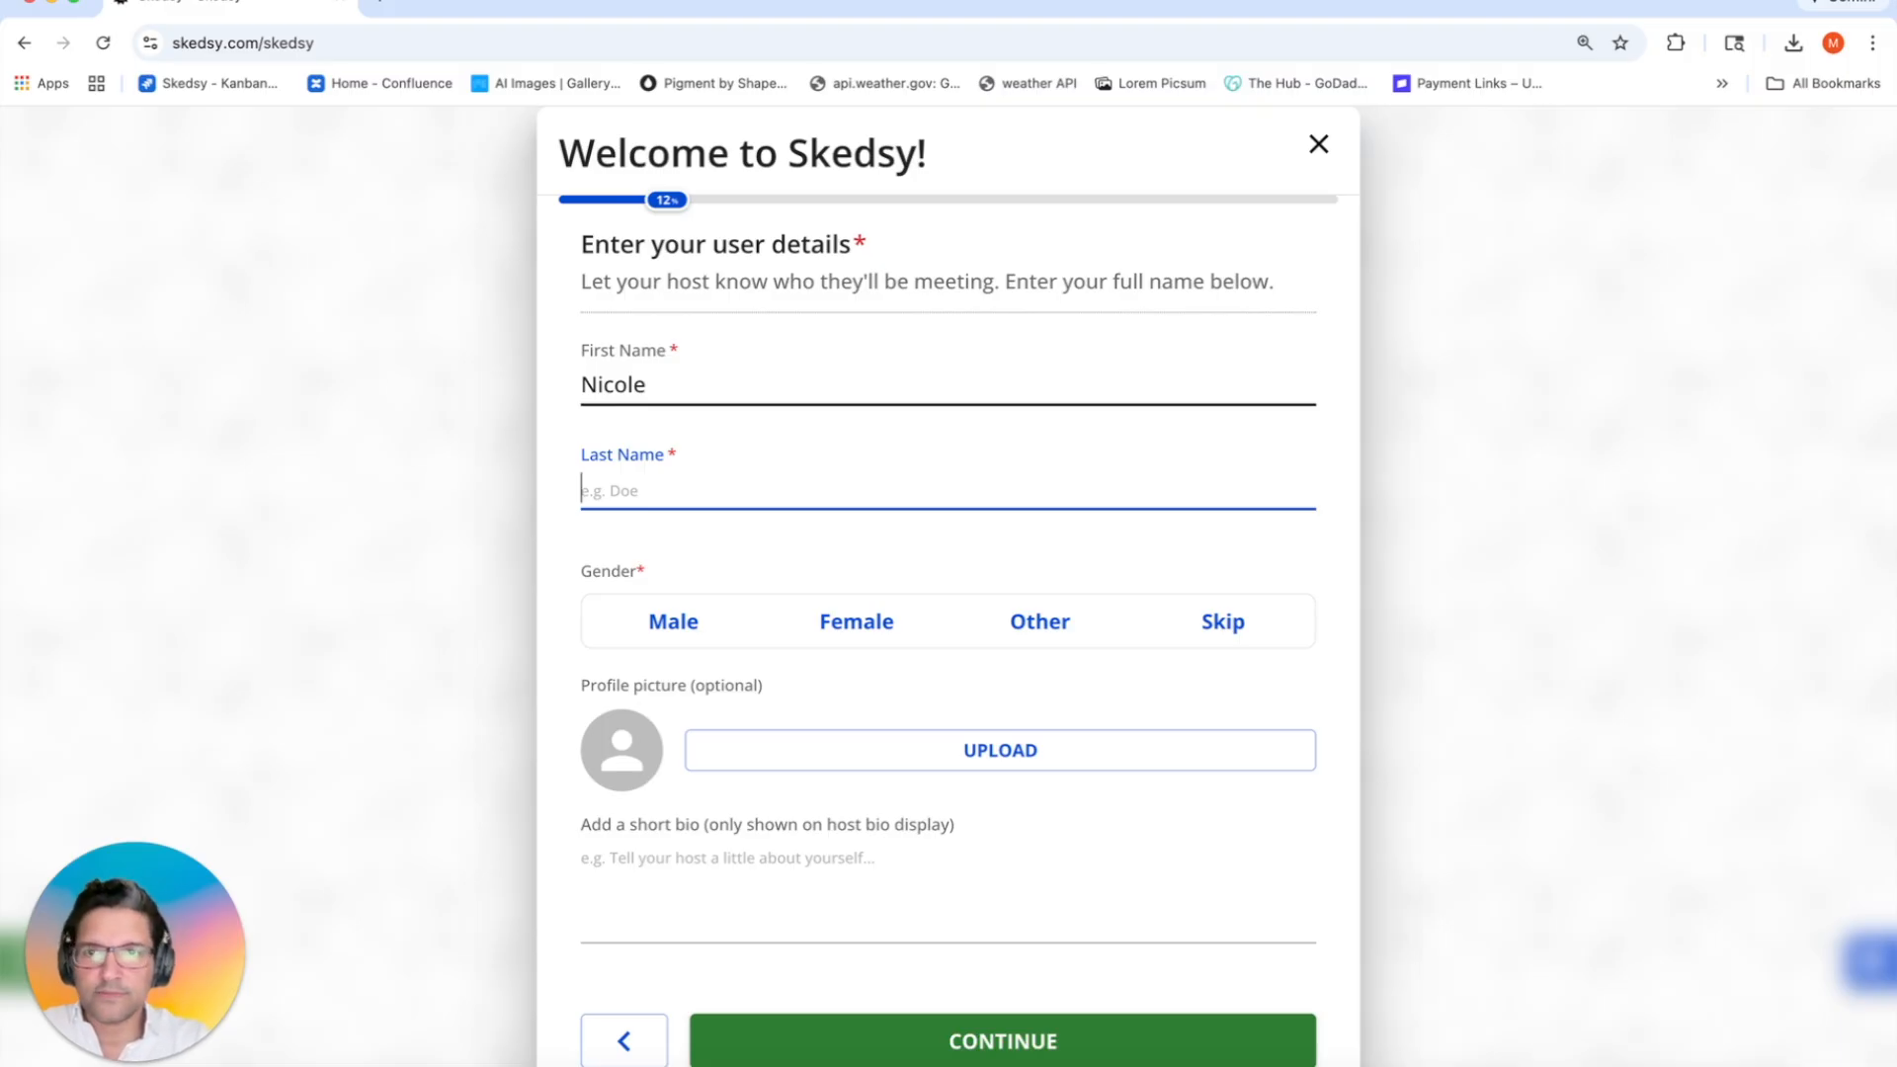
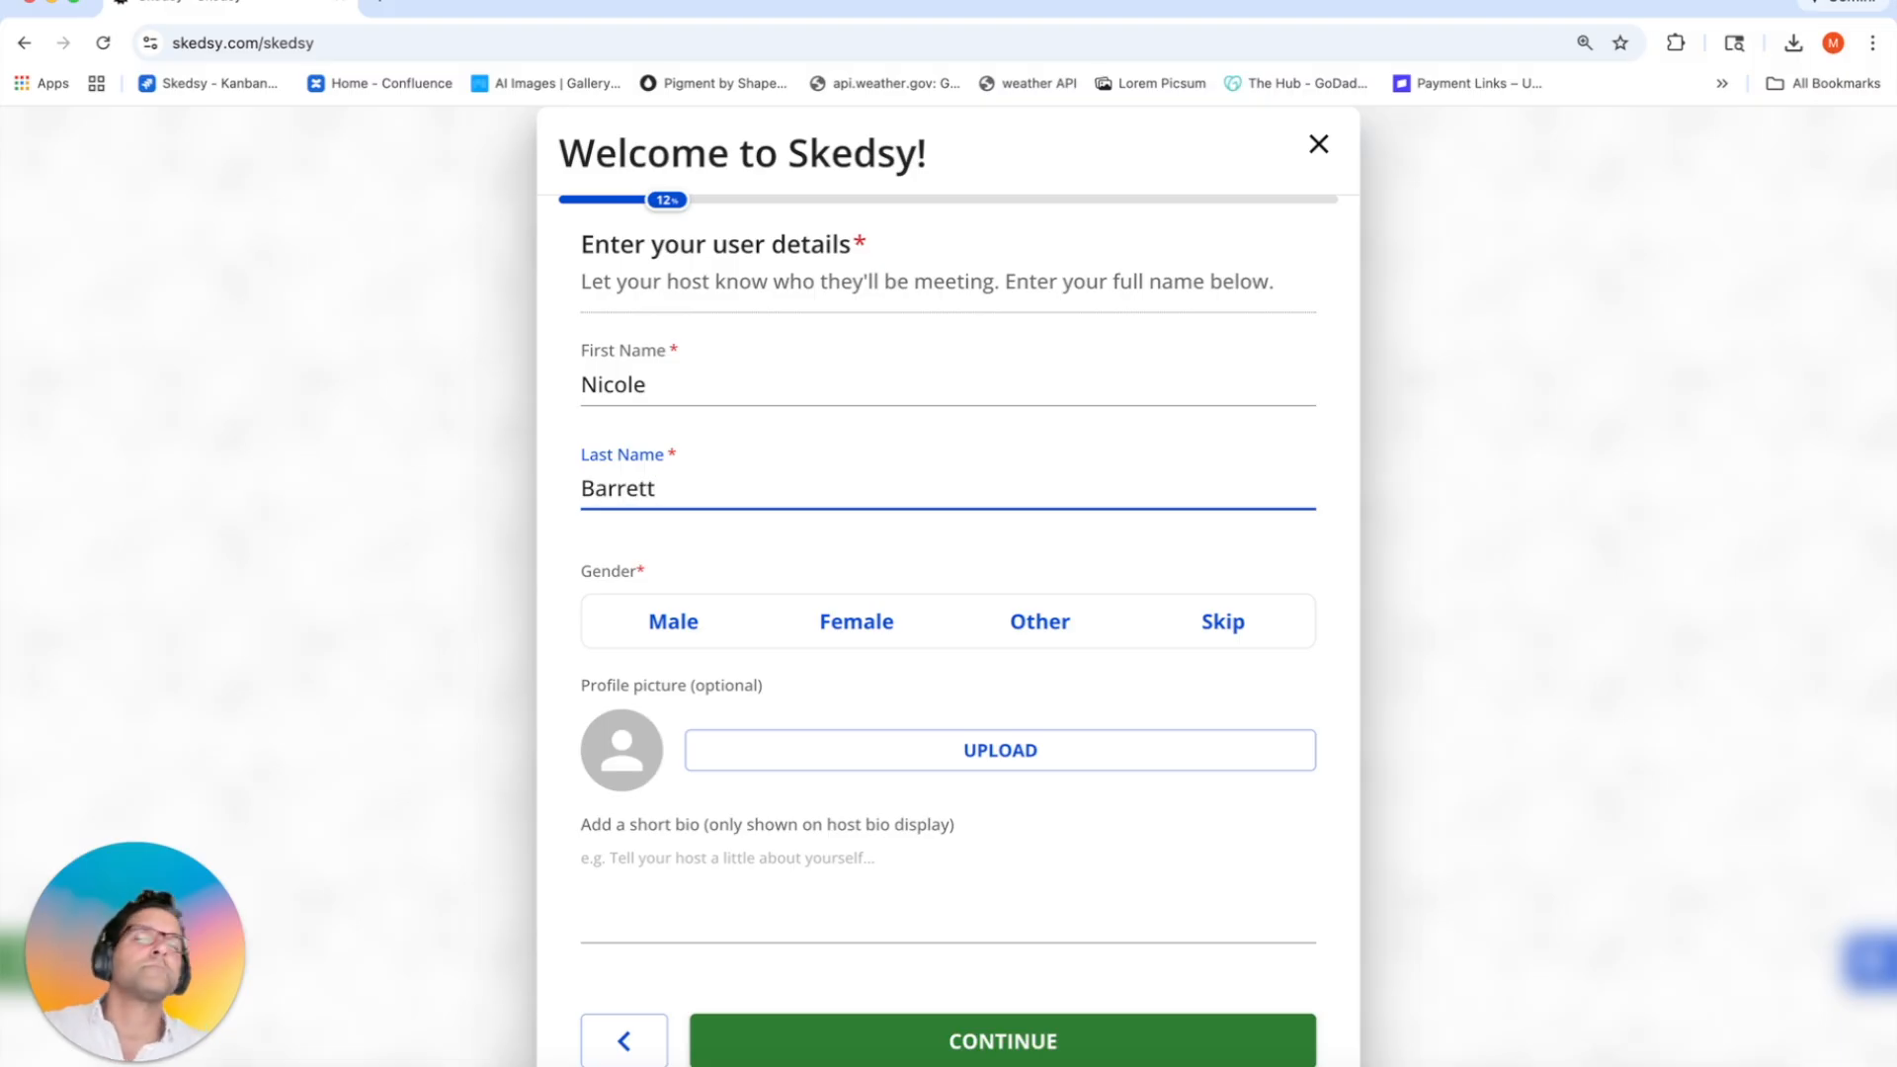
pyautogui.click(861, 625)
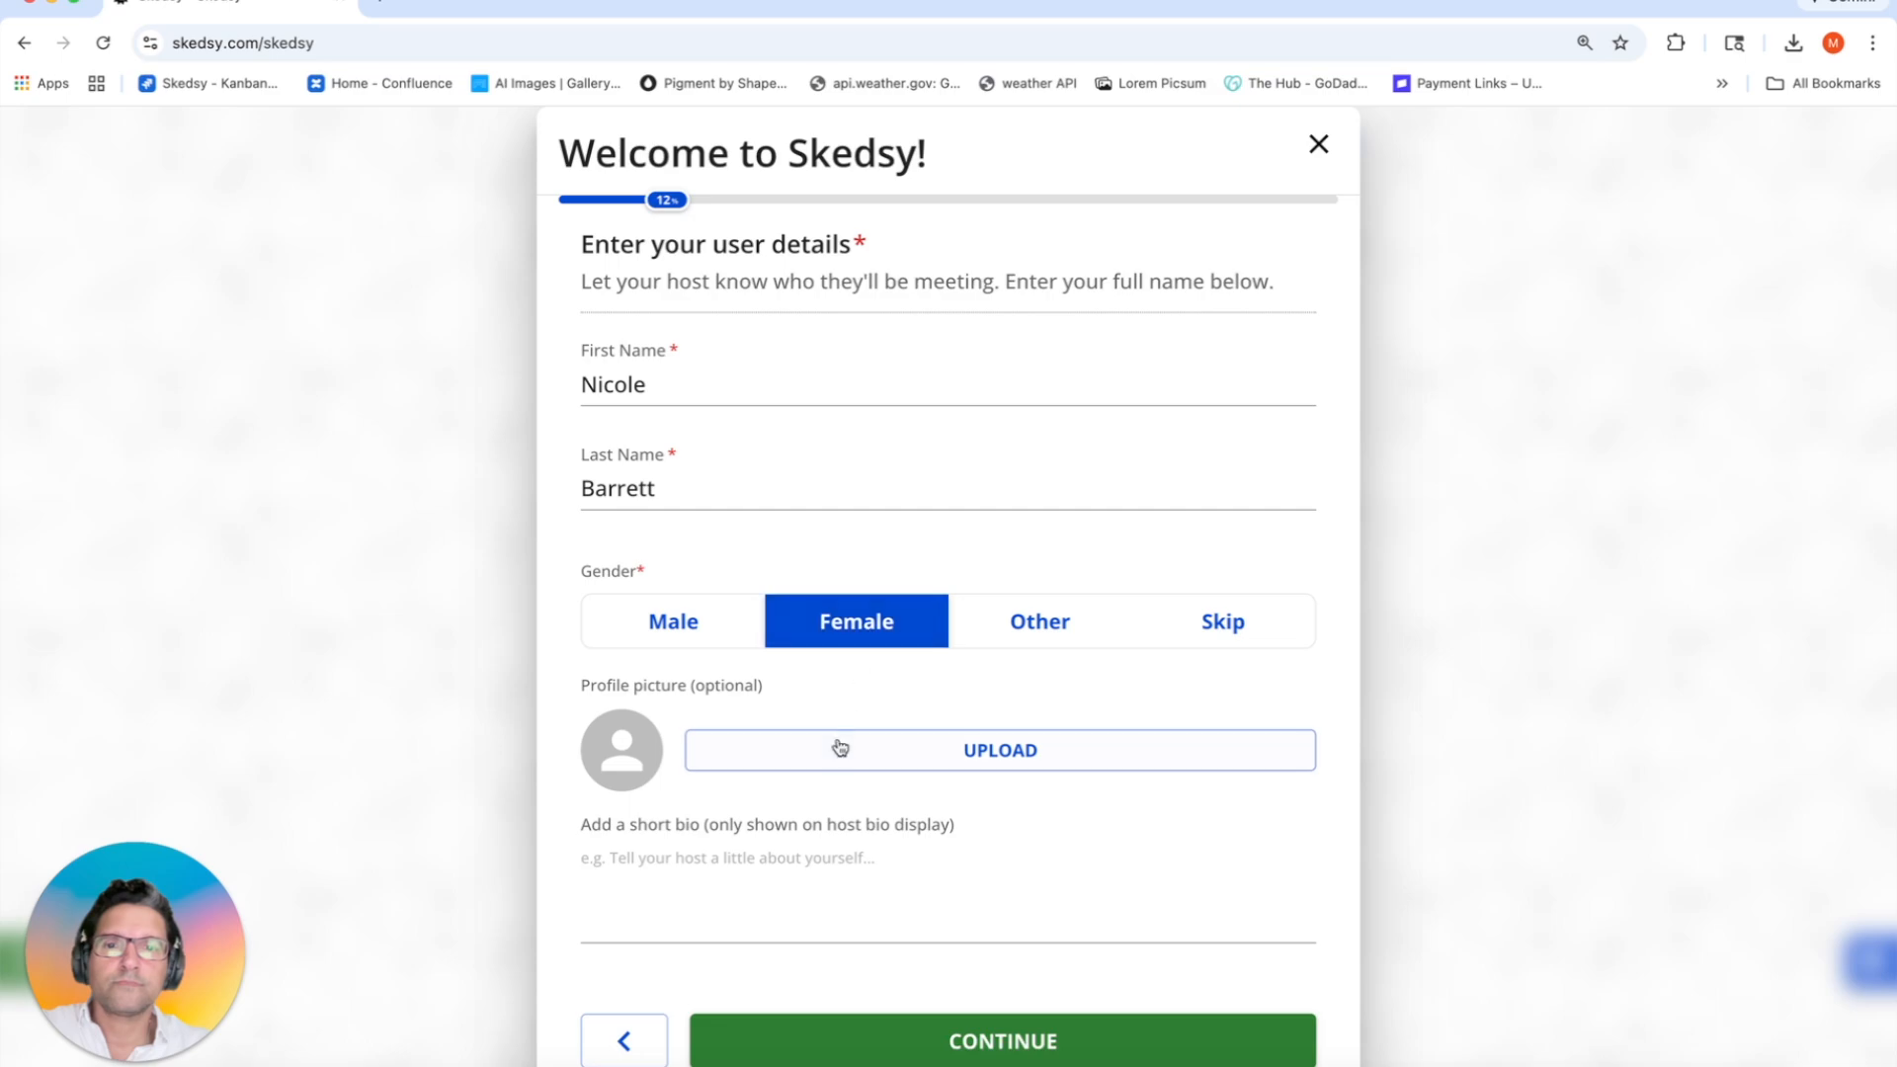
# Step: Upload the portrait from the gym-stuff folder as the profile photo, cropped square at 1.00 with the face centred
pyautogui.click(596, 768)
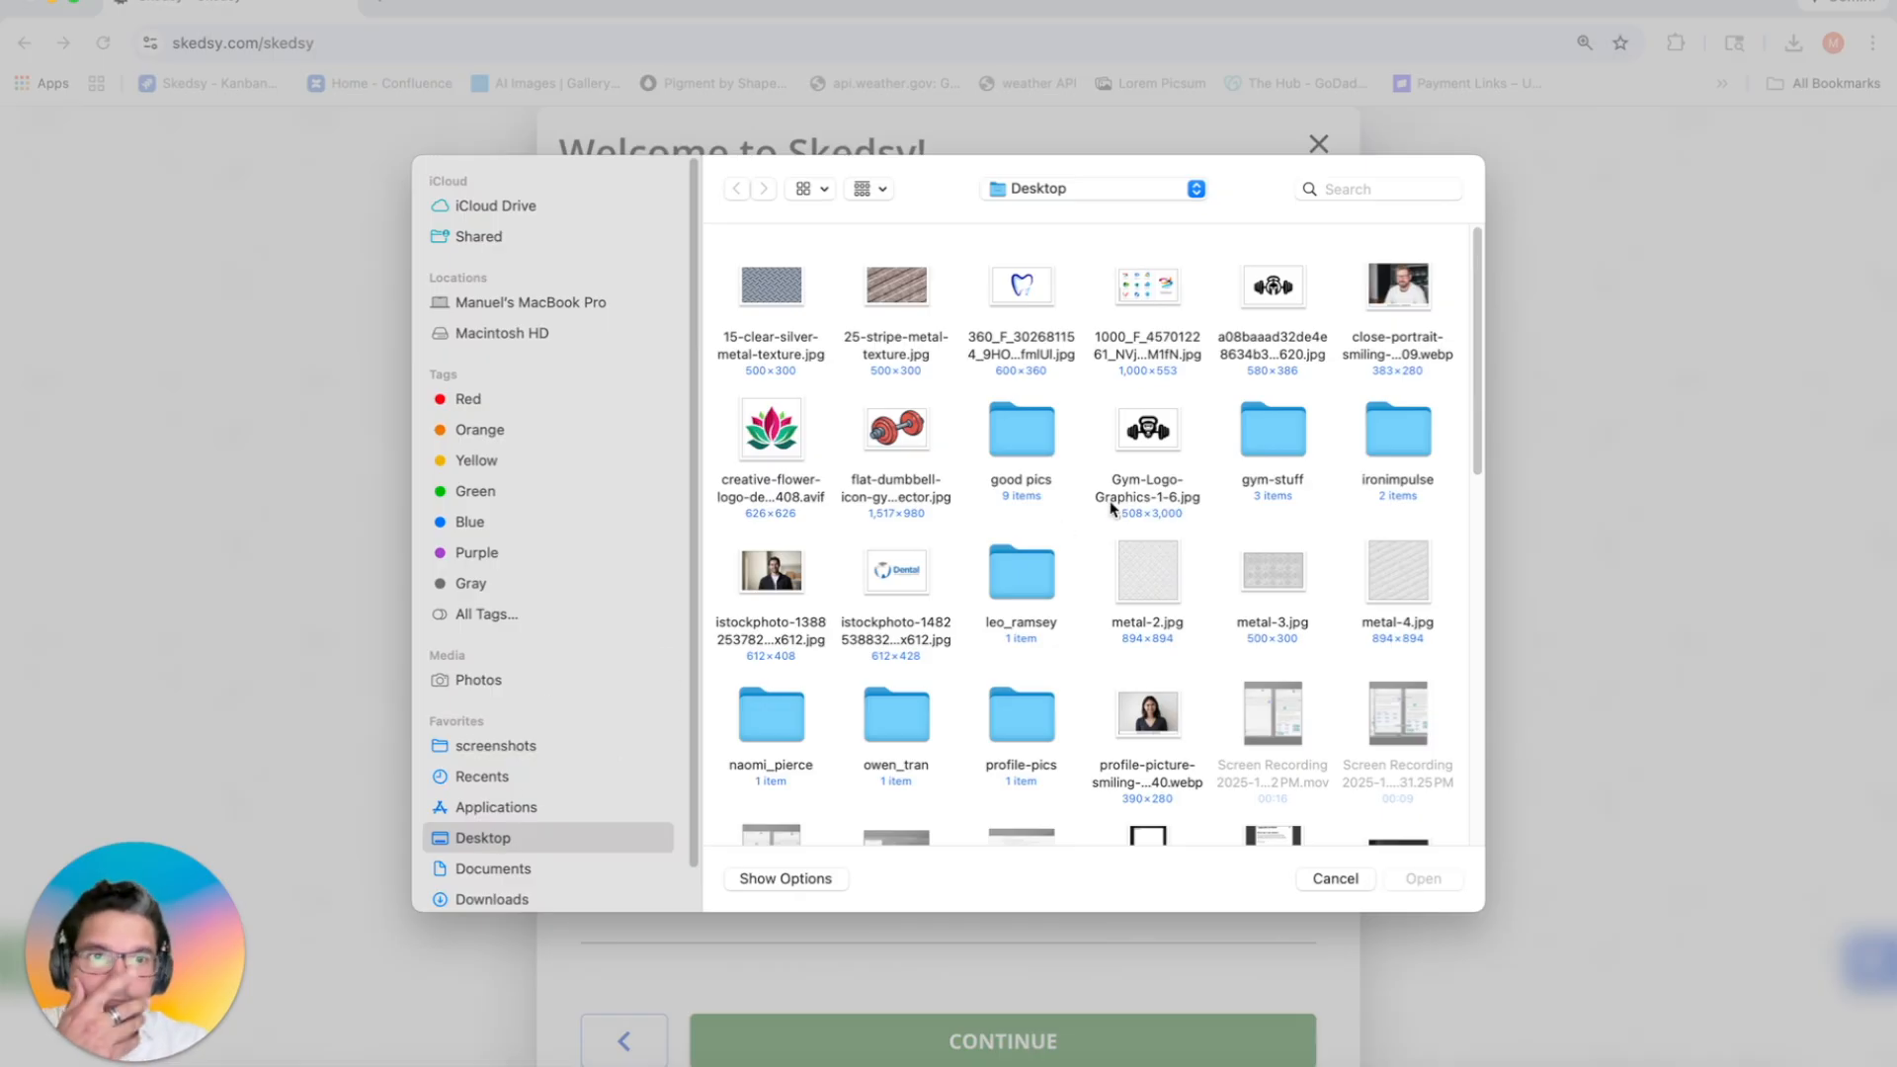
pyautogui.doubleClick(1284, 462)
pyautogui.doubleClick(767, 292)
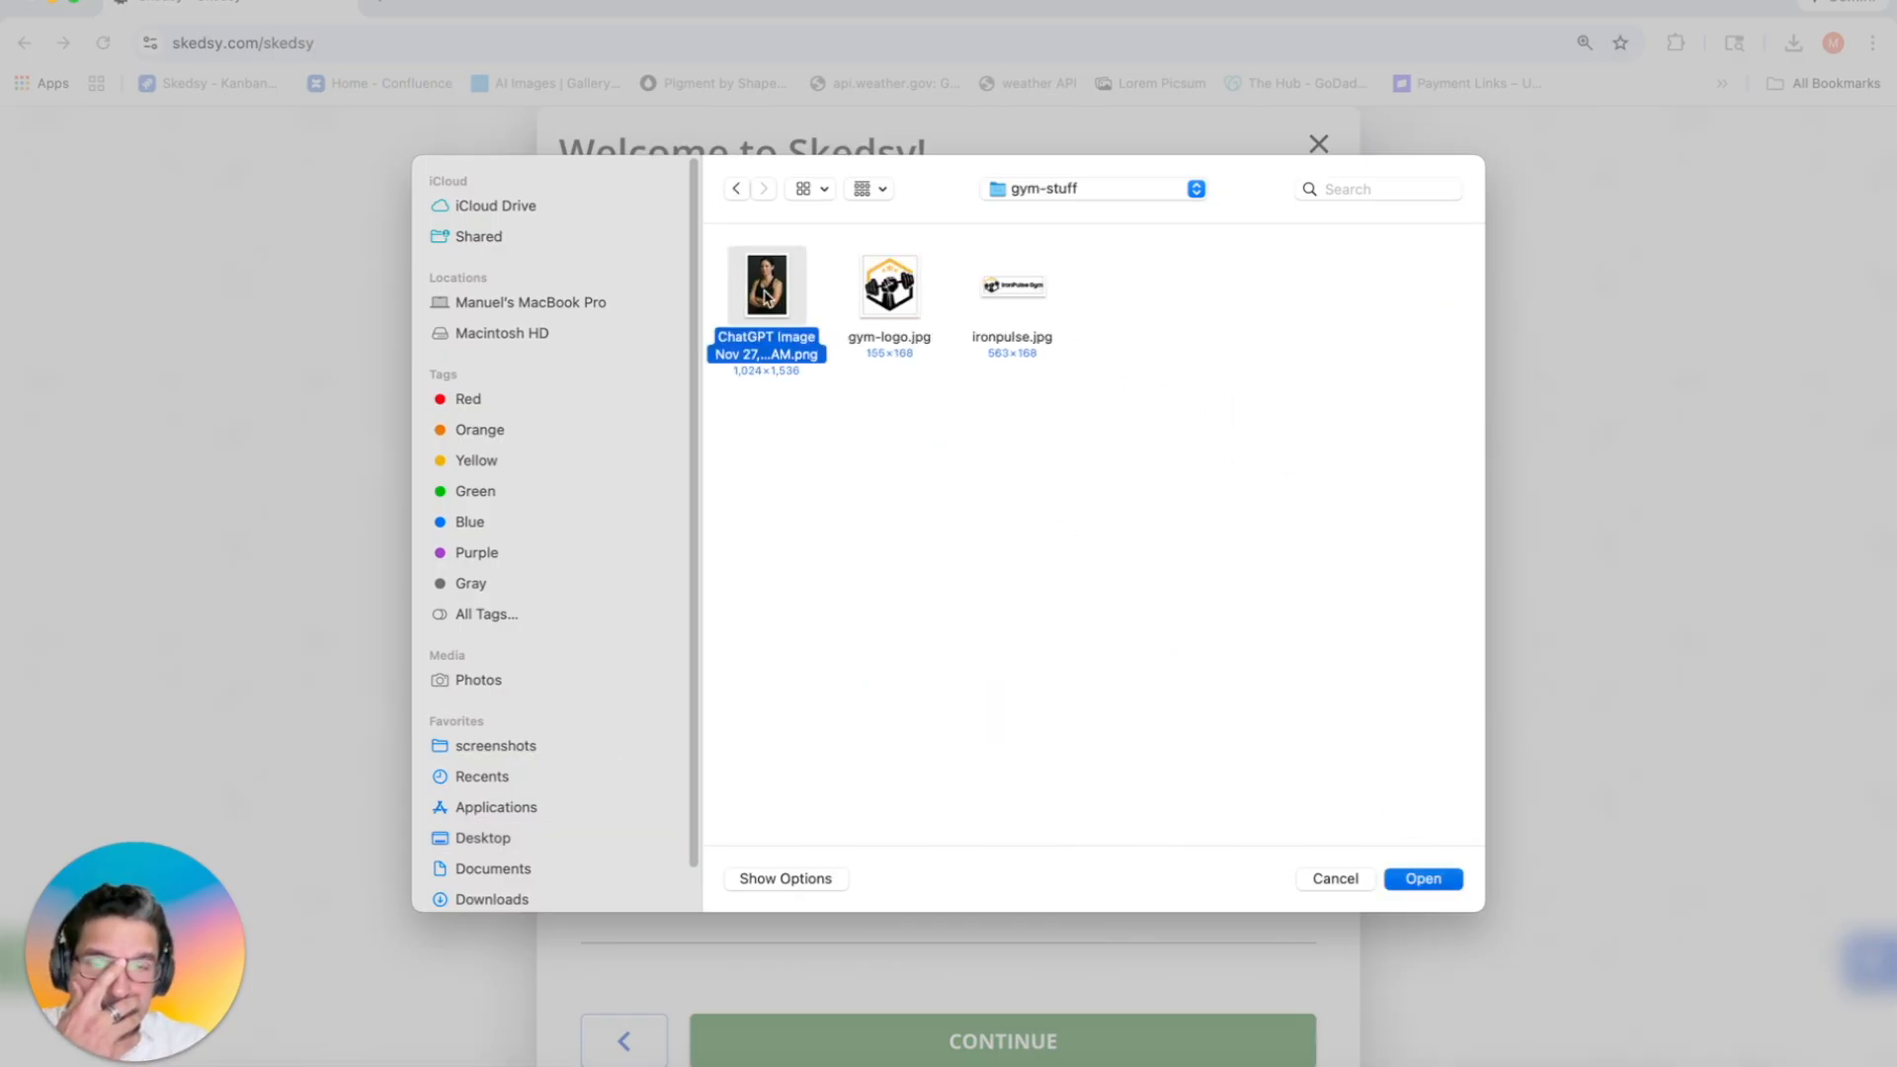
pyautogui.click(1035, 981)
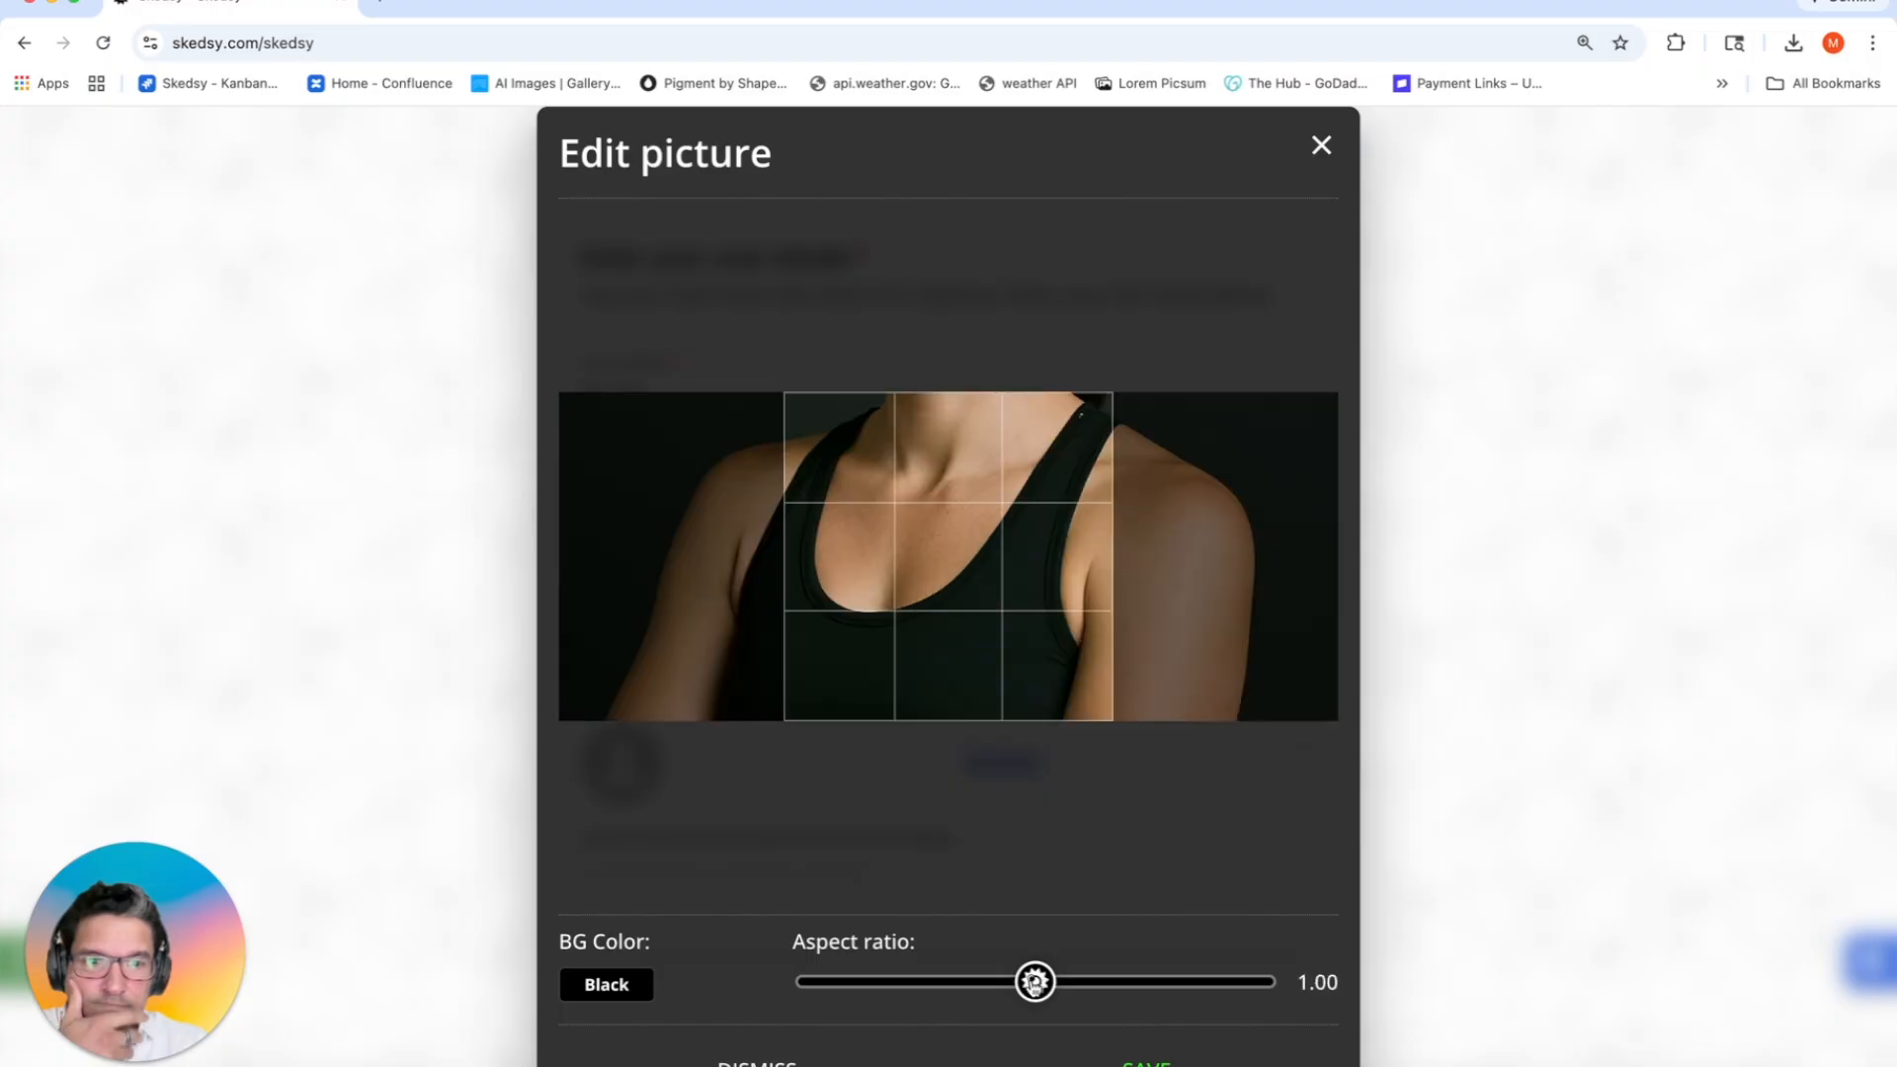
pyautogui.scroll(-4, 949, 563)
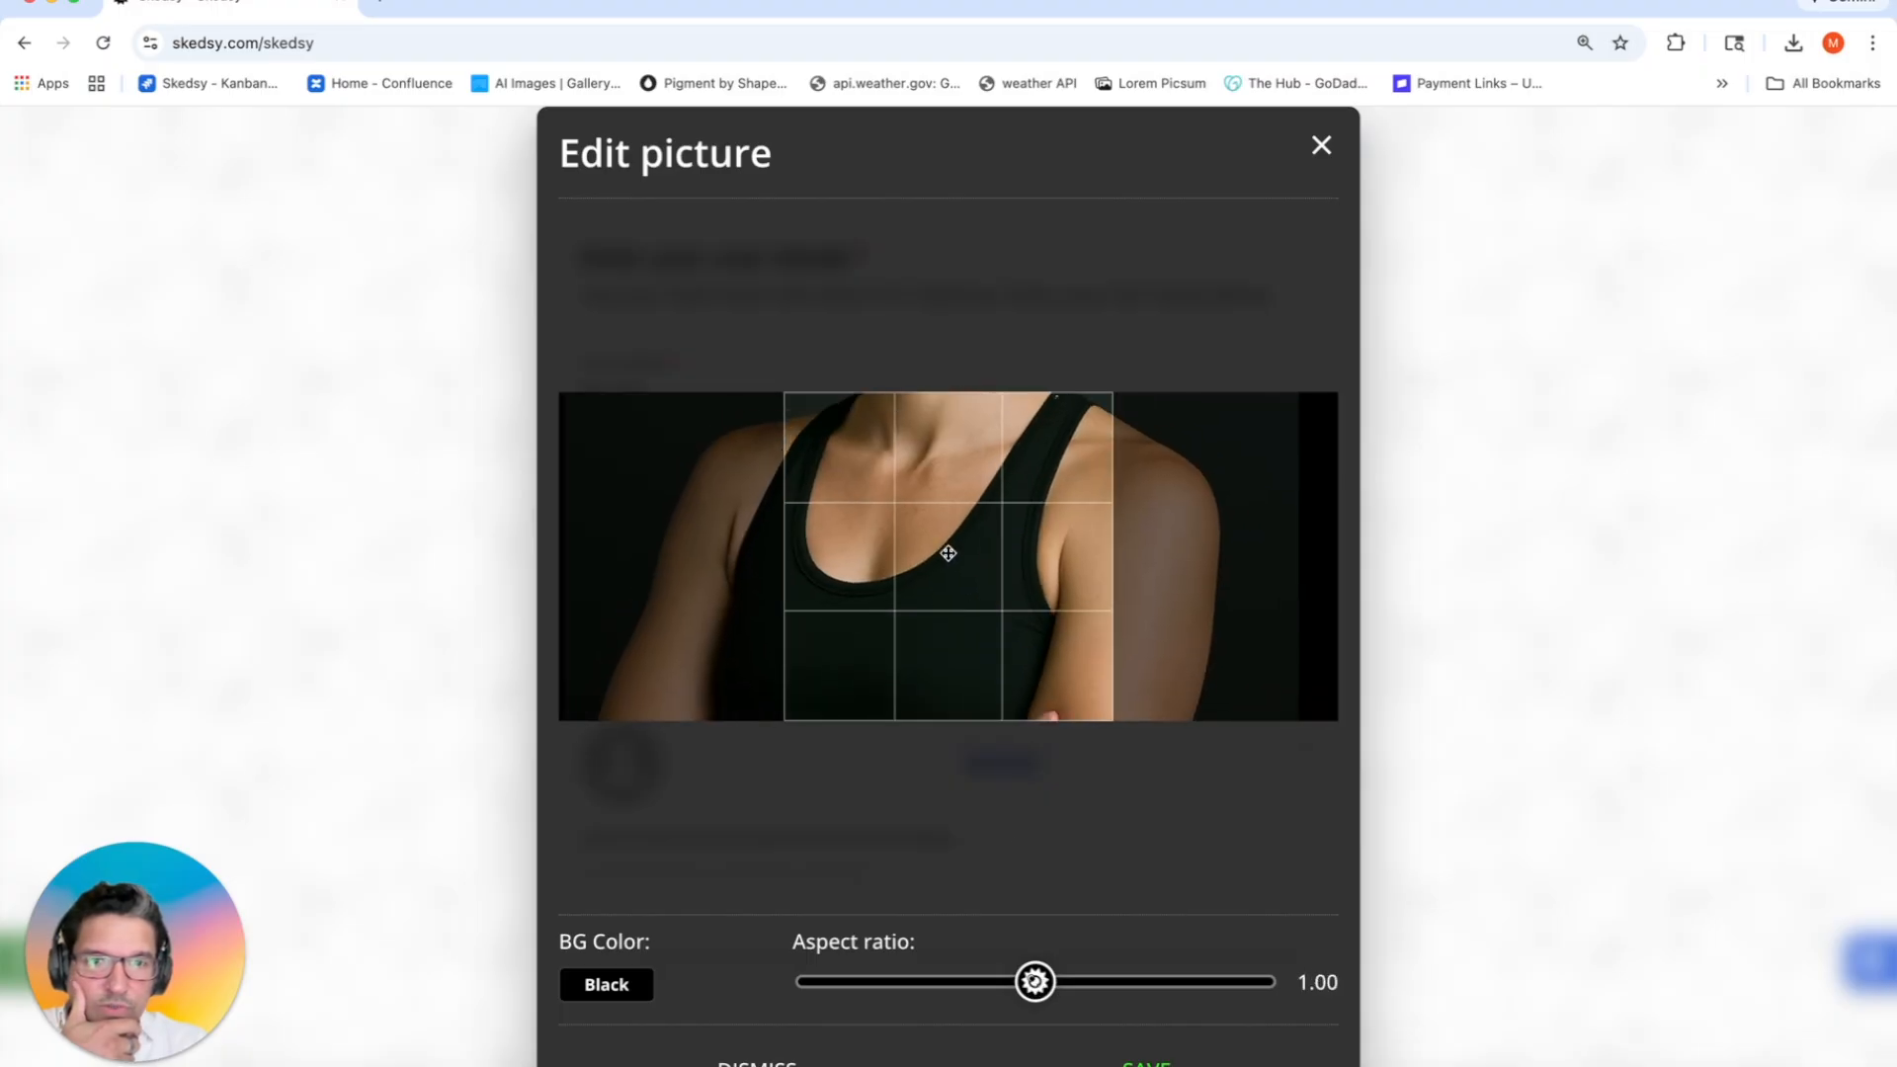
pyautogui.scroll(-3, 949, 582)
pyautogui.moveTo(960, 508); pyautogui.dragTo(973, 618)
pyautogui.scroll(-2, 977, 680)
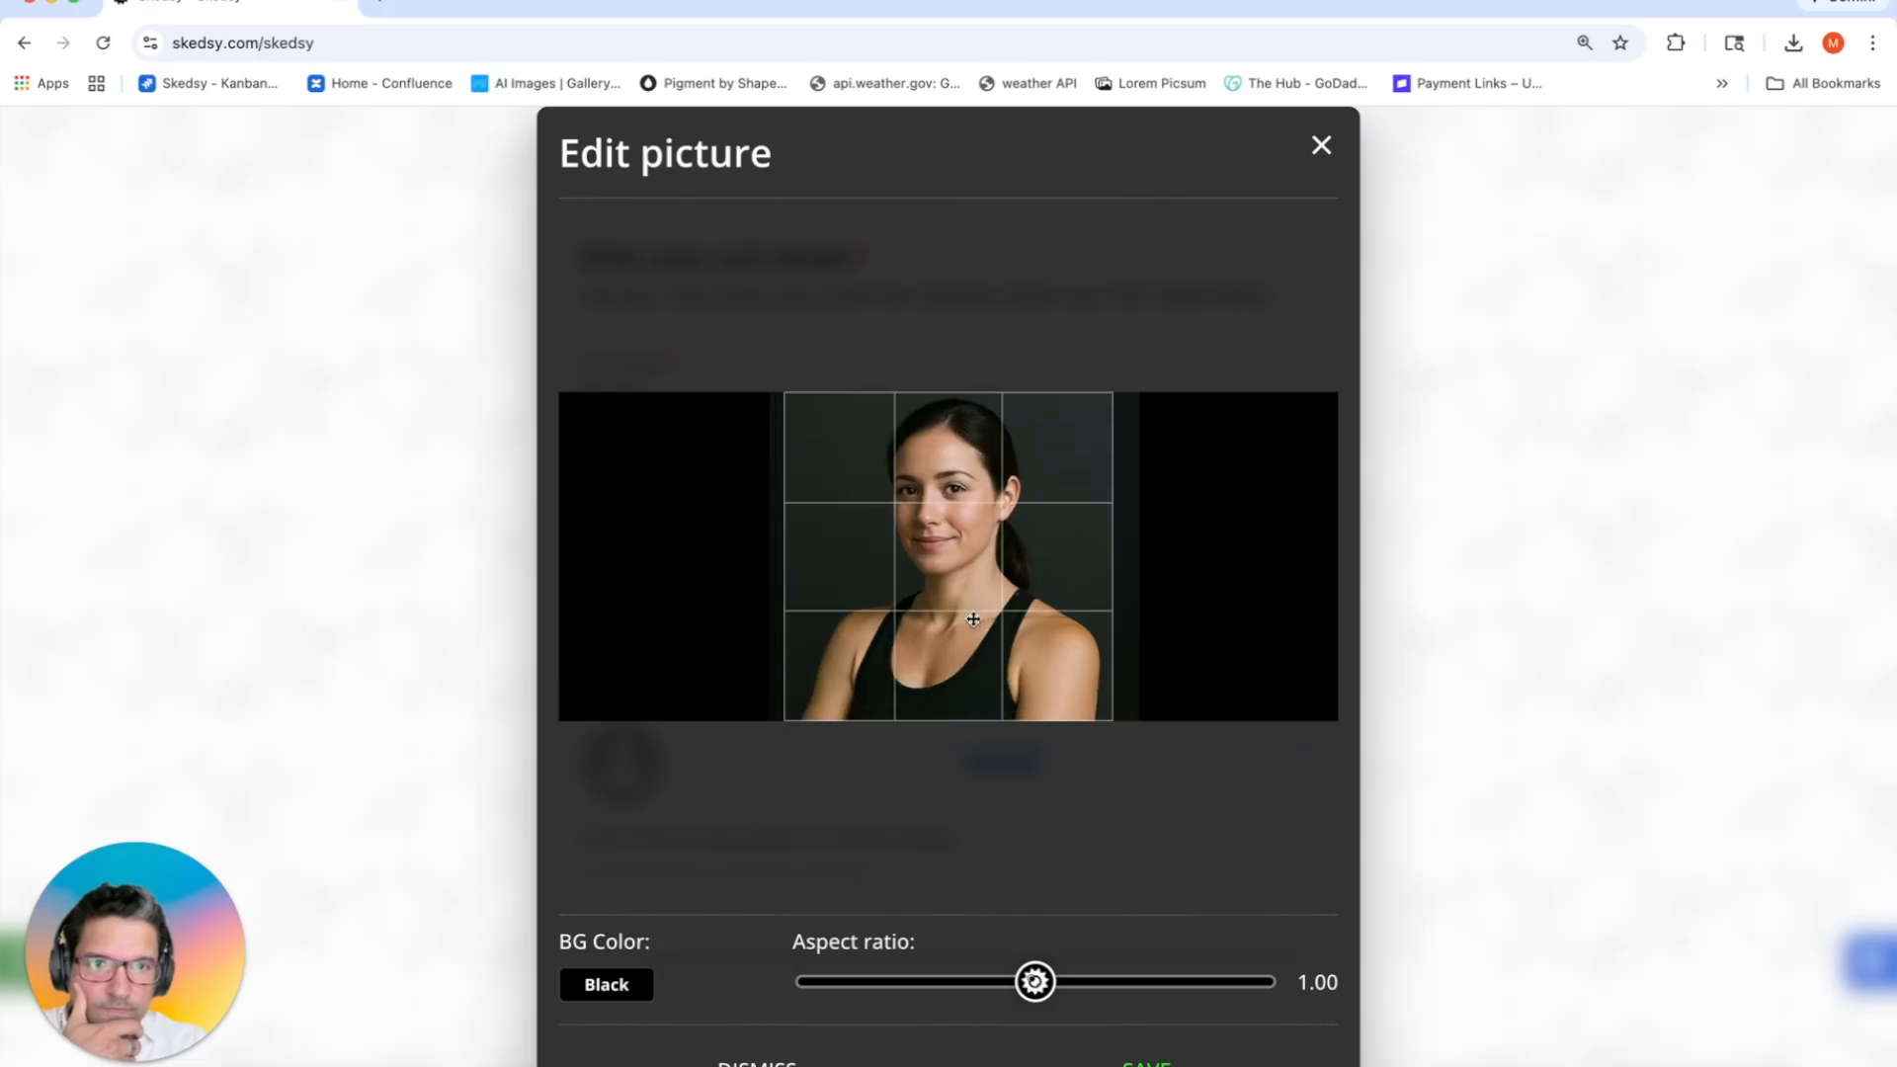
pyautogui.click(1146, 1064)
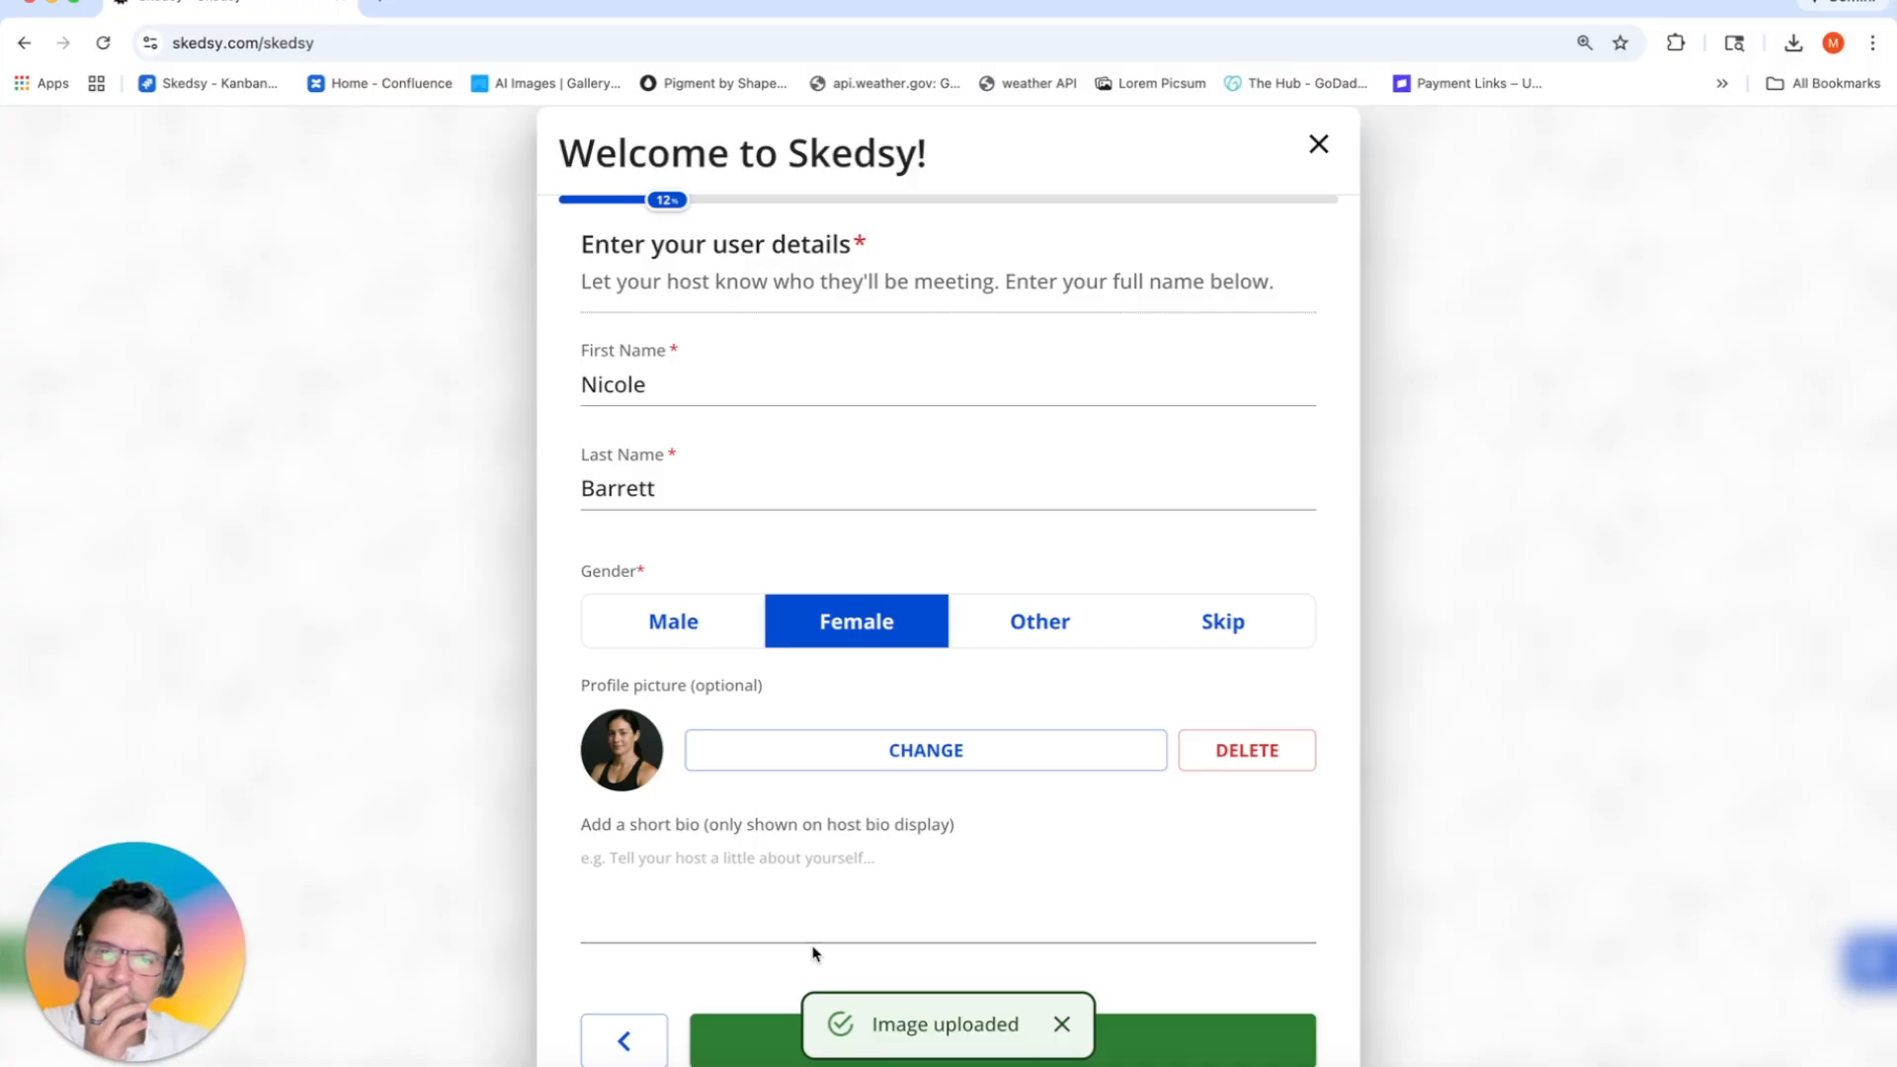
pyautogui.click(1063, 1025)
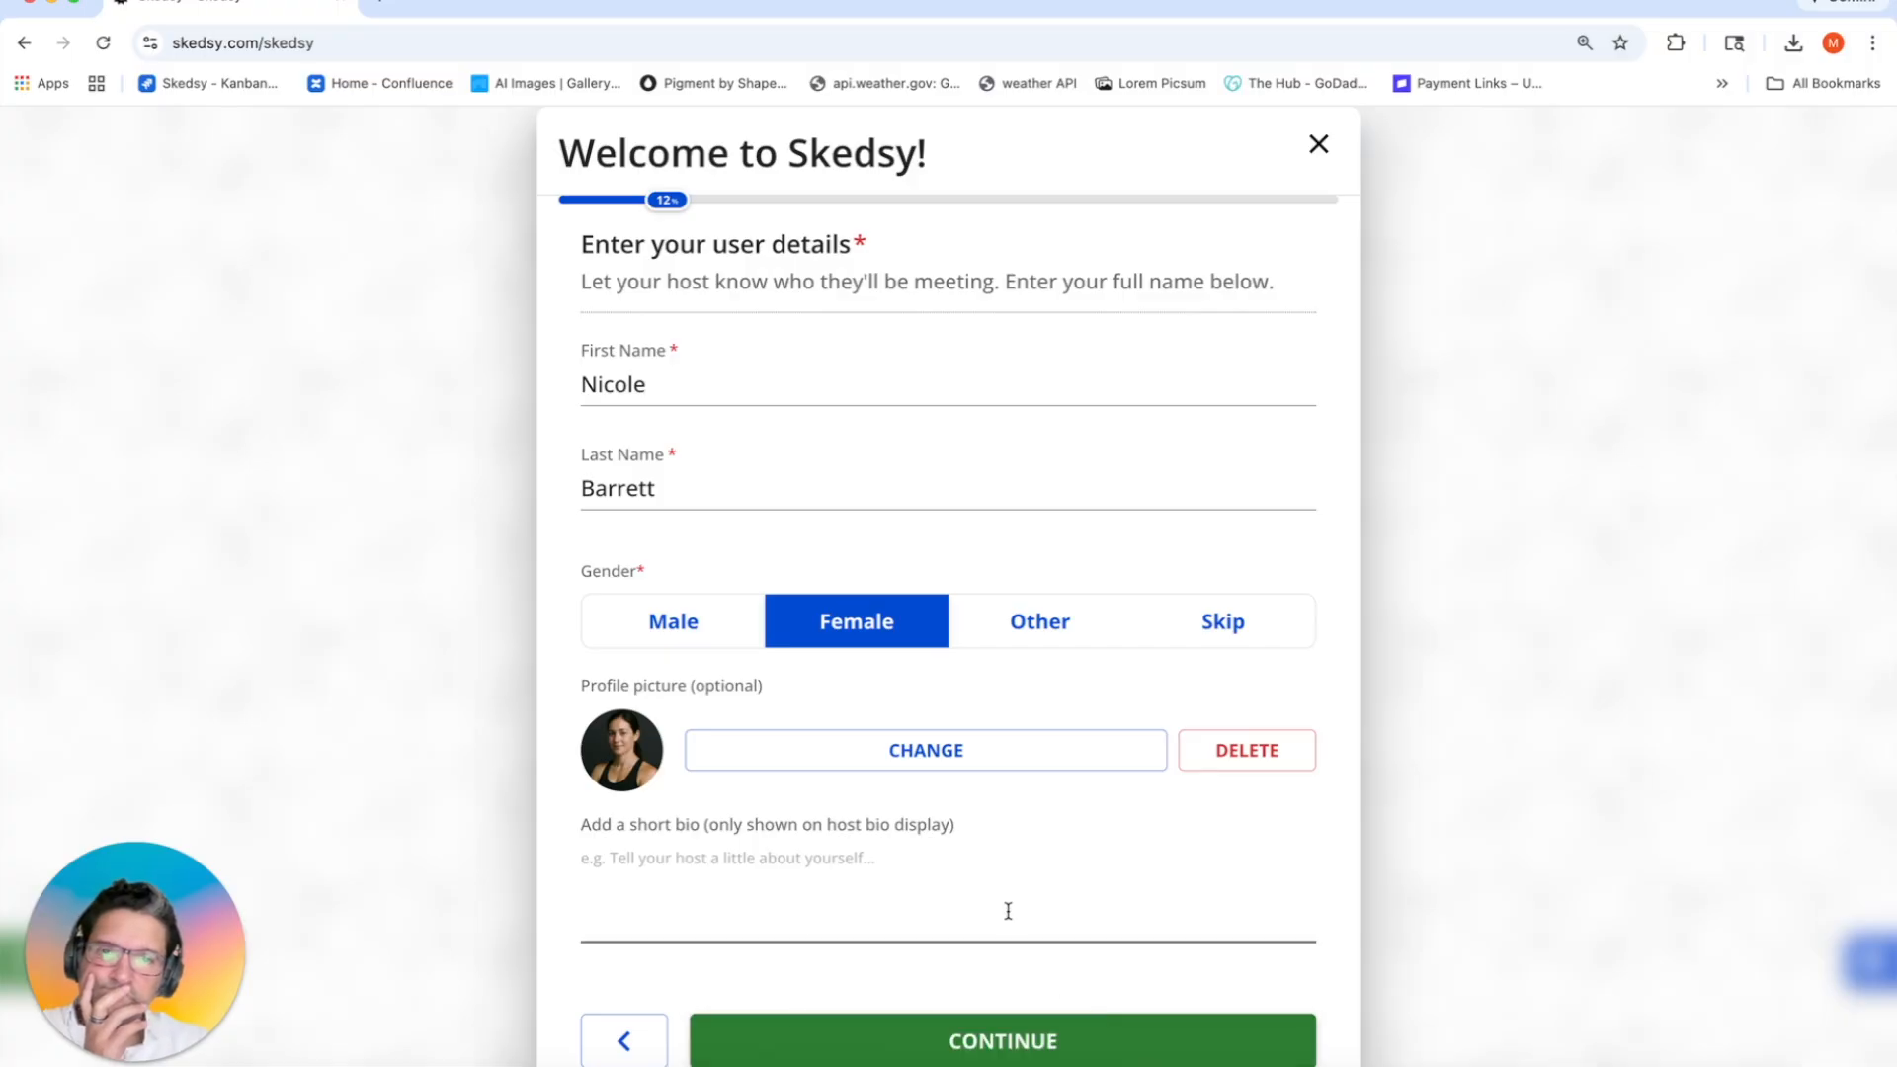
# Step: Set the booking handle to 'ironpulse'
pyautogui.click(938, 1045)
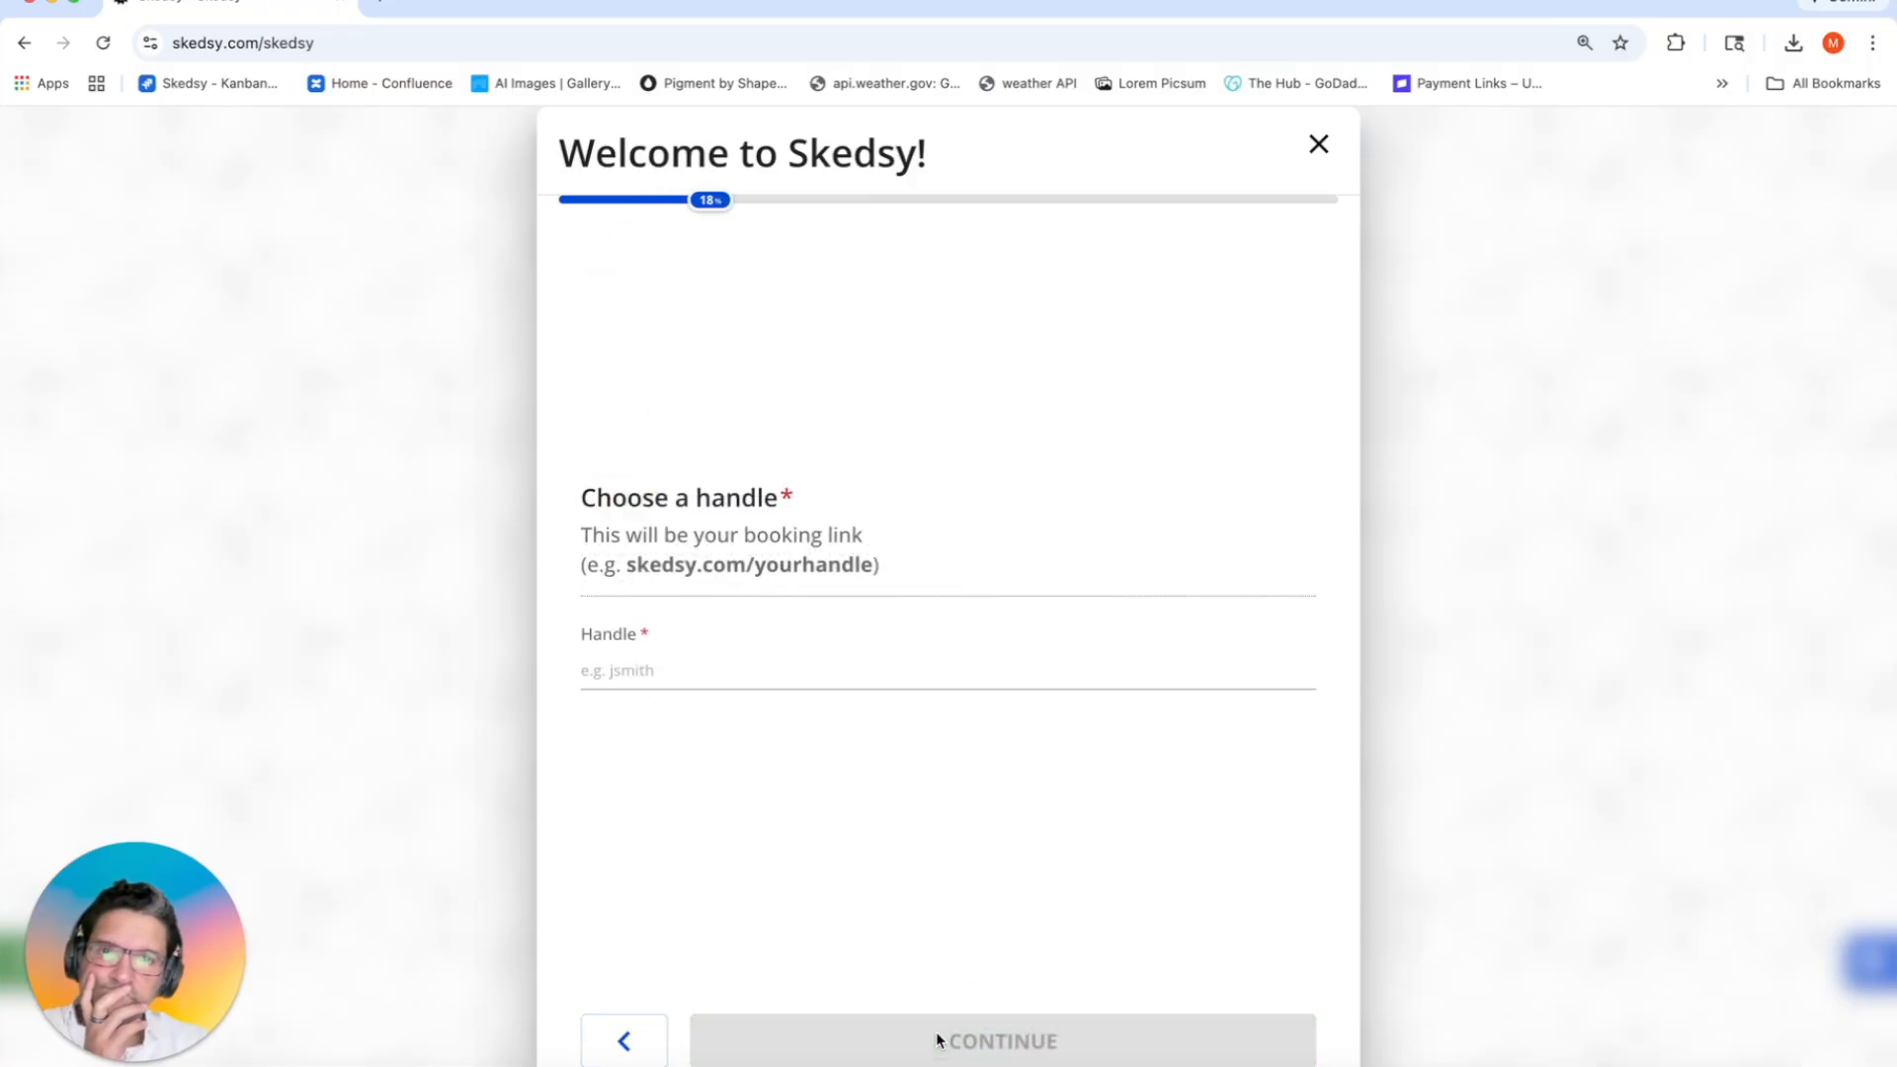
pyautogui.click(746, 665)
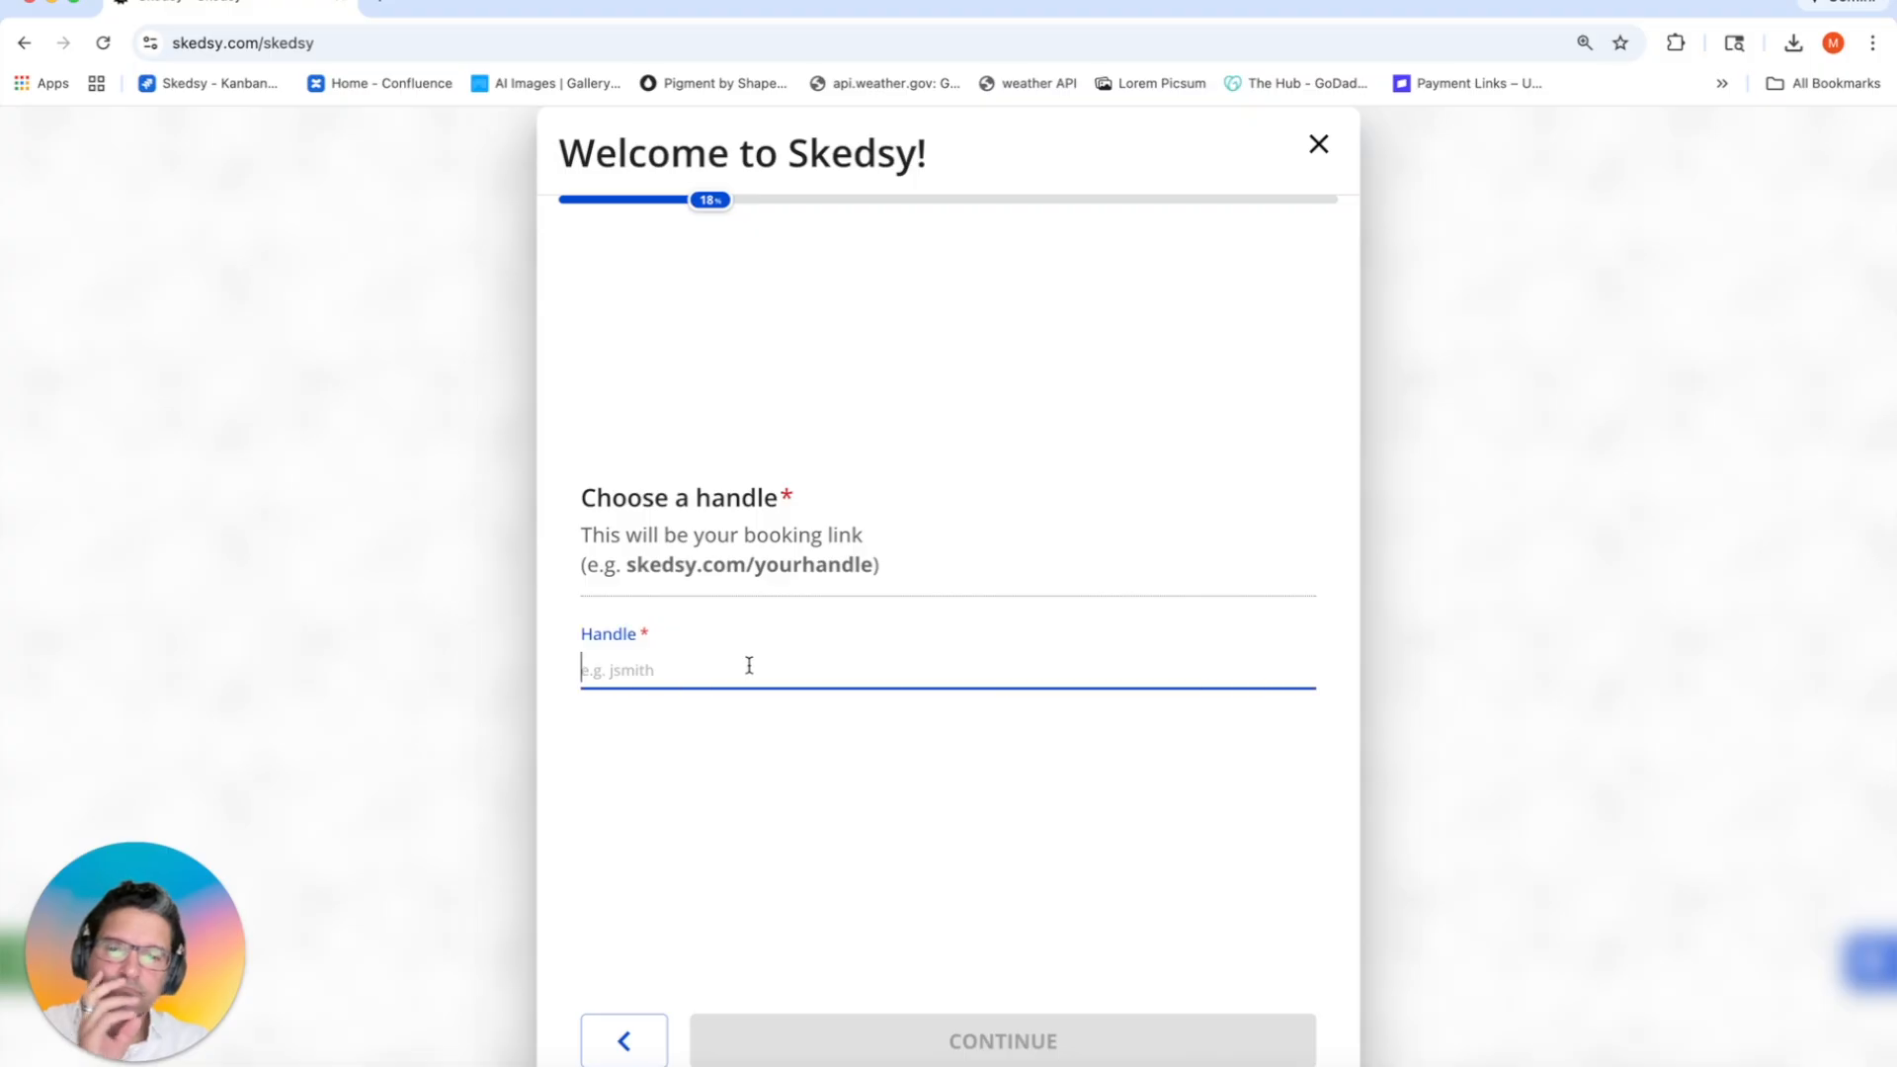
pyautogui.write('ironpulse')
pyautogui.click(1041, 1037)
# Step: Name the business 'Iron Pulse Gym' and set its industry type to Fitness & Wellness
pyautogui.click(790, 402)
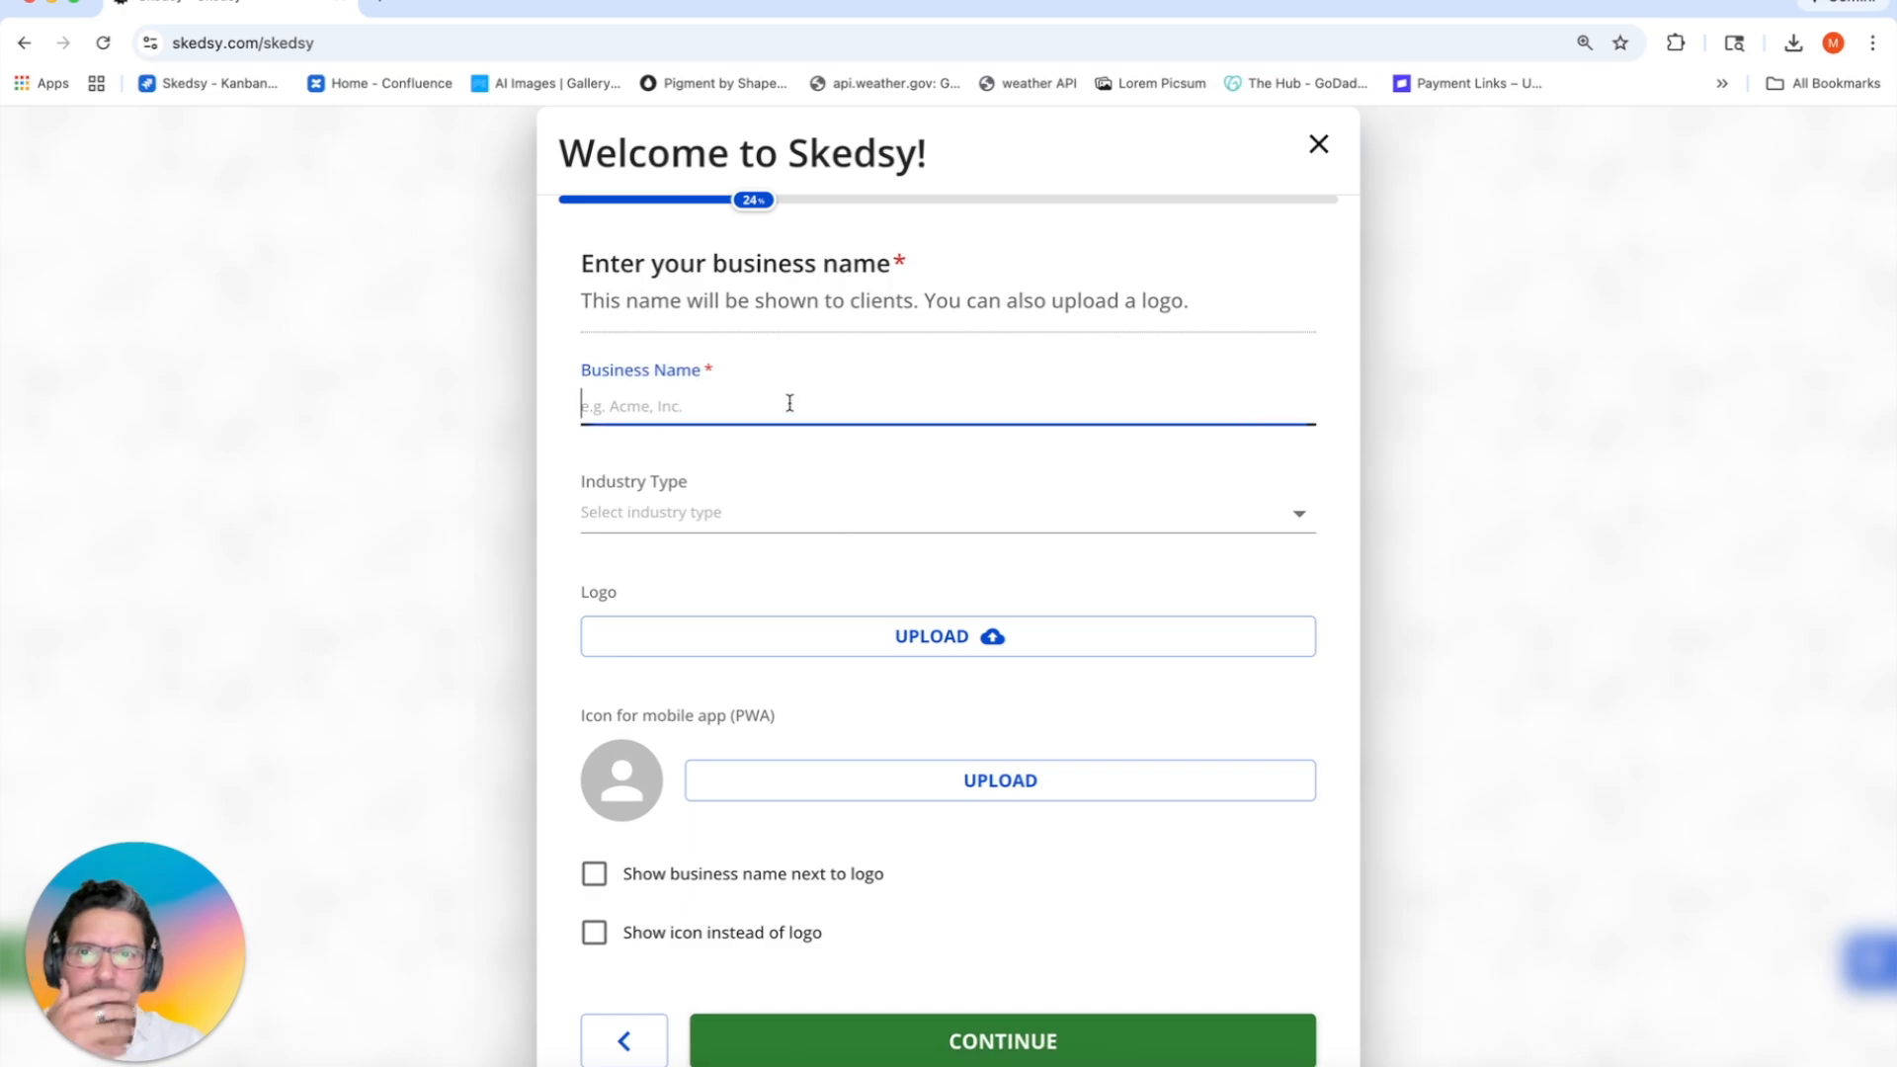
pyautogui.write('/iron Pulse Gym')
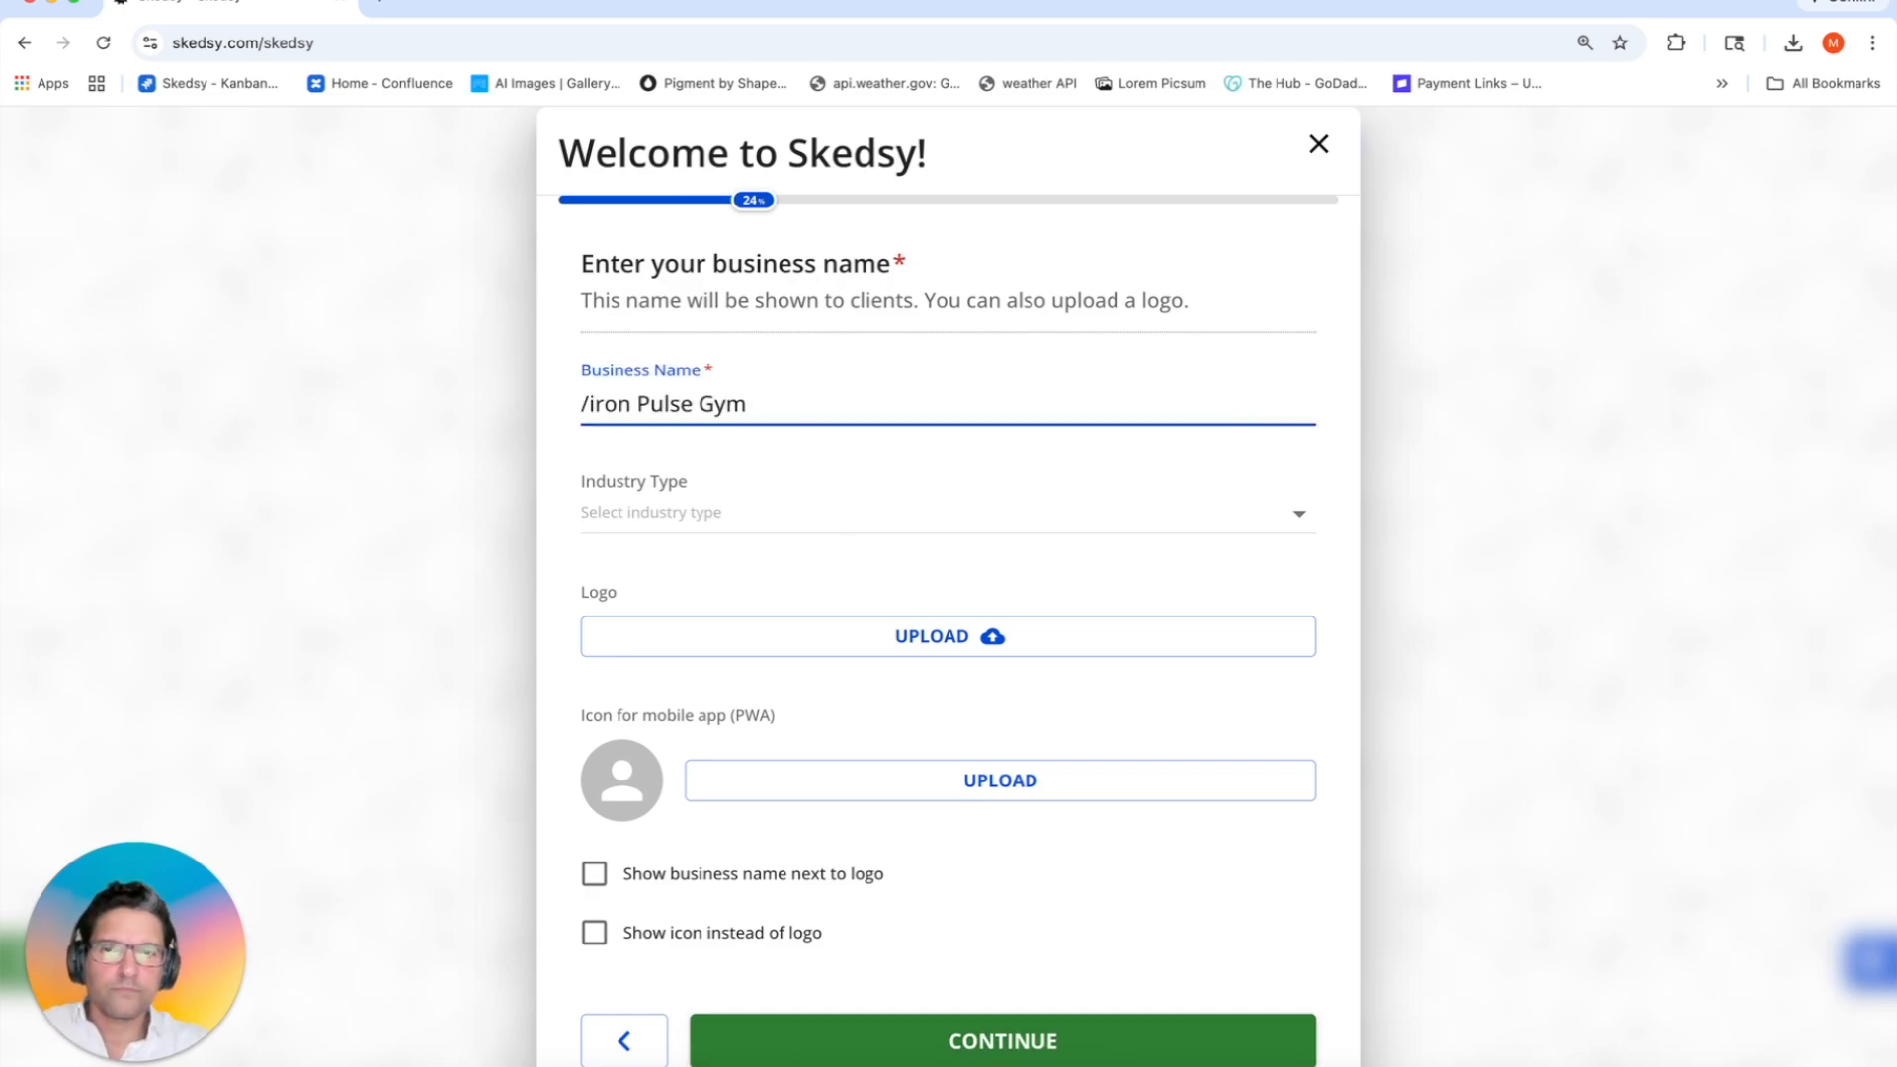
pyautogui.moveTo(595, 404); pyautogui.dragTo(561, 404)
pyautogui.press('BackSpace')
pyautogui.write('I')
pyautogui.click(697, 525)
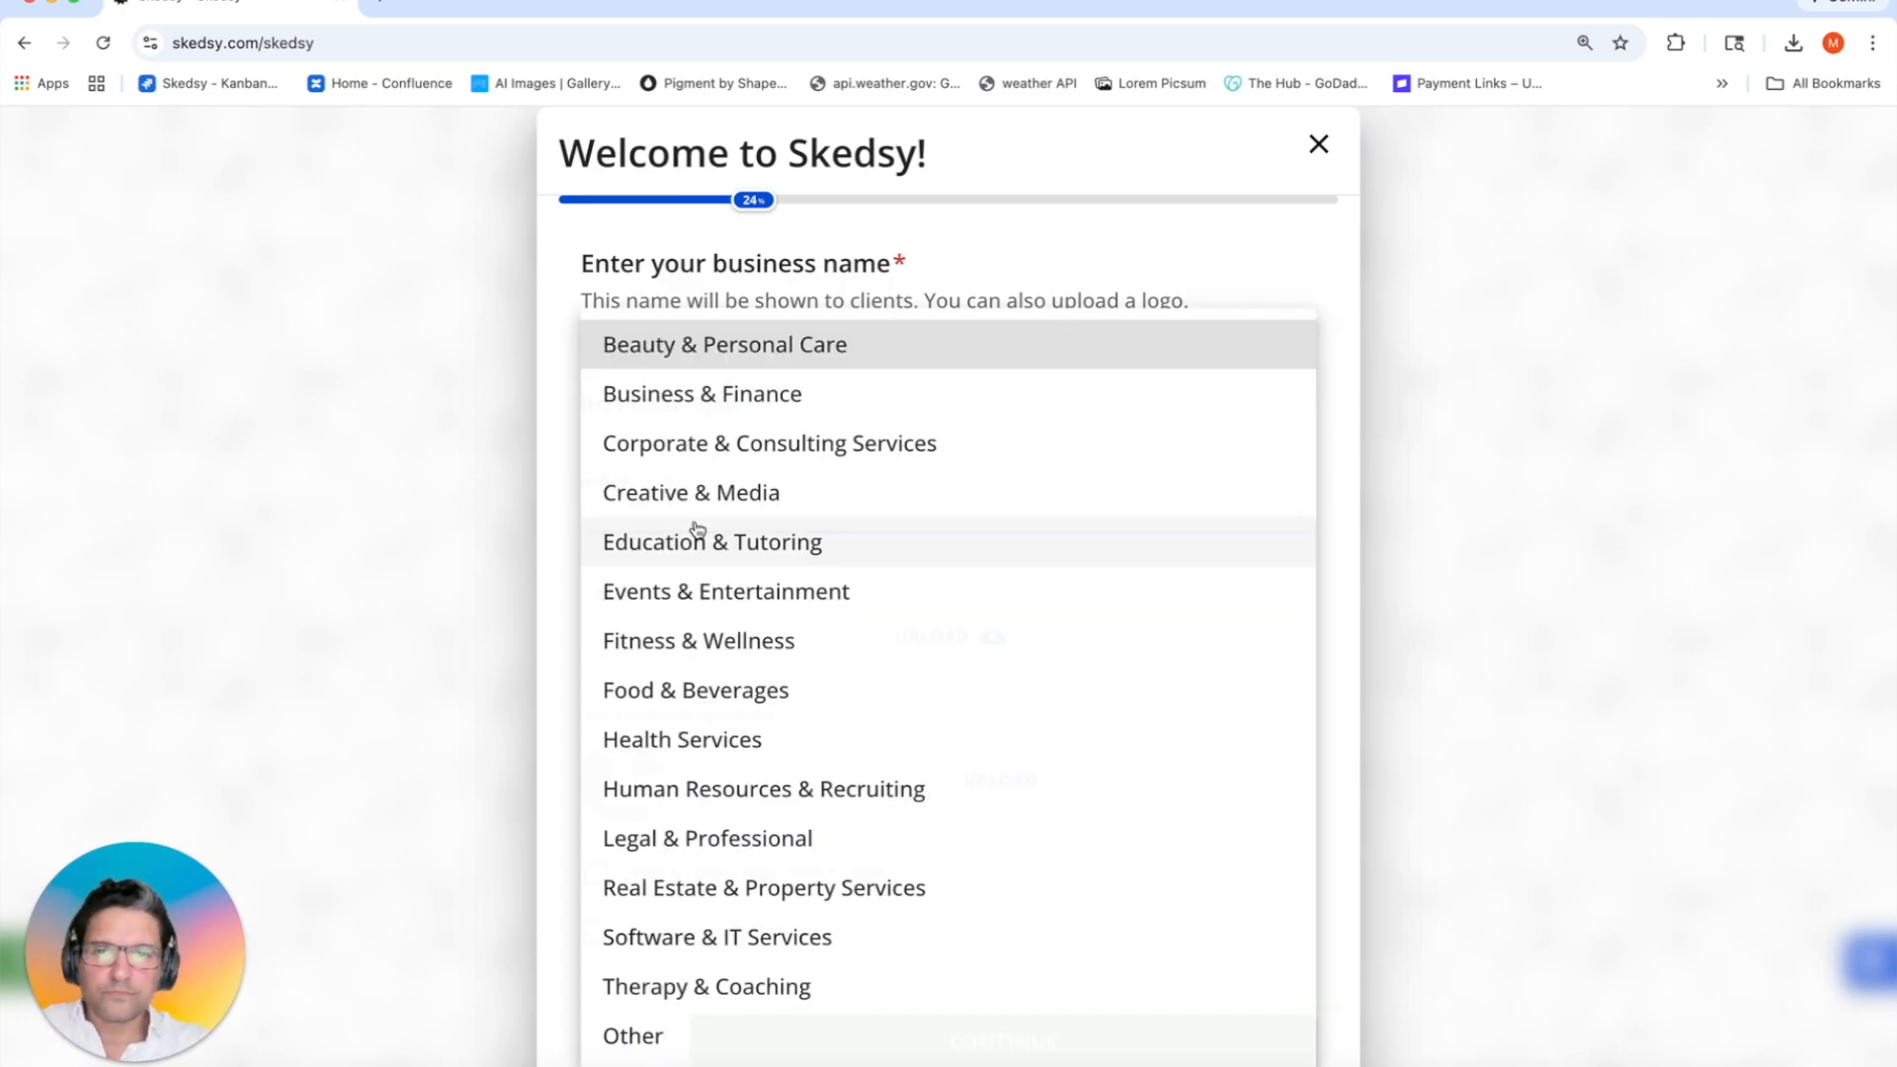
pyautogui.click(700, 641)
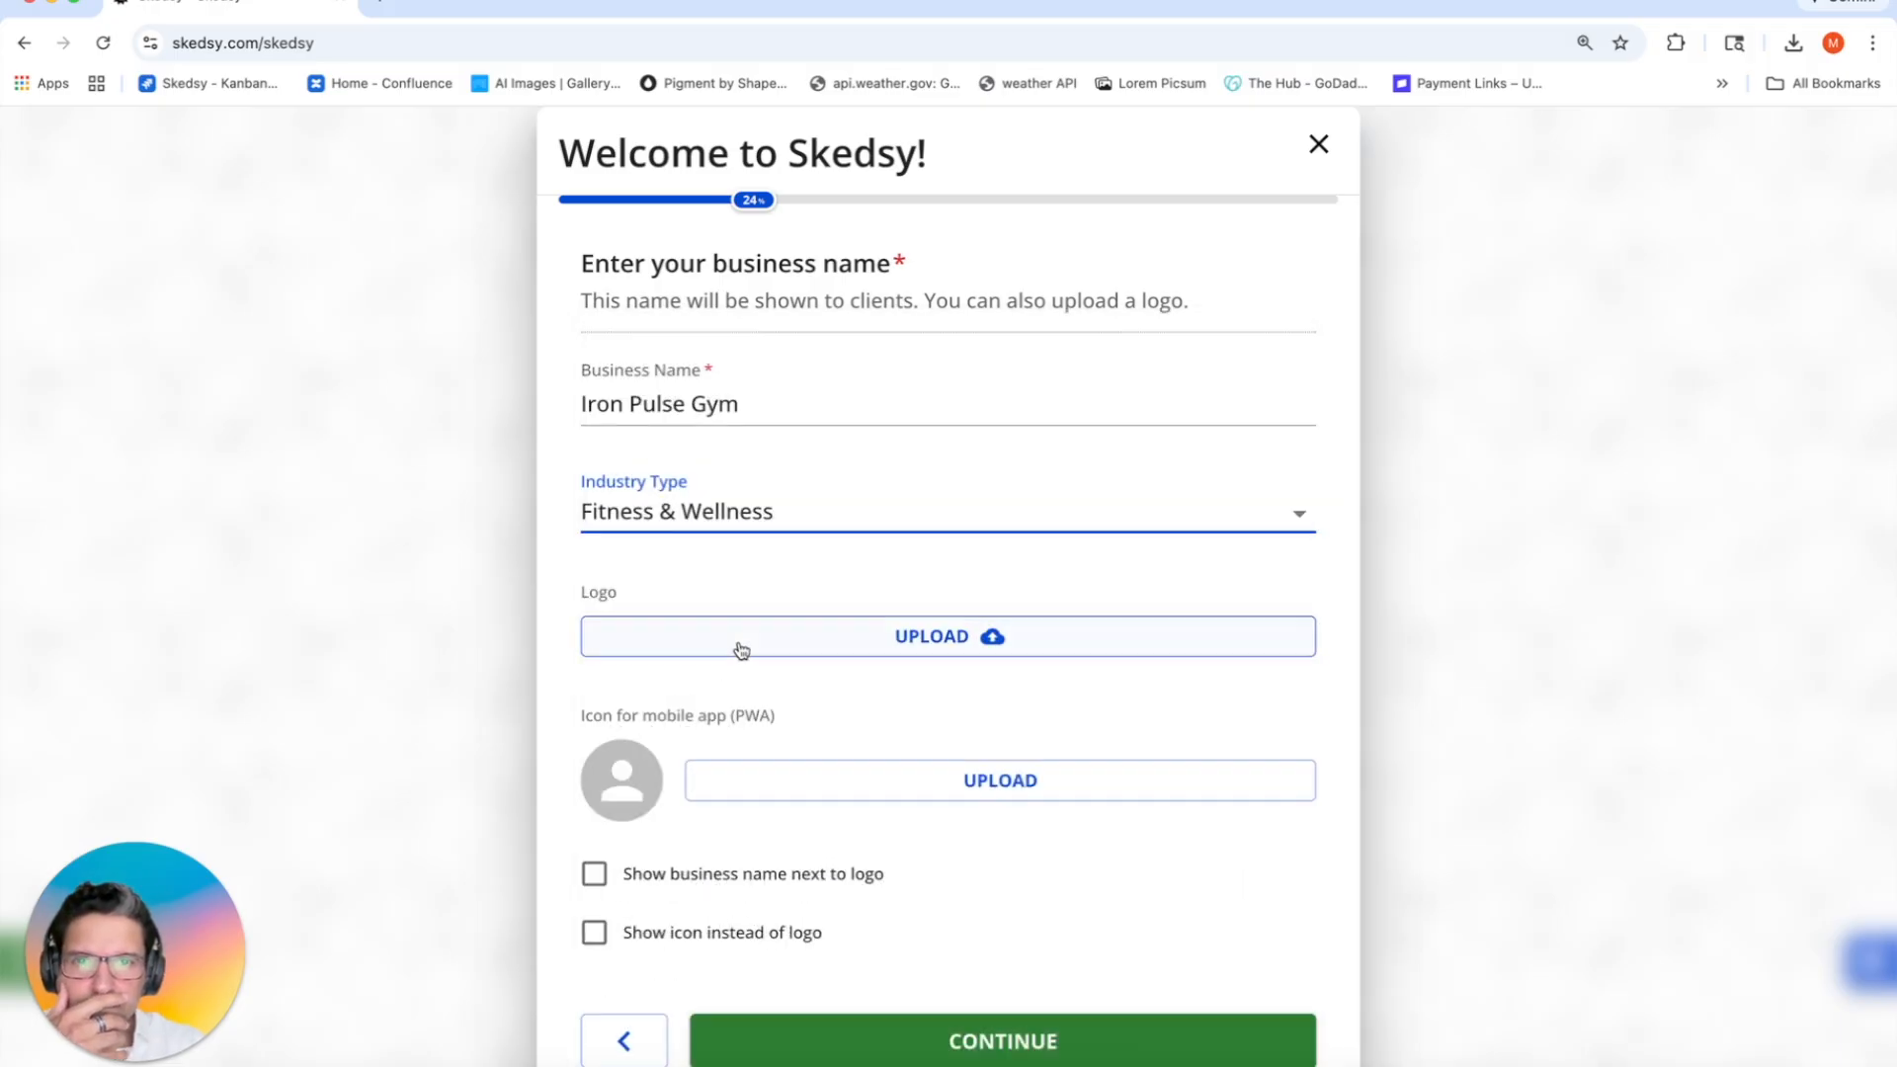
pyautogui.click(741, 649)
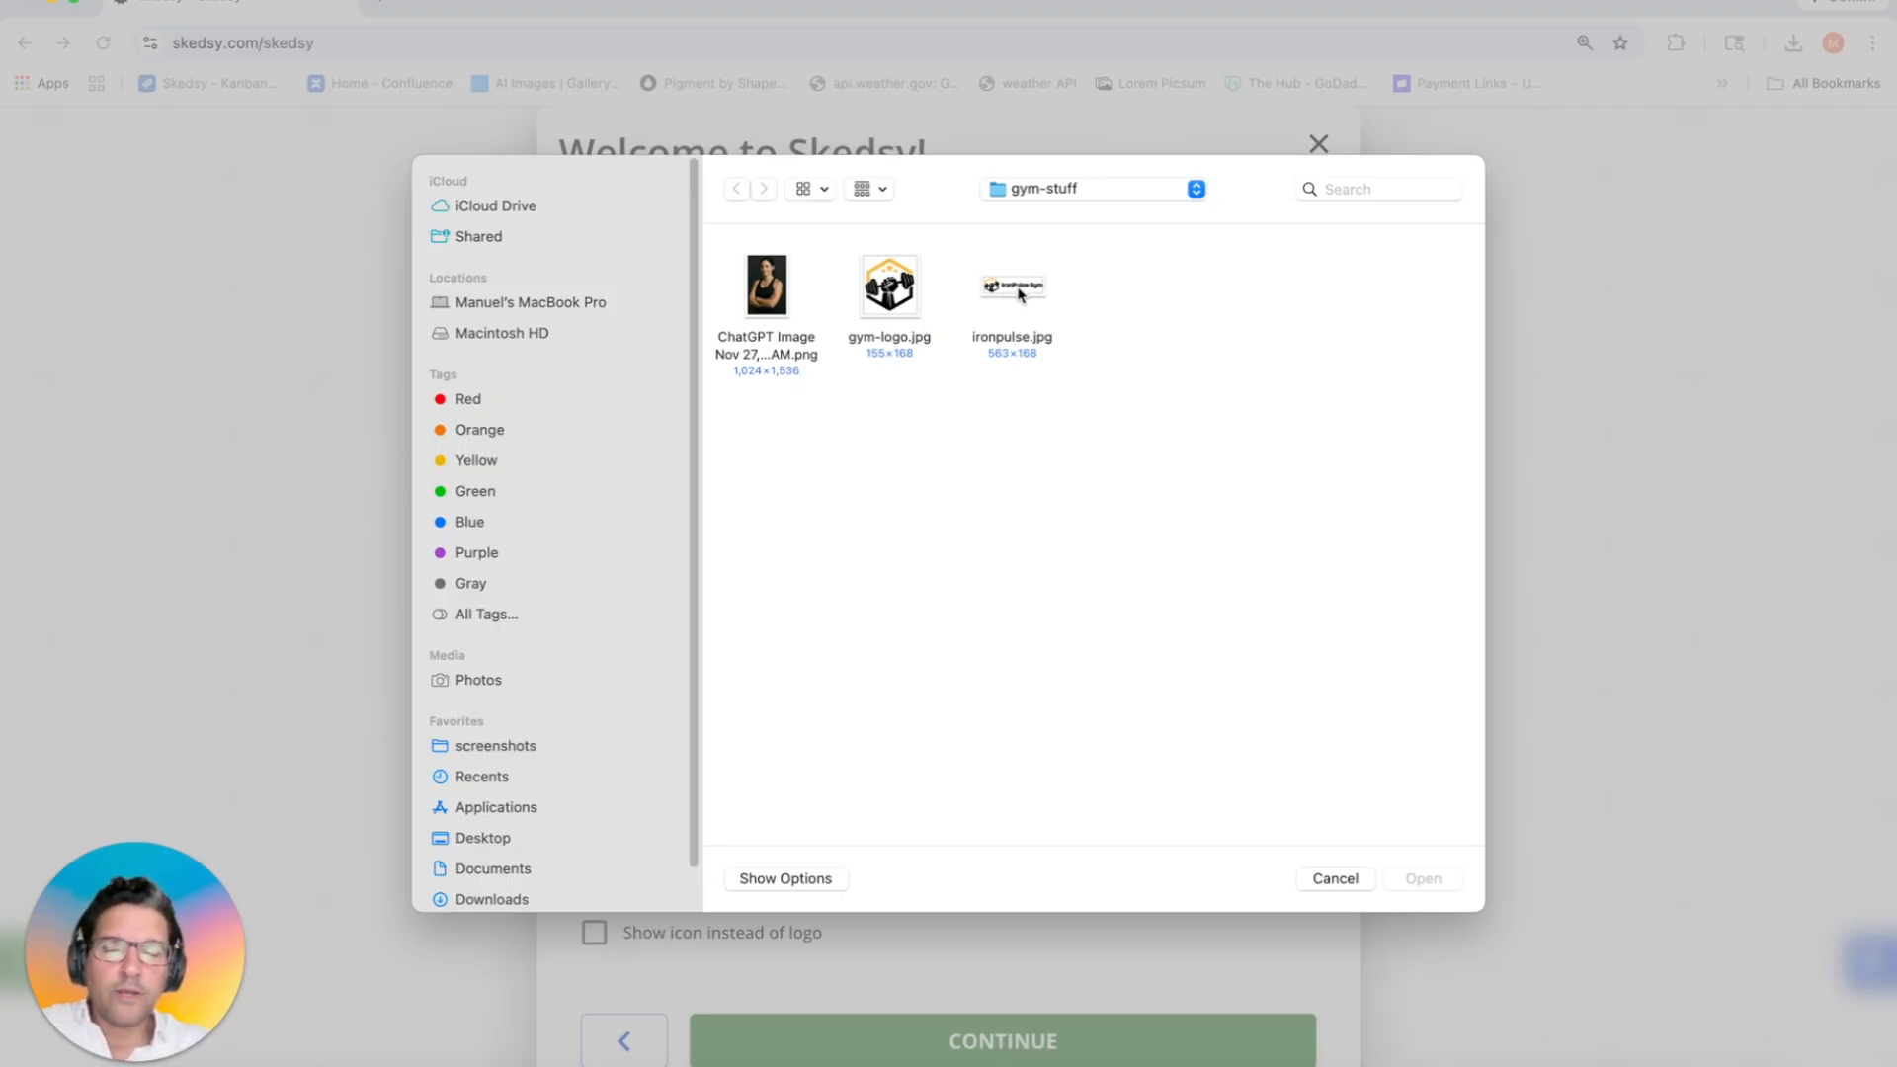
# Step: Use ironpulse.jpg as the business logo and save the crop
pyautogui.doubleClick(1019, 294)
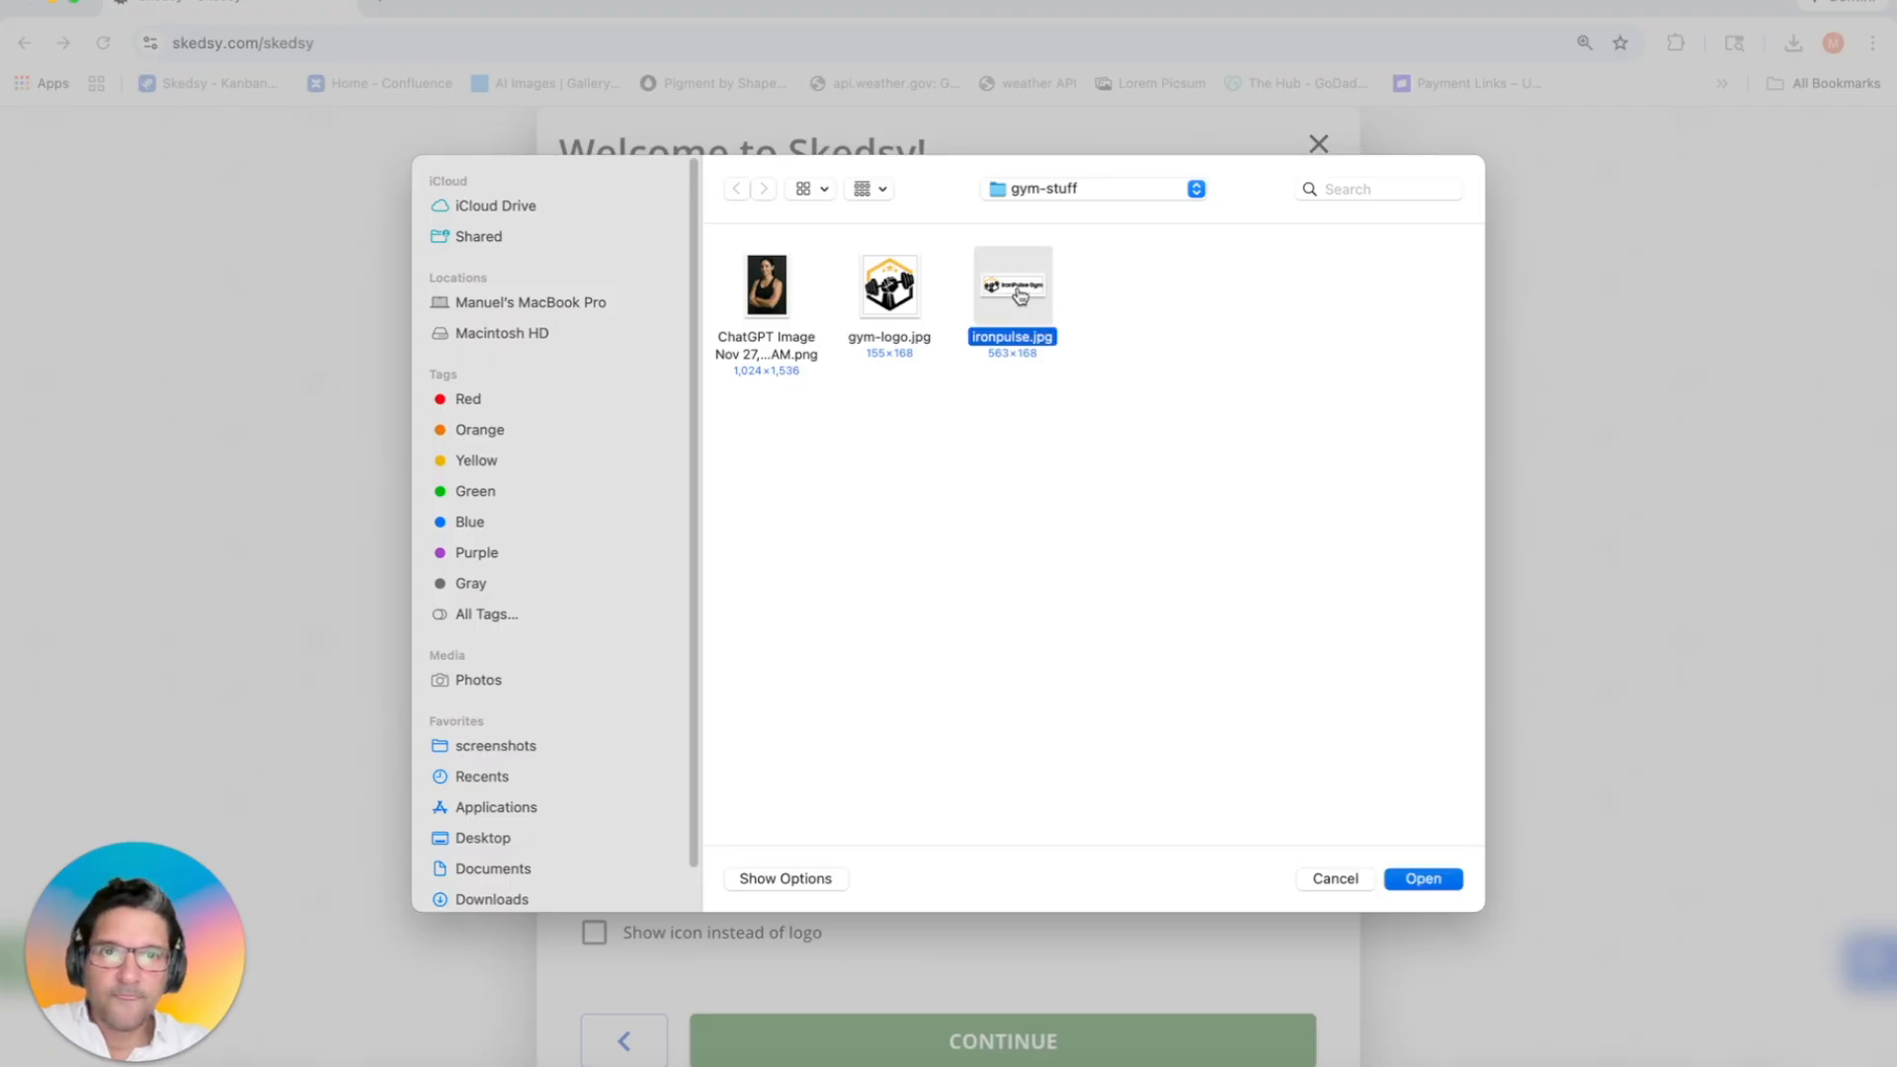
pyautogui.scroll(-3, 928, 548)
pyautogui.scroll(2, 890, 556)
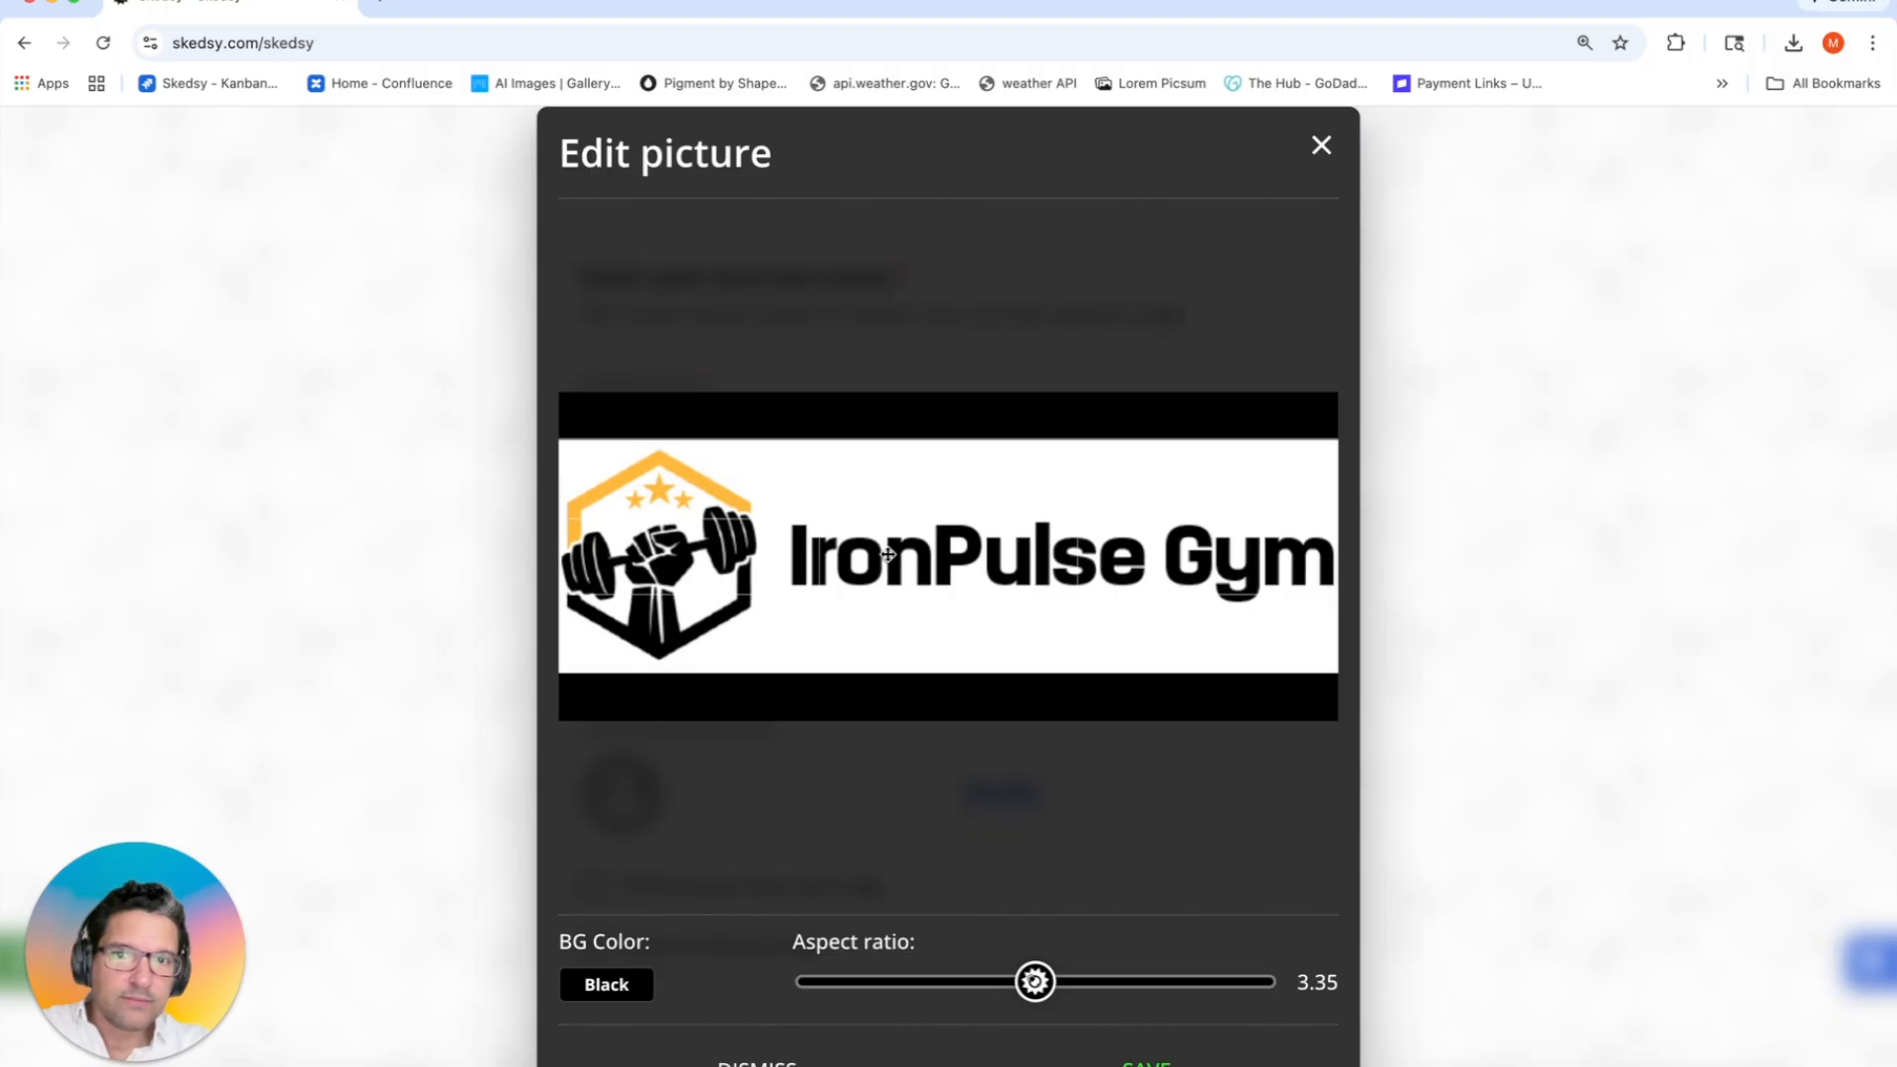
pyautogui.click(1146, 1061)
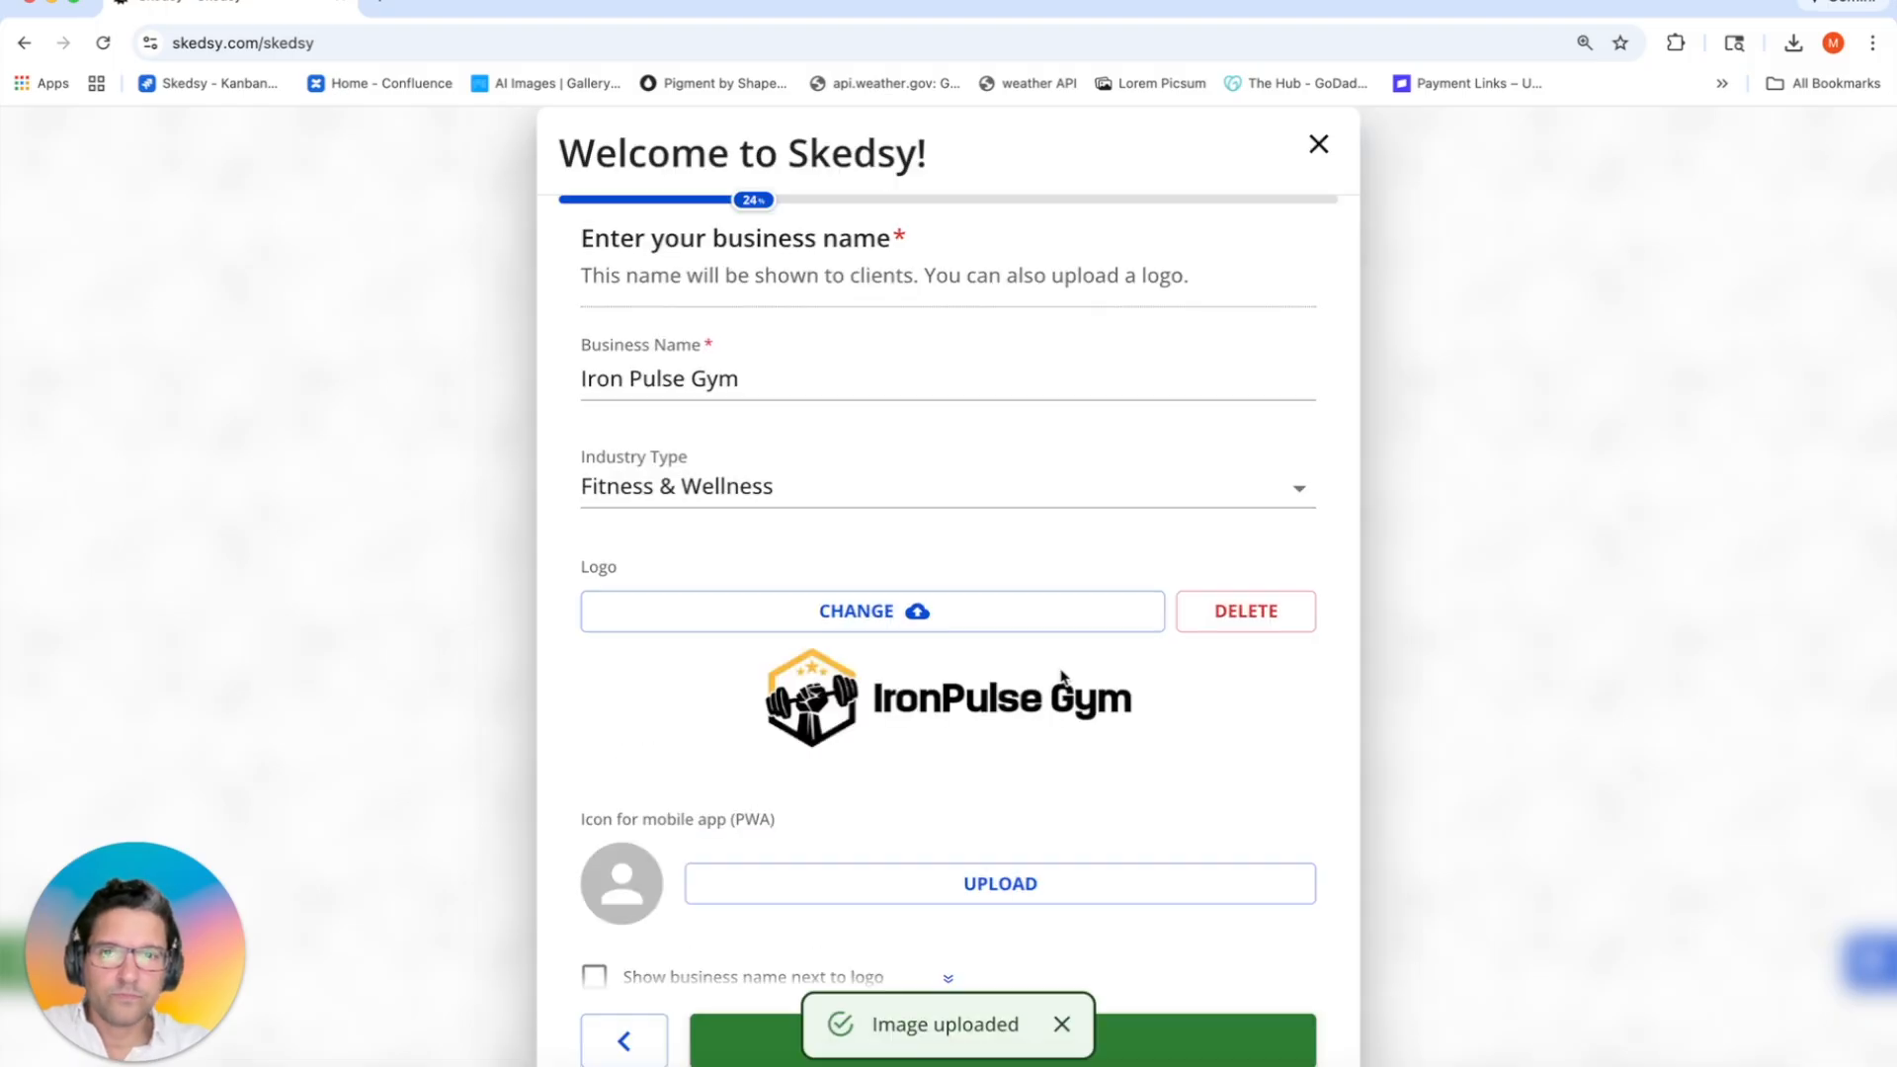
# Step: Set gym-logo.jpg as the mobile app icon with a White background
pyautogui.click(612, 886)
pyautogui.doubleClick(889, 291)
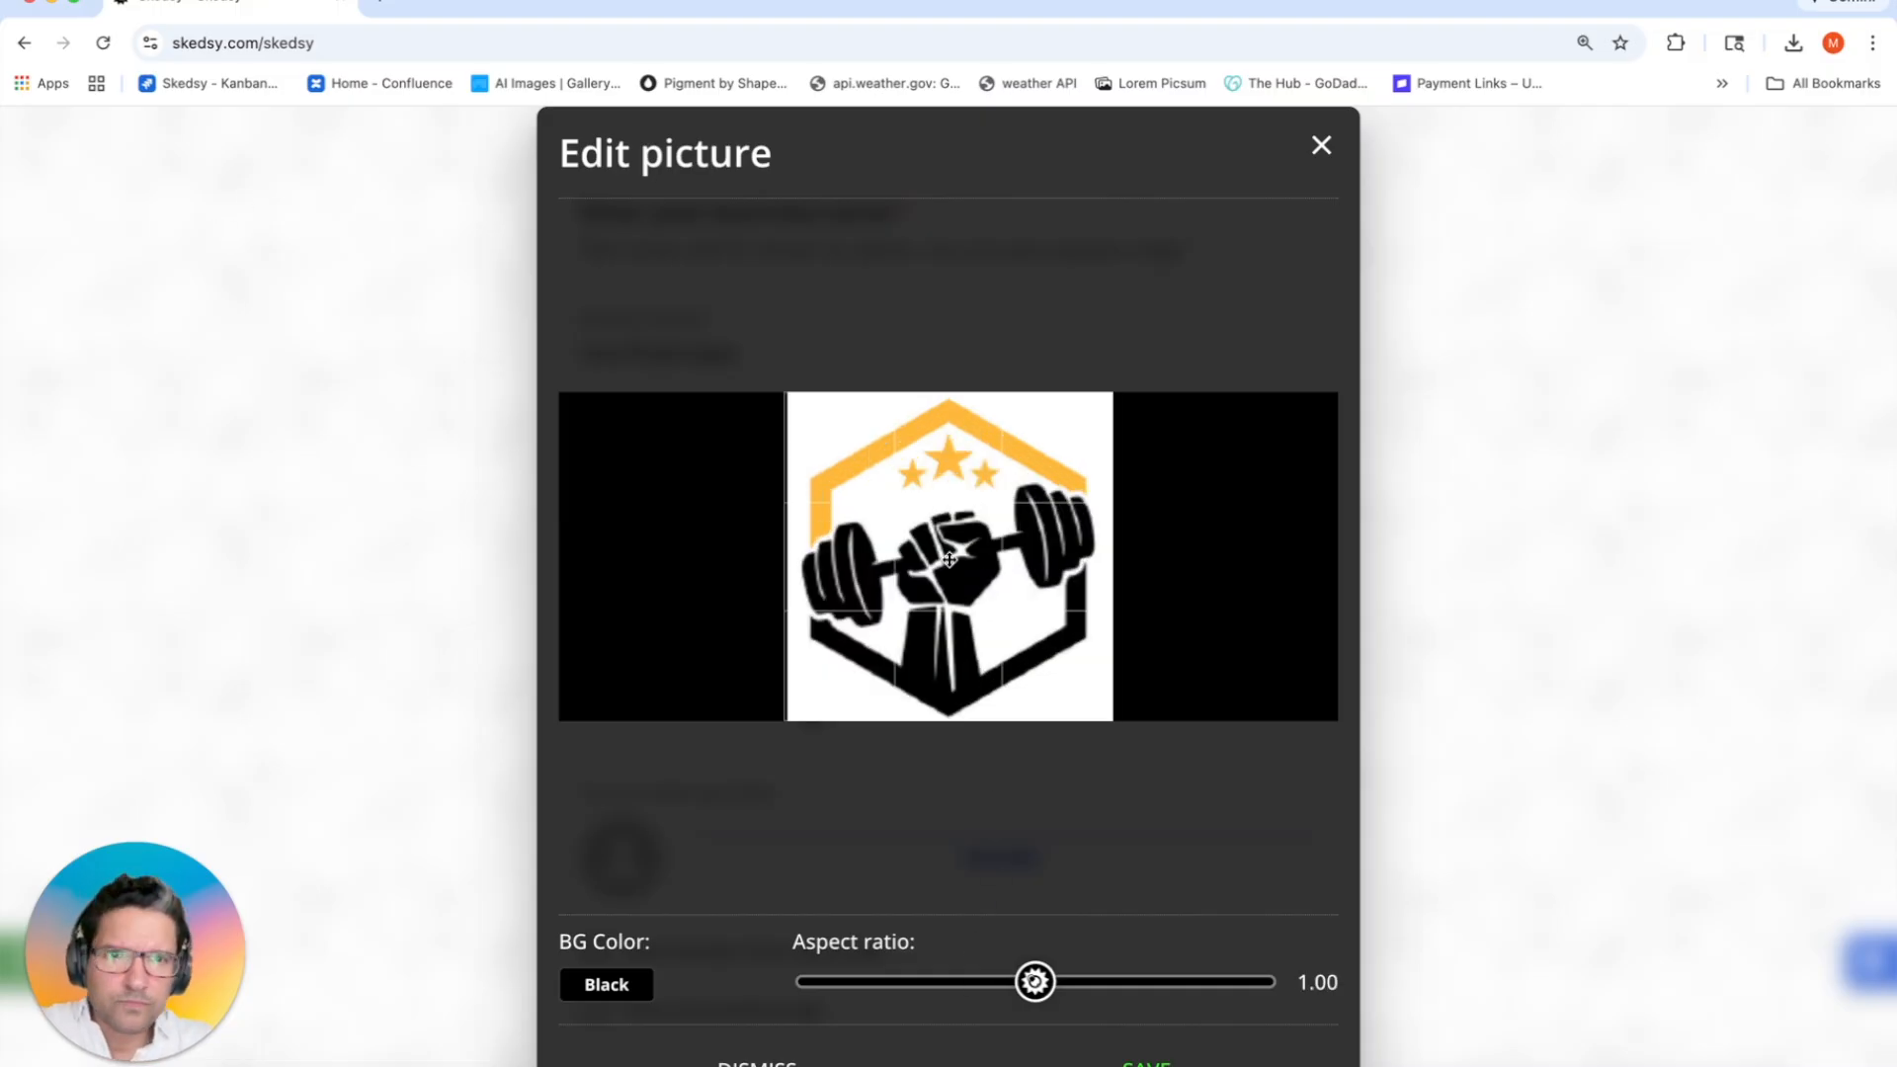
pyautogui.click(608, 993)
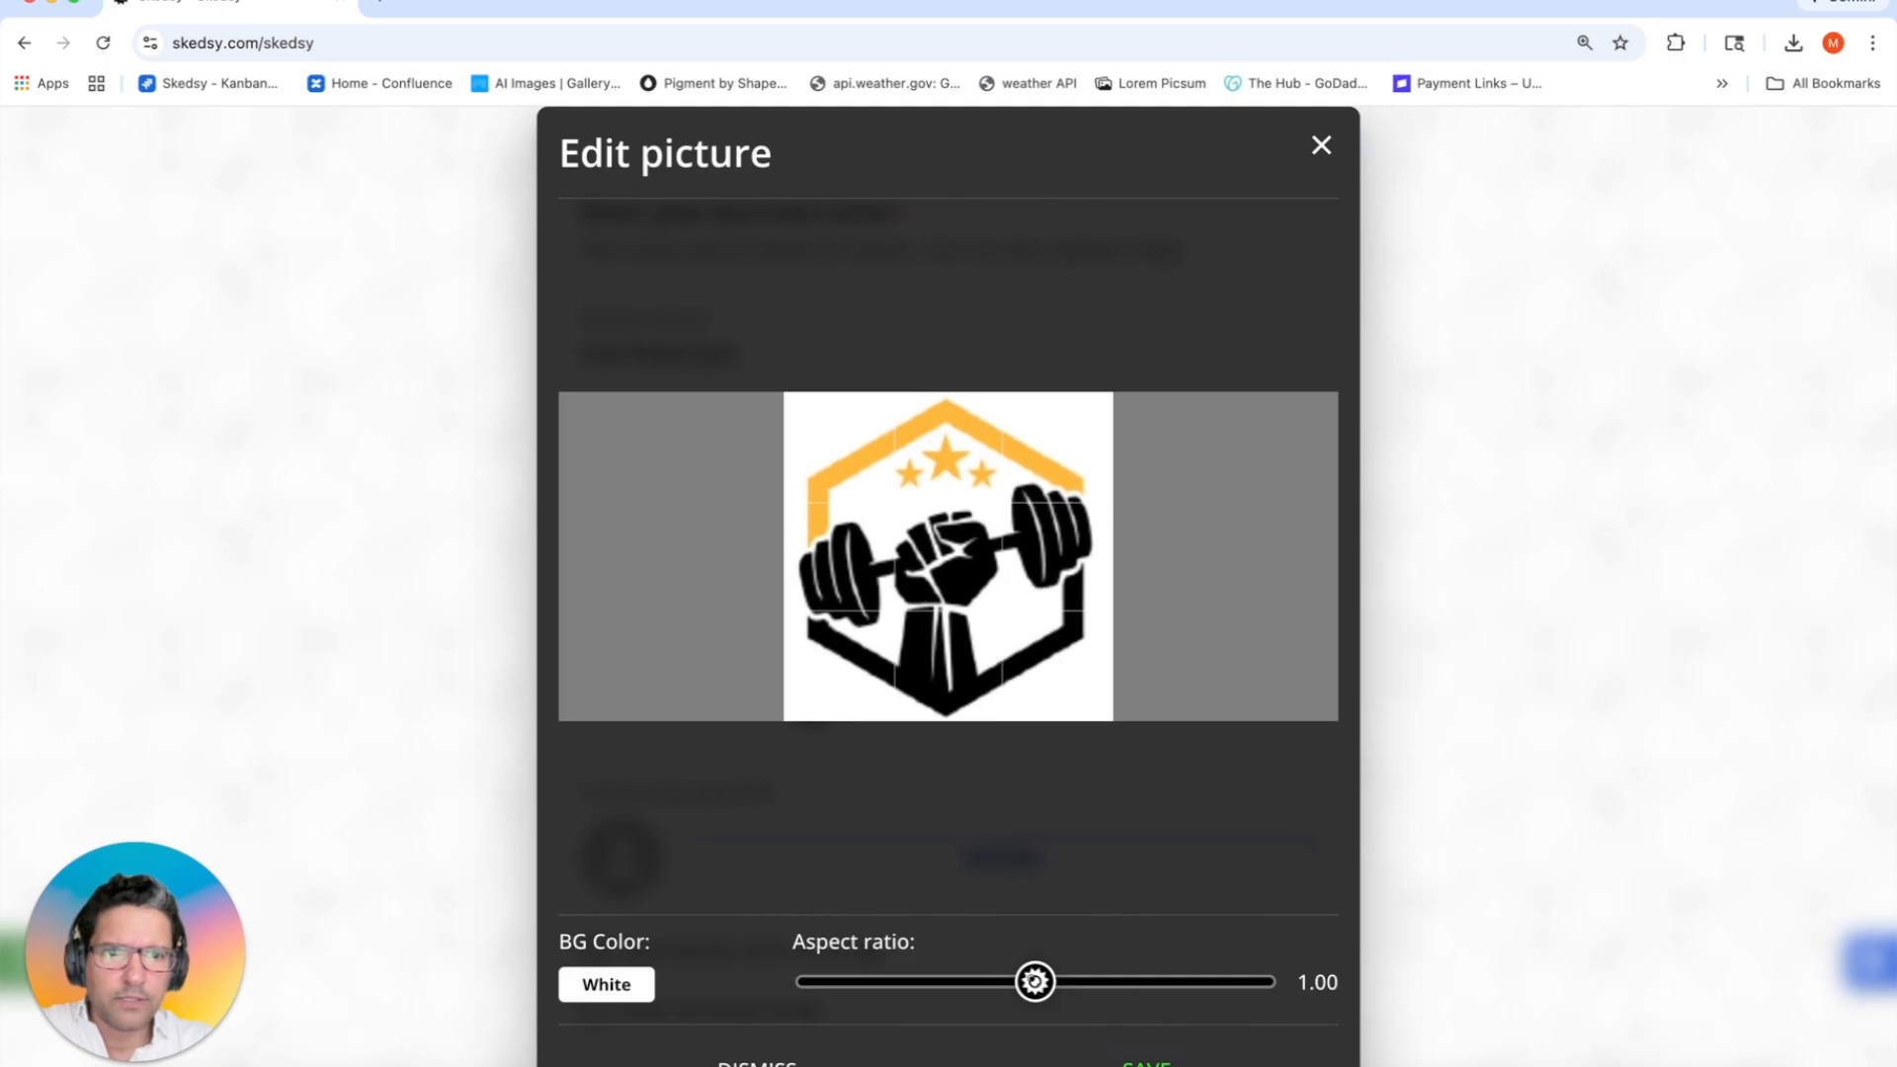
pyautogui.click(1146, 1050)
pyautogui.scroll(-1, 875, 861)
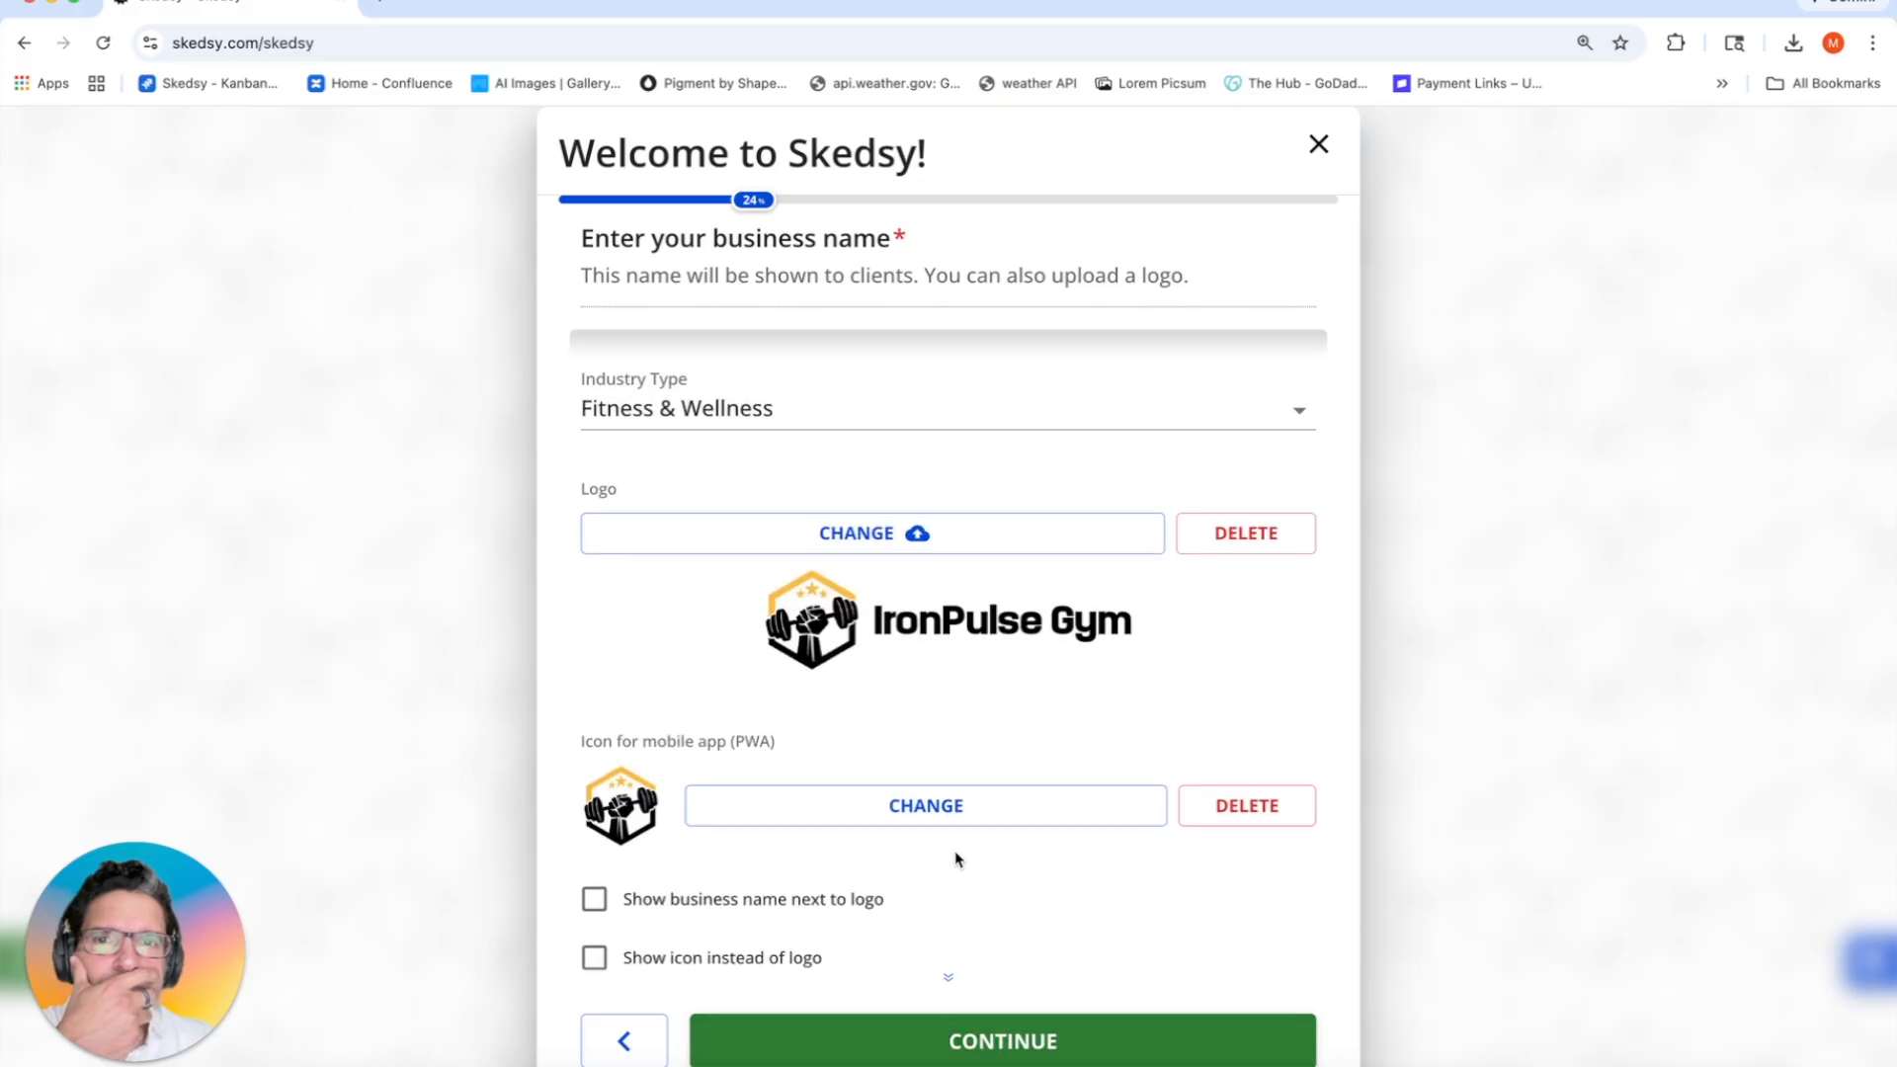
# Step: Enter the business street, suite, city, state and five-digit ZIP, removing an extra ZIP digit
pyautogui.click(940, 1049)
pyautogui.write('123 Main St')
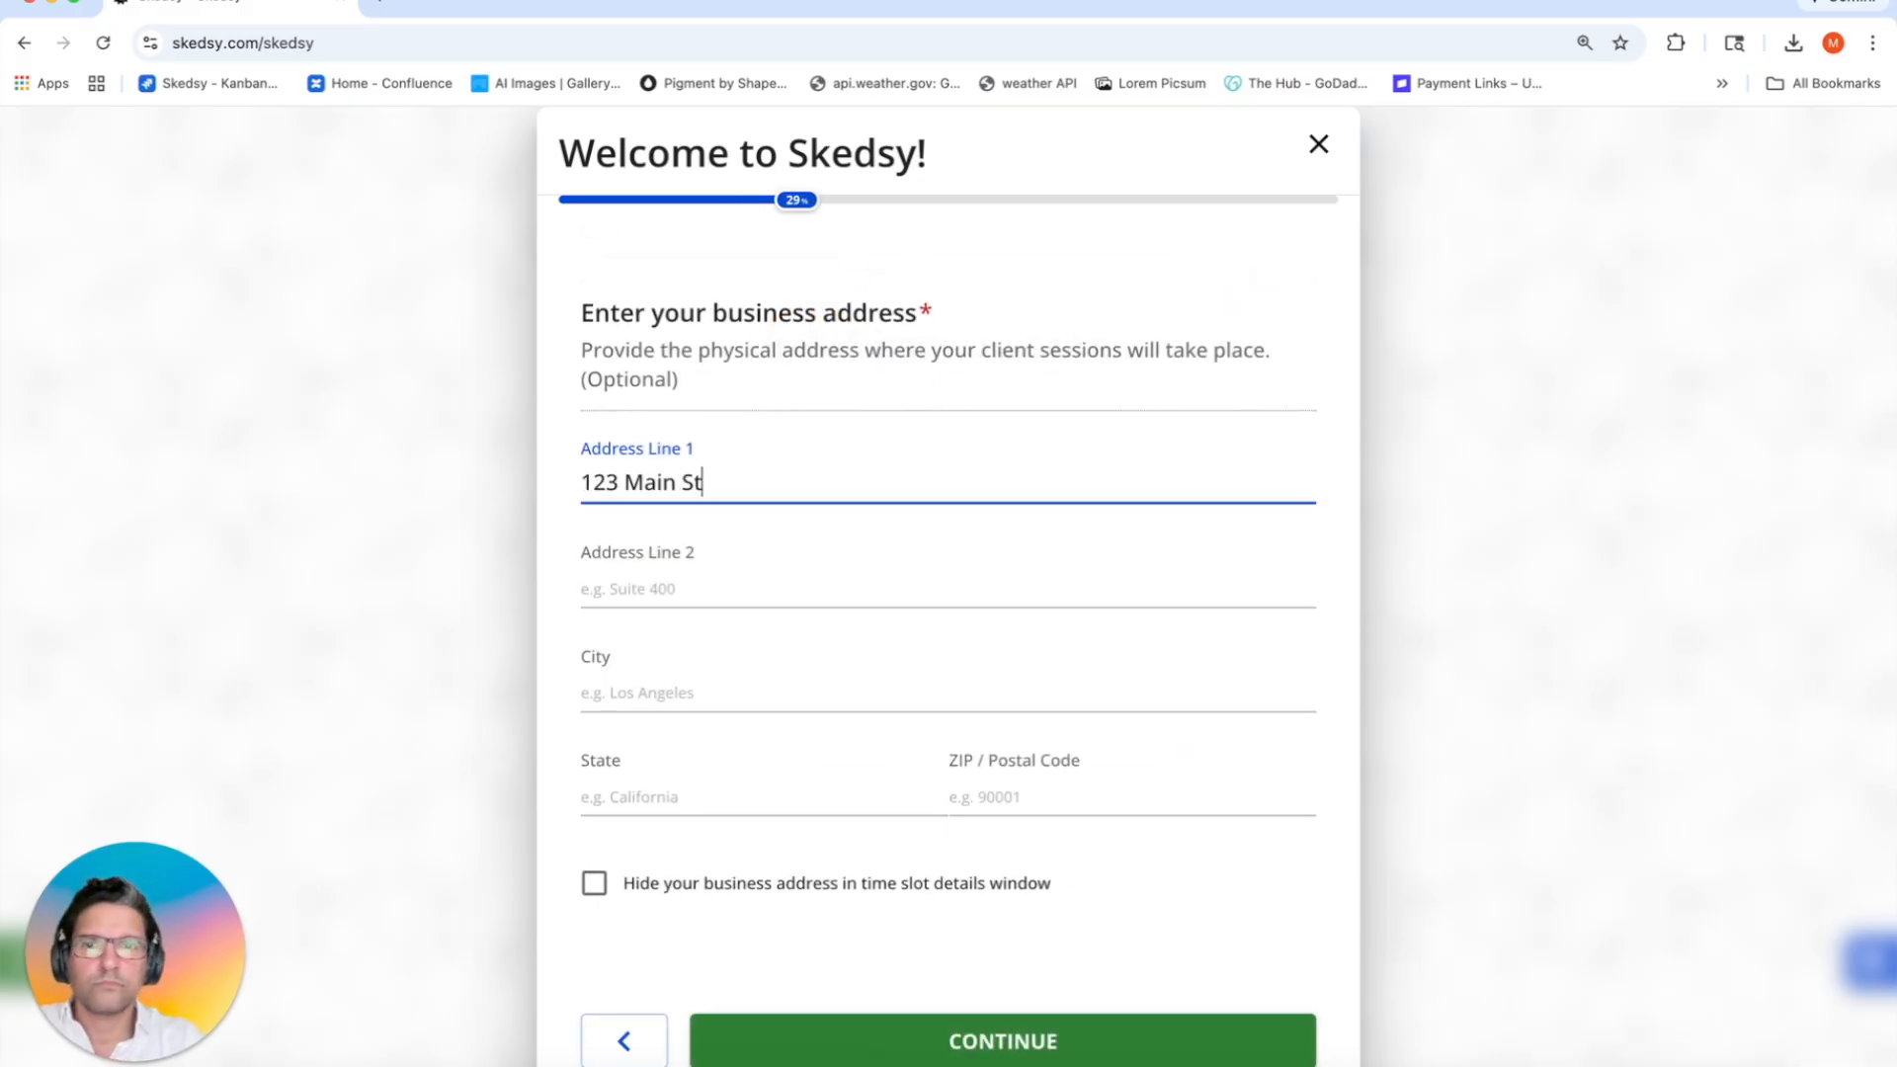
pyautogui.click(826, 588)
pyautogui.write('Suite 400')
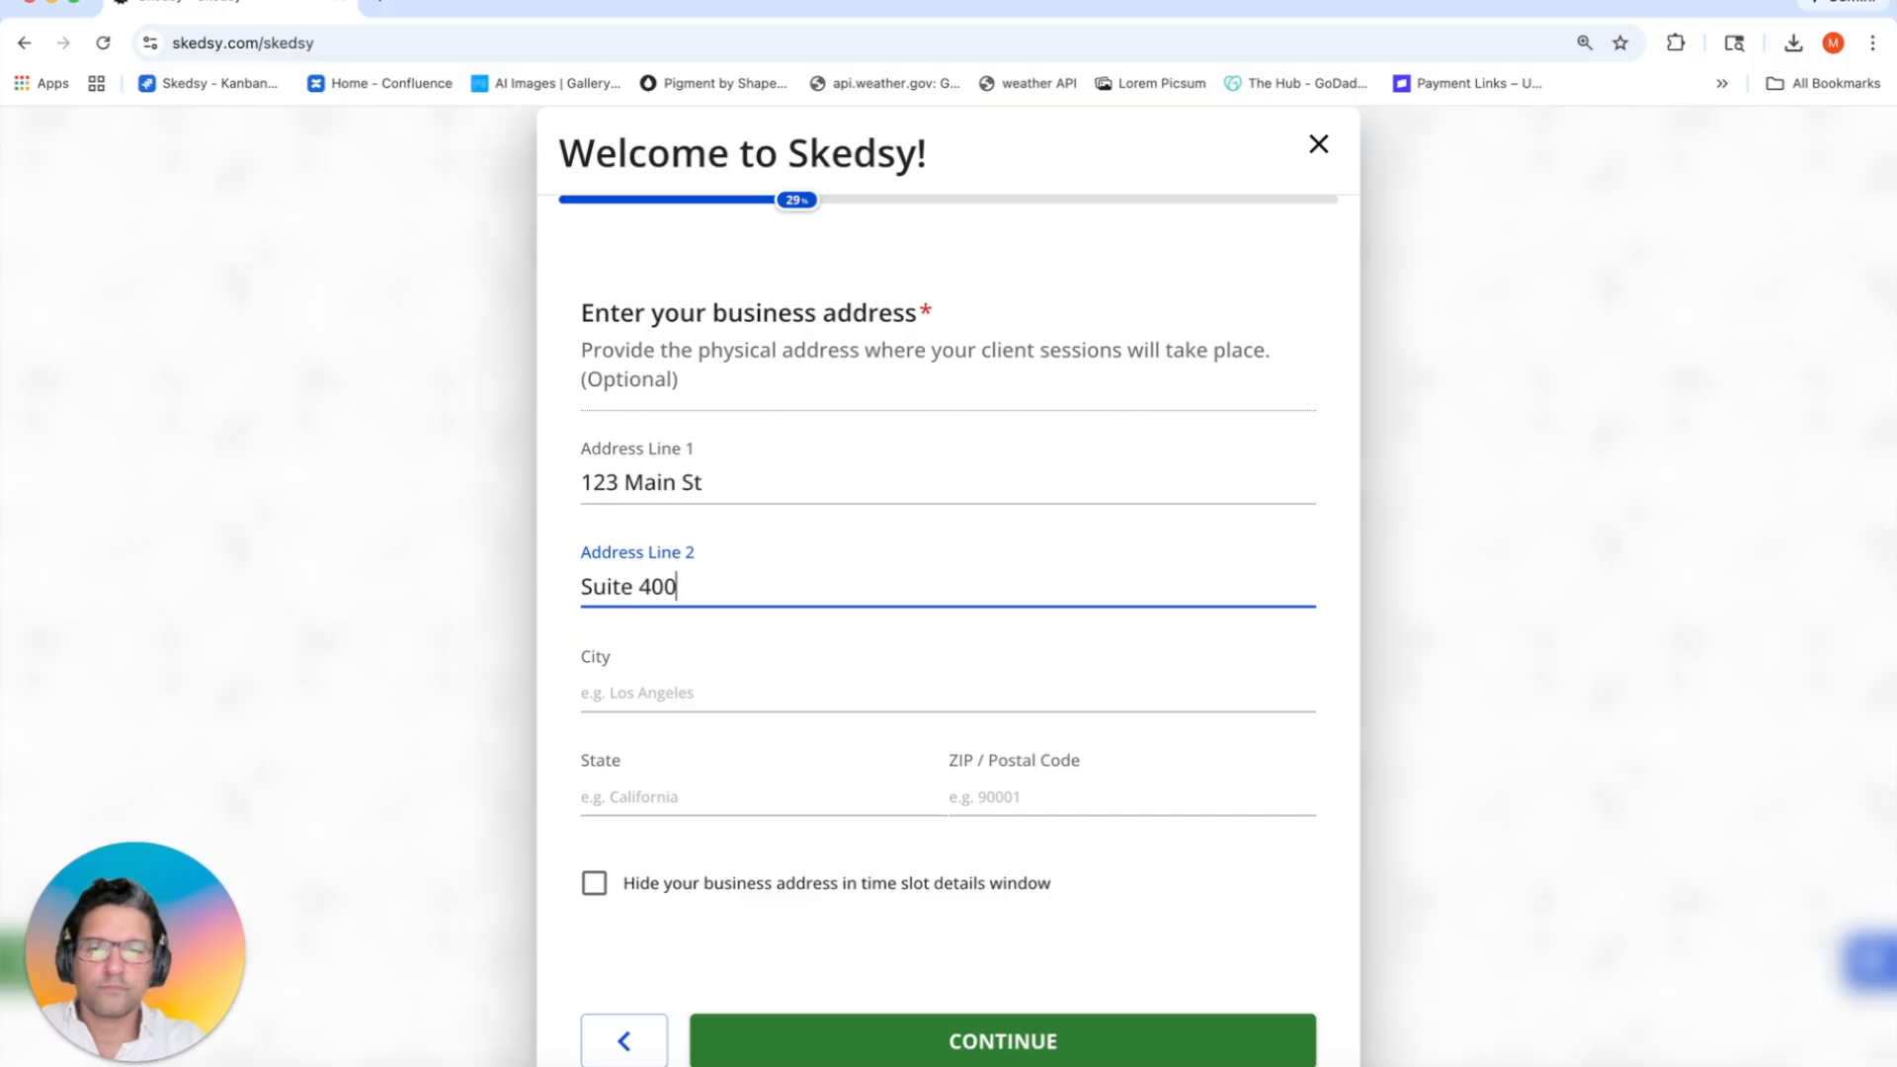
pyautogui.click(767, 682)
pyautogui.write('Miami')
pyautogui.click(779, 797)
pyautogui.write('FL')
pyautogui.click(1033, 781)
pyautogui.write('333131')
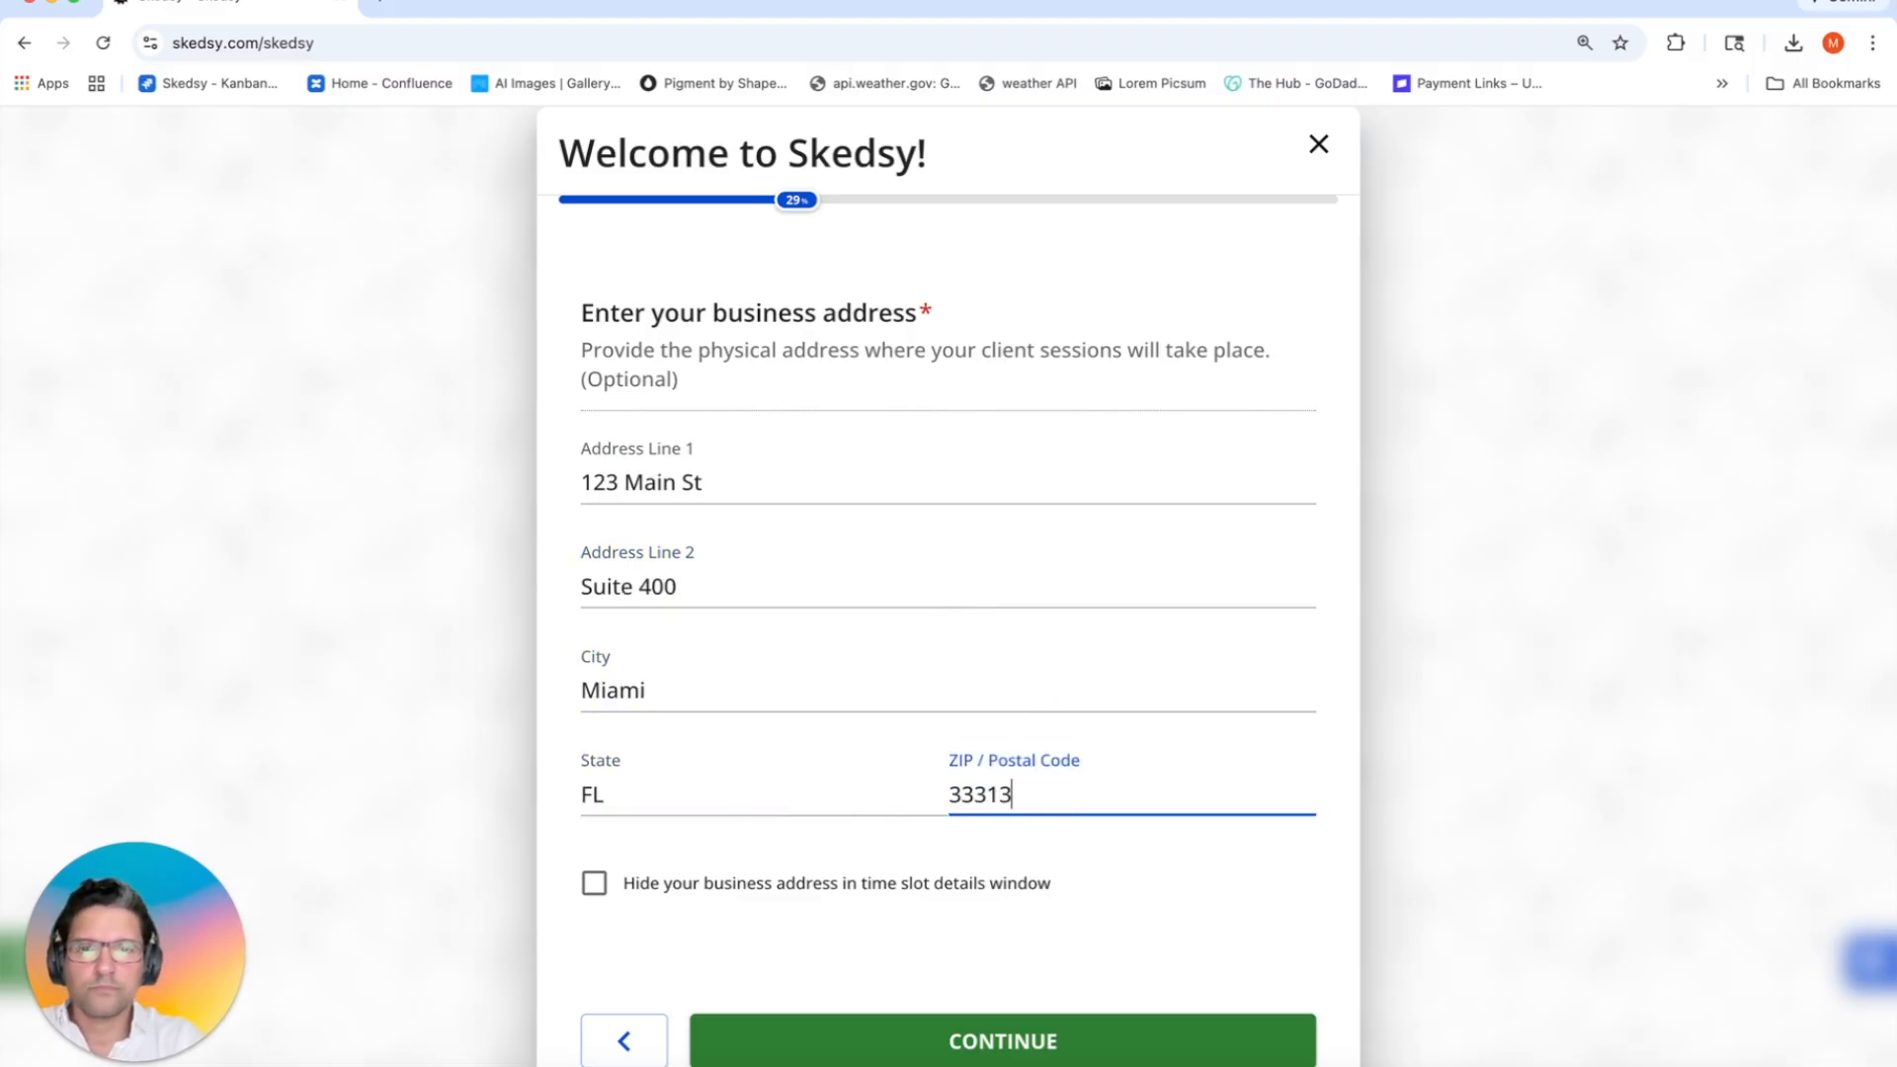
pyautogui.press('BackSpace')
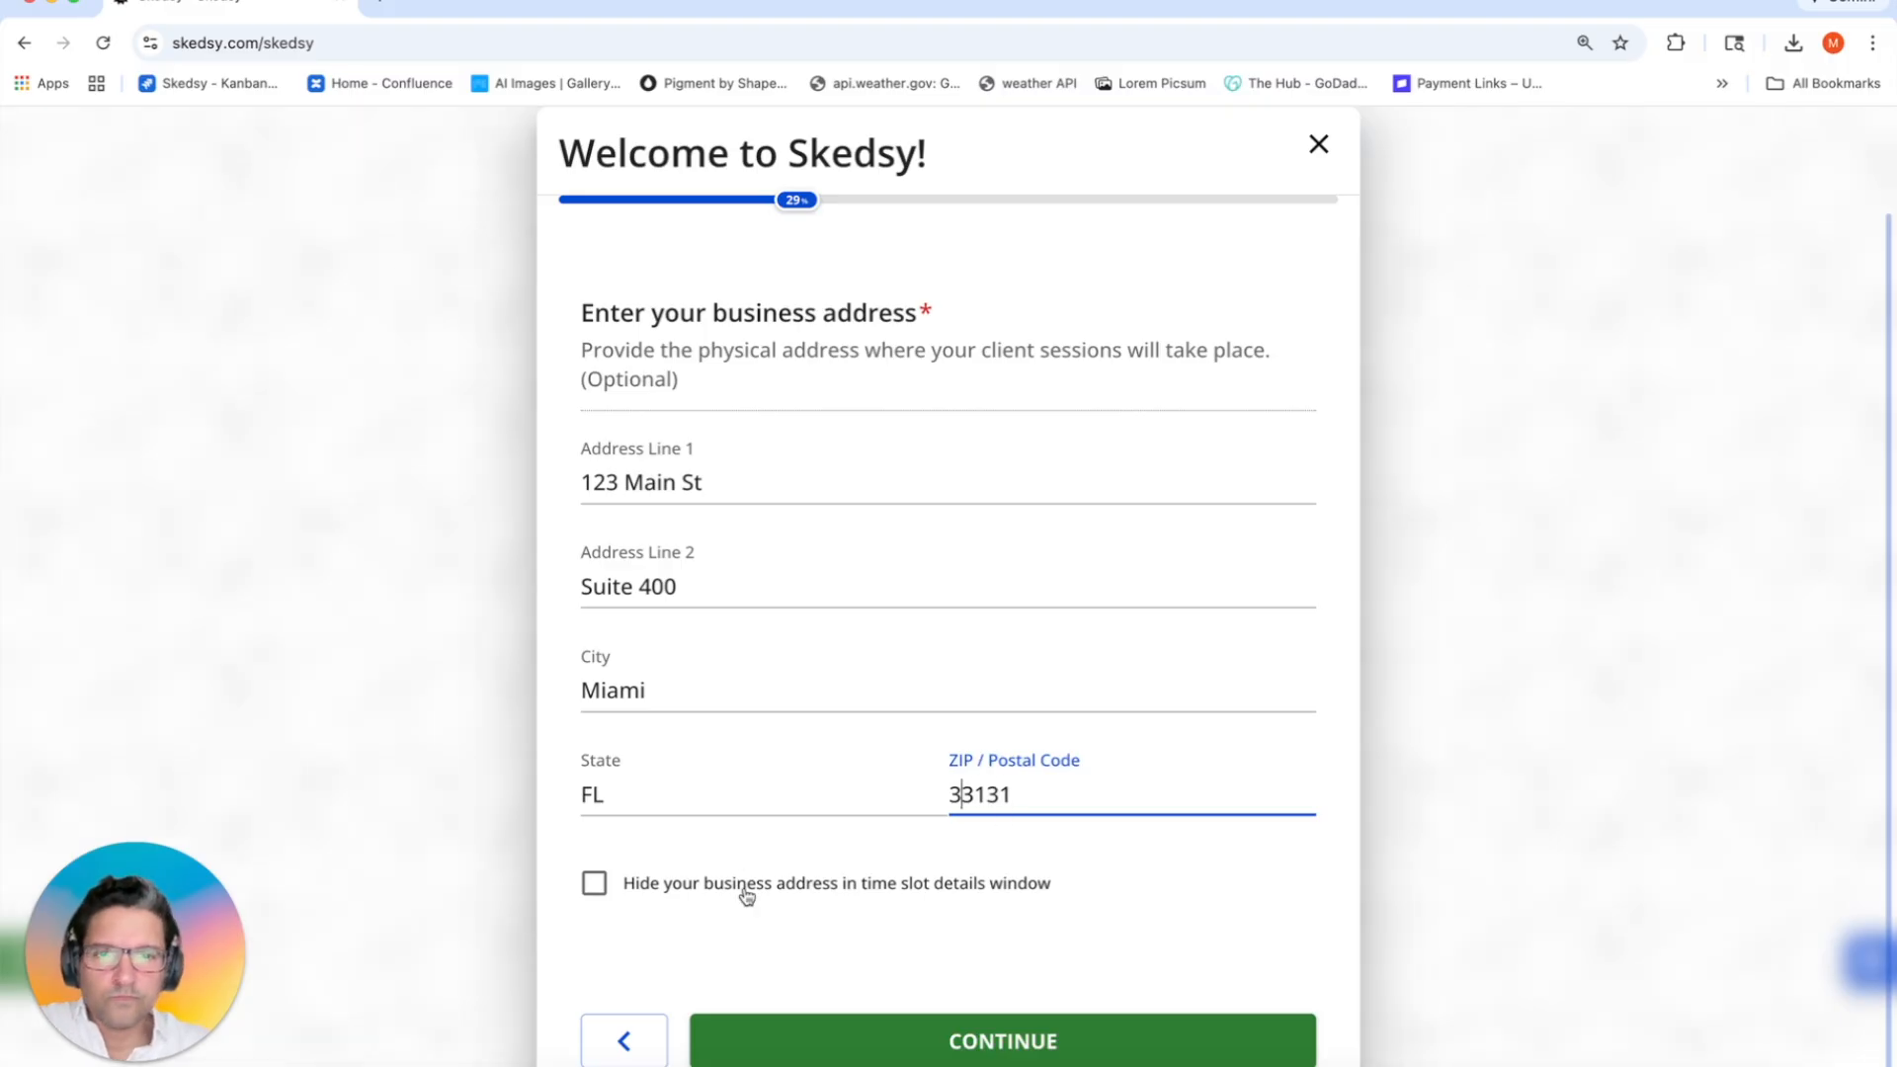
pyautogui.click(864, 1037)
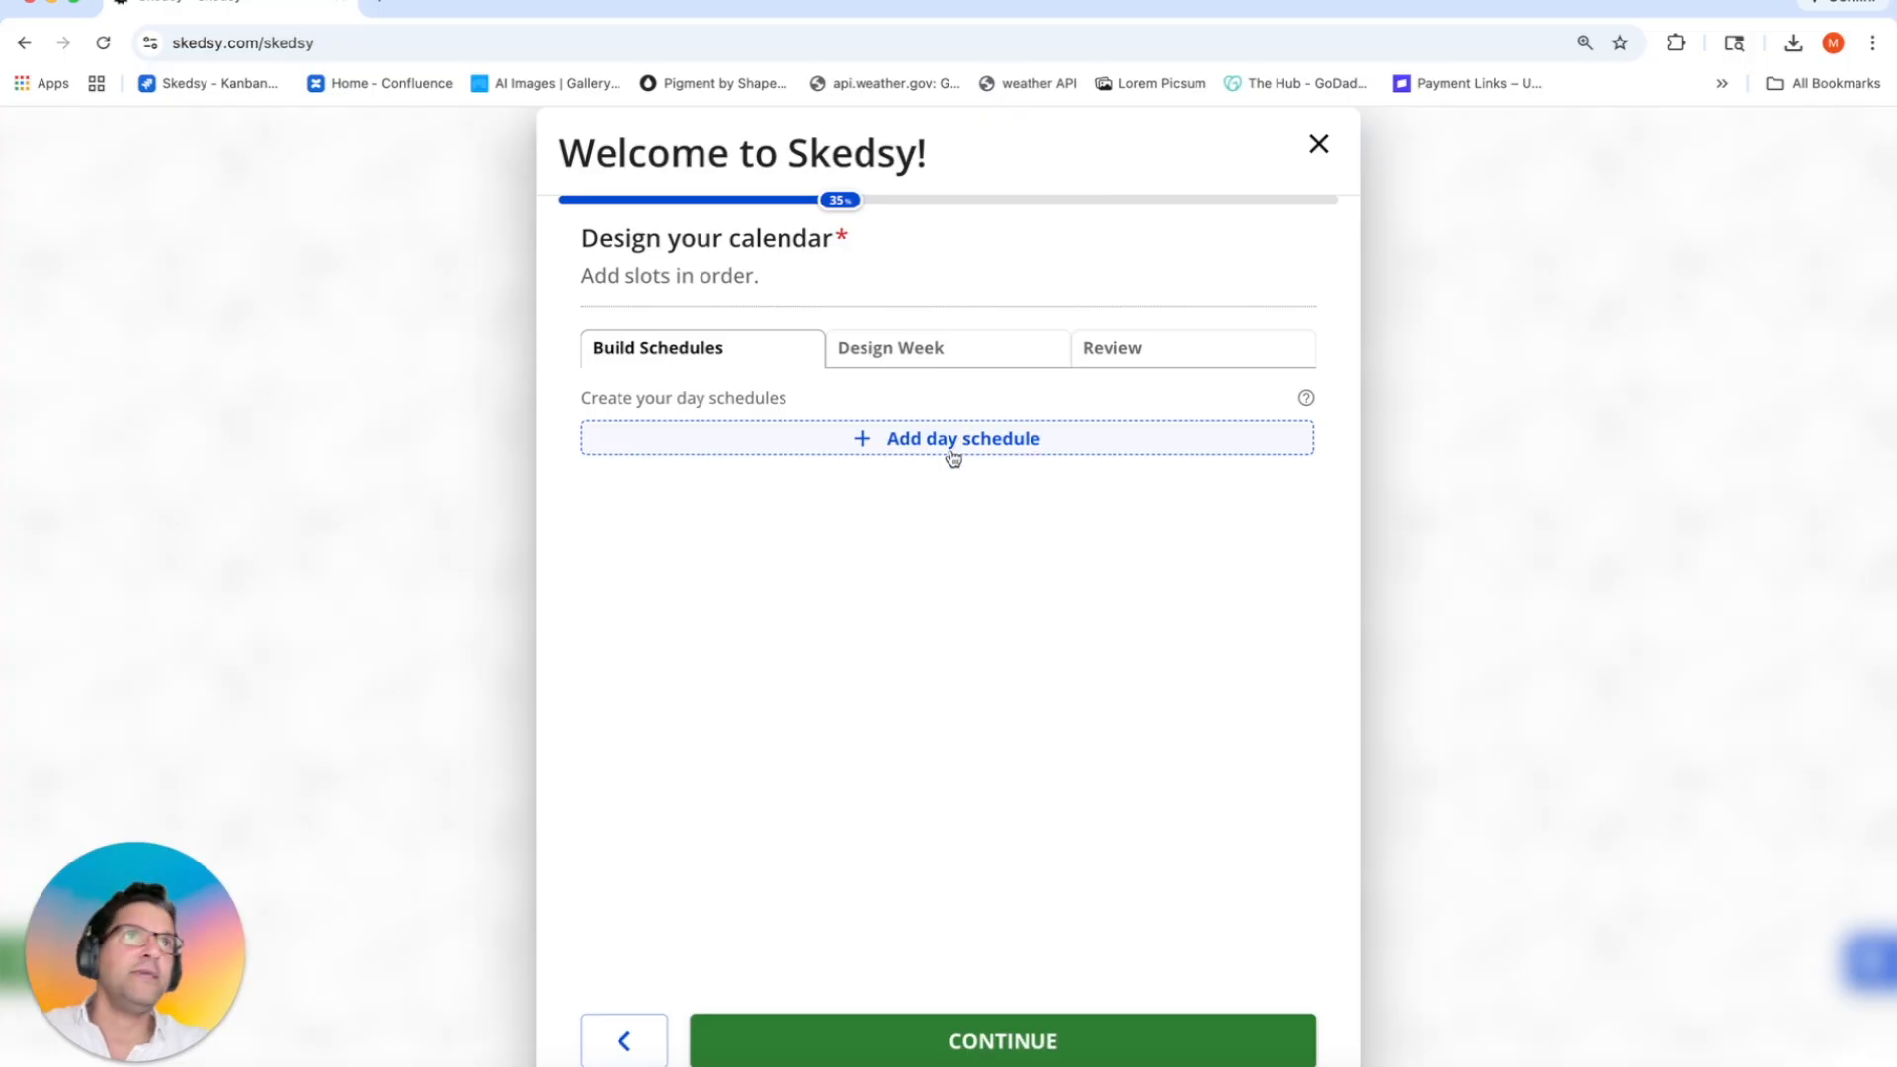
# Step: Create a day schedule as a Virtual Paid Event with 15 clients max and a required survey
pyautogui.click(910, 440)
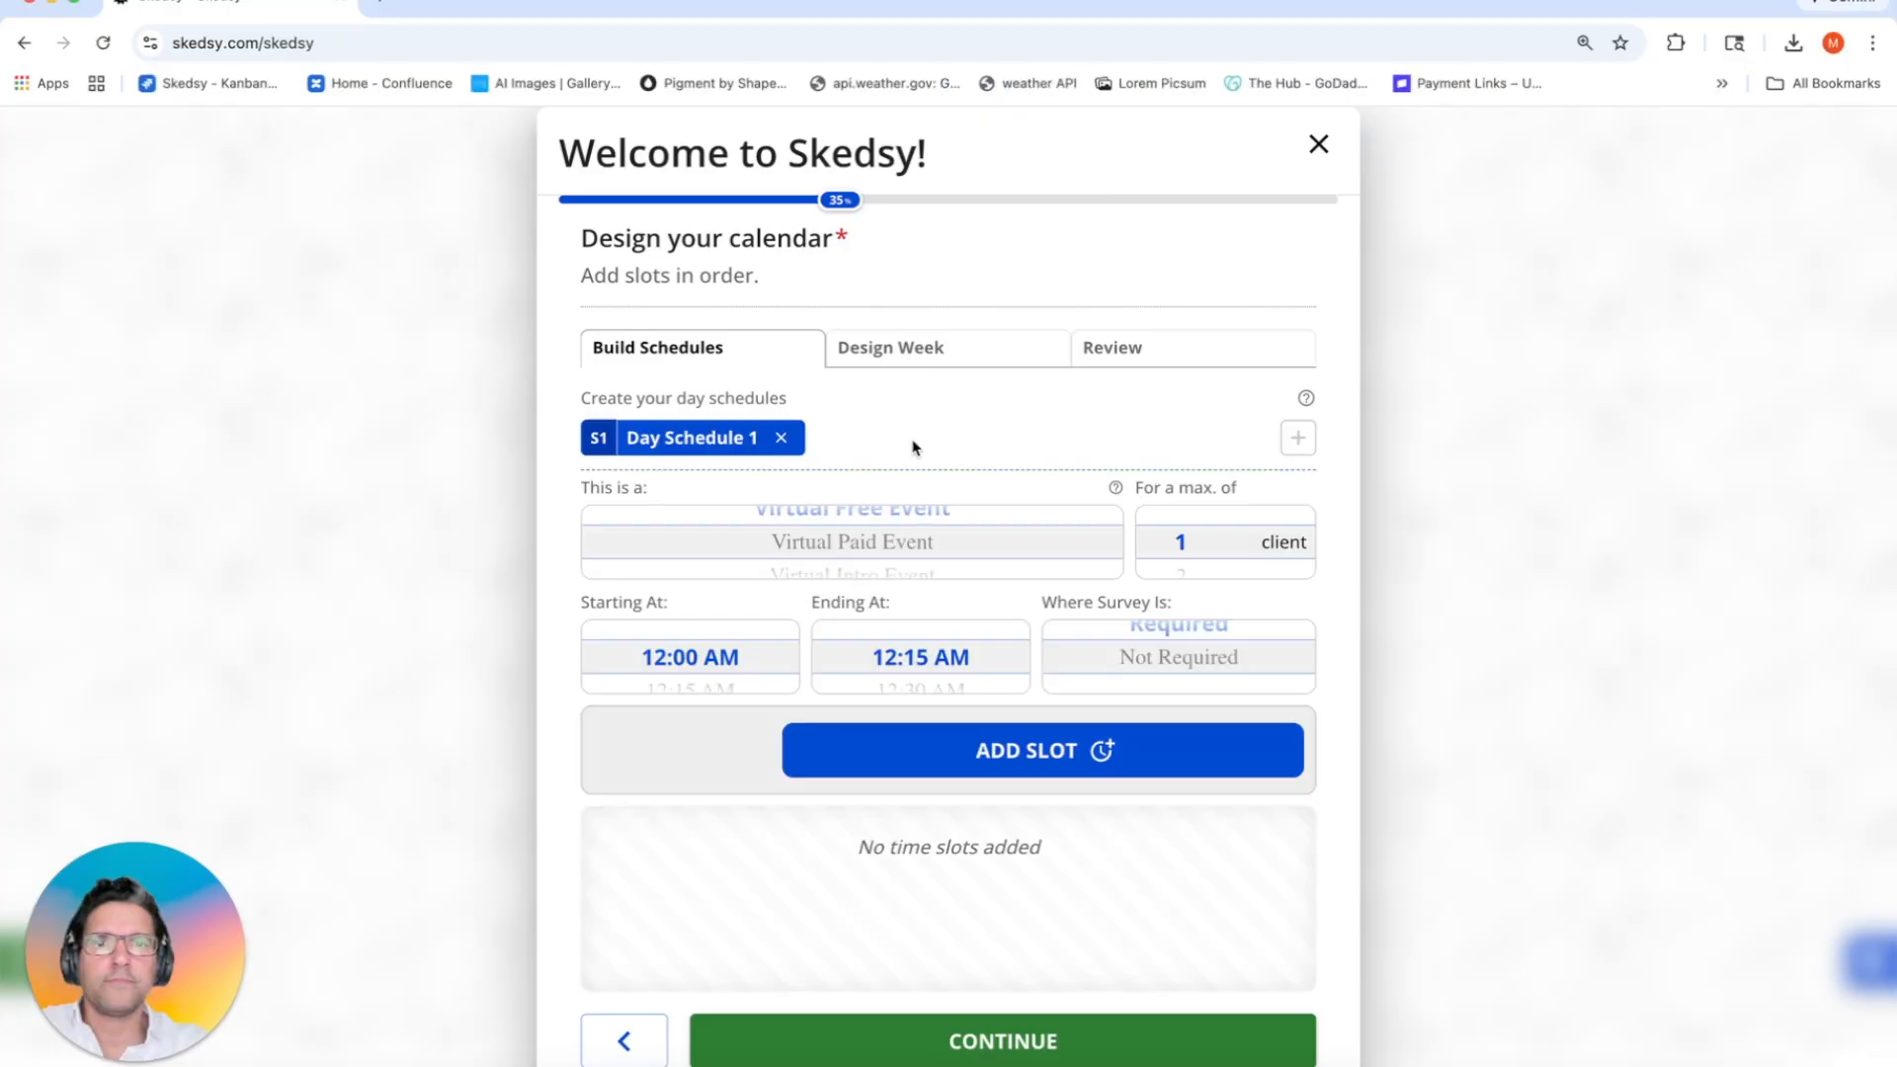
pyautogui.scroll(-20, 735, 682)
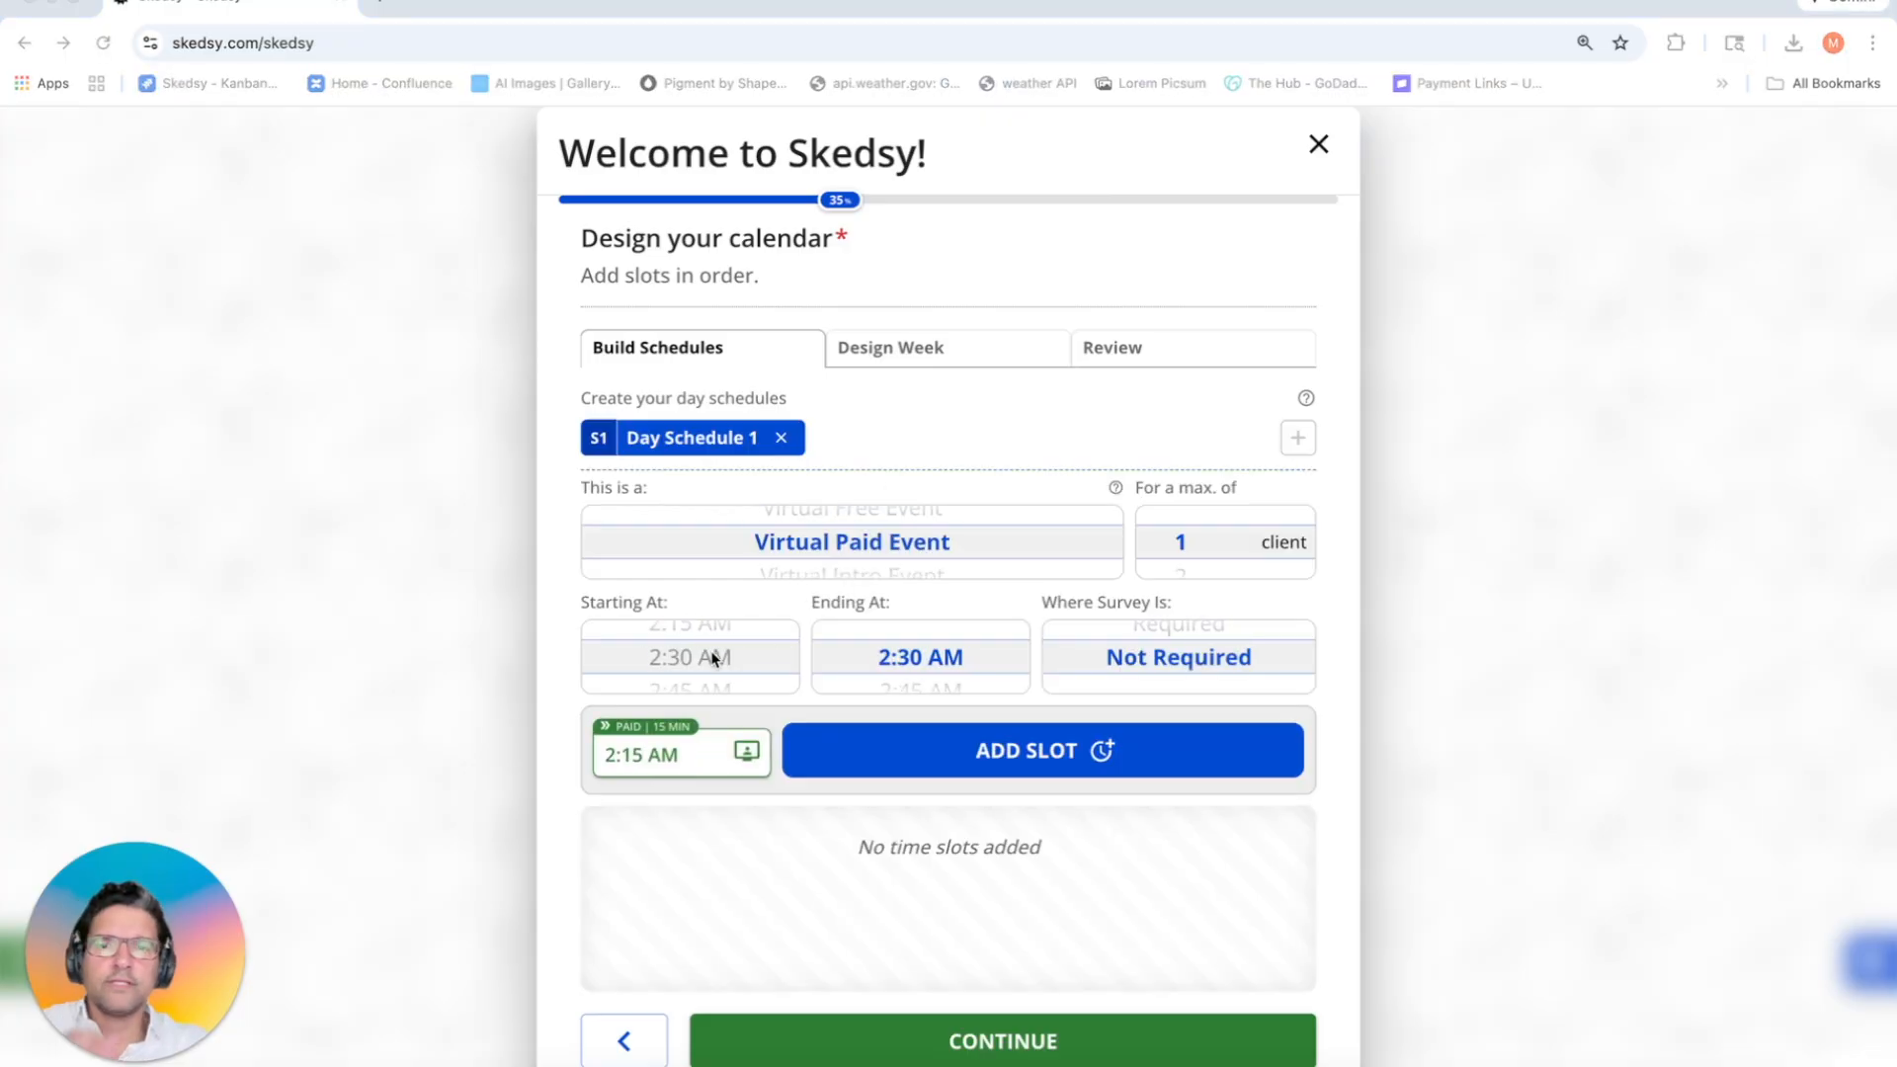
pyautogui.scroll(8, 755, 660)
pyautogui.scroll(-8, 755, 654)
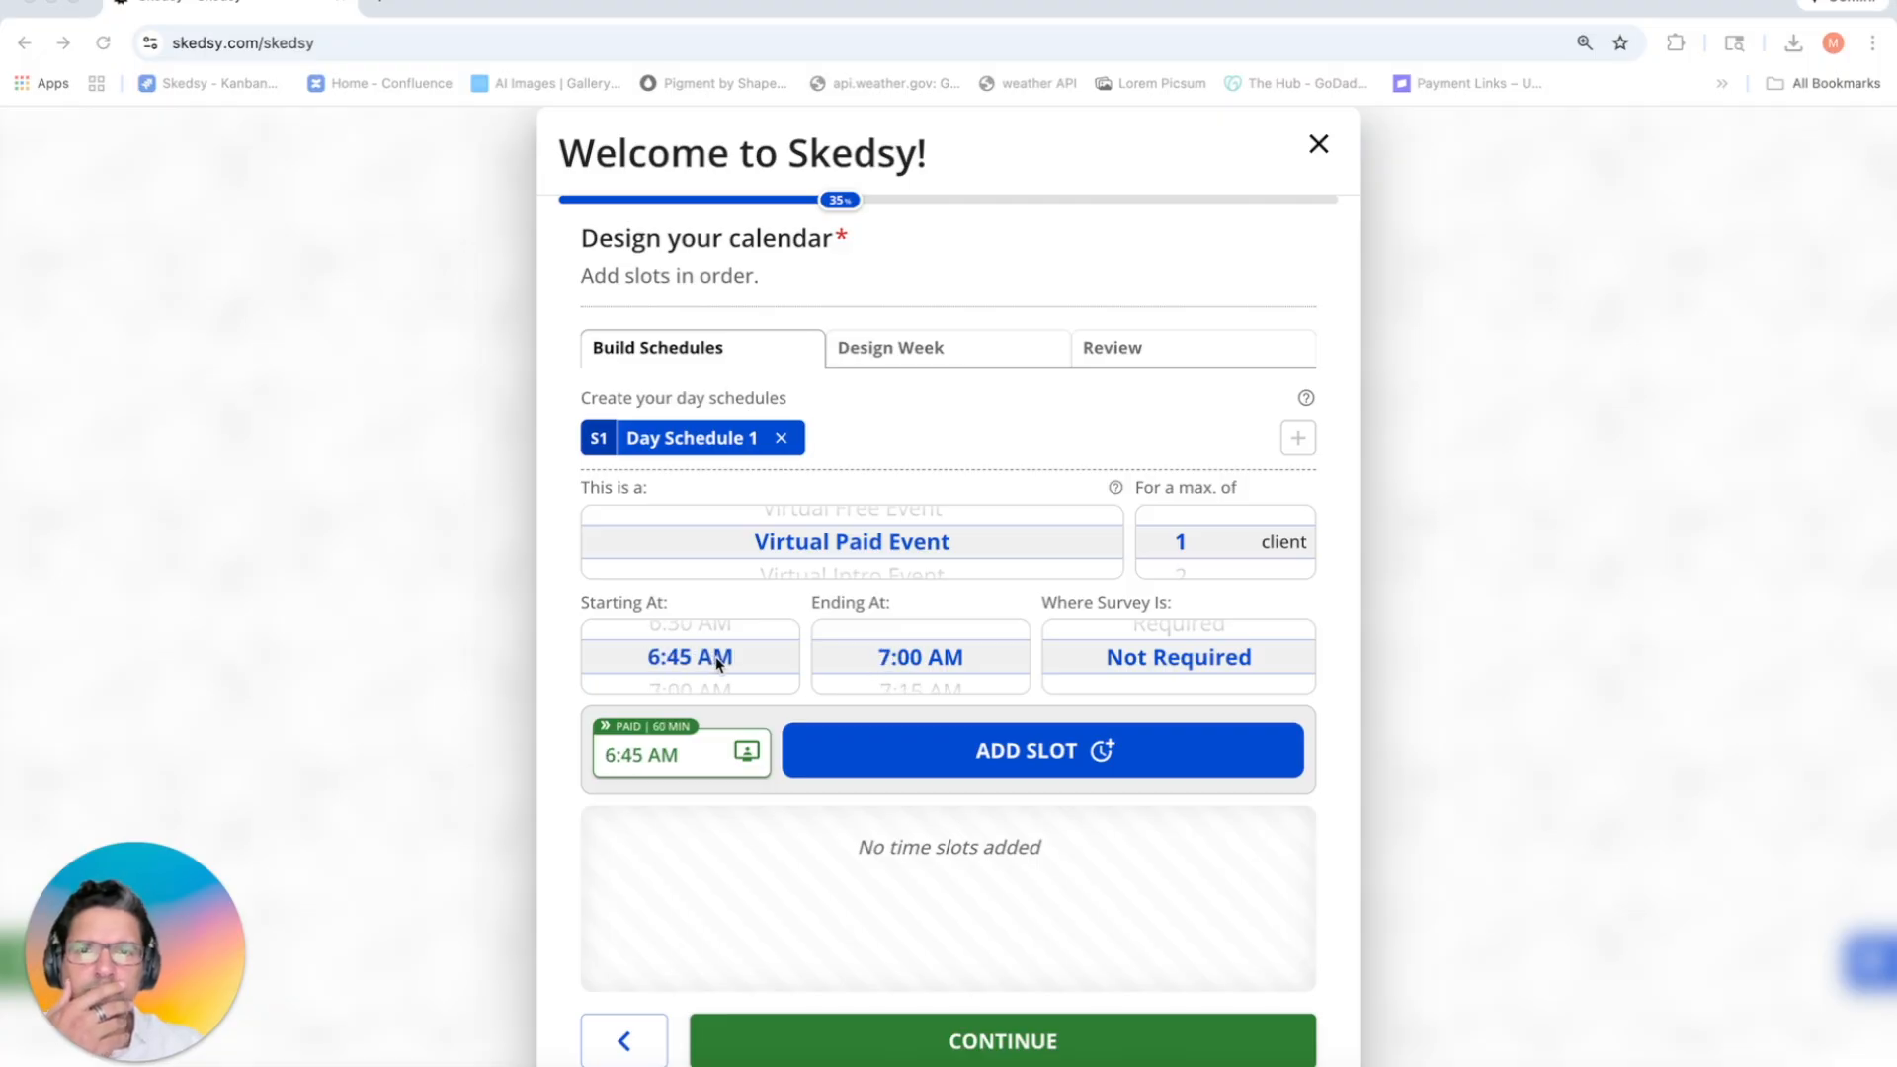
pyautogui.scroll(-3, 849, 664)
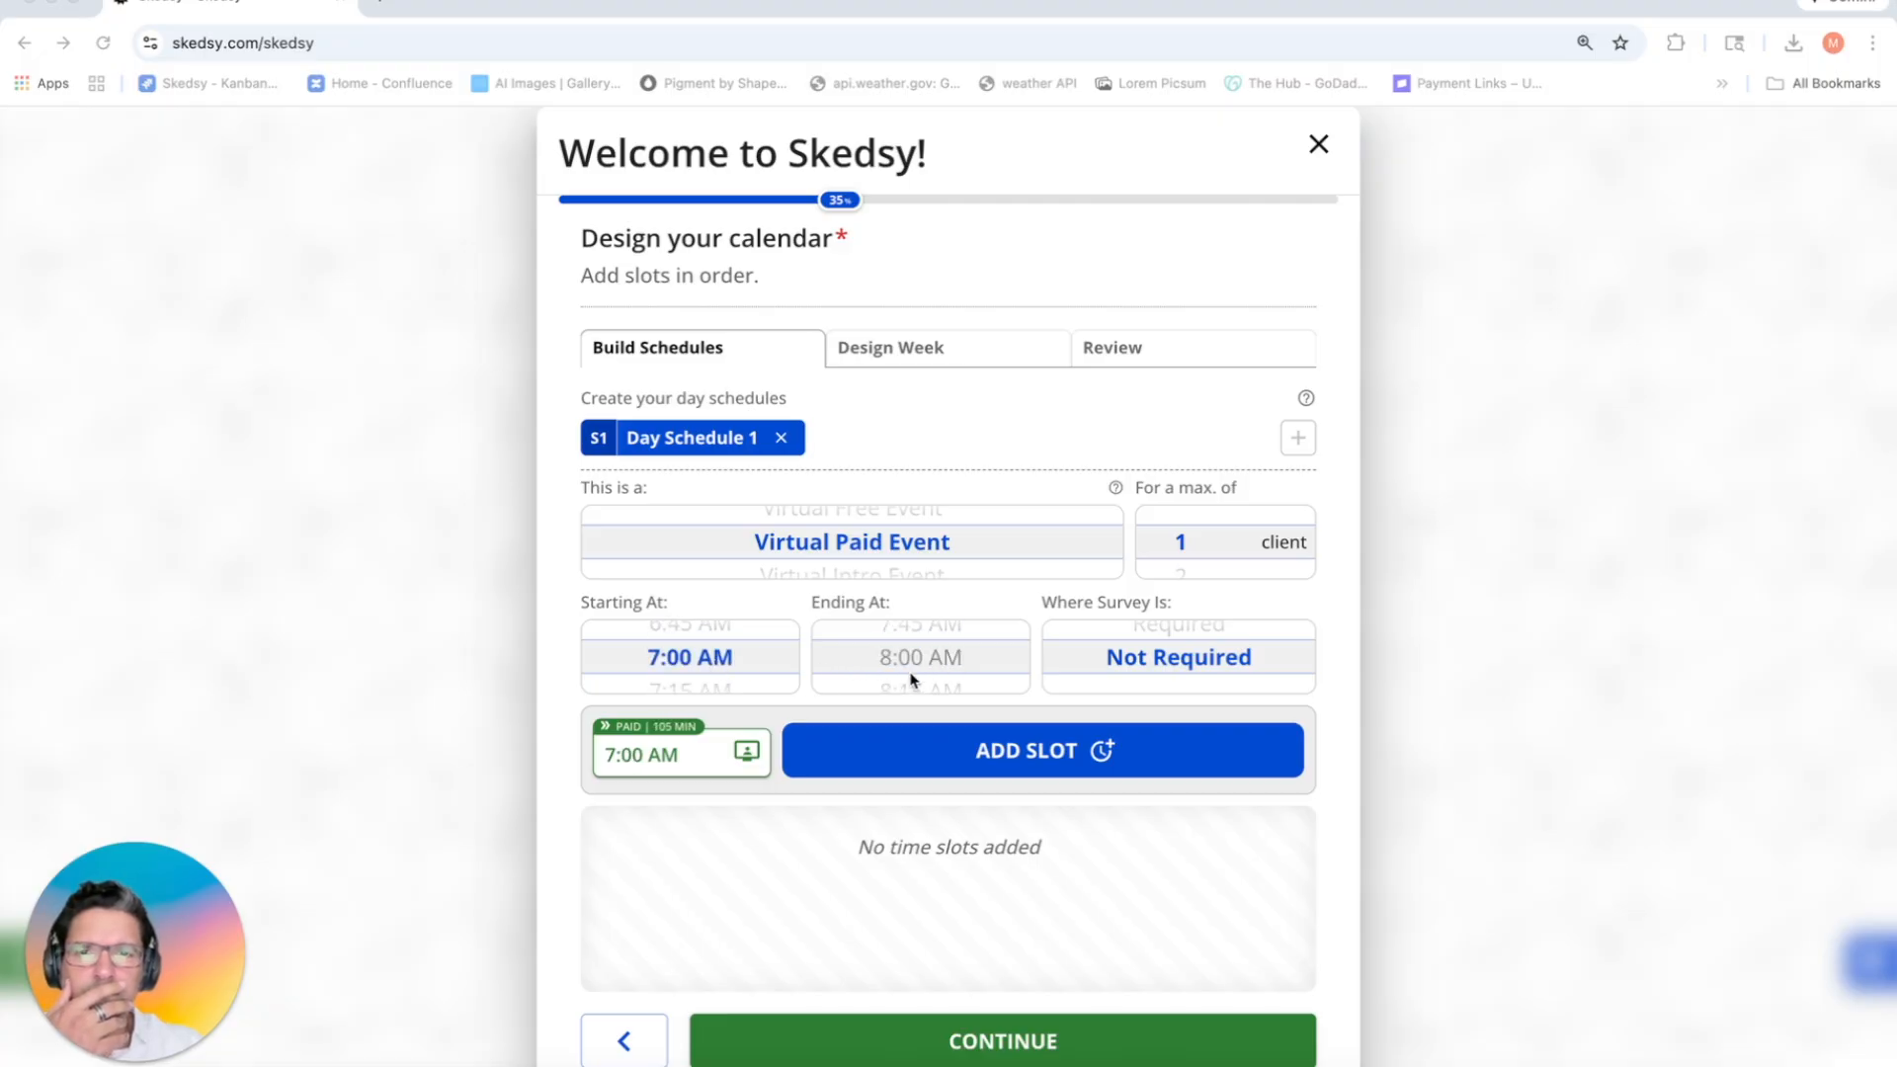
pyautogui.scroll(-3, 910, 680)
pyautogui.scroll(3, 910, 679)
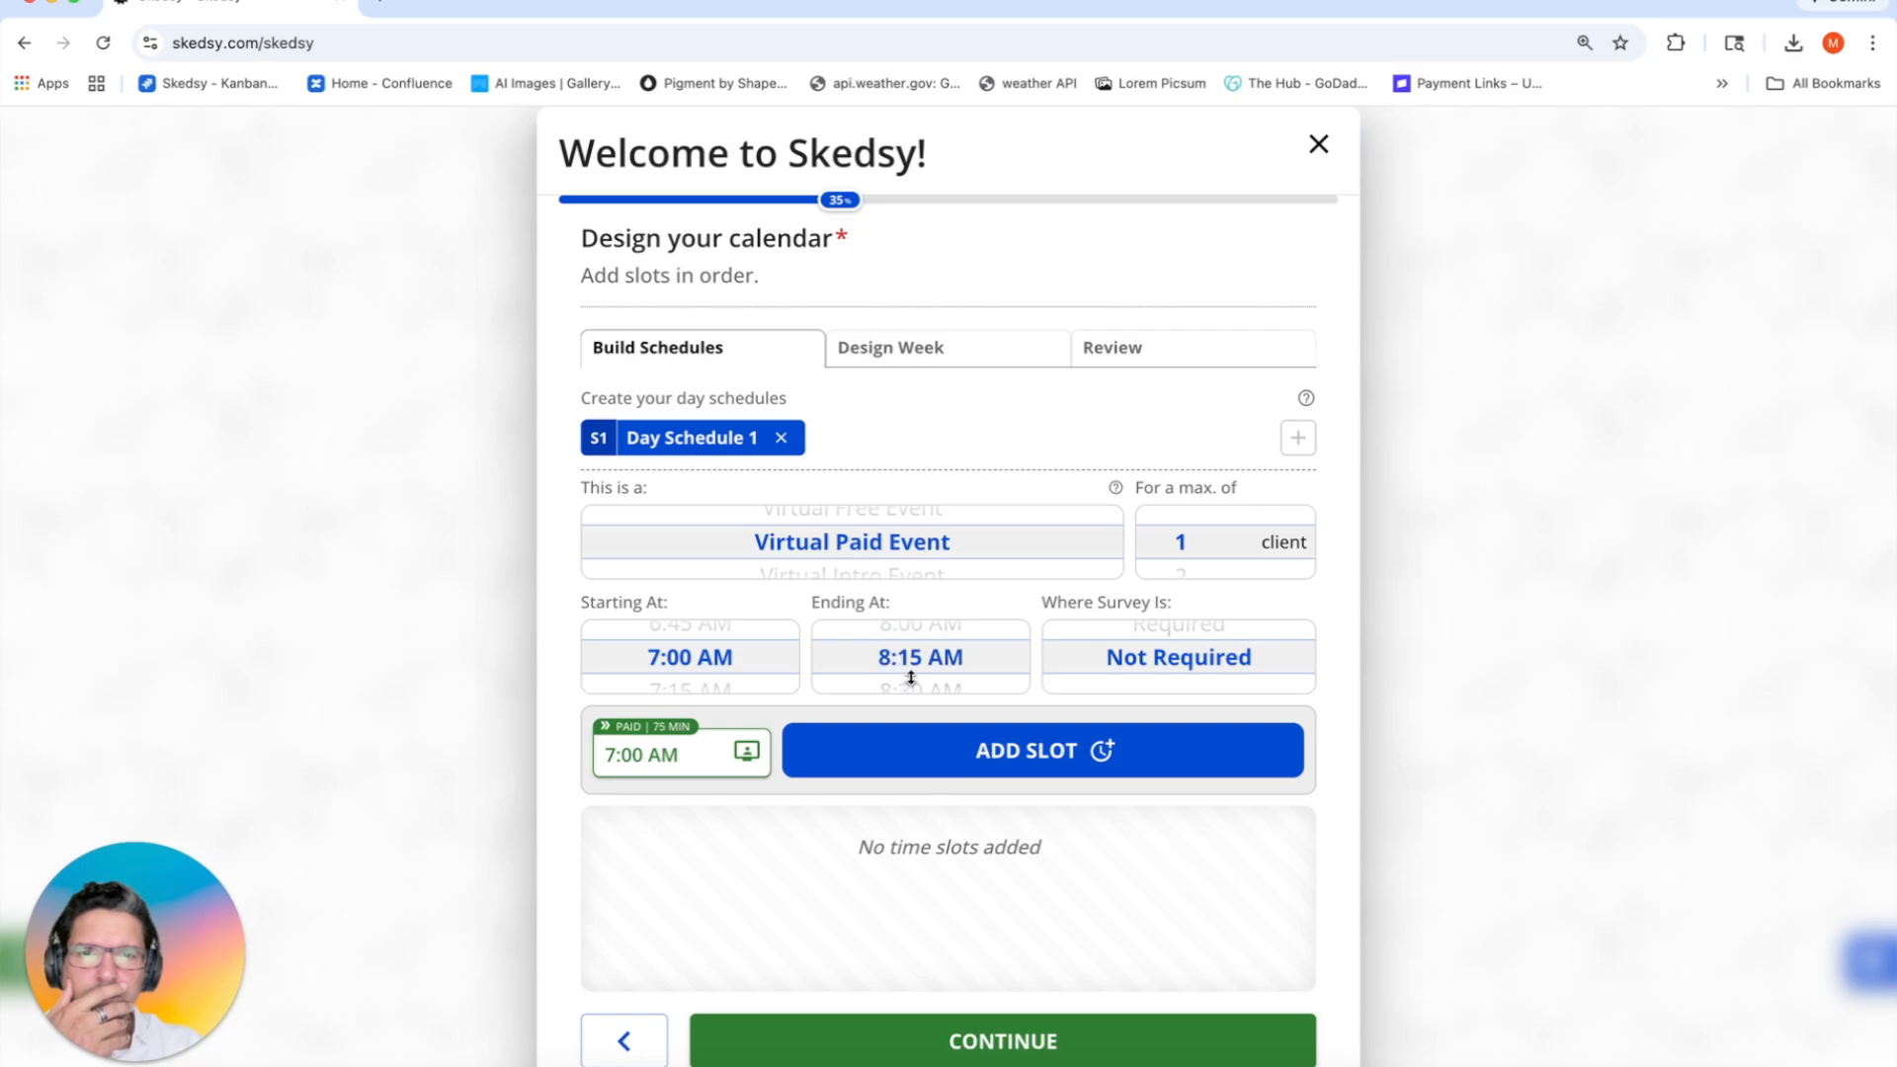
pyautogui.scroll(1, 1181, 660)
pyautogui.scroll(-14, 1193, 550)
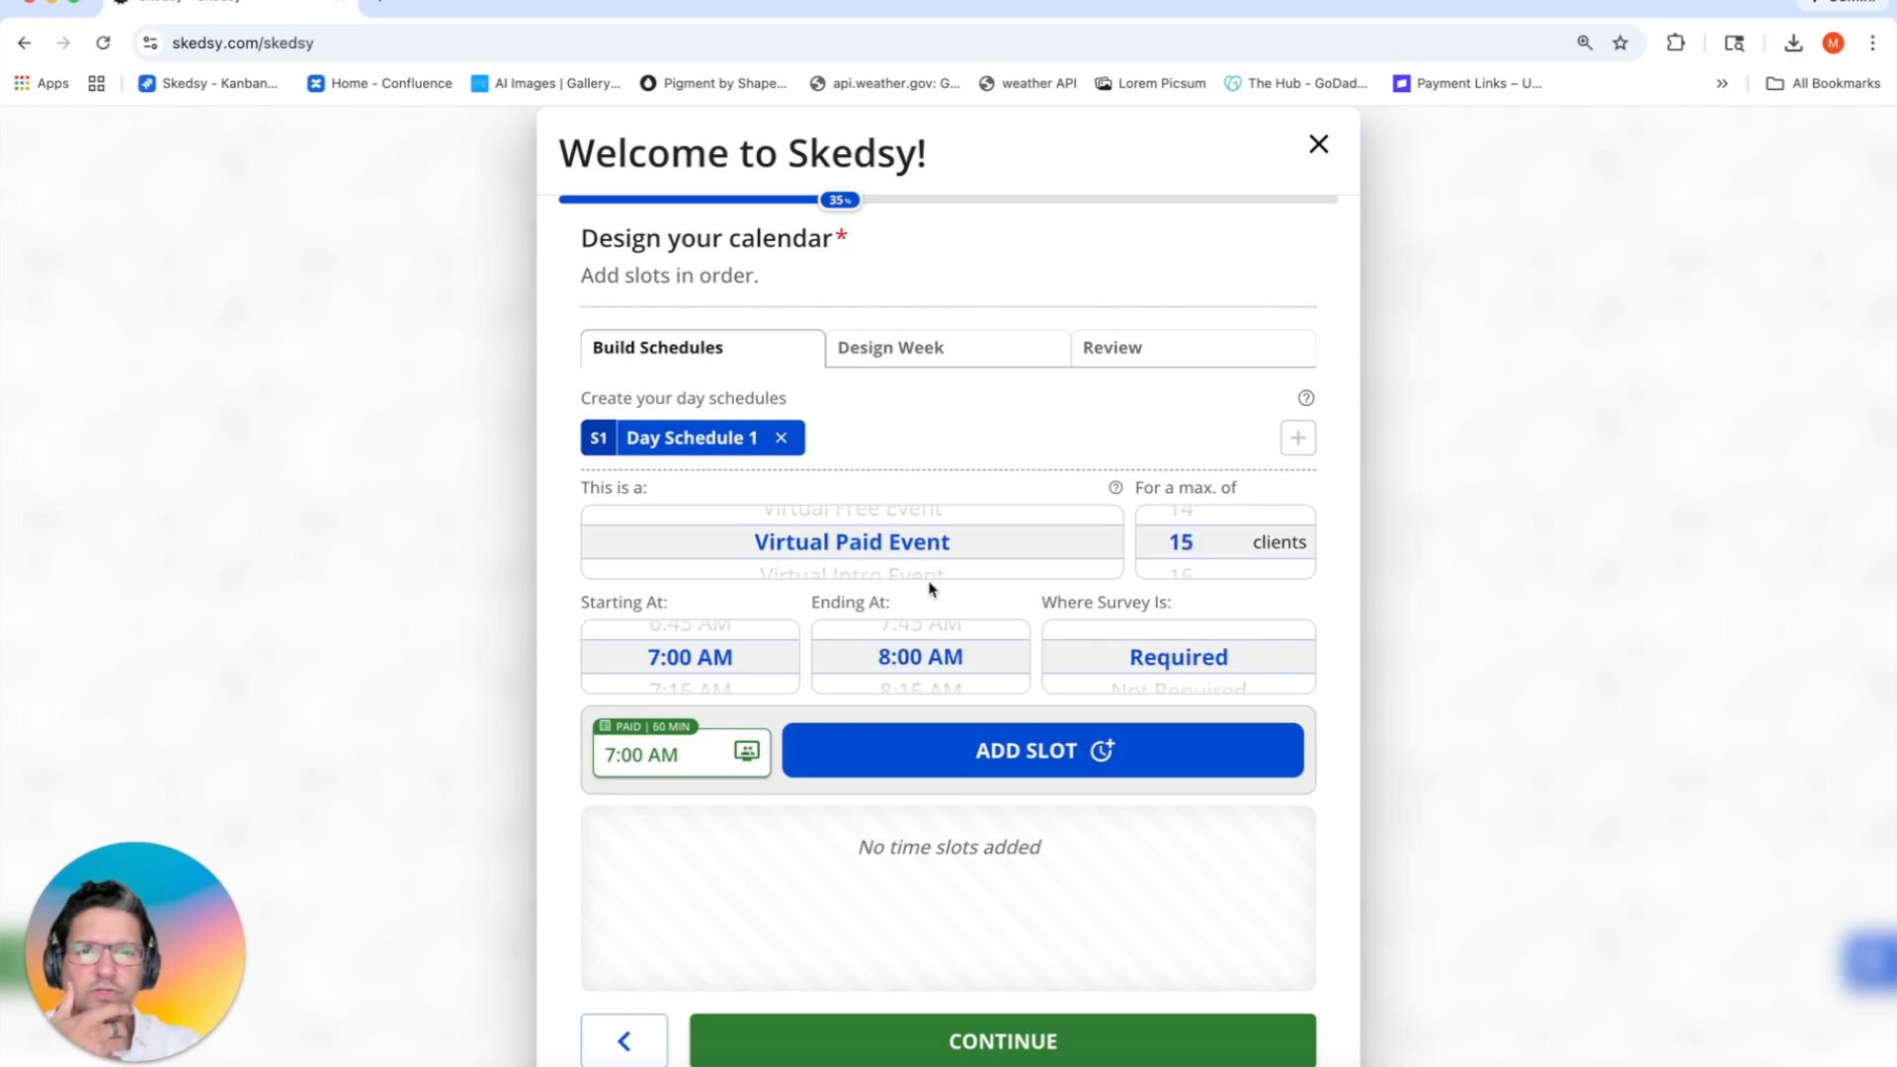
# Step: Add hour-long slots at 7, 8, 9 AM, 12 PM, 4 PM and 5 PM
pyautogui.click(946, 762)
pyautogui.click(946, 762)
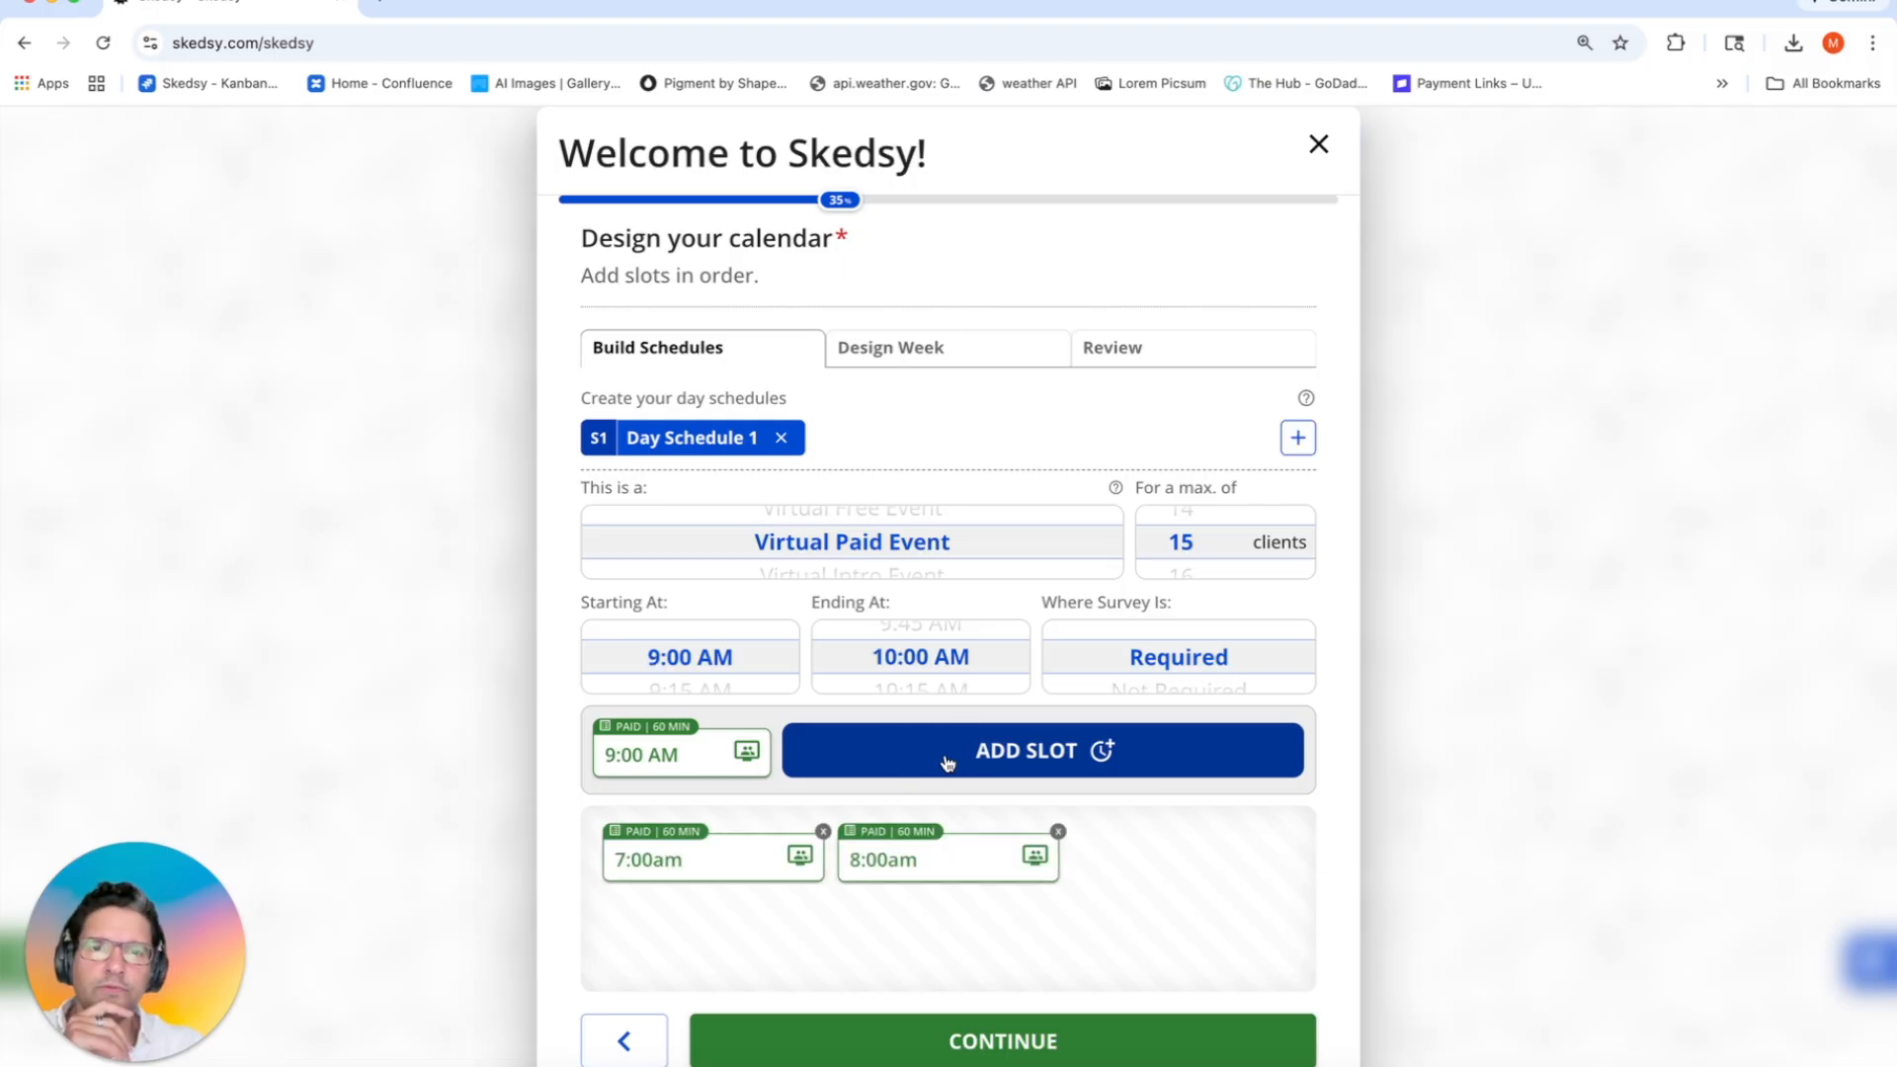
pyautogui.click(946, 762)
pyautogui.scroll(-6, 709, 655)
pyautogui.scroll(-2, 710, 656)
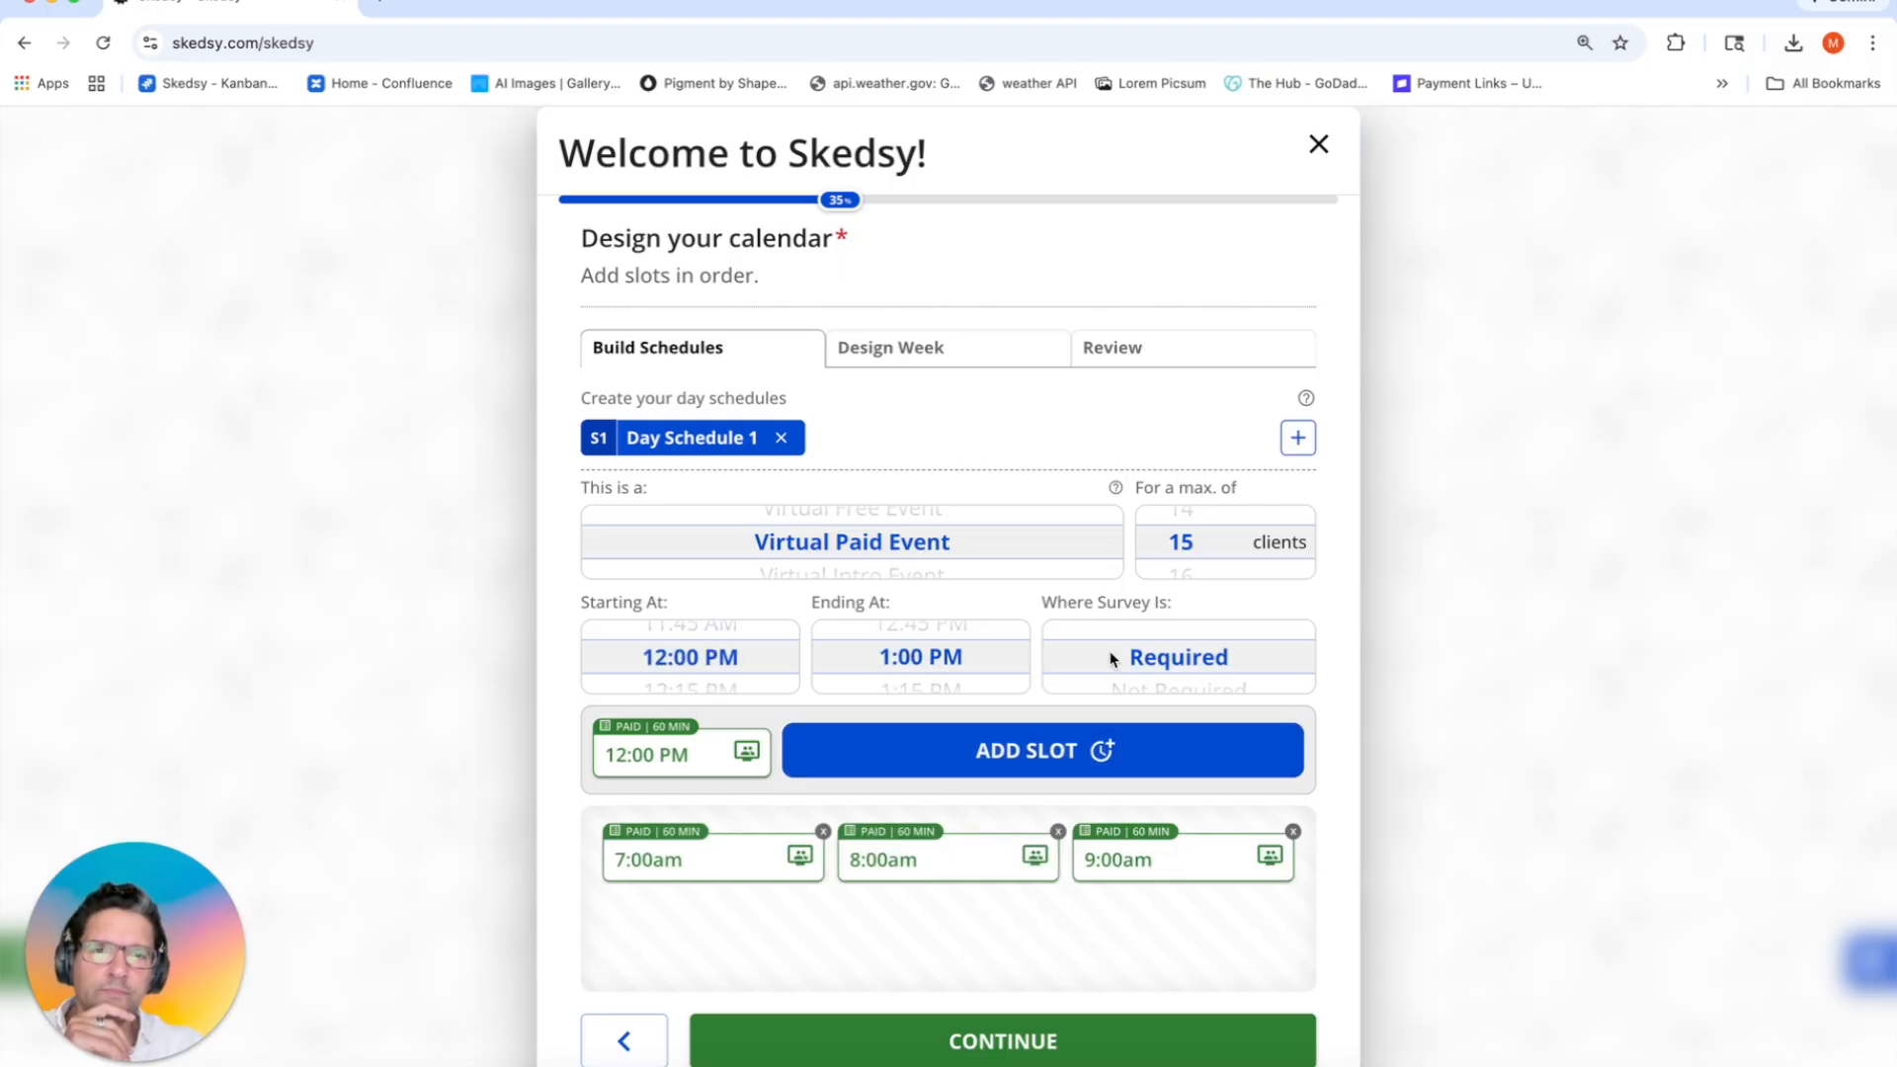
pyautogui.click(1004, 731)
pyautogui.scroll(-9, 722, 656)
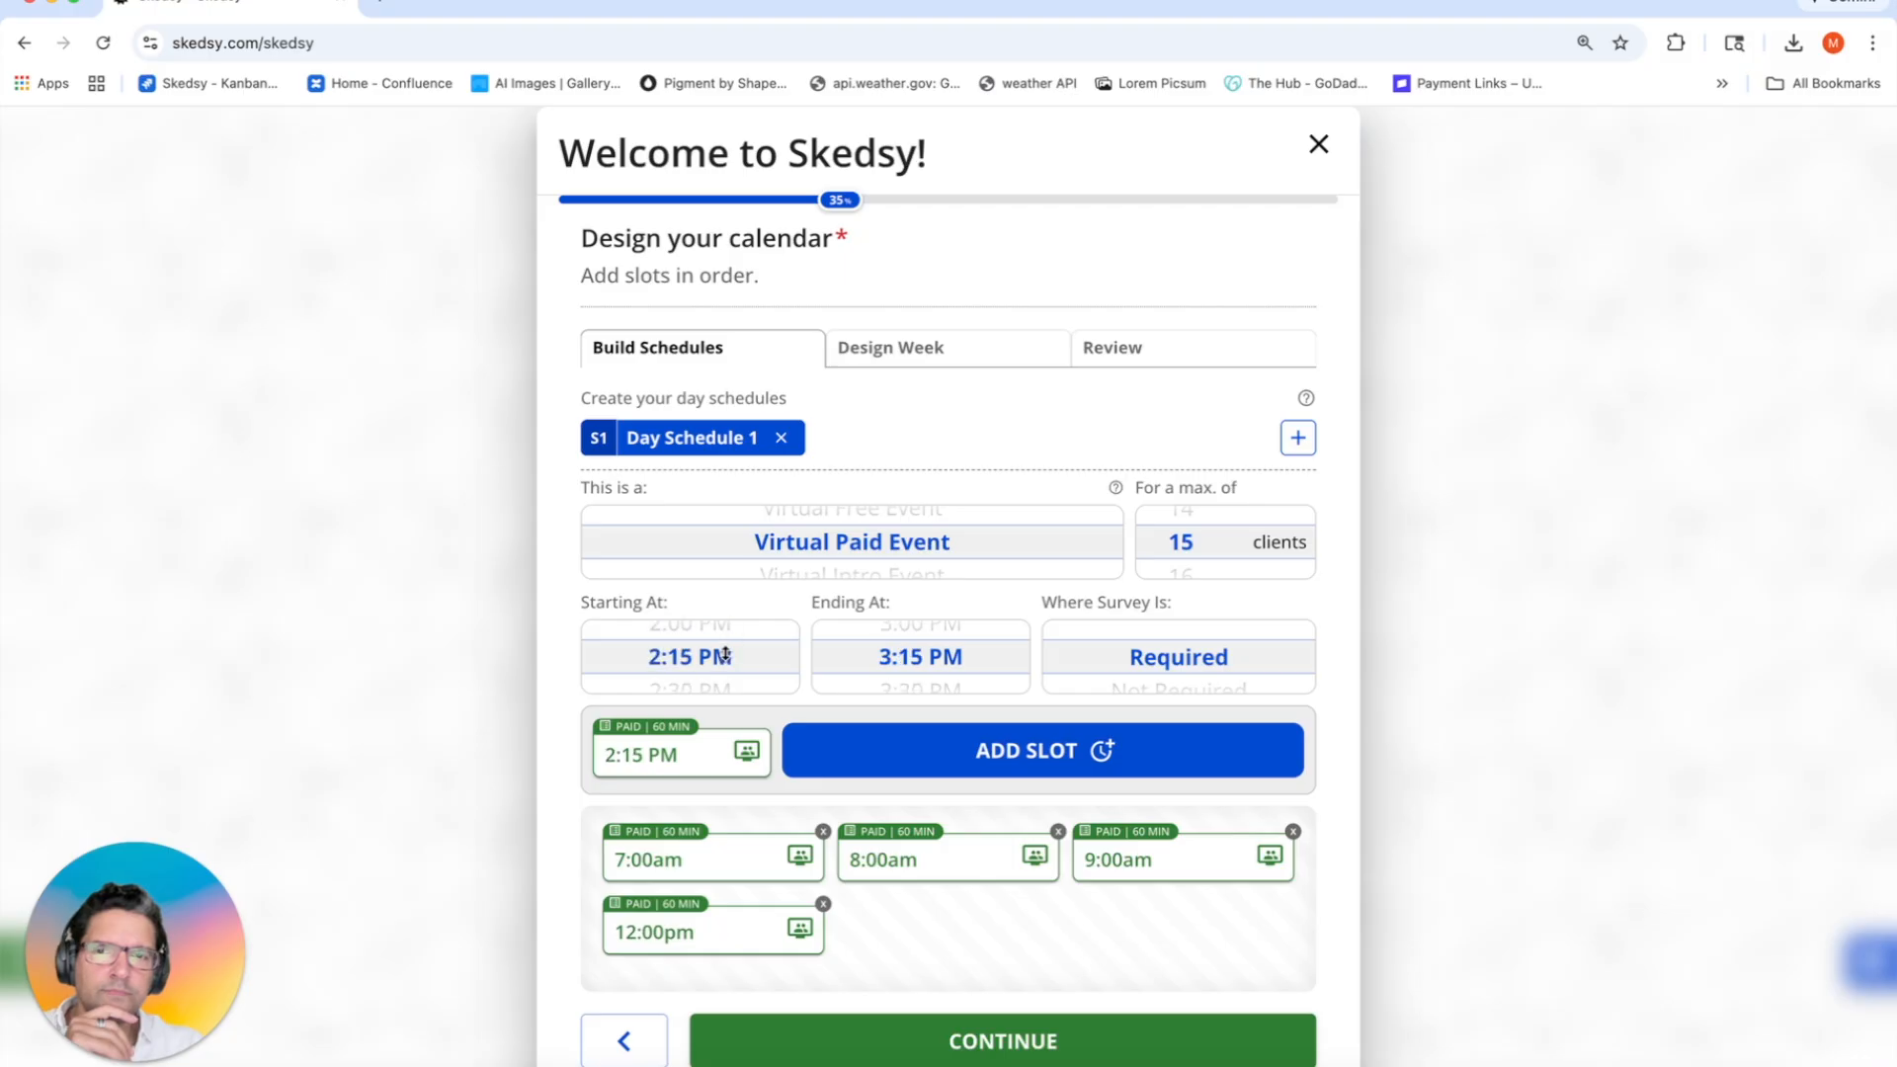
pyautogui.scroll(-1, 725, 654)
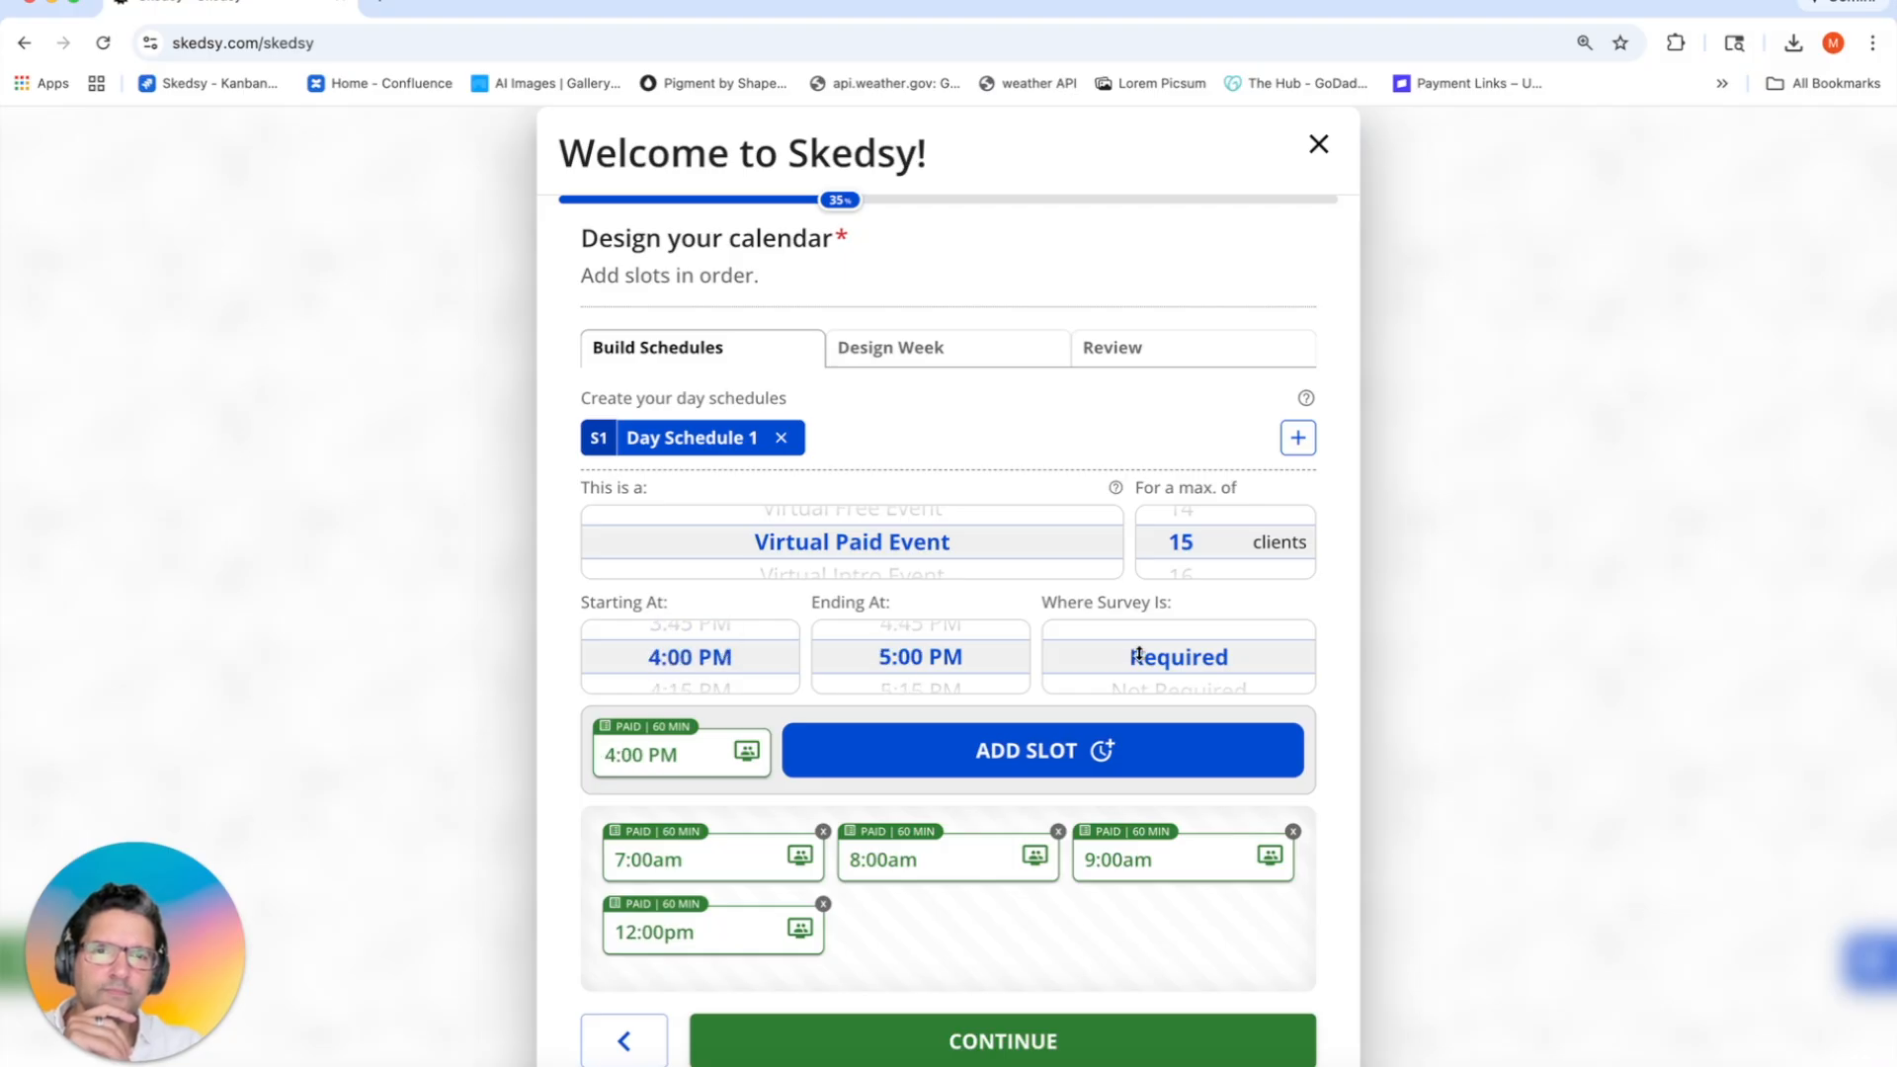
pyautogui.click(1127, 751)
pyautogui.click(1129, 751)
# Step: Add a first pitch titled Strength Training with its pasted description
pyautogui.click(933, 351)
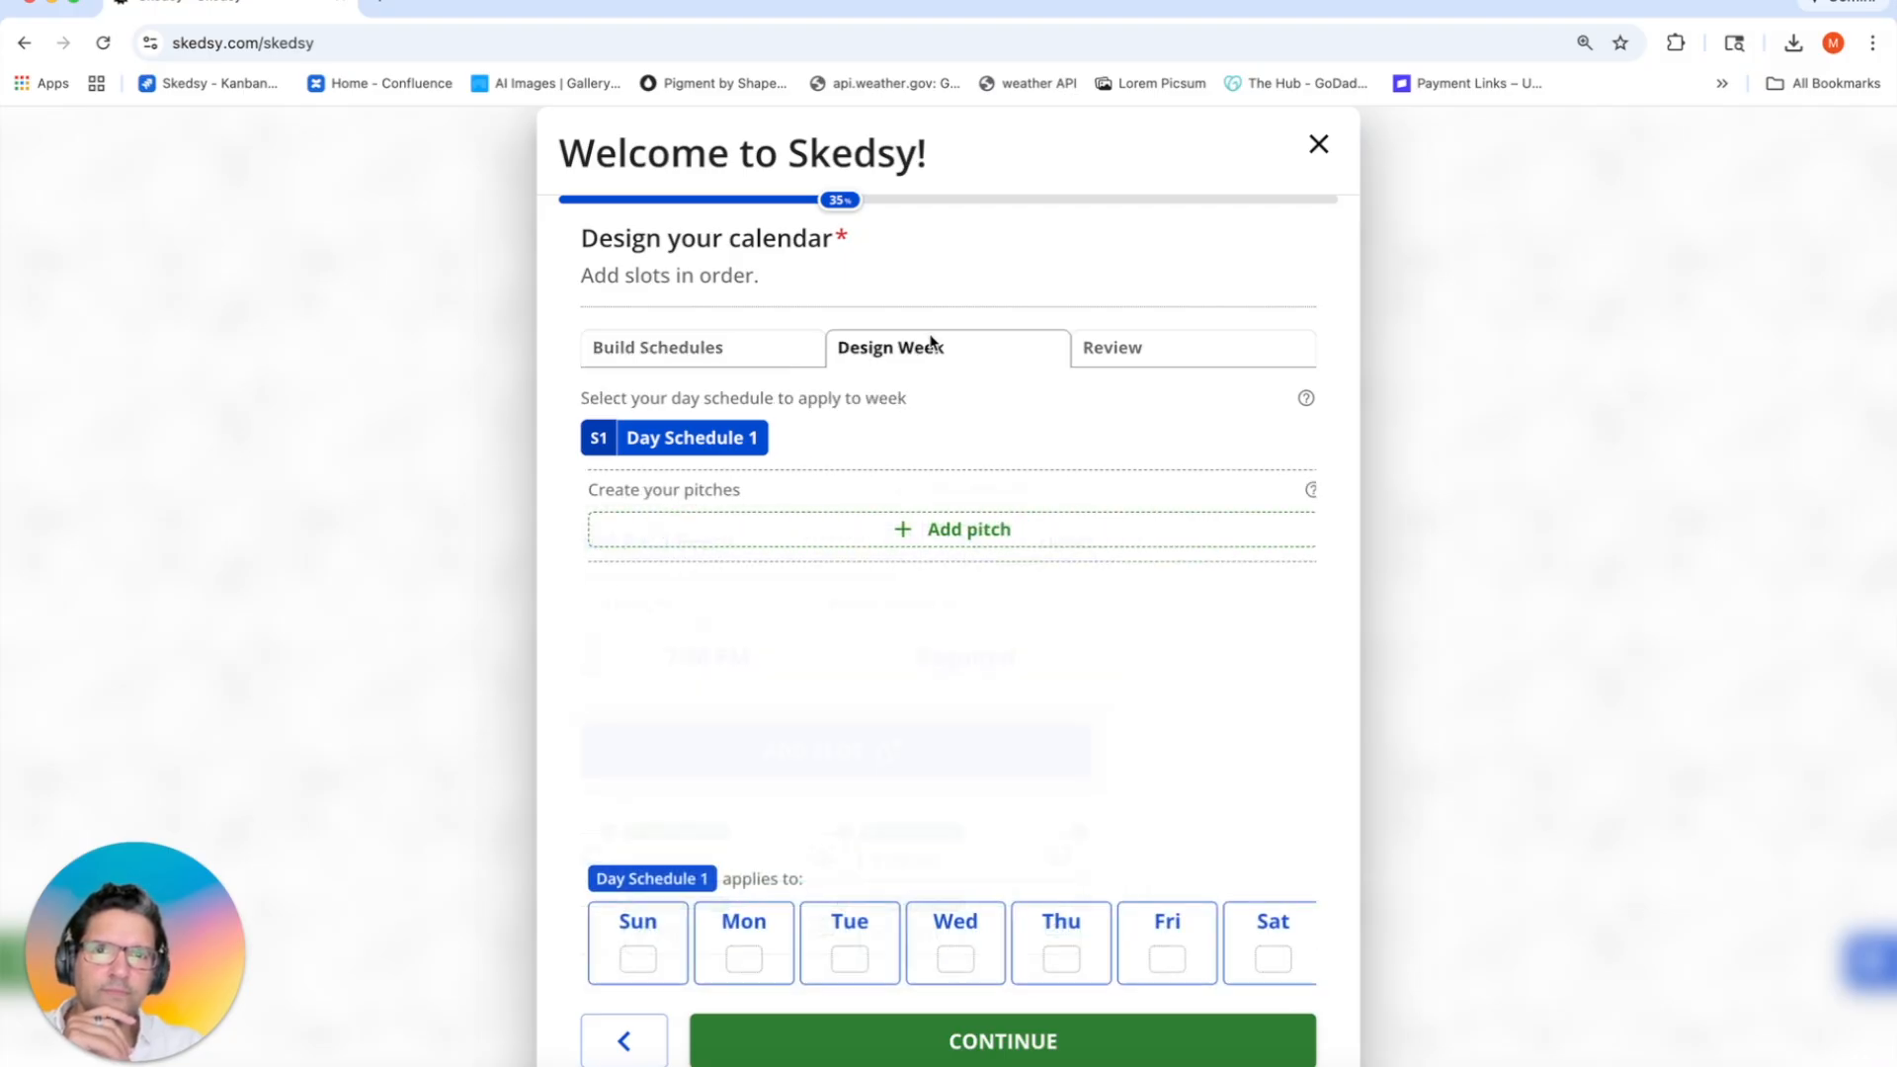
pyautogui.click(901, 354)
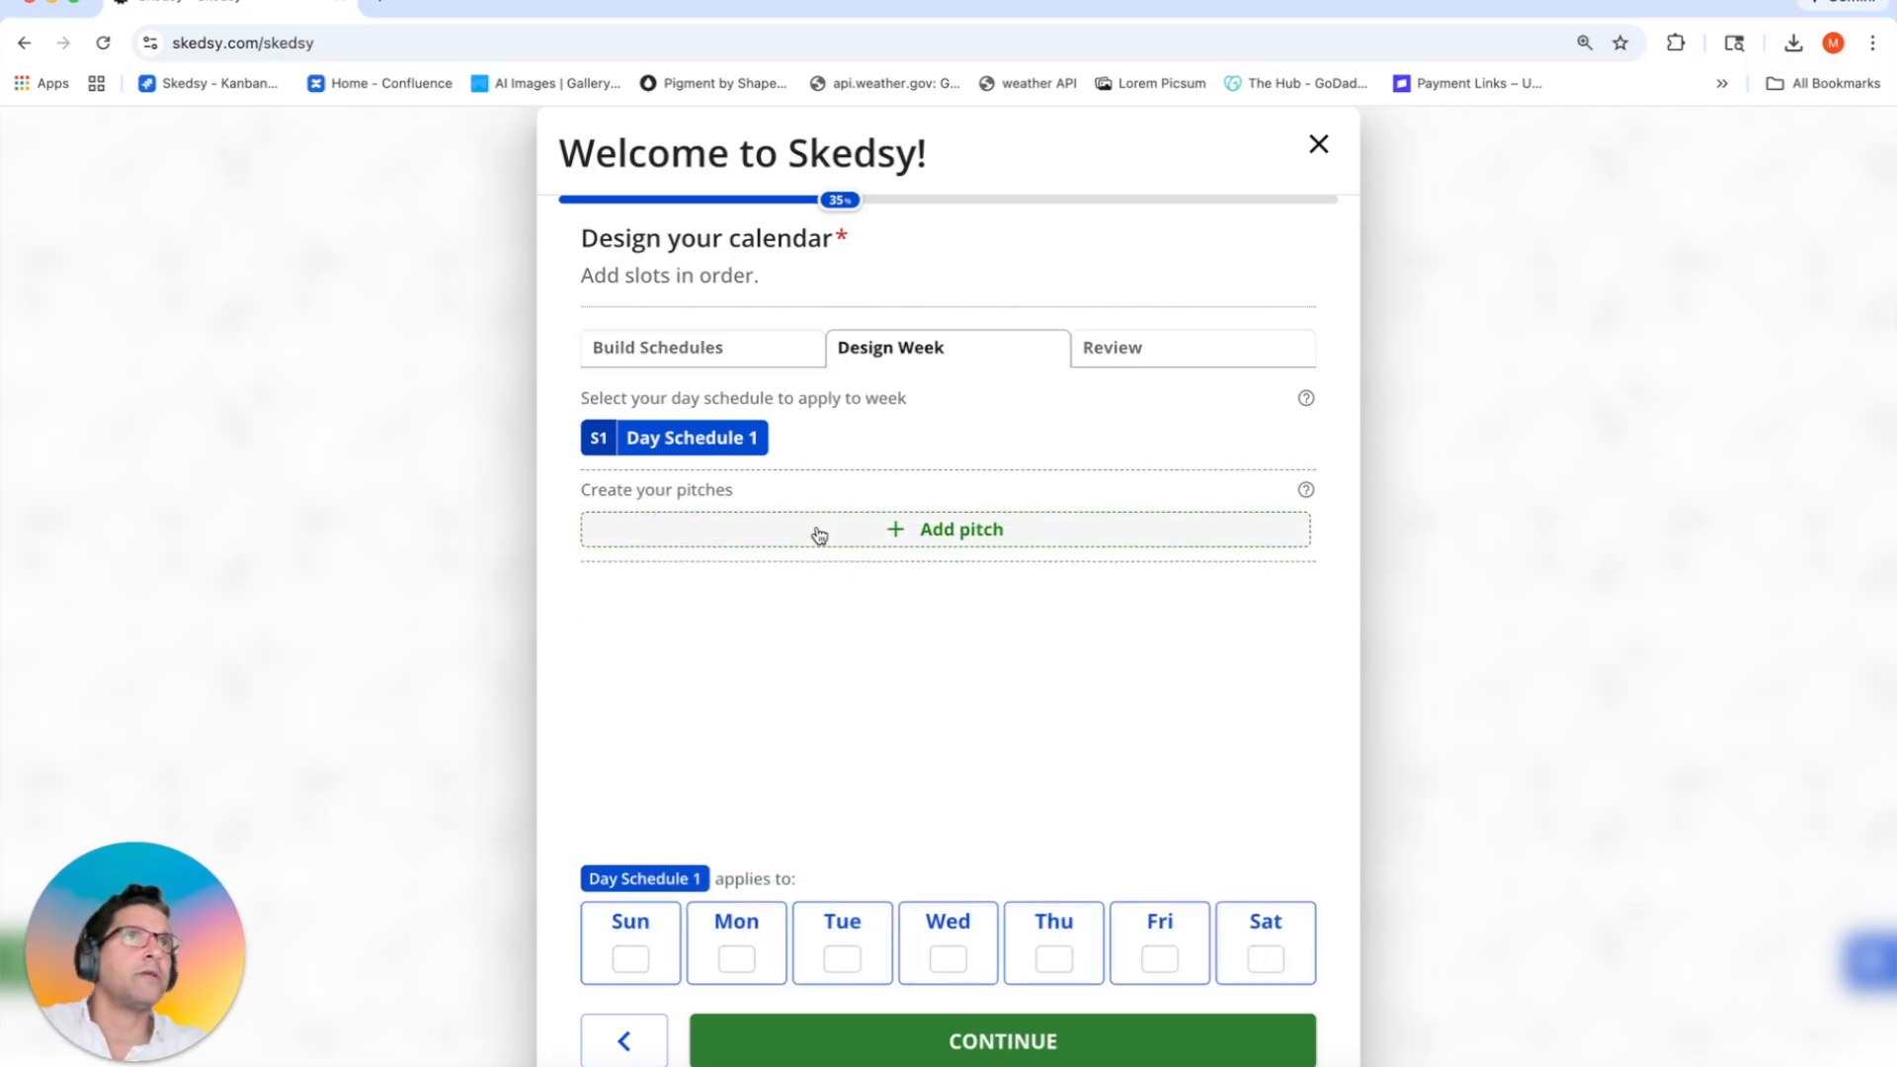
pyautogui.click(819, 534)
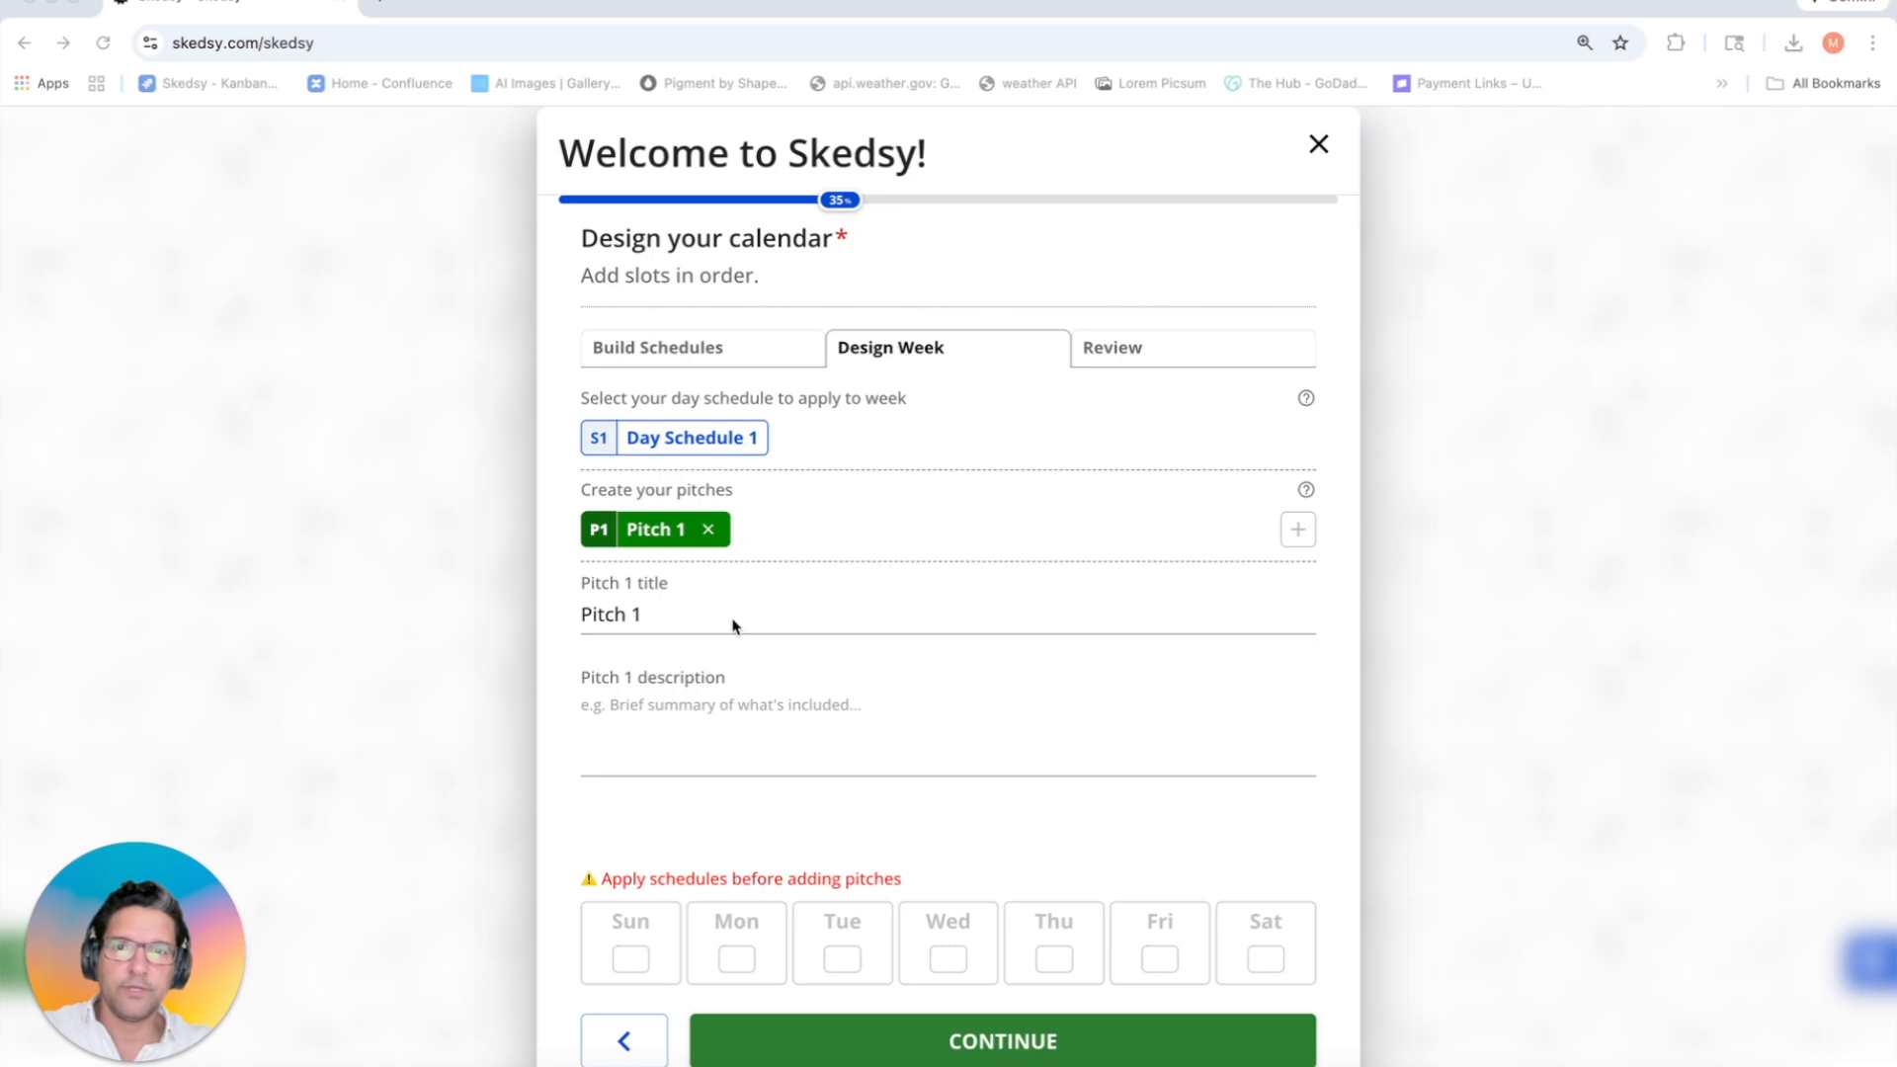
pyautogui.moveTo(732, 622); pyautogui.dragTo(569, 618)
pyautogui.write('💪 Strength Training')
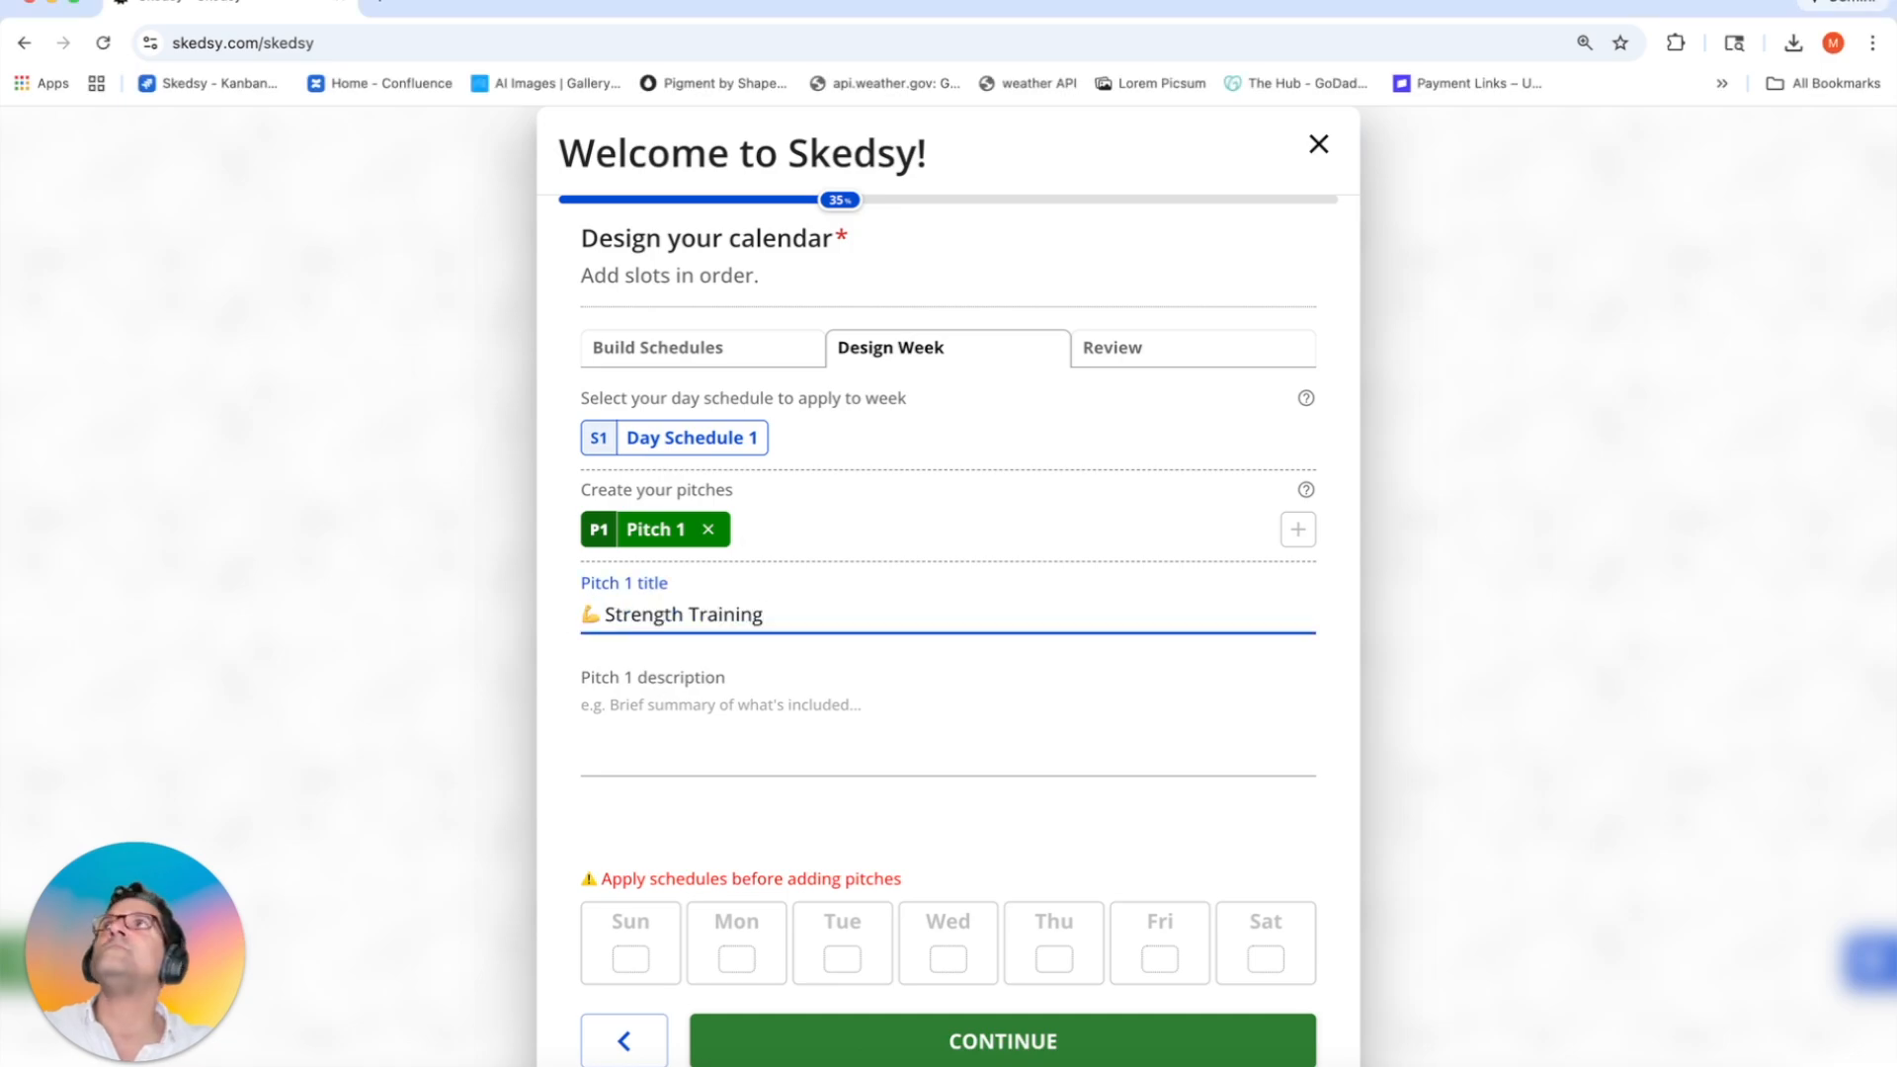
pyautogui.press('super+Tab')
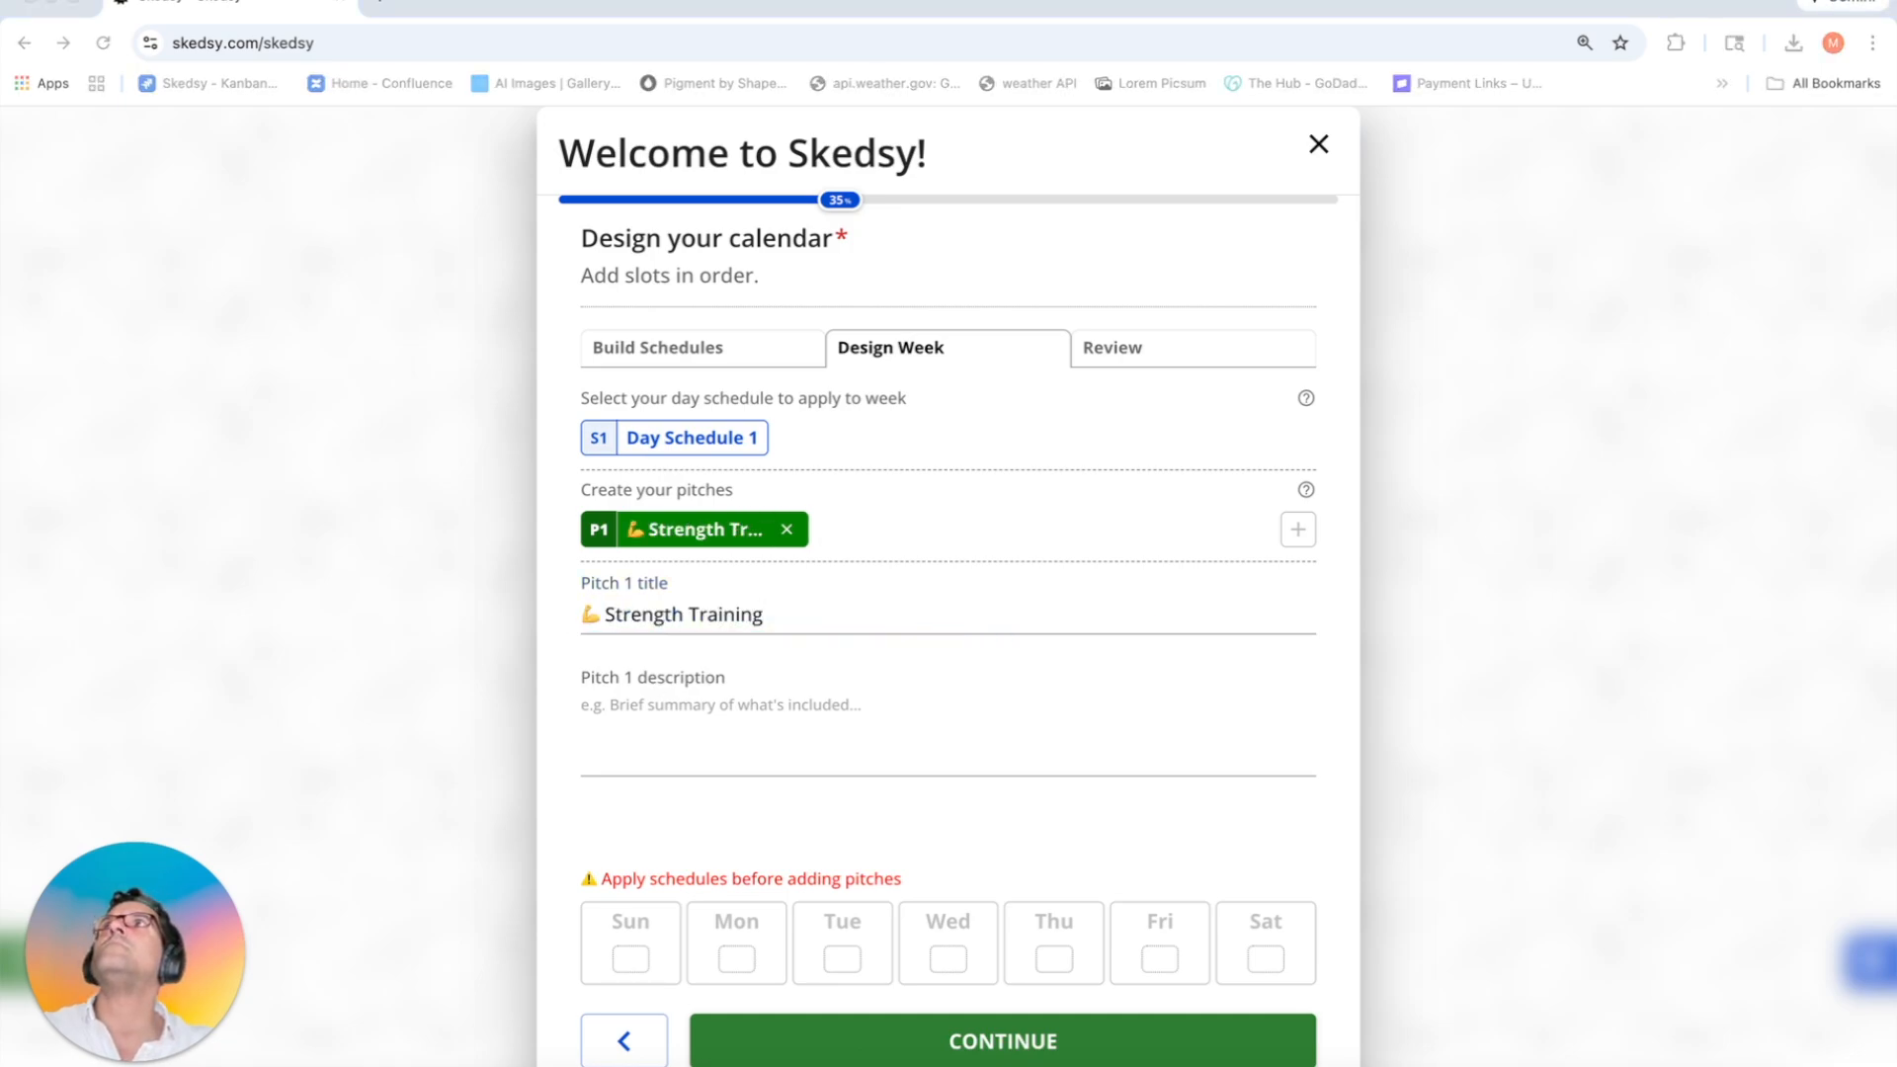
pyautogui.press('super+Tab')
pyautogui.click(897, 766)
pyautogui.write('A full-body strength session focused on controlled lifting, proper form, and progressive overload. Expect dumbbells, kettlebells, and compound movements.')
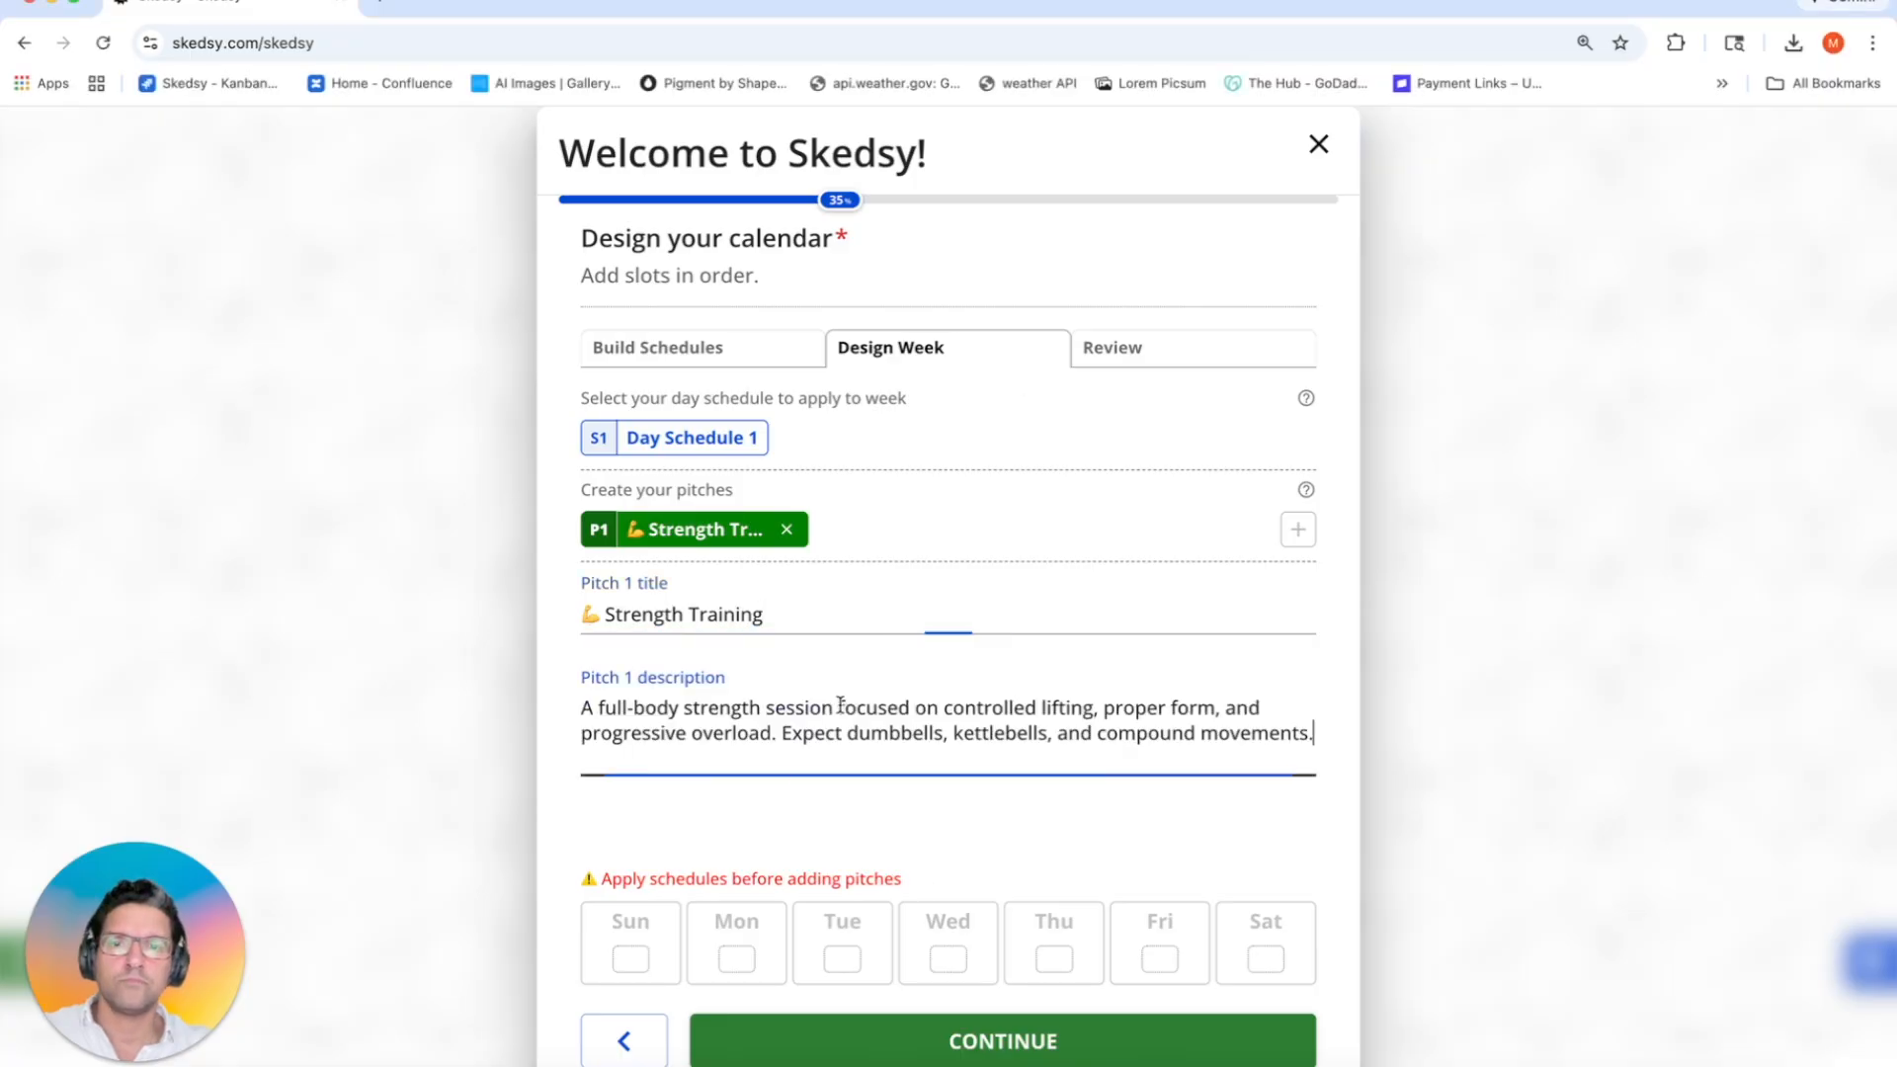
# Step: Apply Day Schedule 1 to Monday through Saturday
pyautogui.click(684, 438)
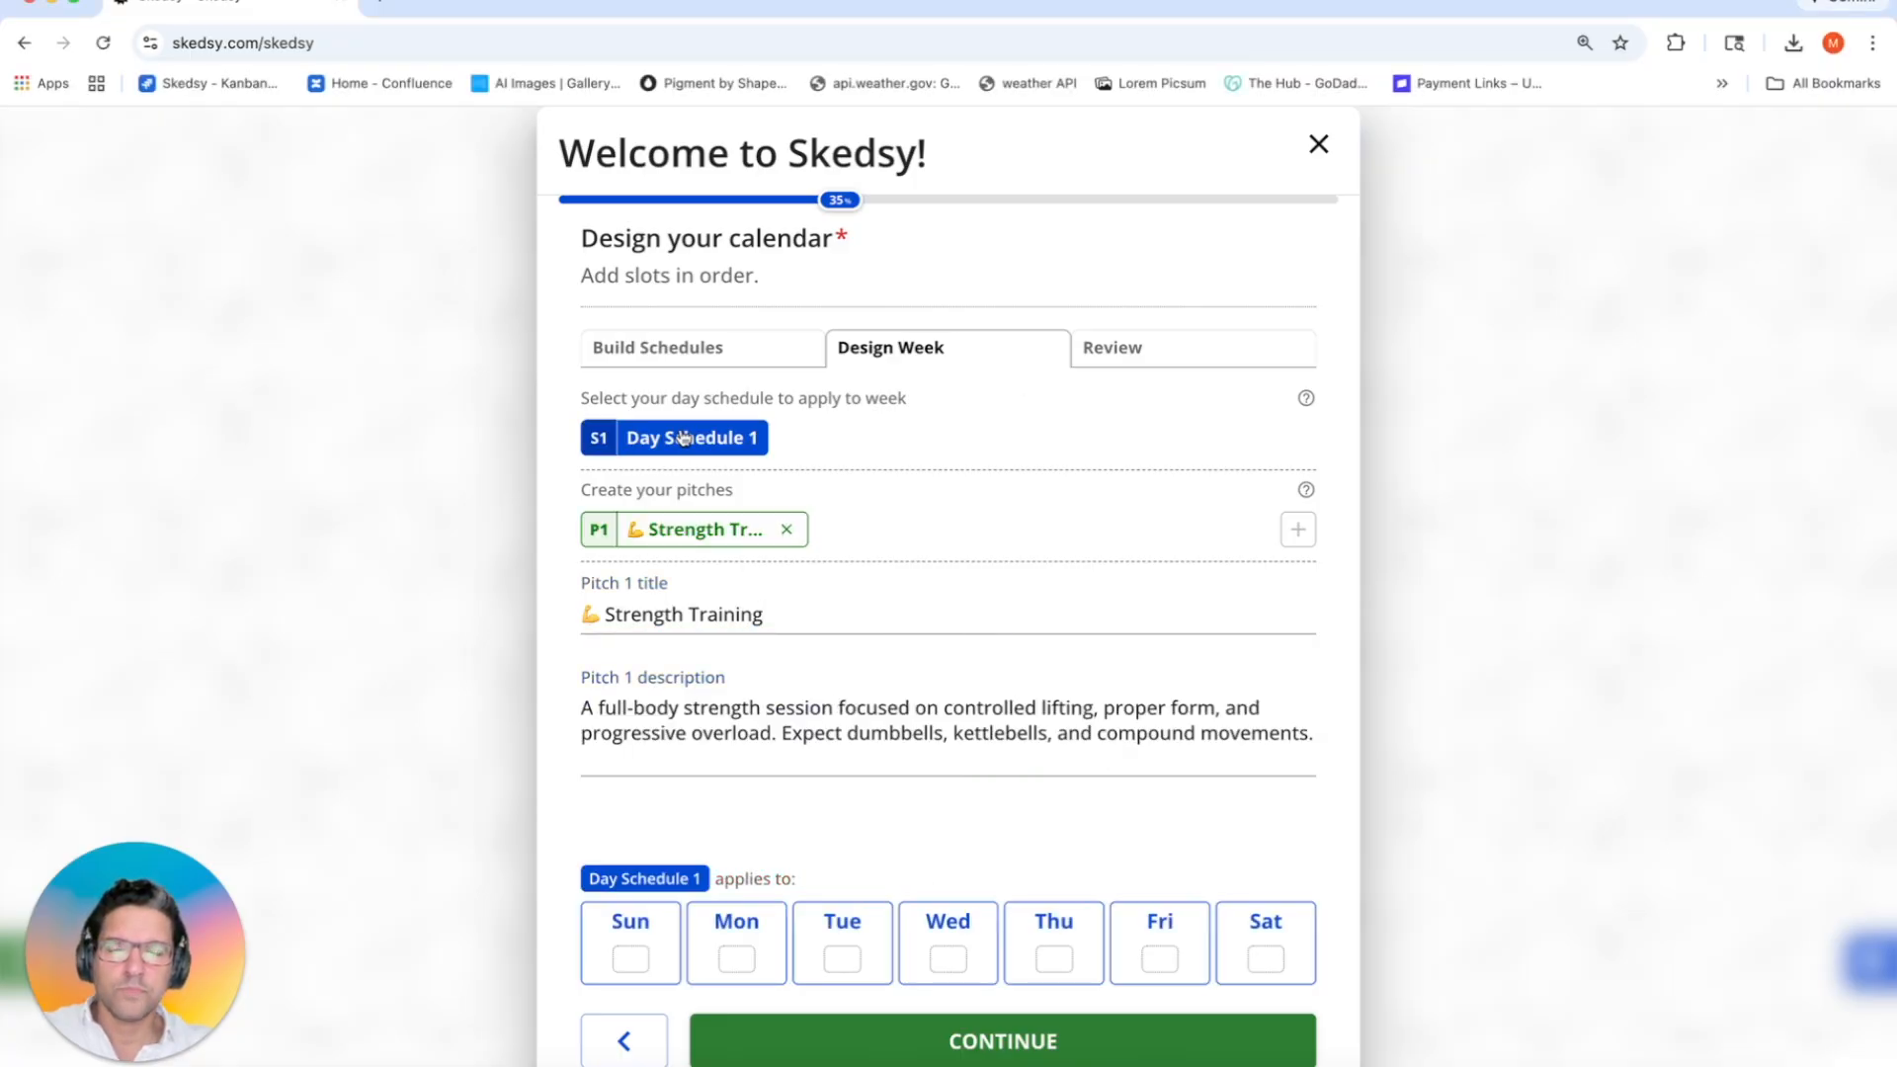
pyautogui.click(742, 936)
pyautogui.click(842, 947)
pyautogui.click(981, 951)
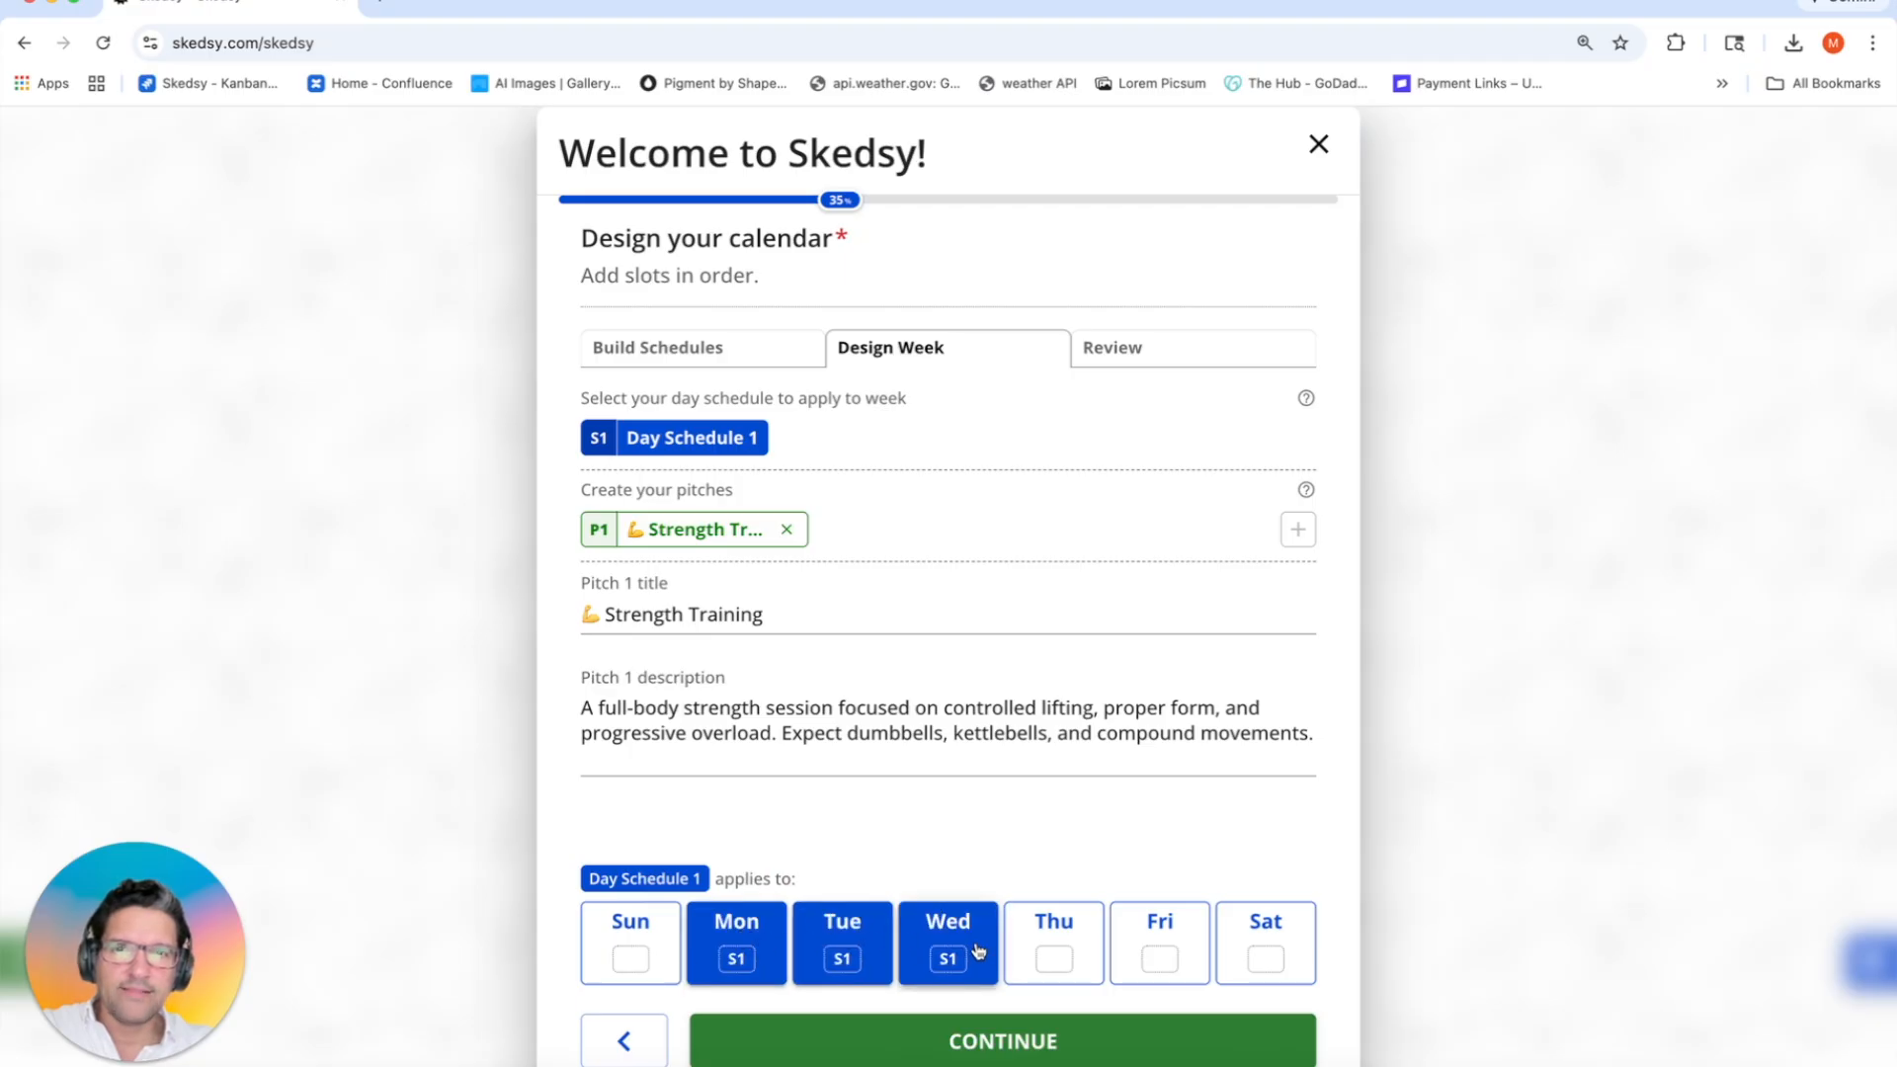
pyautogui.click(1022, 952)
pyautogui.click(1184, 953)
pyautogui.click(1245, 953)
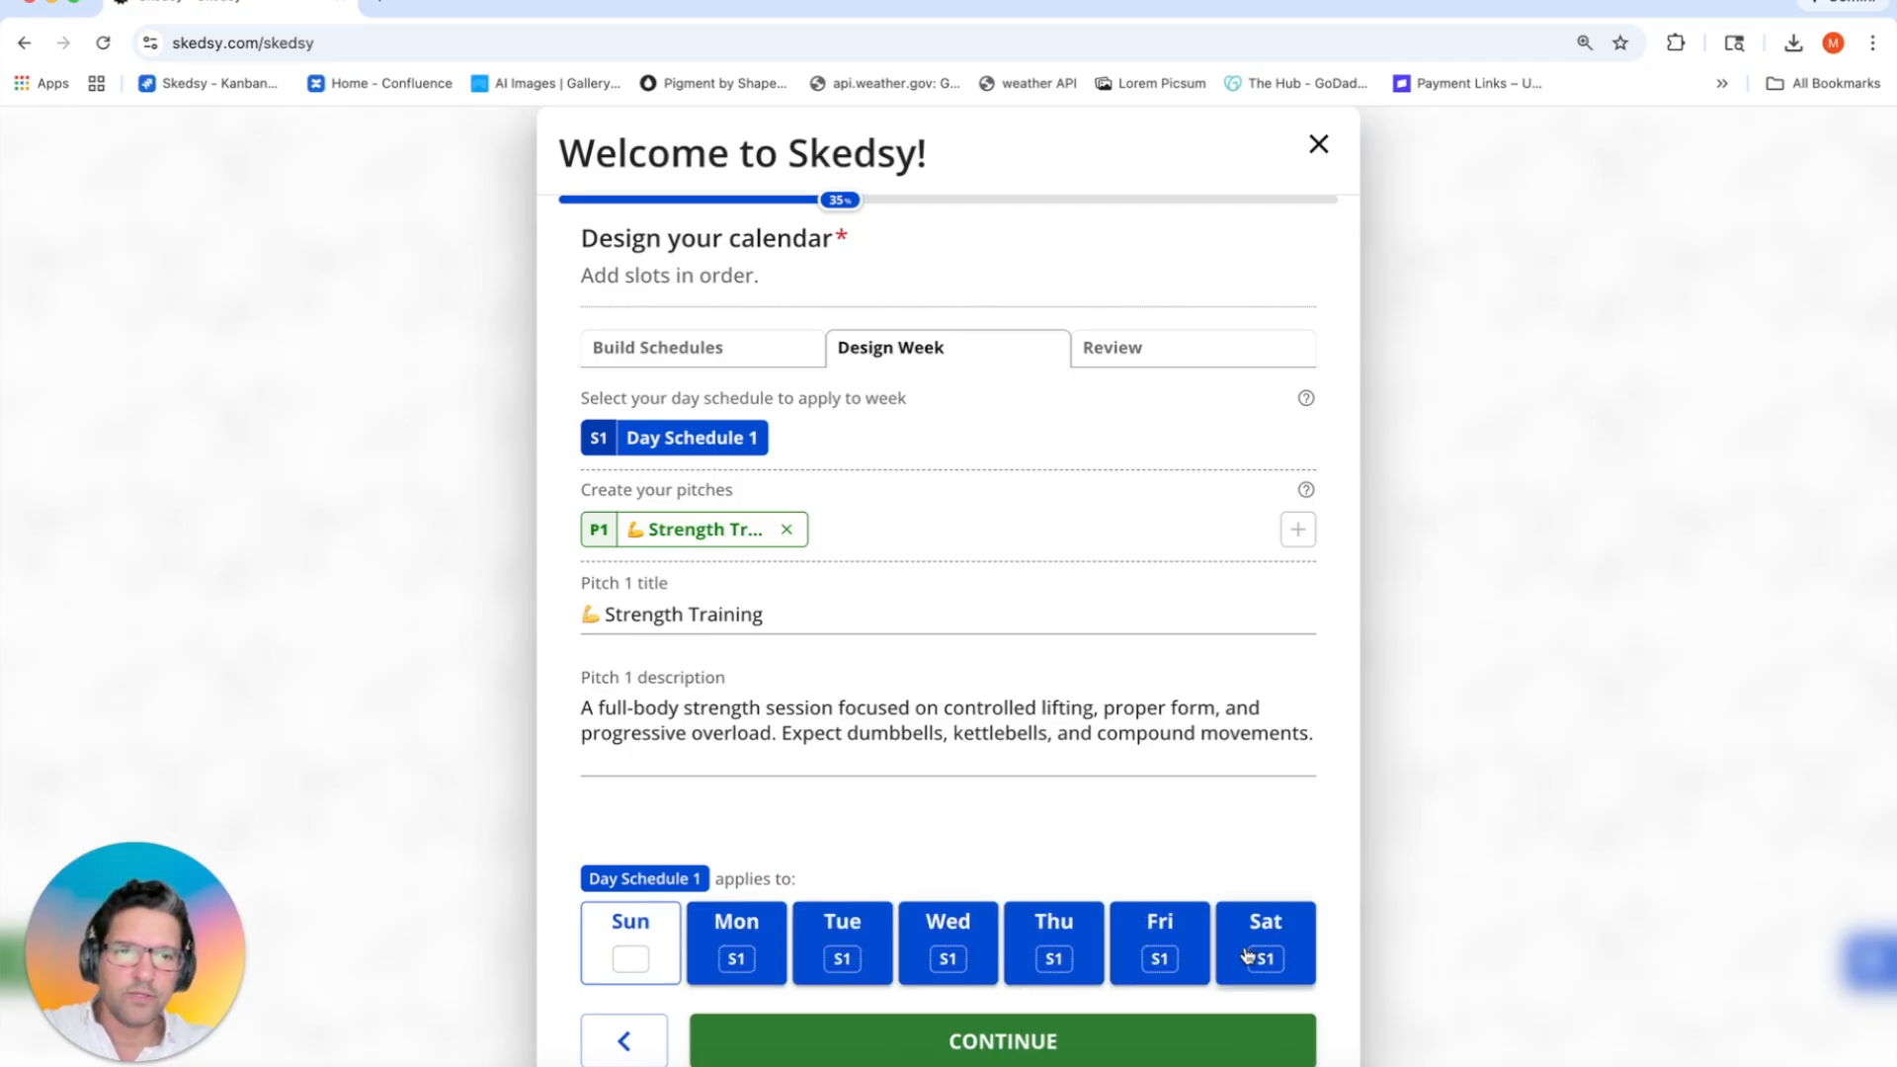
# Step: Assign the Strength Training pitch to Monday
pyautogui.click(701, 533)
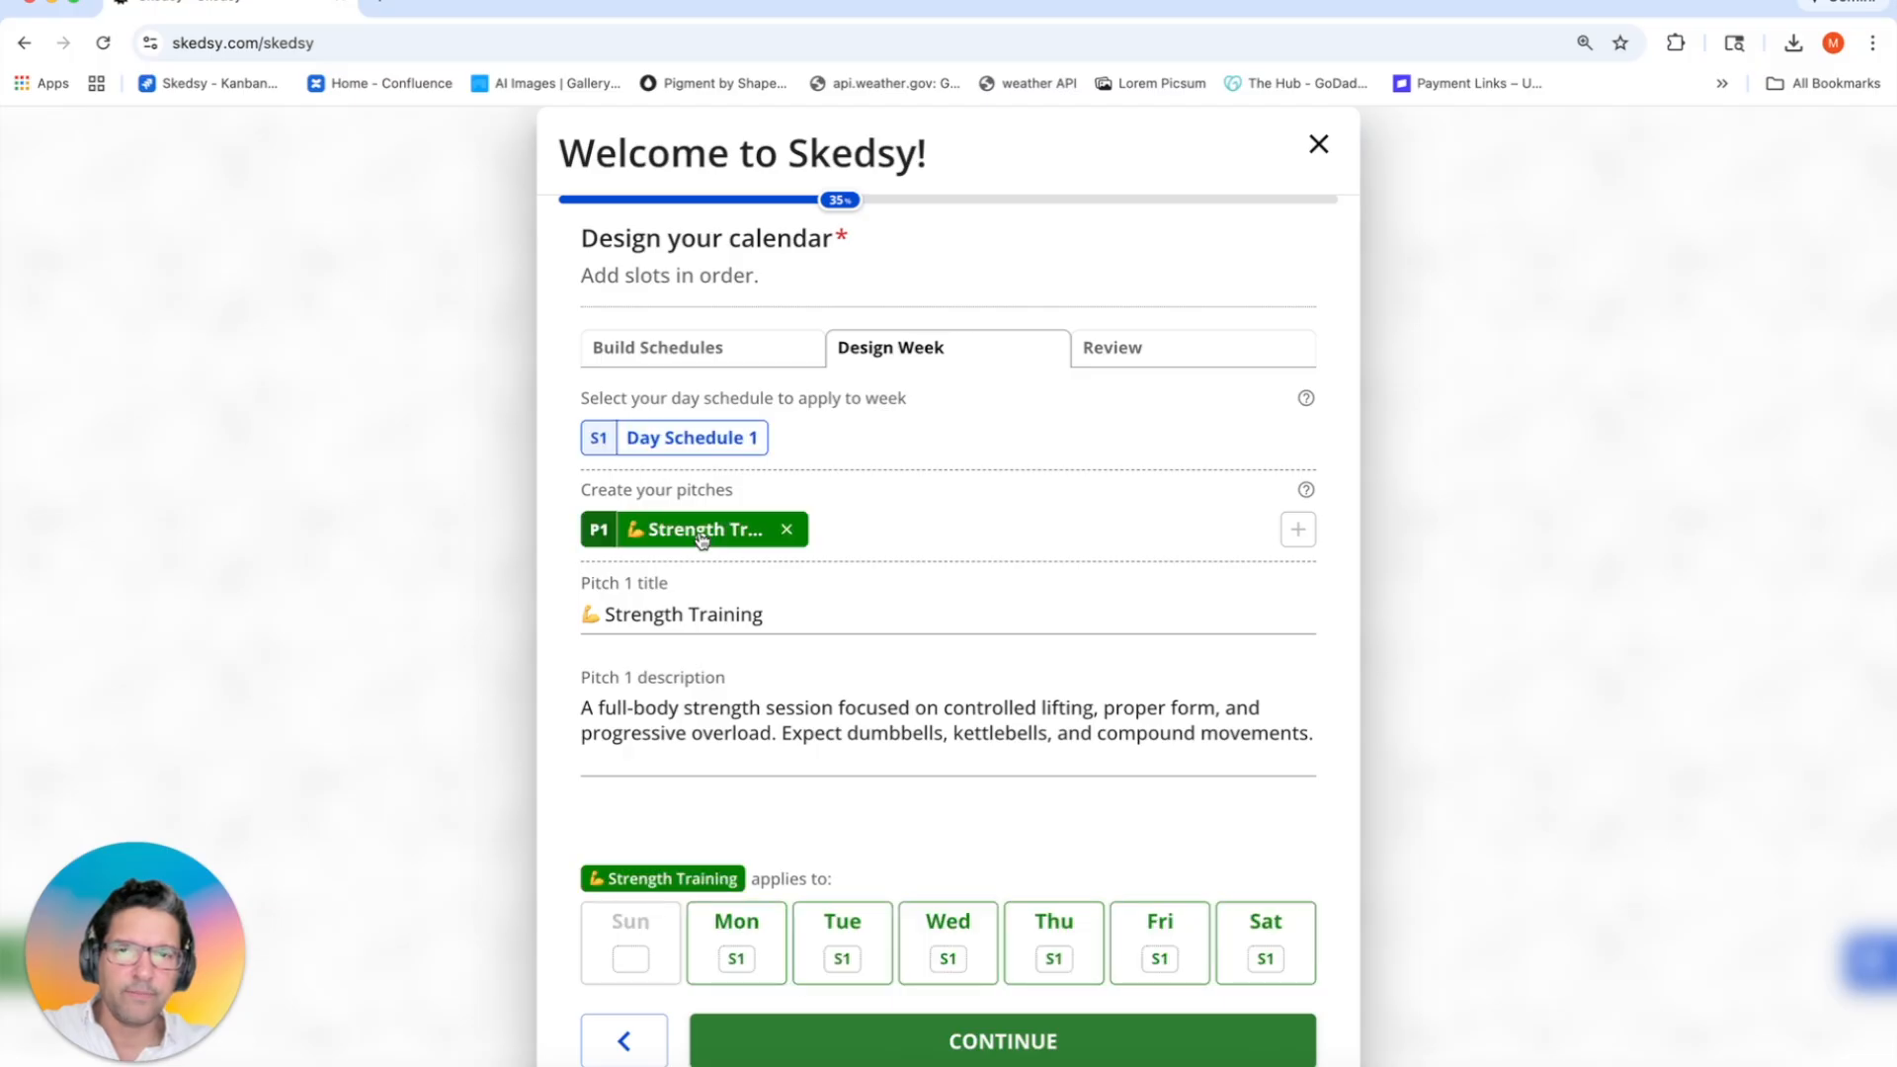
pyautogui.click(726, 944)
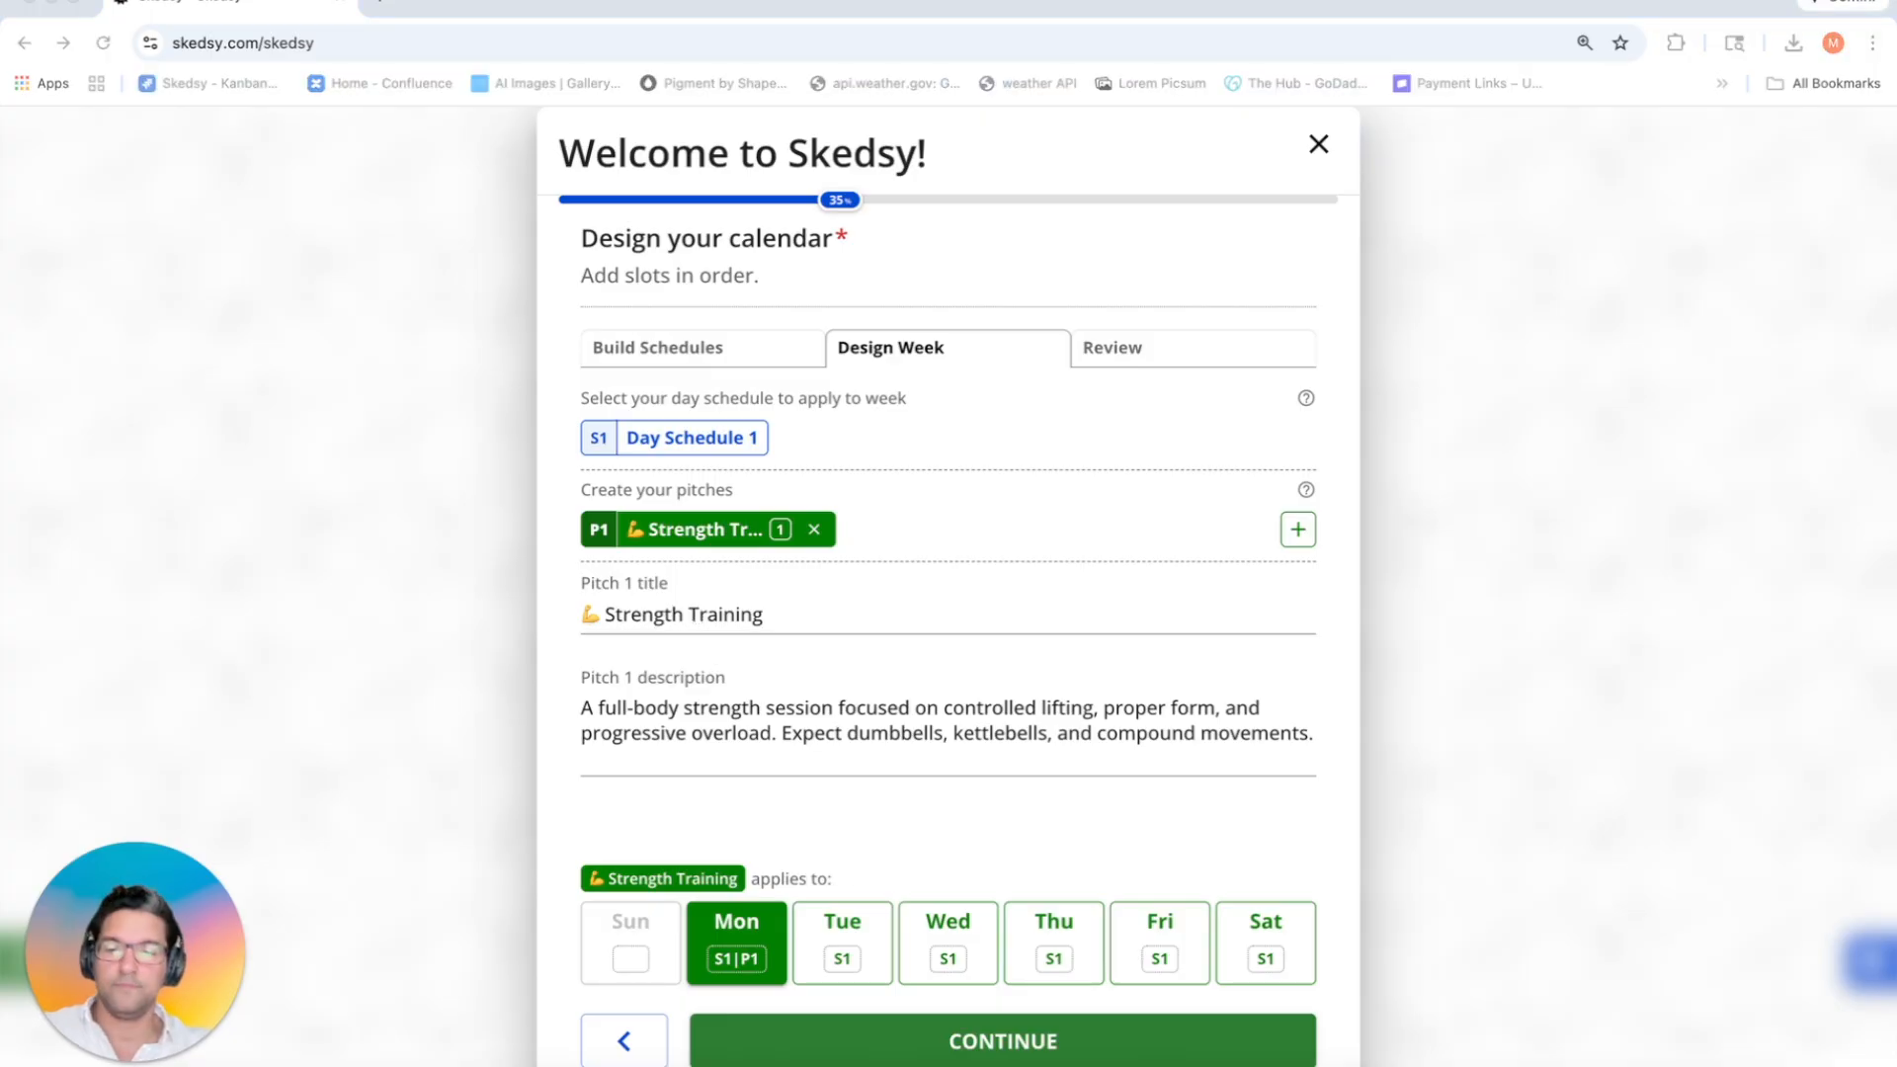
pyautogui.press('super+Tab')
# Step: Add a Cardio Conditioning pitch with its pasted description
pyautogui.click(1294, 535)
pyautogui.moveTo(657, 613); pyautogui.dragTo(582, 605)
pyautogui.write('🔥 Cardio Conditioning')
pyautogui.press('super+Tab')
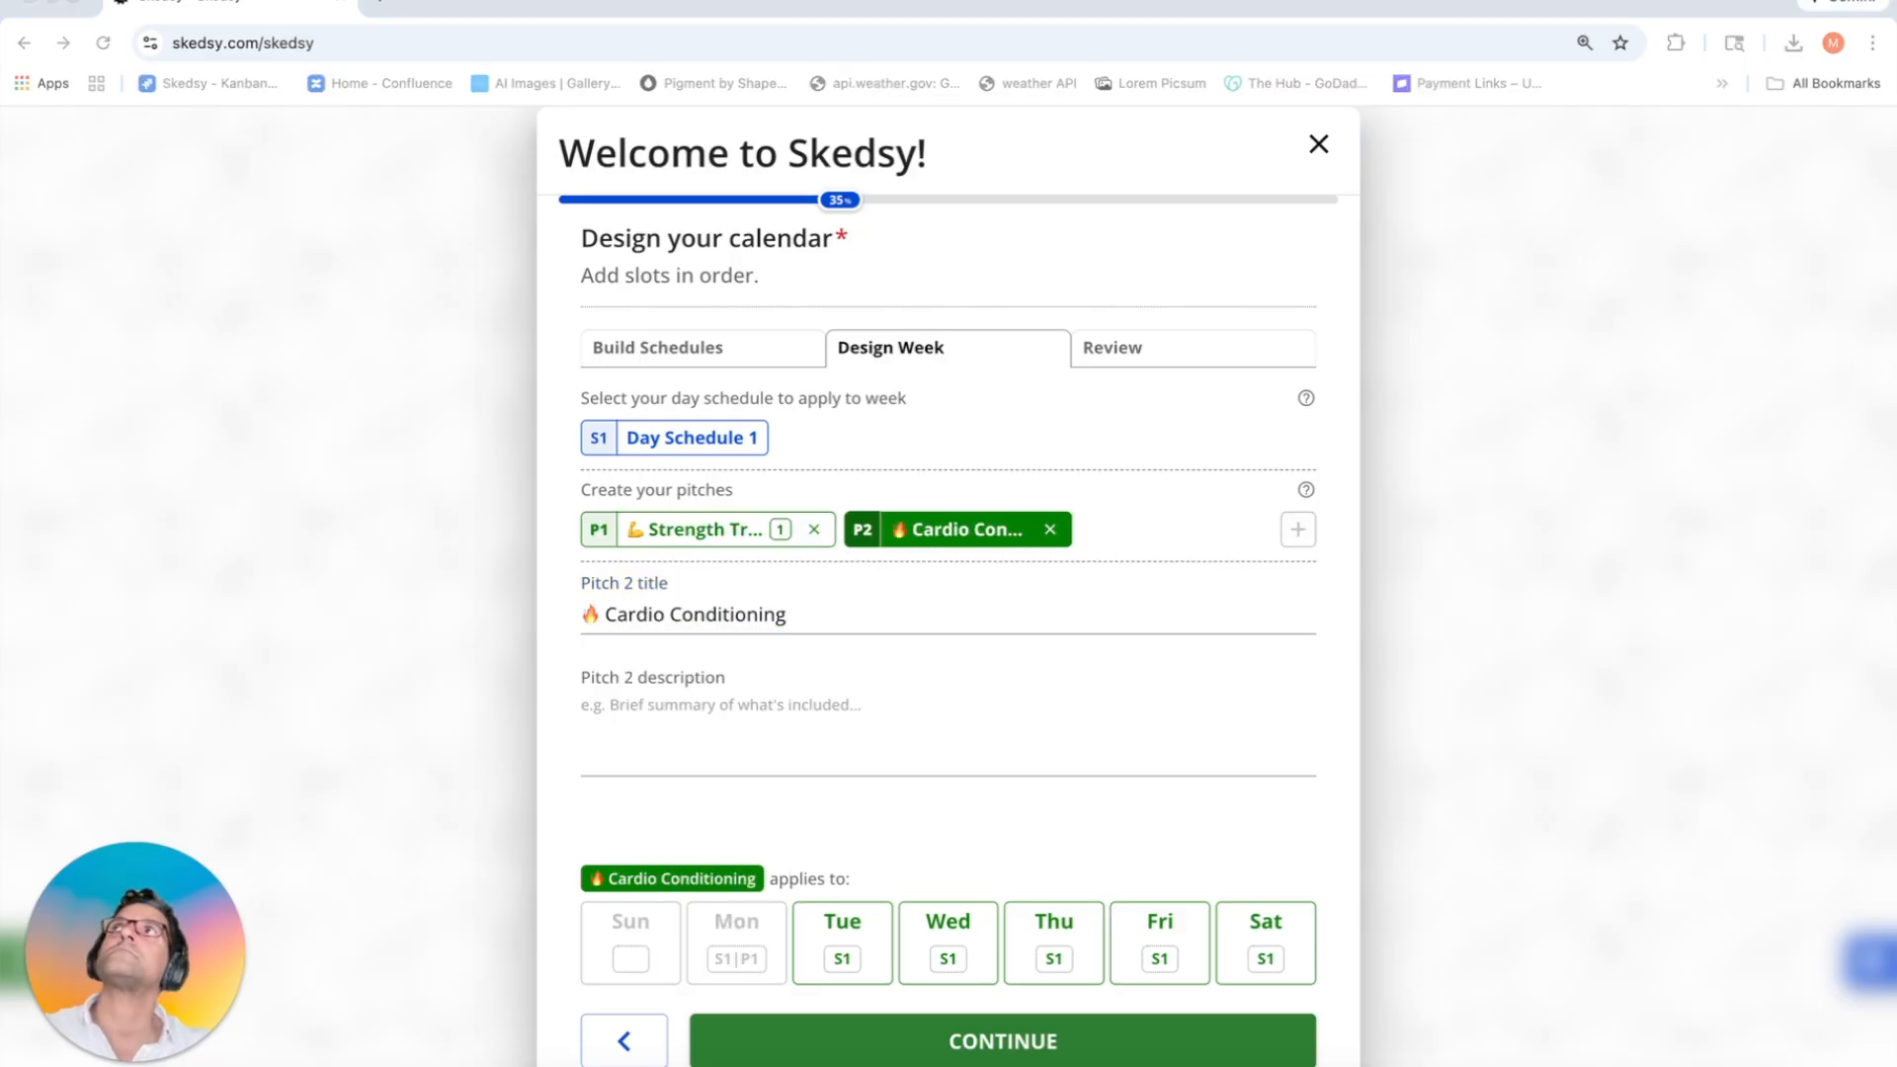
pyautogui.click(801, 702)
pyautogui.write('A high-energy, interval-based workout designed to improve endurance and heart-rate control. Light equipment and body-weight movements keep the pace fast and engaging.')
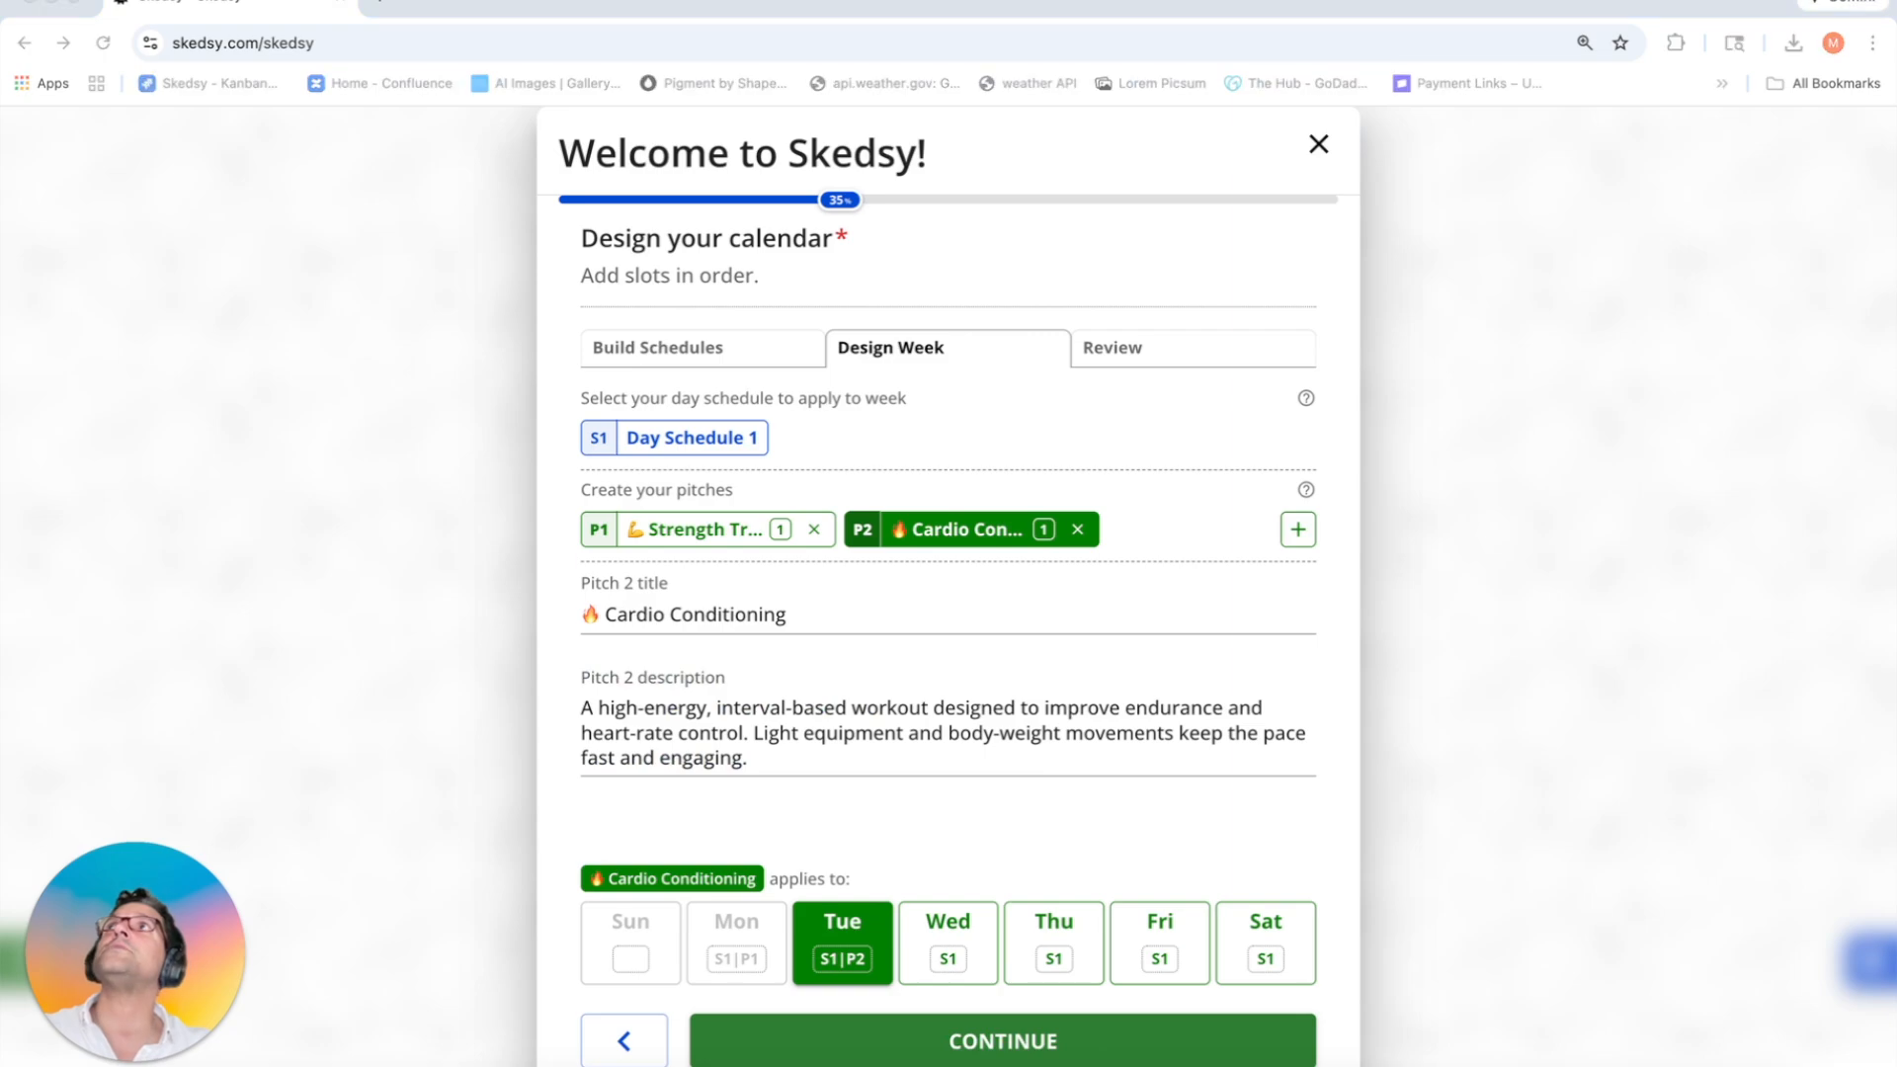
# Step: Add a Bodyweight Training pitch with description, assigned to Wednesday
pyautogui.click(1297, 534)
pyautogui.moveTo(692, 615); pyautogui.dragTo(540, 624)
pyautogui.write('🤸 Bodyweight Training')
pyautogui.click(784, 748)
pyautogui.press('super+Tab')
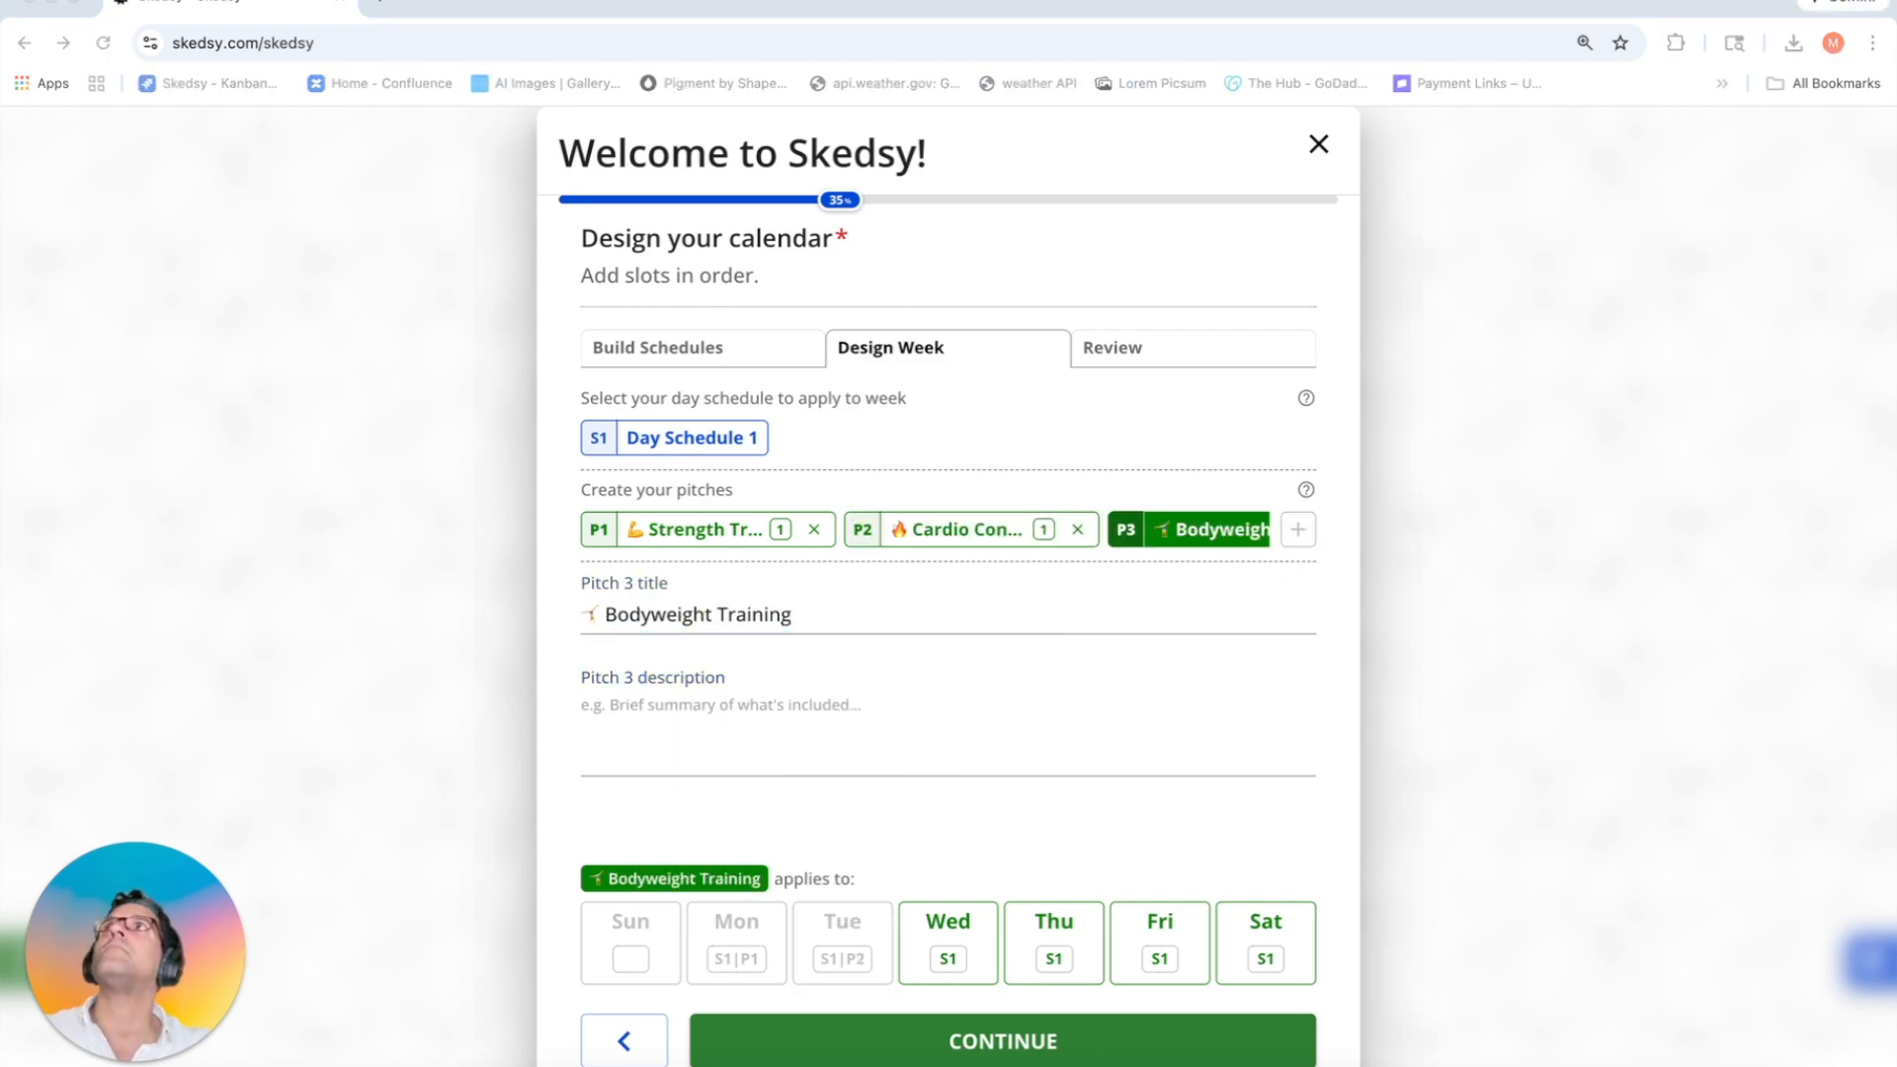
pyautogui.click(802, 723)
pyautogui.write('A no-equipment, form-focused workout using your own body weight to build strength, mobility, and control. Perfect for all levels.')
pyautogui.click(957, 965)
# Step: Add a Core & Stability pitch with description, assigned to Thursday
pyautogui.press('super+Tab')
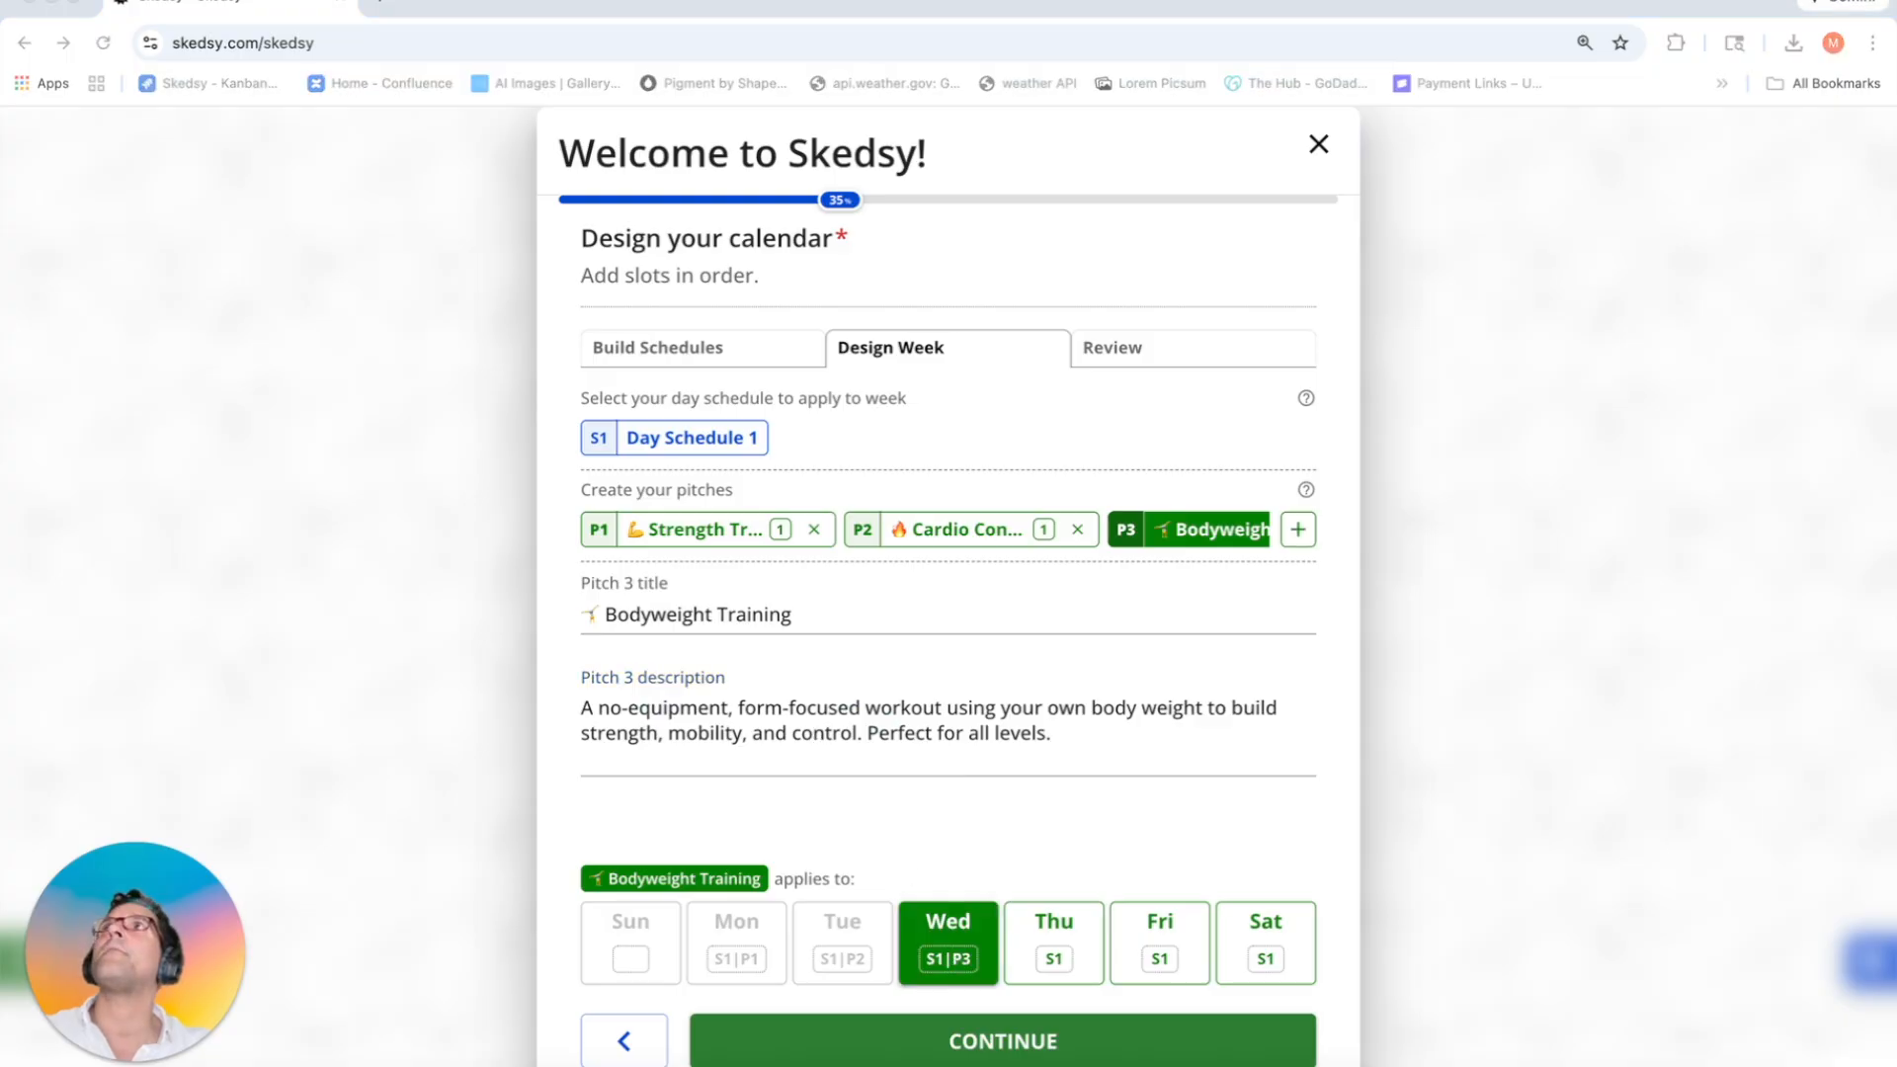
pyautogui.click(1299, 534)
pyautogui.moveTo(715, 615); pyautogui.dragTo(553, 618)
pyautogui.write('🎯 Core & Stability')
pyautogui.click(790, 729)
pyautogui.press('super+Tab')
pyautogui.click(856, 707)
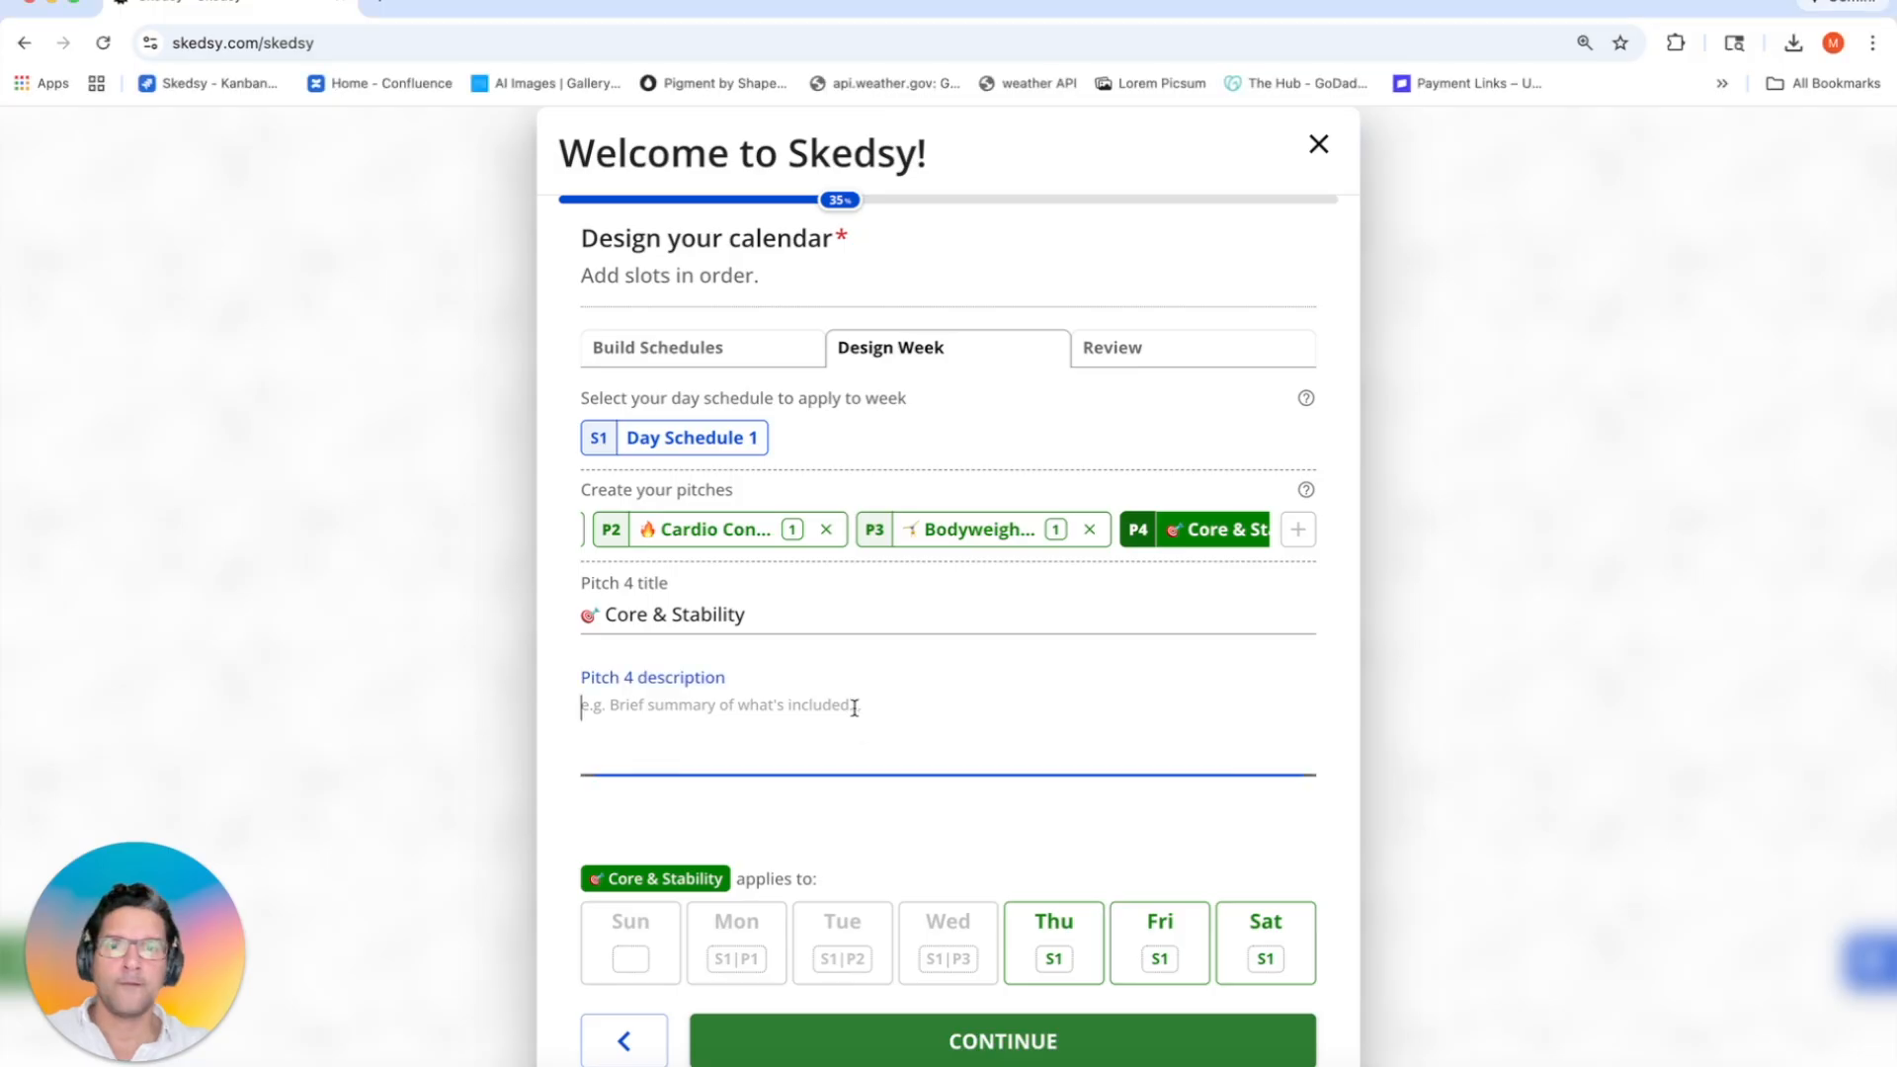
pyautogui.write('A focused session targeting core strength, balance, and posture. Includes planks, anti-rotation drills, and stability work to support overall movement.')
pyautogui.click(1066, 967)
# Step: Add a Functional Circuit pitch with description, assigned to Friday
pyautogui.press('super+Tab')
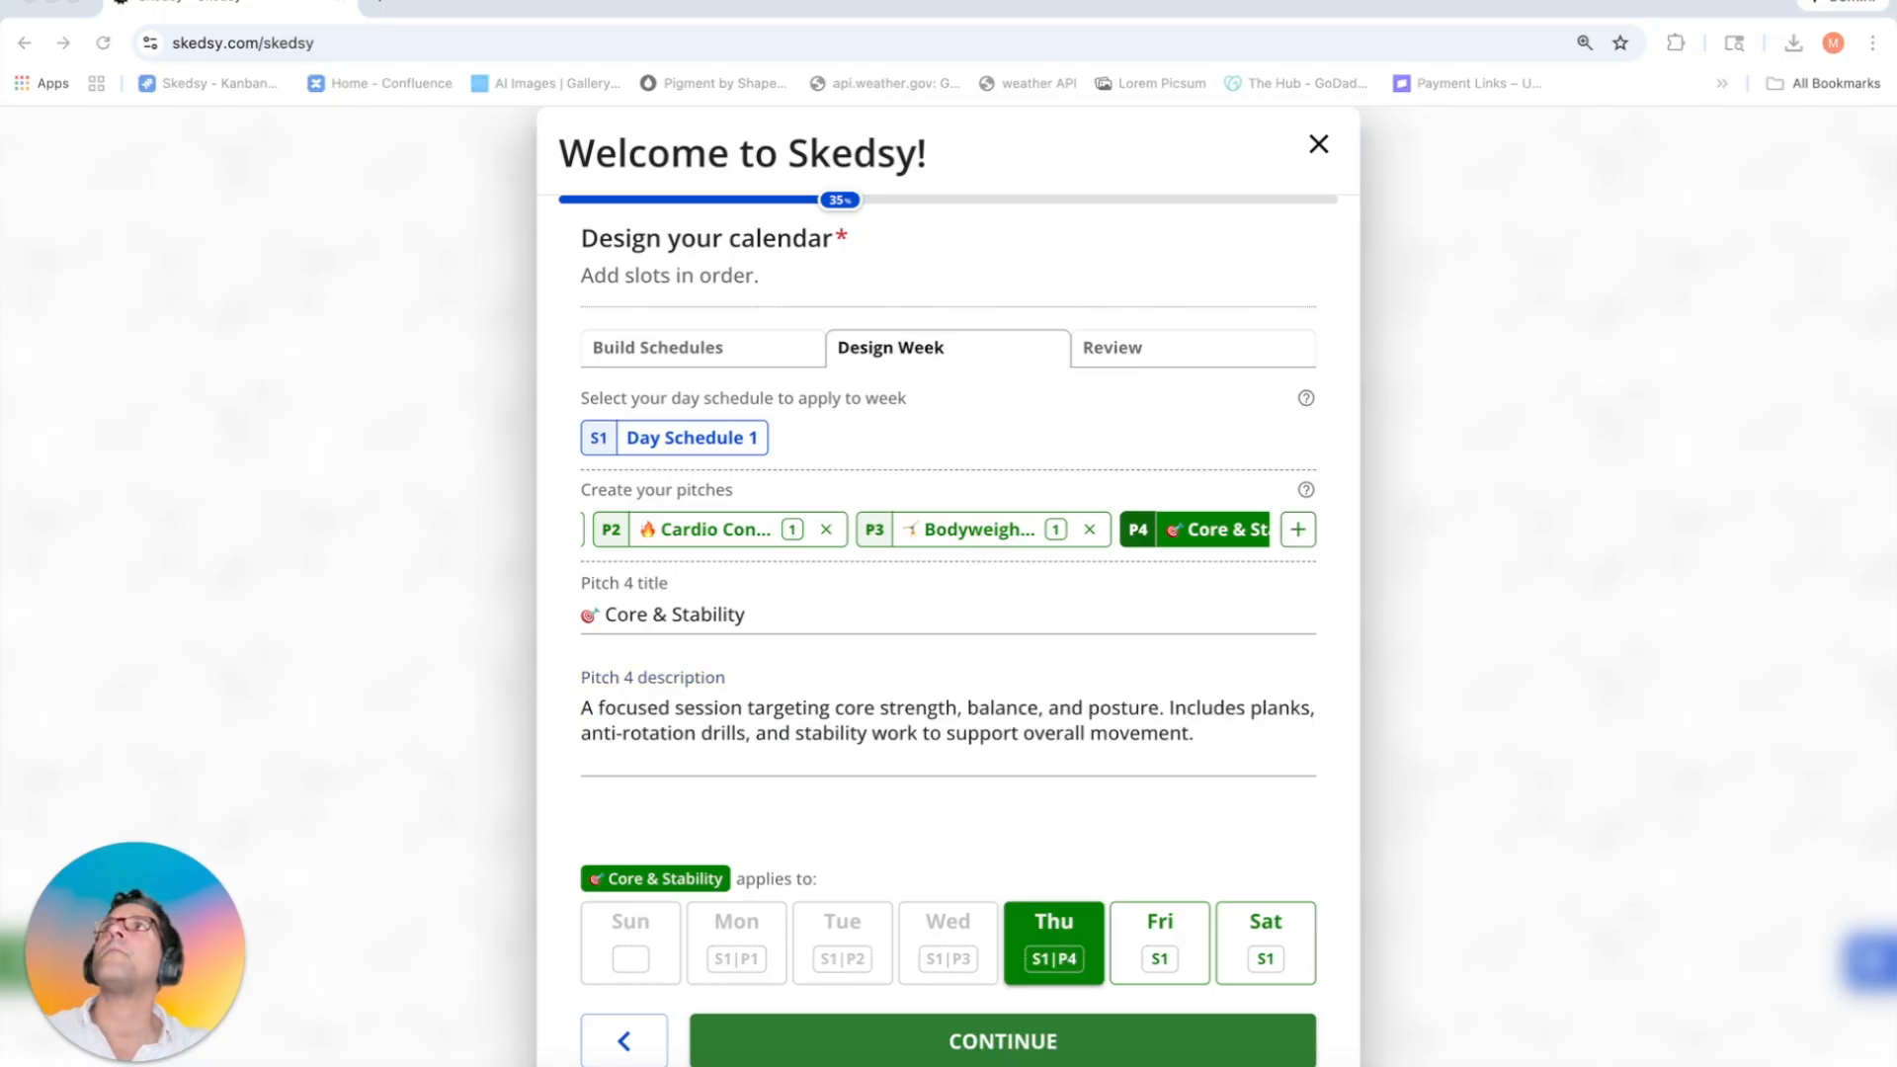
pyautogui.click(1302, 534)
pyautogui.moveTo(714, 615); pyautogui.dragTo(555, 617)
pyautogui.write('⚡ Functional Circuit')
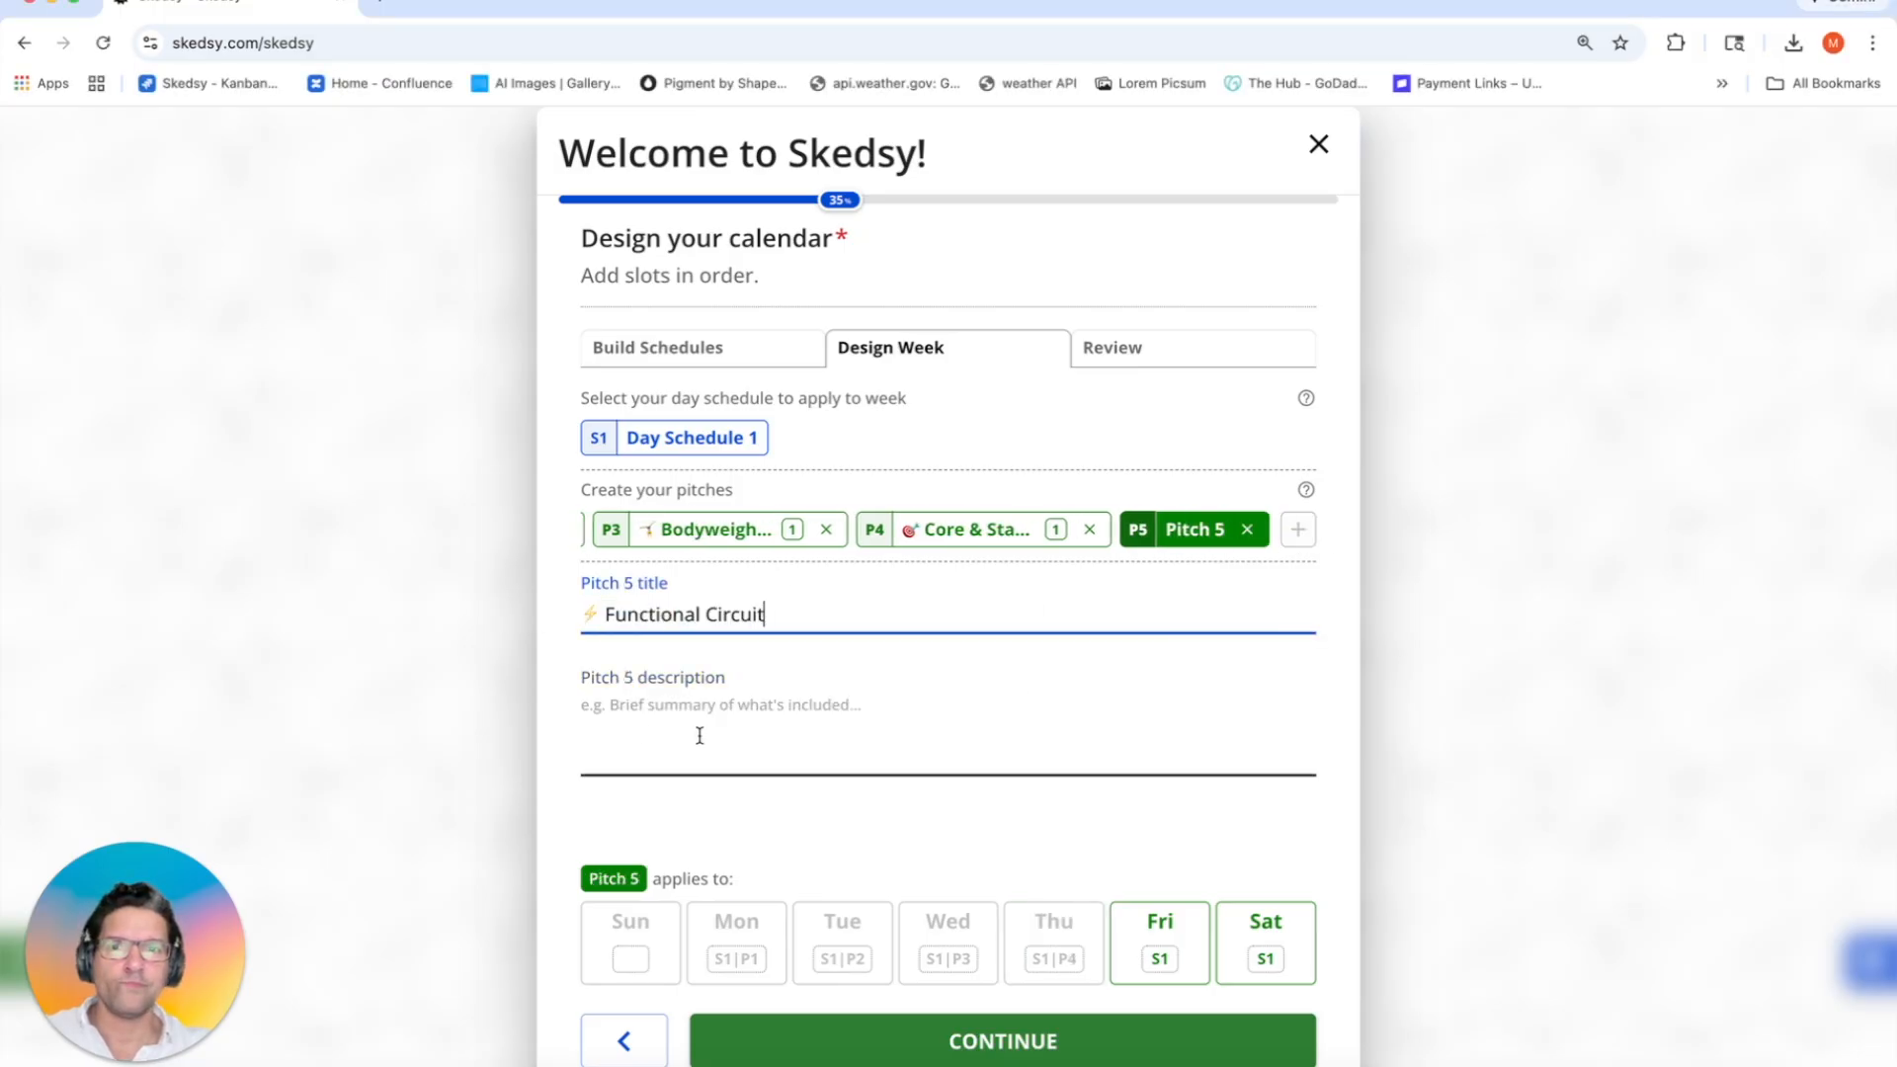
pyautogui.click(698, 732)
pyautogui.press('super+Tab')
pyautogui.click(885, 708)
pyautogui.write('A multi-station circuit blending strength, cardio, and real-life movement patterns. Great for improving overall fitness, agility, and coordination.')
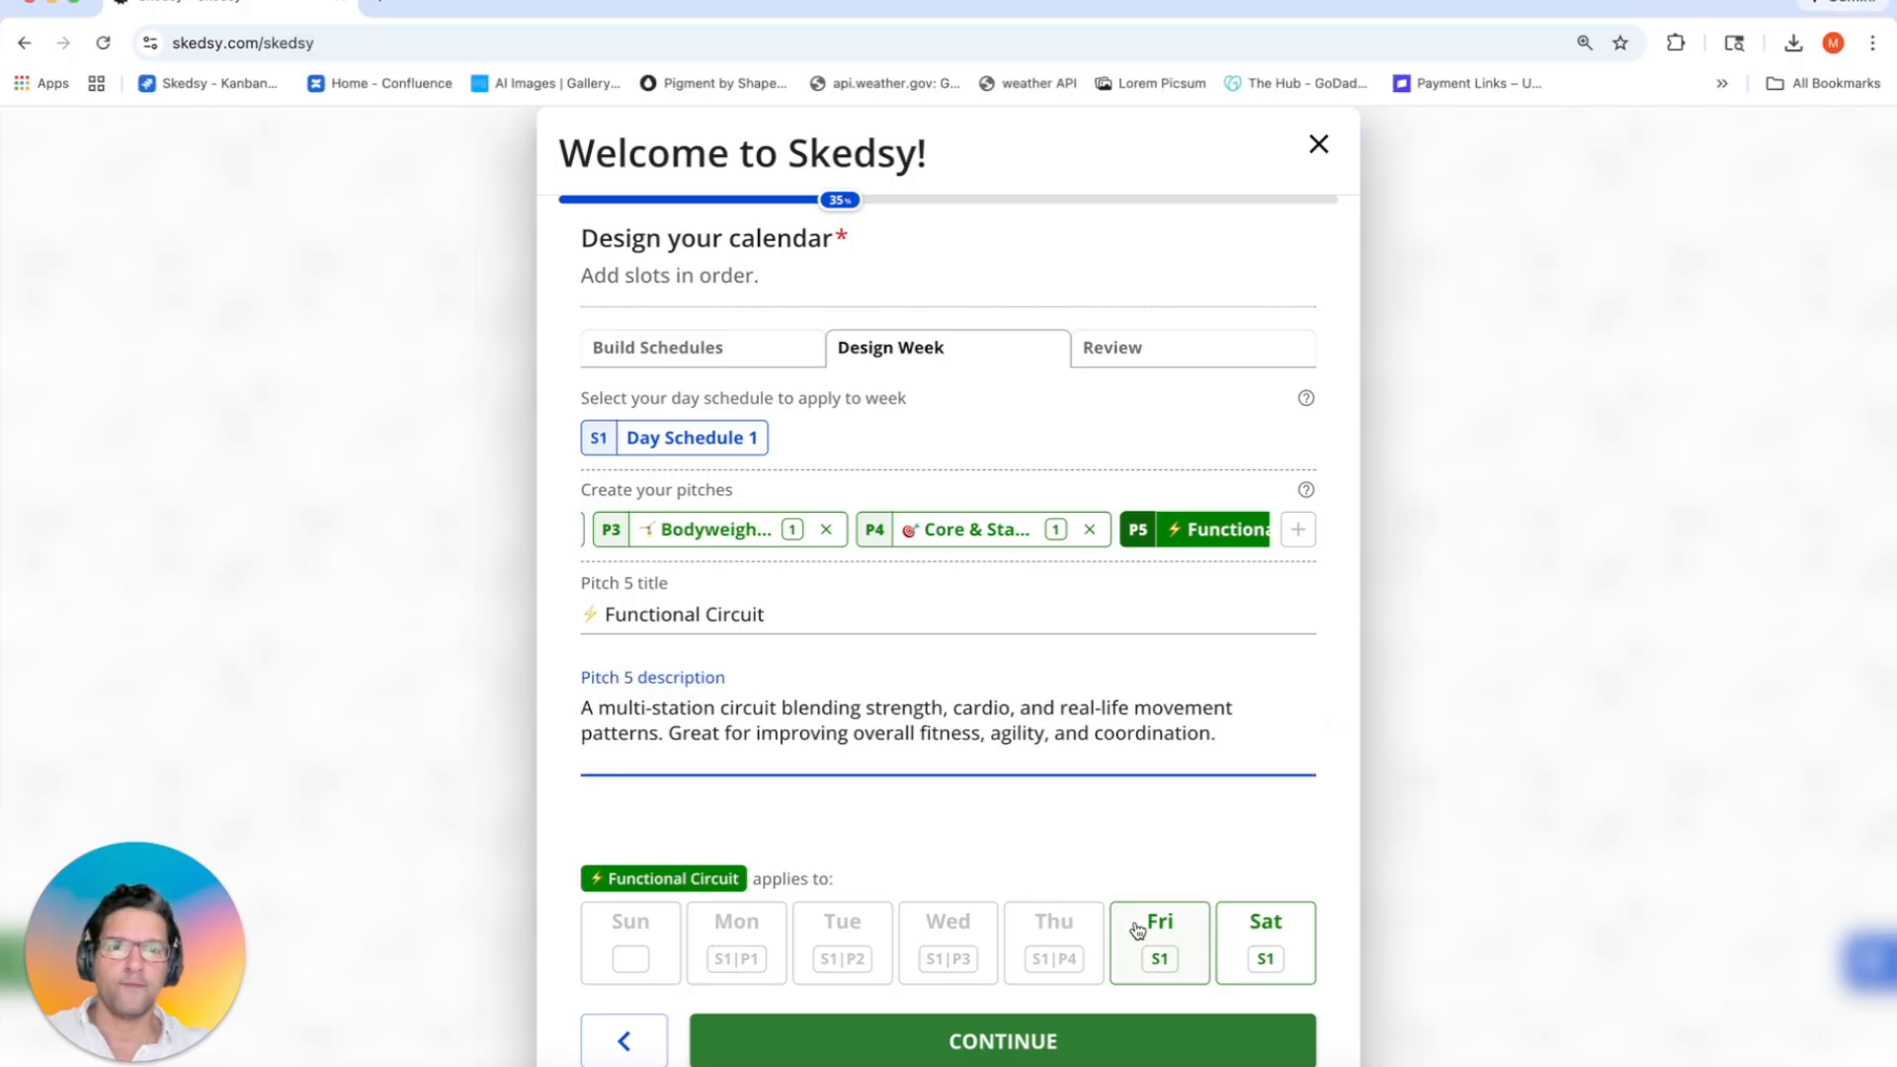
pyautogui.click(1134, 926)
# Step: Add a Mobility & Stretch pitch with description, assigned to Saturday
pyautogui.press('super+Tab')
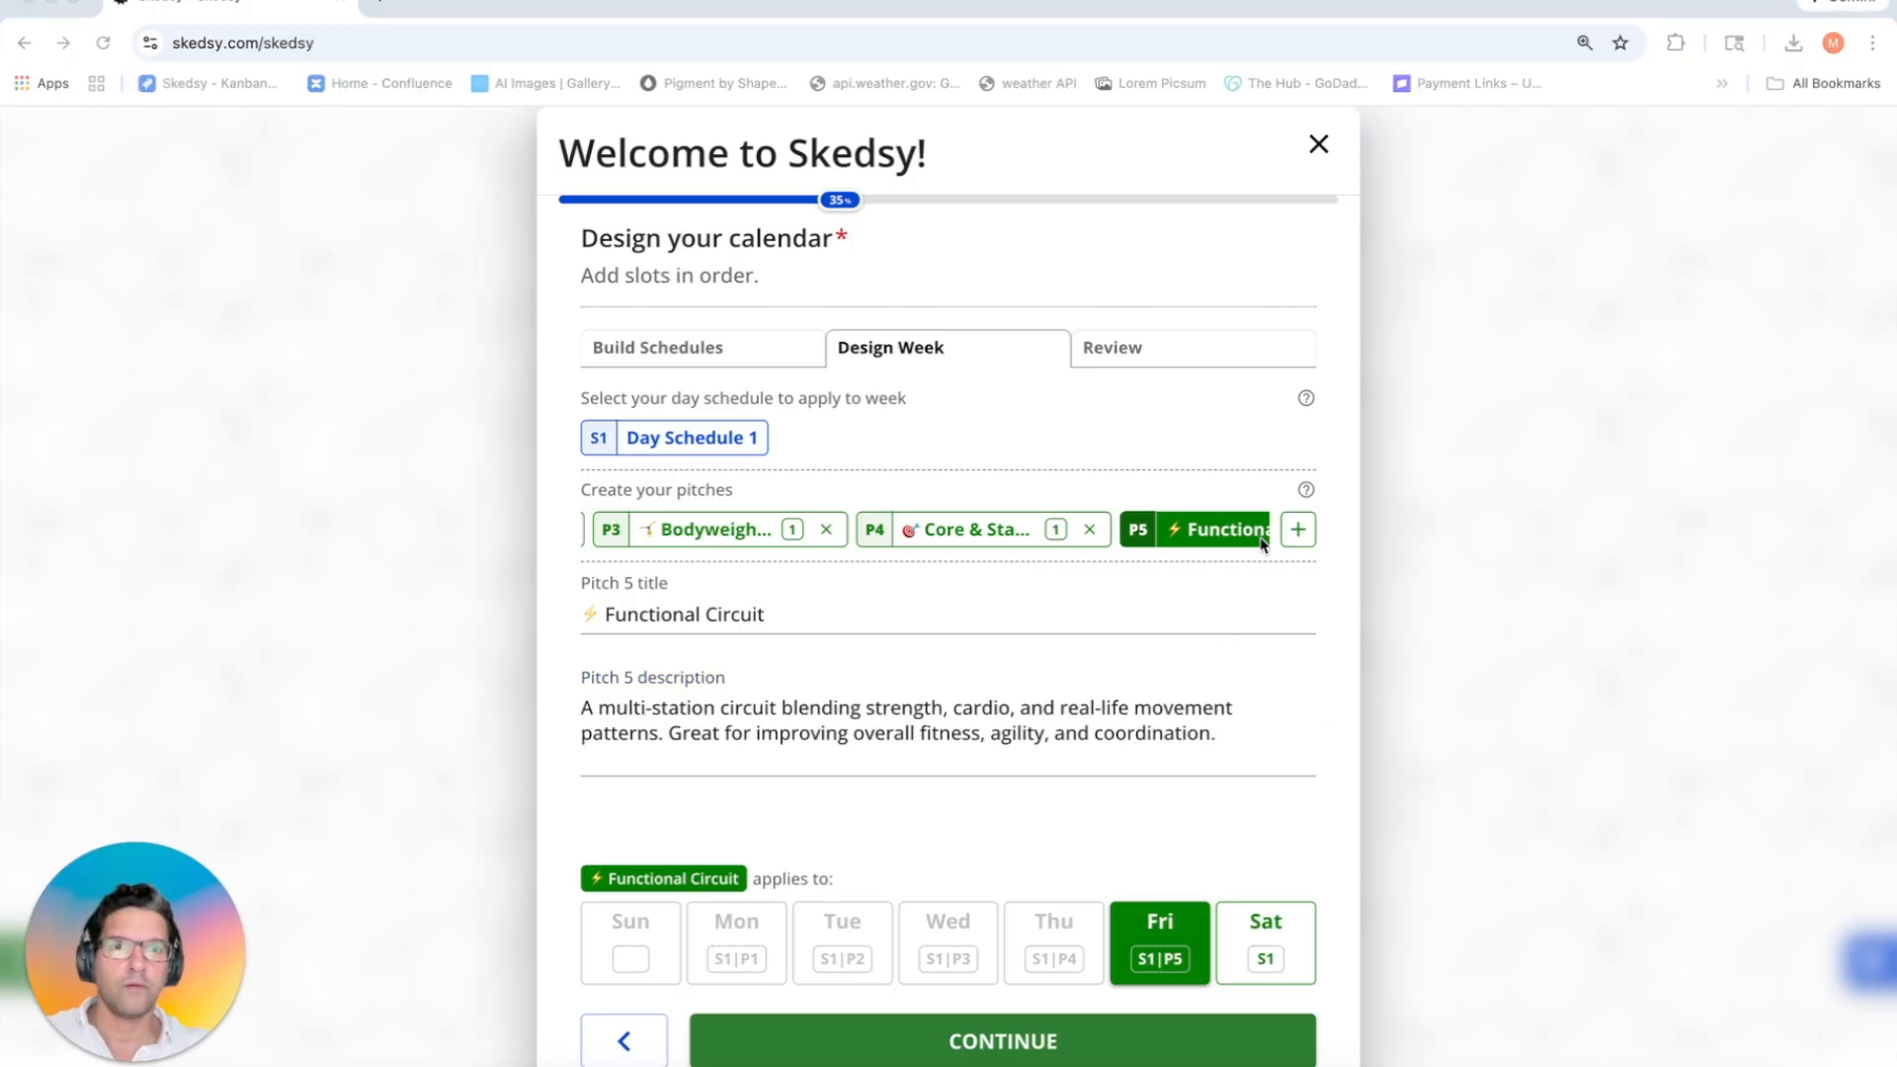
pyautogui.click(1297, 530)
pyautogui.moveTo(657, 614); pyautogui.dragTo(445, 603)
pyautogui.write('🧘 Mobility & Stretch')
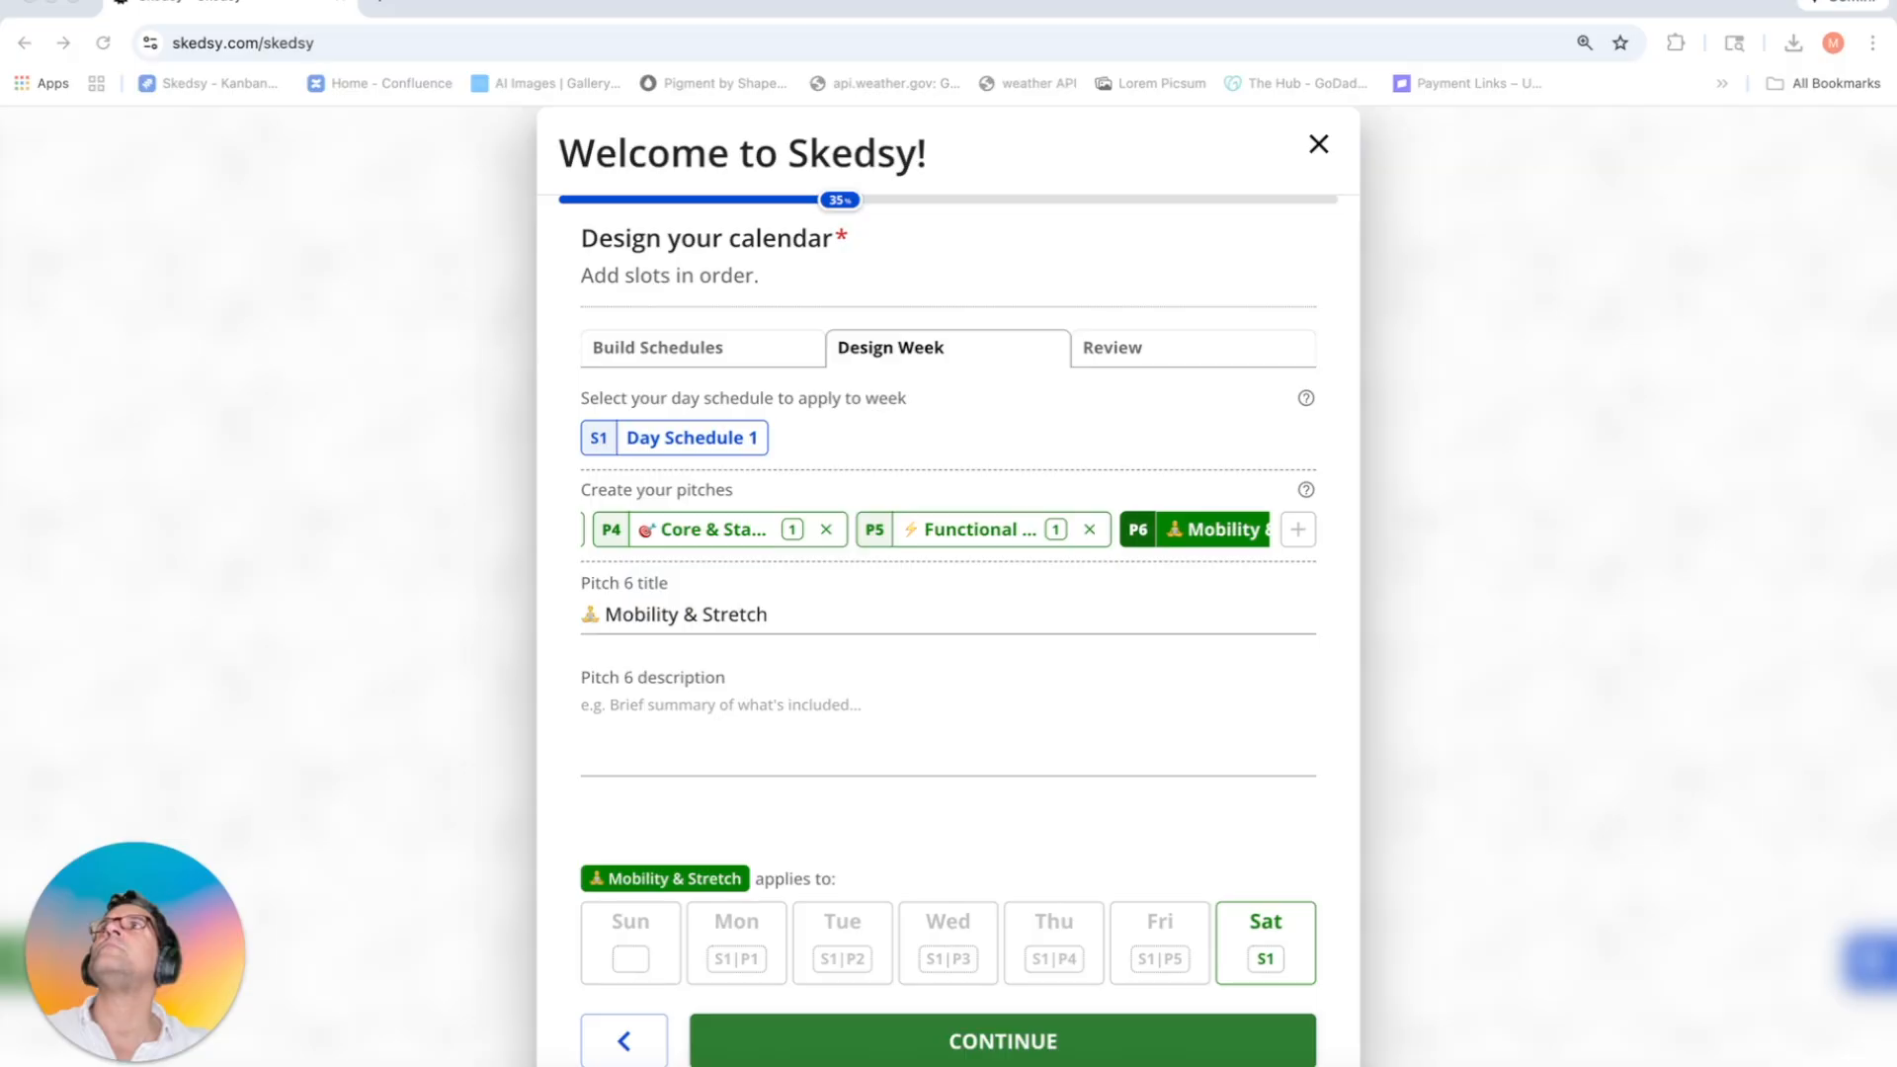
pyautogui.click(919, 715)
pyautogui.write('A low-intensity flow centered on flexibility, recovery, and improved range of motion. Guided stretching and mobility drills help reset the body for the week ahead.')
pyautogui.click(1235, 921)
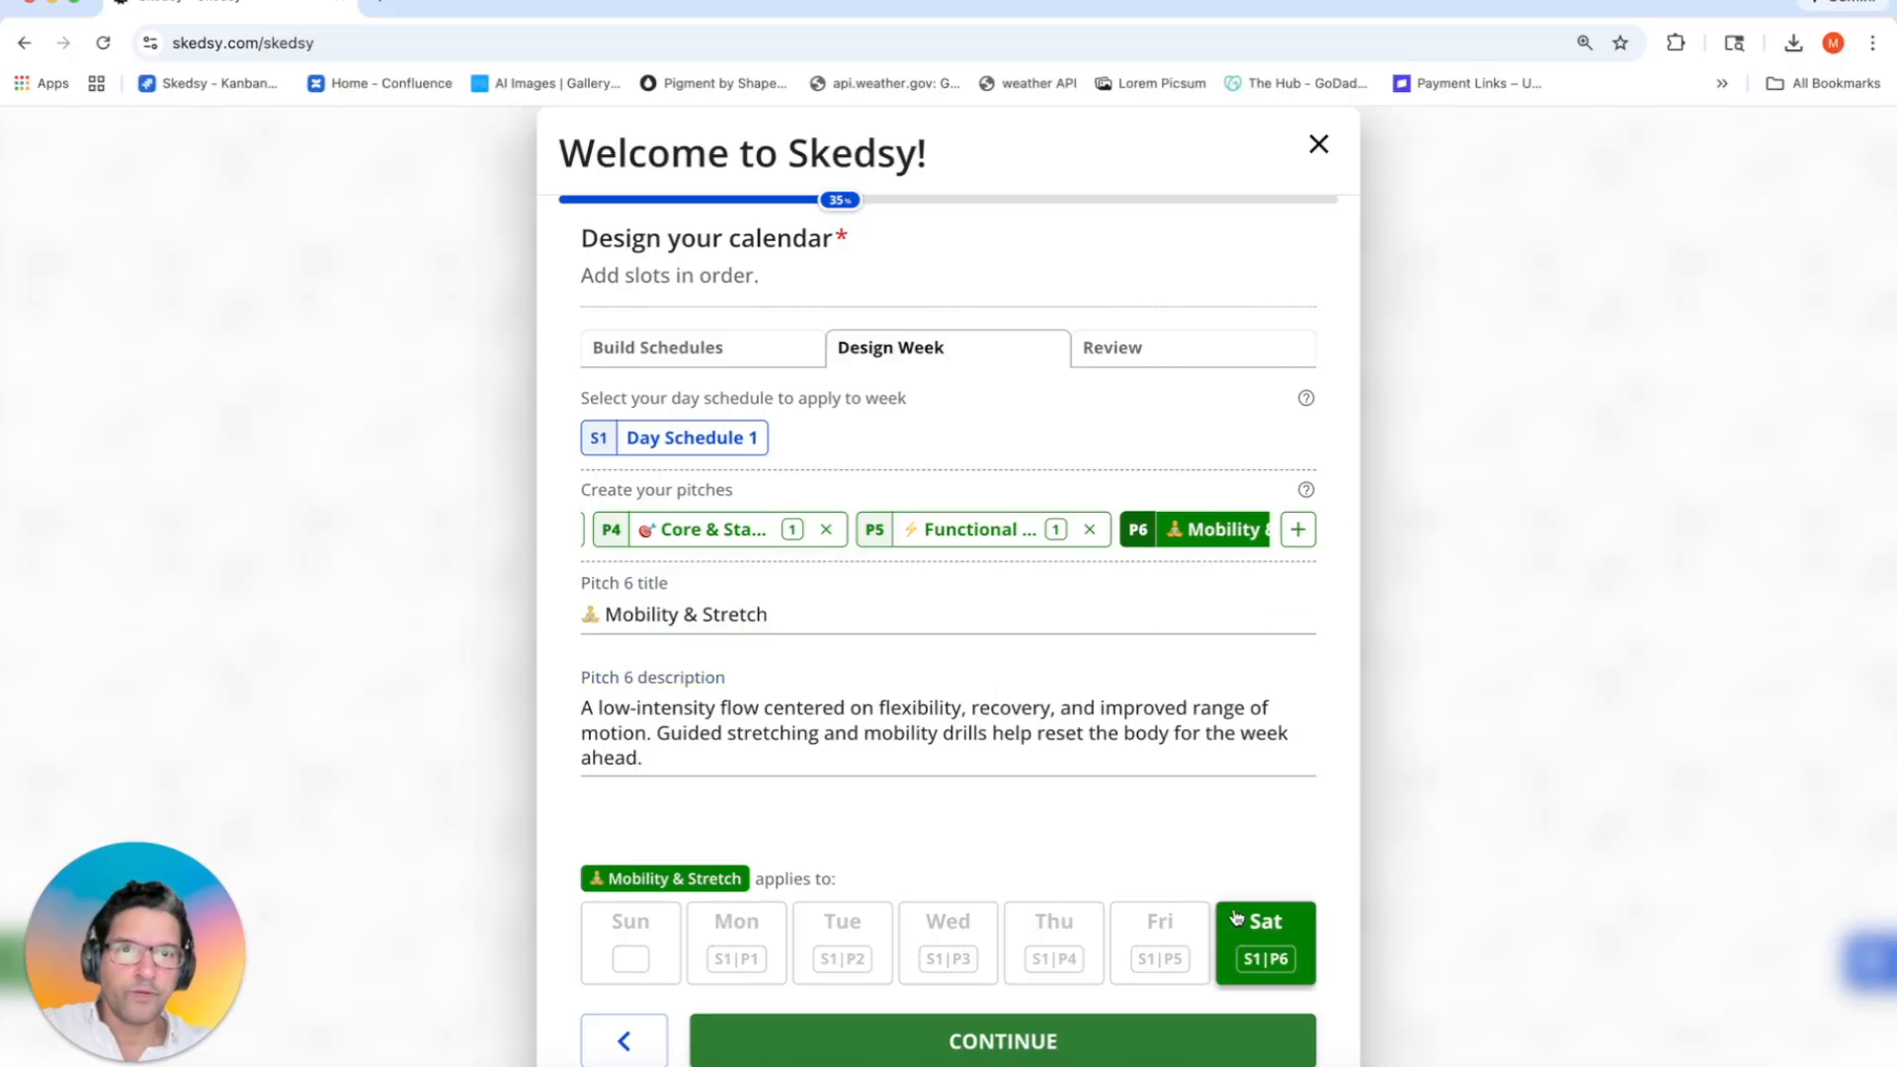
# Step: Create Day Schedule 2 with 15-minute Virtual Intro slots for 1 client at 5:00, 5:15, 5:30 and 5:45am
pyautogui.click(713, 358)
pyautogui.click(1297, 437)
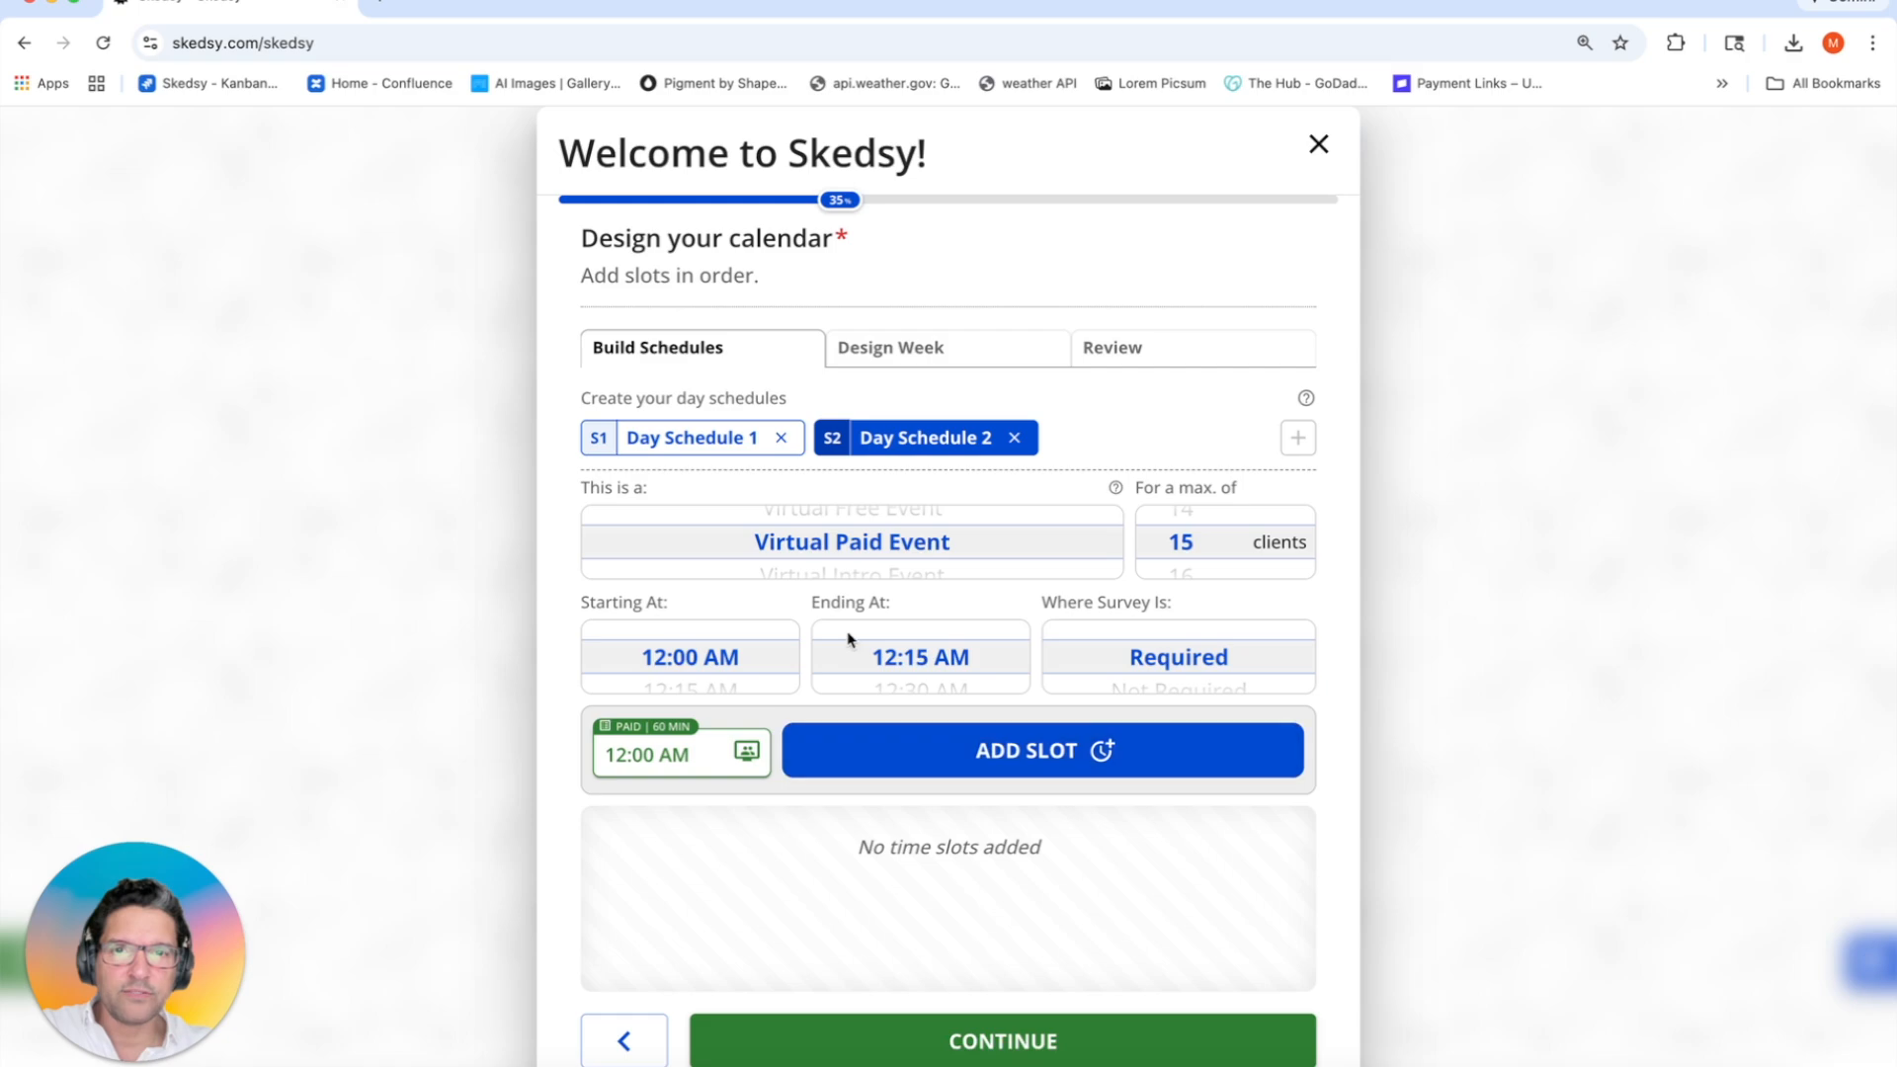
pyautogui.scroll(-1, 756, 545)
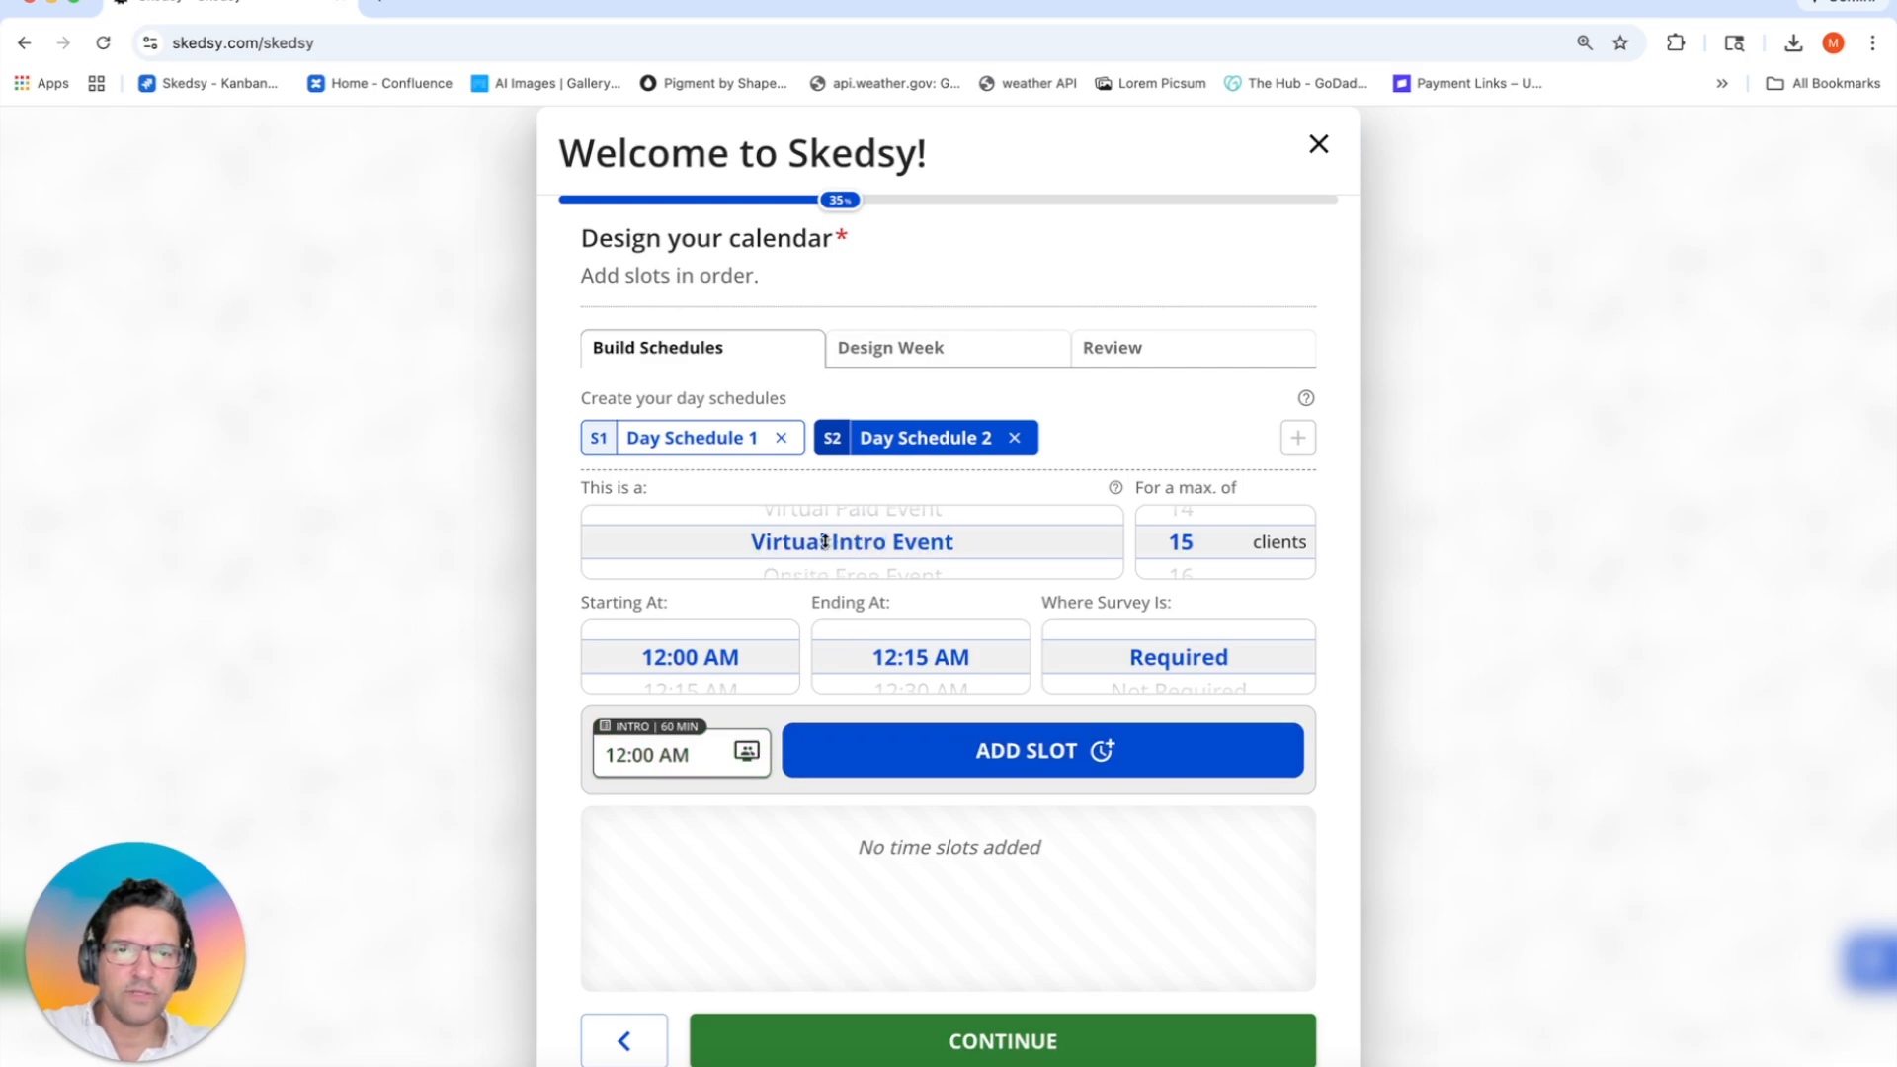
pyautogui.scroll(14, 1204, 542)
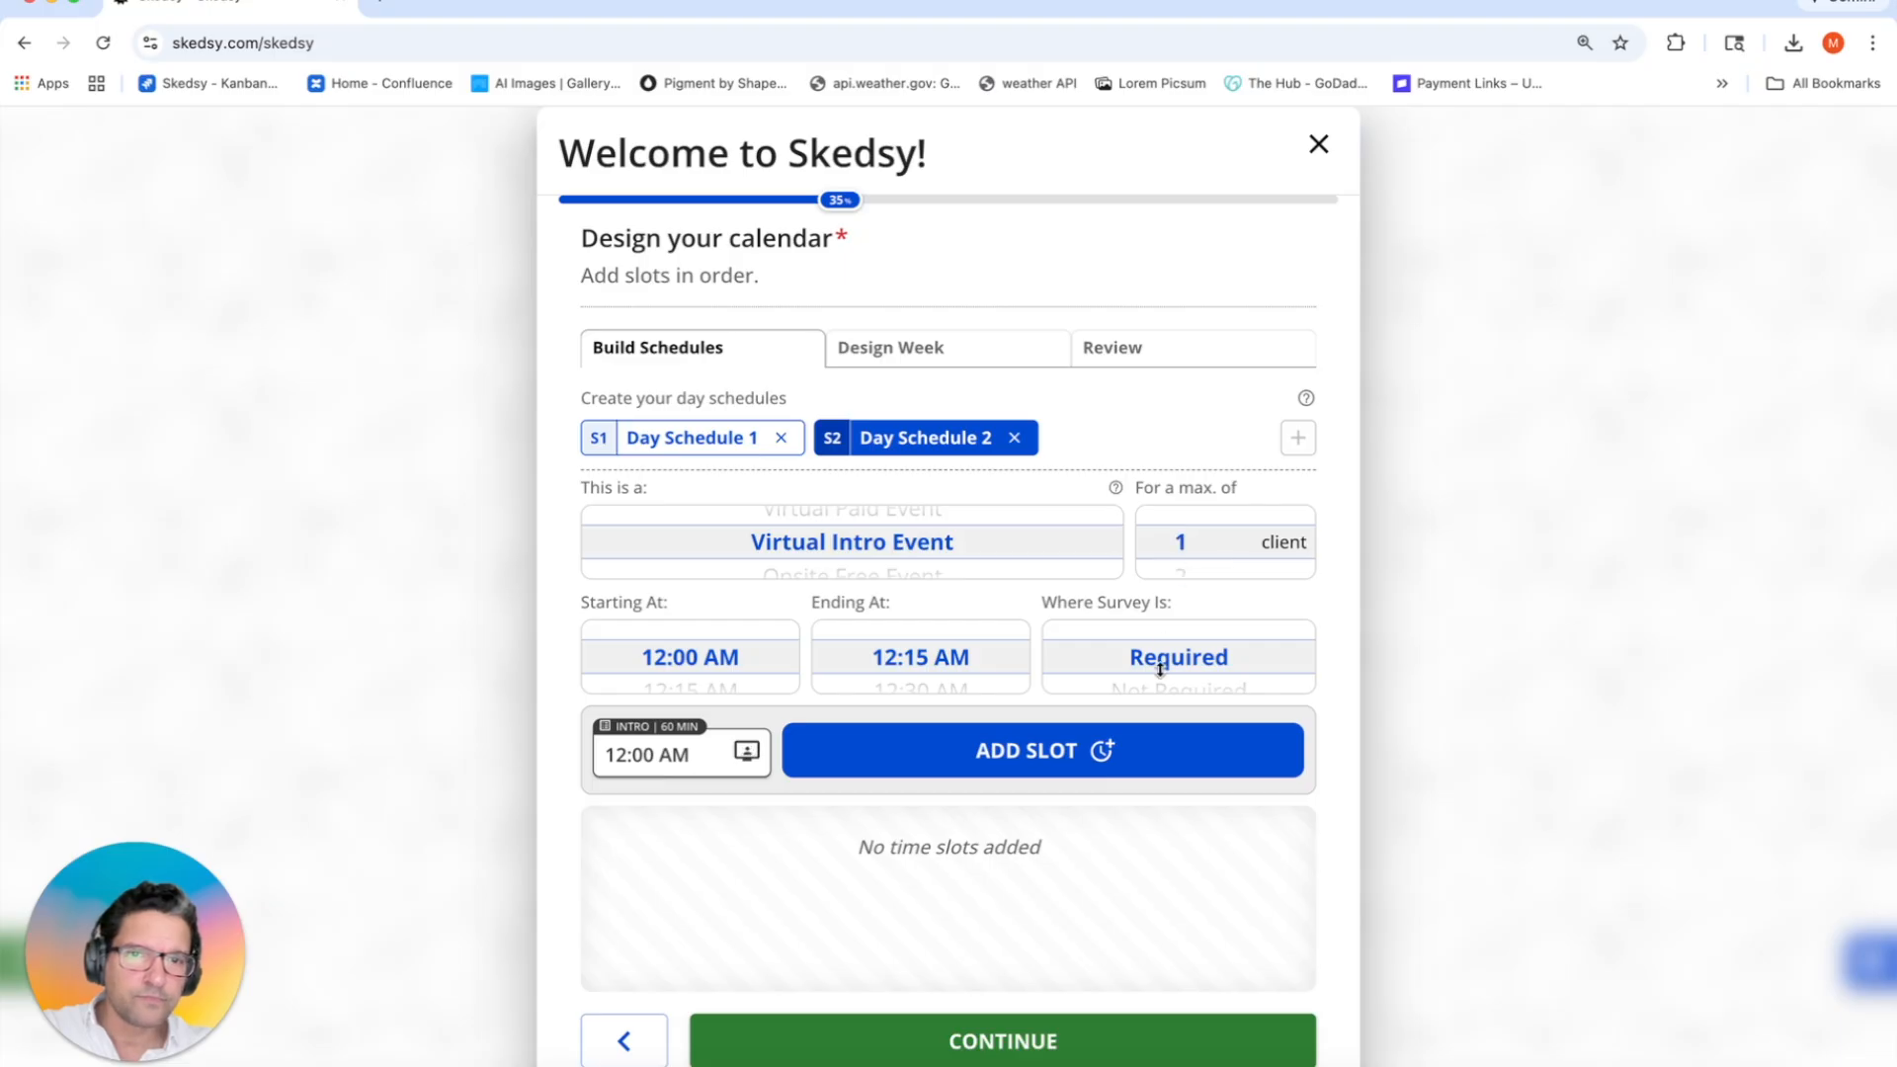
pyautogui.scroll(-1, 1158, 668)
pyautogui.scroll(-11, 728, 661)
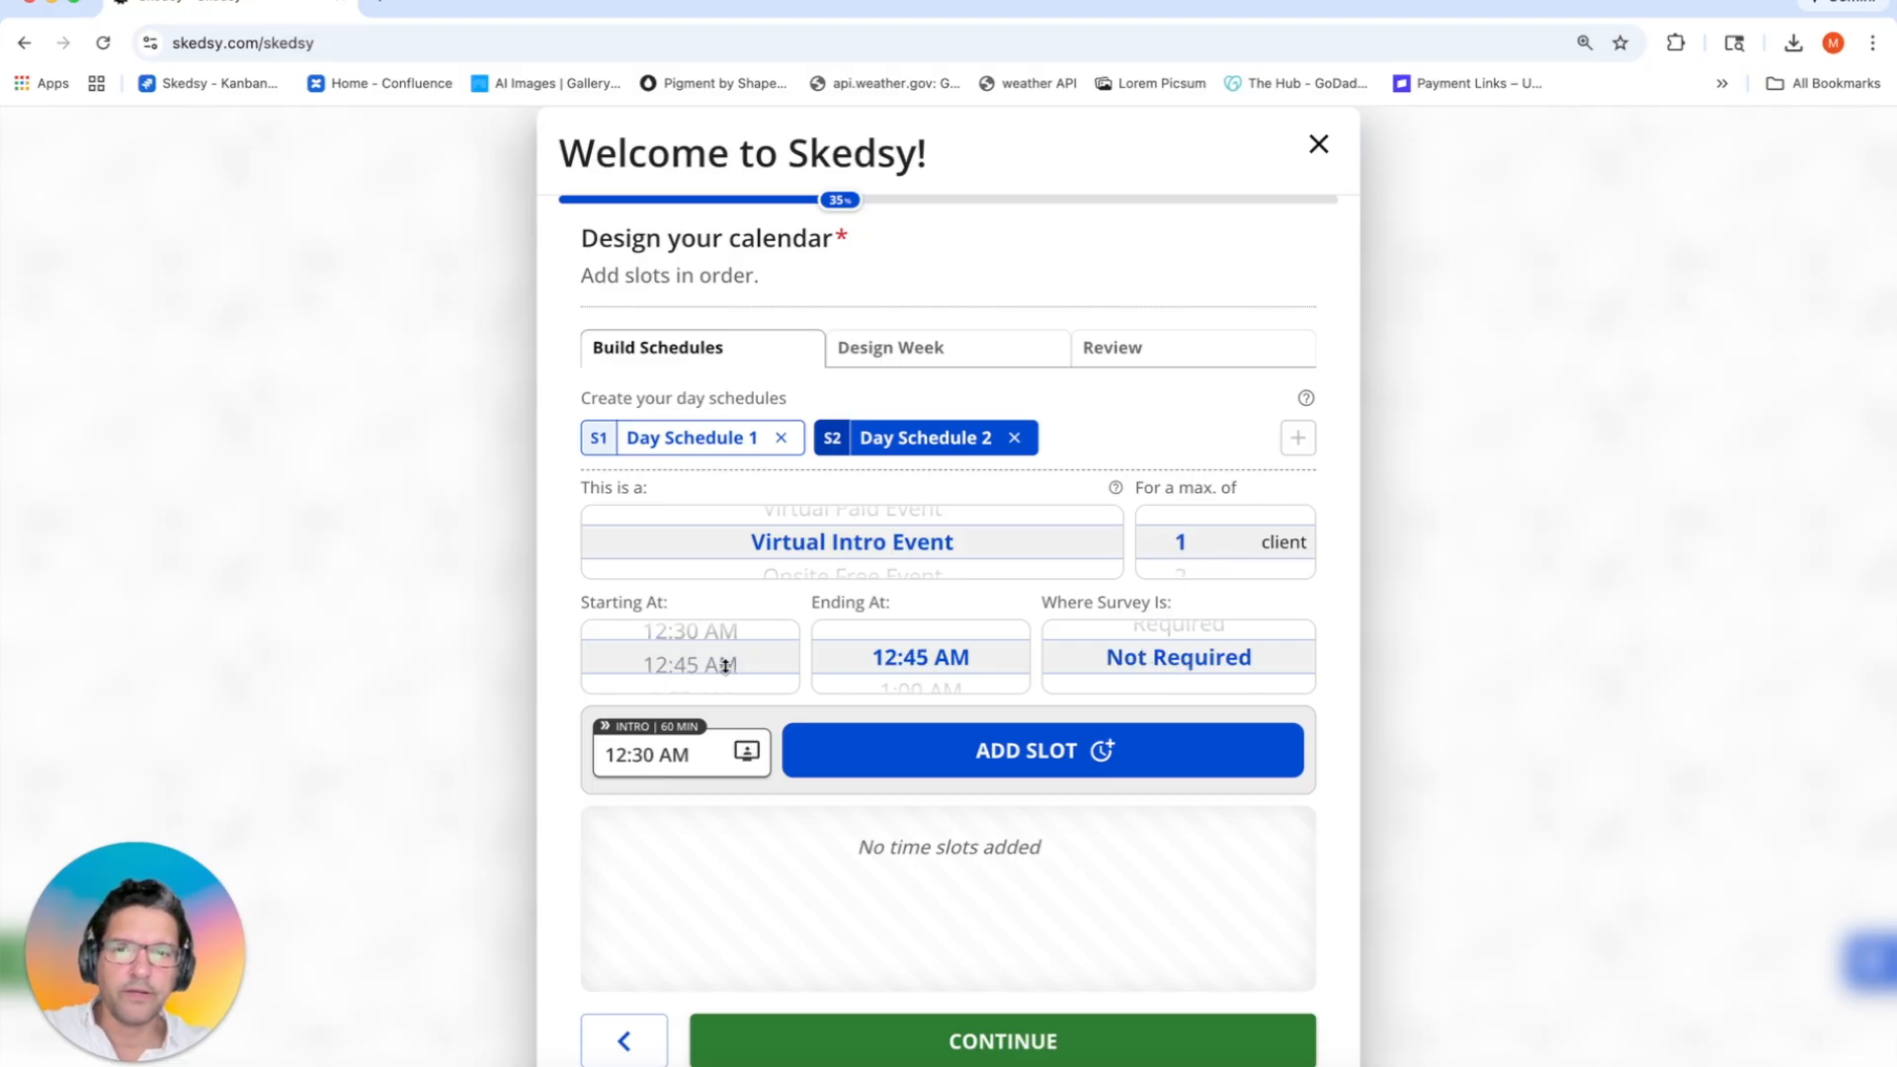
pyautogui.scroll(-10, 727, 661)
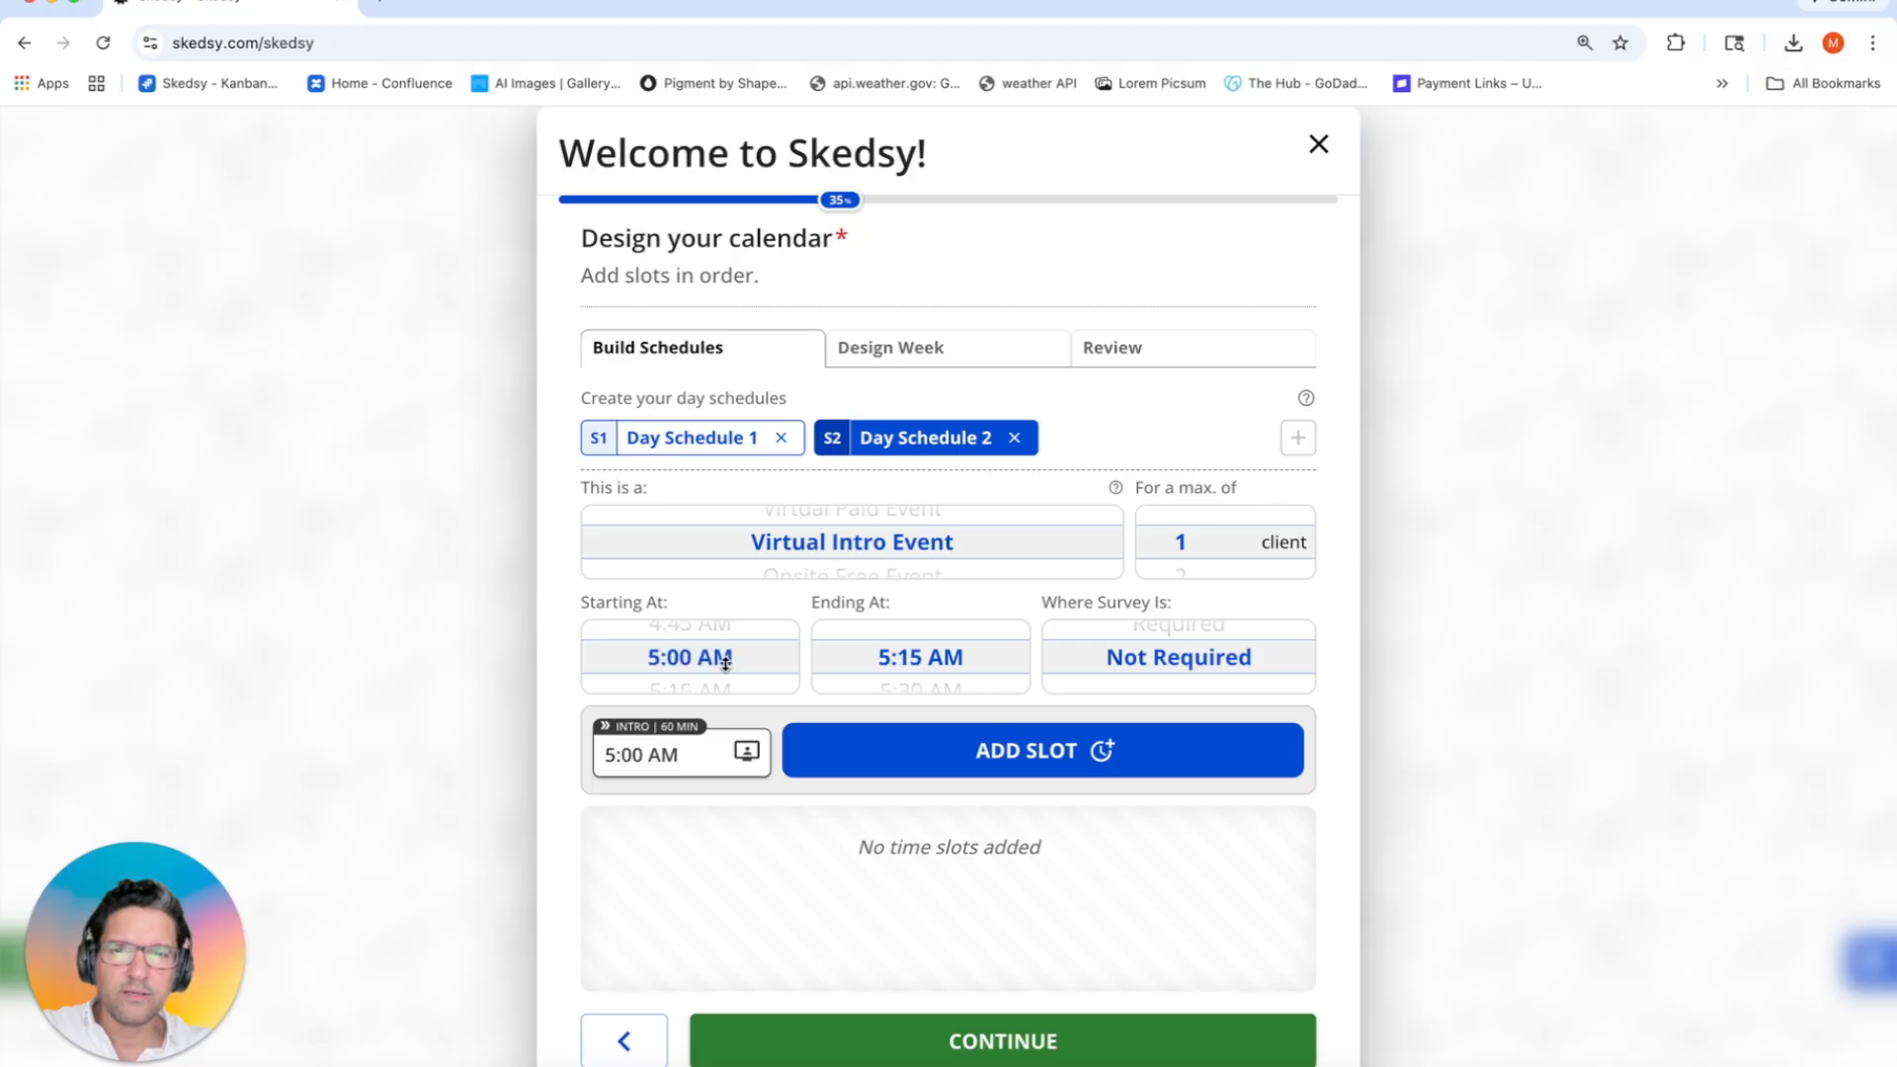
pyautogui.scroll(1, 726, 661)
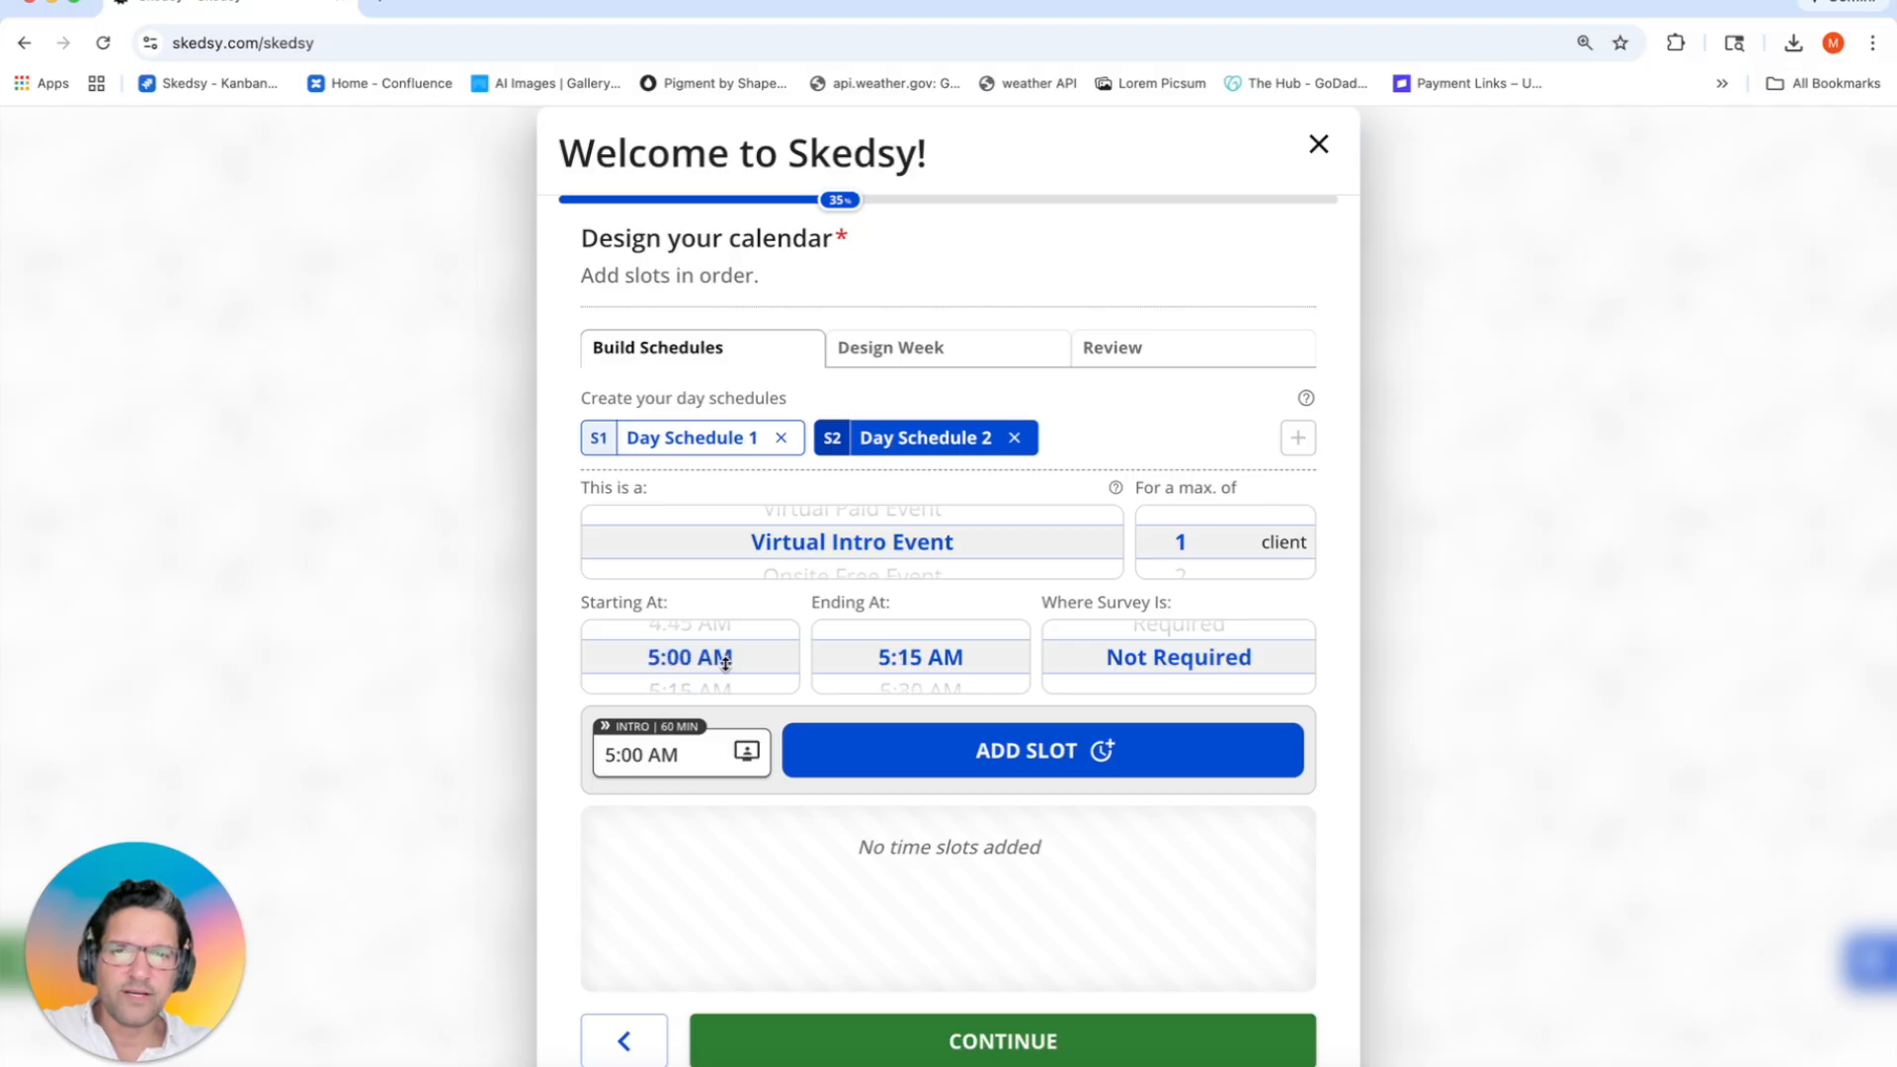
pyautogui.click(919, 756)
pyautogui.click(919, 756)
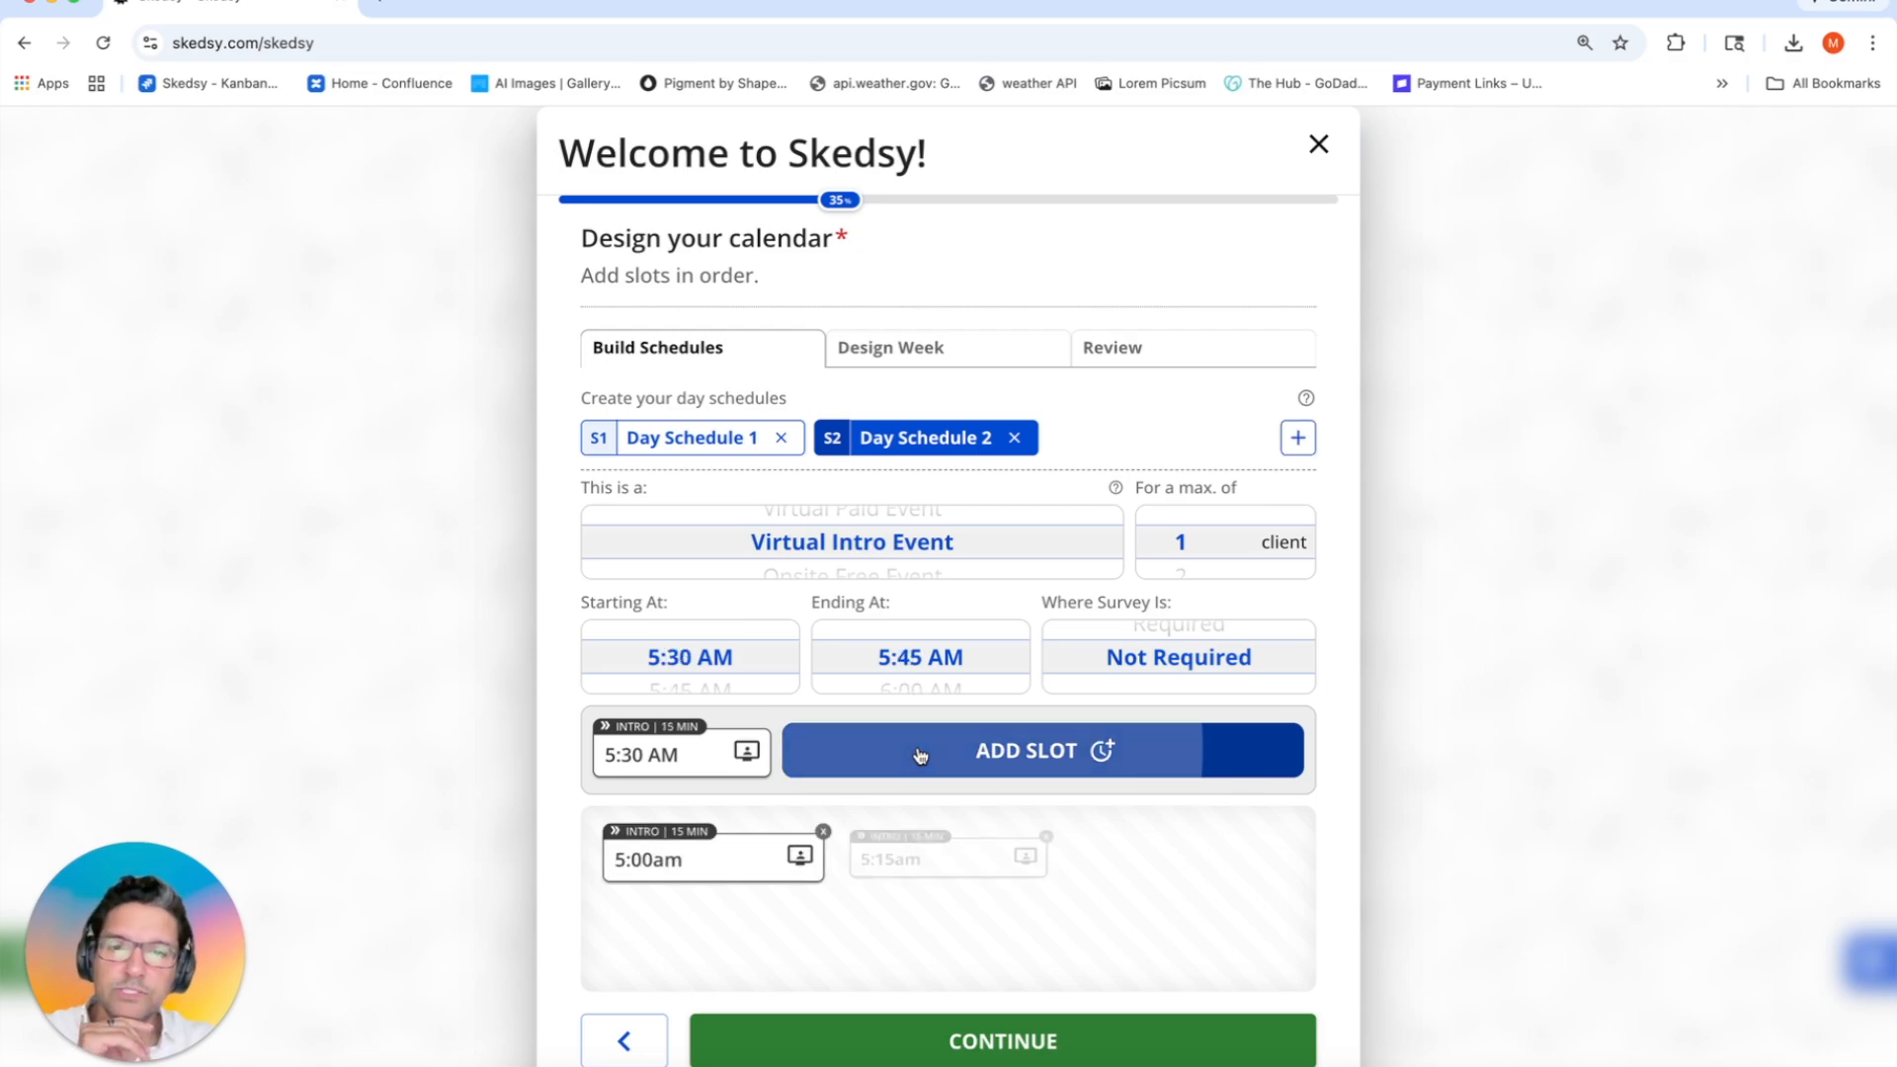
pyautogui.click(919, 756)
pyautogui.click(919, 756)
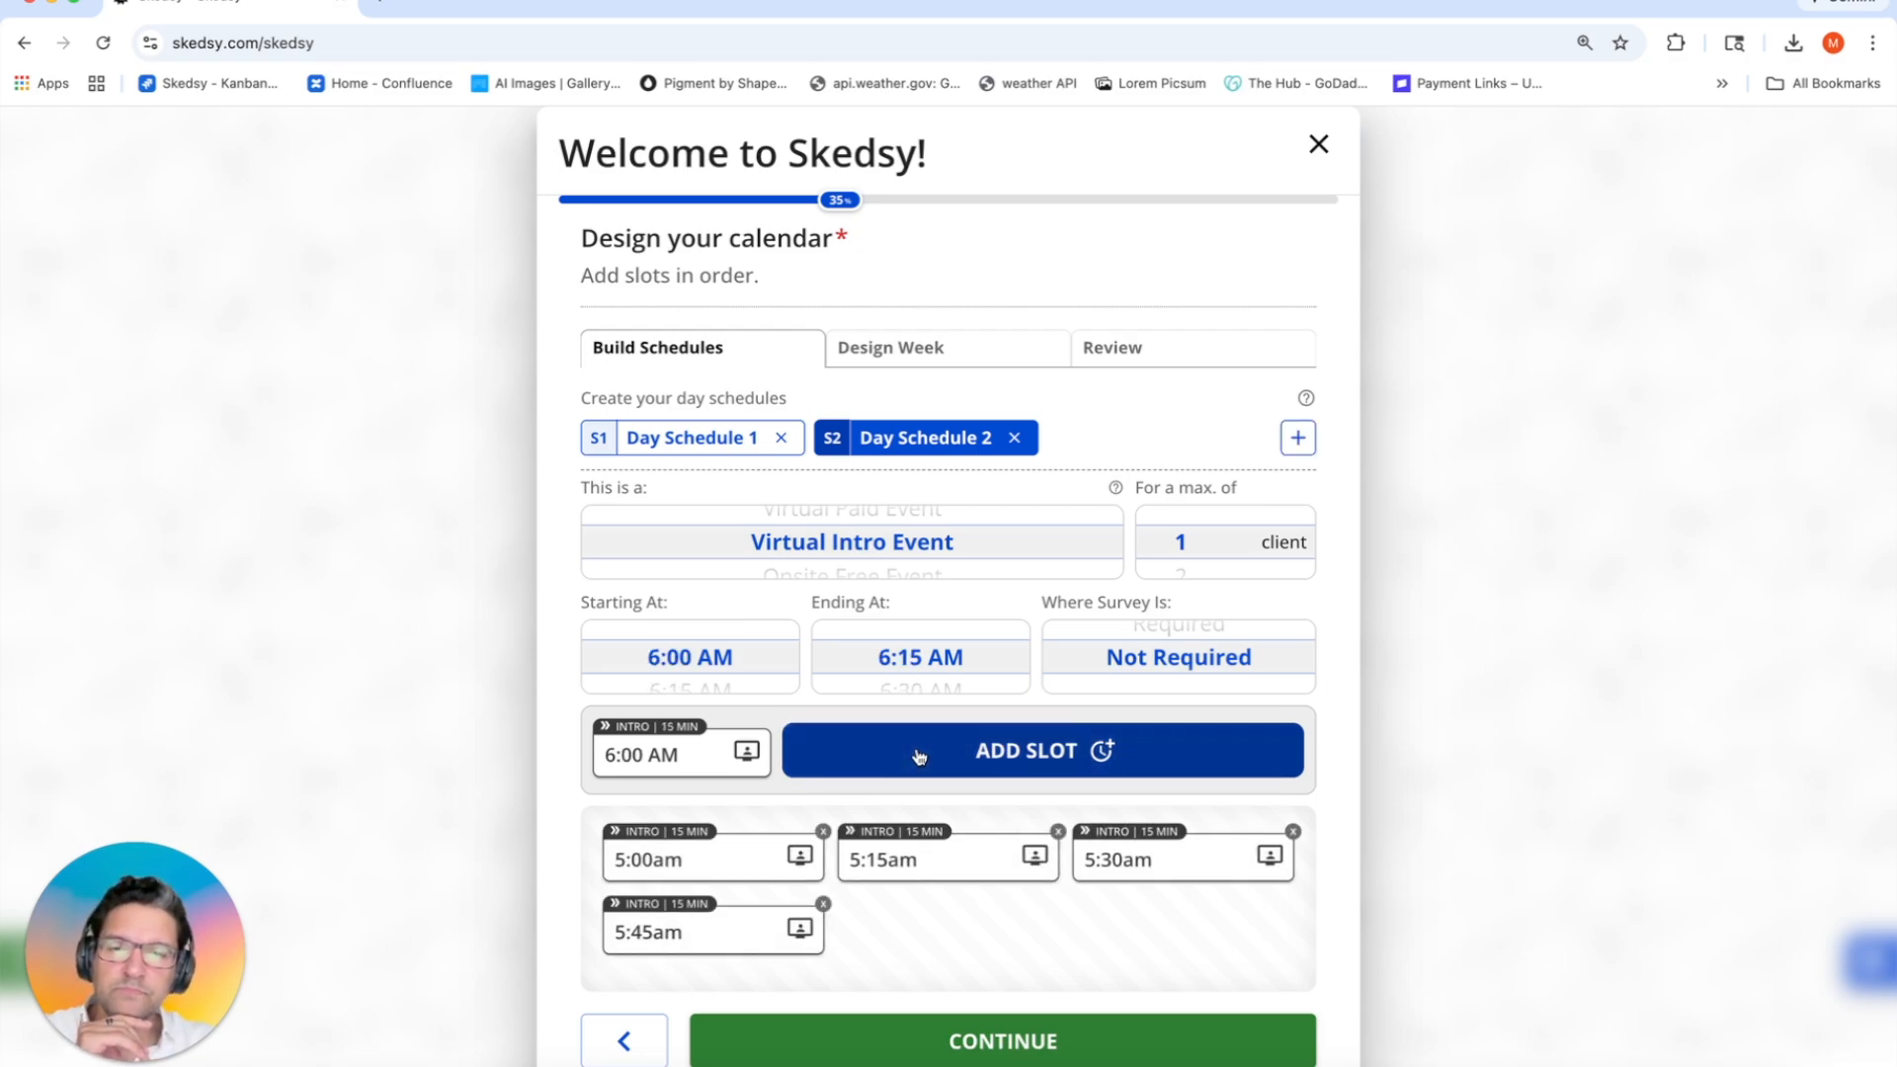
# Step: Add 60-minute Virtual + Onsite Paid slots for 20 clients at 7:00 and 8:00am
pyautogui.scroll(-1, 717, 654)
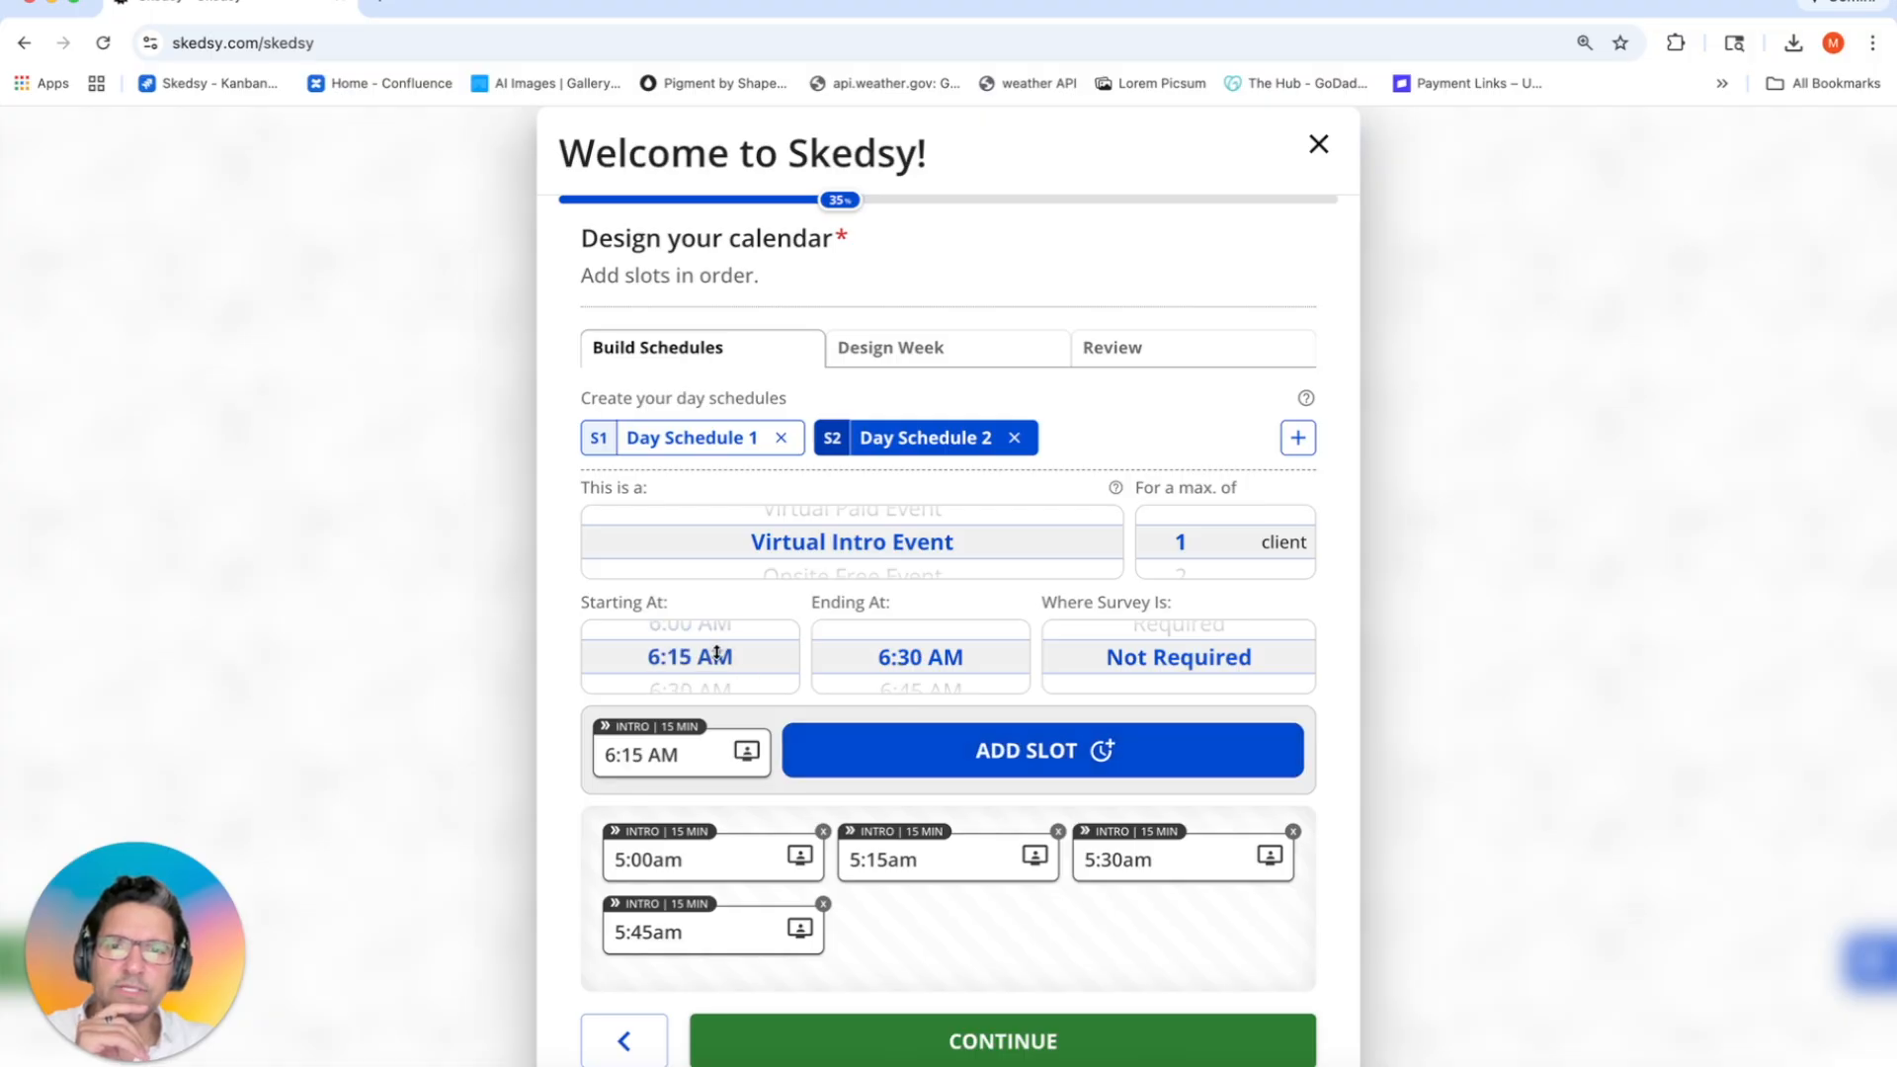
pyautogui.scroll(-3, 717, 654)
pyautogui.scroll(-2, 784, 562)
pyautogui.scroll(-2, 784, 561)
pyautogui.scroll(-1, 786, 564)
pyautogui.scroll(2, 787, 564)
pyautogui.scroll(-1, 788, 564)
pyautogui.scroll(-13, 1176, 549)
pyautogui.scroll(-3, 1213, 551)
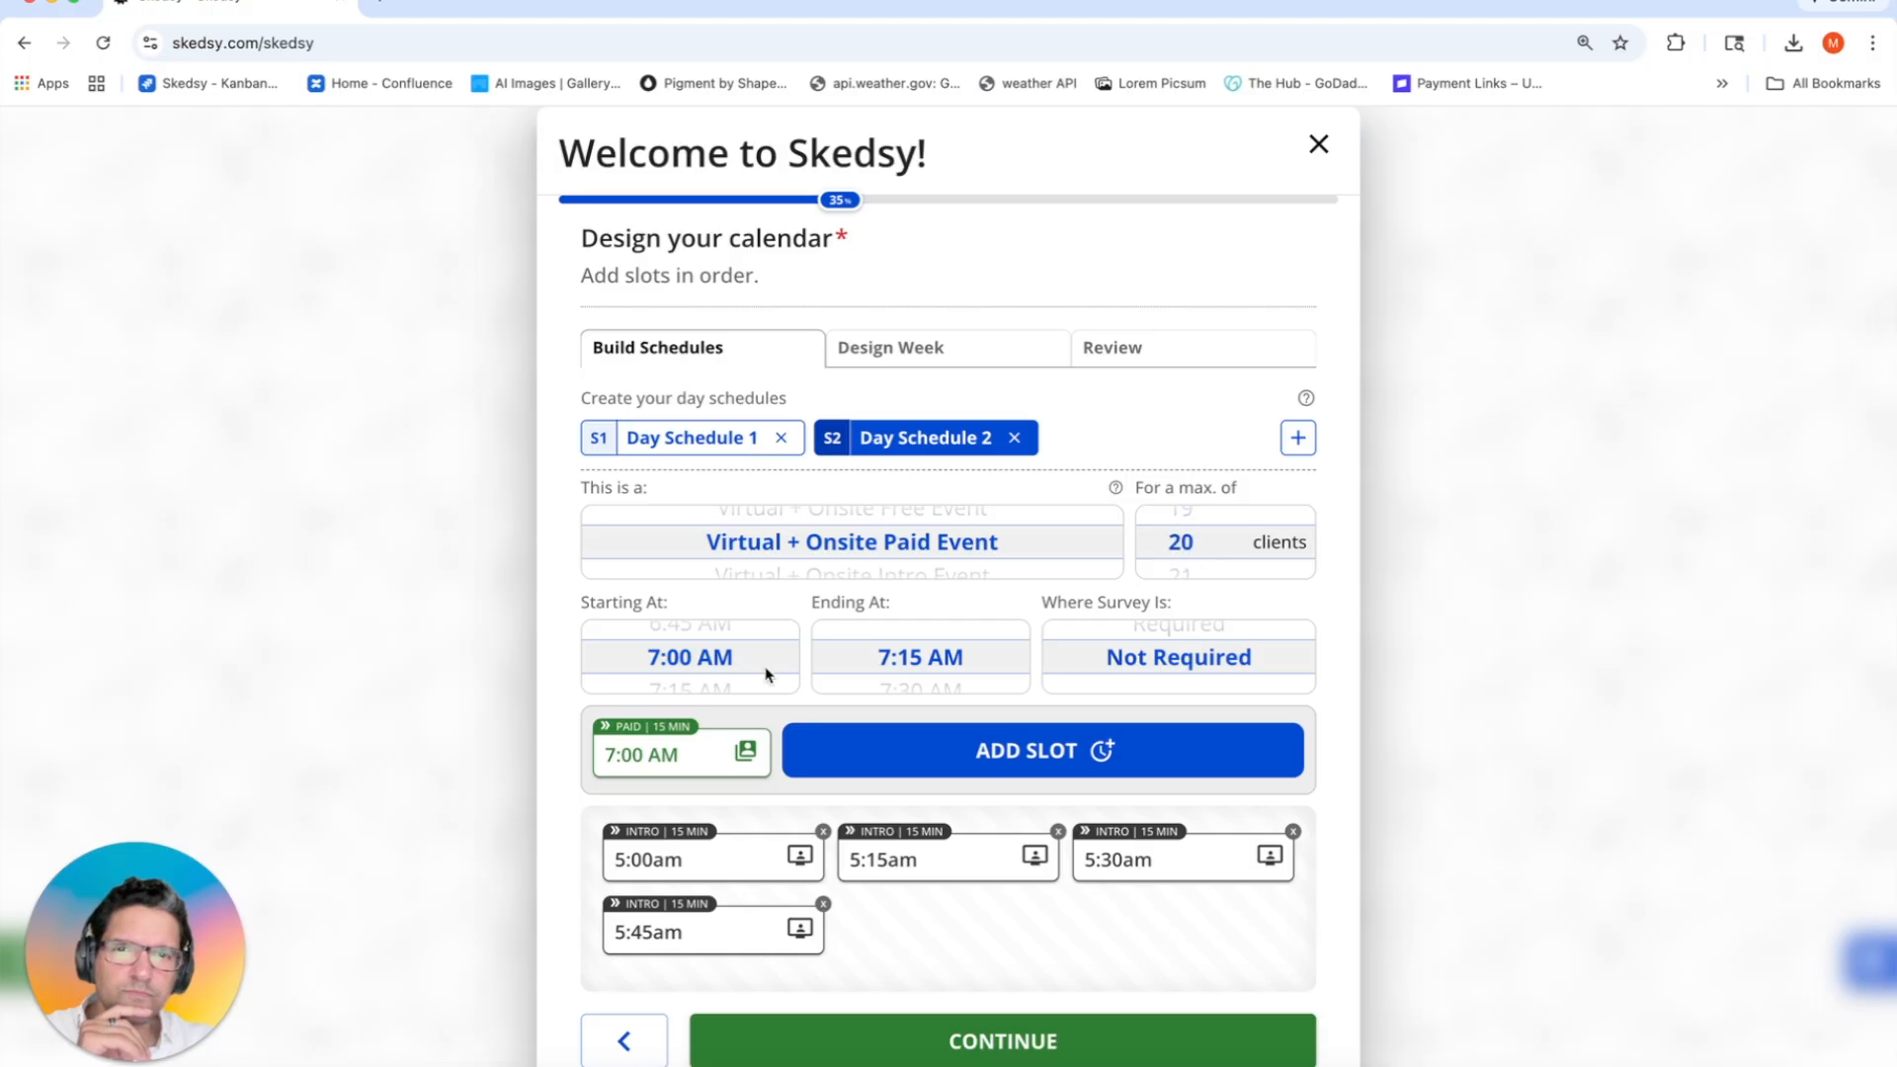
pyautogui.scroll(-3, 910, 656)
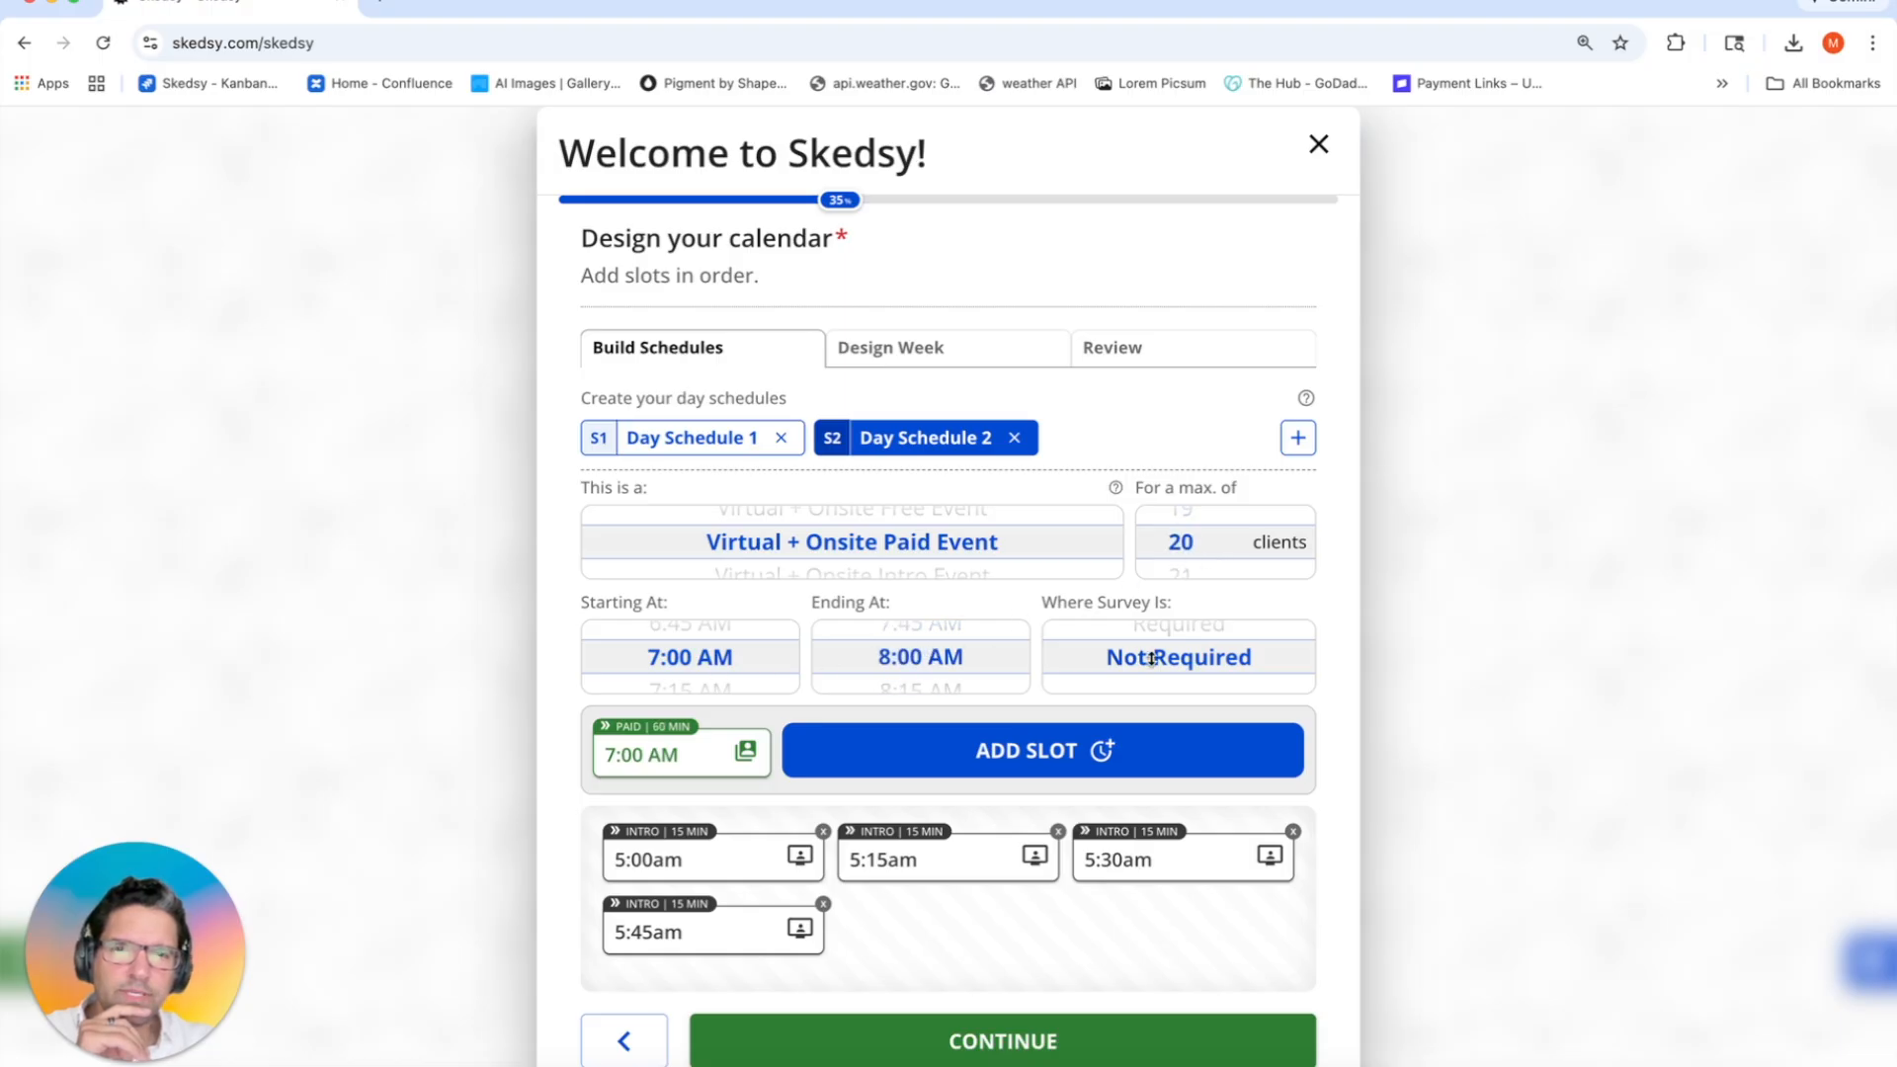
pyautogui.scroll(1, 1191, 655)
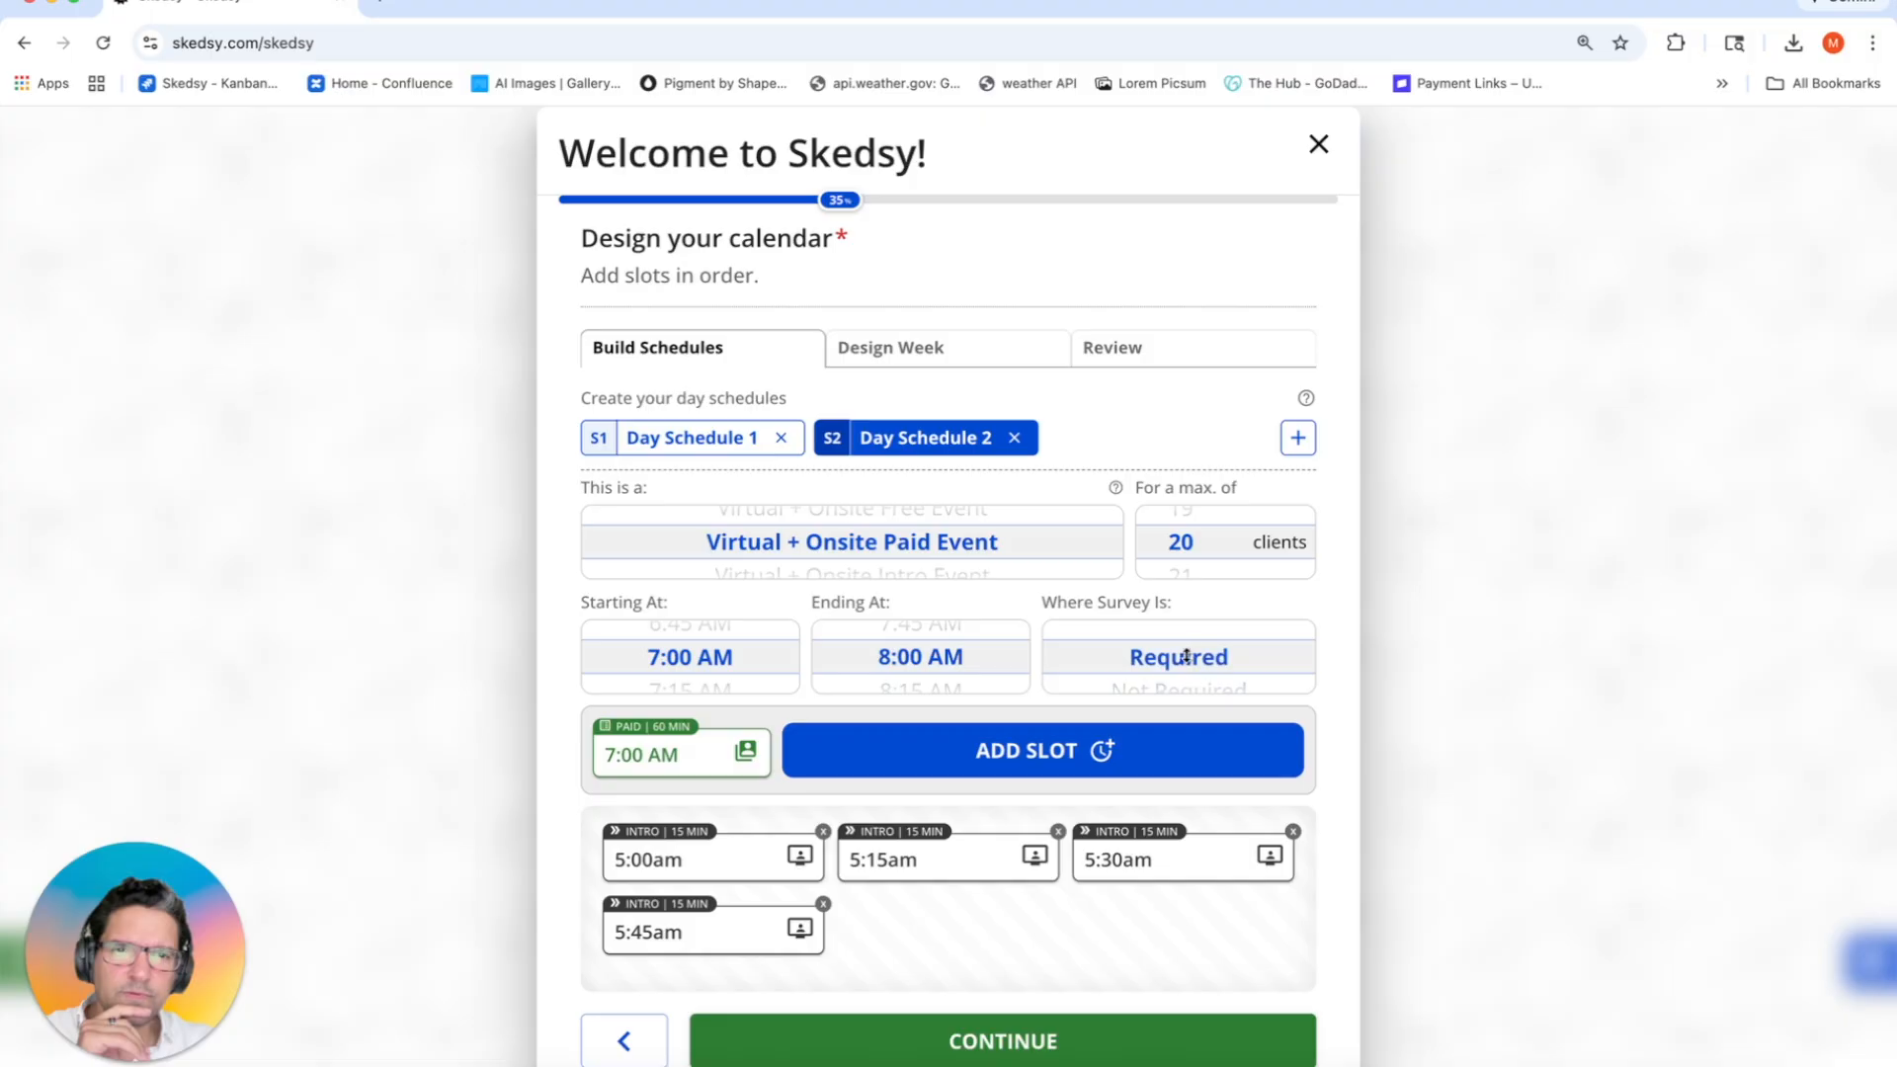
pyautogui.click(1030, 754)
pyautogui.click(1029, 754)
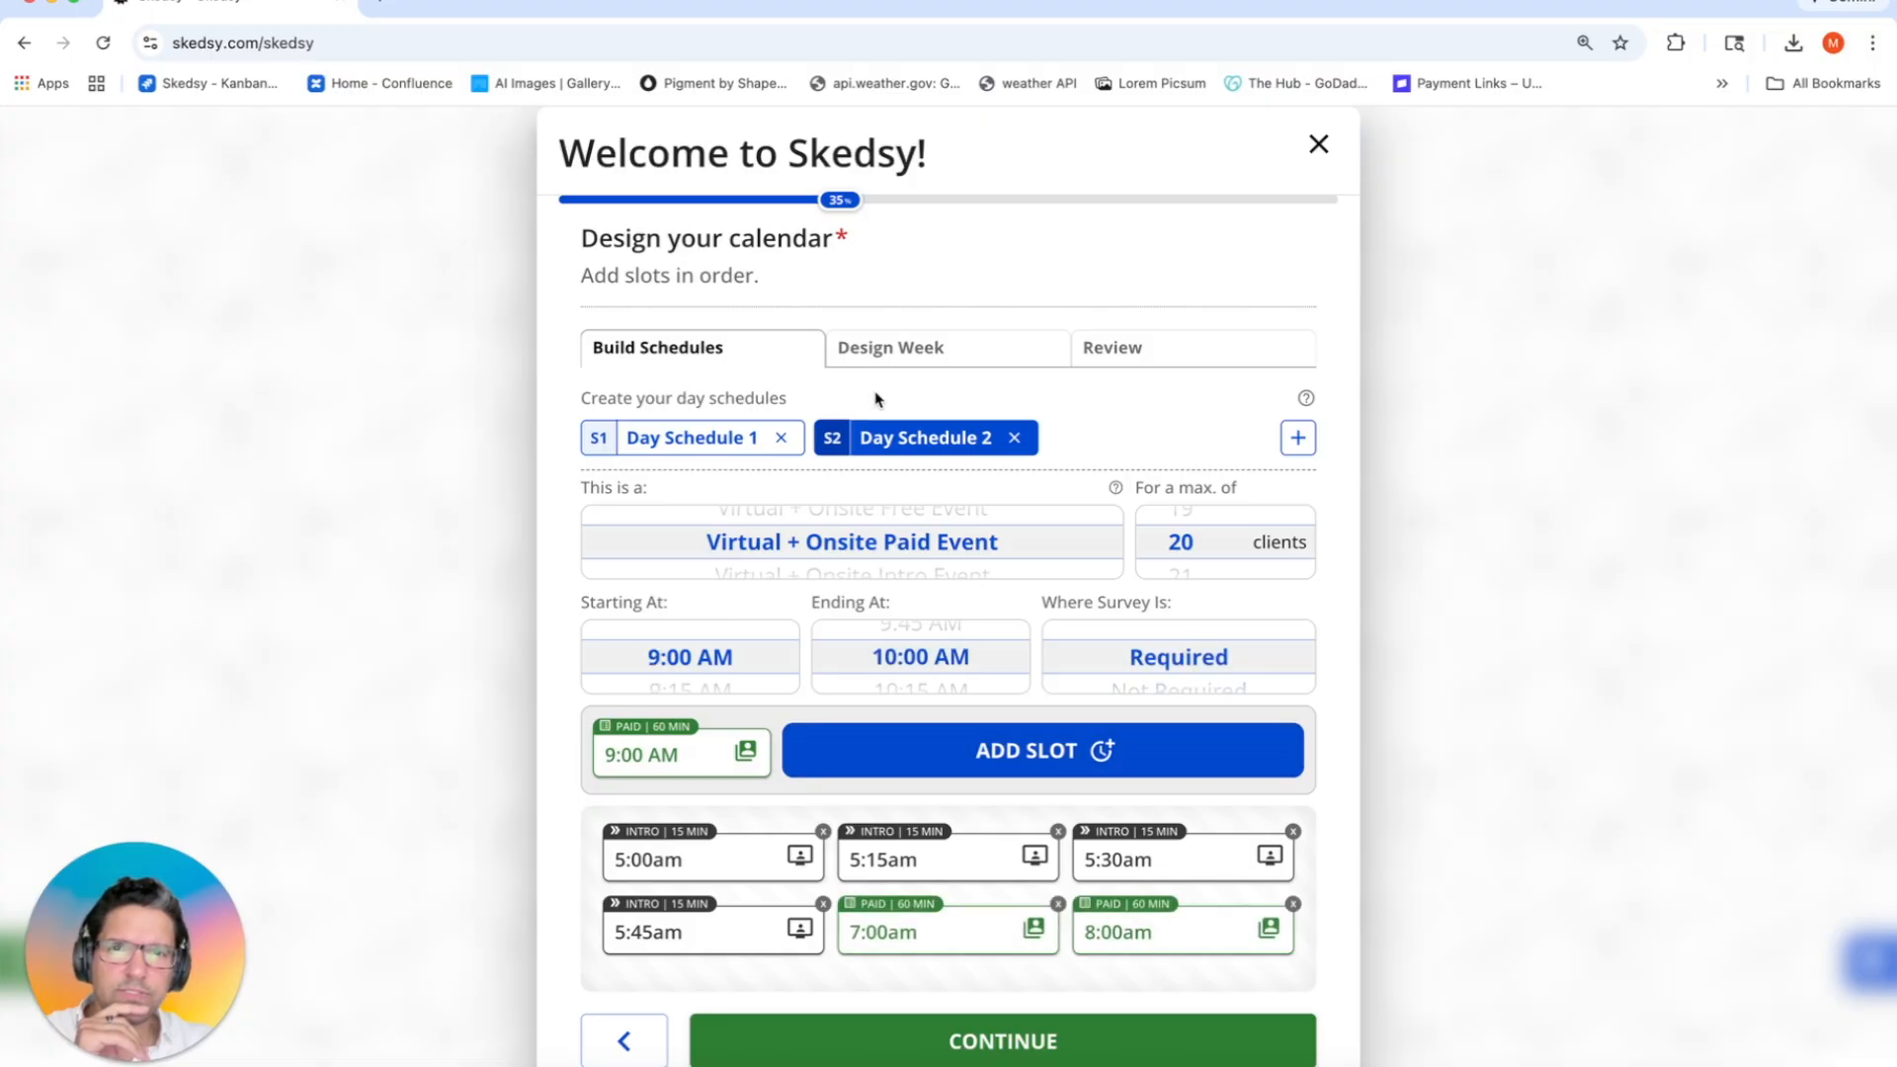
pyautogui.click(909, 353)
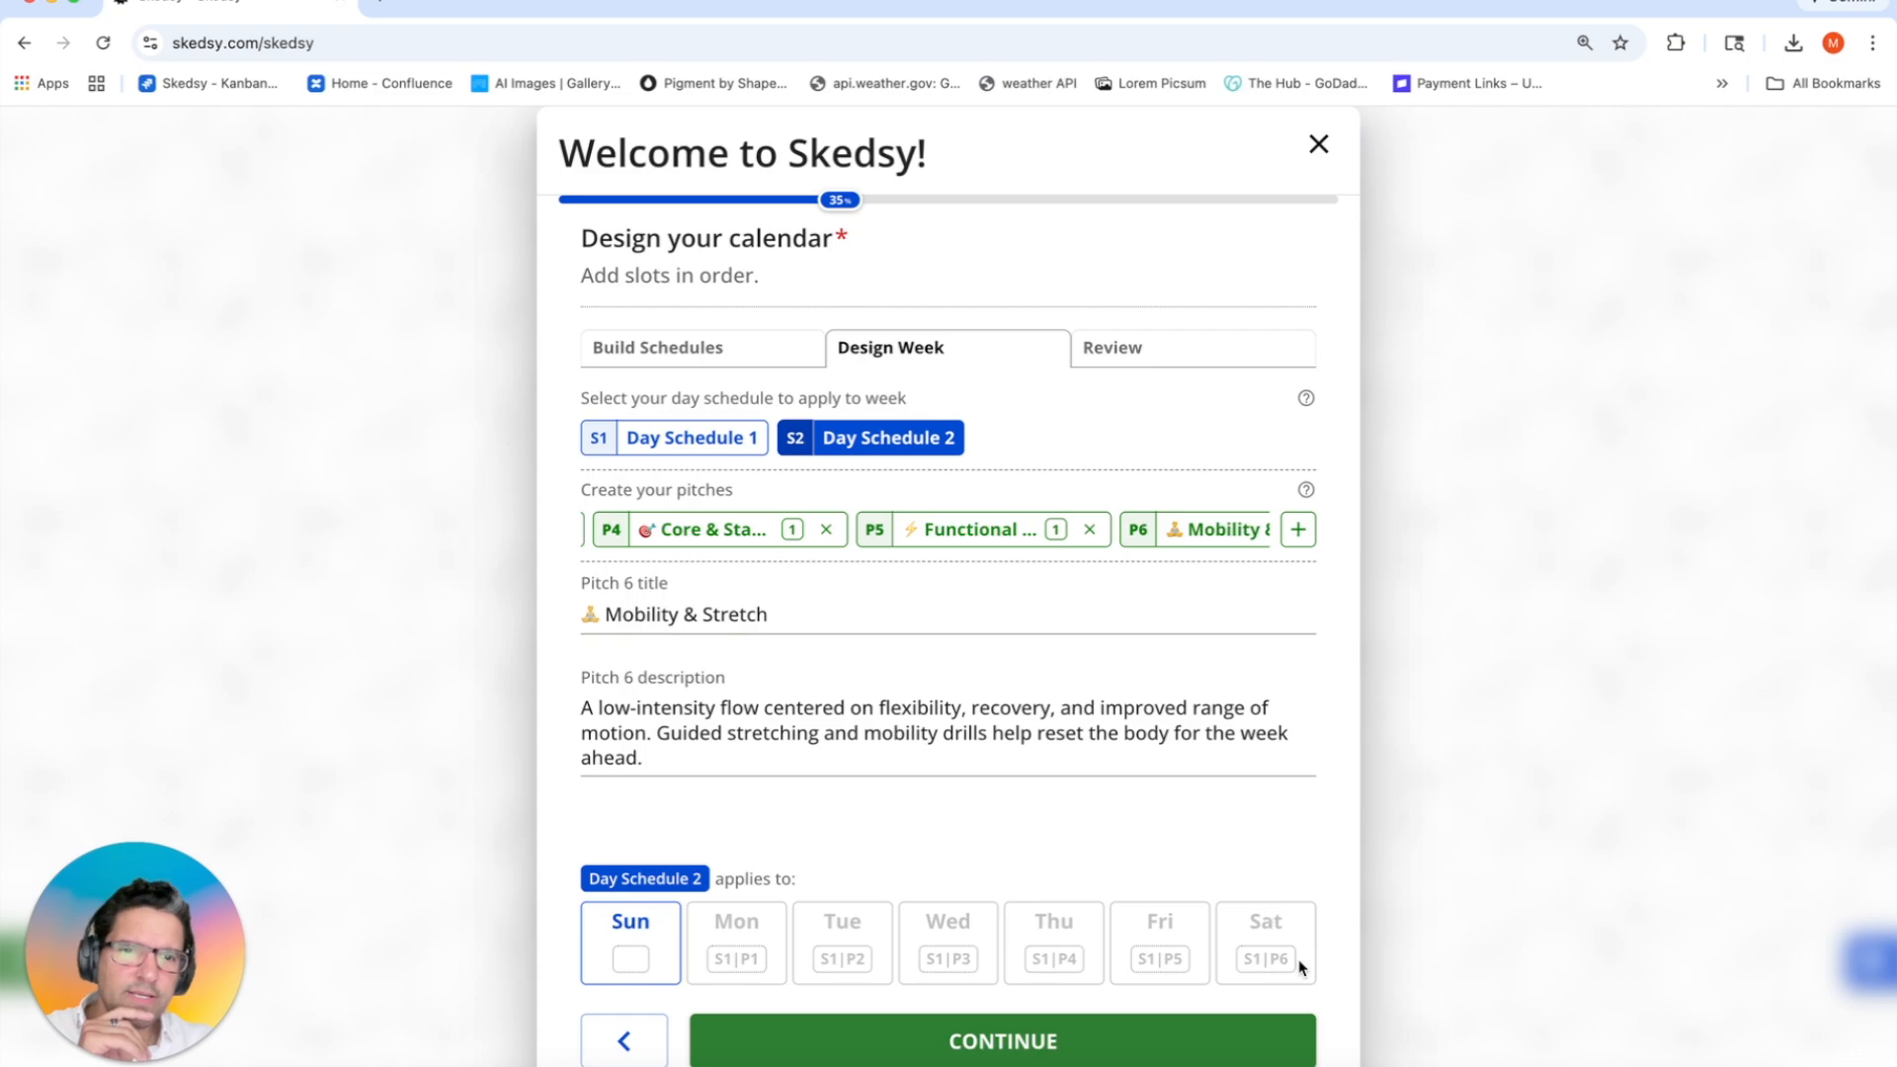
# Step: Move Saturday from Day Schedule 1 to Day Schedule 2 with the Mobility & Stretch pitch
pyautogui.click(634, 444)
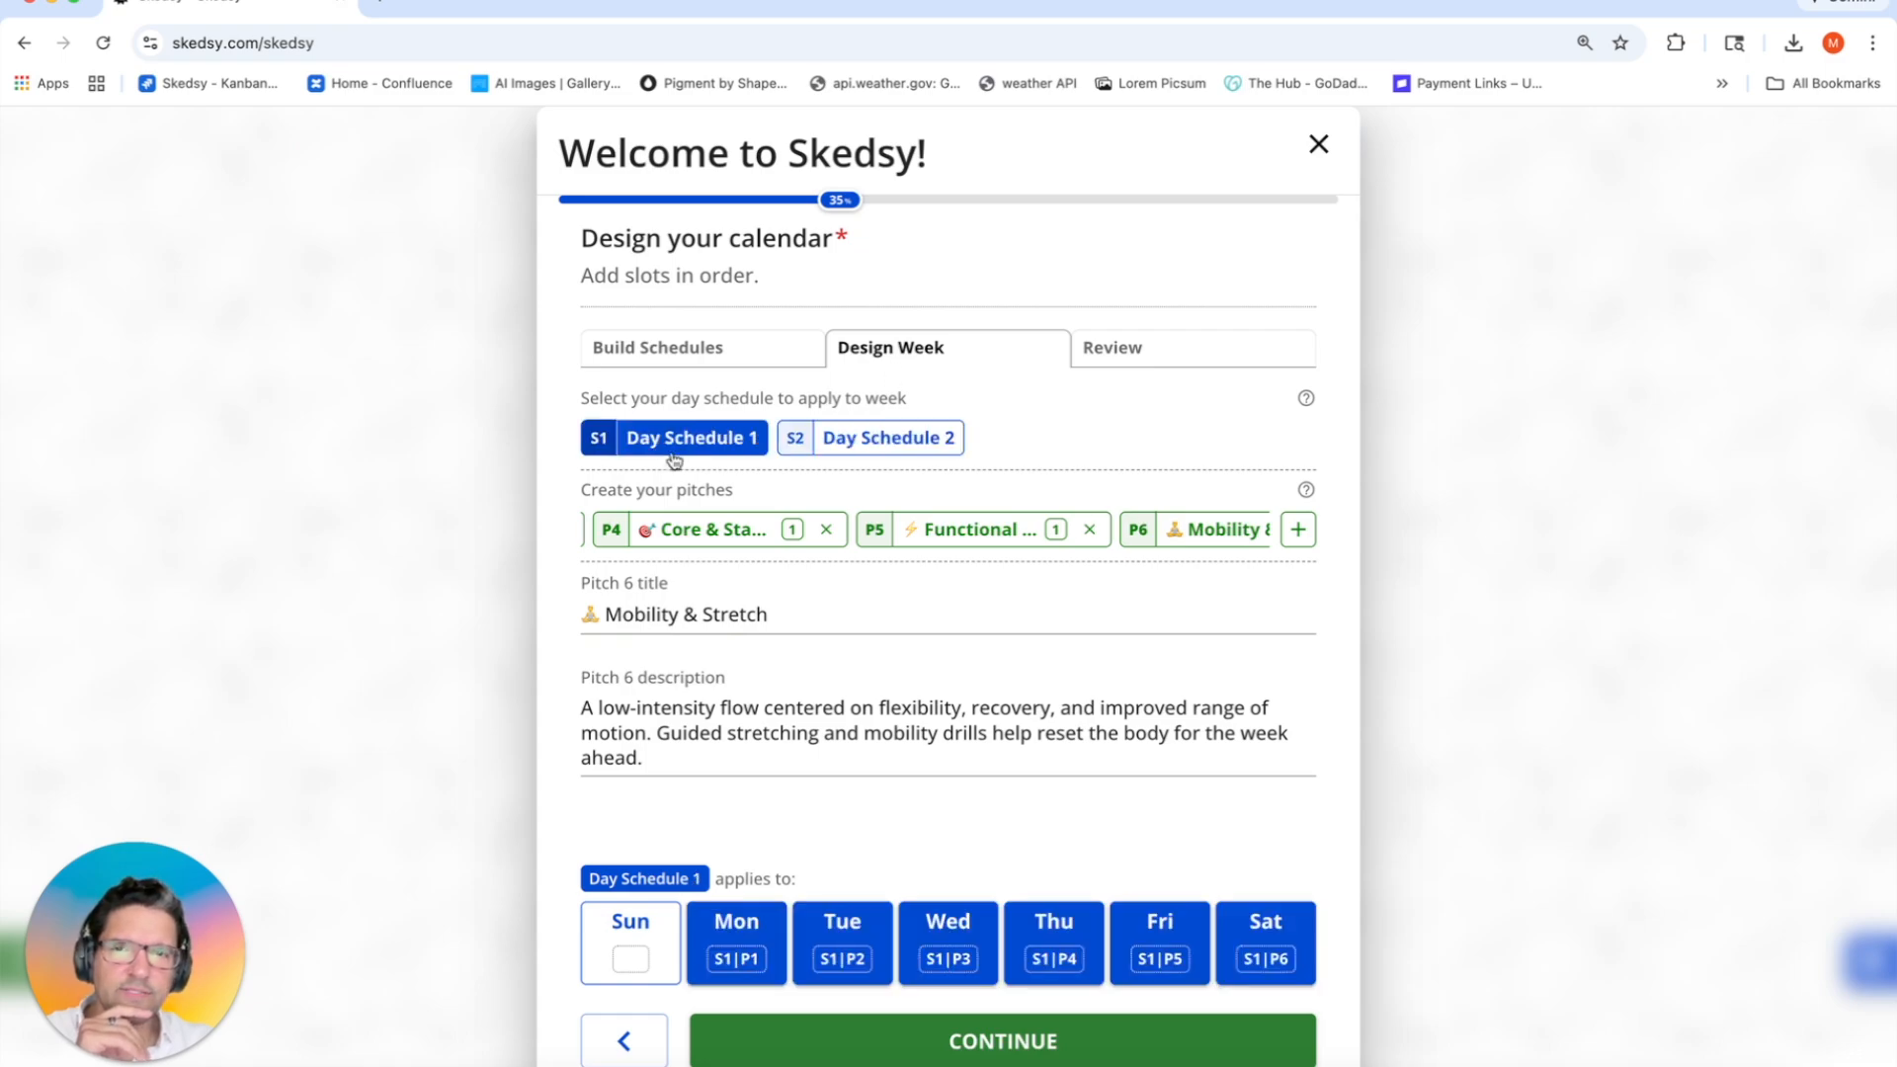
pyautogui.click(1288, 940)
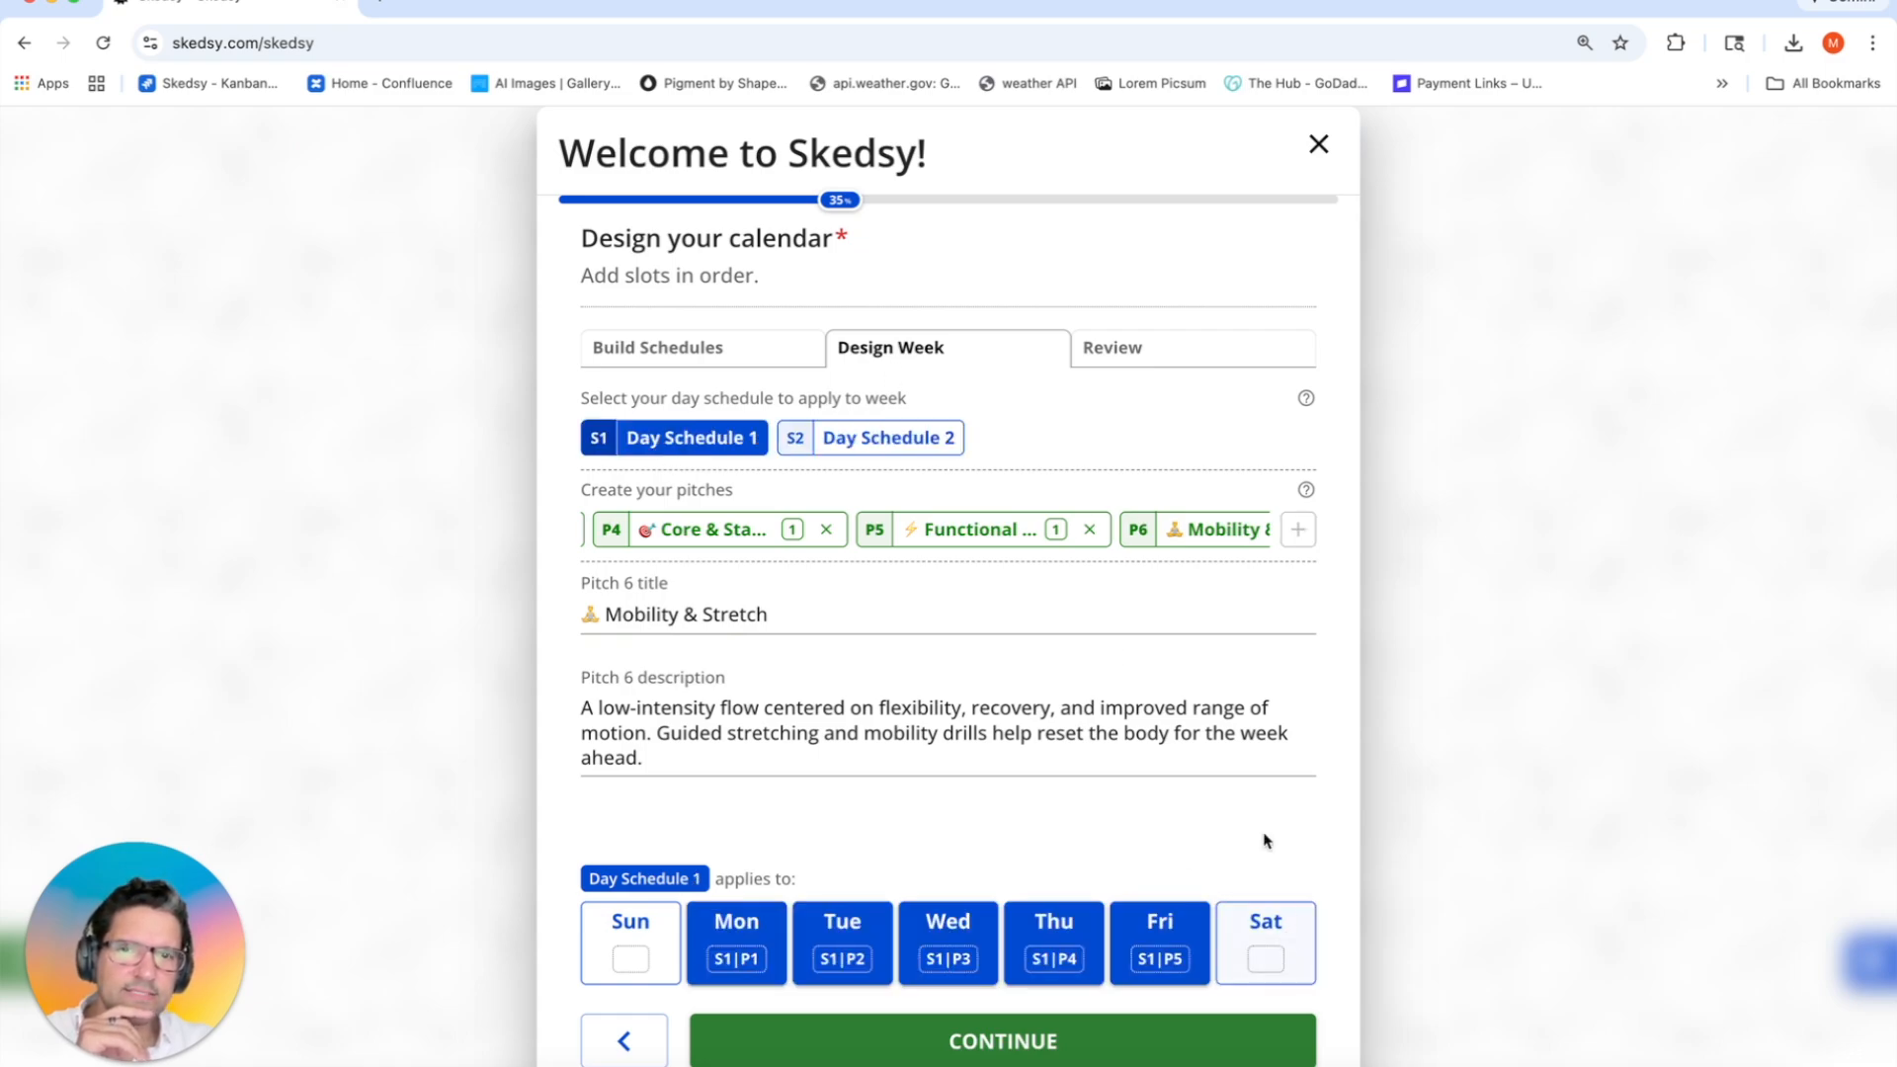
pyautogui.click(851, 445)
pyautogui.click(1289, 978)
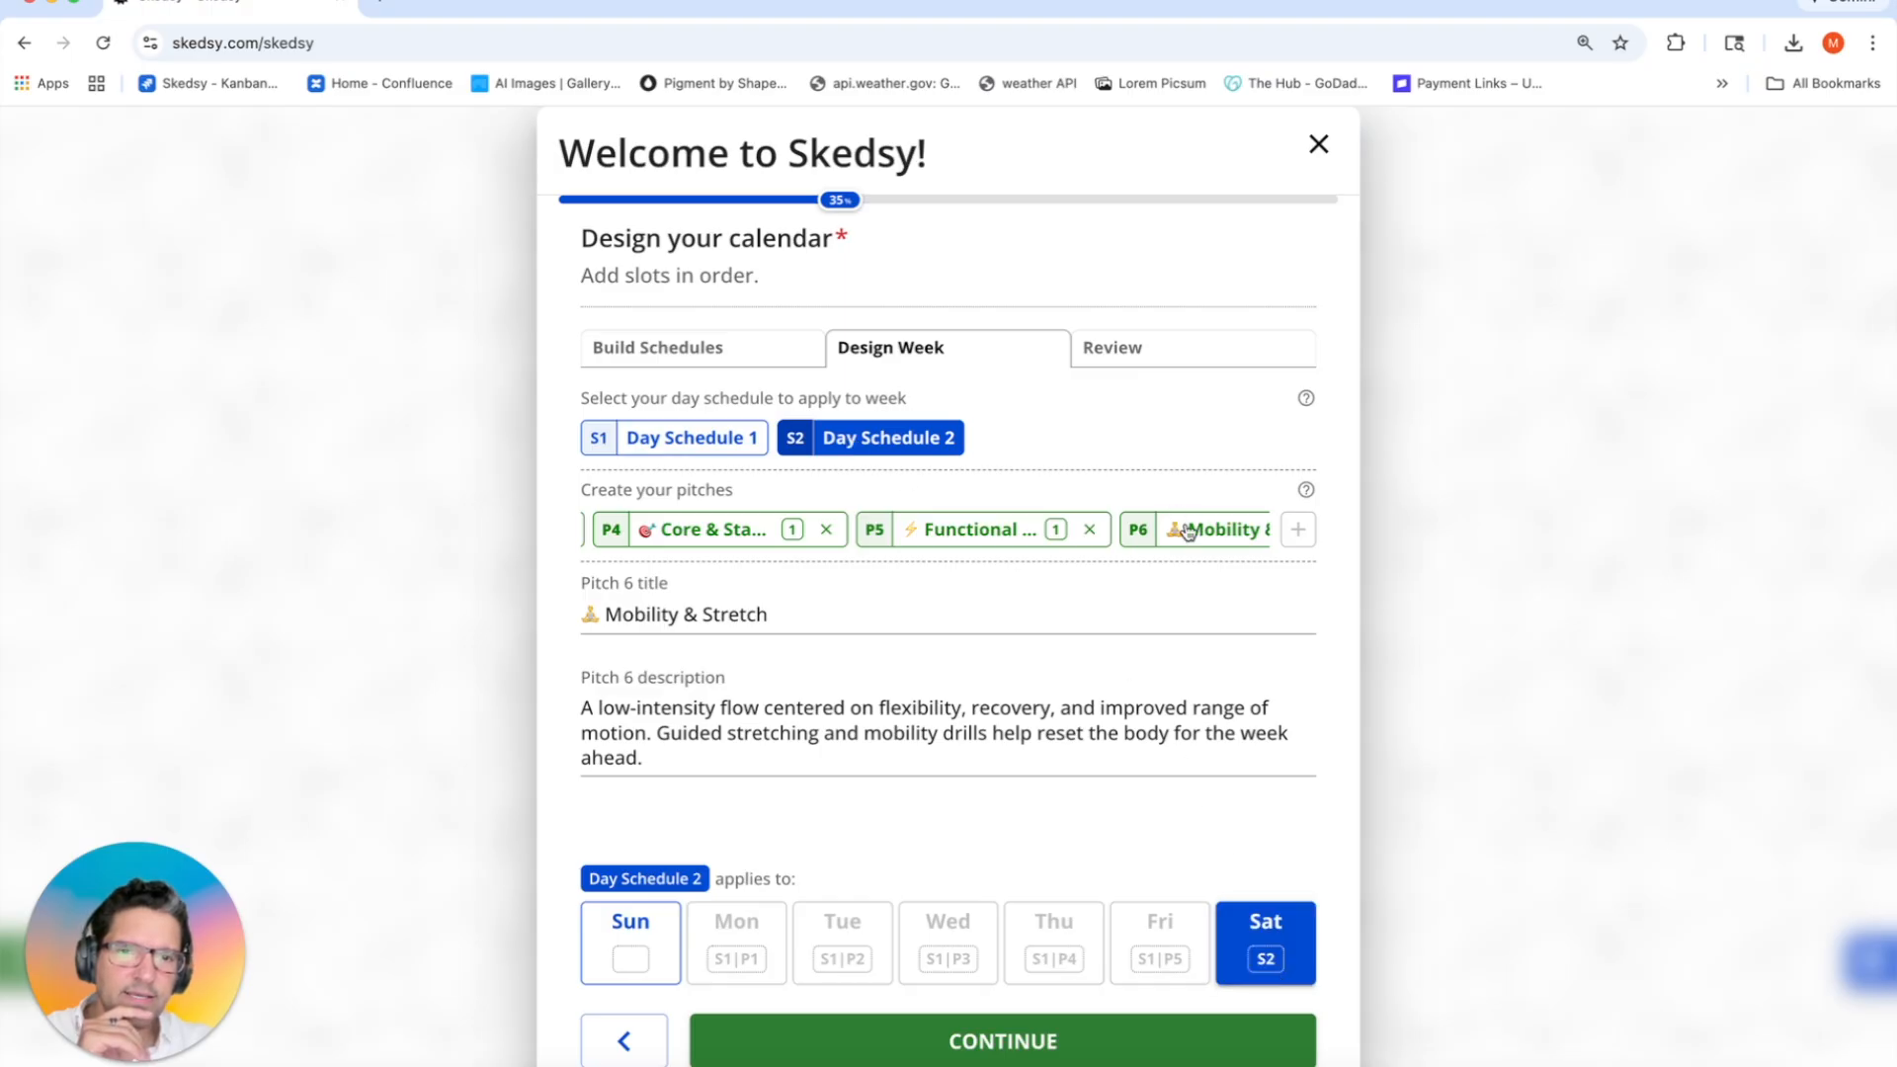
pyautogui.click(1187, 532)
pyautogui.click(1263, 946)
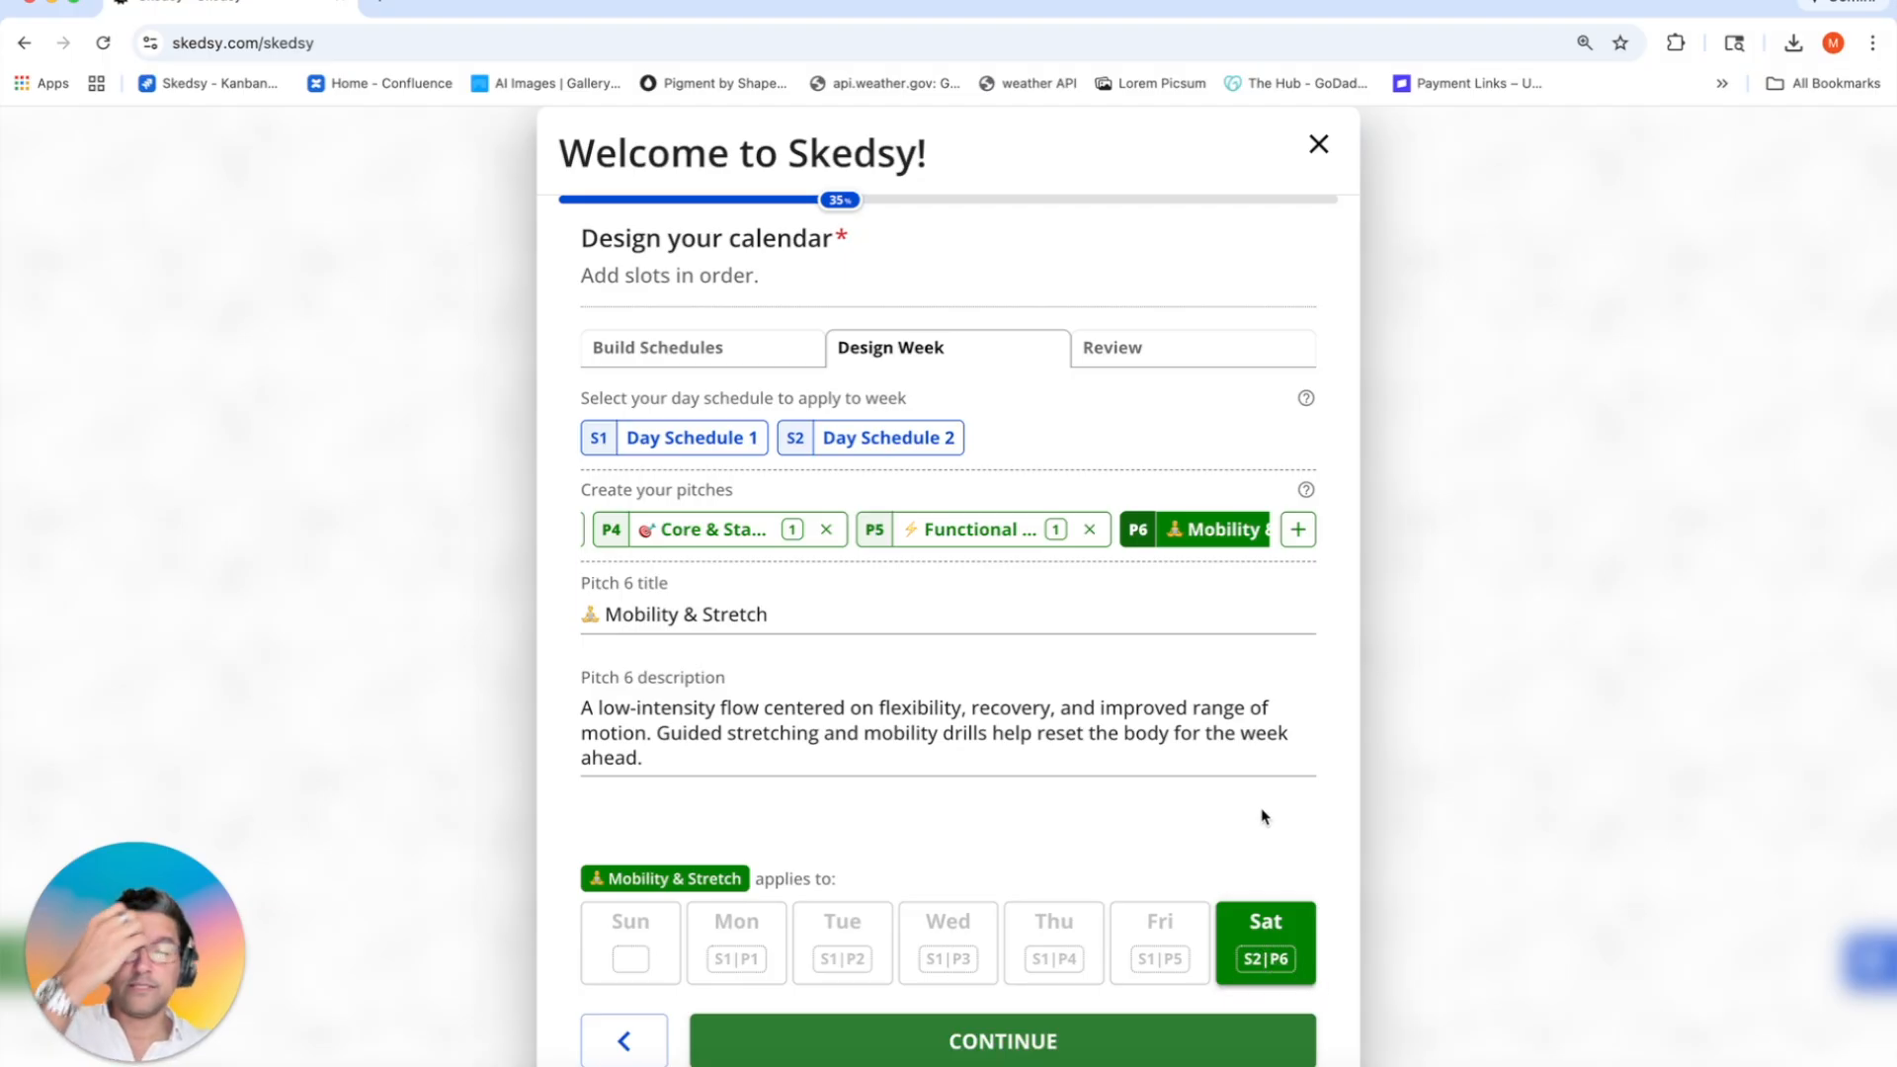
# Step: Review each day's pitch and time slots from Monday through Saturday
pyautogui.click(1160, 348)
pyautogui.click(743, 442)
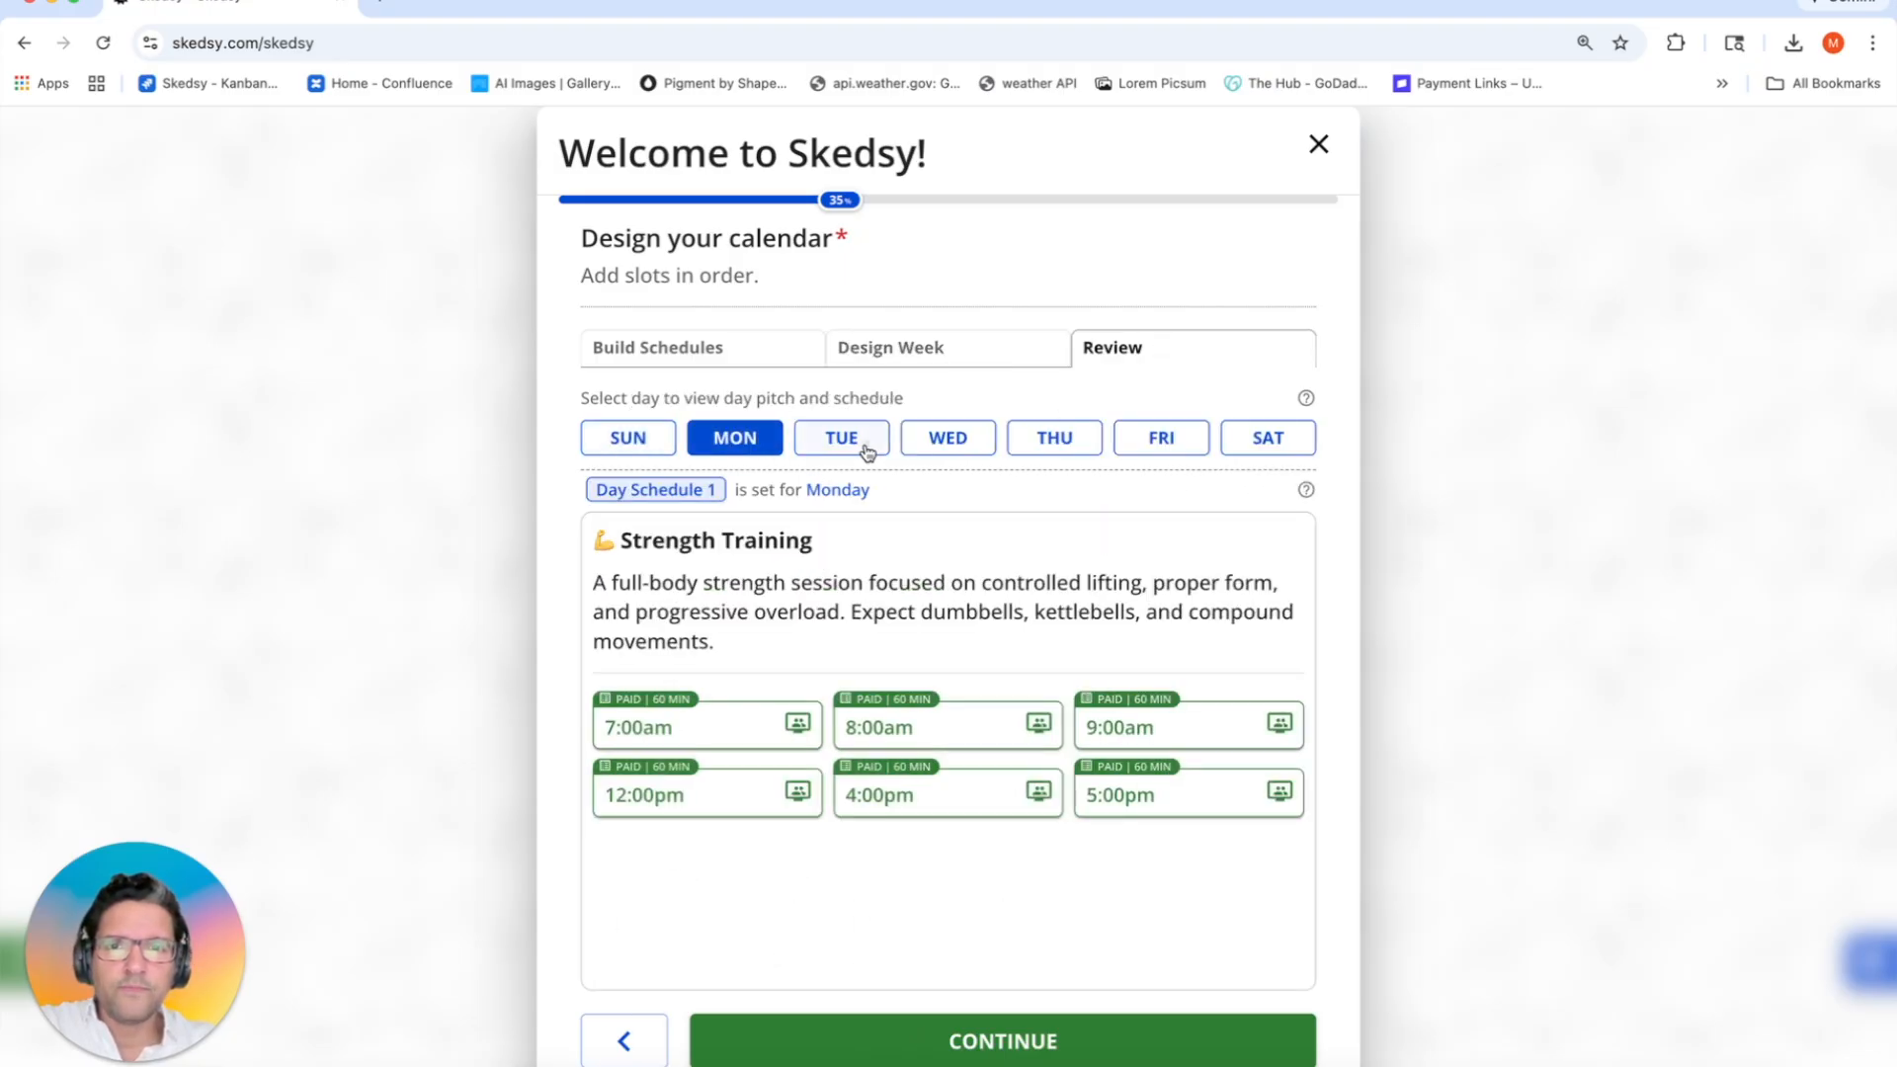
pyautogui.click(866, 449)
pyautogui.click(933, 444)
pyautogui.click(1047, 444)
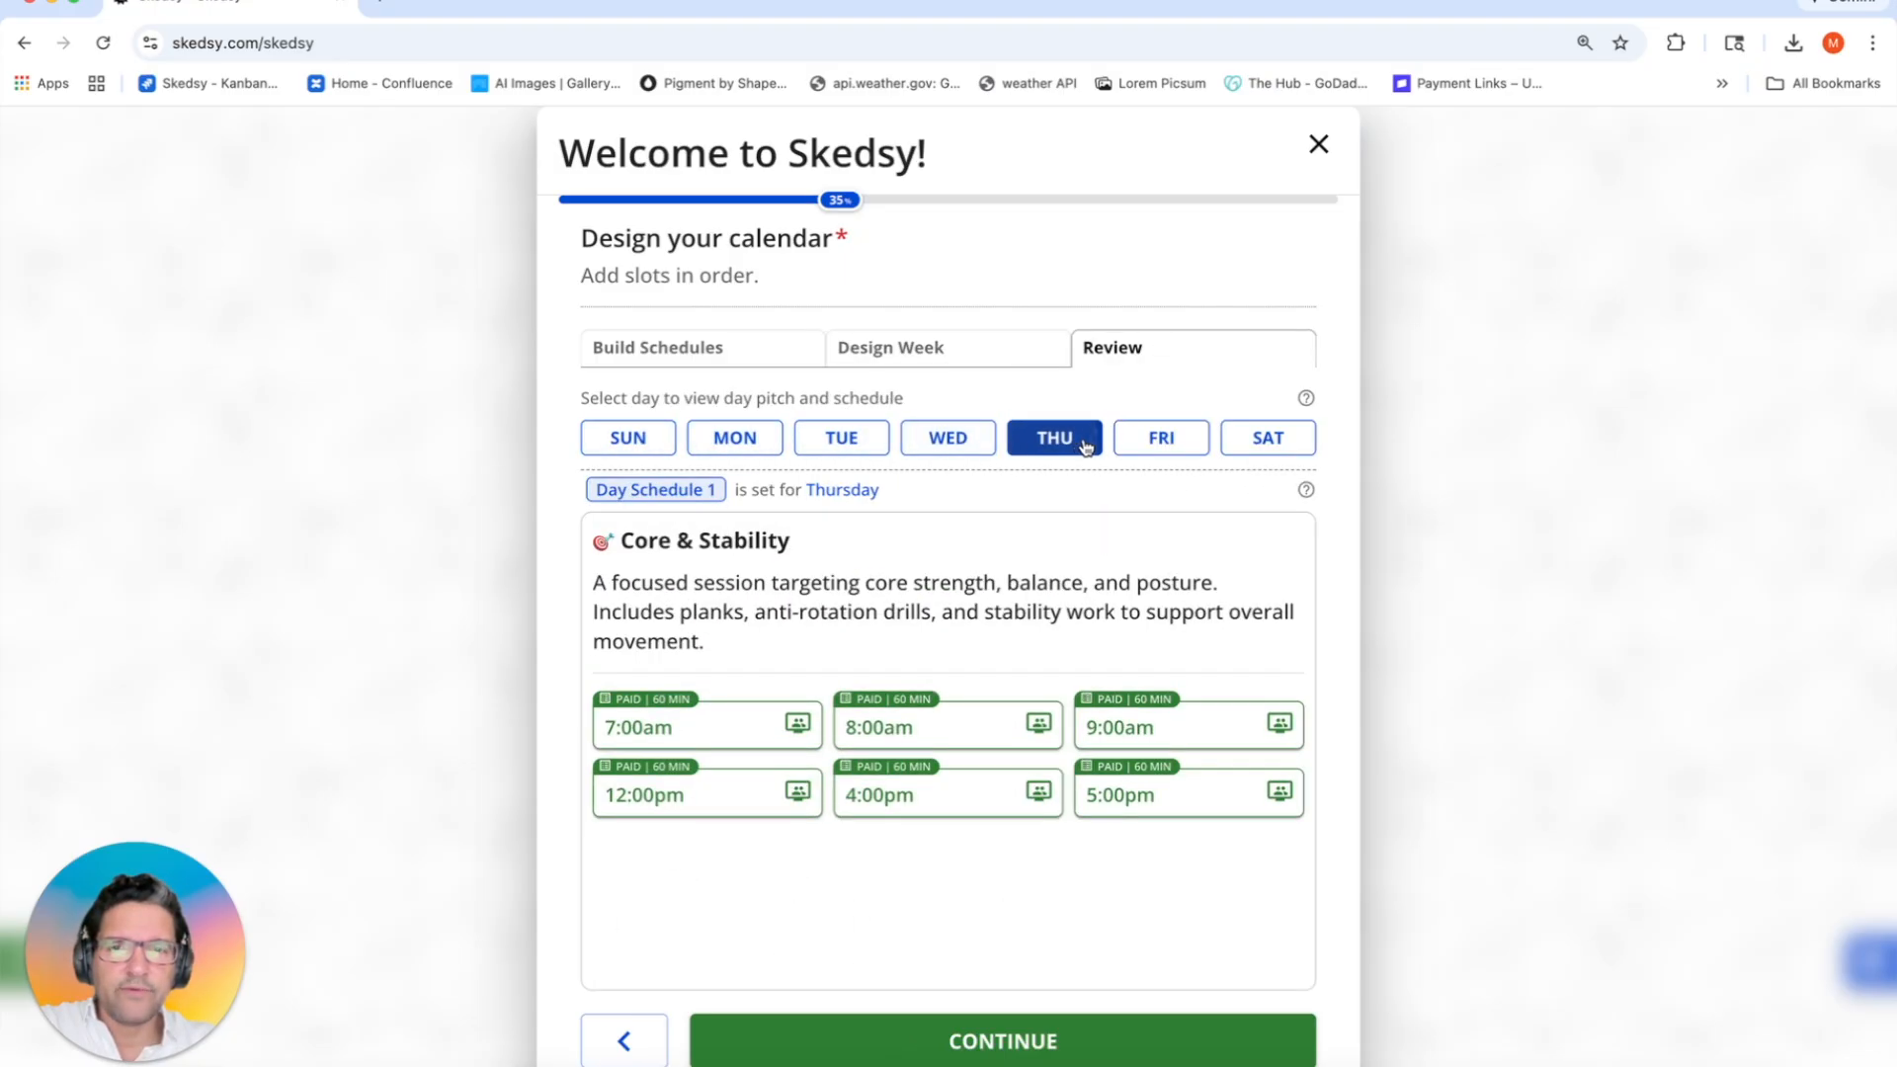
pyautogui.click(1161, 447)
pyautogui.click(1272, 442)
# Step: Compare Friday's Functional Circuit slots with Thursday and Saturday's Mobility & Stretch, then finish the calendar
pyautogui.click(1172, 449)
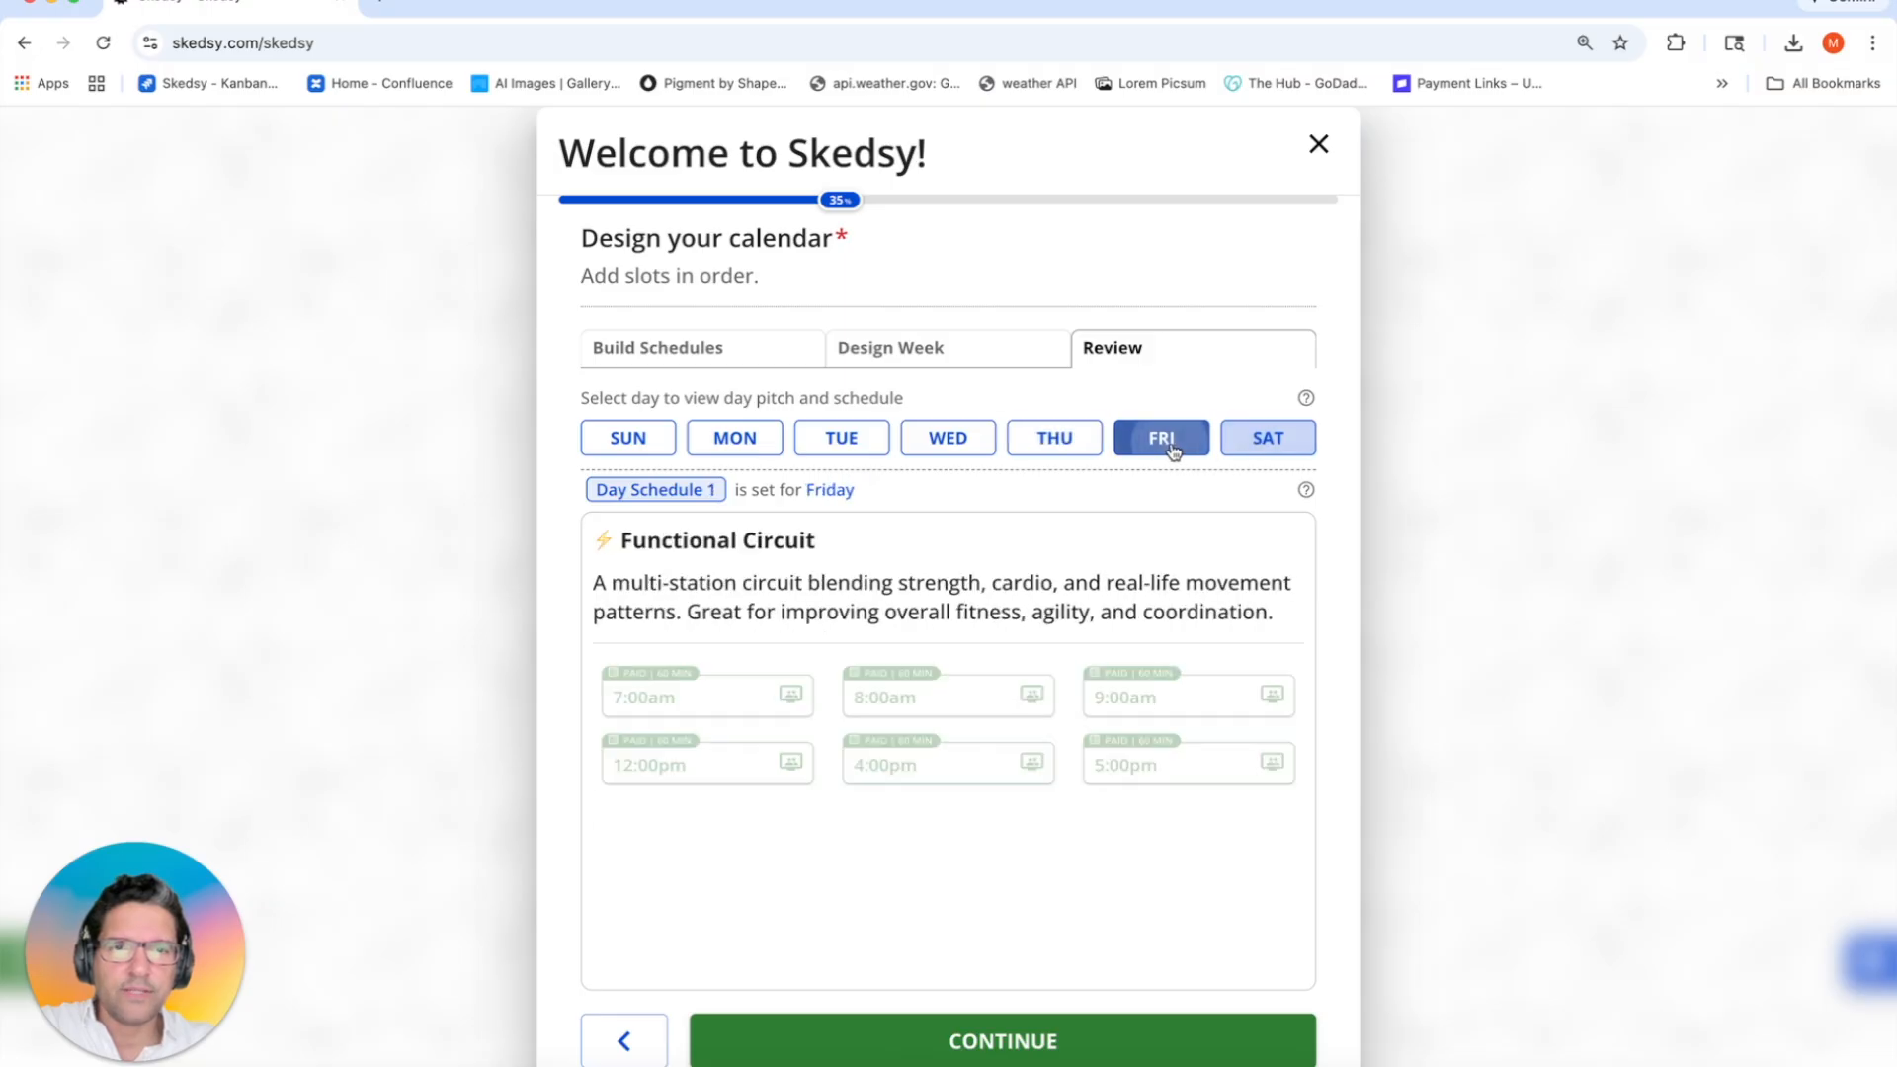
pyautogui.click(1250, 438)
pyautogui.click(1161, 438)
pyautogui.click(1082, 440)
pyautogui.click(1152, 441)
pyautogui.click(1237, 441)
pyautogui.click(1178, 441)
pyautogui.click(1258, 444)
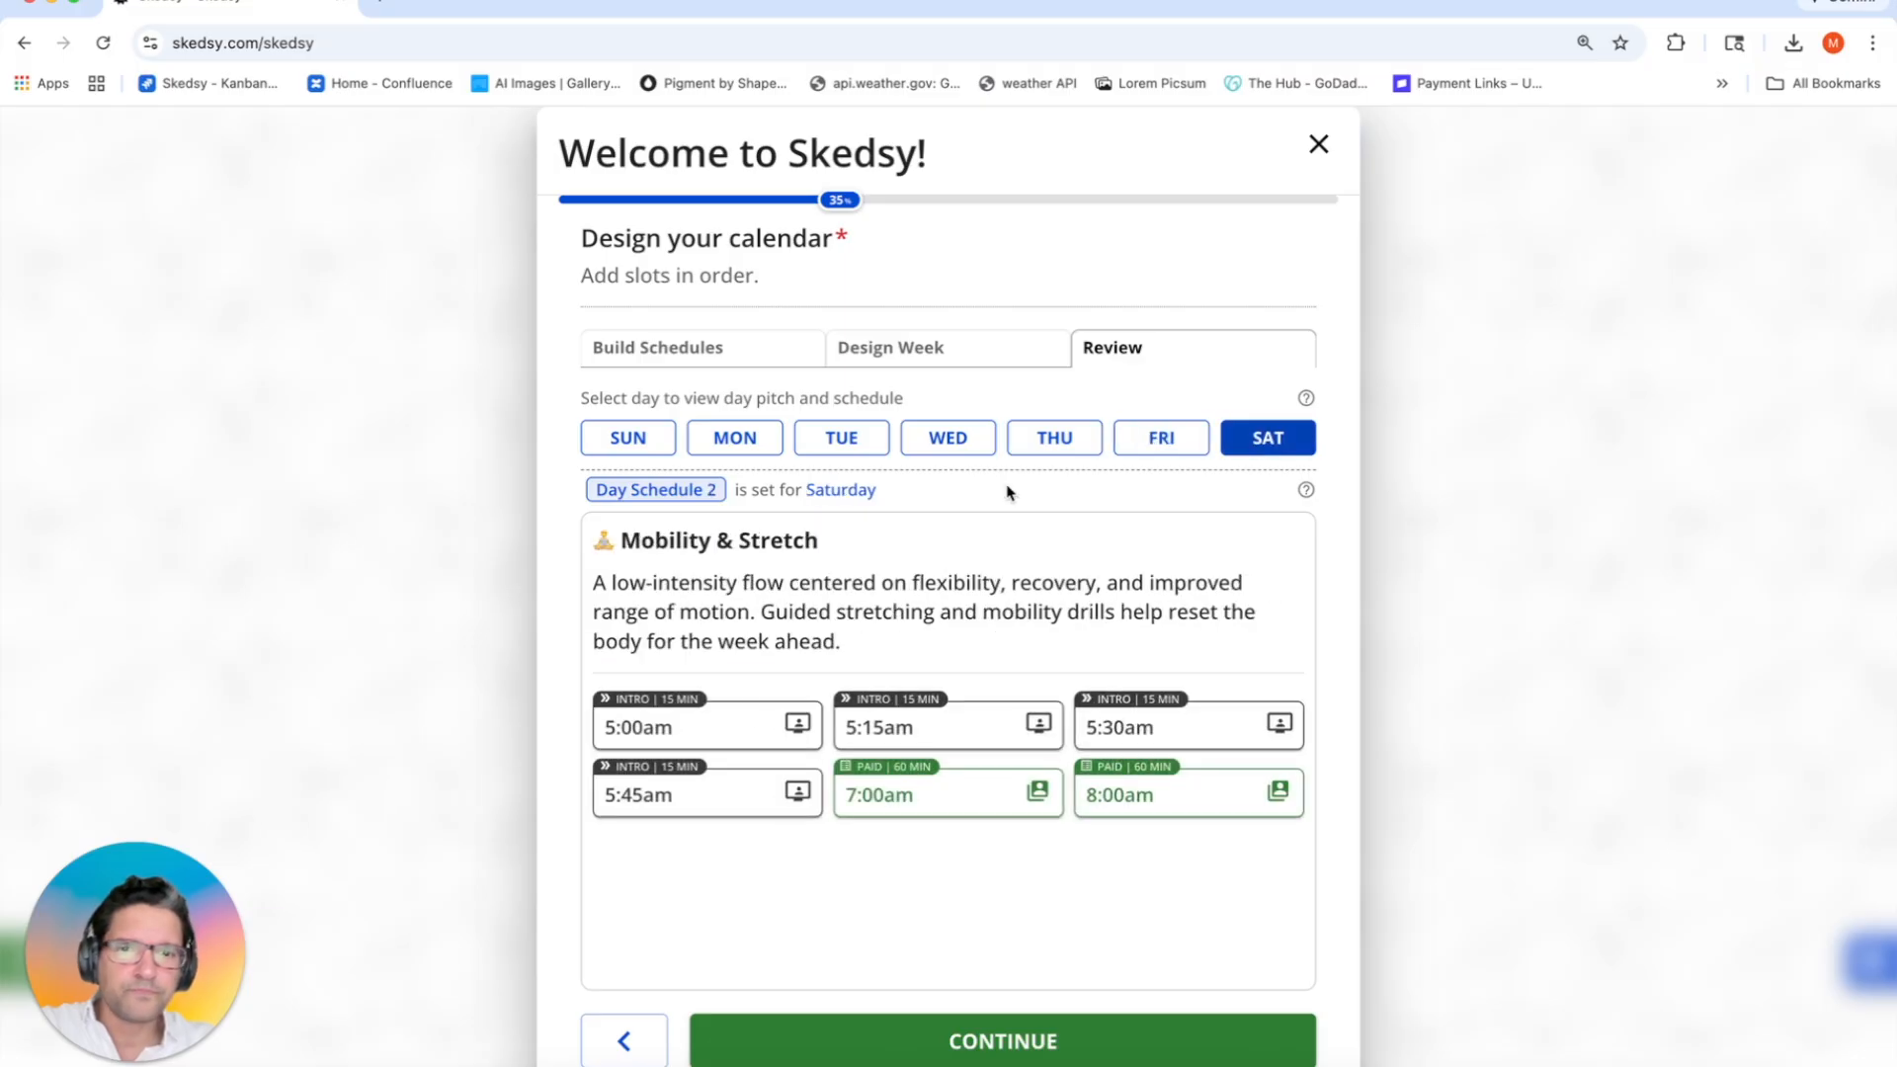
pyautogui.click(939, 1039)
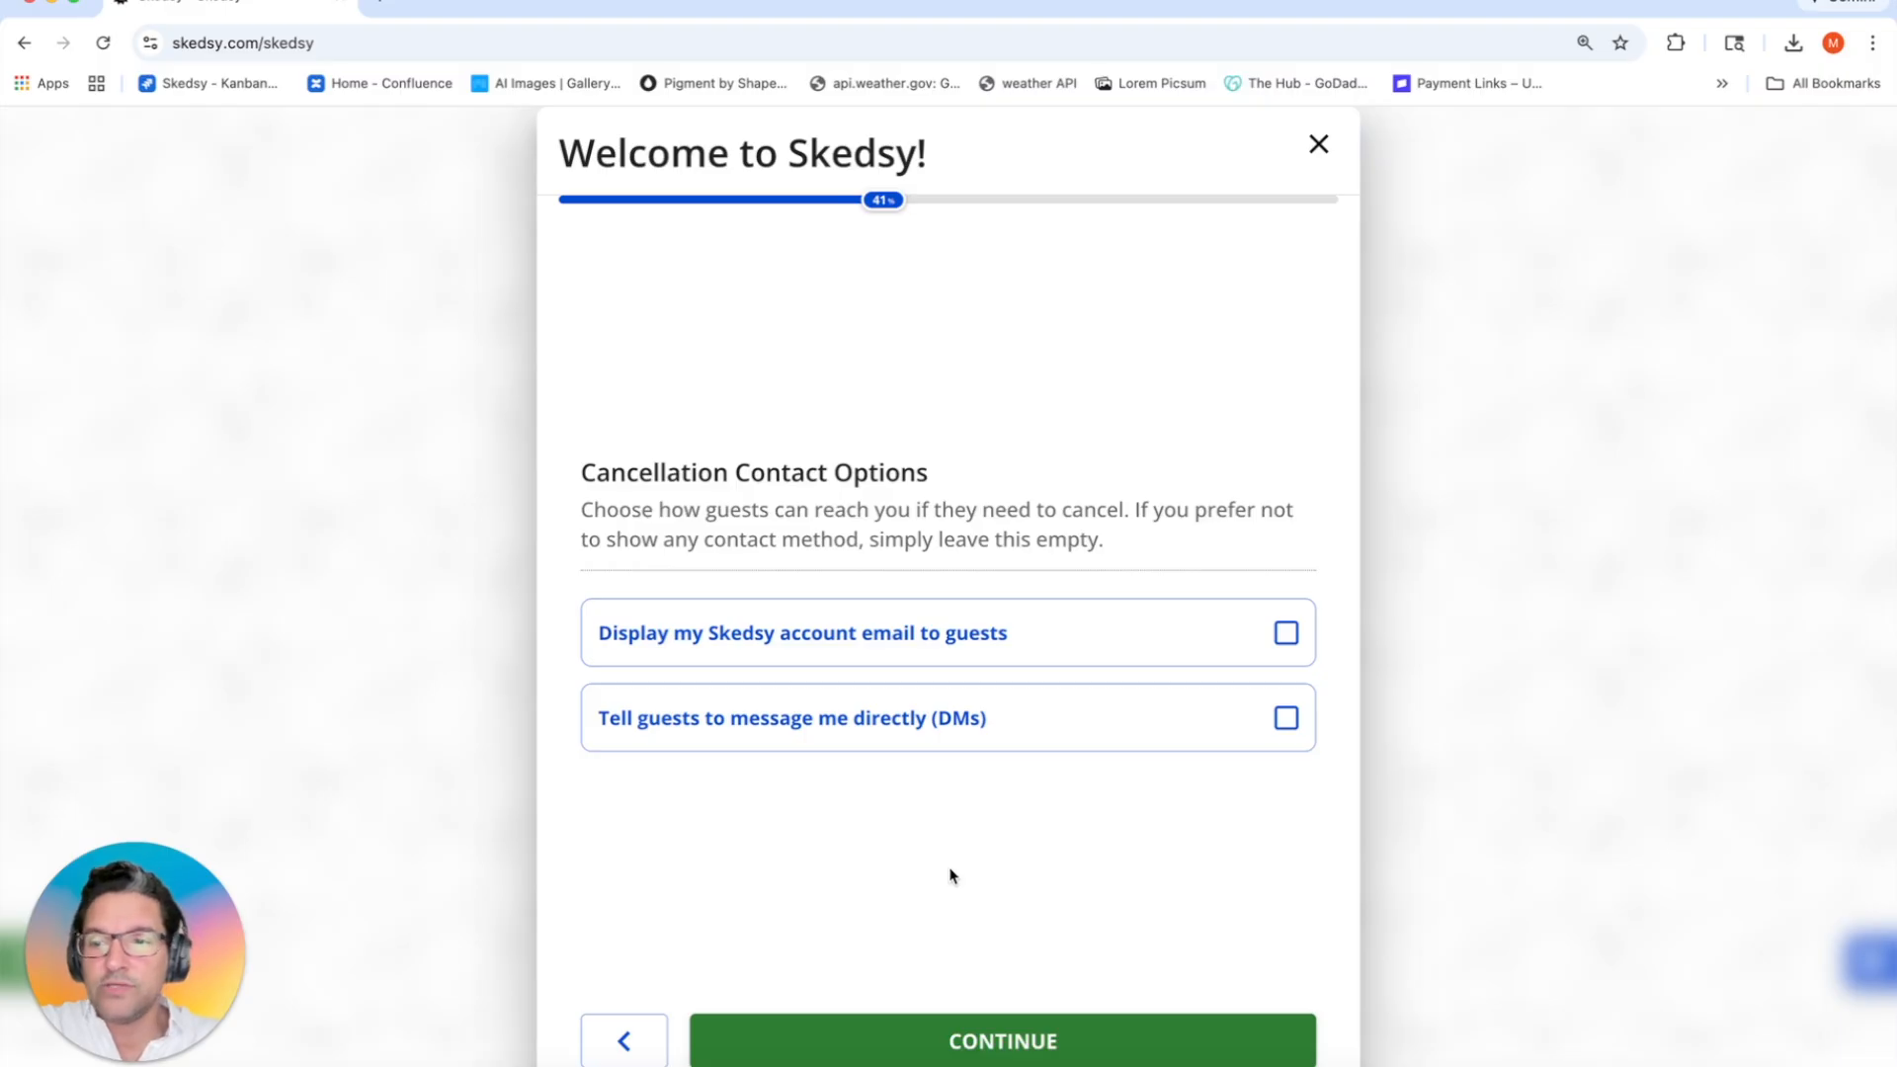
# Step: Let guests cancel through both the account email and direct messages
pyautogui.click(950, 724)
pyautogui.click(982, 629)
pyautogui.click(1031, 1032)
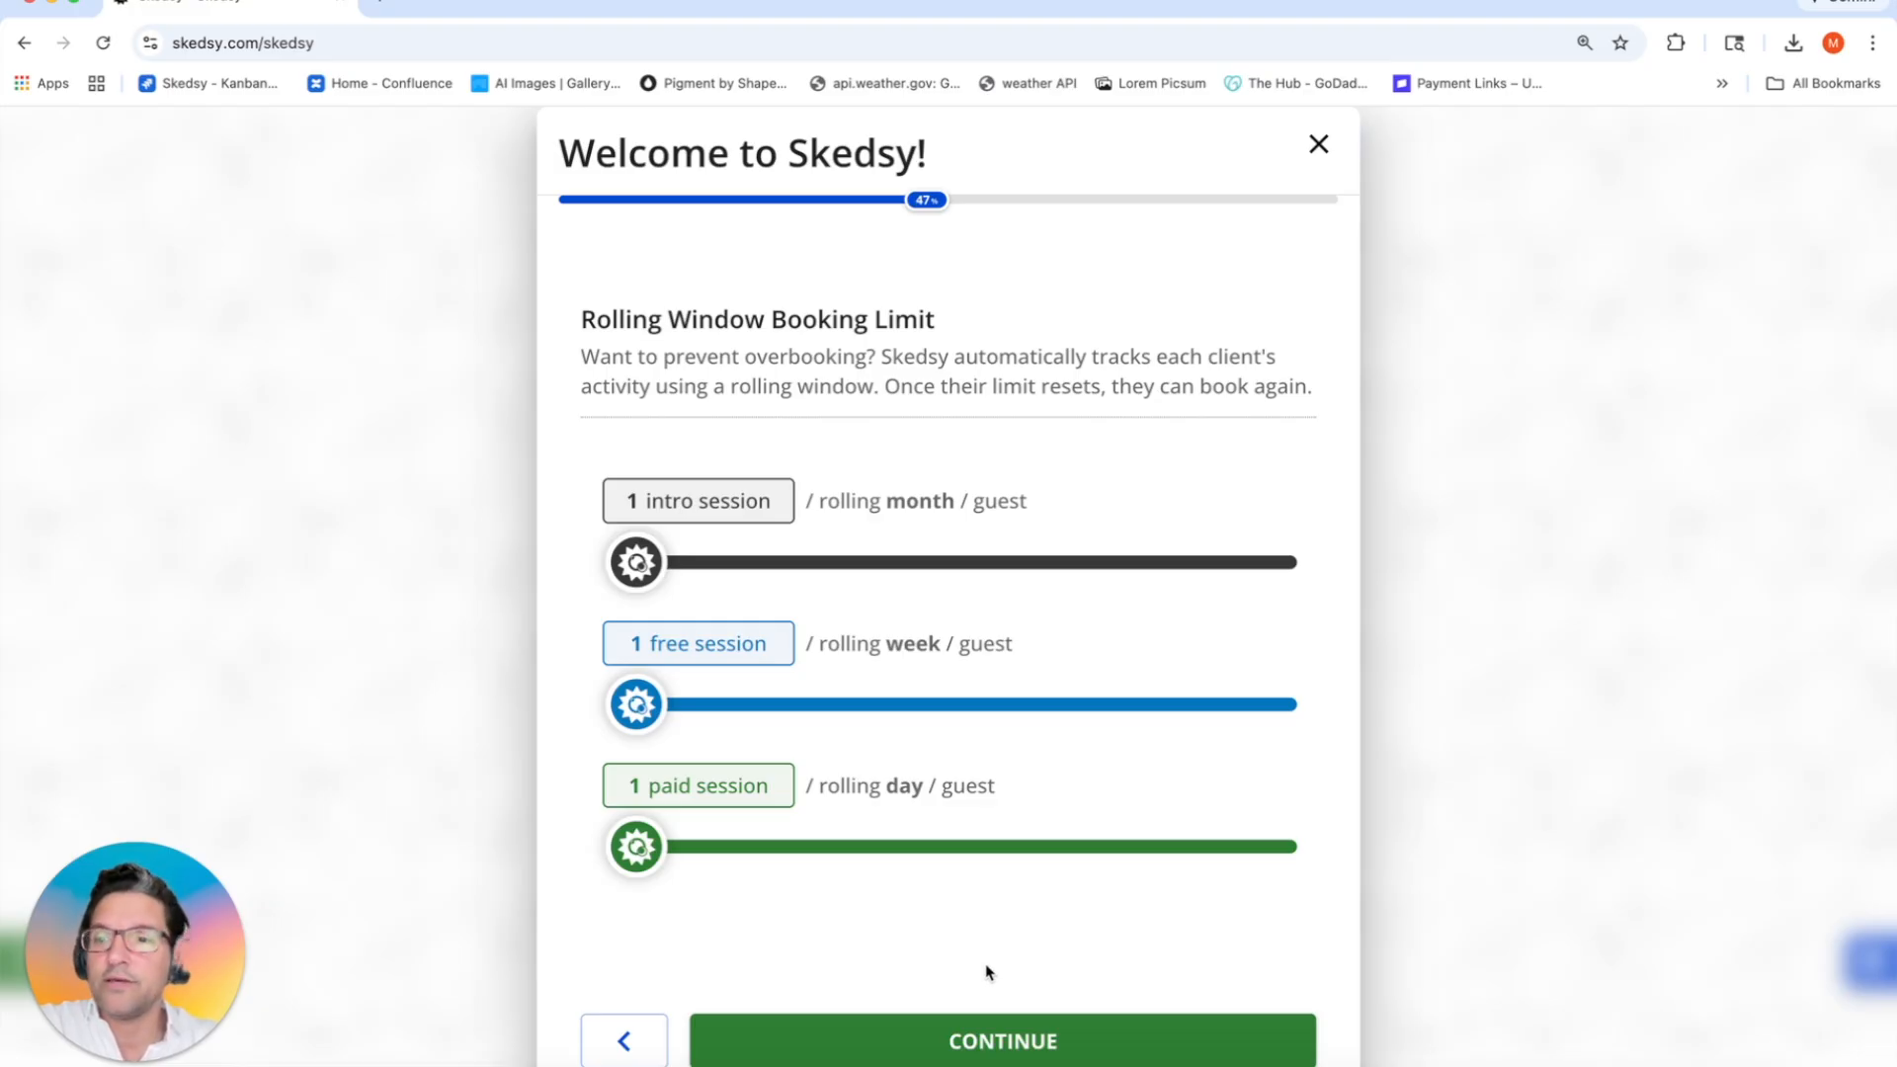
# Step: Keep the rolling-window limits and set booking notice to 15 minutes after session start
pyautogui.click(952, 1028)
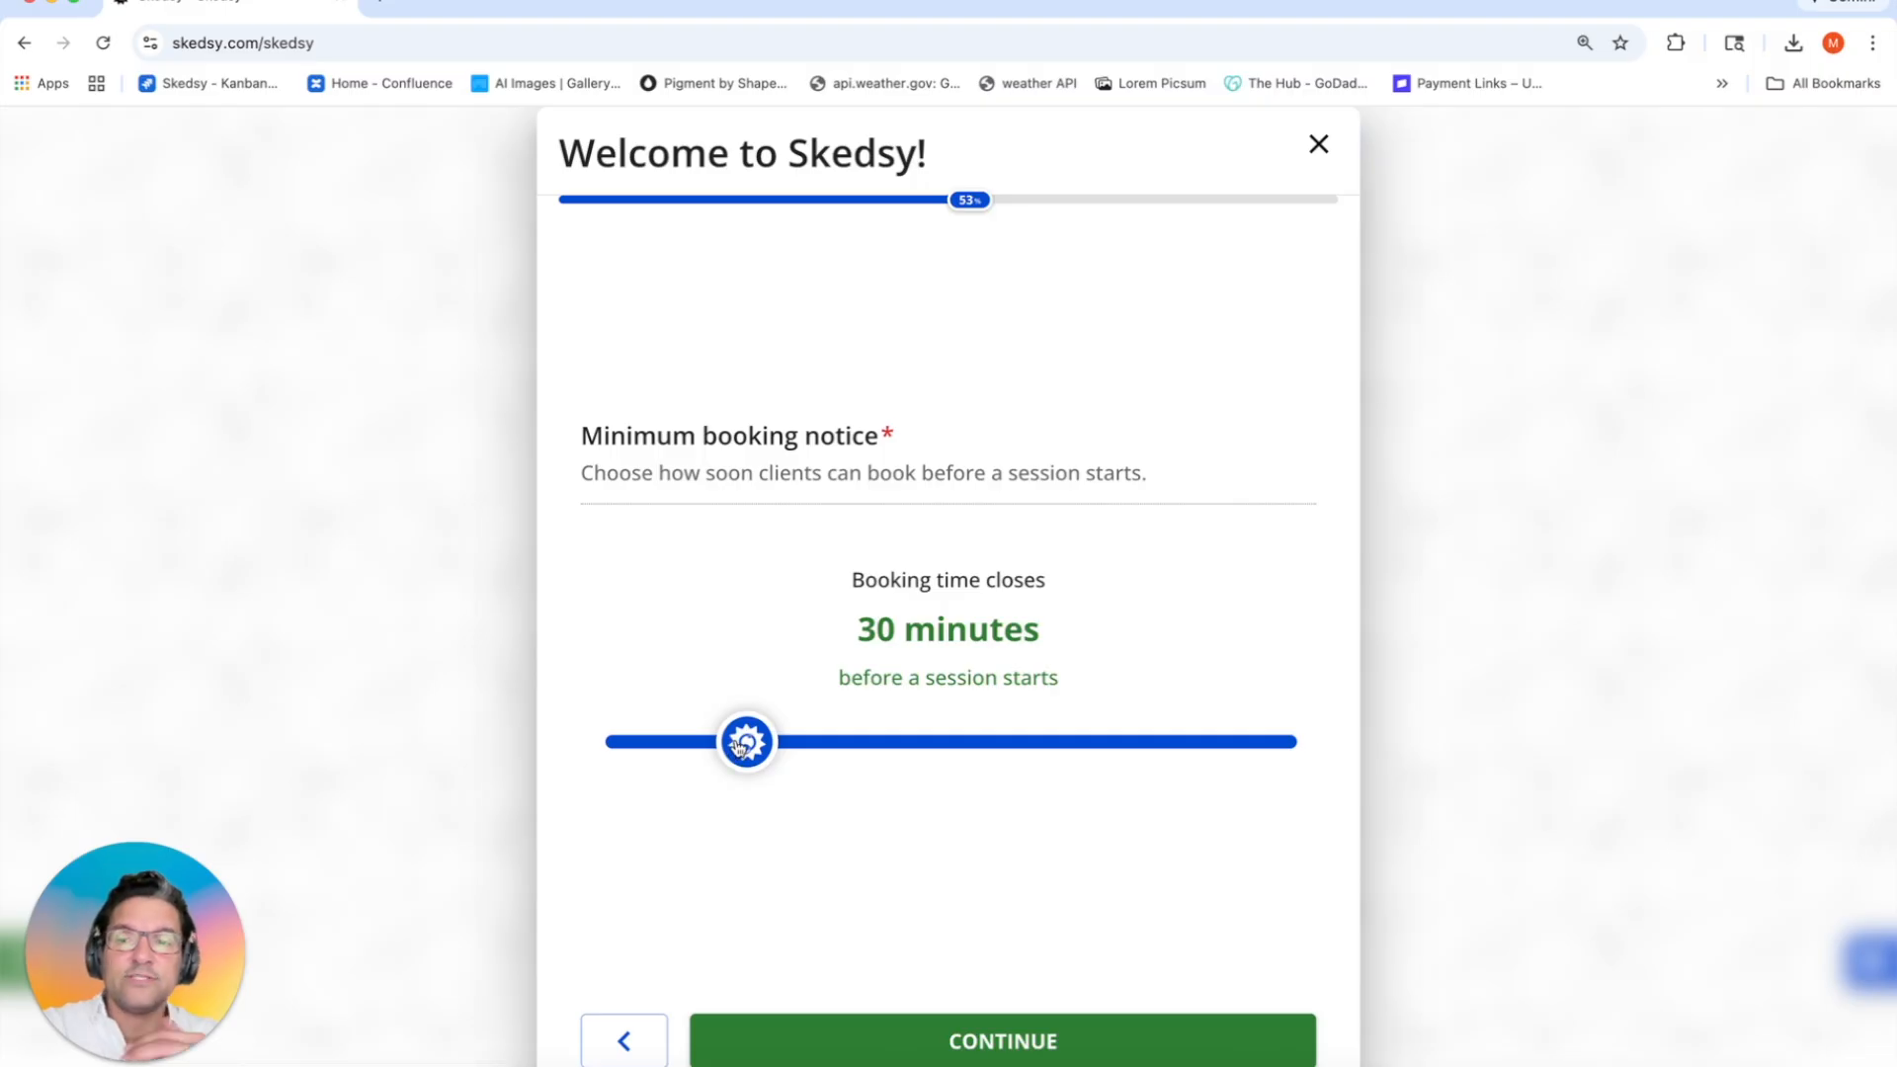
pyautogui.moveTo(743, 746); pyautogui.dragTo(969, 770)
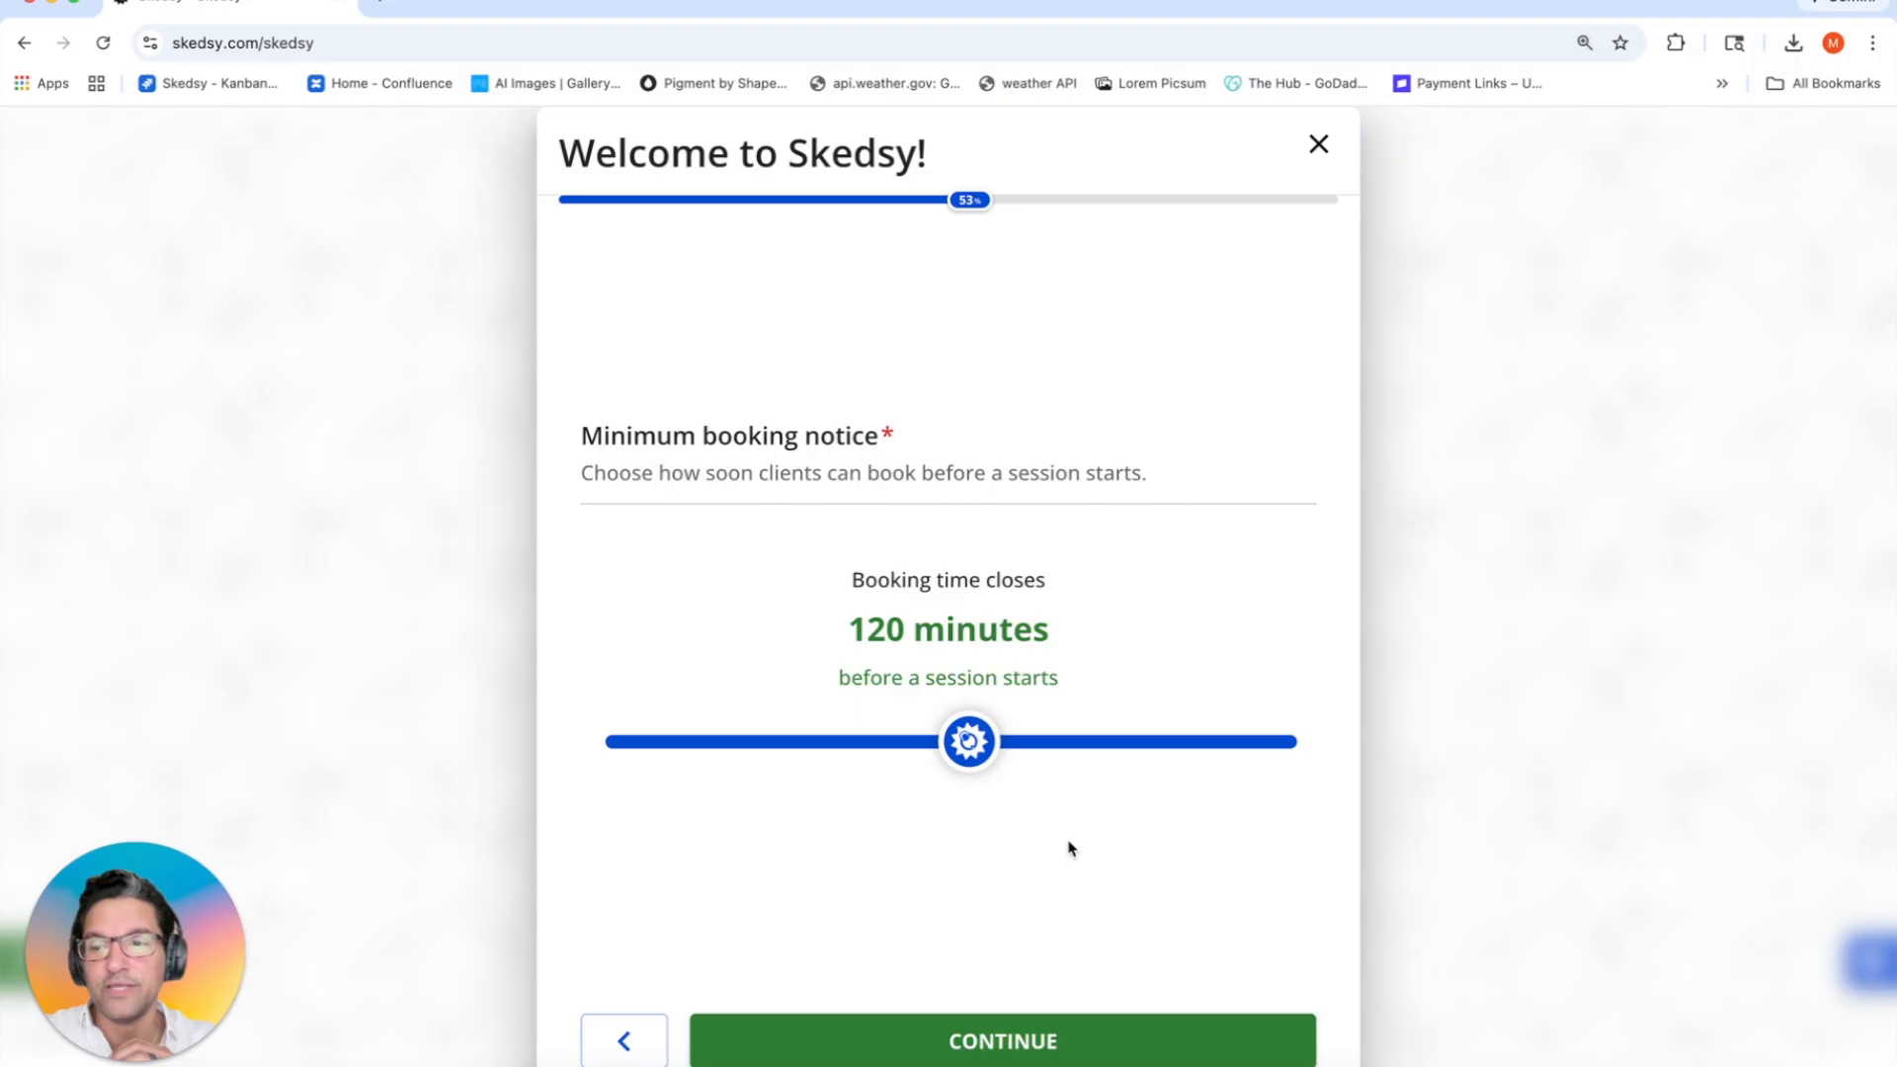
pyautogui.moveTo(973, 743); pyautogui.dragTo(510, 742)
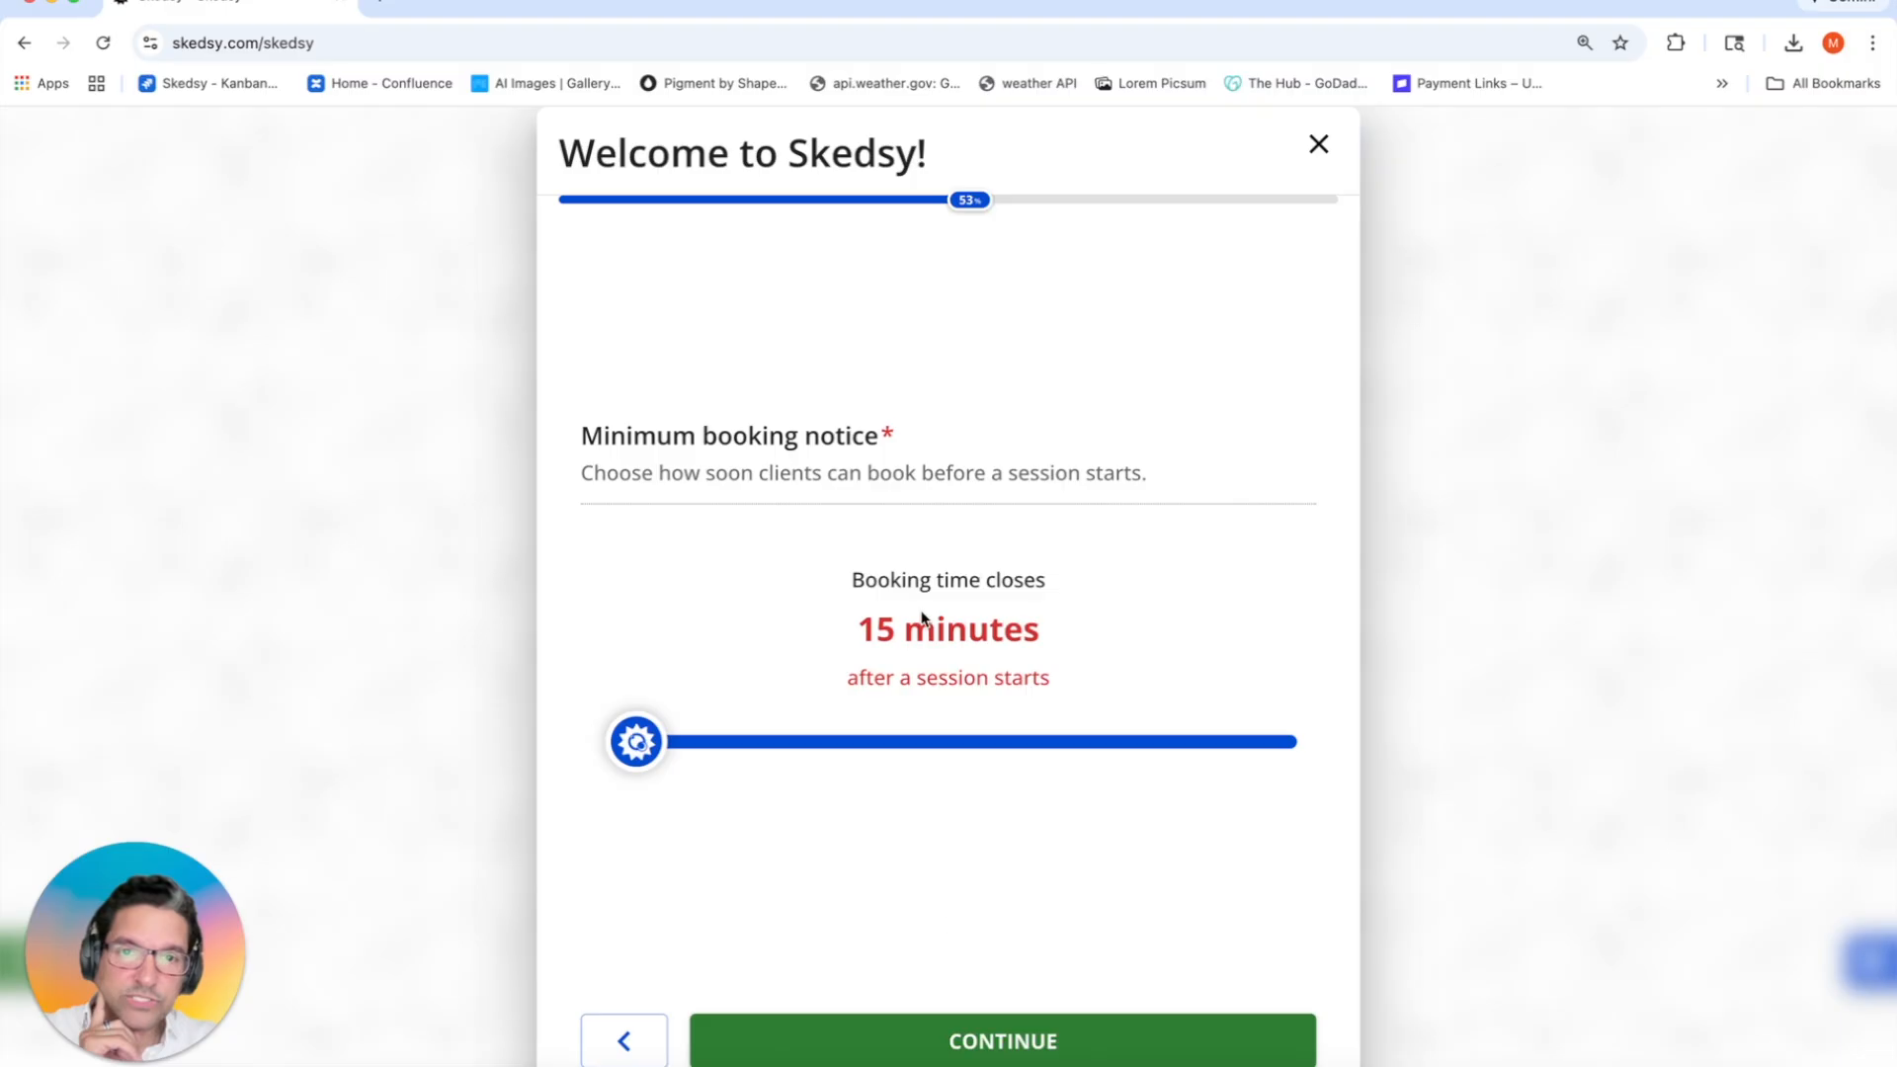
pyautogui.click(1010, 1040)
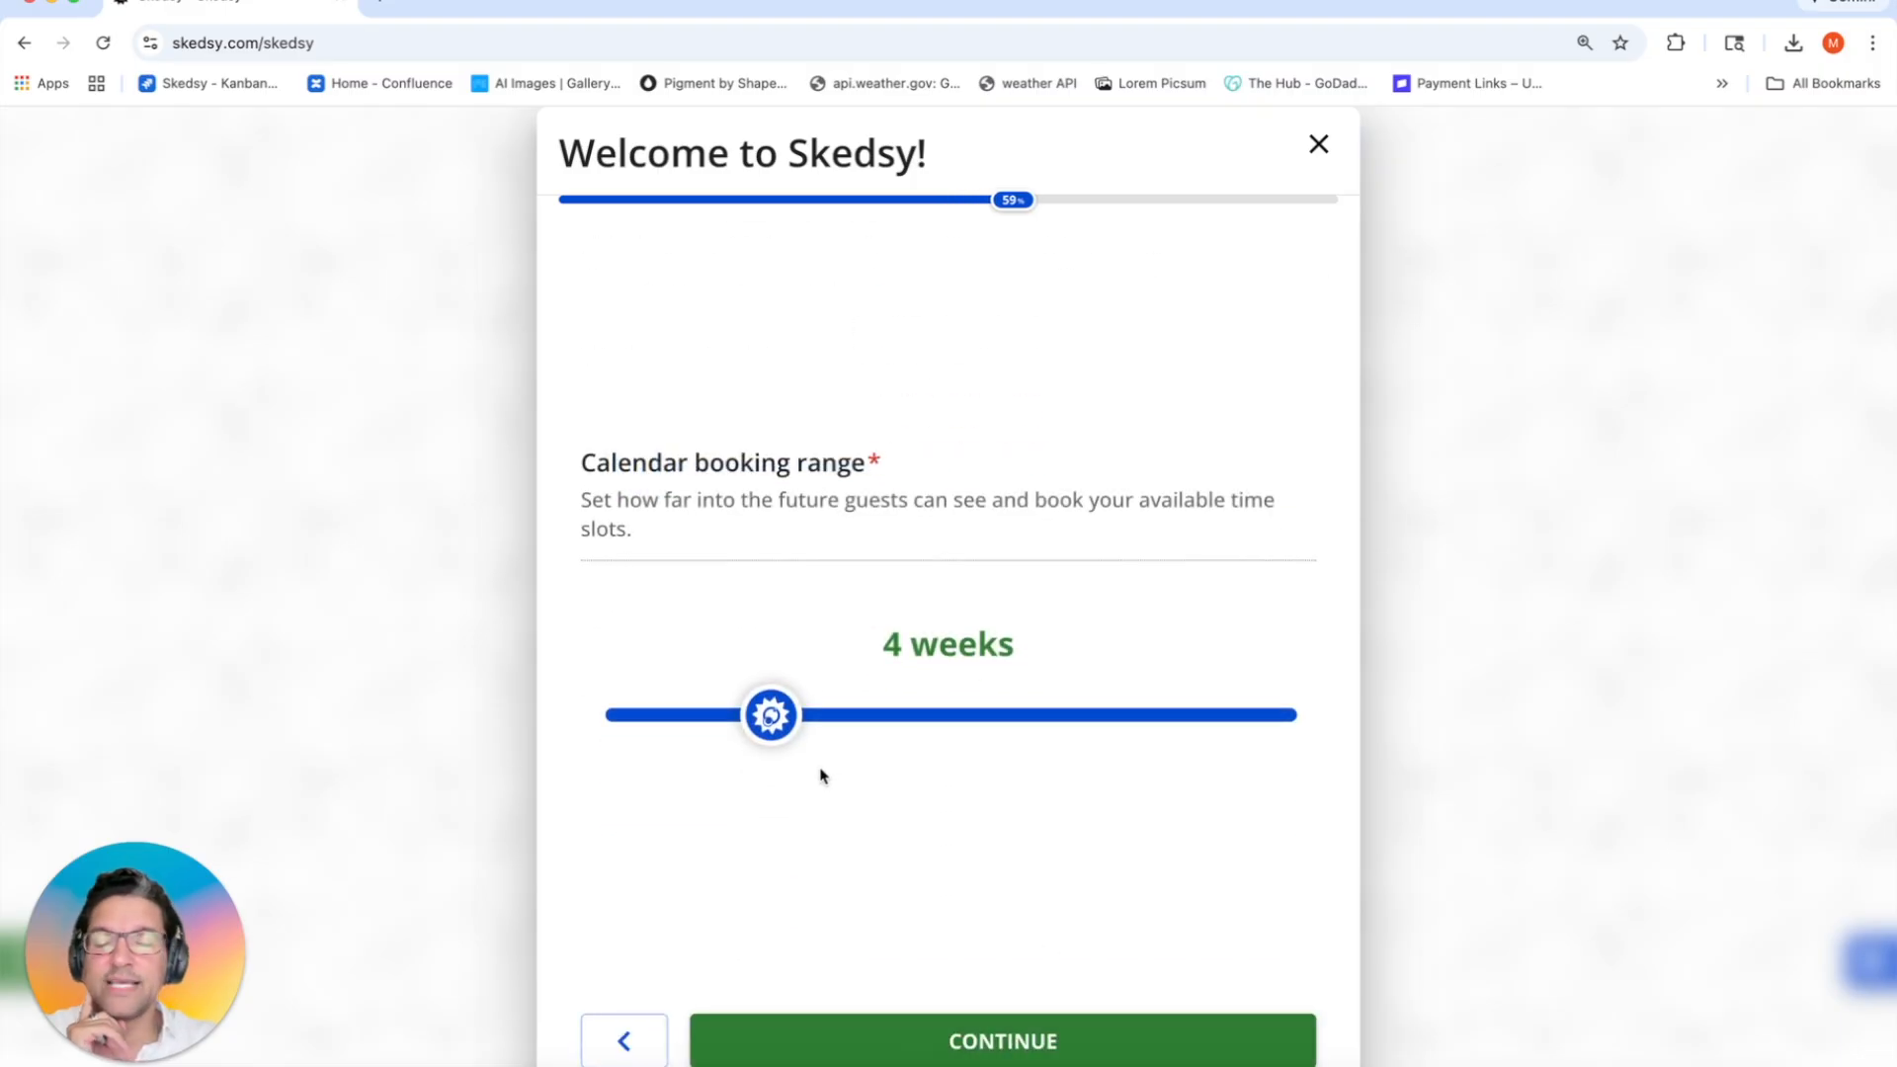
# Step: Set the calendar booking range to the maximum of 15 weeks
pyautogui.moveTo(780, 726); pyautogui.dragTo(597, 729)
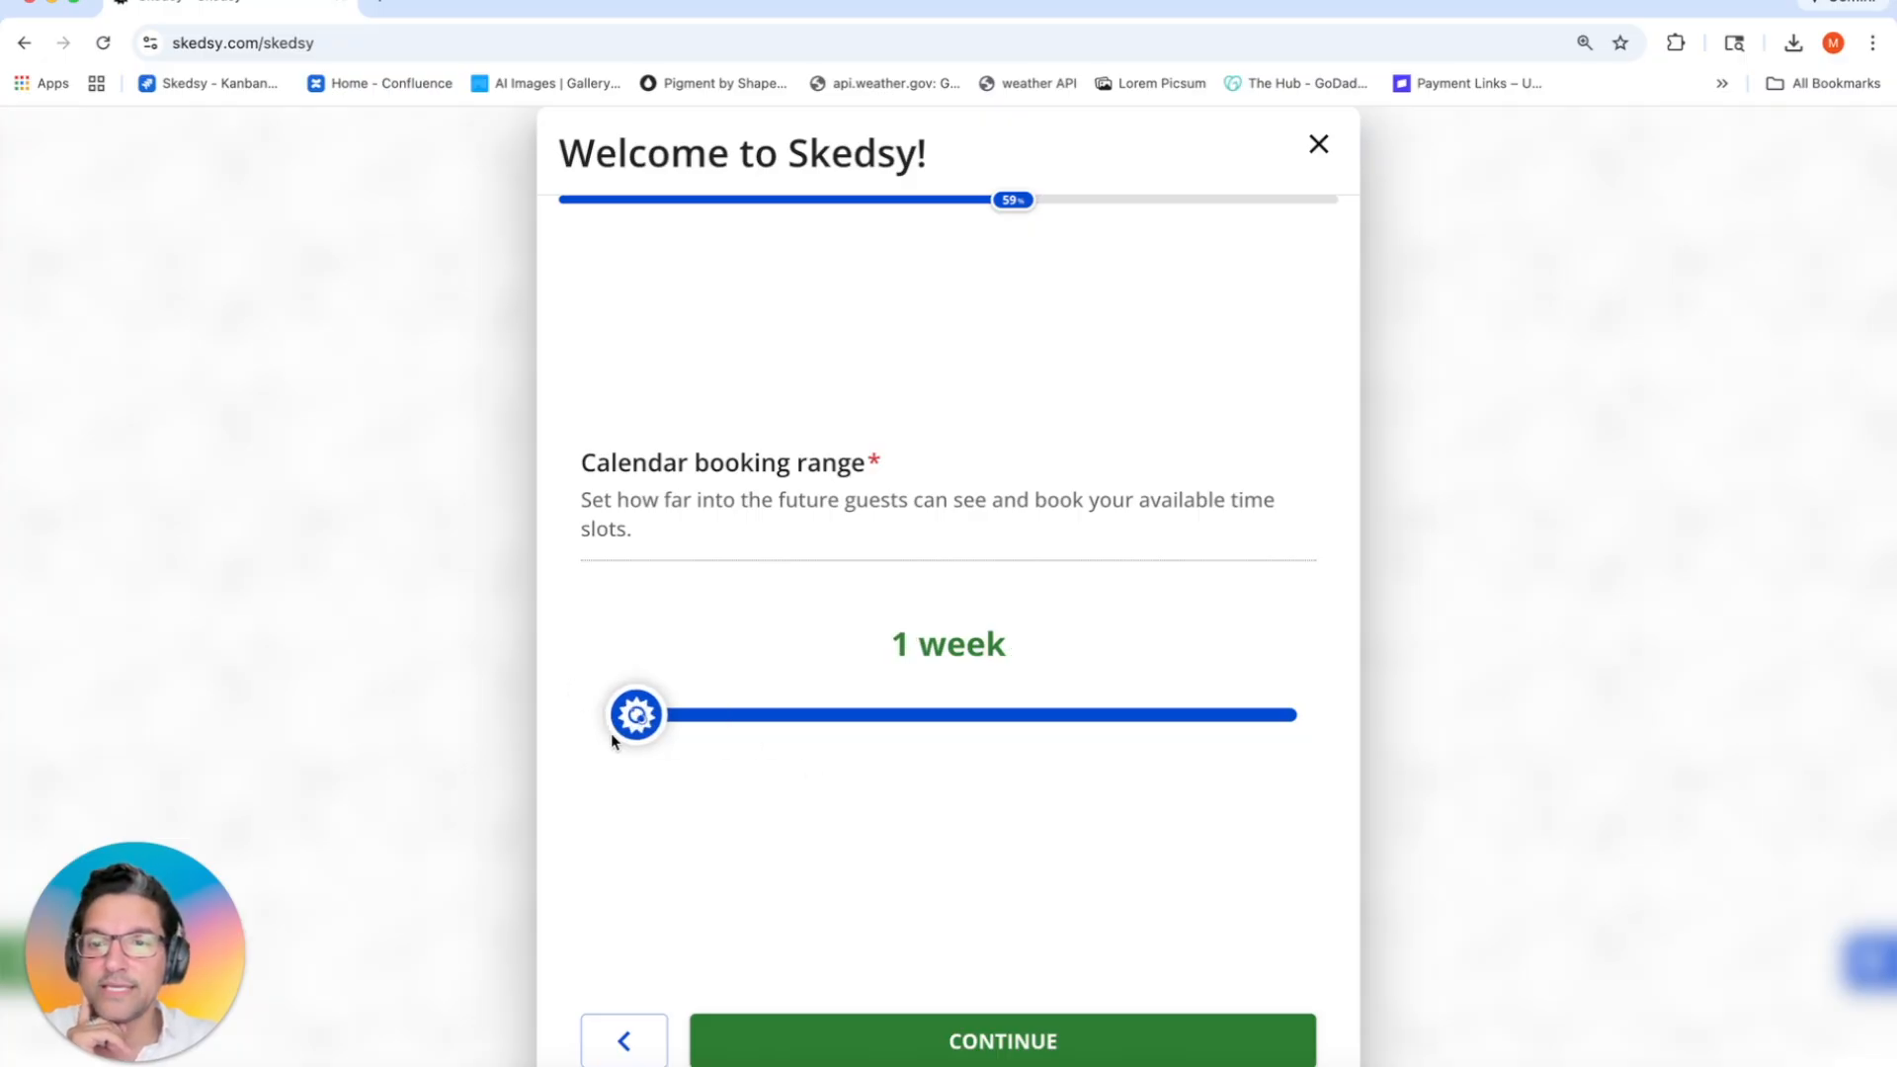
pyautogui.moveTo(712, 736); pyautogui.dragTo(1595, 754)
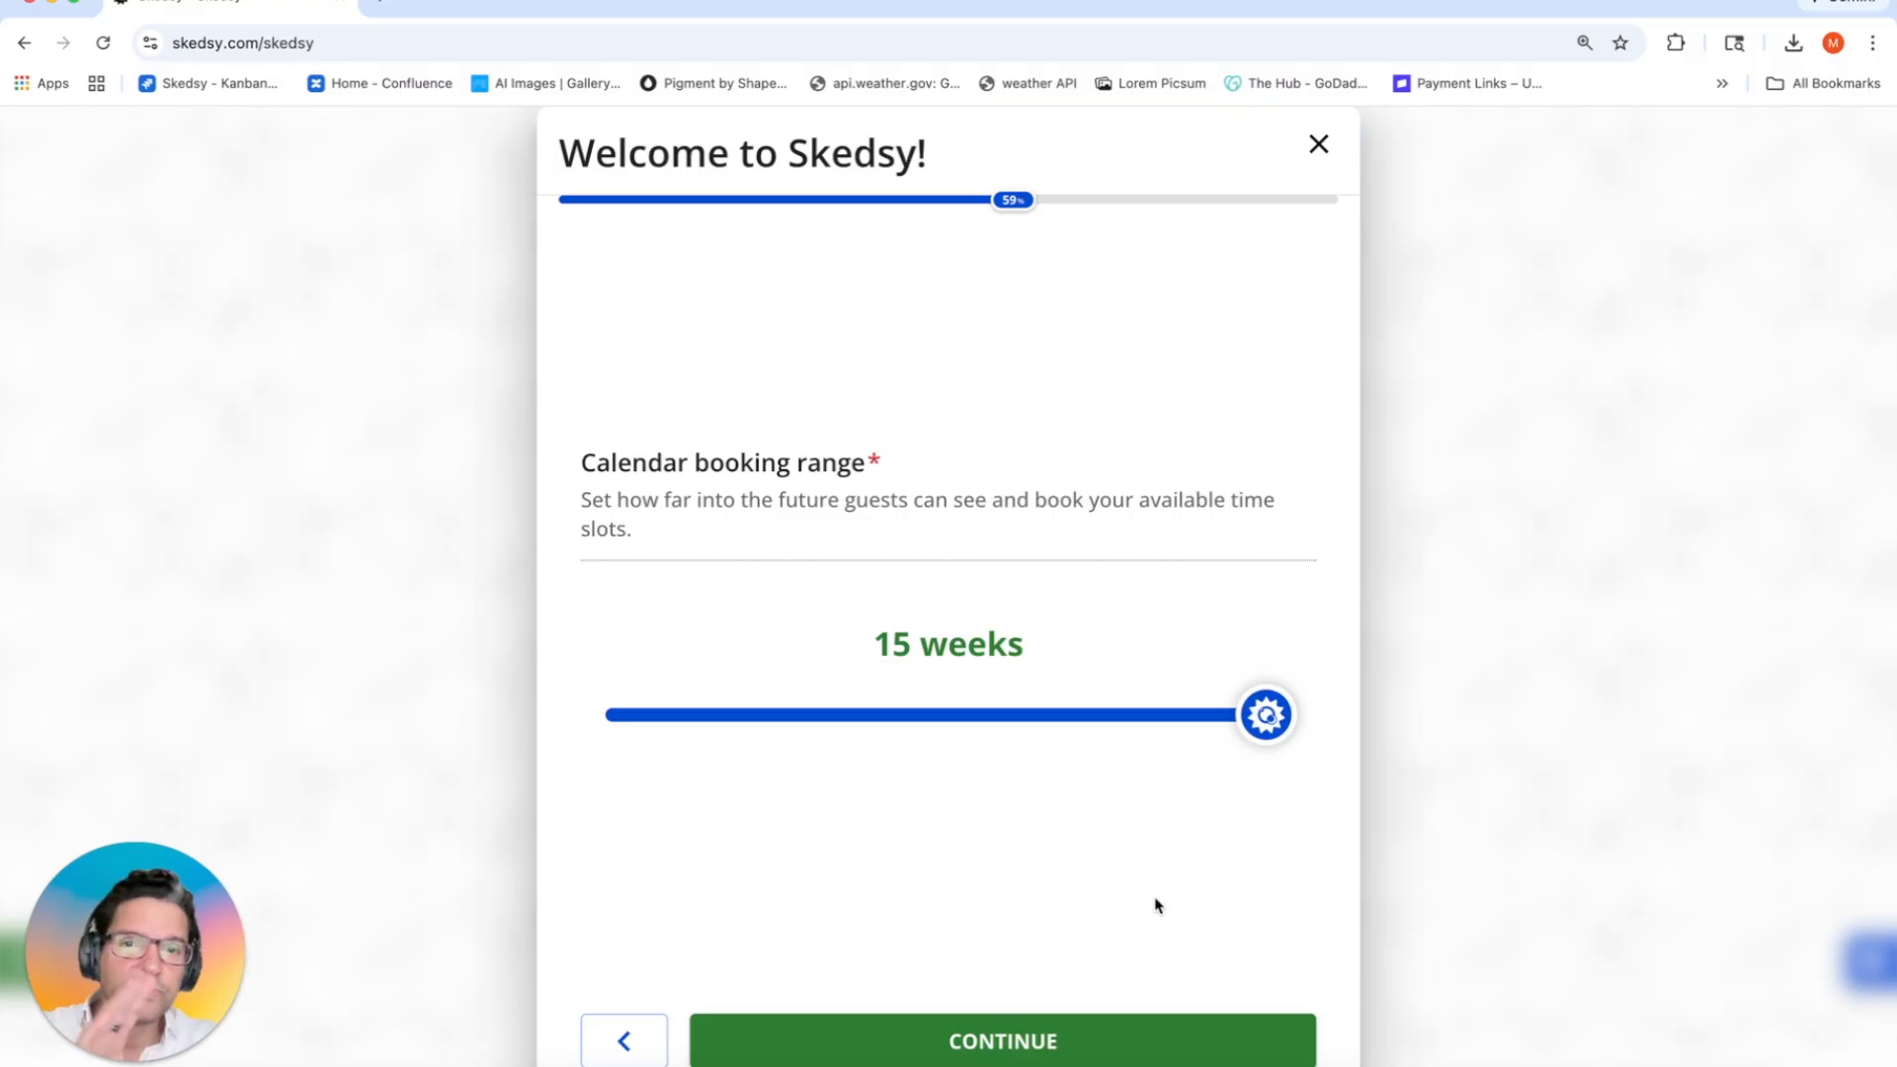
pyautogui.click(999, 1033)
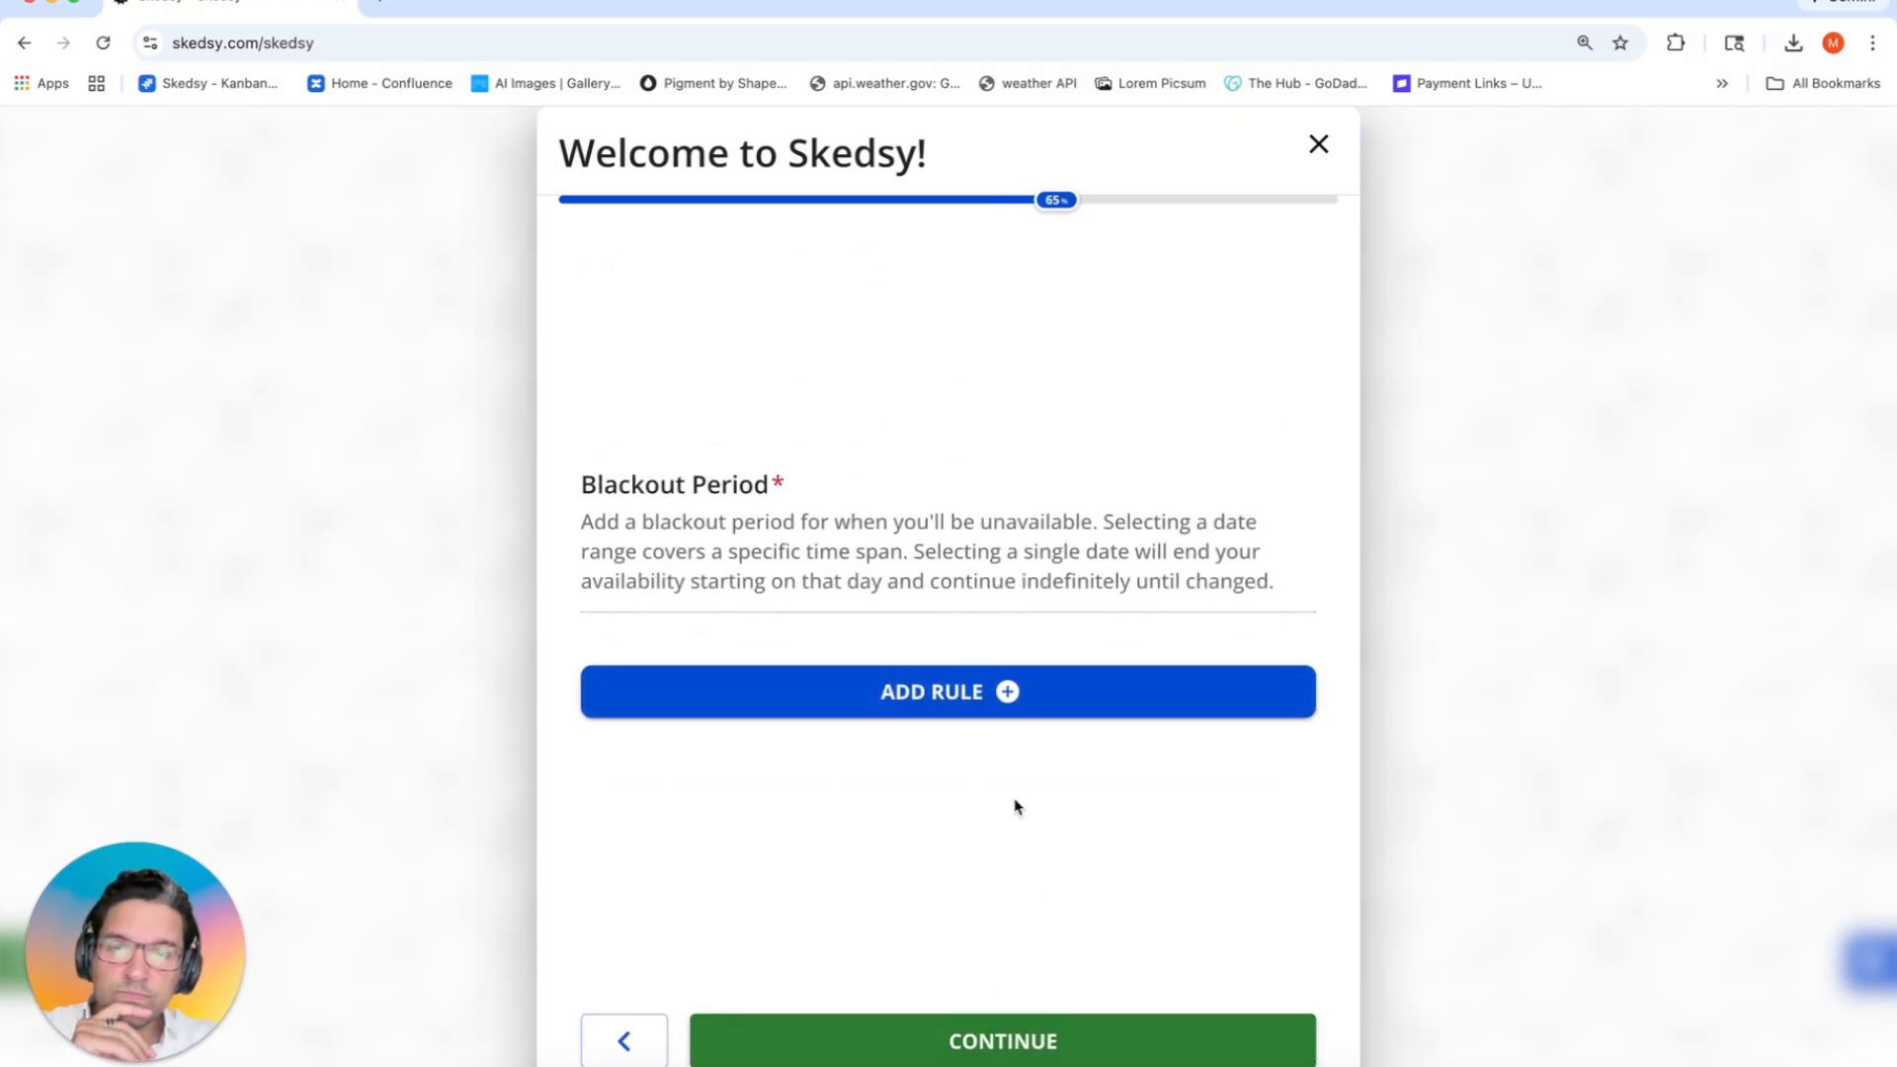
# Step: Add and activate a blackout period from Wed, Dec 3 to Tue, Dec 9
pyautogui.click(910, 692)
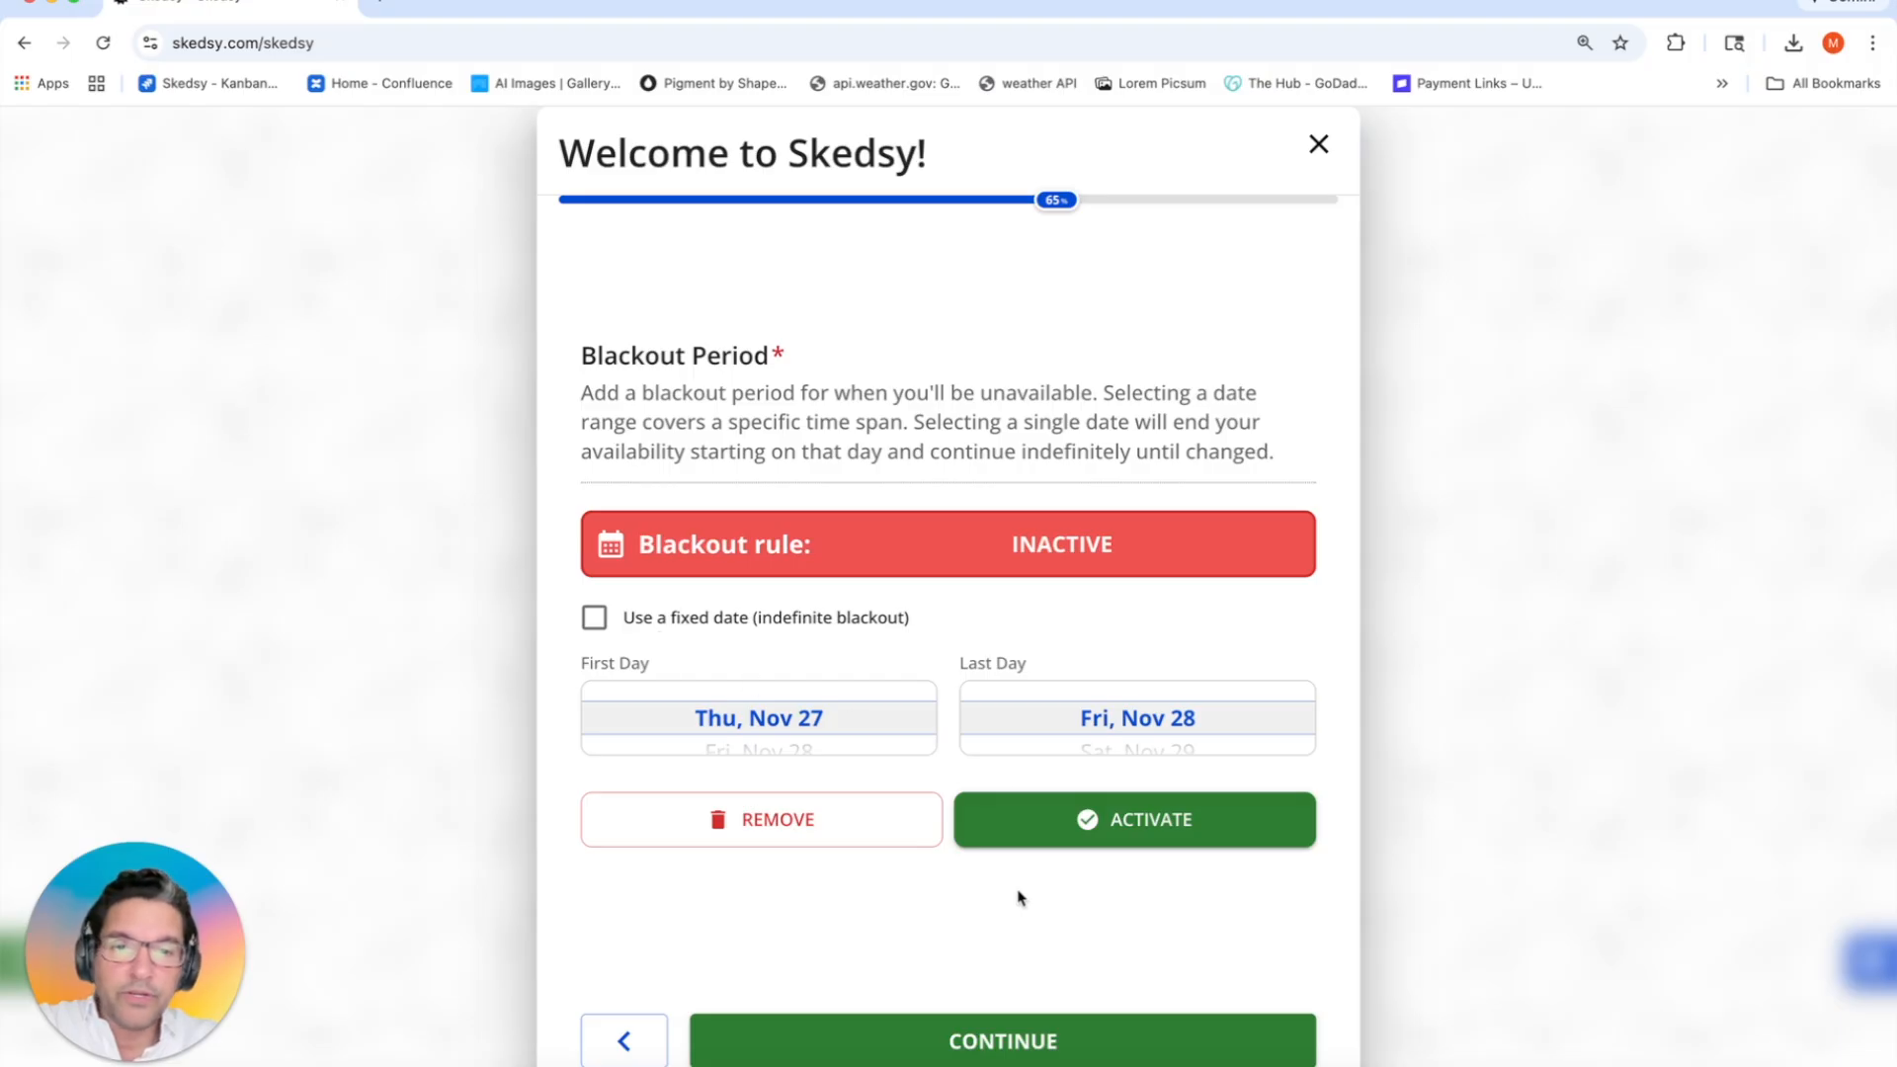
pyautogui.scroll(-6, 835, 732)
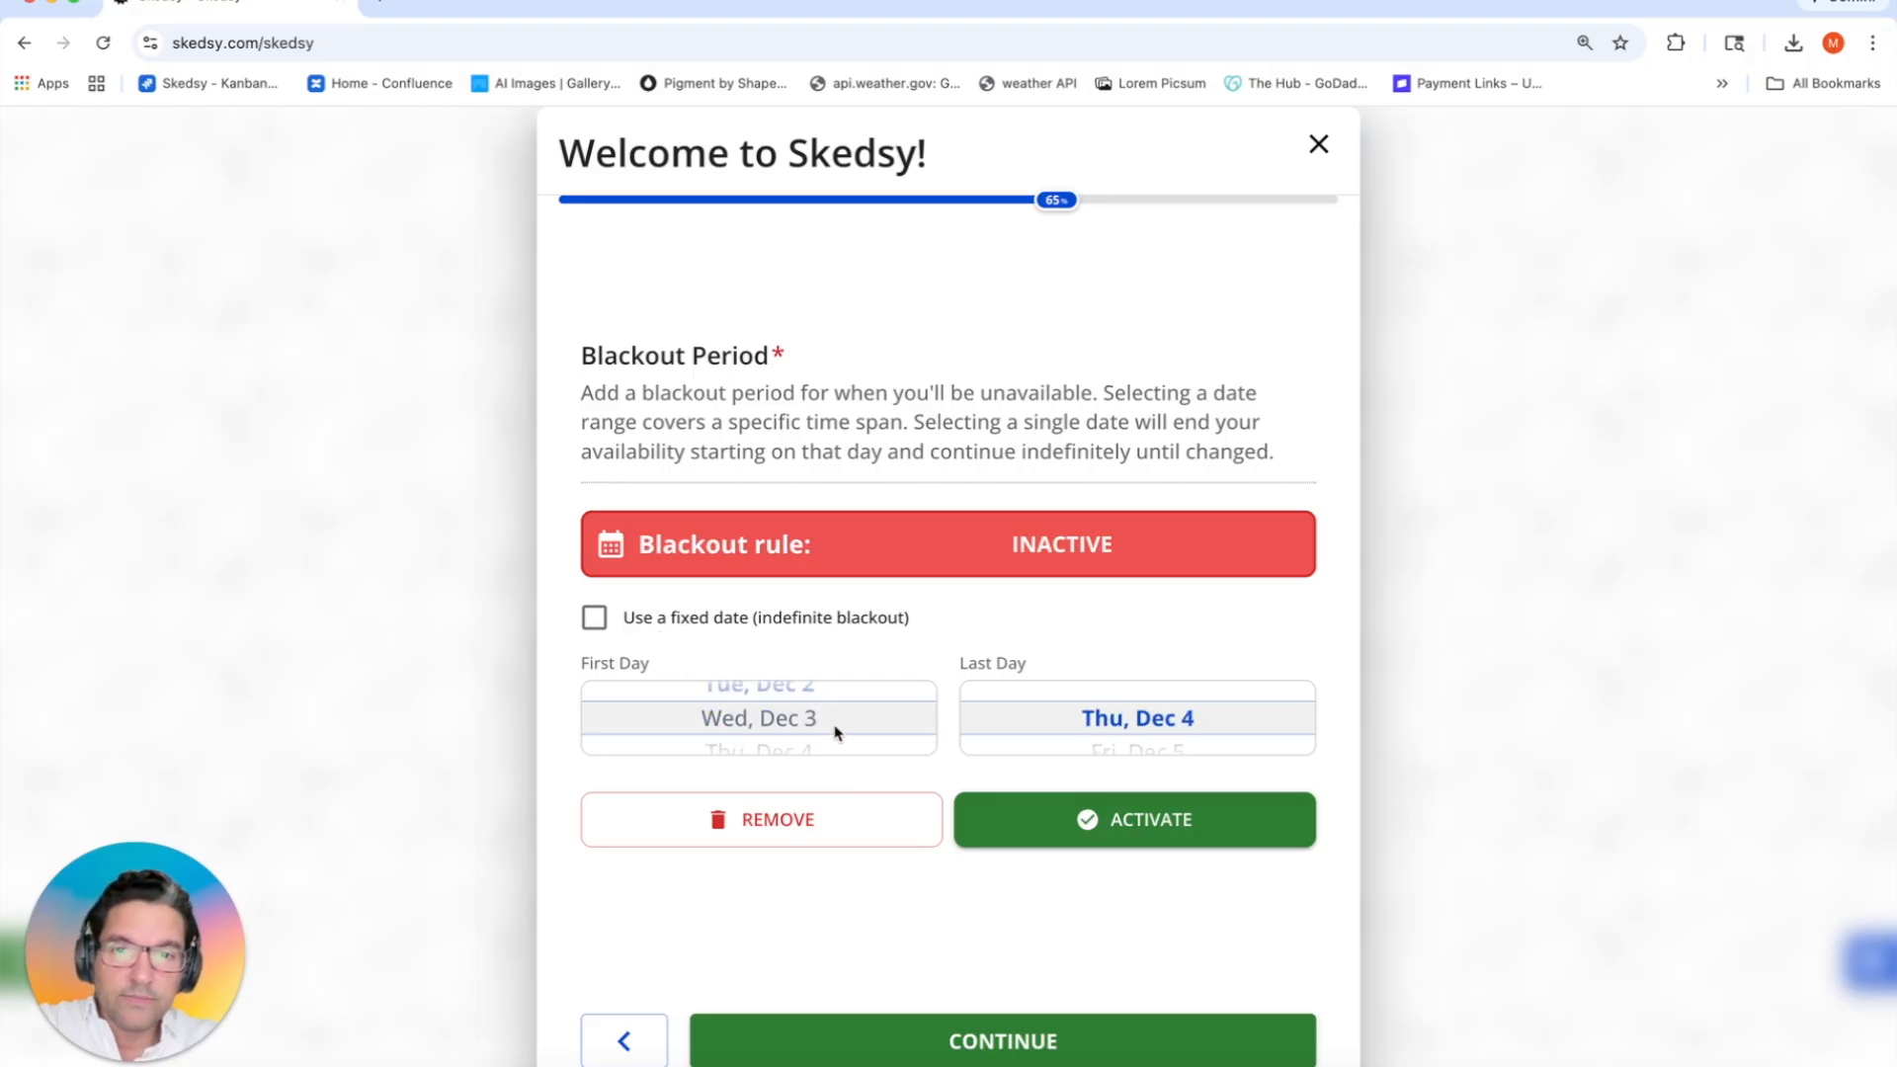
pyautogui.scroll(-4, 1129, 726)
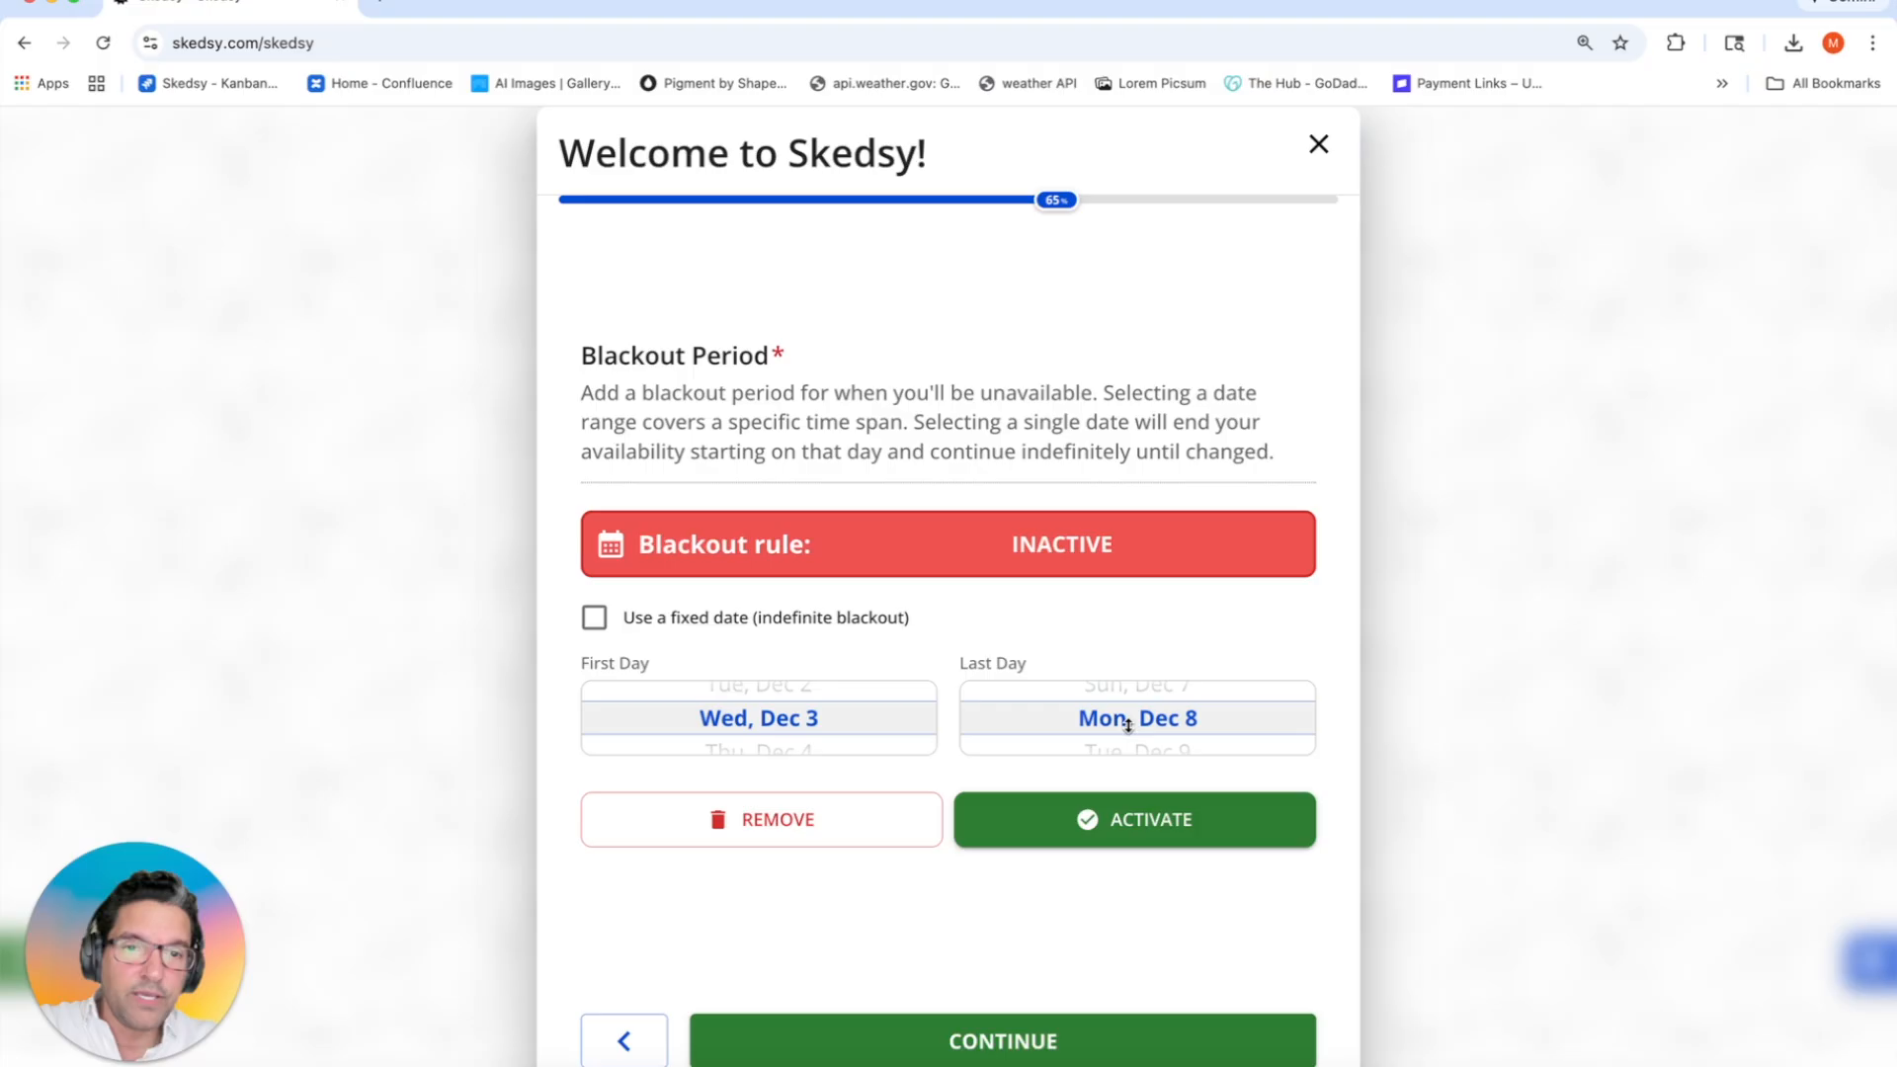
pyautogui.scroll(-1, 1128, 726)
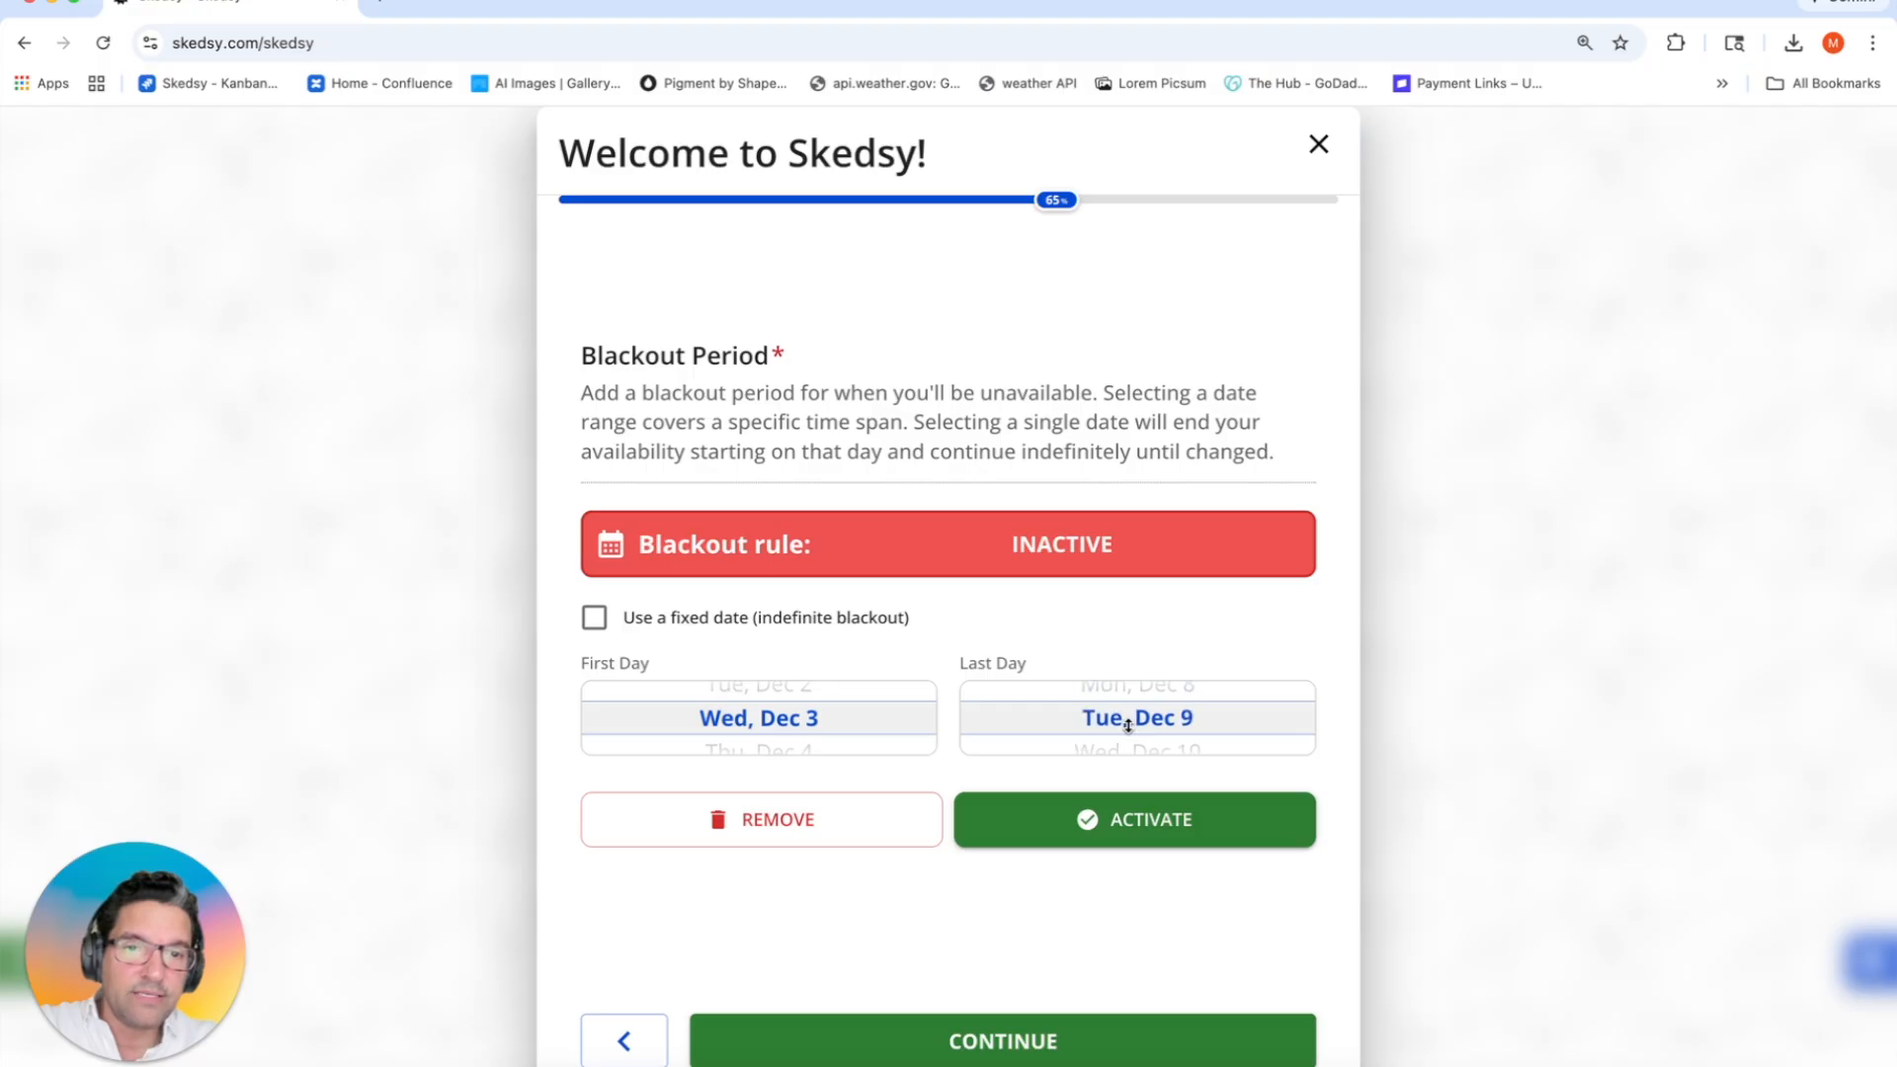
pyautogui.click(1114, 821)
pyautogui.click(1025, 1035)
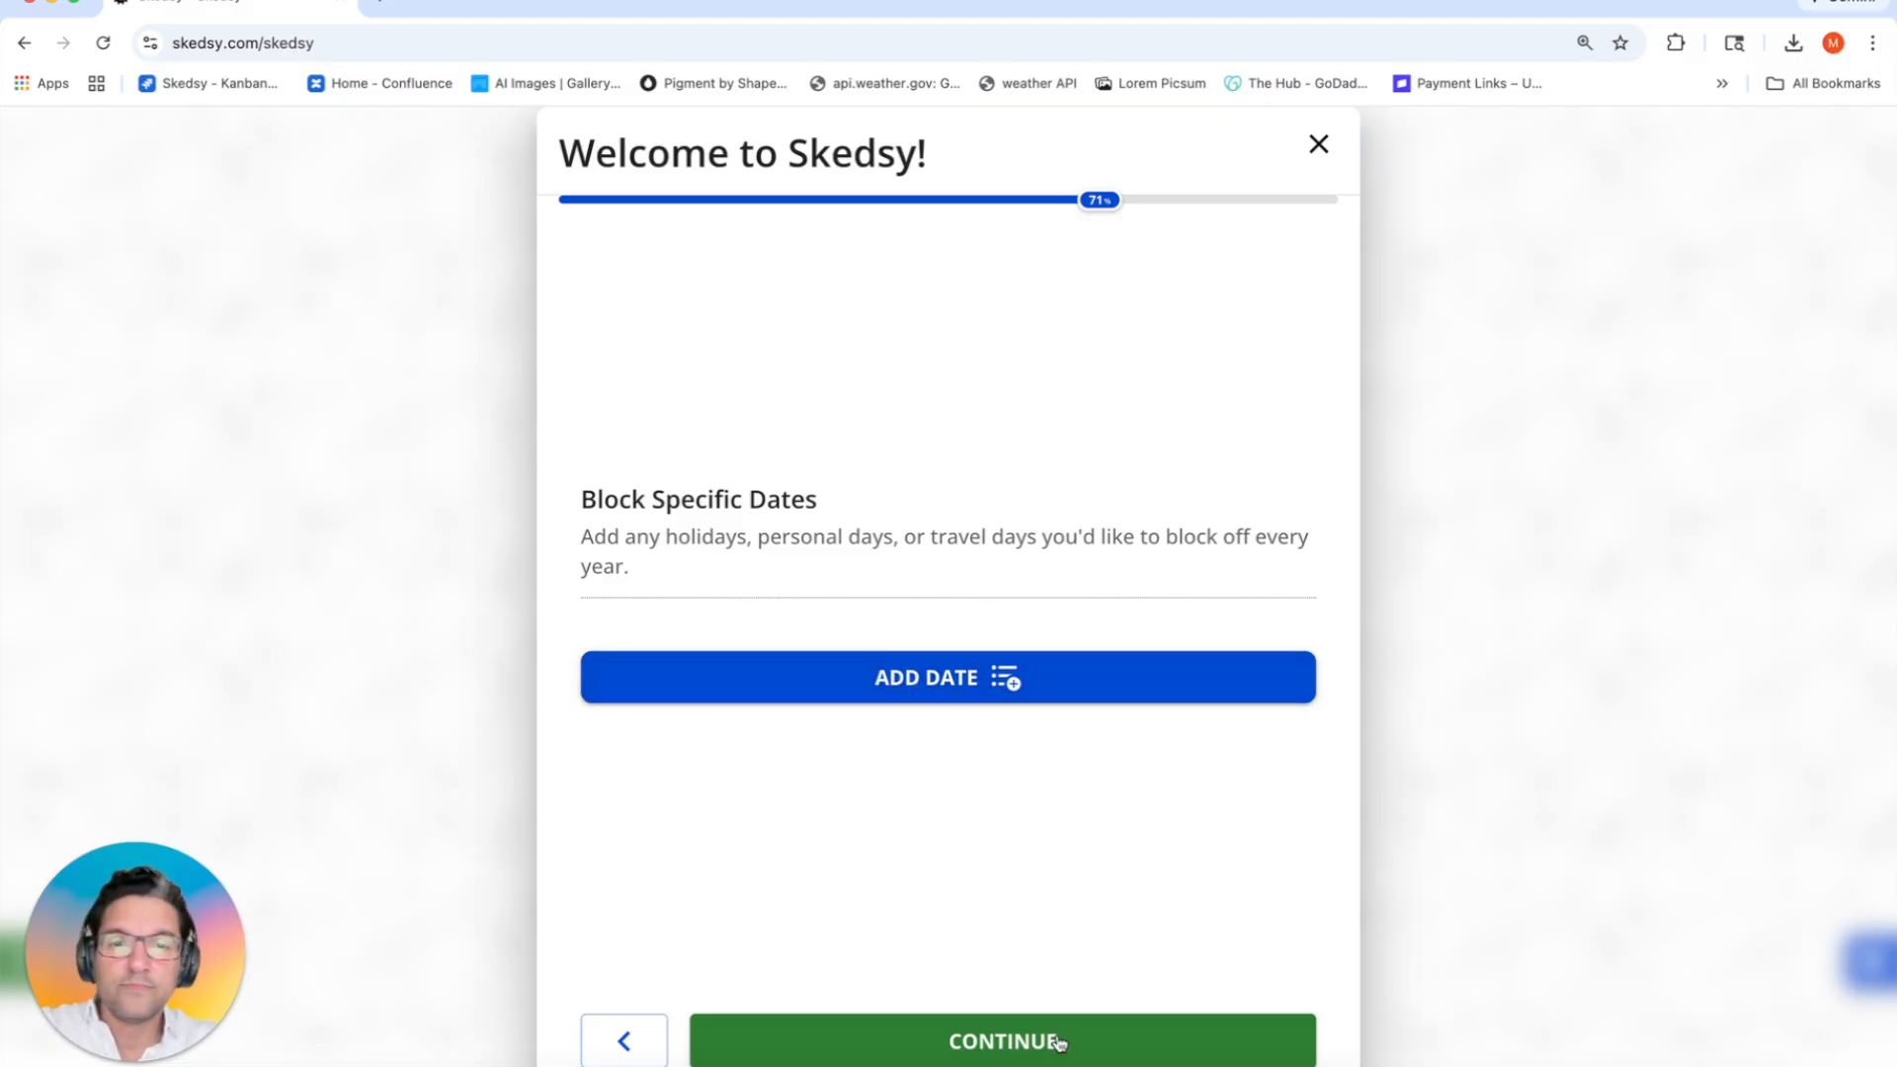
# Step: Skip date blocking and start an intake form with a required single-choice age-range question
pyautogui.click(996, 1045)
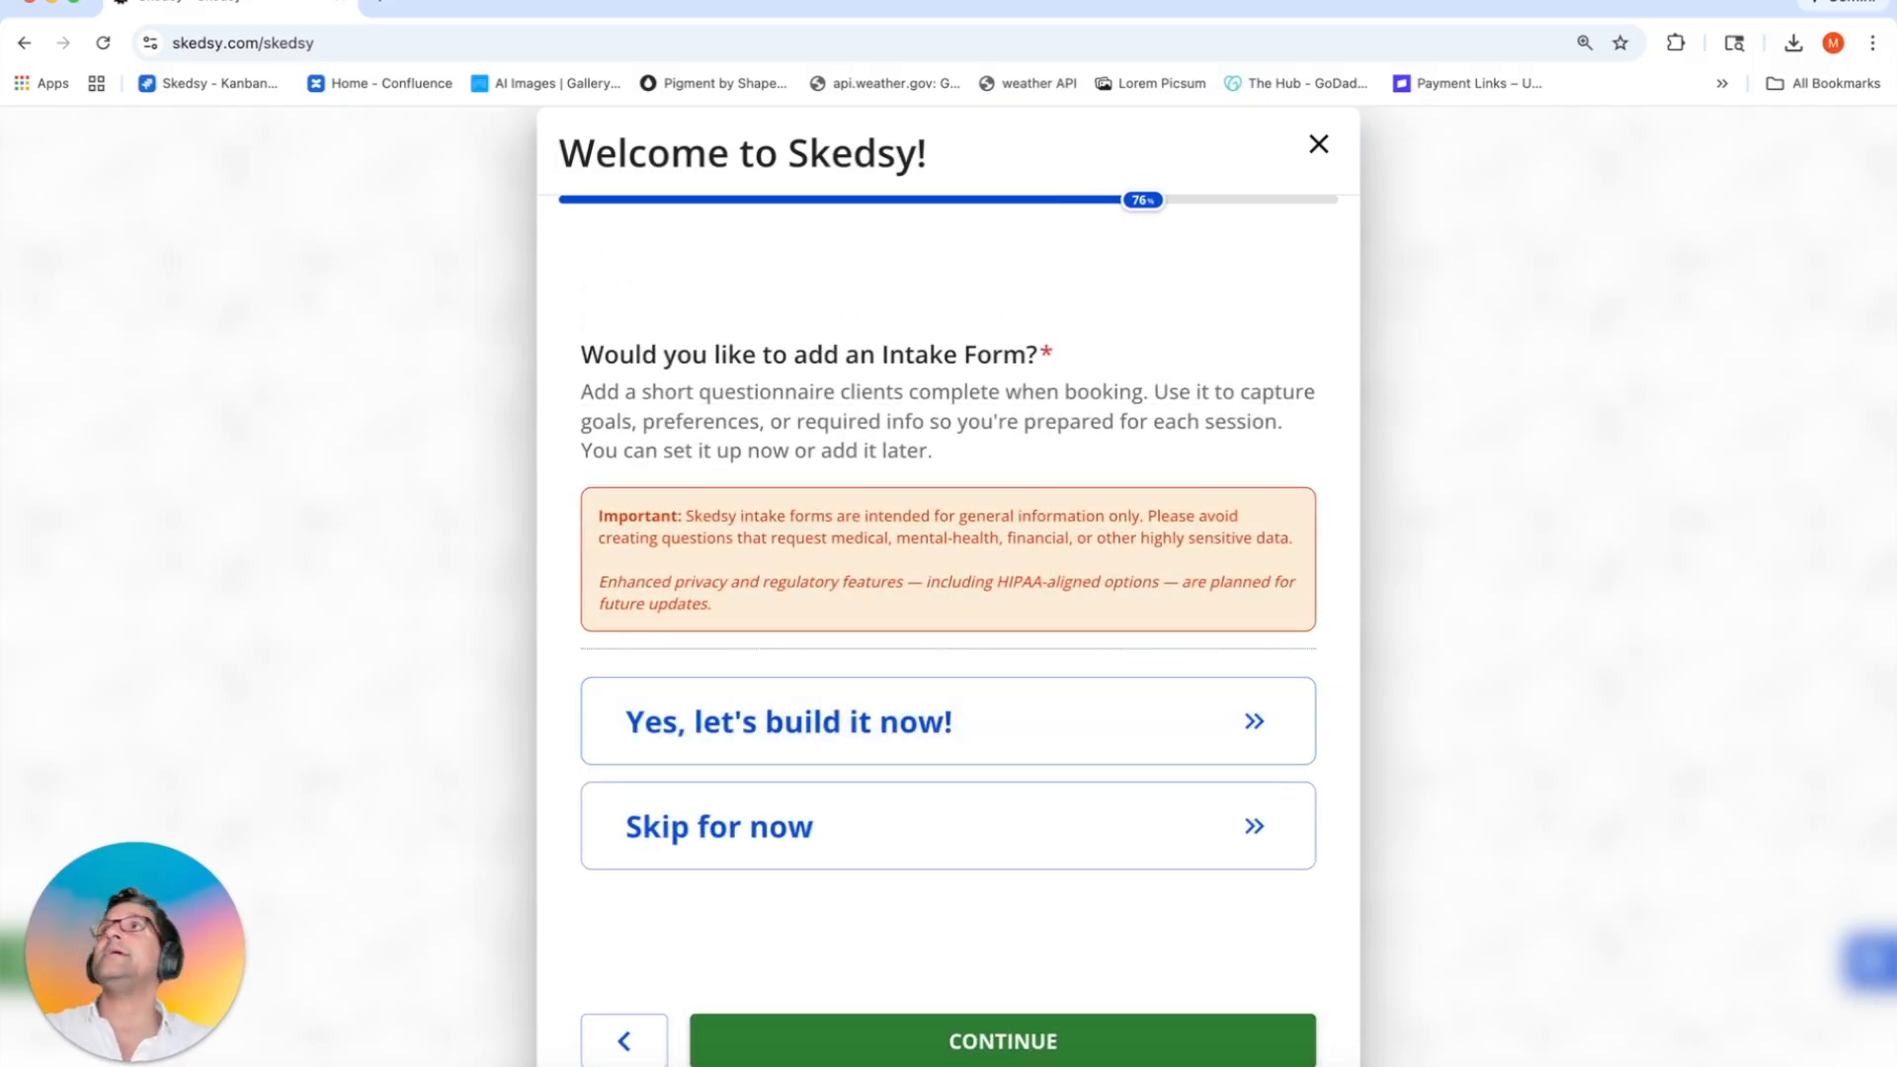
pyautogui.click(882, 713)
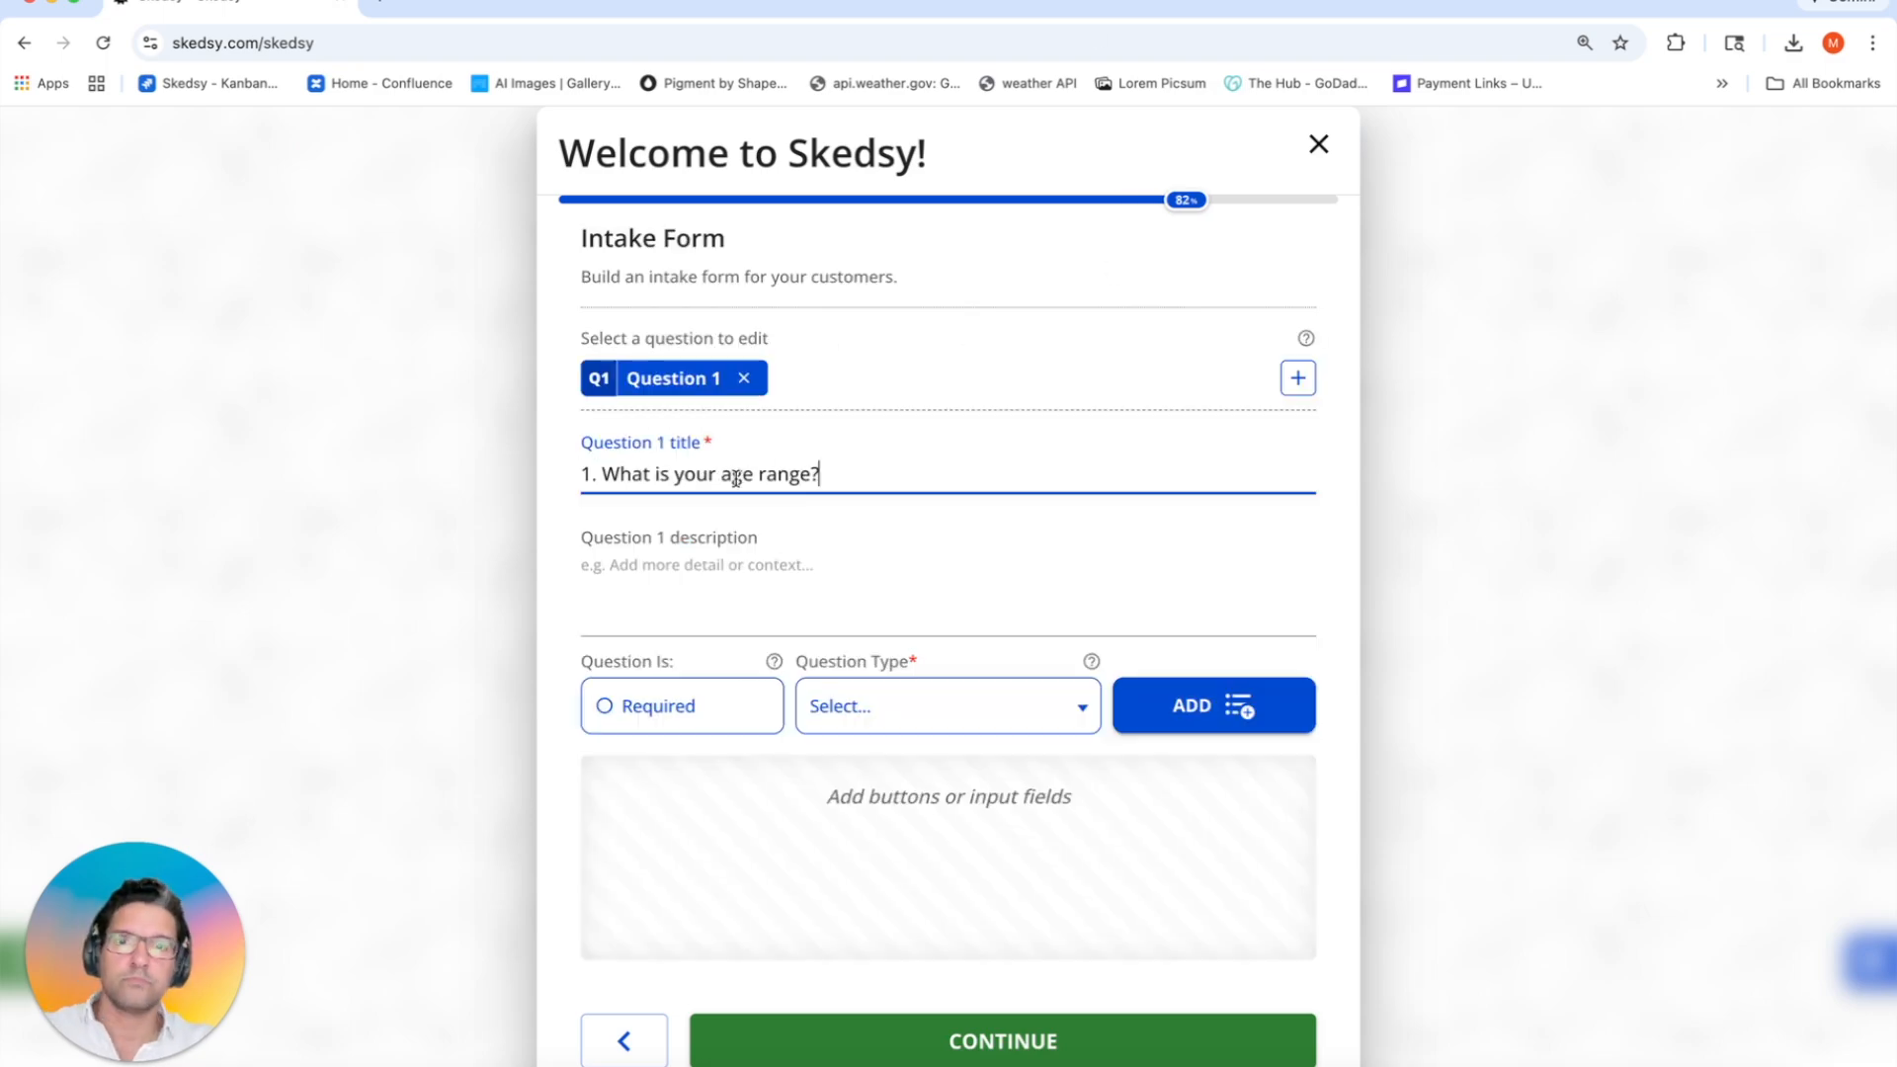
pyautogui.press('super+Tab')
pyautogui.click(779, 610)
pyautogui.write('This helps us understand general training needs and intensity recommendations.')
pyautogui.click(682, 705)
pyautogui.click(947, 705)
pyautogui.click(1008, 766)
pyautogui.click(1173, 707)
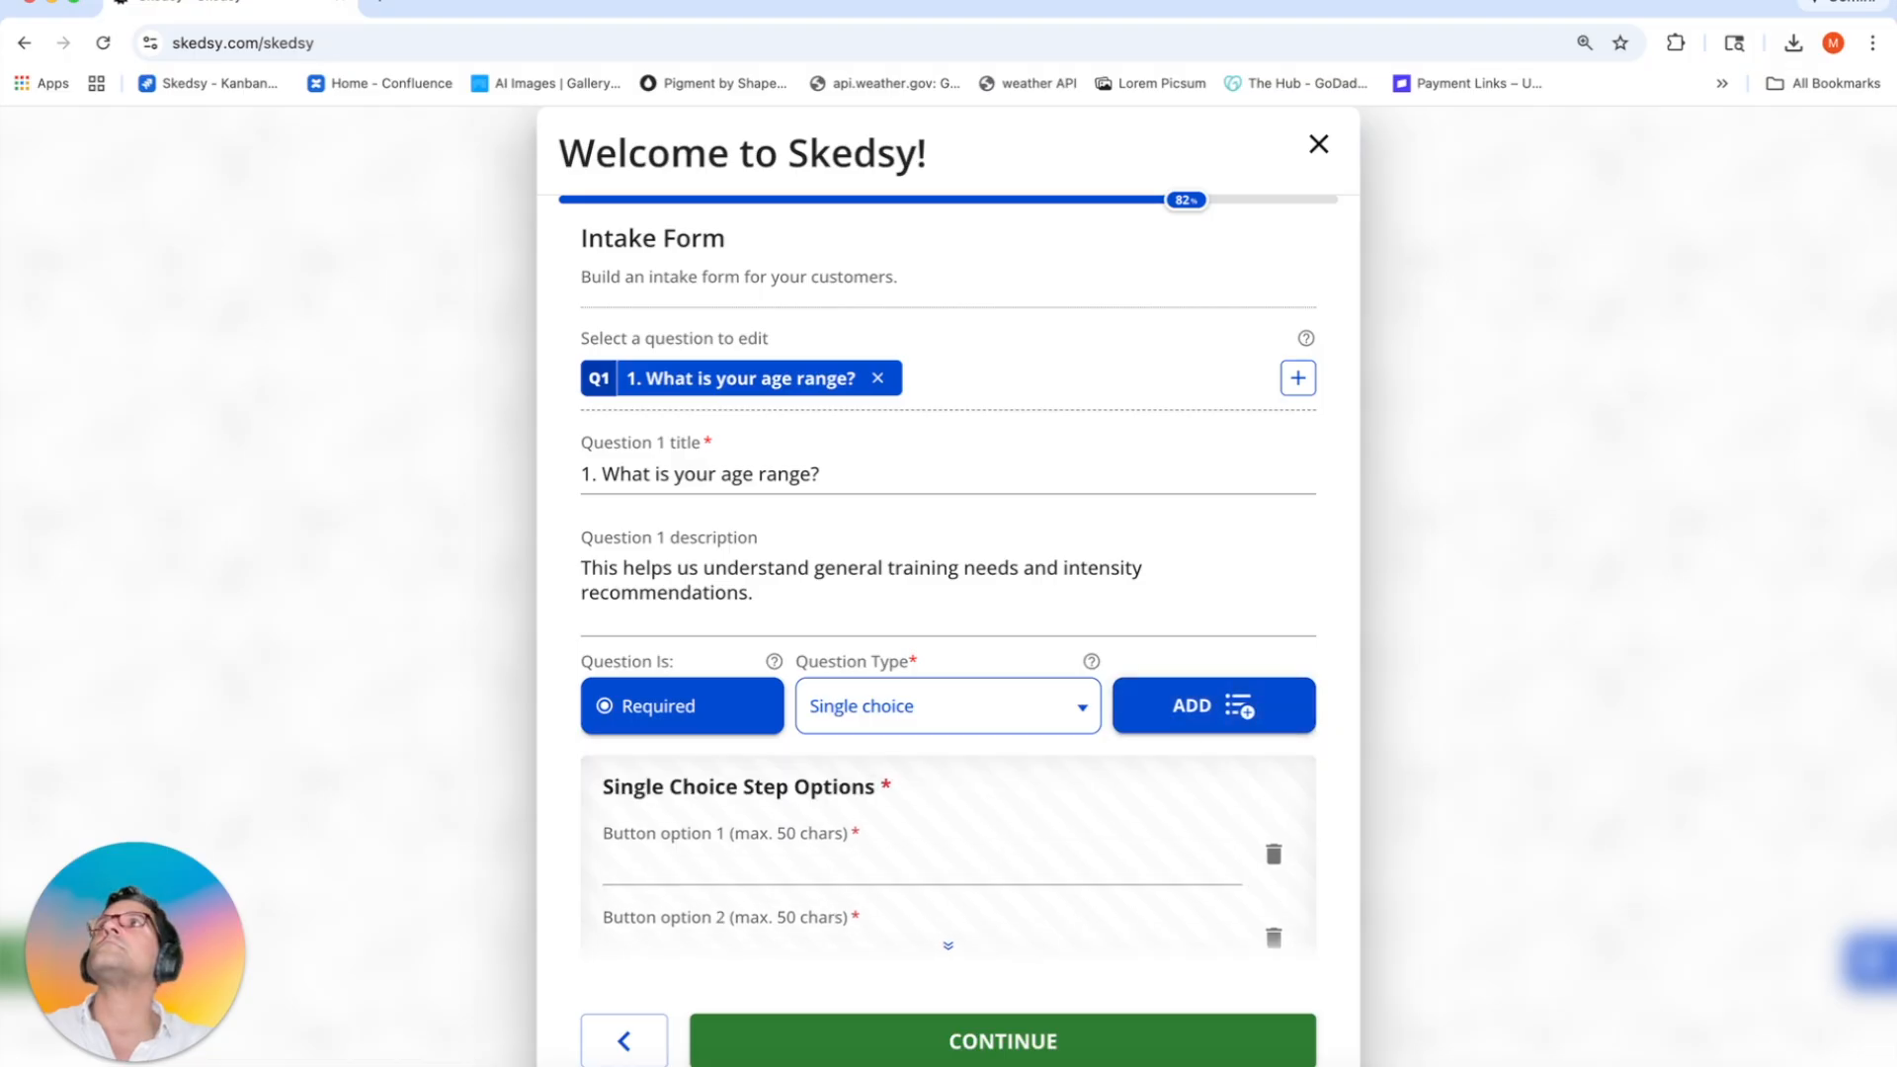
# Step: Give the age-range question six options: Under 18, 18–24, 25–34, 35–44, 45–54 and 55+
pyautogui.press('super+Tab')
pyautogui.click(792, 861)
pyautogui.write('Under 18')
pyautogui.scroll(-1, 792, 859)
pyautogui.click(790, 889)
pyautogui.click(768, 902)
pyautogui.write('18–24')
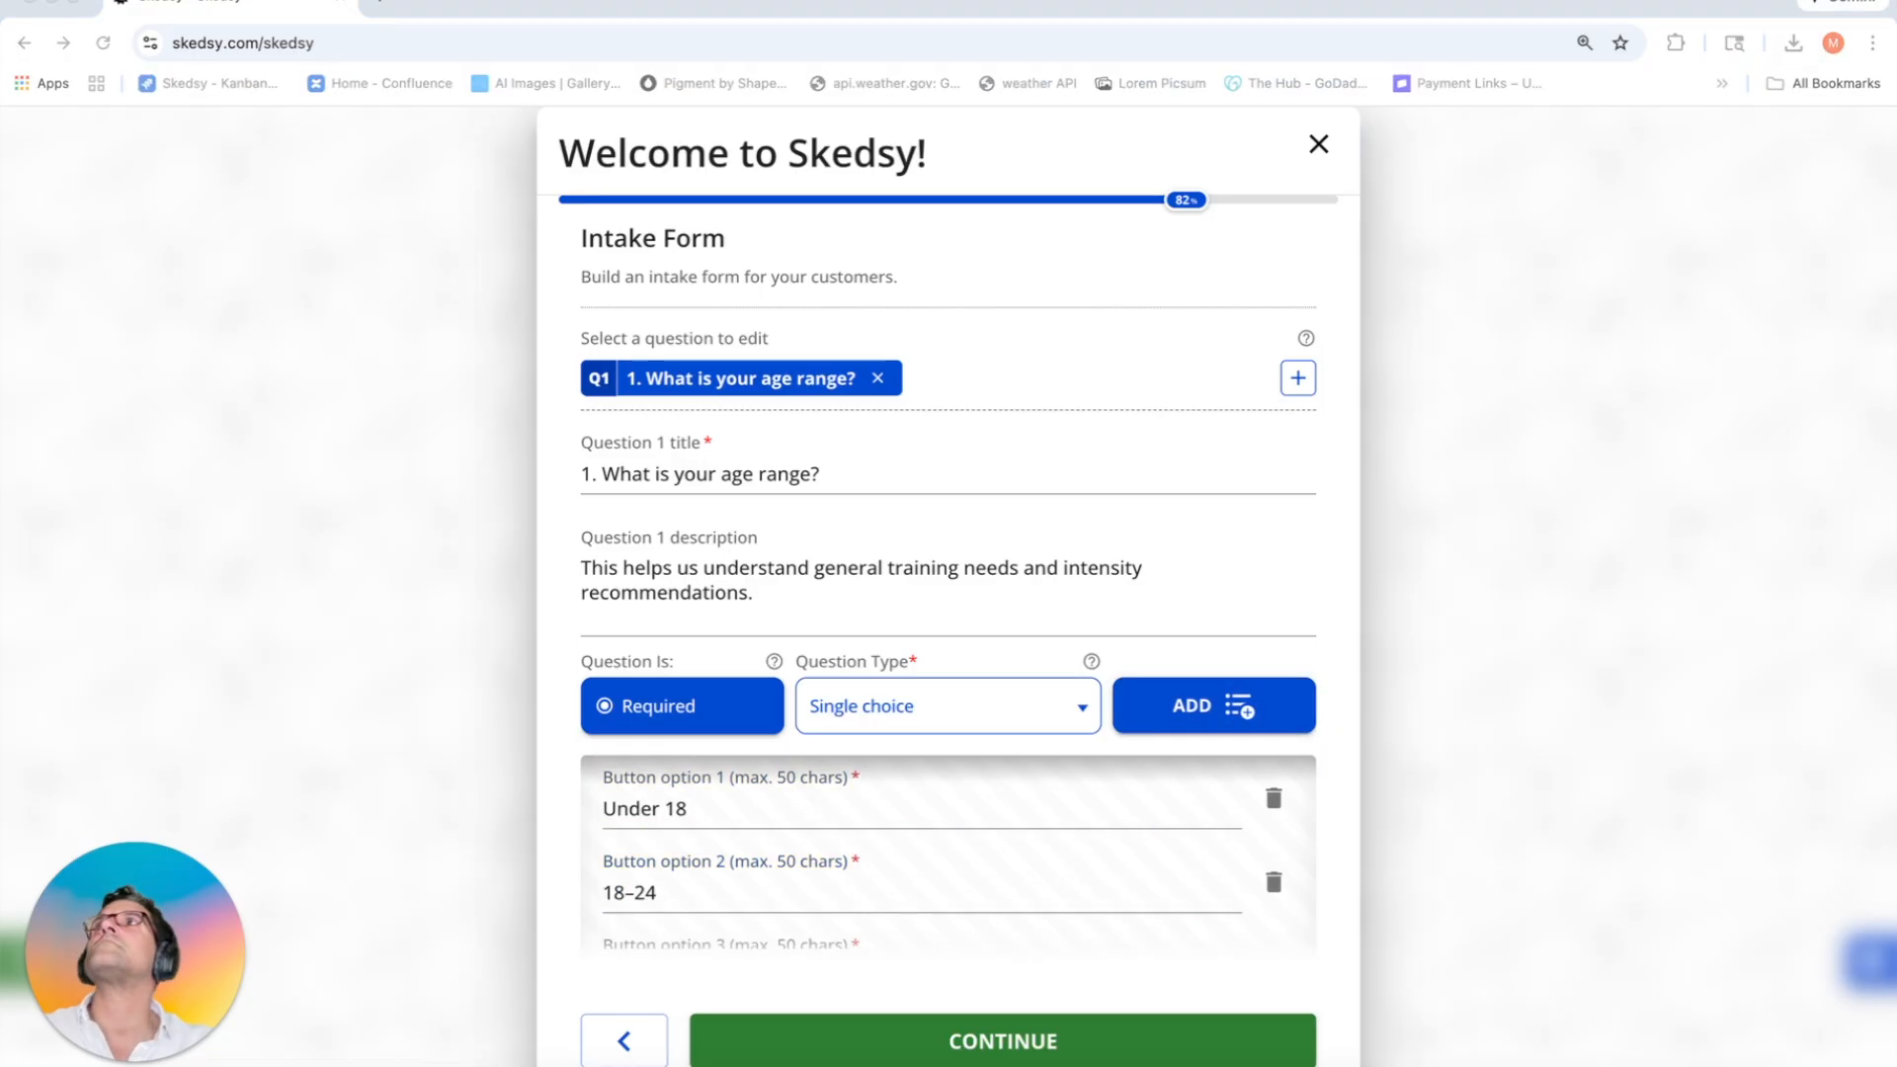
pyautogui.scroll(-1, 736, 890)
pyautogui.click(736, 889)
pyautogui.write('25–34')
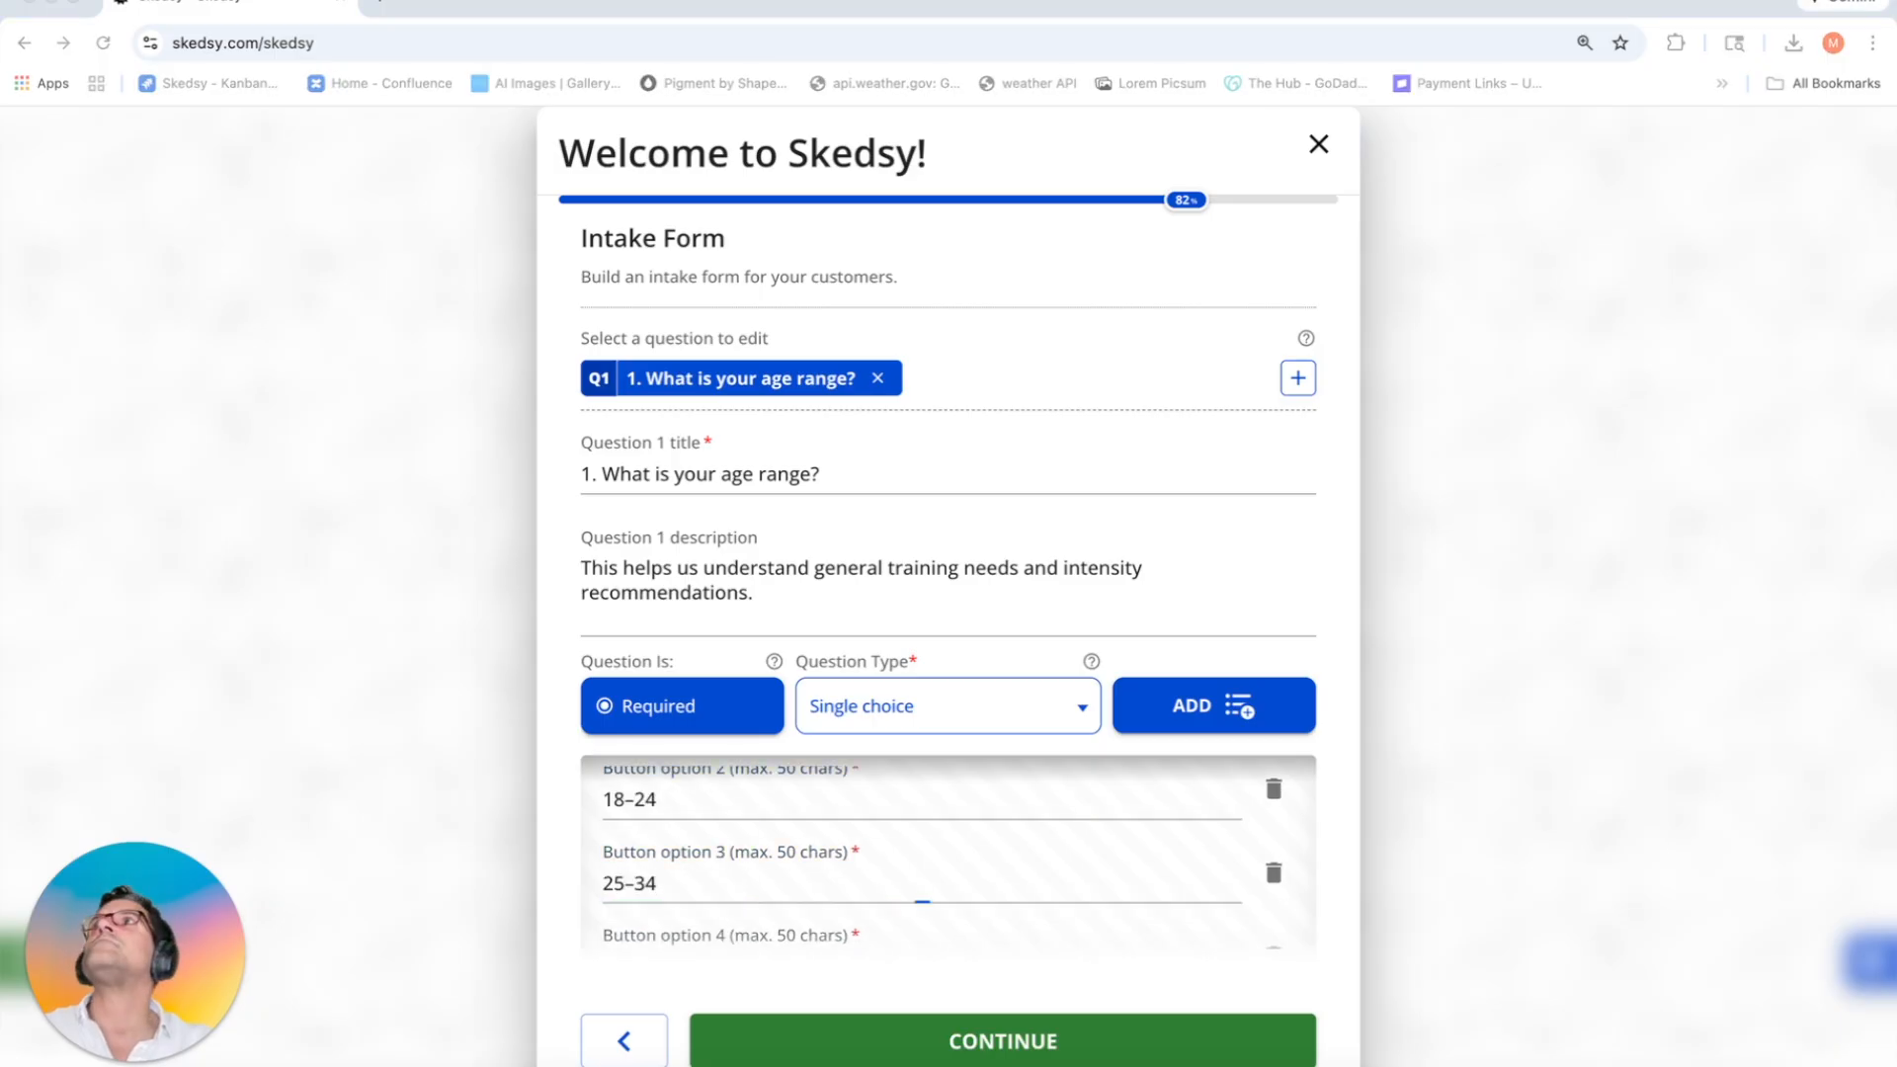
pyautogui.scroll(-1, 748, 870)
pyautogui.click(748, 870)
pyautogui.write('35–44')
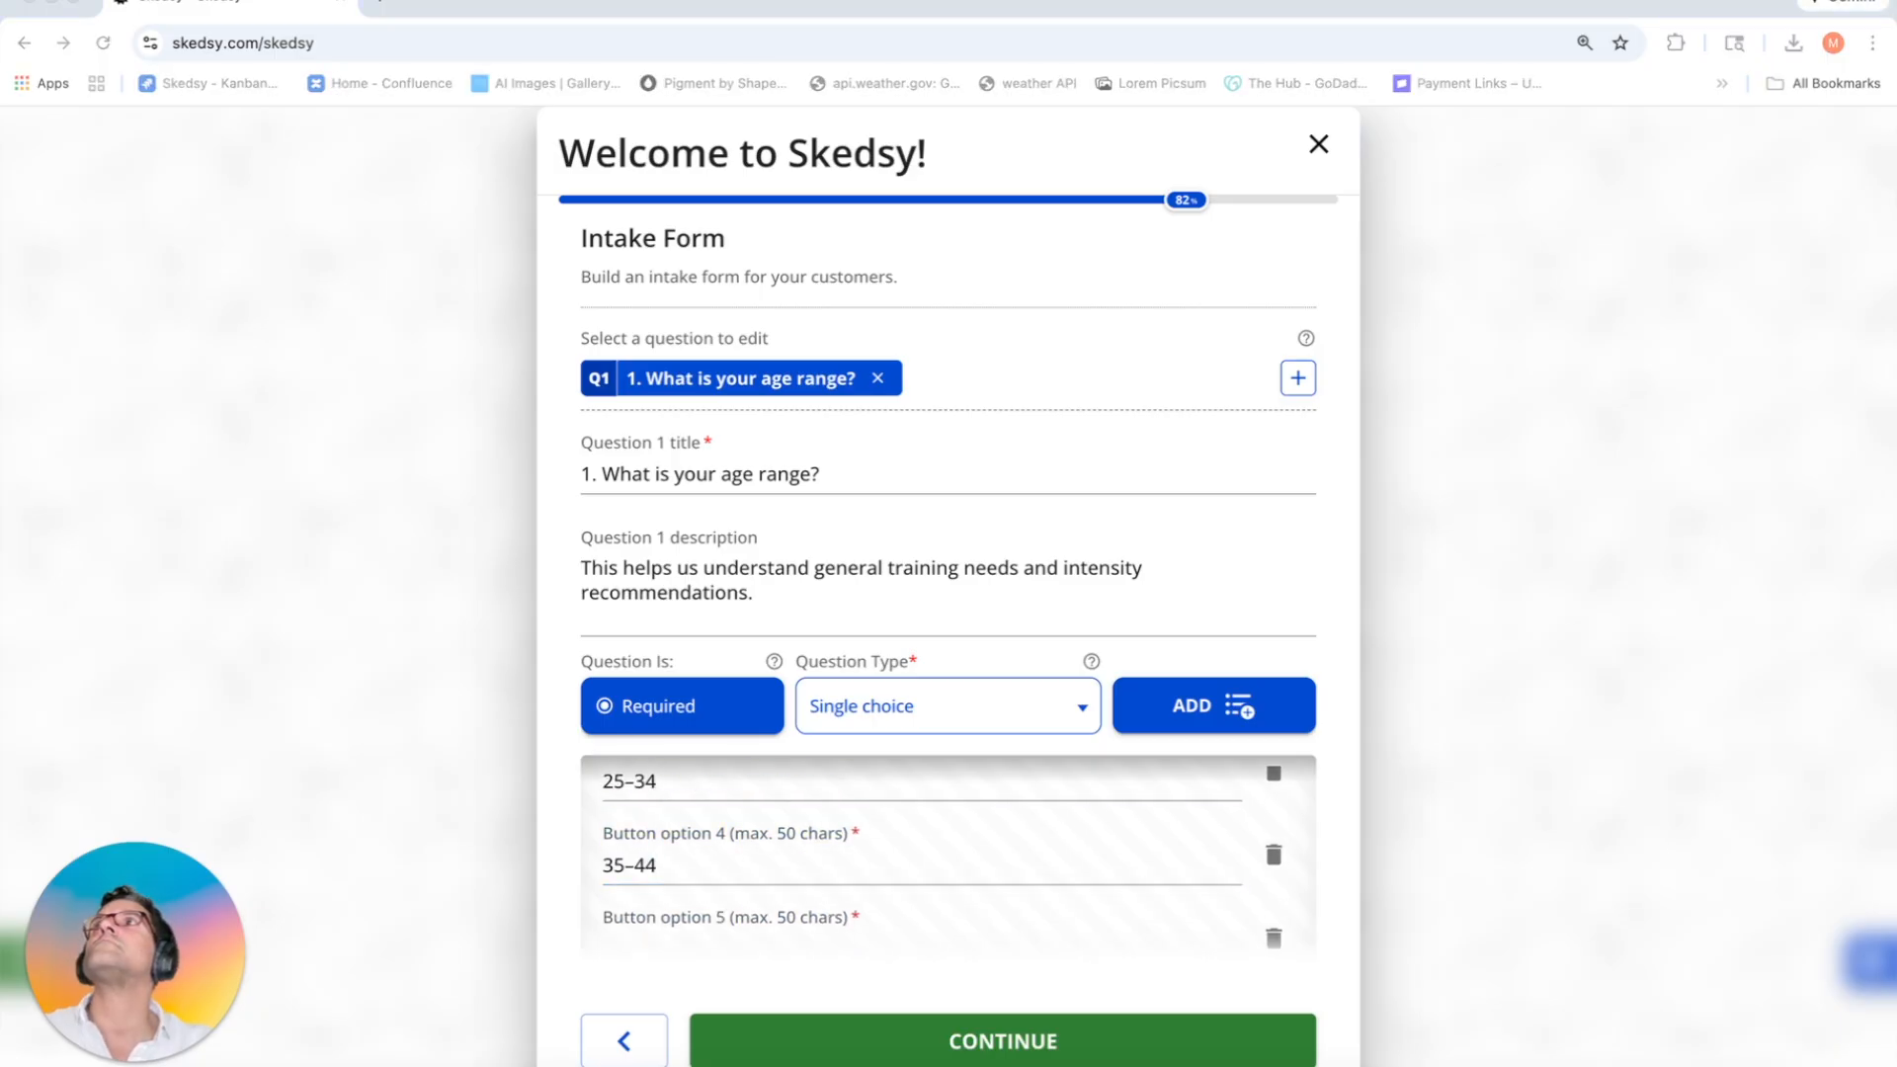
pyautogui.scroll(-1, 775, 893)
pyautogui.click(720, 895)
pyautogui.write('45–54')
pyautogui.click(1207, 719)
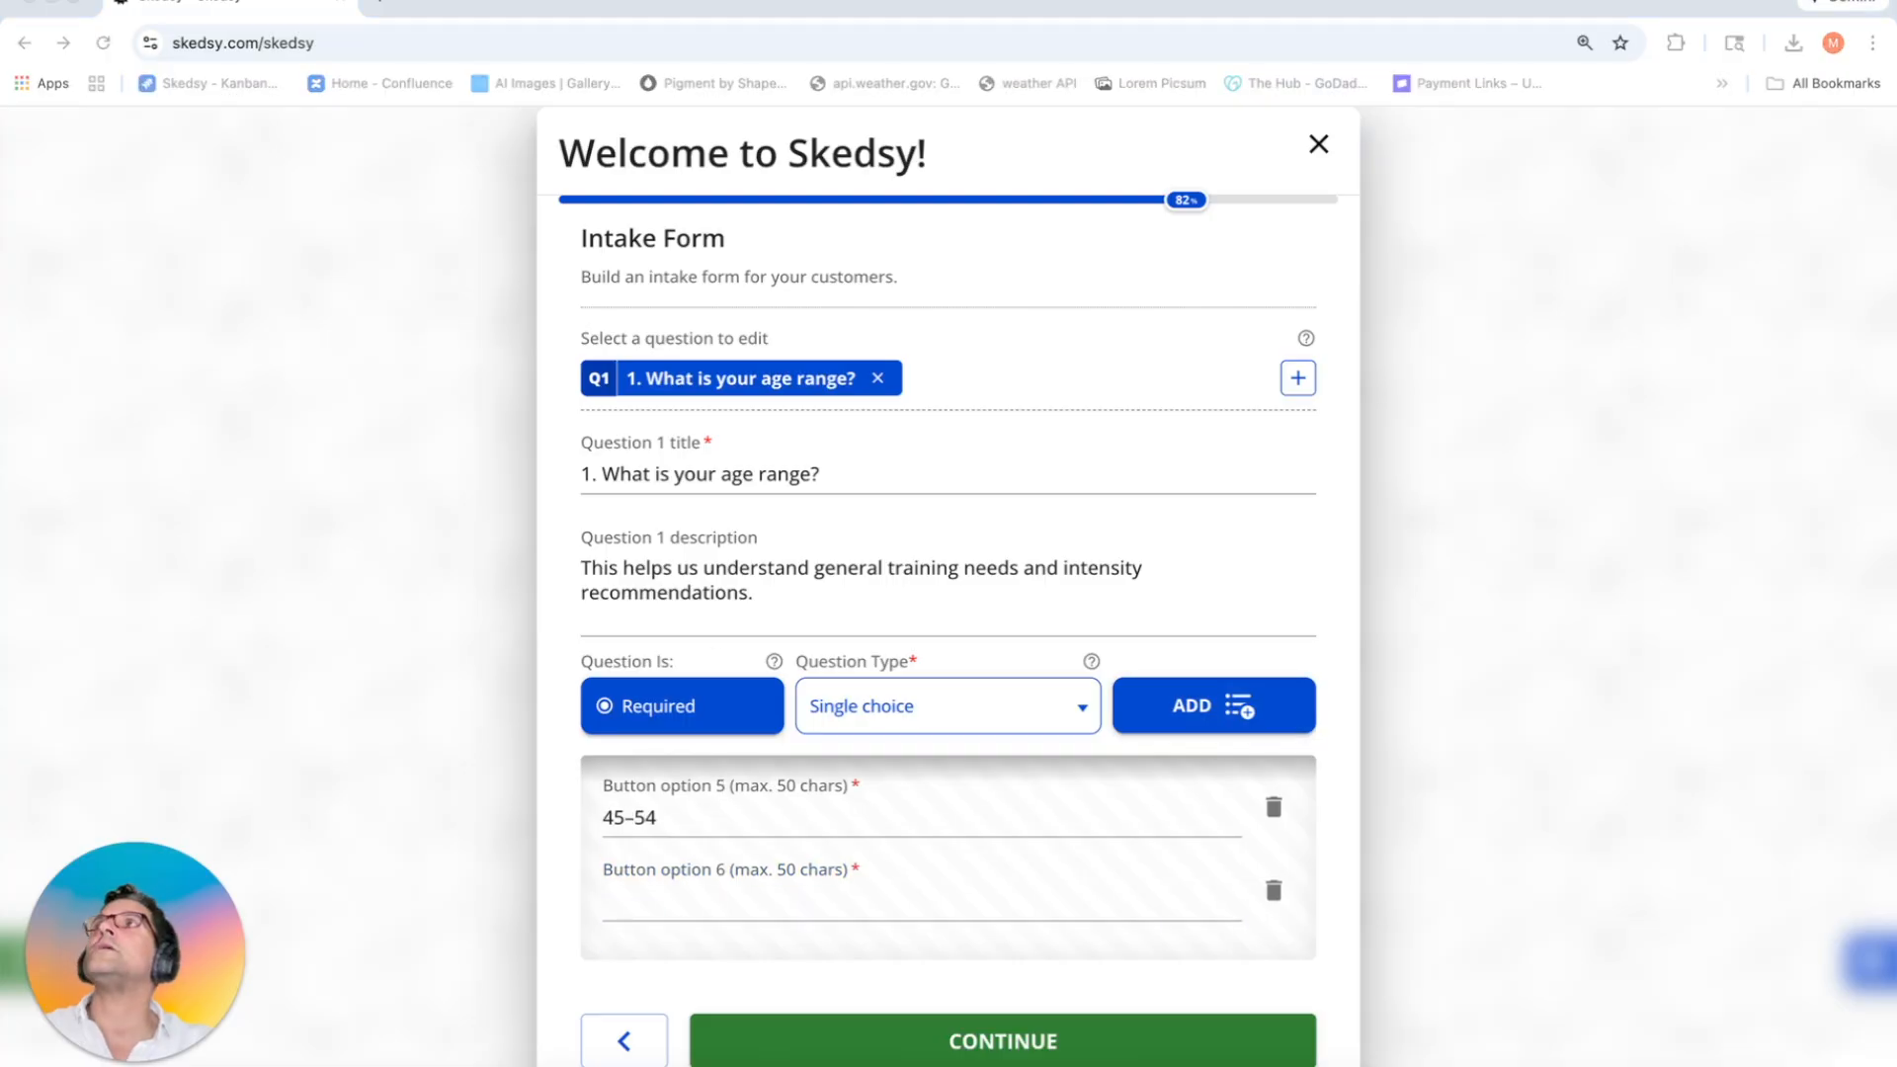
pyautogui.click(779, 907)
pyautogui.write('55+')
# Step: Add a required multiple-choice fitness-goals question with options Build strength and Improve endurance
pyautogui.click(1298, 377)
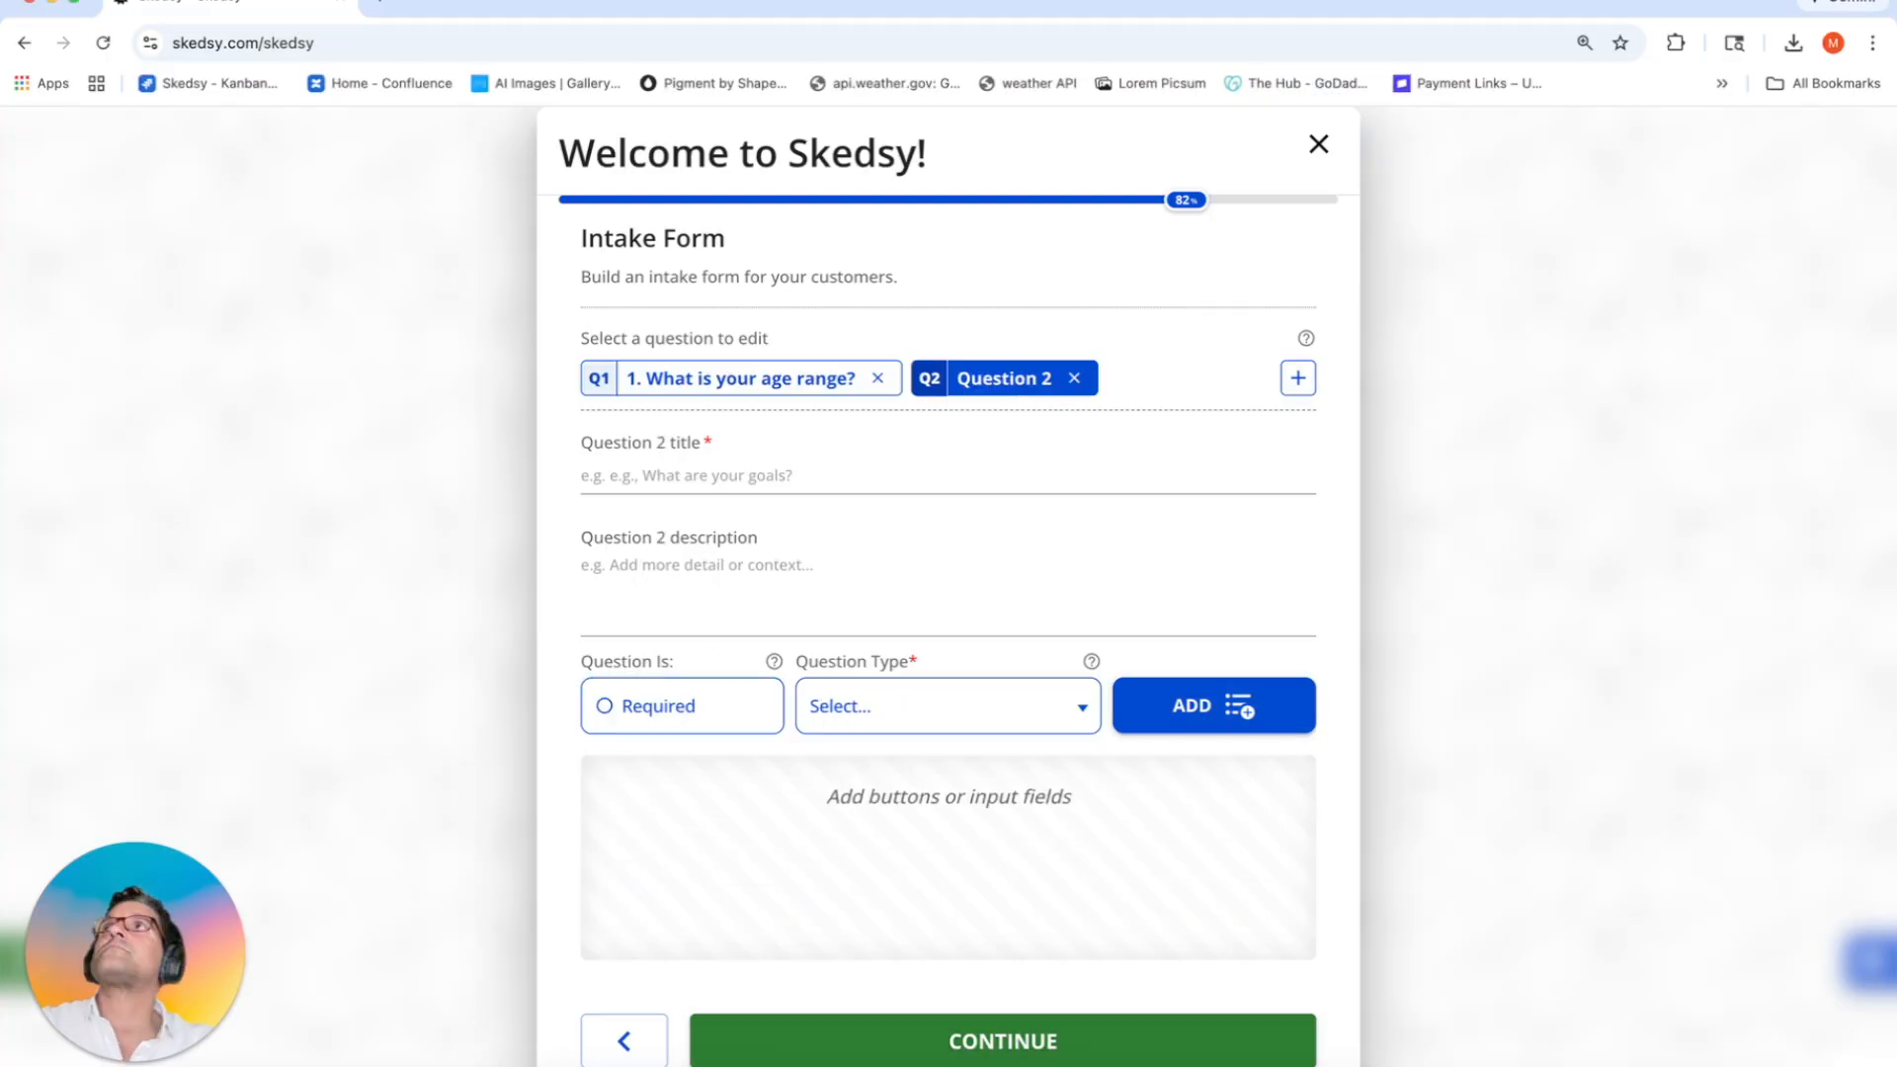
pyautogui.write('What are your primary fitness goals?')
pyautogui.click(817, 593)
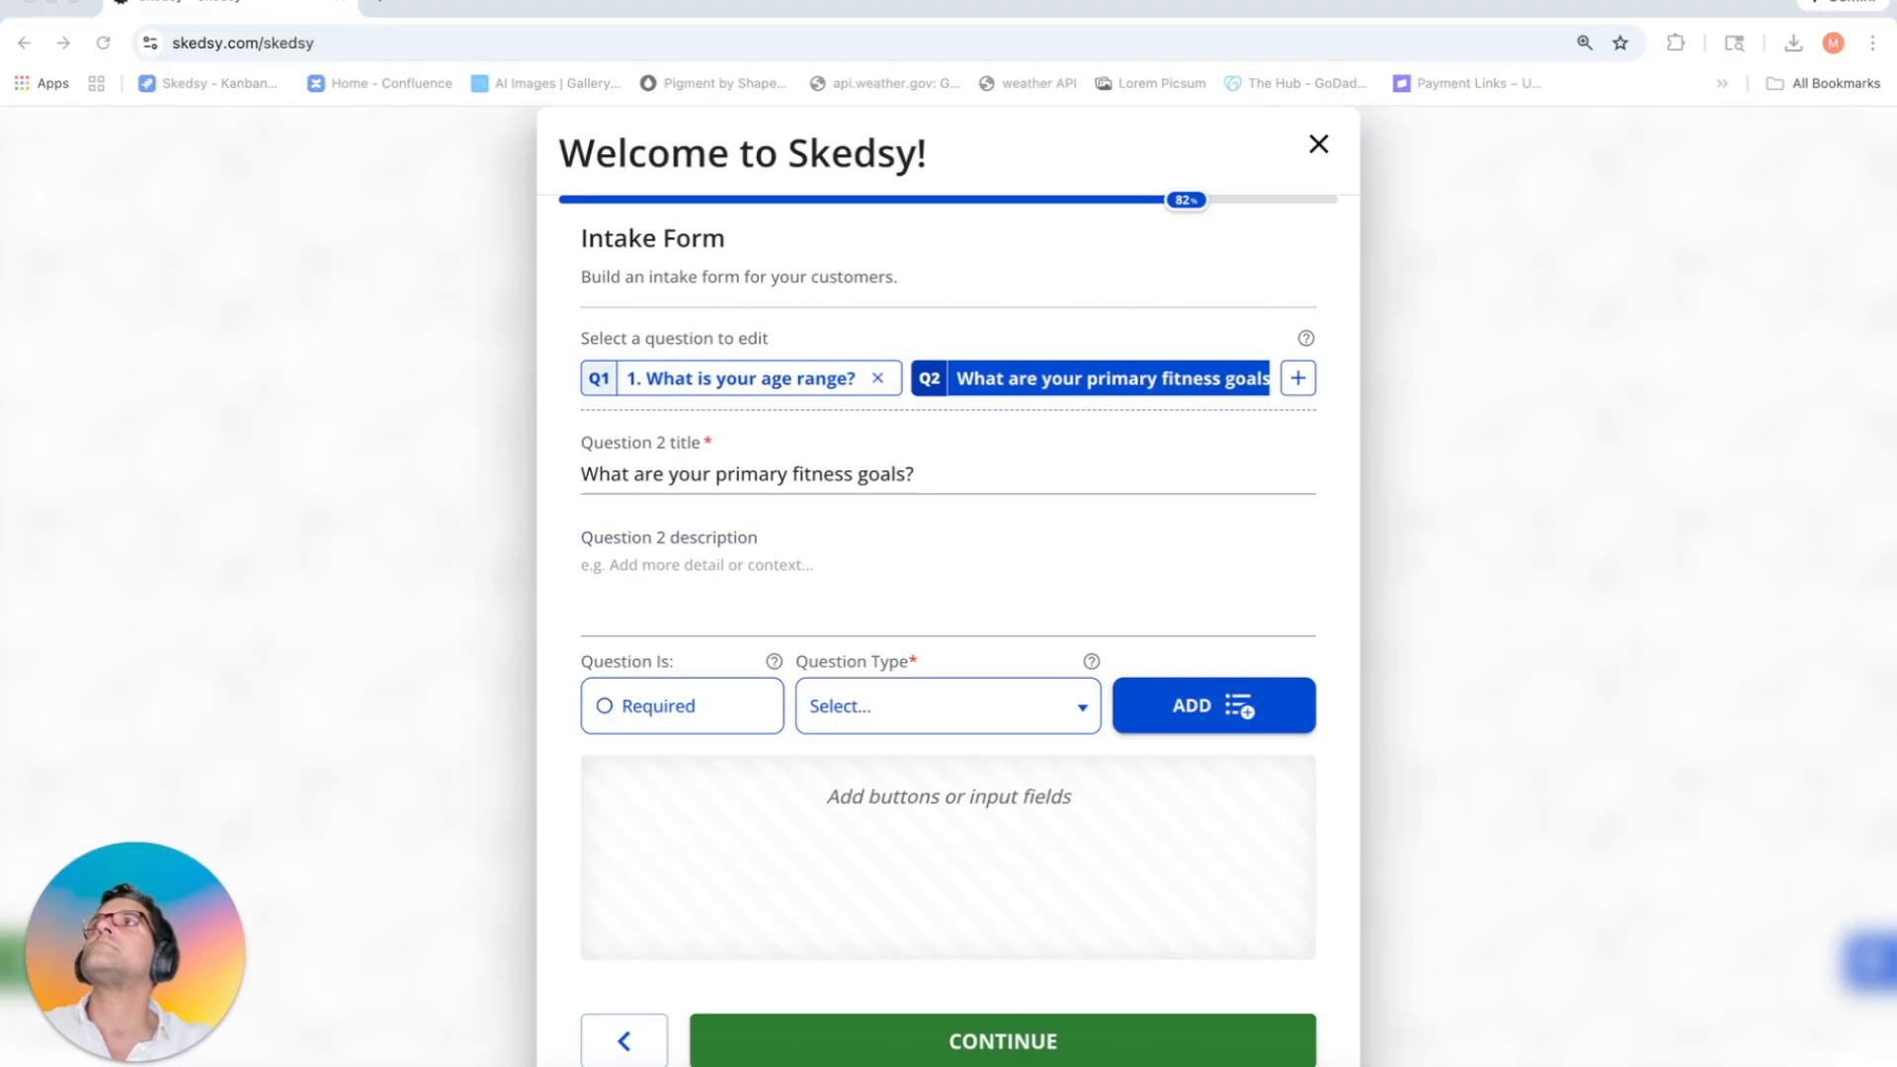
pyautogui.click(982, 717)
pyautogui.click(889, 857)
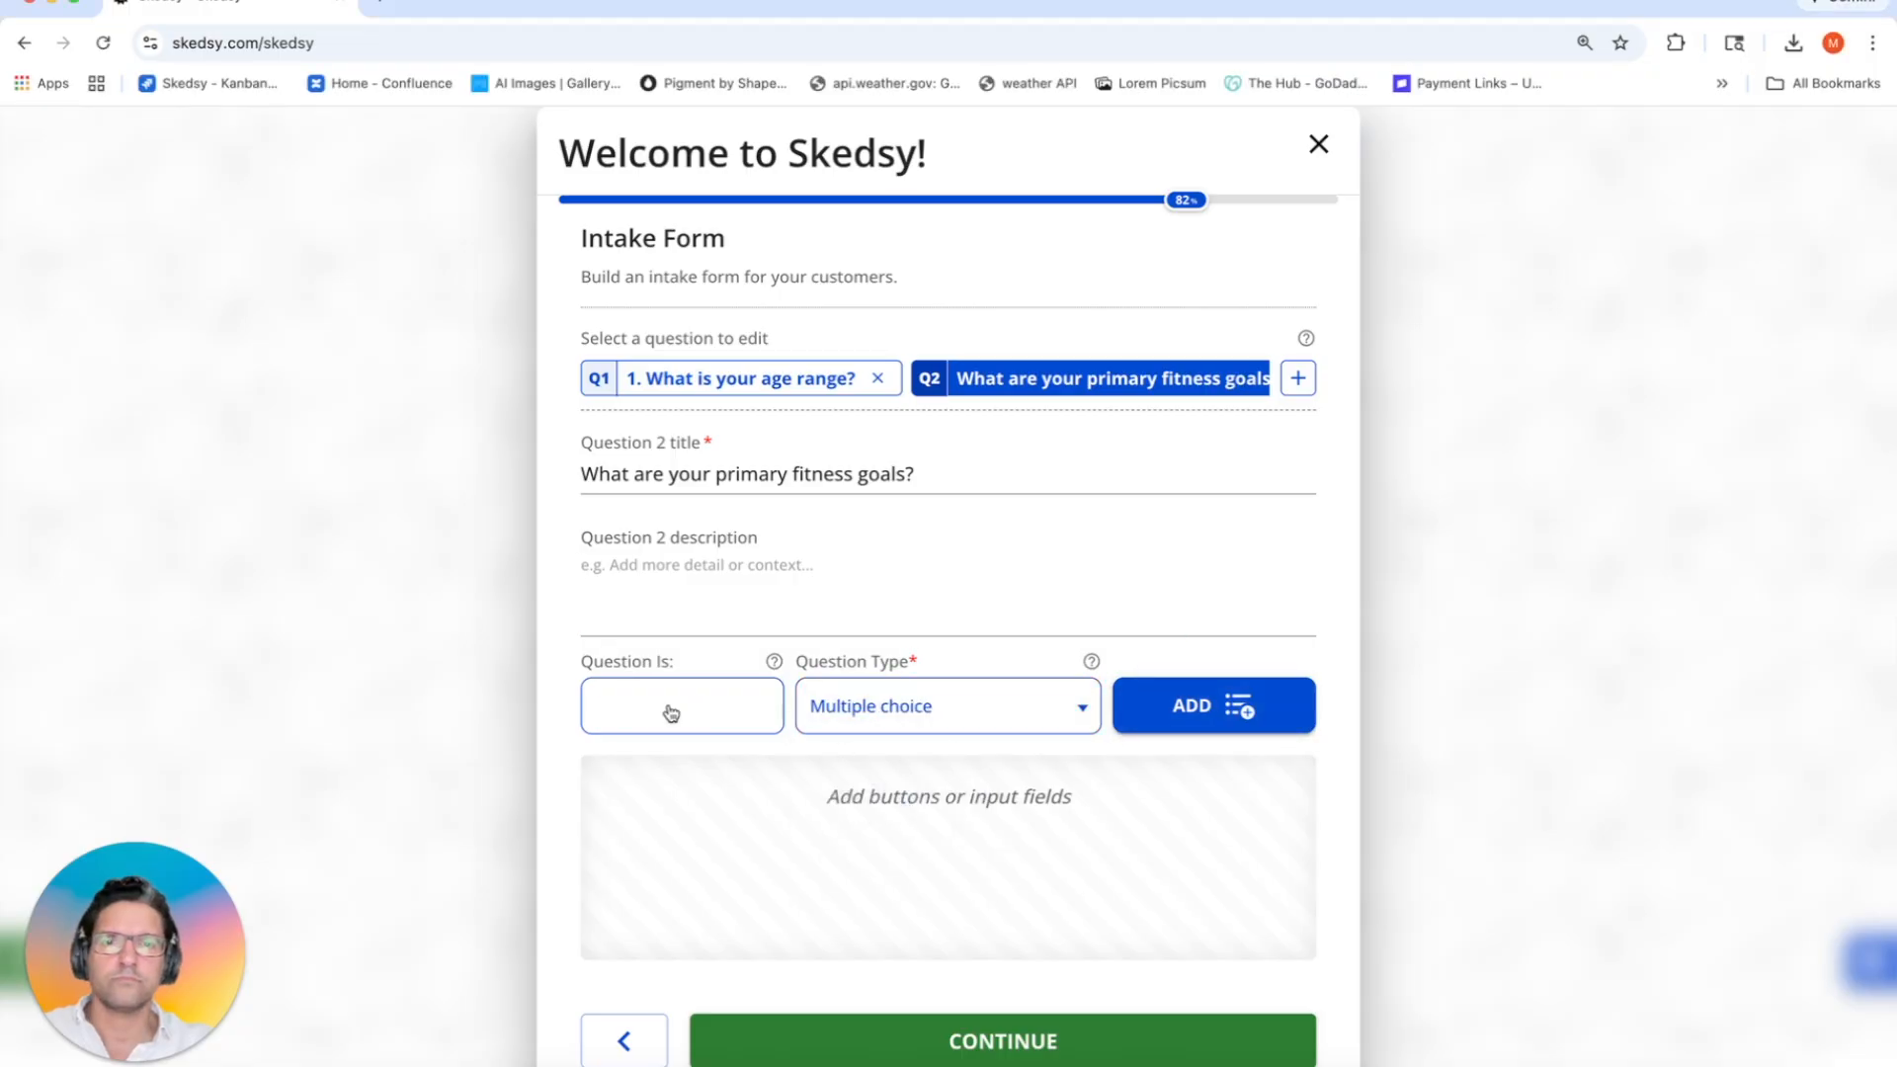
pyautogui.click(665, 712)
pyautogui.click(1139, 712)
pyautogui.click(840, 853)
pyautogui.write('Build strength')
pyautogui.press('super+Tab')
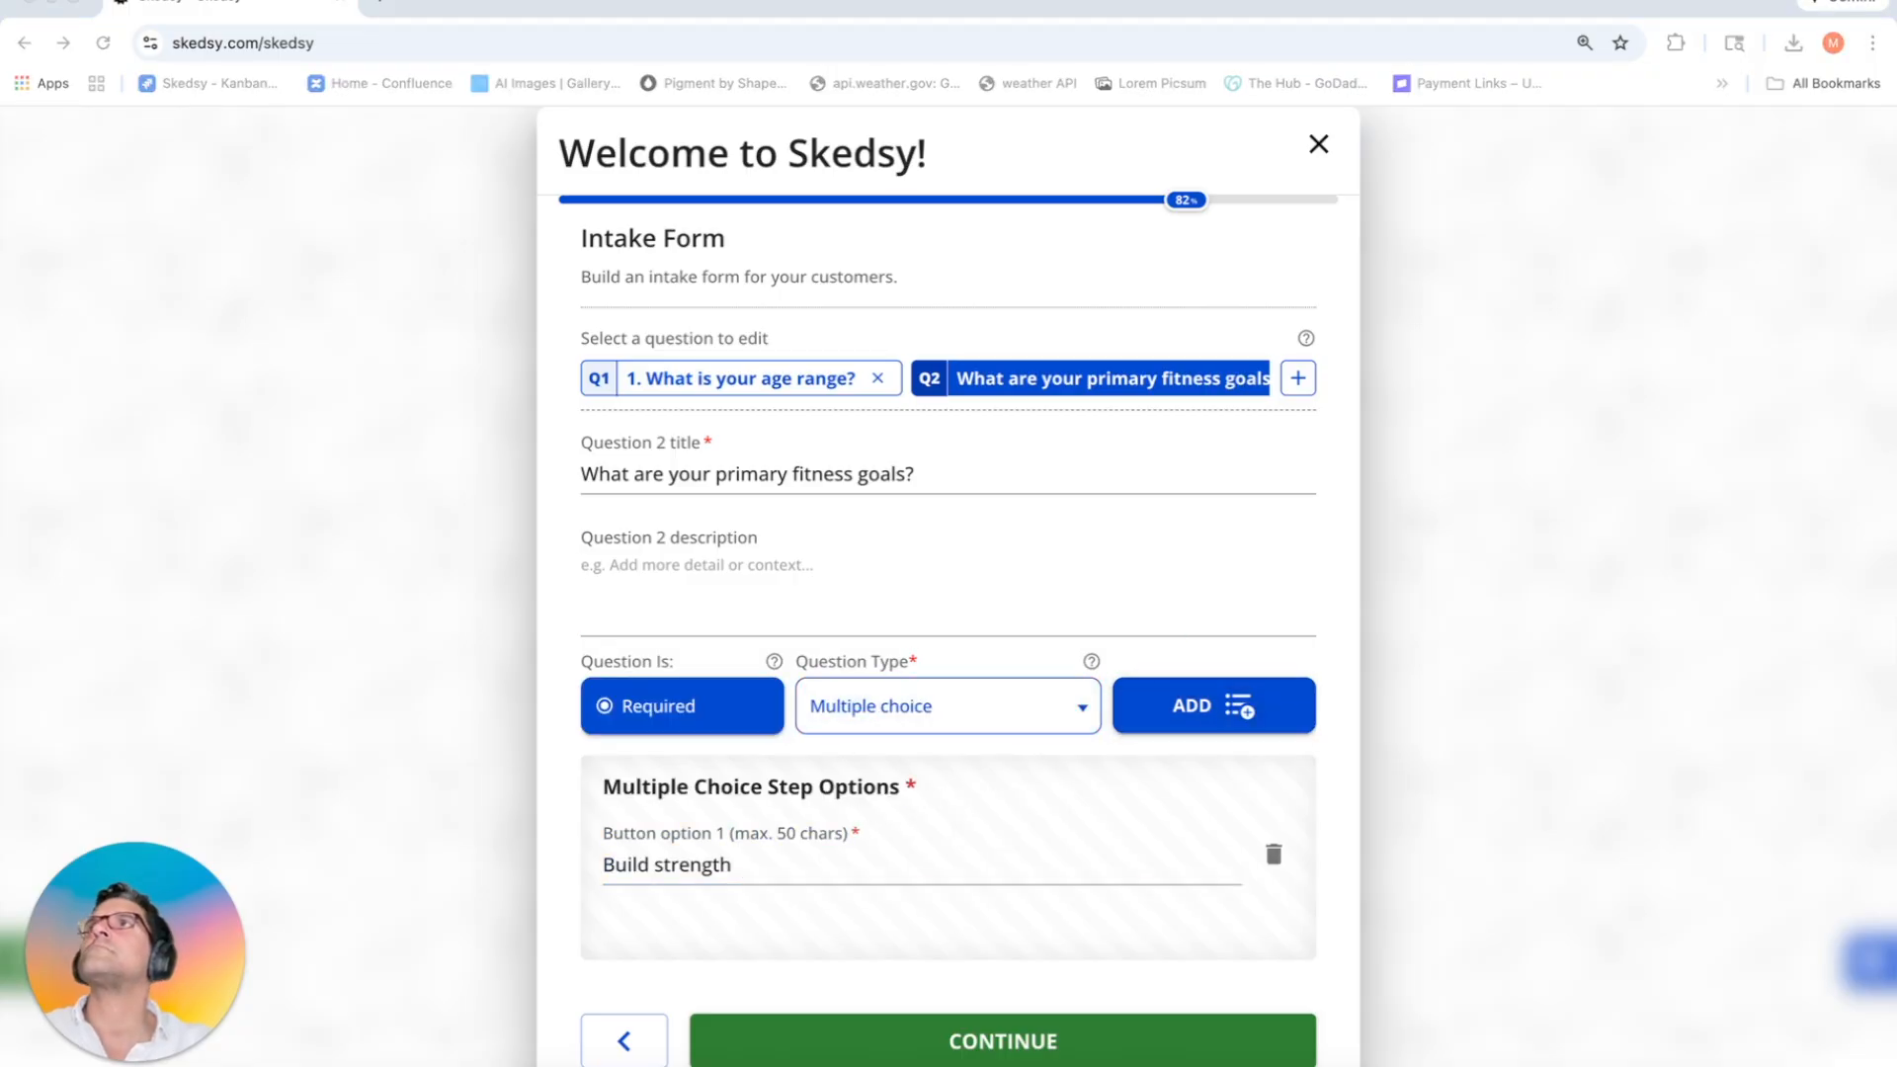
pyautogui.click(1156, 714)
pyautogui.click(719, 903)
pyautogui.write('Improve endurance')
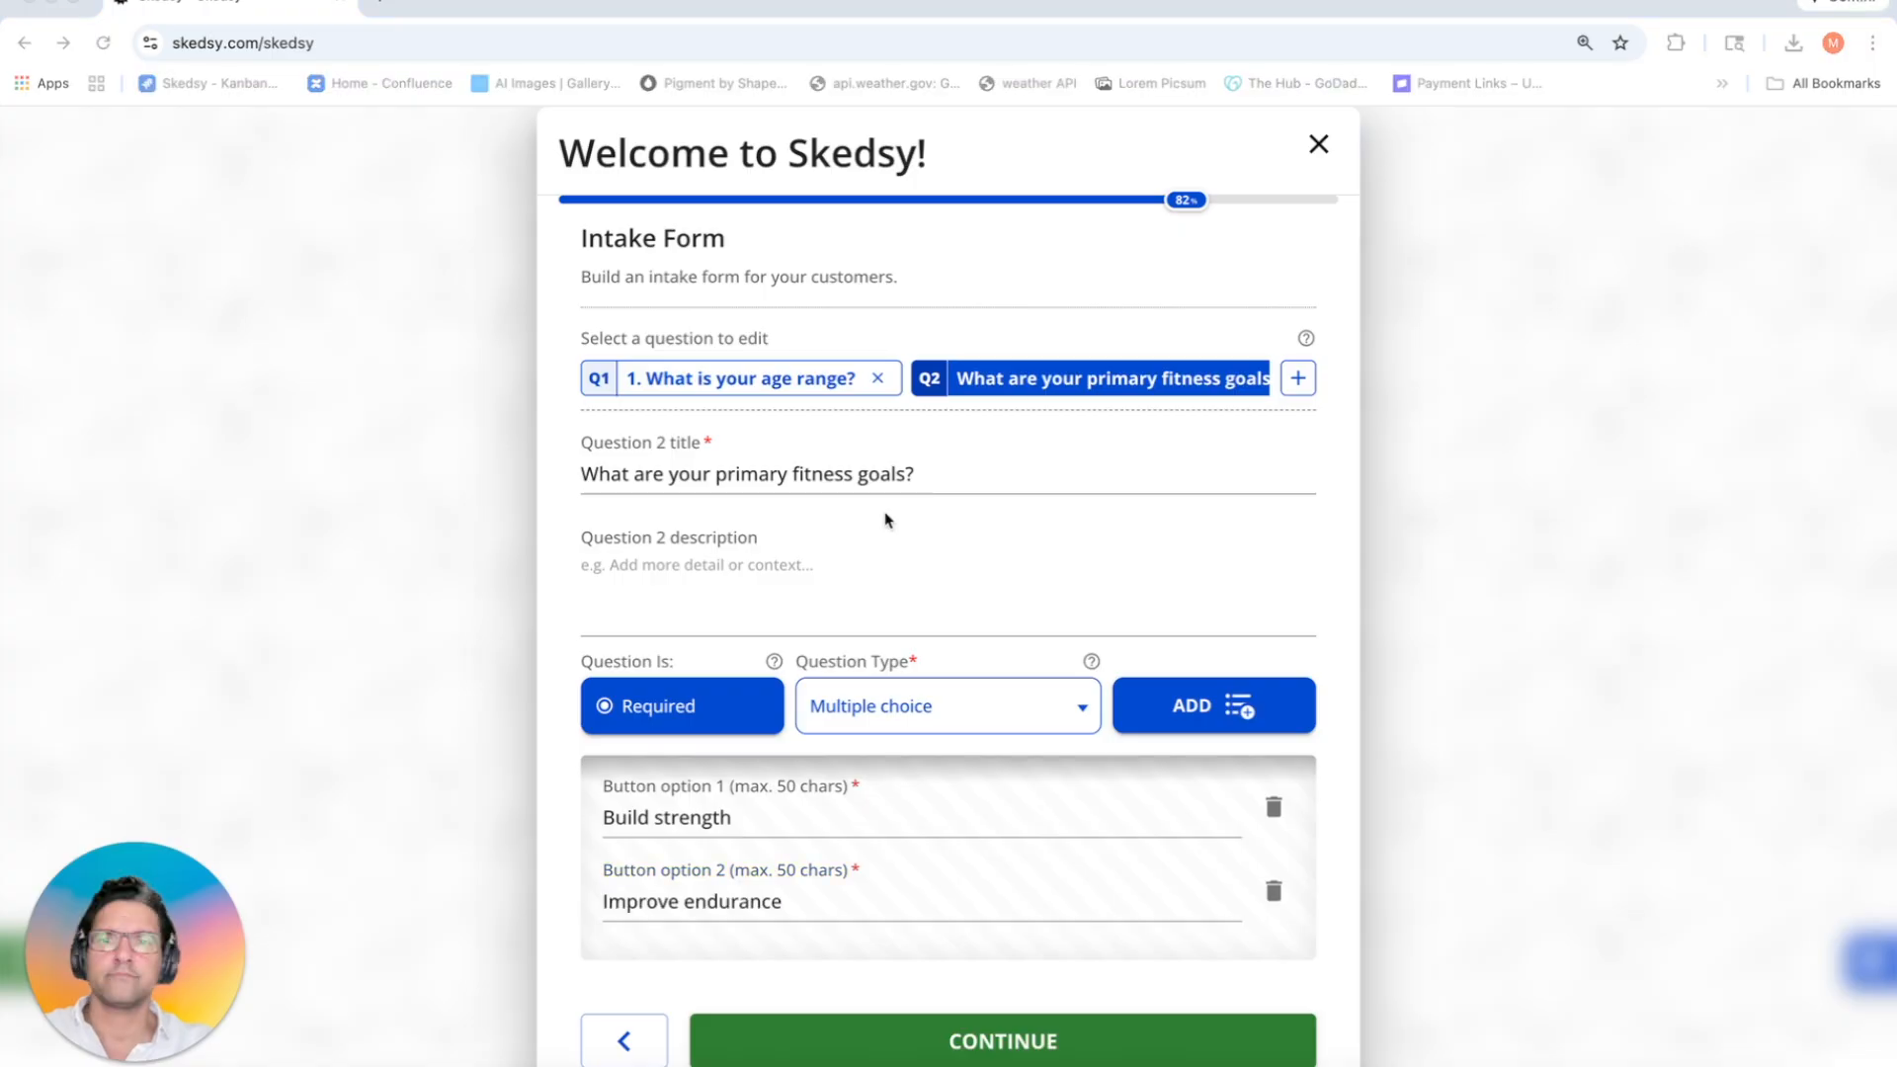
# Step: Add Lose weight and Increase mobility/flexibility options, a goals description, and a blank Question 3
pyautogui.click(1176, 721)
pyautogui.click(1179, 727)
pyautogui.click(751, 817)
pyautogui.write('Lose weight')
pyautogui.press('super+Tab')
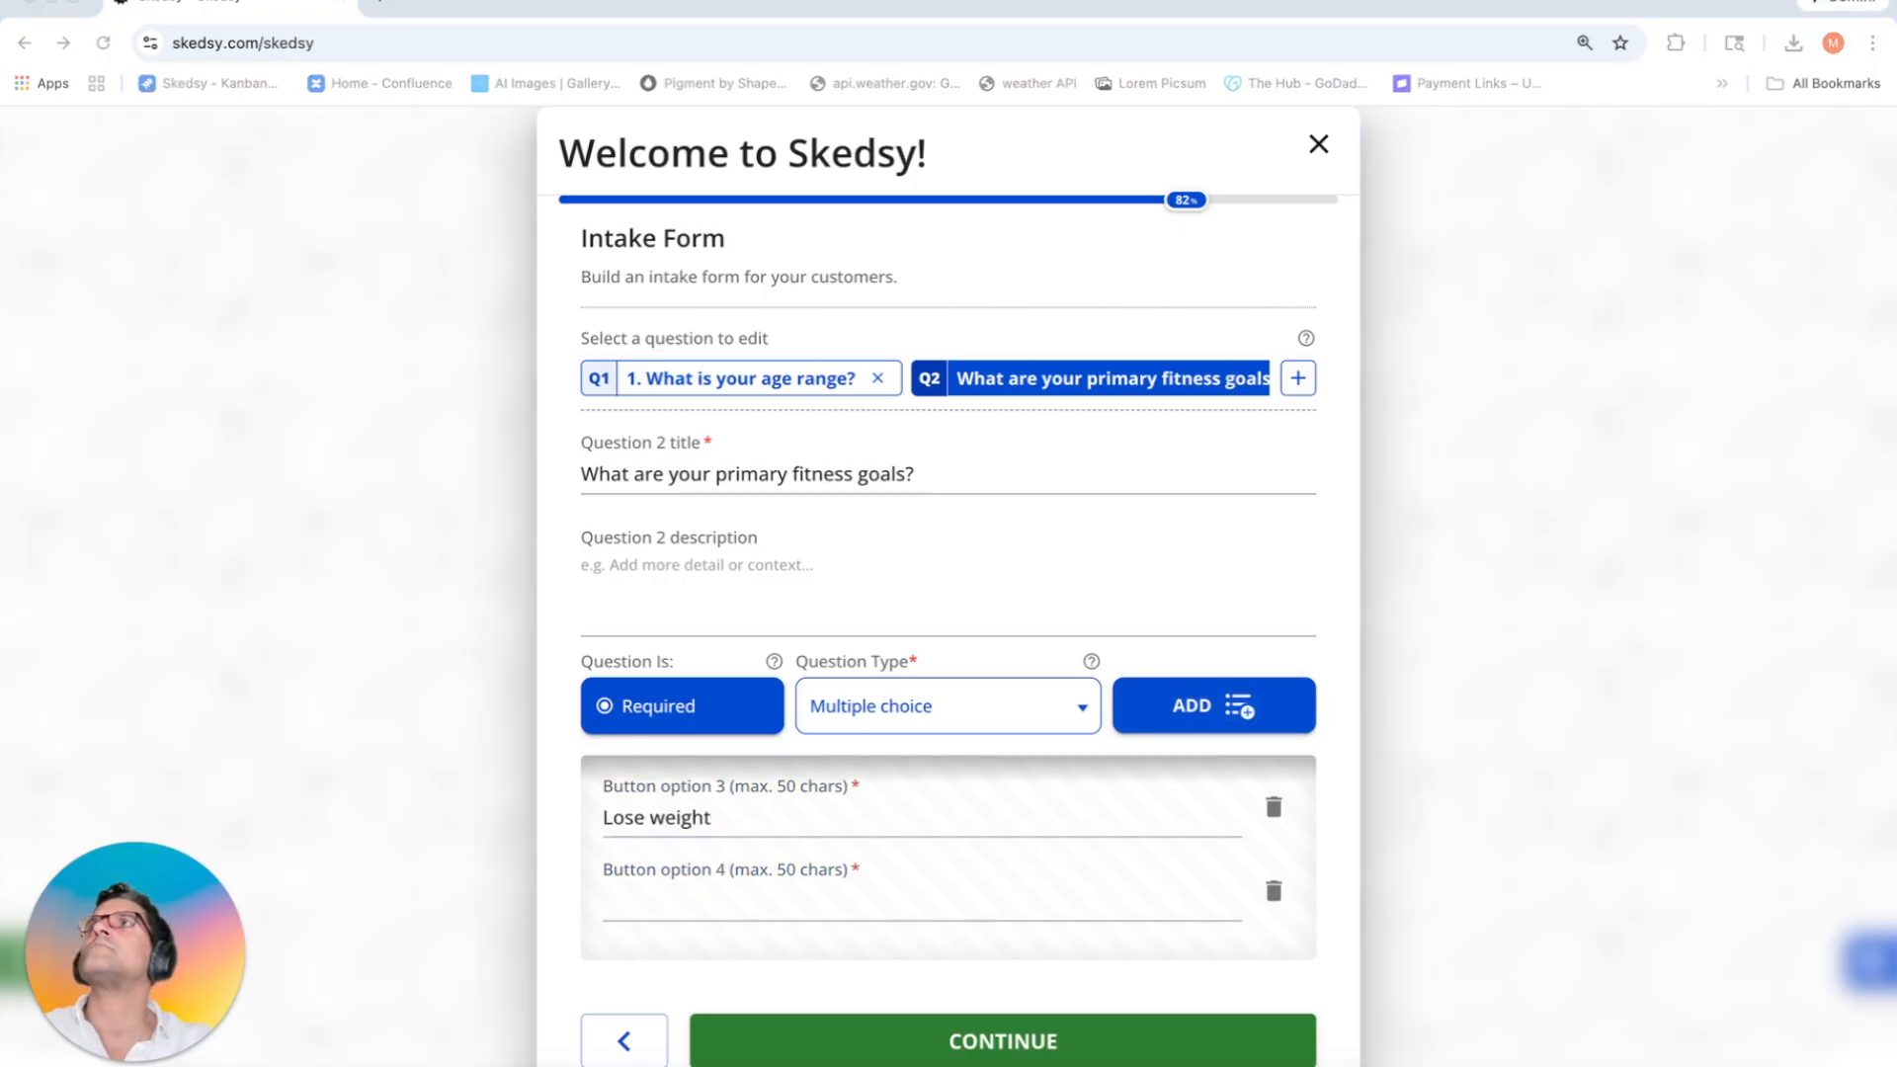
pyautogui.click(702, 930)
pyautogui.write('Increase mobility/flexibility')
pyautogui.click(1127, 727)
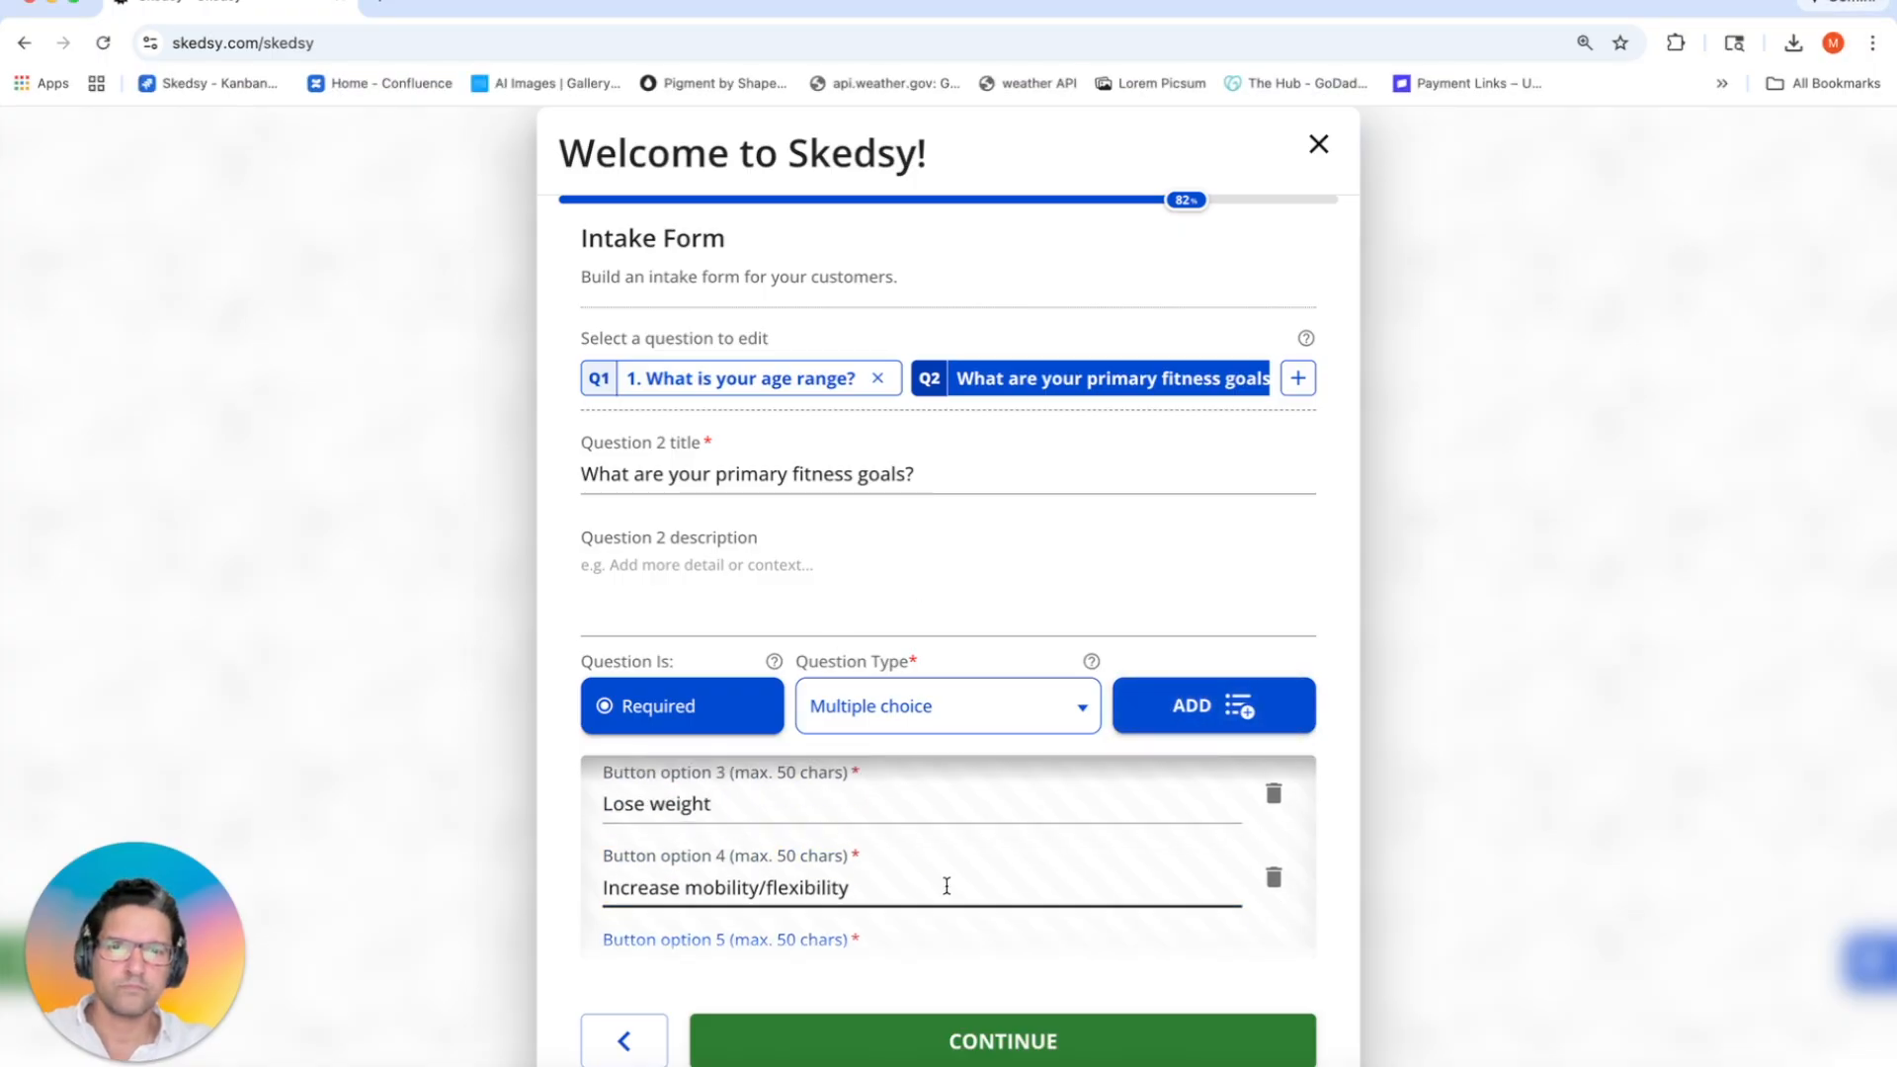
pyautogui.scroll(3, 946, 887)
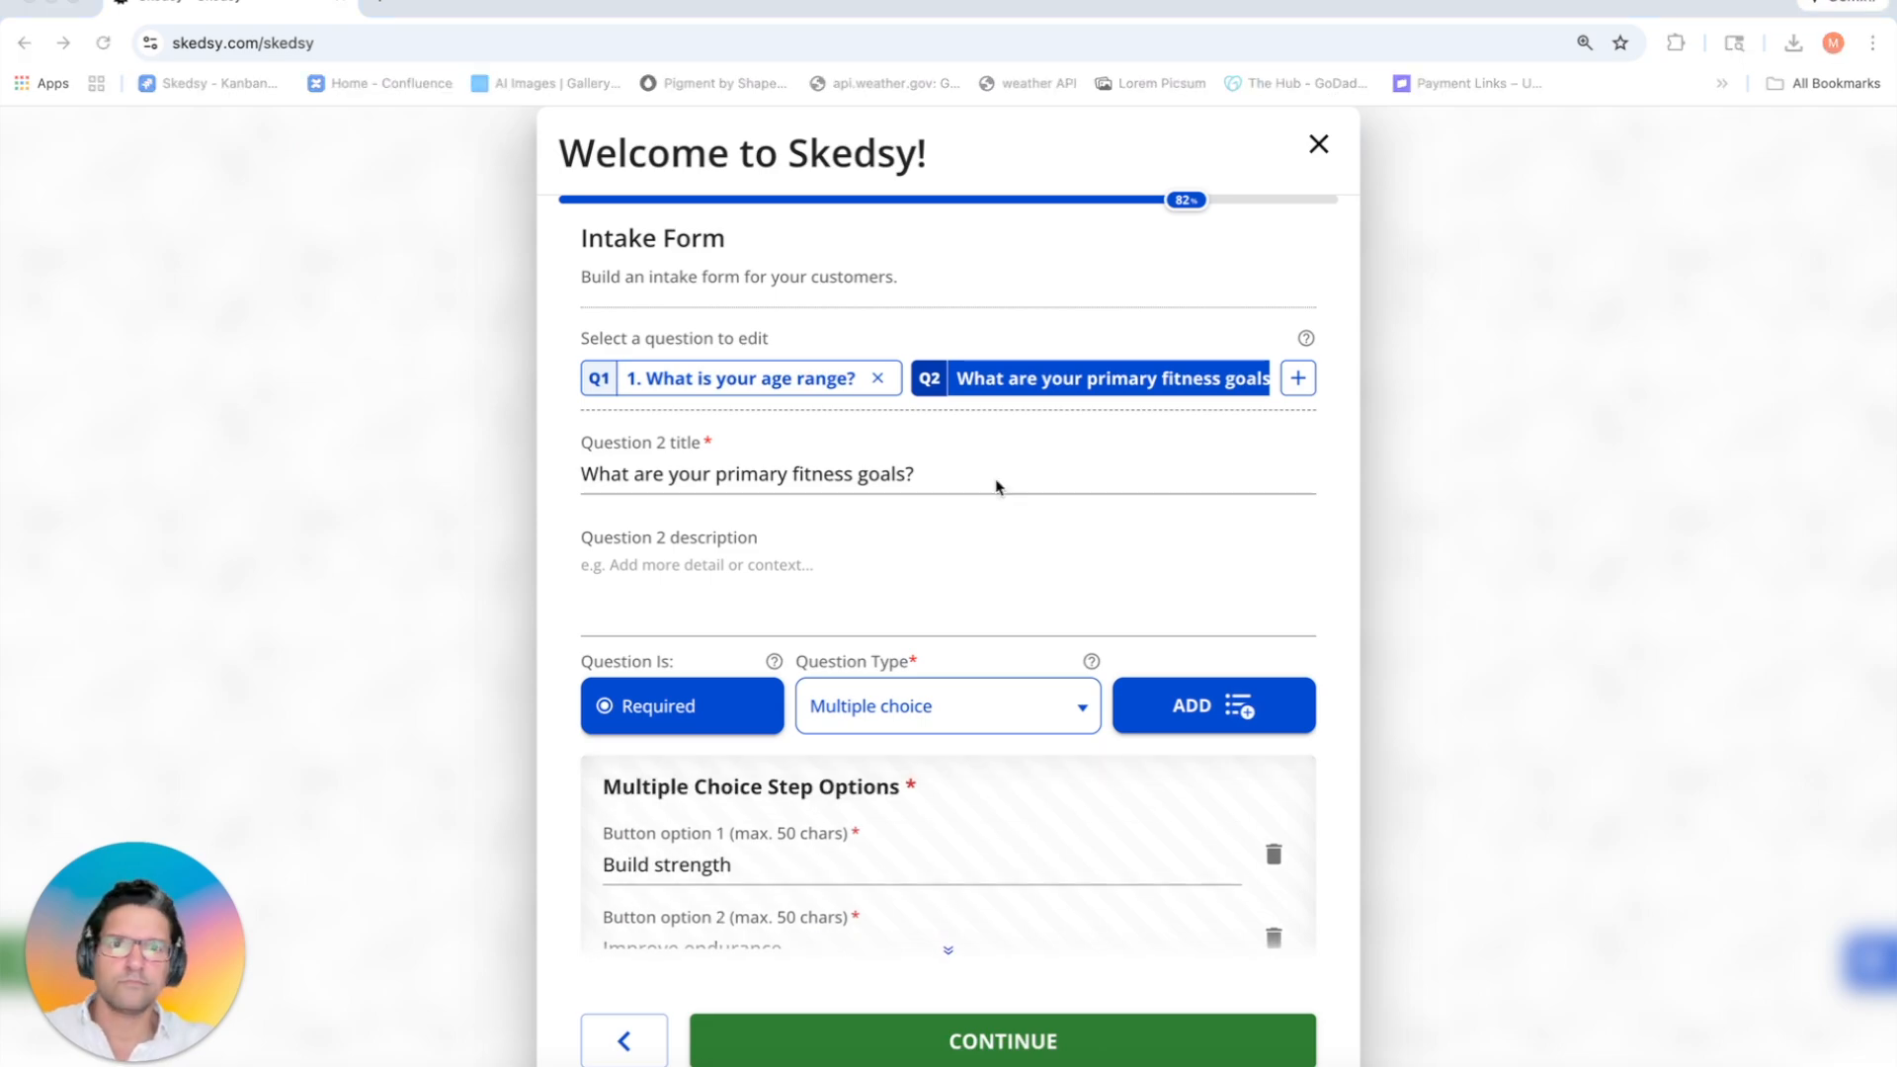
pyautogui.click(830, 568)
pyautogui.write("Tell us what you're aiming to achieve so we can match you with the right classes.")
pyautogui.click(1297, 377)
pyautogui.press('super+Tab')
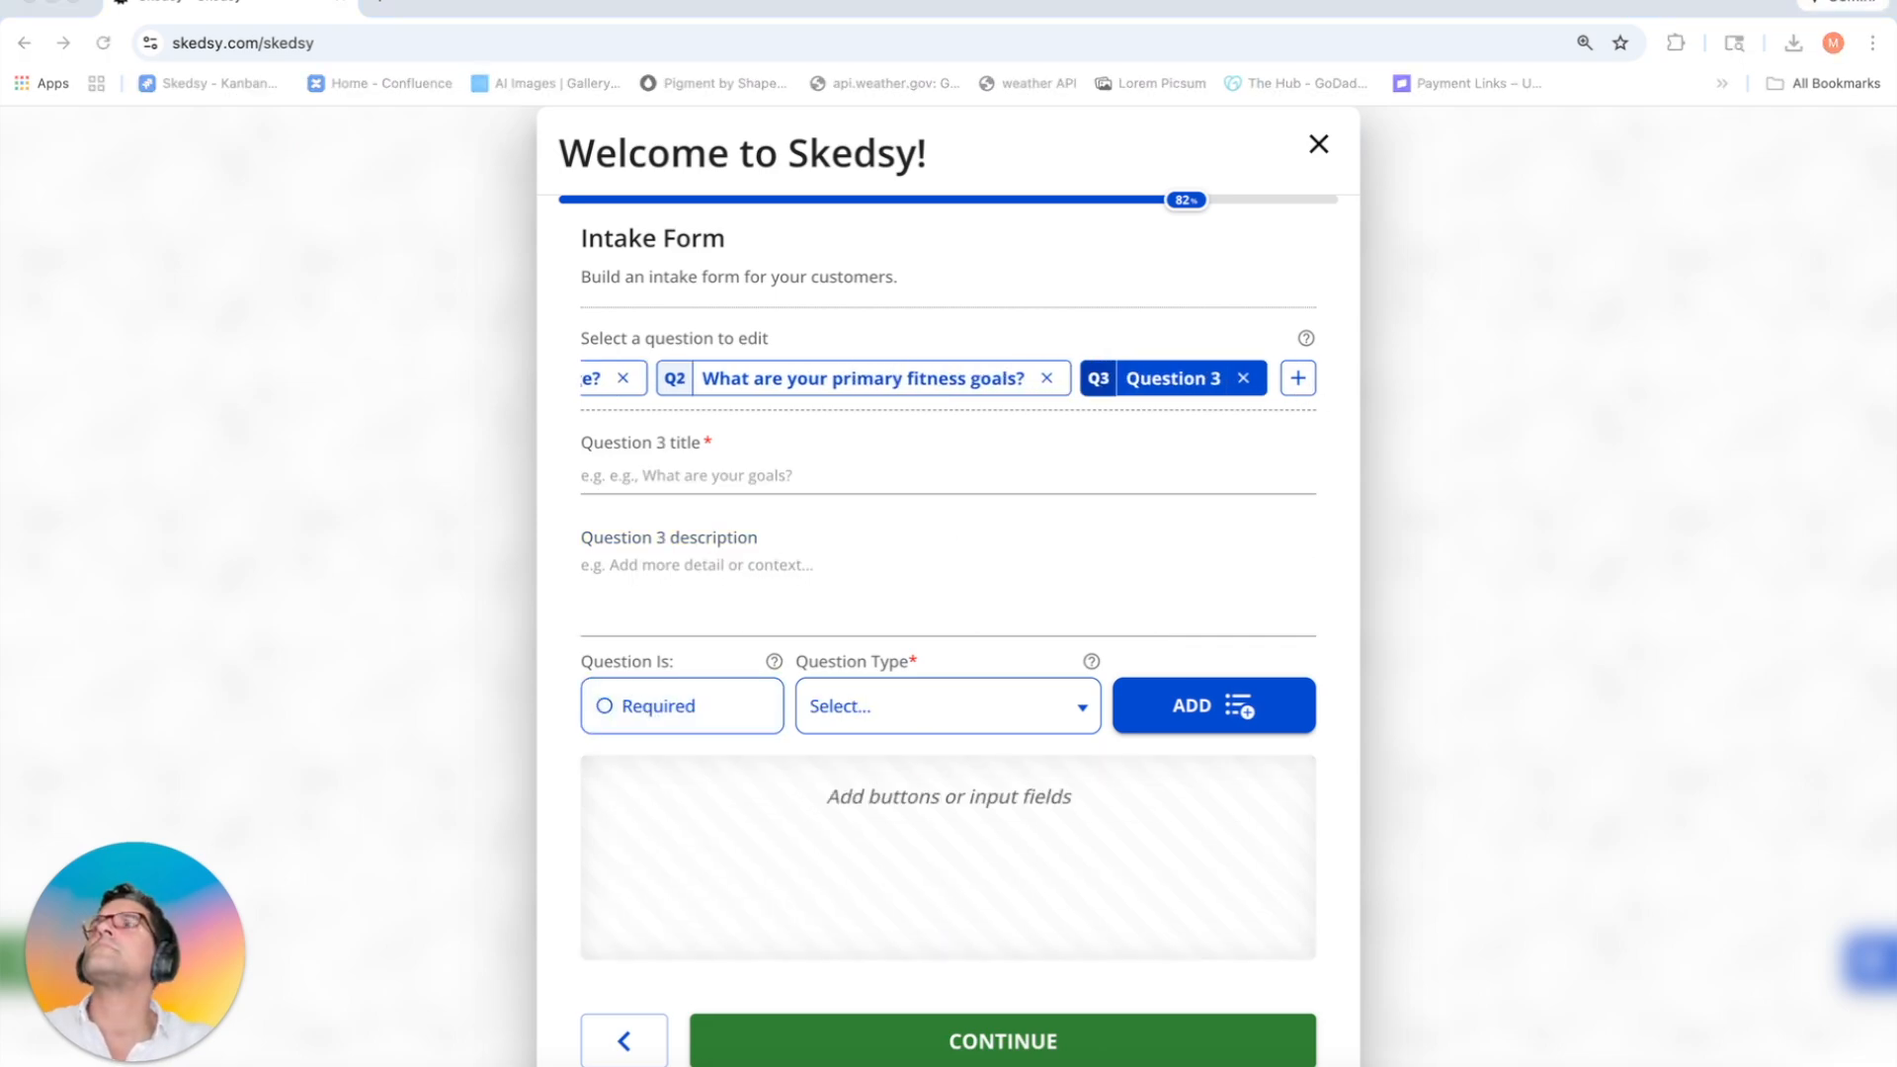
# Step: Add the '2.' number prefix to question 2's title
pyautogui.click(805, 385)
pyautogui.click(585, 474)
pyautogui.write('2.')
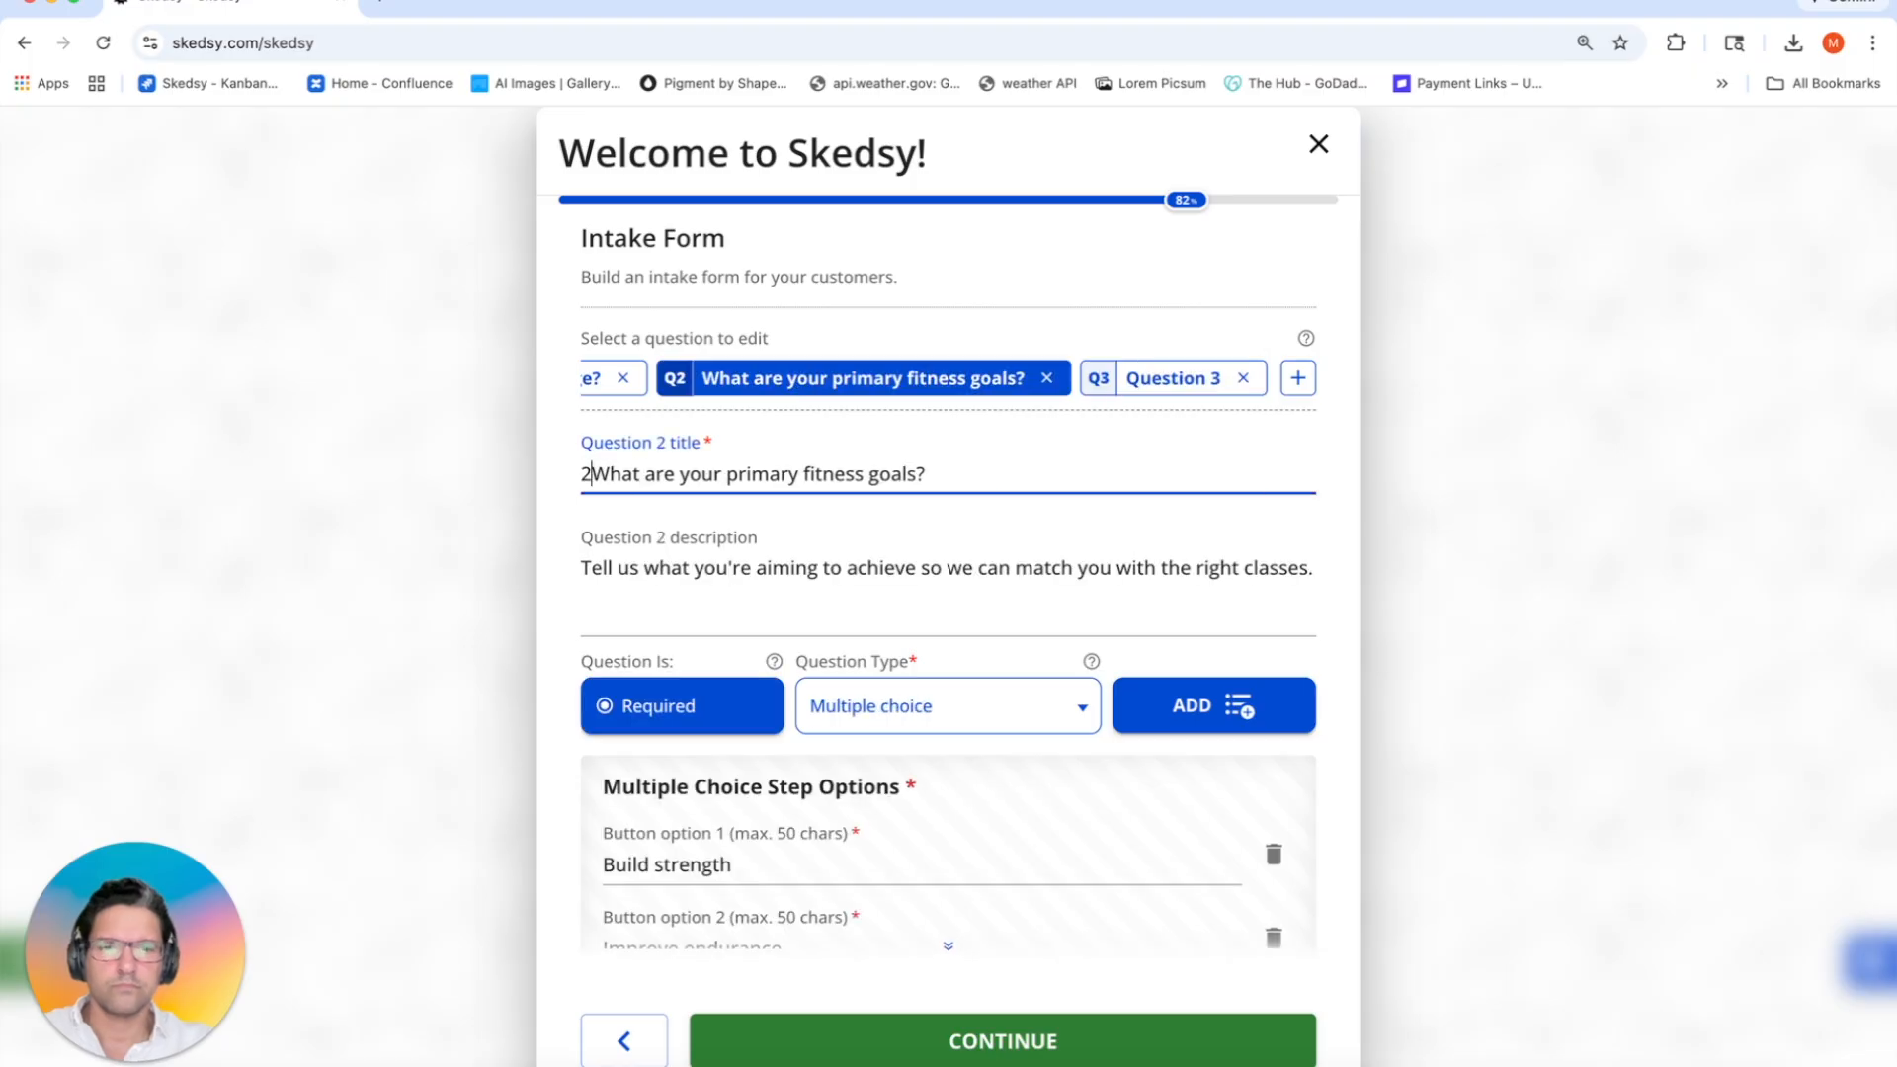
pyautogui.click(592, 383)
pyautogui.click(982, 385)
pyautogui.hscroll(2, 1034, 386)
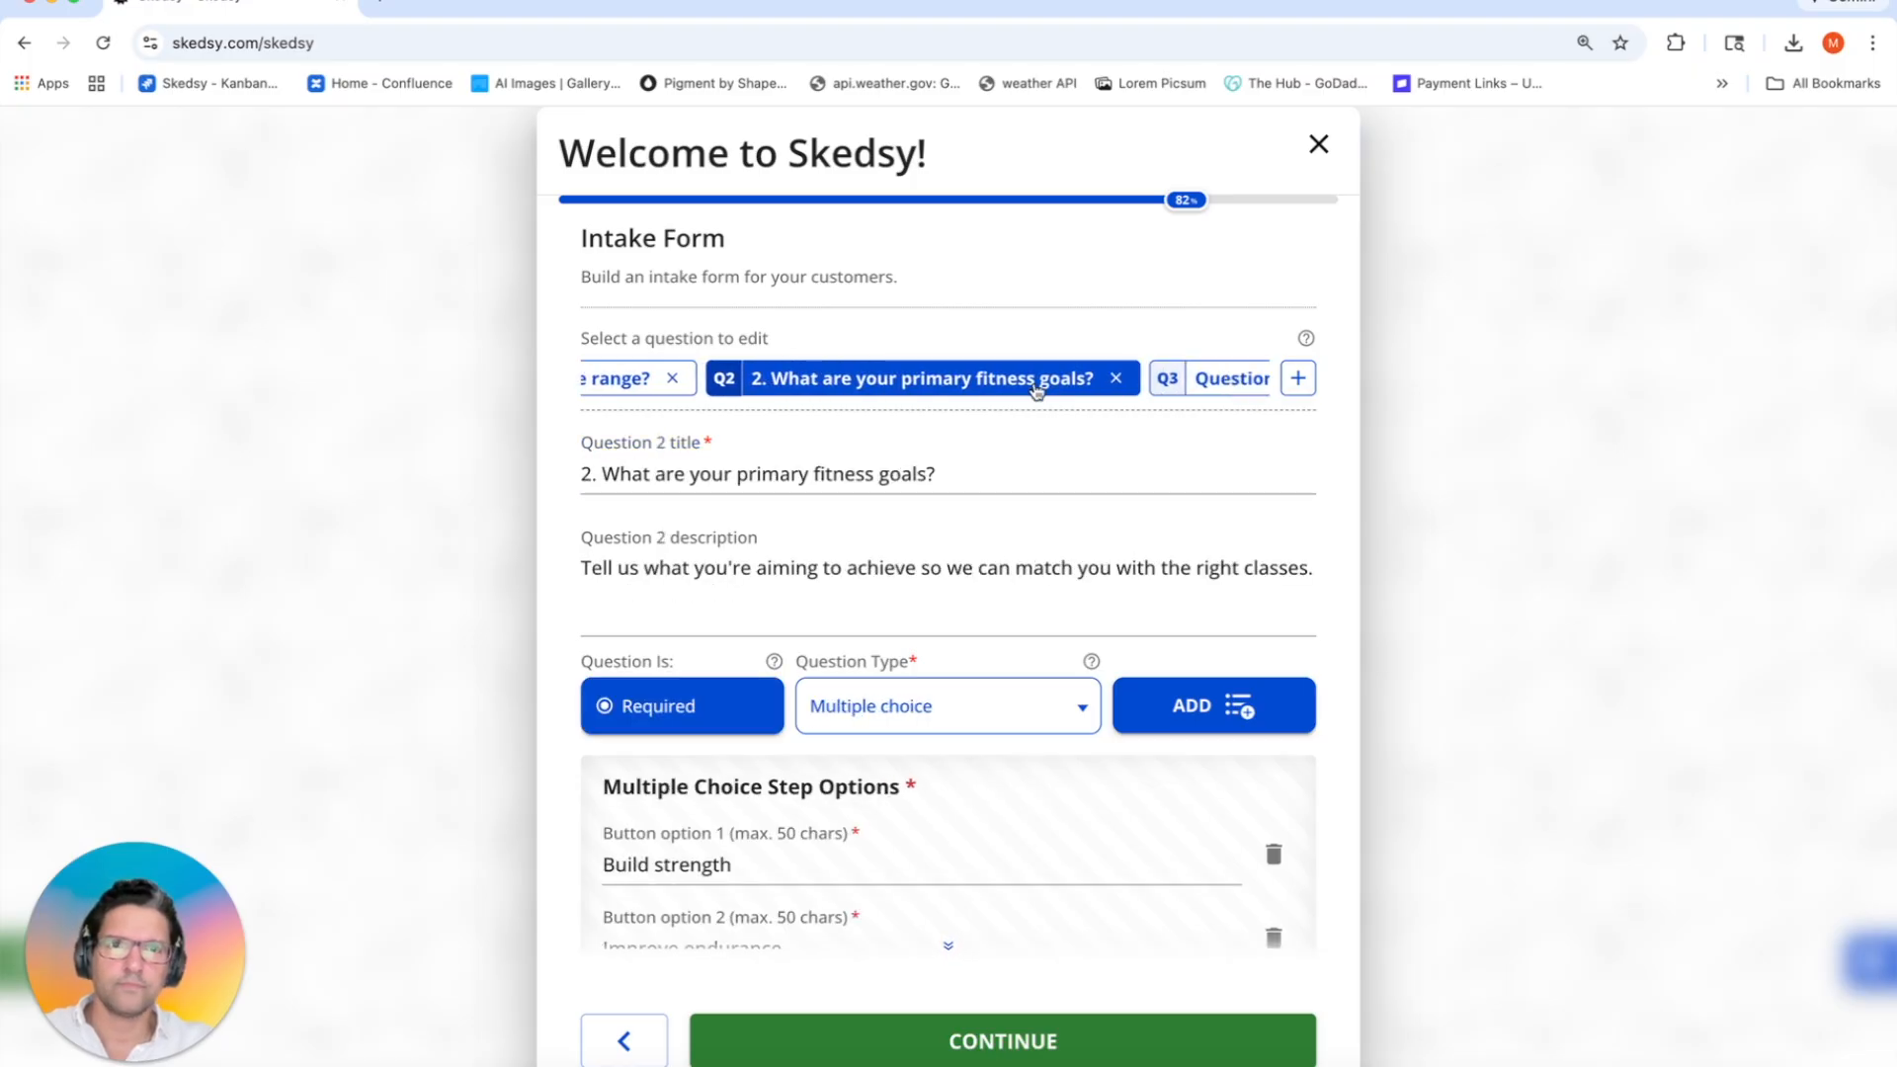
# Step: Fill question 3 with the class-styles title and description, required, as multiple choice
pyautogui.click(1220, 382)
pyautogui.click(711, 471)
pyautogui.press('super+Tab')
pyautogui.press('super+Tab')
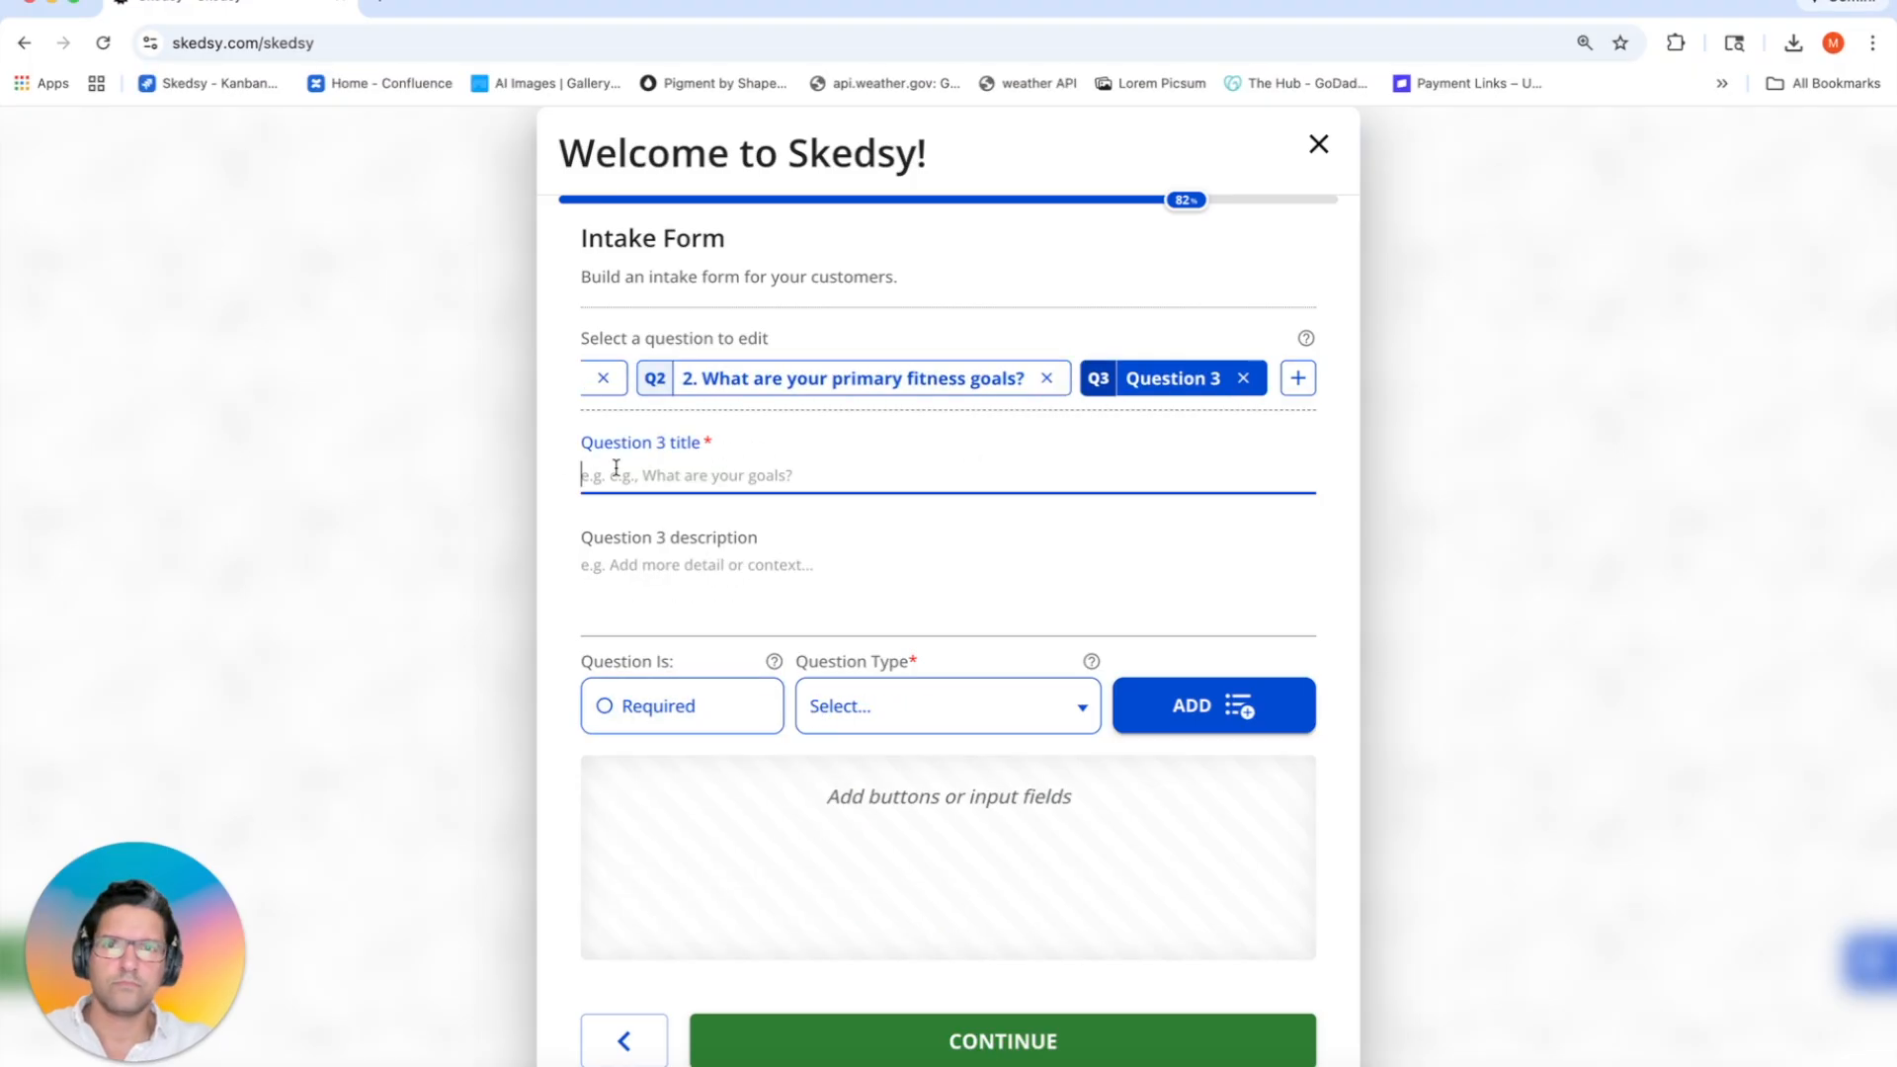
pyautogui.write('3. Which class styles are you most interested in?')
pyautogui.press('super+Tab')
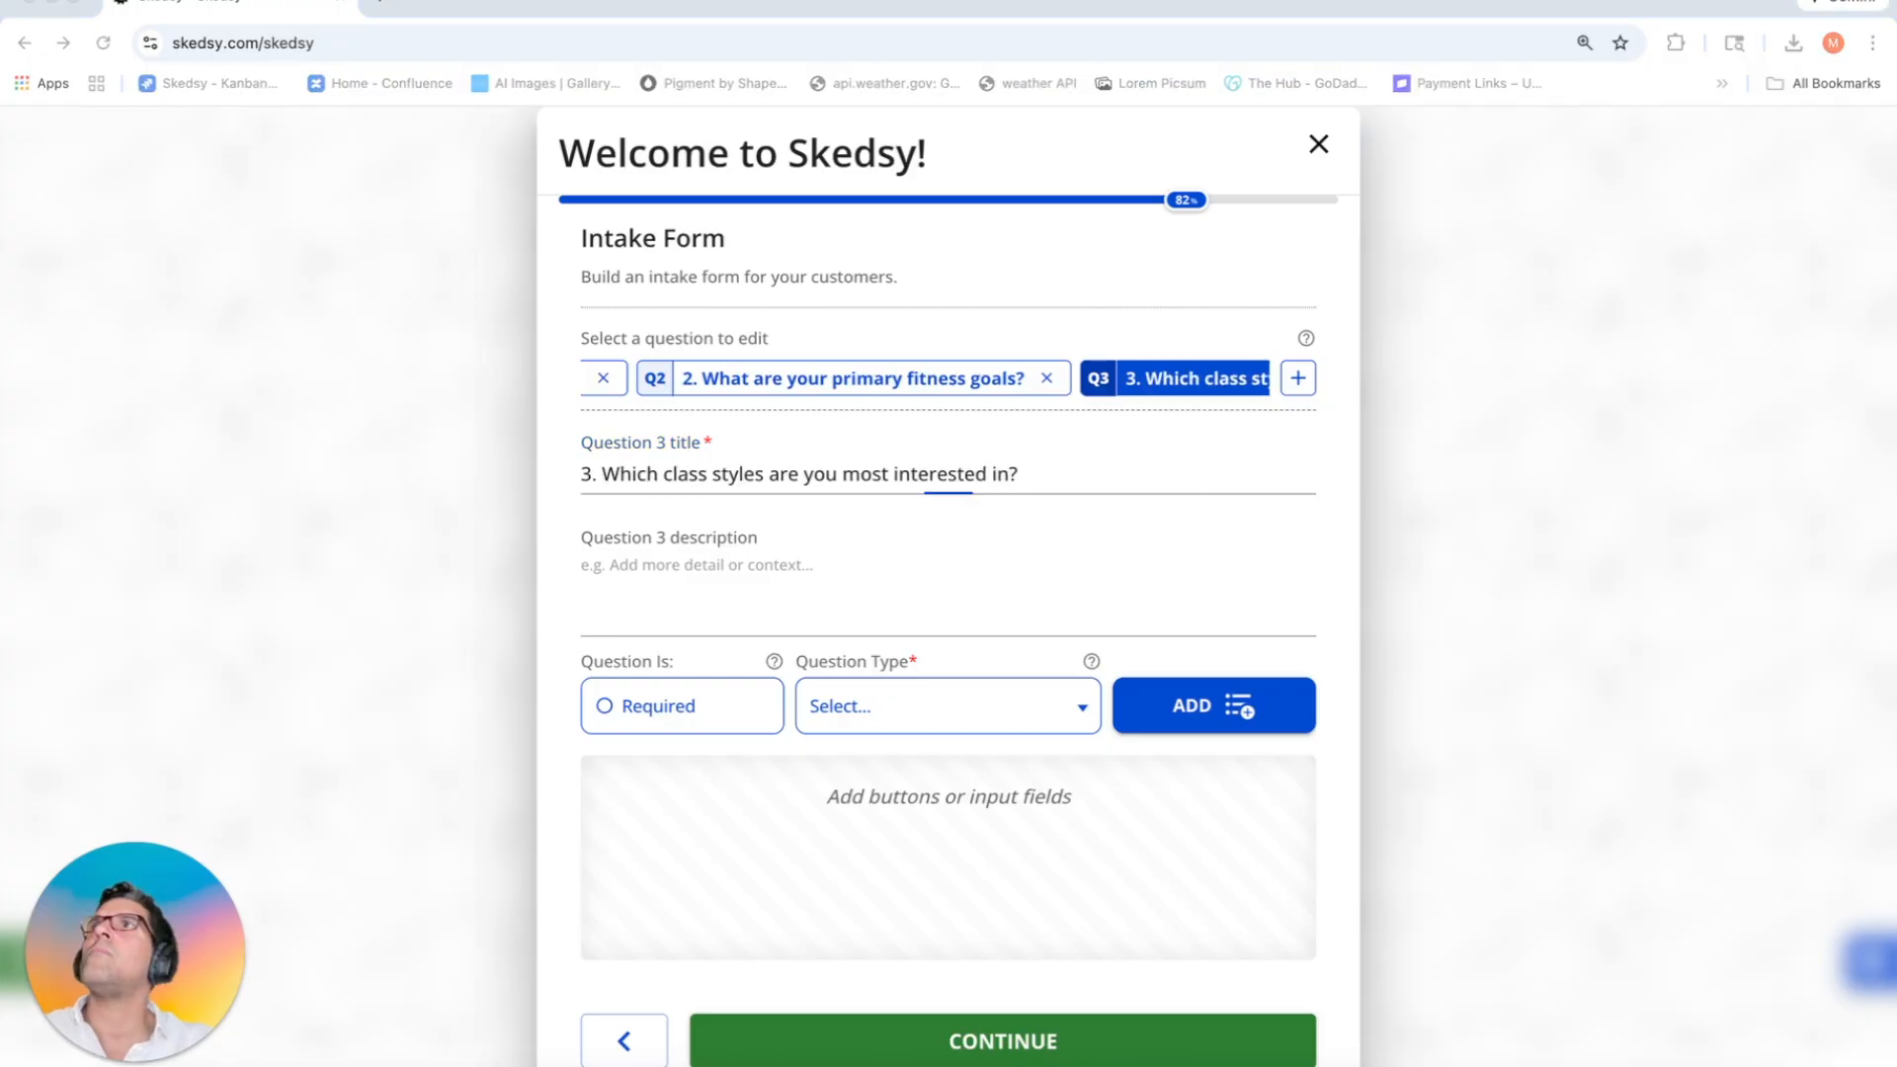
pyautogui.click(769, 550)
pyautogui.write("Select any class types you'd like to focus on.")
pyautogui.click(713, 709)
pyautogui.click(855, 721)
pyautogui.click(885, 808)
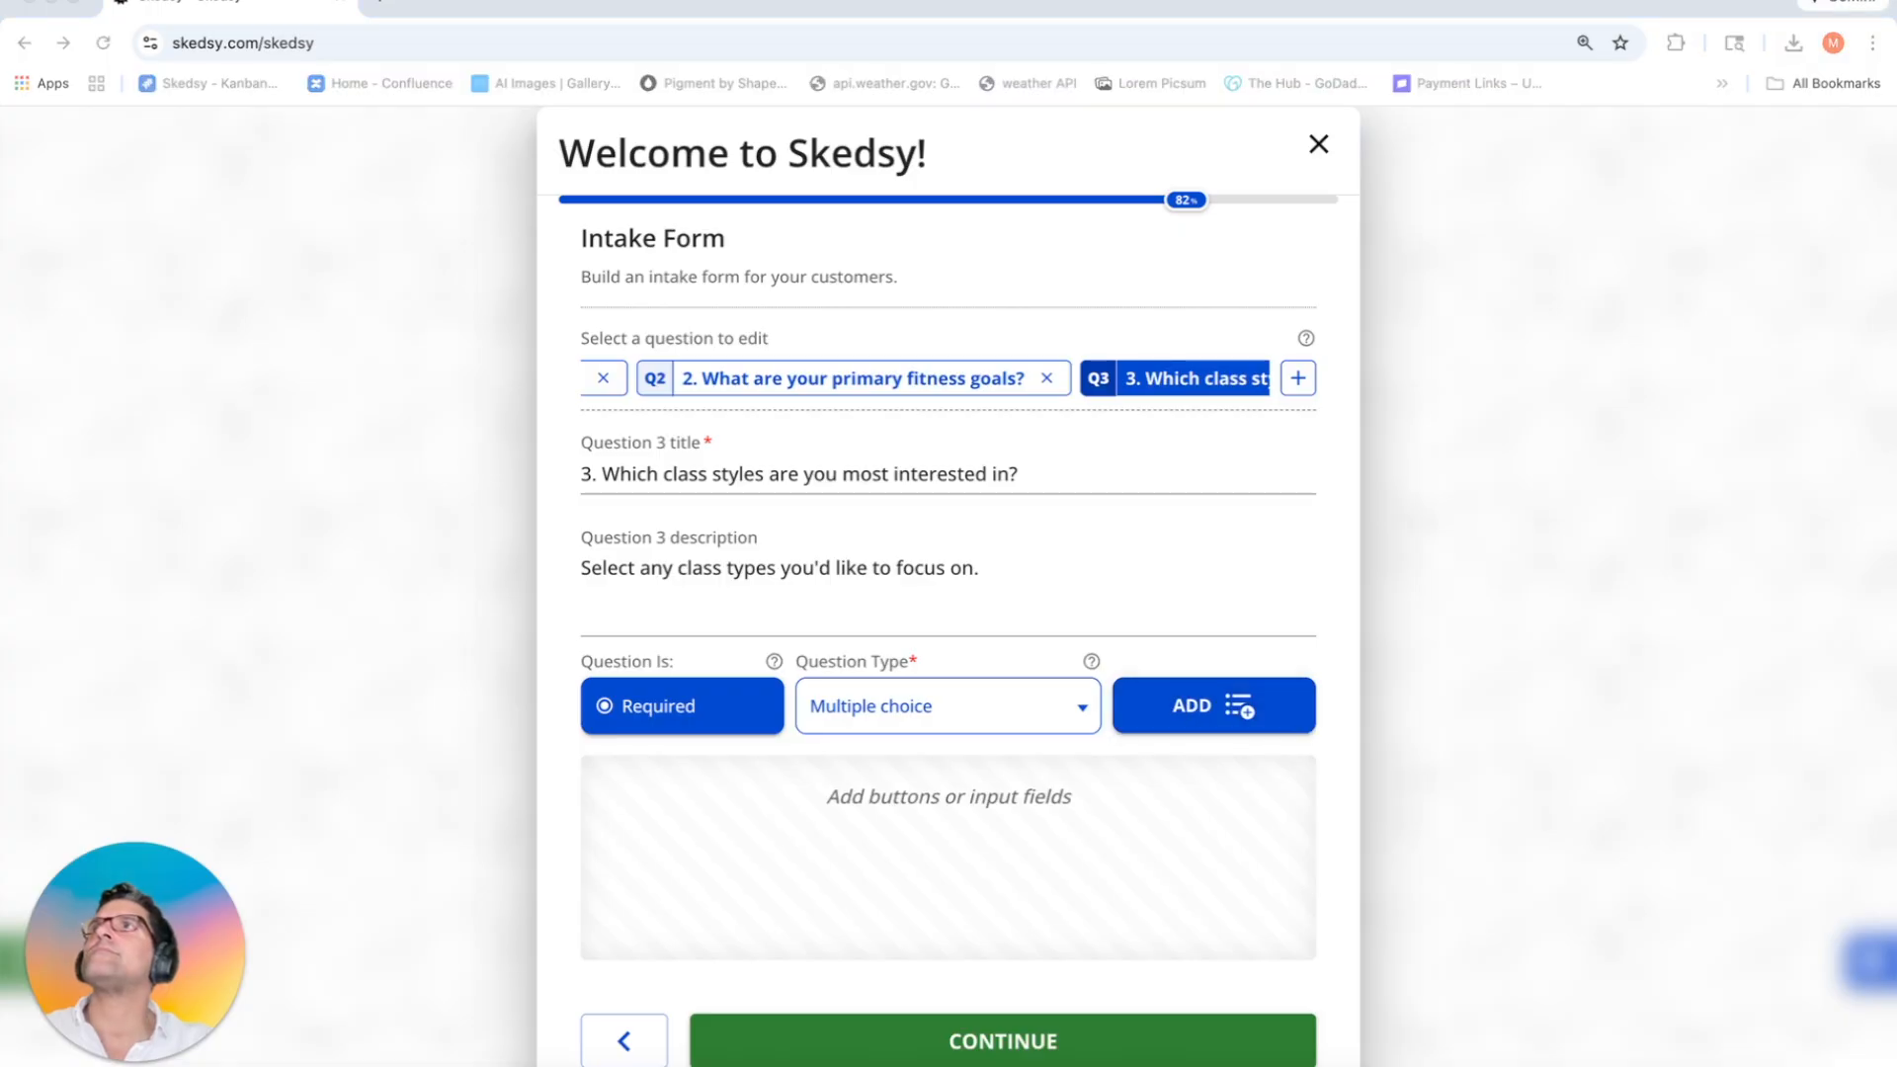
# Step: Add question 3's answer options, including Cardio Conditioning, Bodyweight Training, Core & Stability, Functional Circuit, Mobility & Stretch
pyautogui.click(1191, 705)
pyautogui.click(1191, 705)
pyautogui.press('super+Tab')
pyautogui.click(873, 905)
pyautogui.write('Cardio Conditioning')
pyautogui.click(1264, 712)
pyautogui.press('super+Tab')
pyautogui.click(816, 899)
pyautogui.write('Bodyweight Training')
pyautogui.click(1201, 714)
pyautogui.click(787, 895)
pyautogui.write('Core & Stability')
pyautogui.press('super+Tab')
pyautogui.click(1152, 721)
pyautogui.click(877, 893)
pyautogui.write('Functional Circuit')
pyautogui.click(1176, 711)
pyautogui.press('super+Tab')
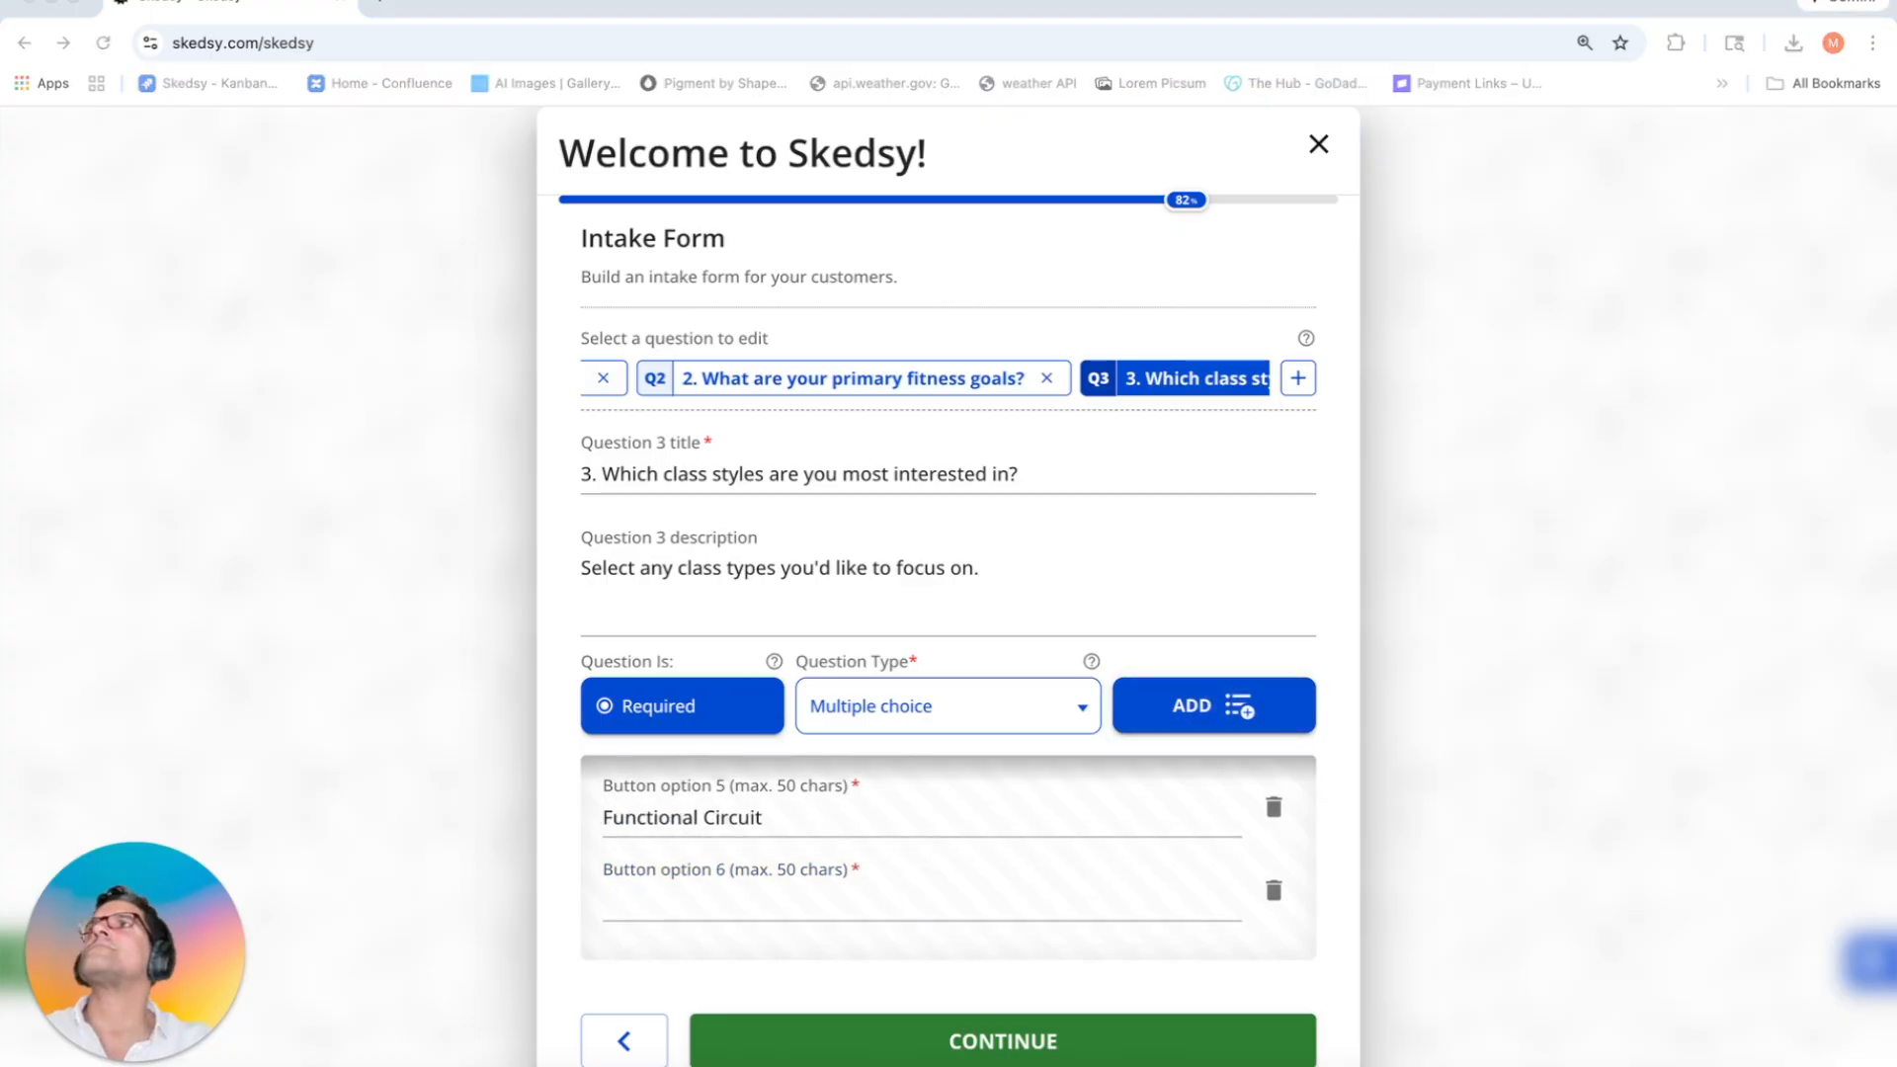
pyautogui.click(791, 898)
pyautogui.write('Mobility & Stretch')
pyautogui.scroll(5, 865, 882)
pyautogui.scroll(-5, 839, 884)
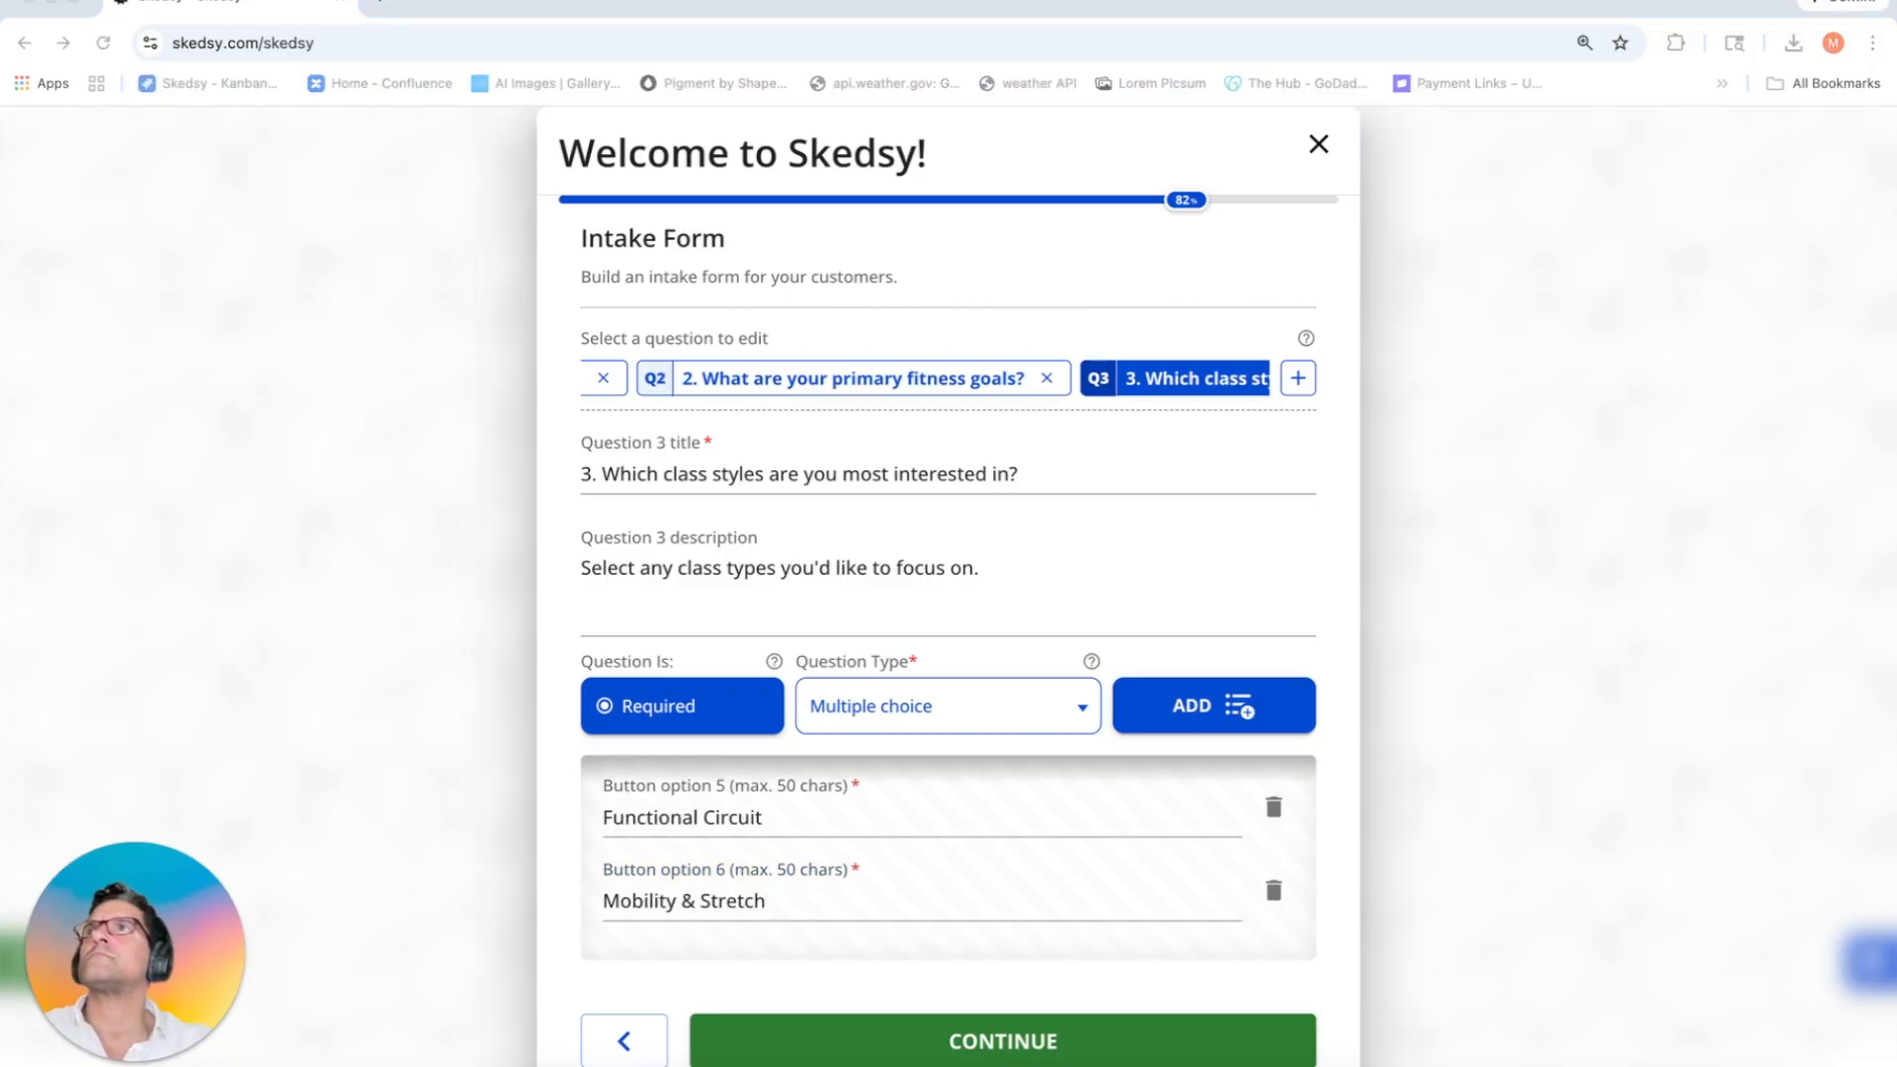
# Step: Add required question '4.' on injuries with a safe-modifications description and a 'Your answer here' text input
pyautogui.click(1297, 378)
pyautogui.click(927, 478)
pyautogui.write('Do you have any injuries or limitations we should be aware of?')
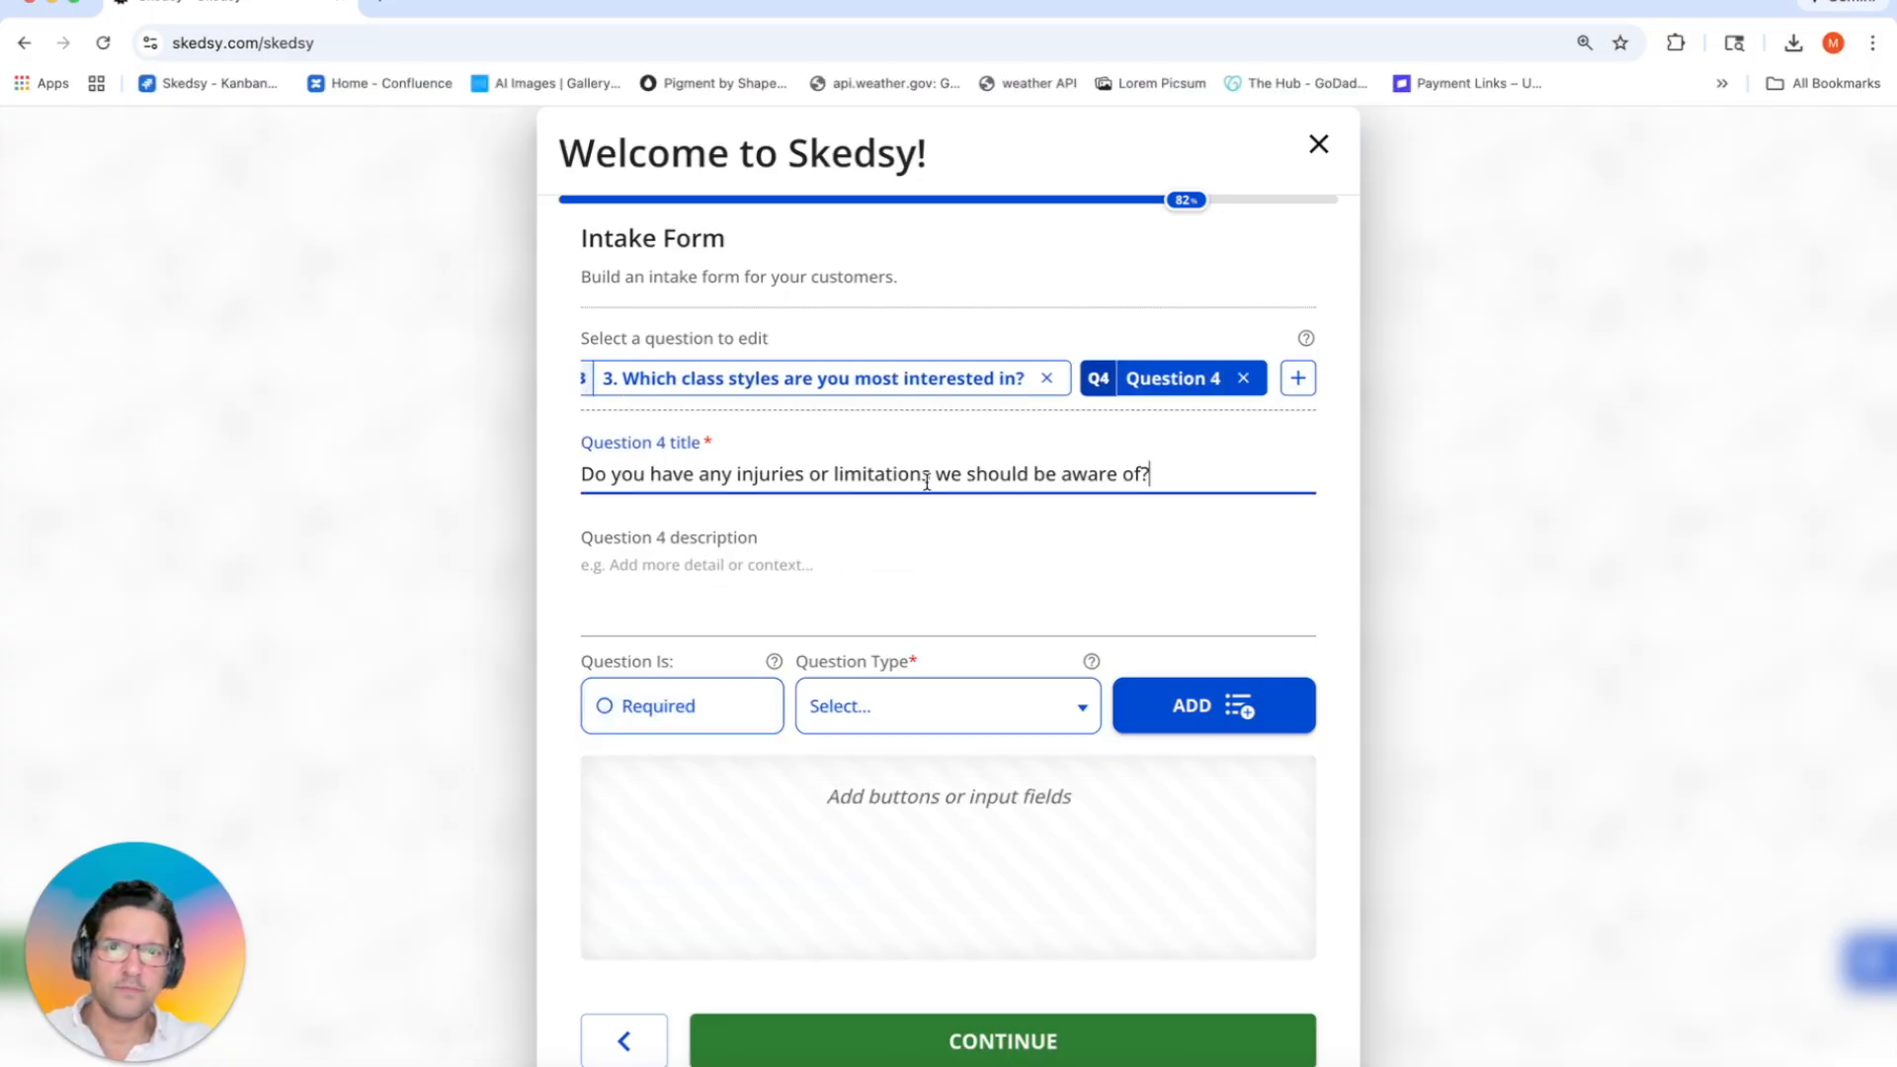
pyautogui.click(683, 472)
pyautogui.hotkey('alt', 'Left')
pyautogui.hotkey('alt', 'Left')
pyautogui.press('super+Left')
pyautogui.write('4.')
pyautogui.click(792, 593)
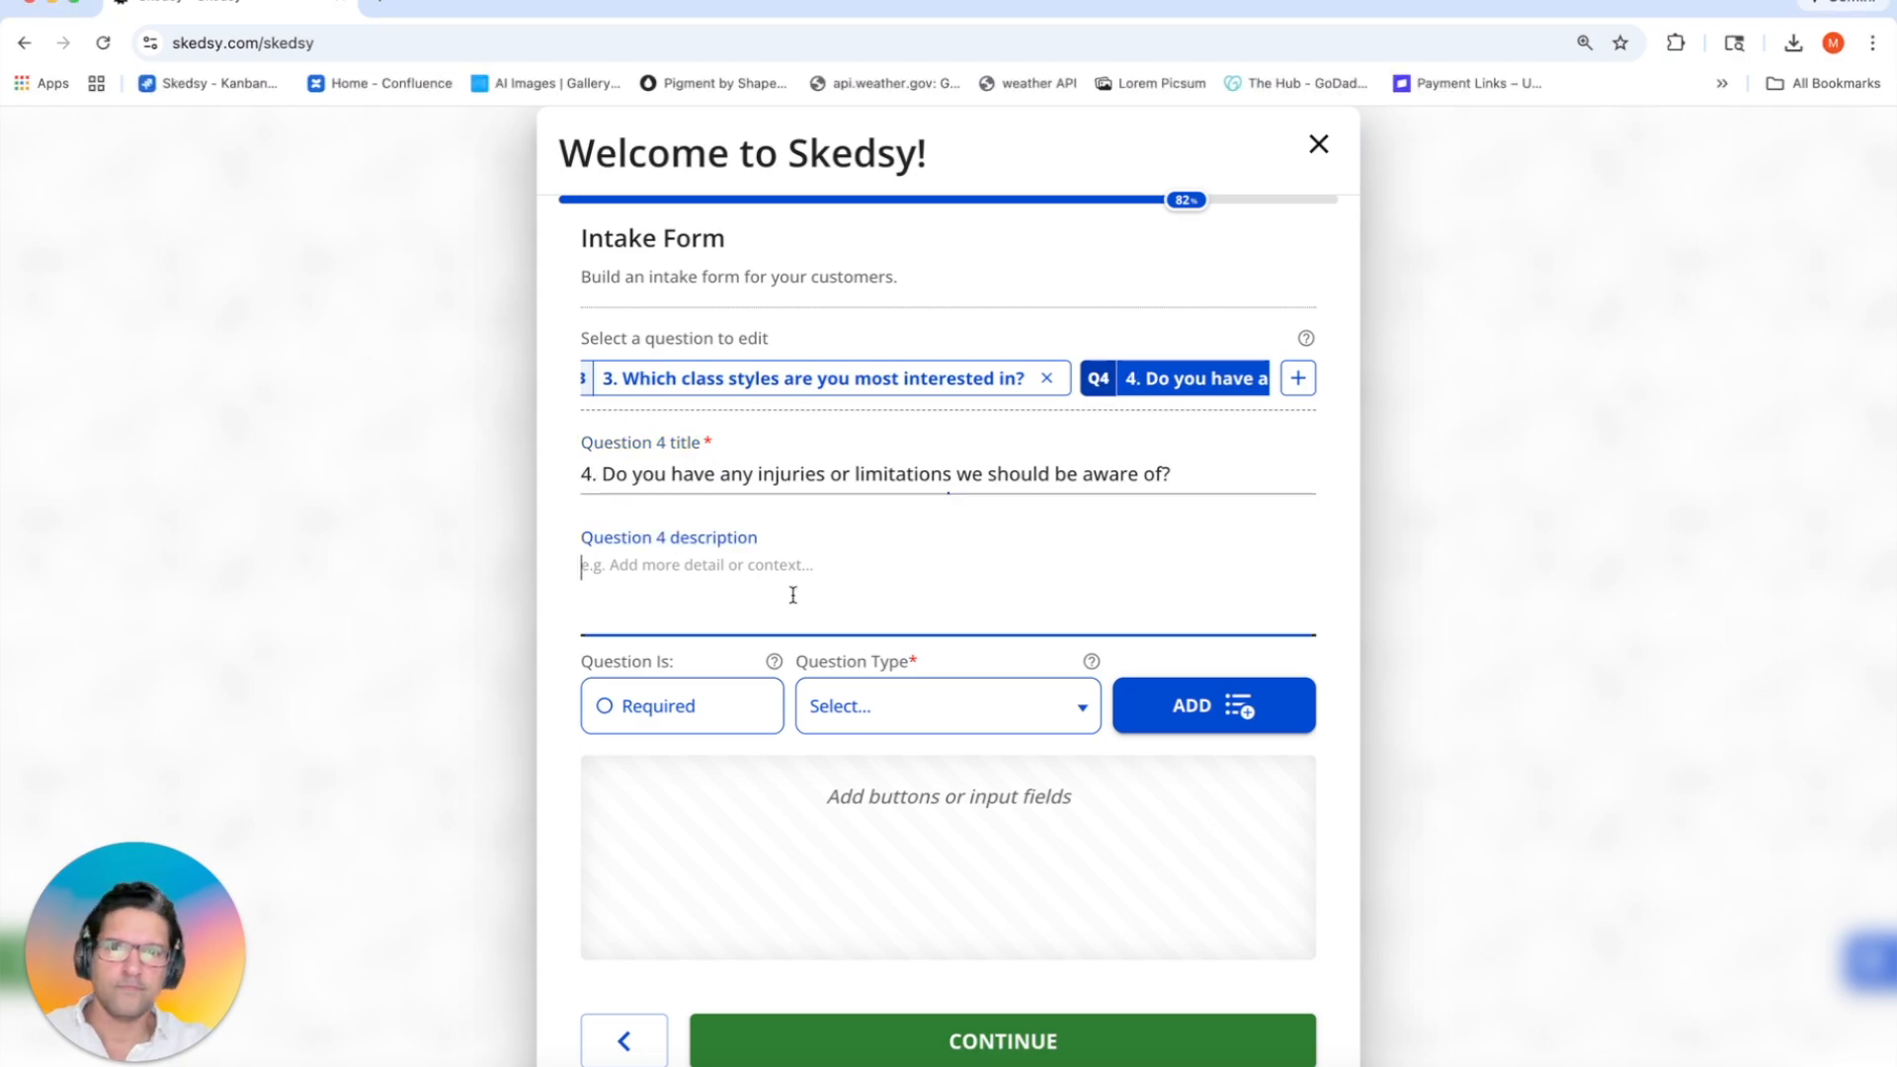
pyautogui.write('This ensures we can offer safe modifications during class.')
pyautogui.click(684, 706)
pyautogui.click(933, 709)
pyautogui.click(889, 855)
pyautogui.click(1207, 708)
pyautogui.click(891, 870)
pyautogui.write('Your answer here')
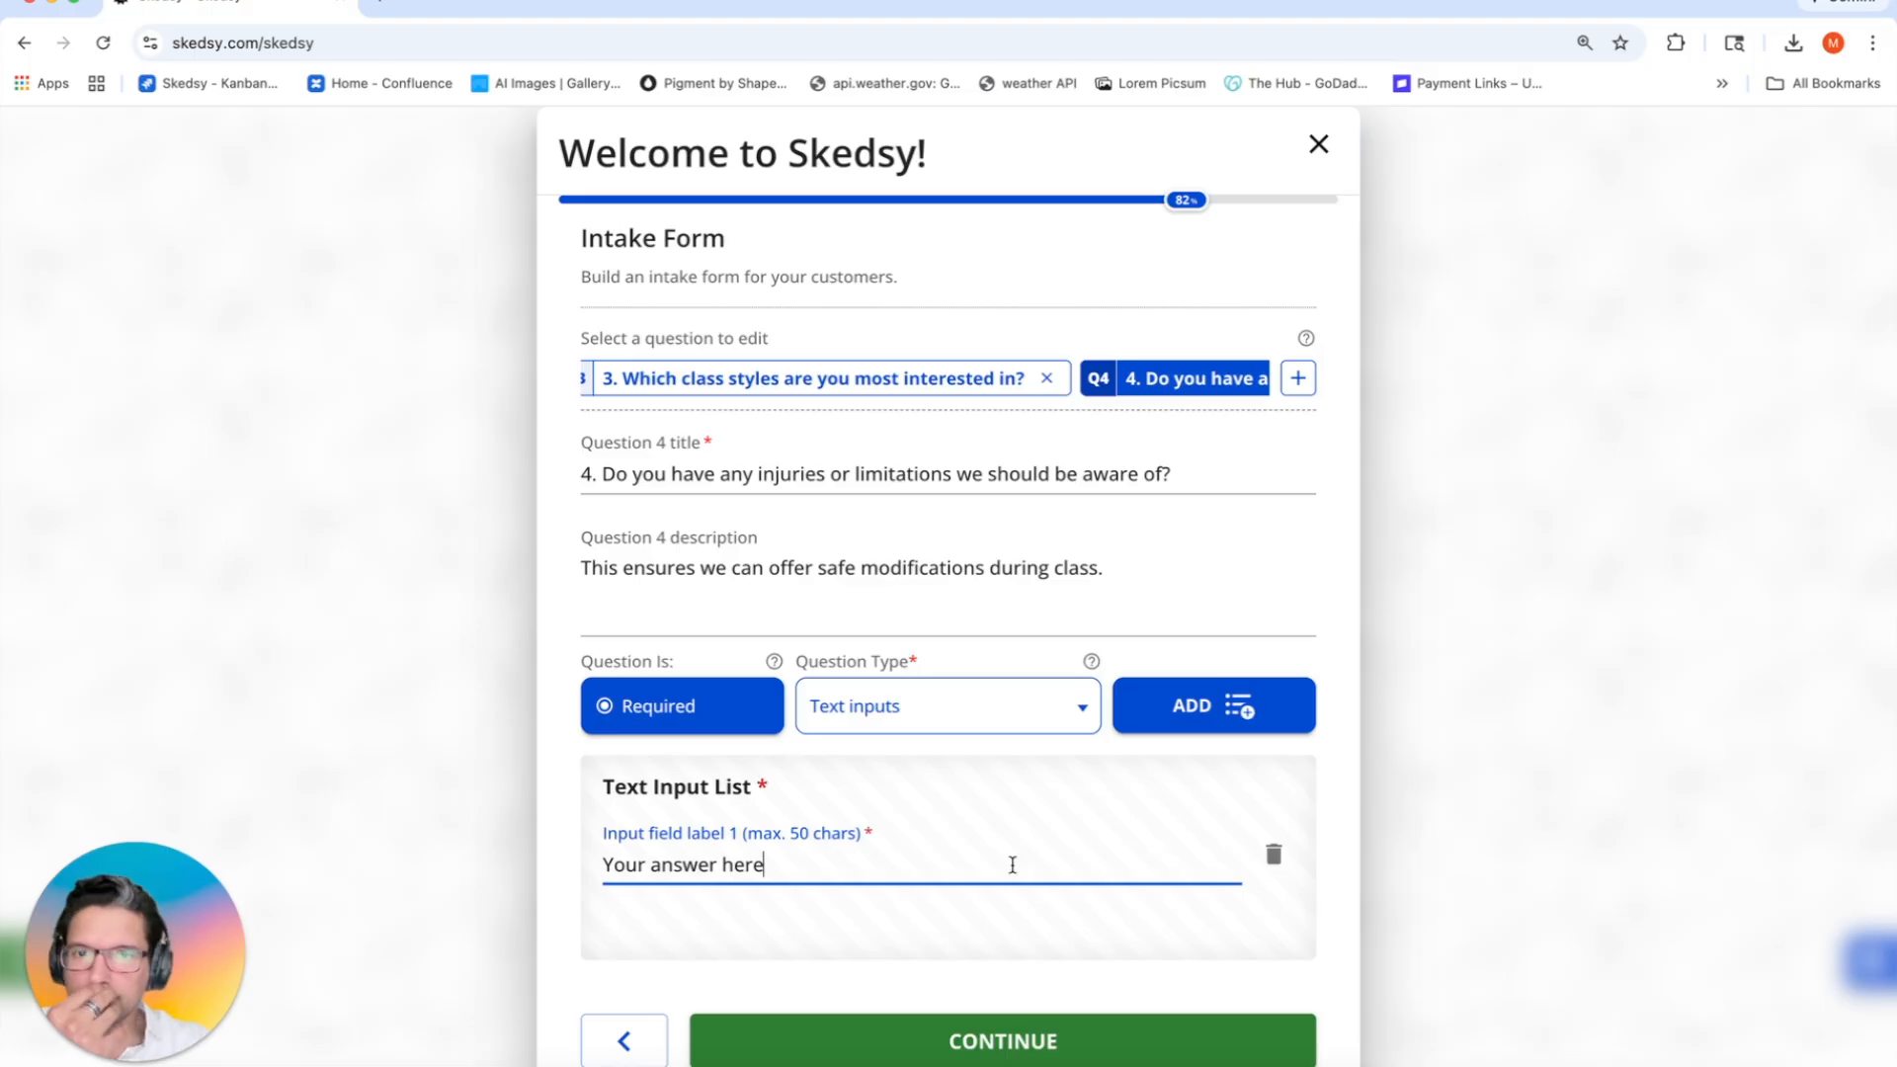
pyautogui.click(1122, 591)
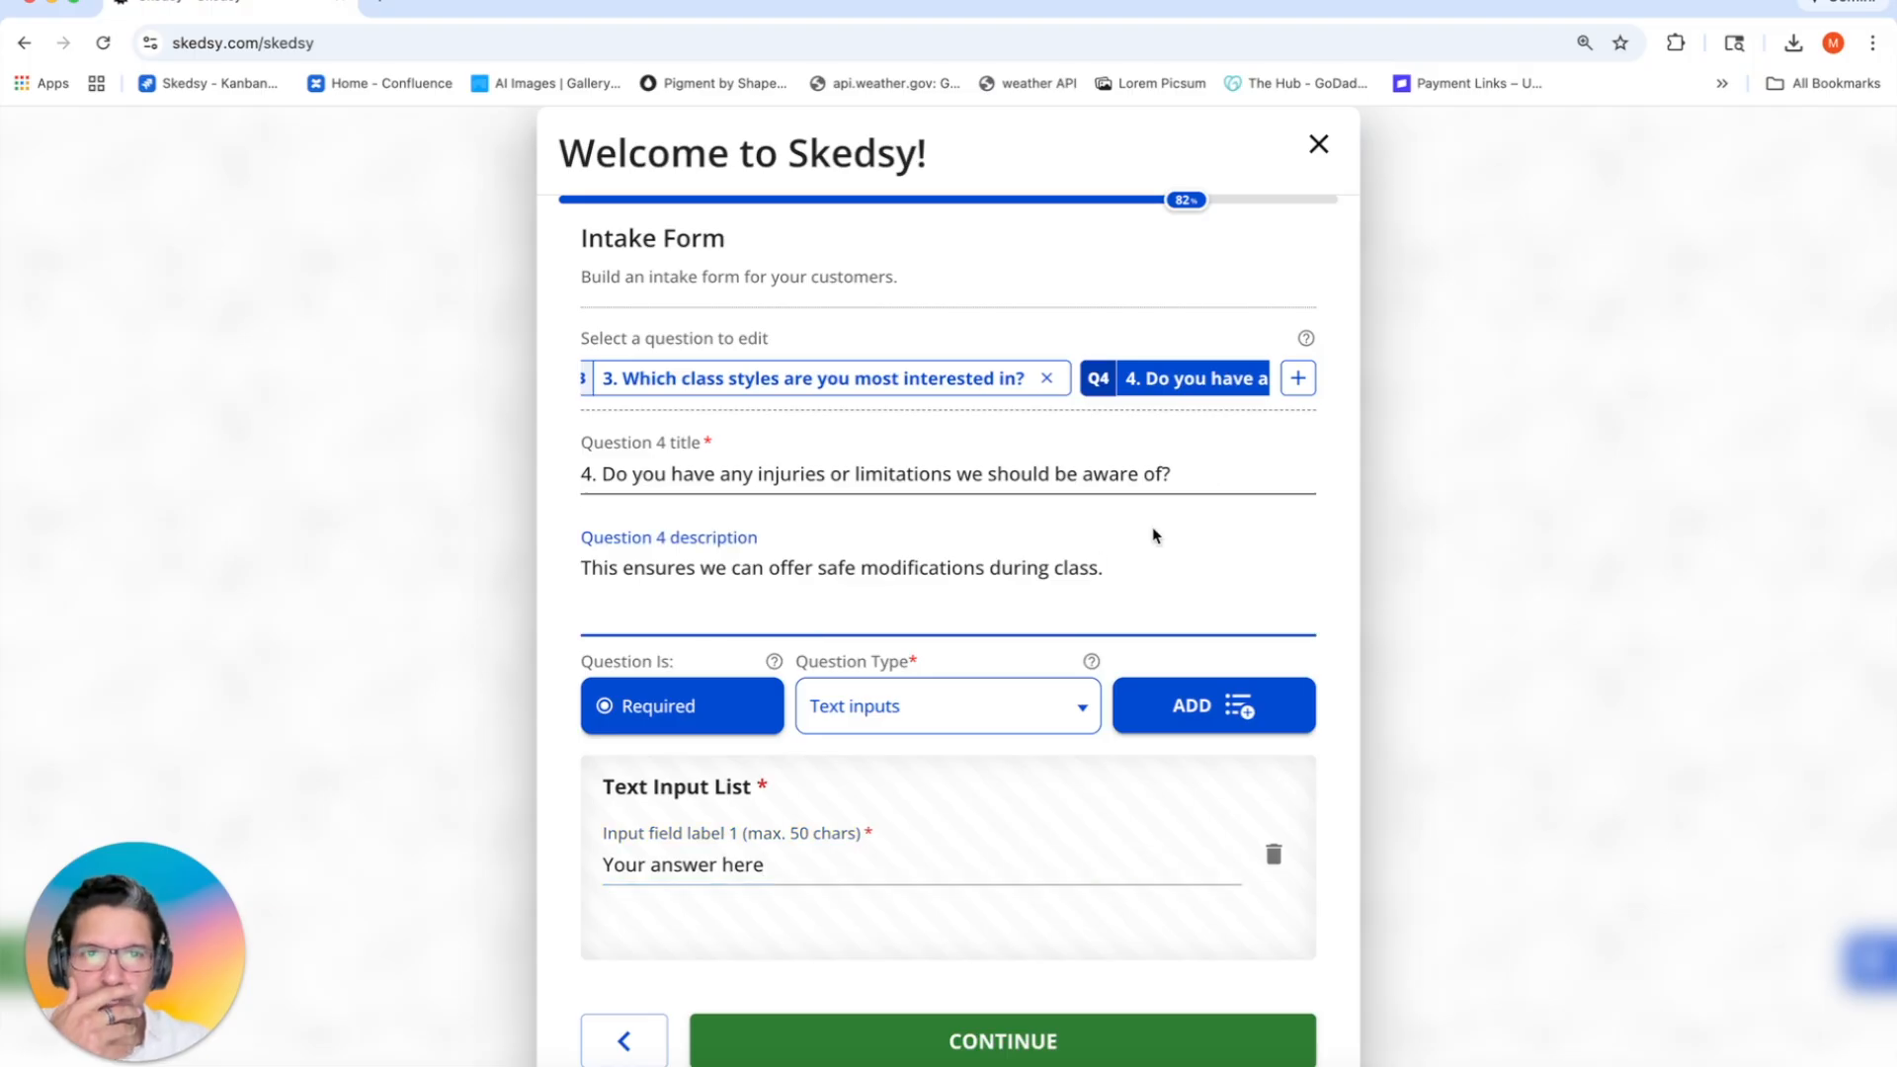
# Step: Add required question '5. What is your phone number' with a 'Phone number' text input, then continue
pyautogui.click(1298, 380)
pyautogui.click(909, 465)
pyautogui.write('Phone Number')
pyautogui.press('Left')
pyautogui.press('Left')
pyautogui.press('Left')
pyautogui.press('Left')
pyautogui.press('Left')
pyautogui.press('BackSpace')
pyautogui.write('n')
pyautogui.write('What is your p')
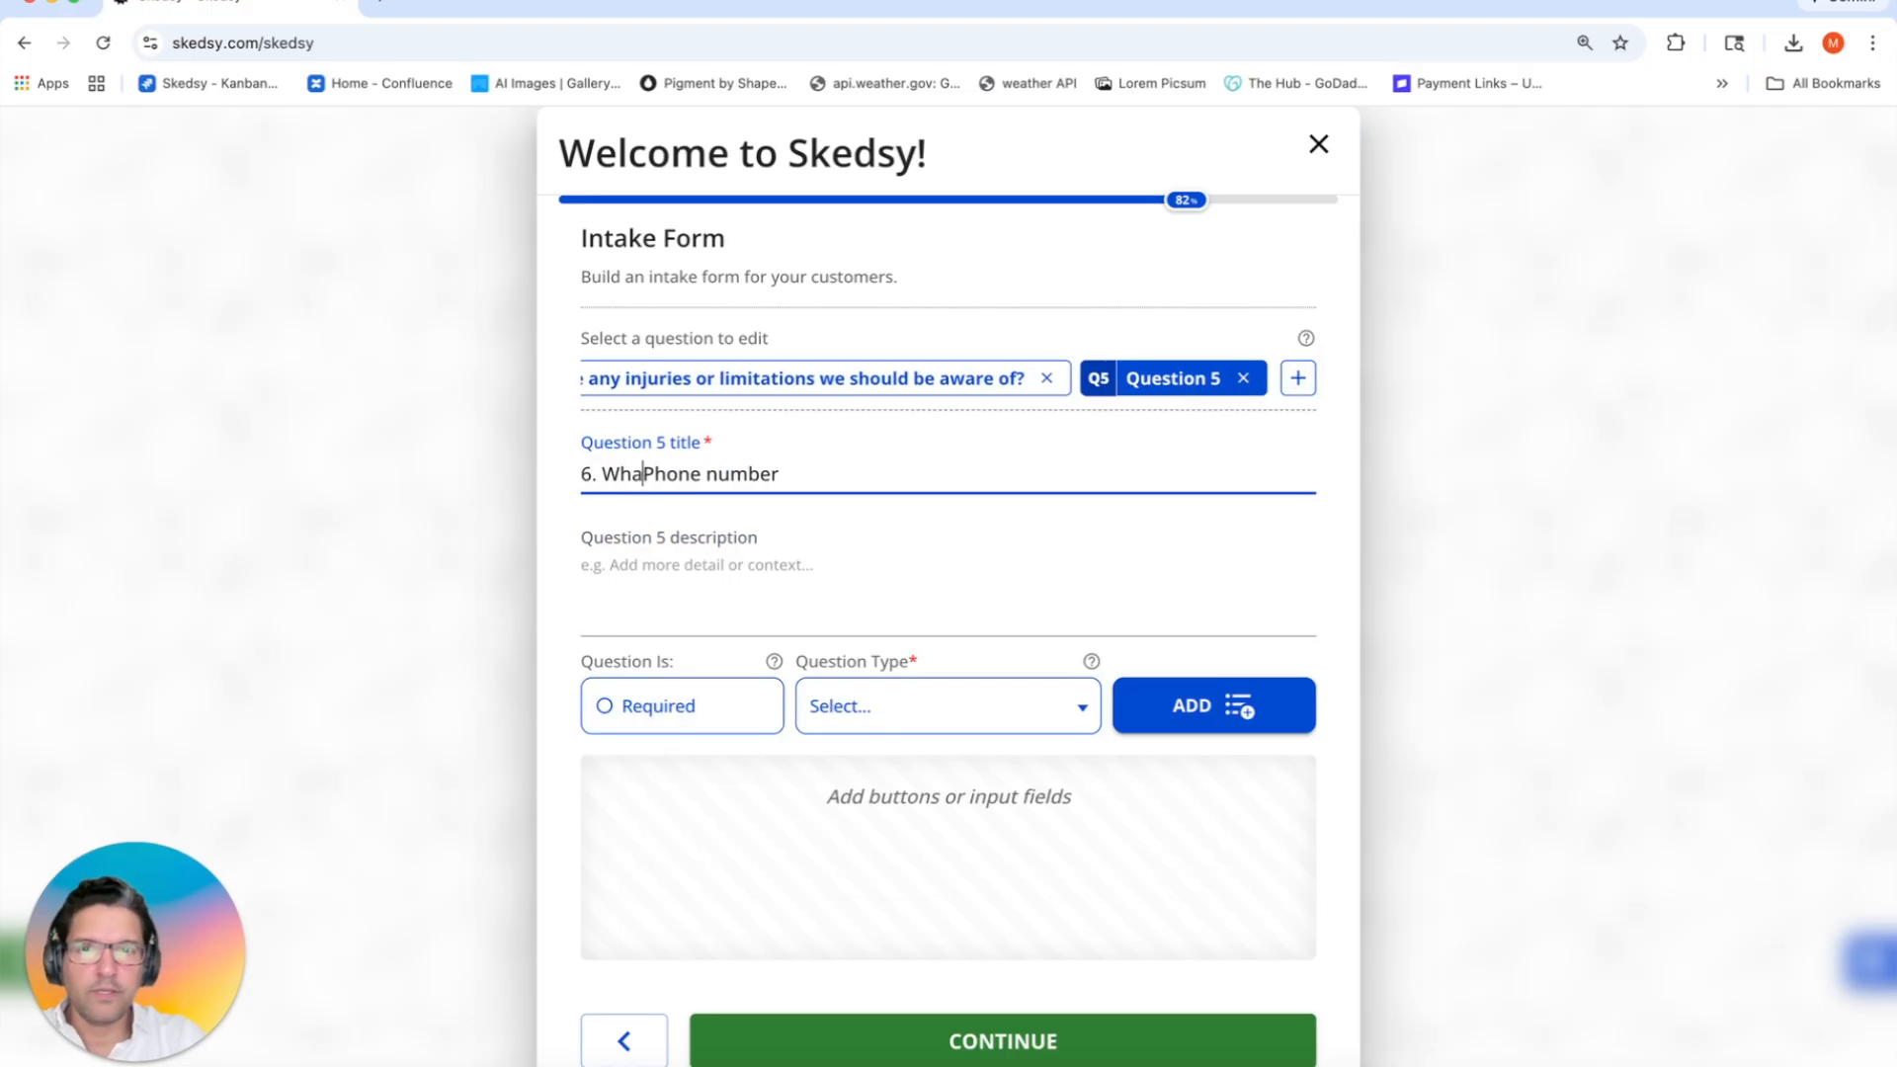
pyautogui.press('Delete')
pyautogui.click(834, 539)
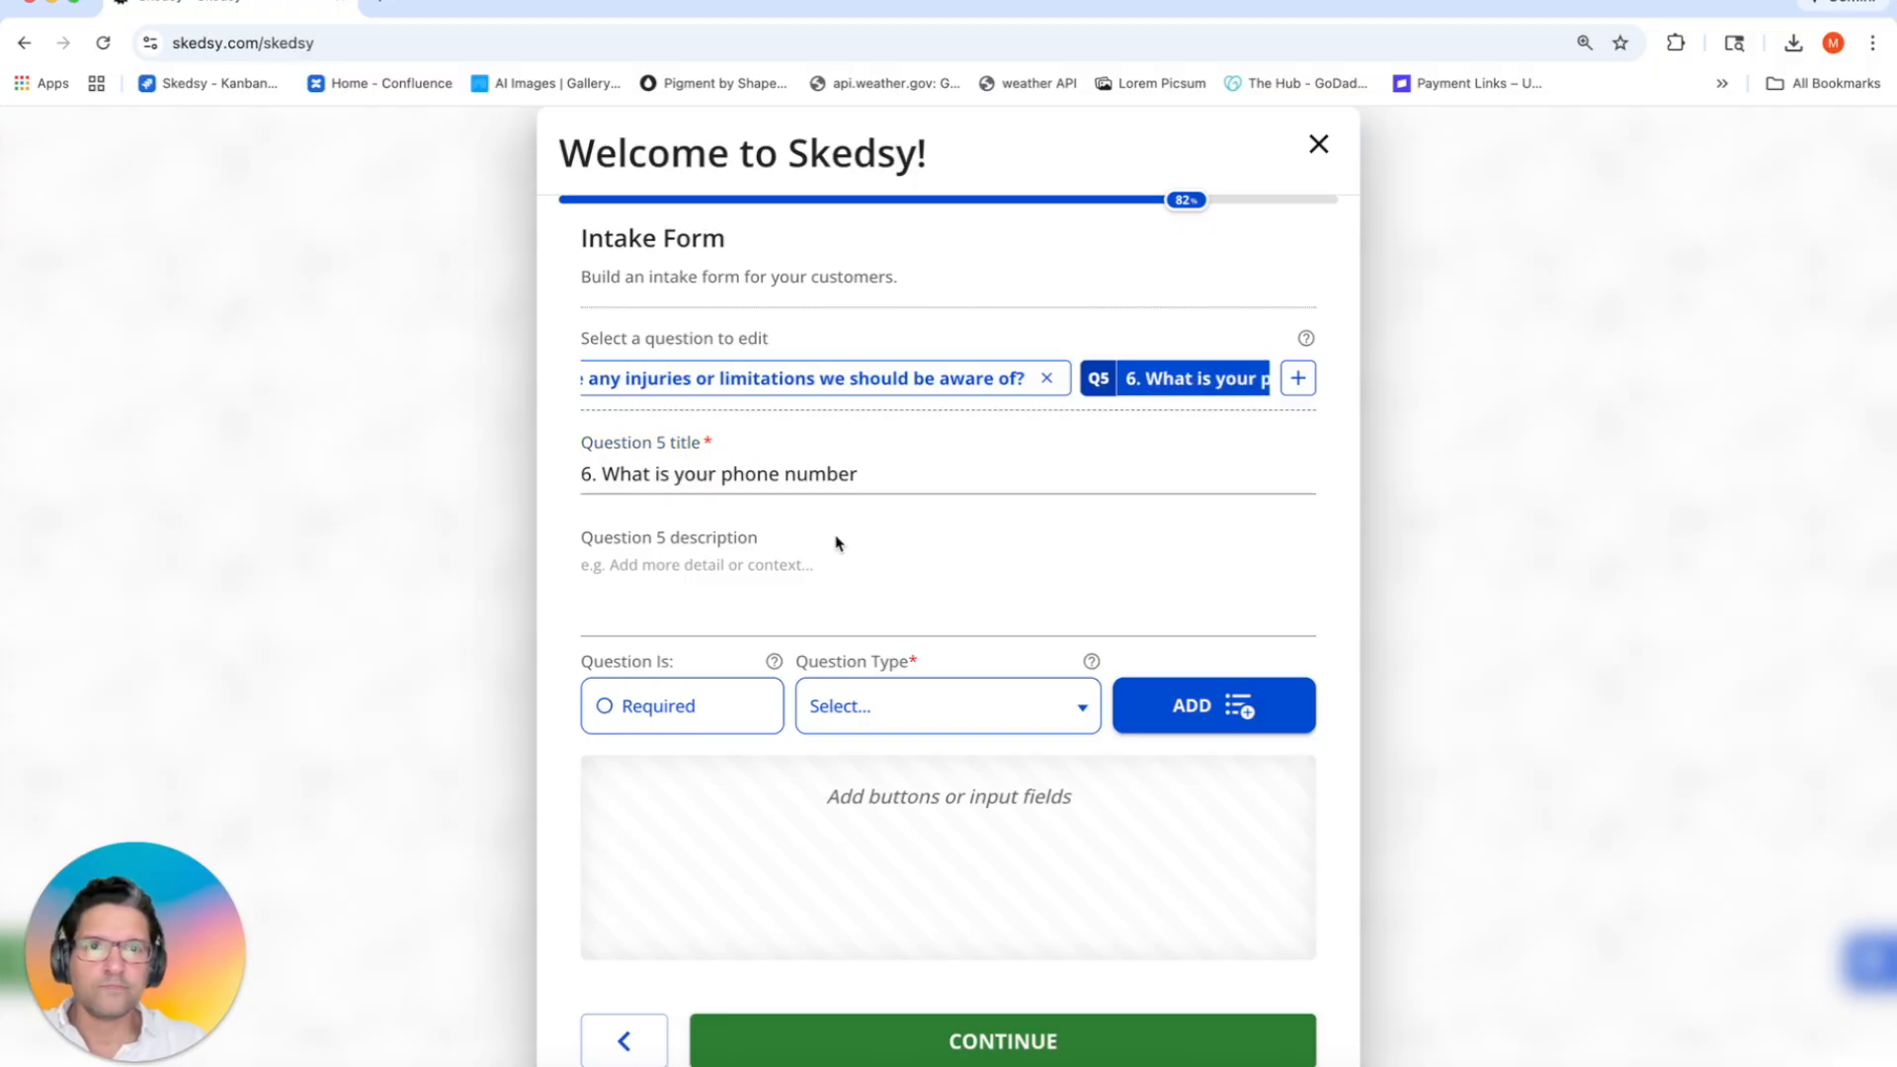
pyautogui.moveTo(594, 475); pyautogui.dragTo(577, 476)
pyautogui.write('5')
pyautogui.hscroll(2, 828, 388)
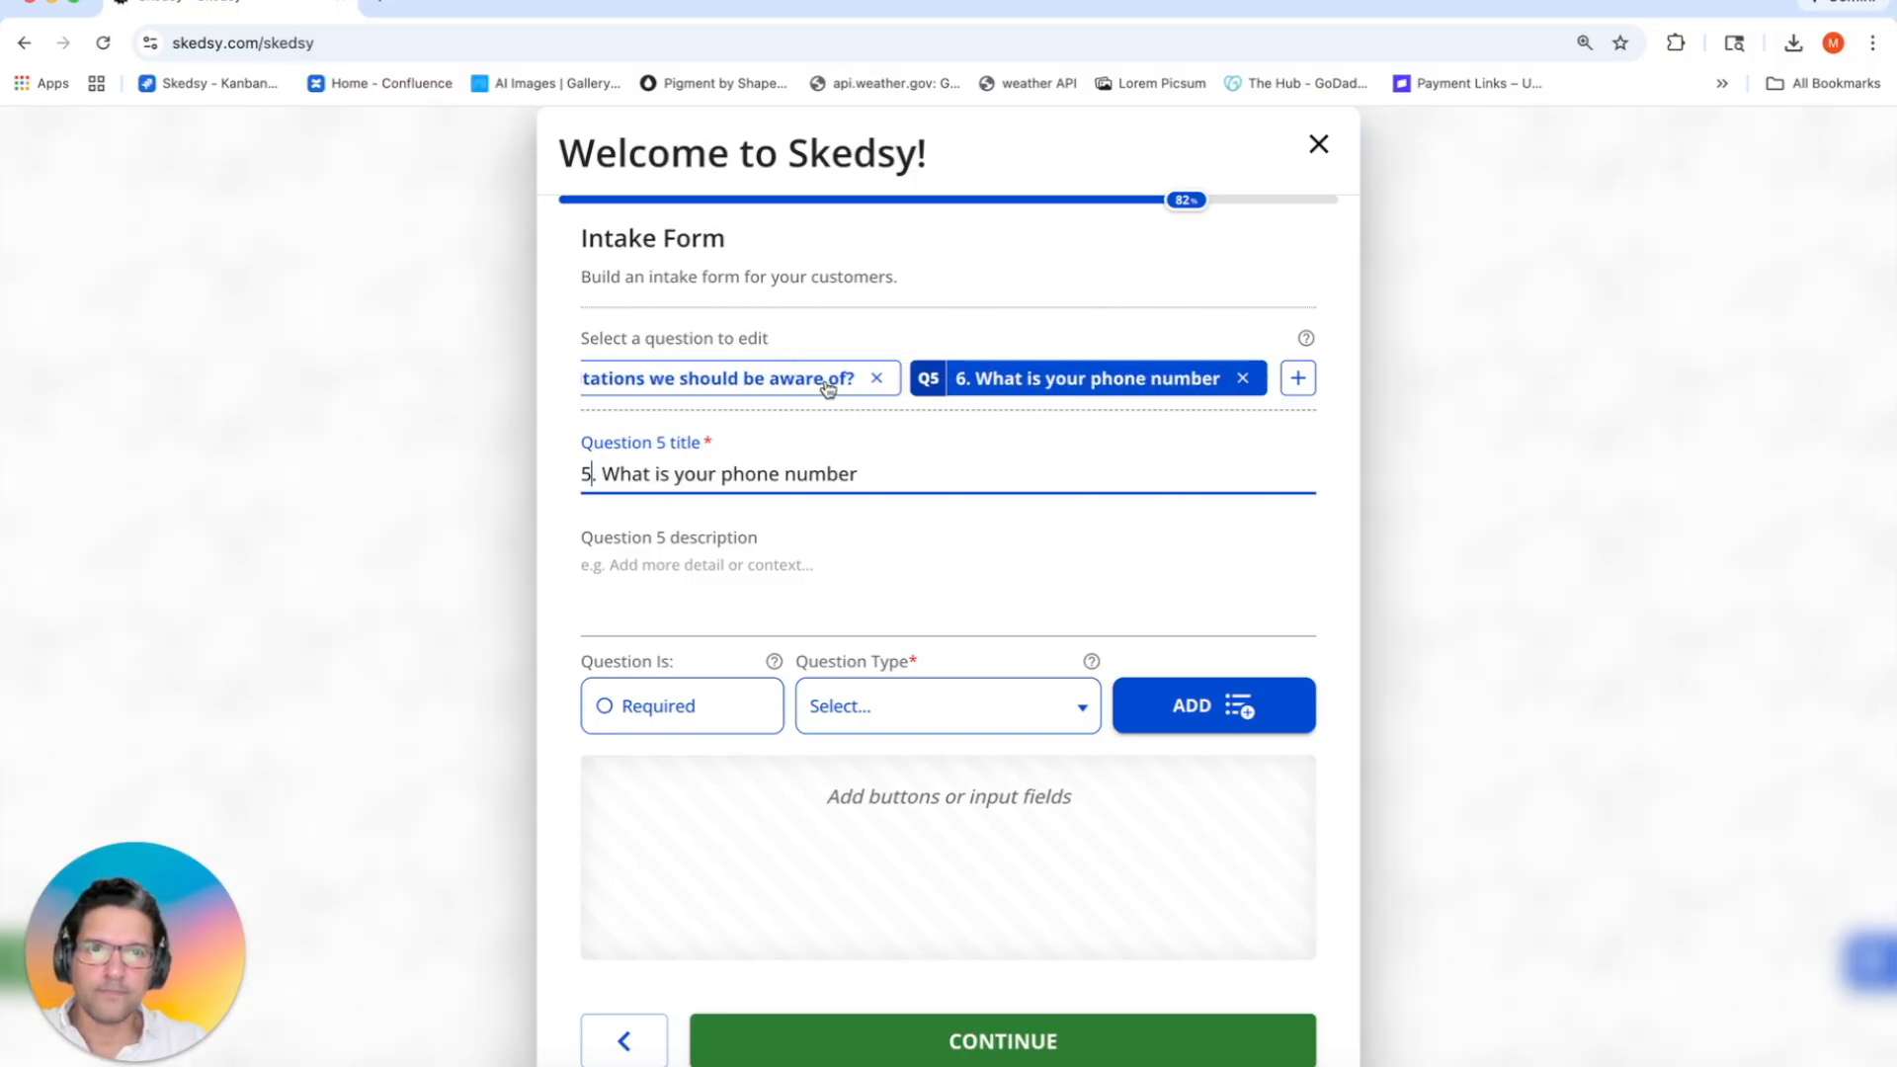
pyautogui.click(815, 549)
pyautogui.click(706, 715)
pyautogui.click(894, 710)
pyautogui.click(894, 853)
pyautogui.click(855, 833)
pyautogui.write('Phone number')
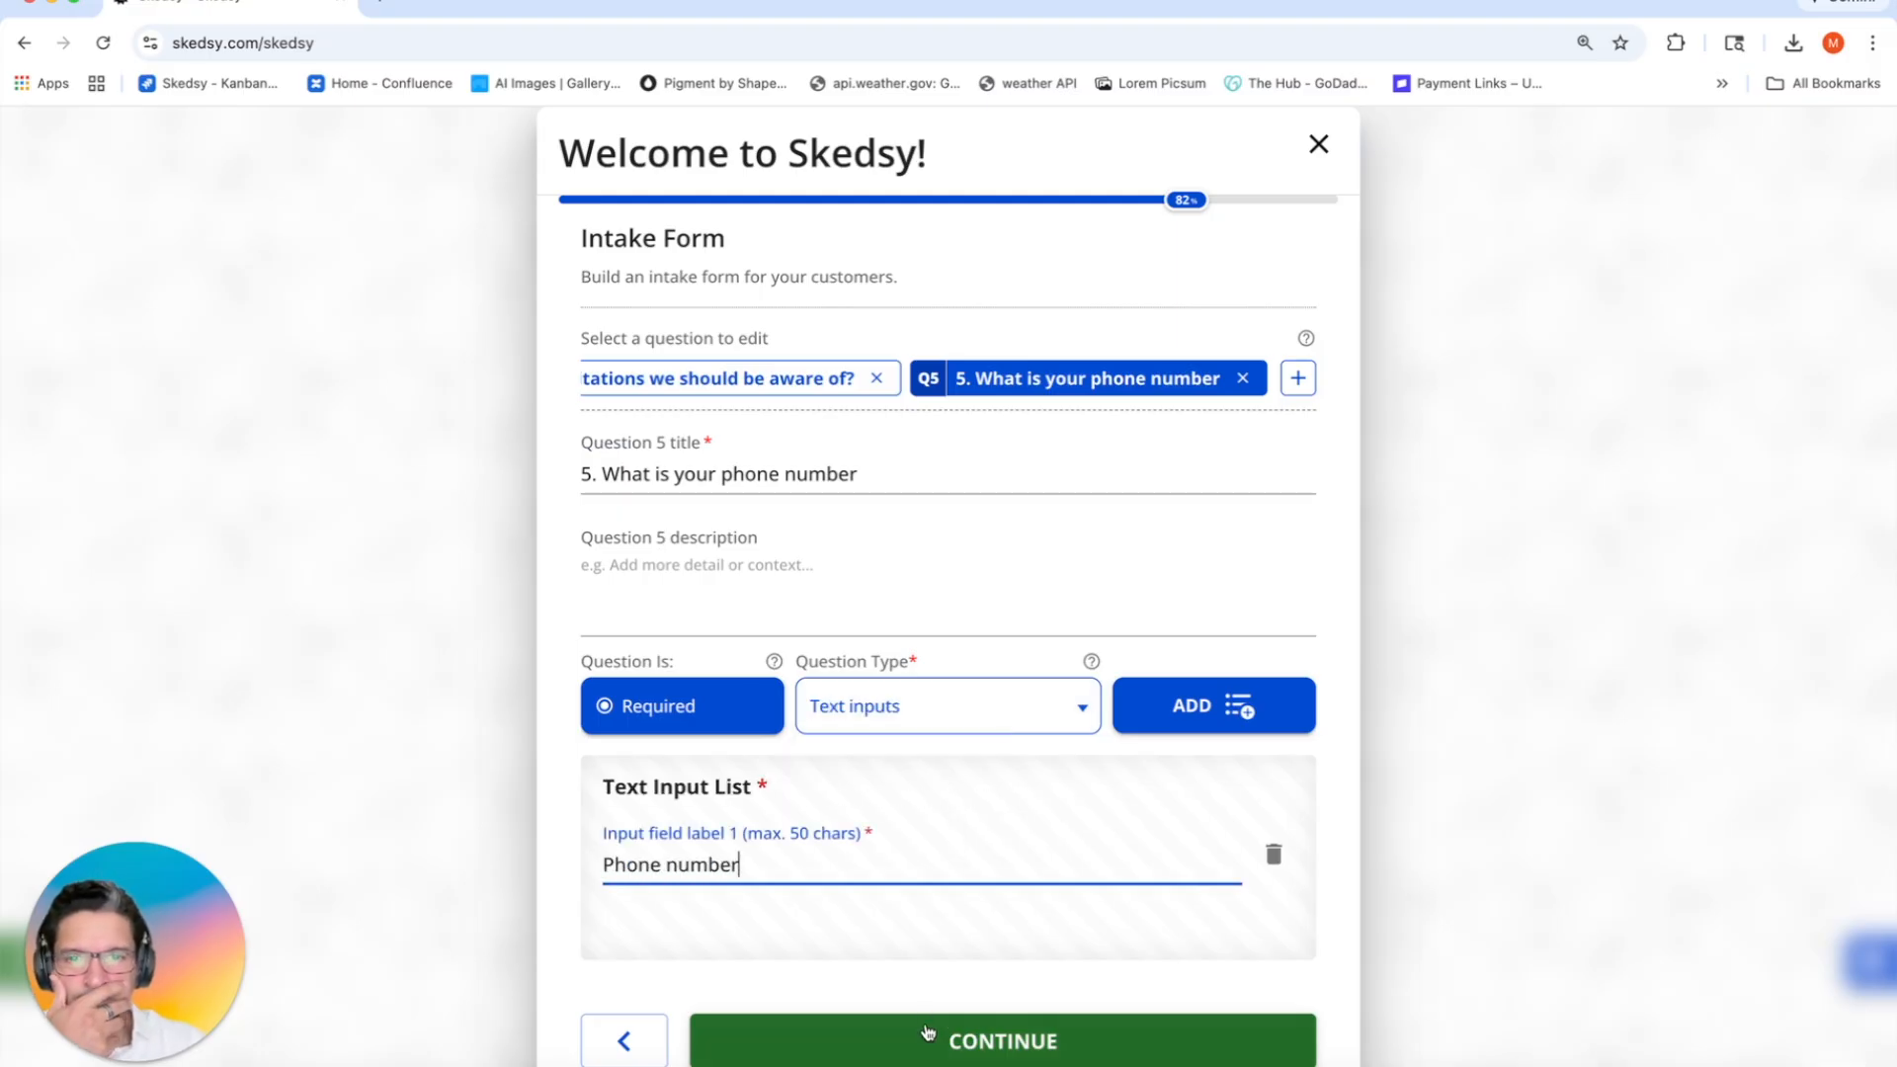
pyautogui.click(932, 1042)
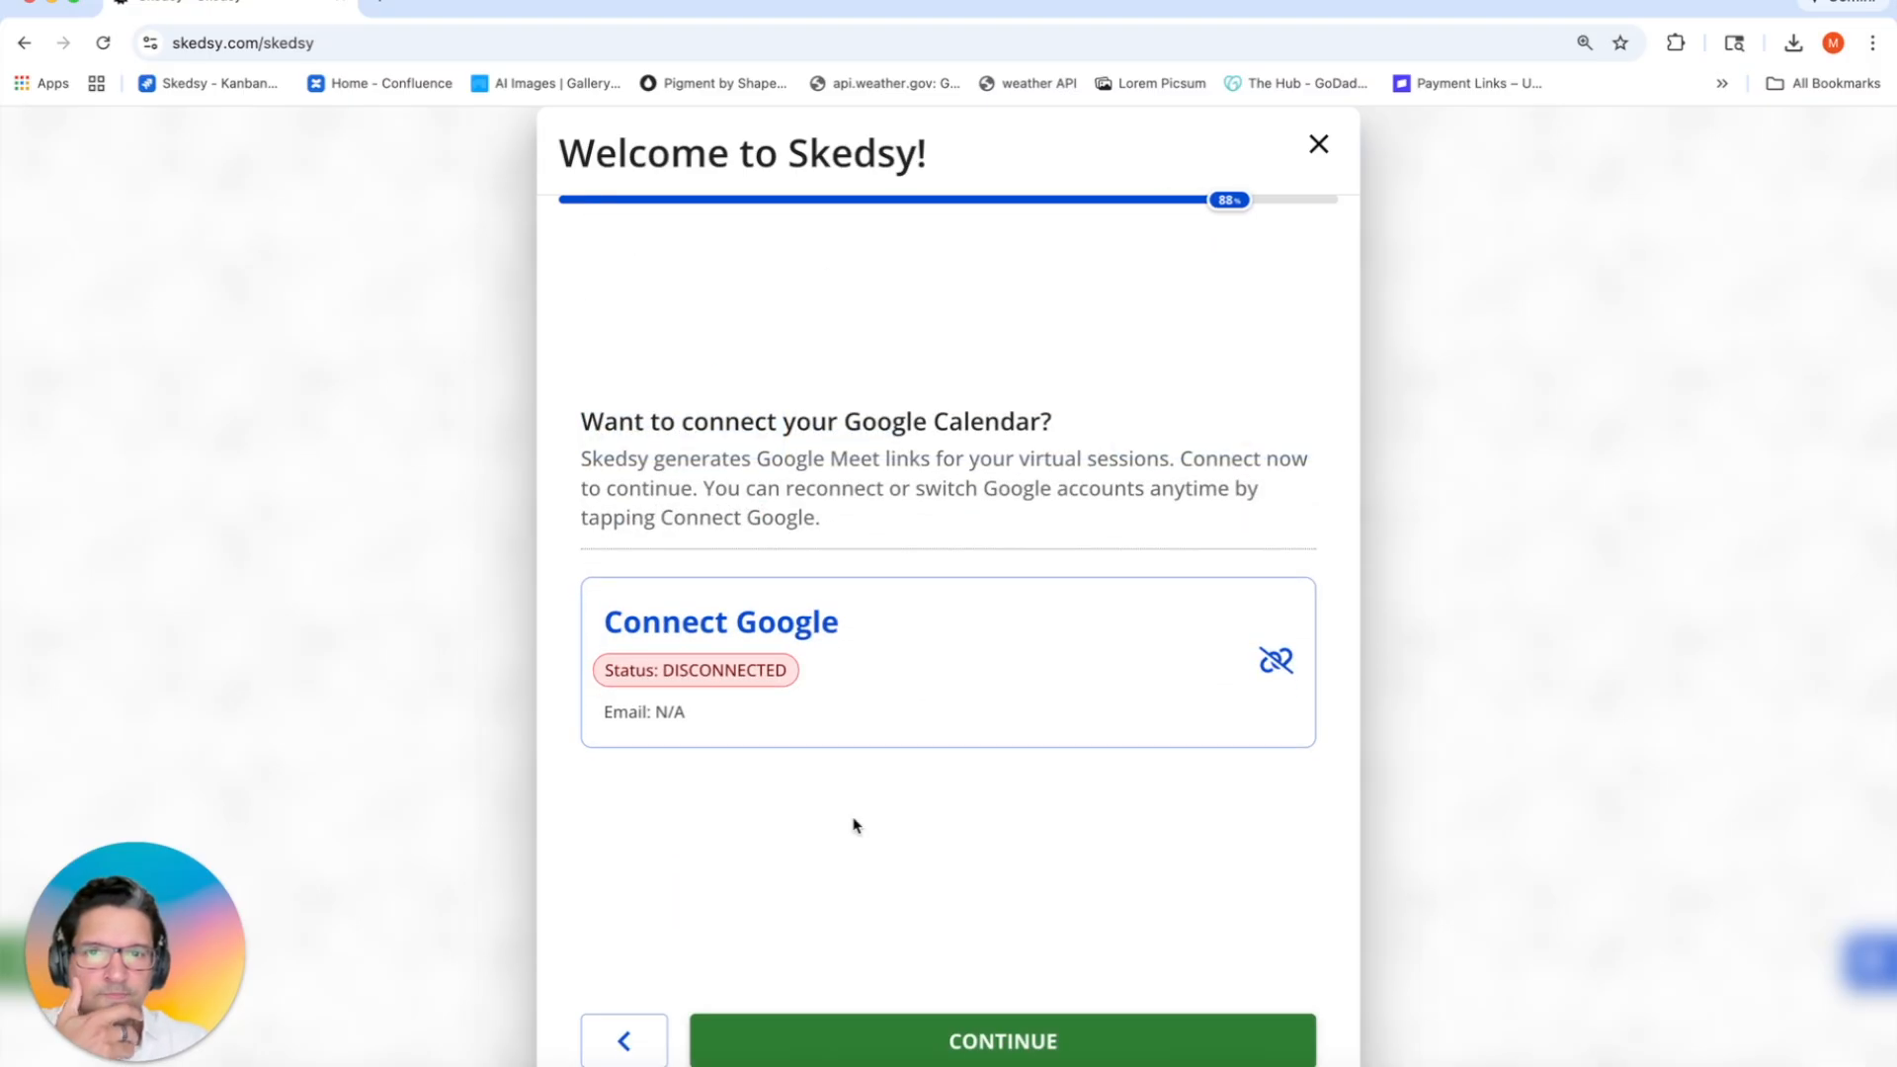
pyautogui.click(885, 710)
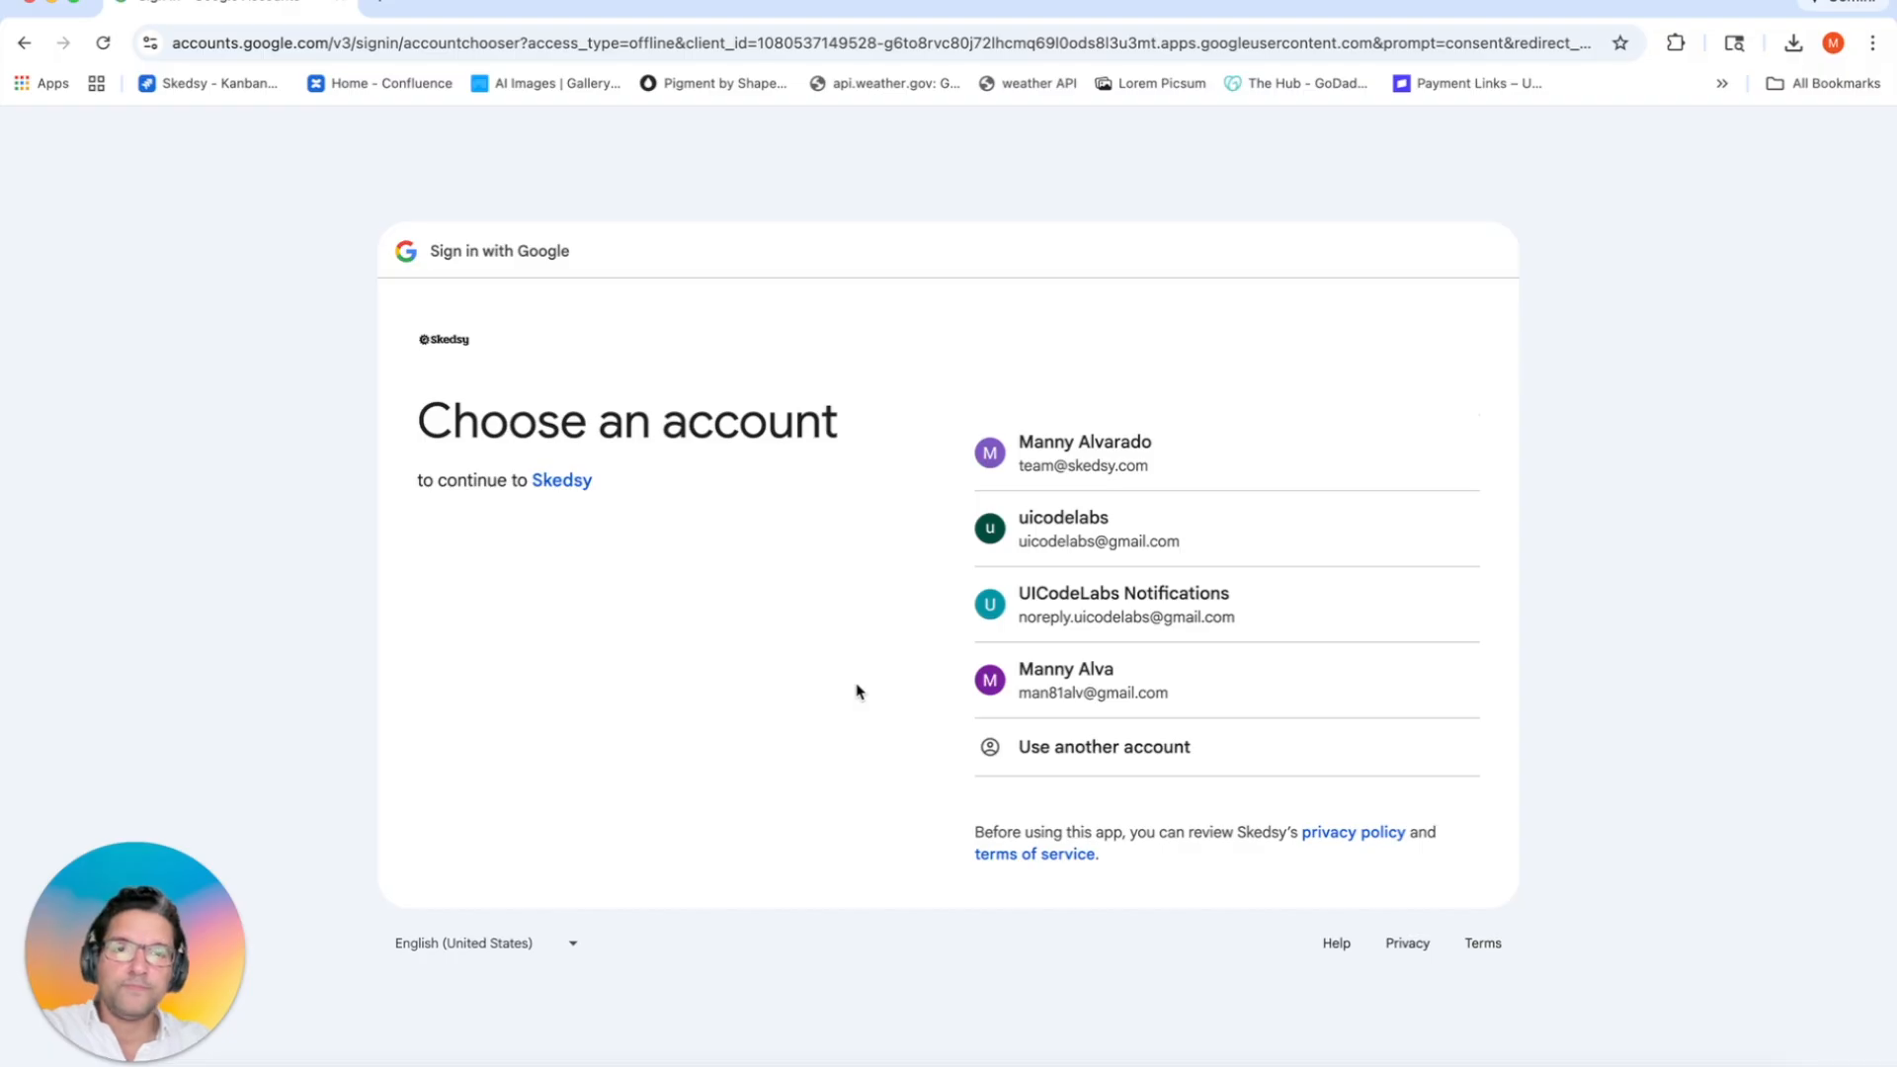
# Step: Sign in with the business Google account and allow Skedsy calendar access
pyautogui.click(1087, 467)
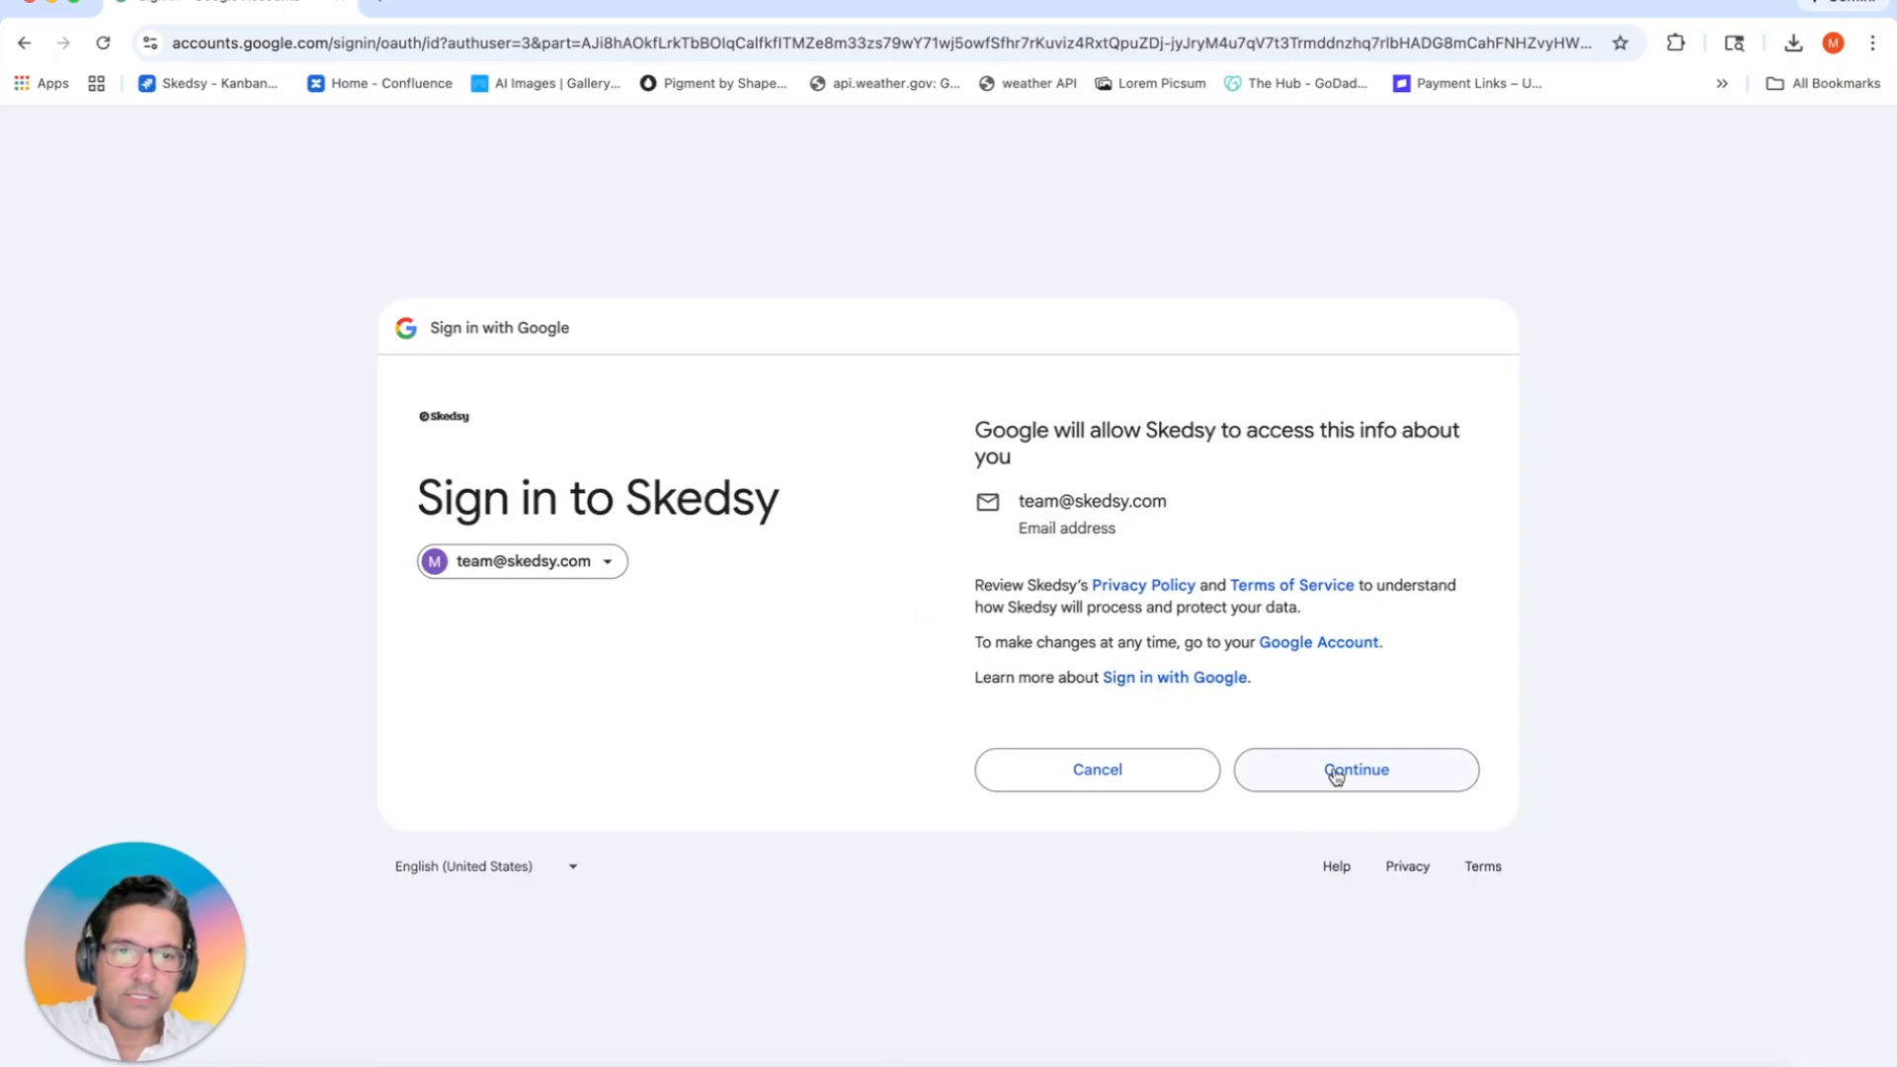
pyautogui.click(1336, 776)
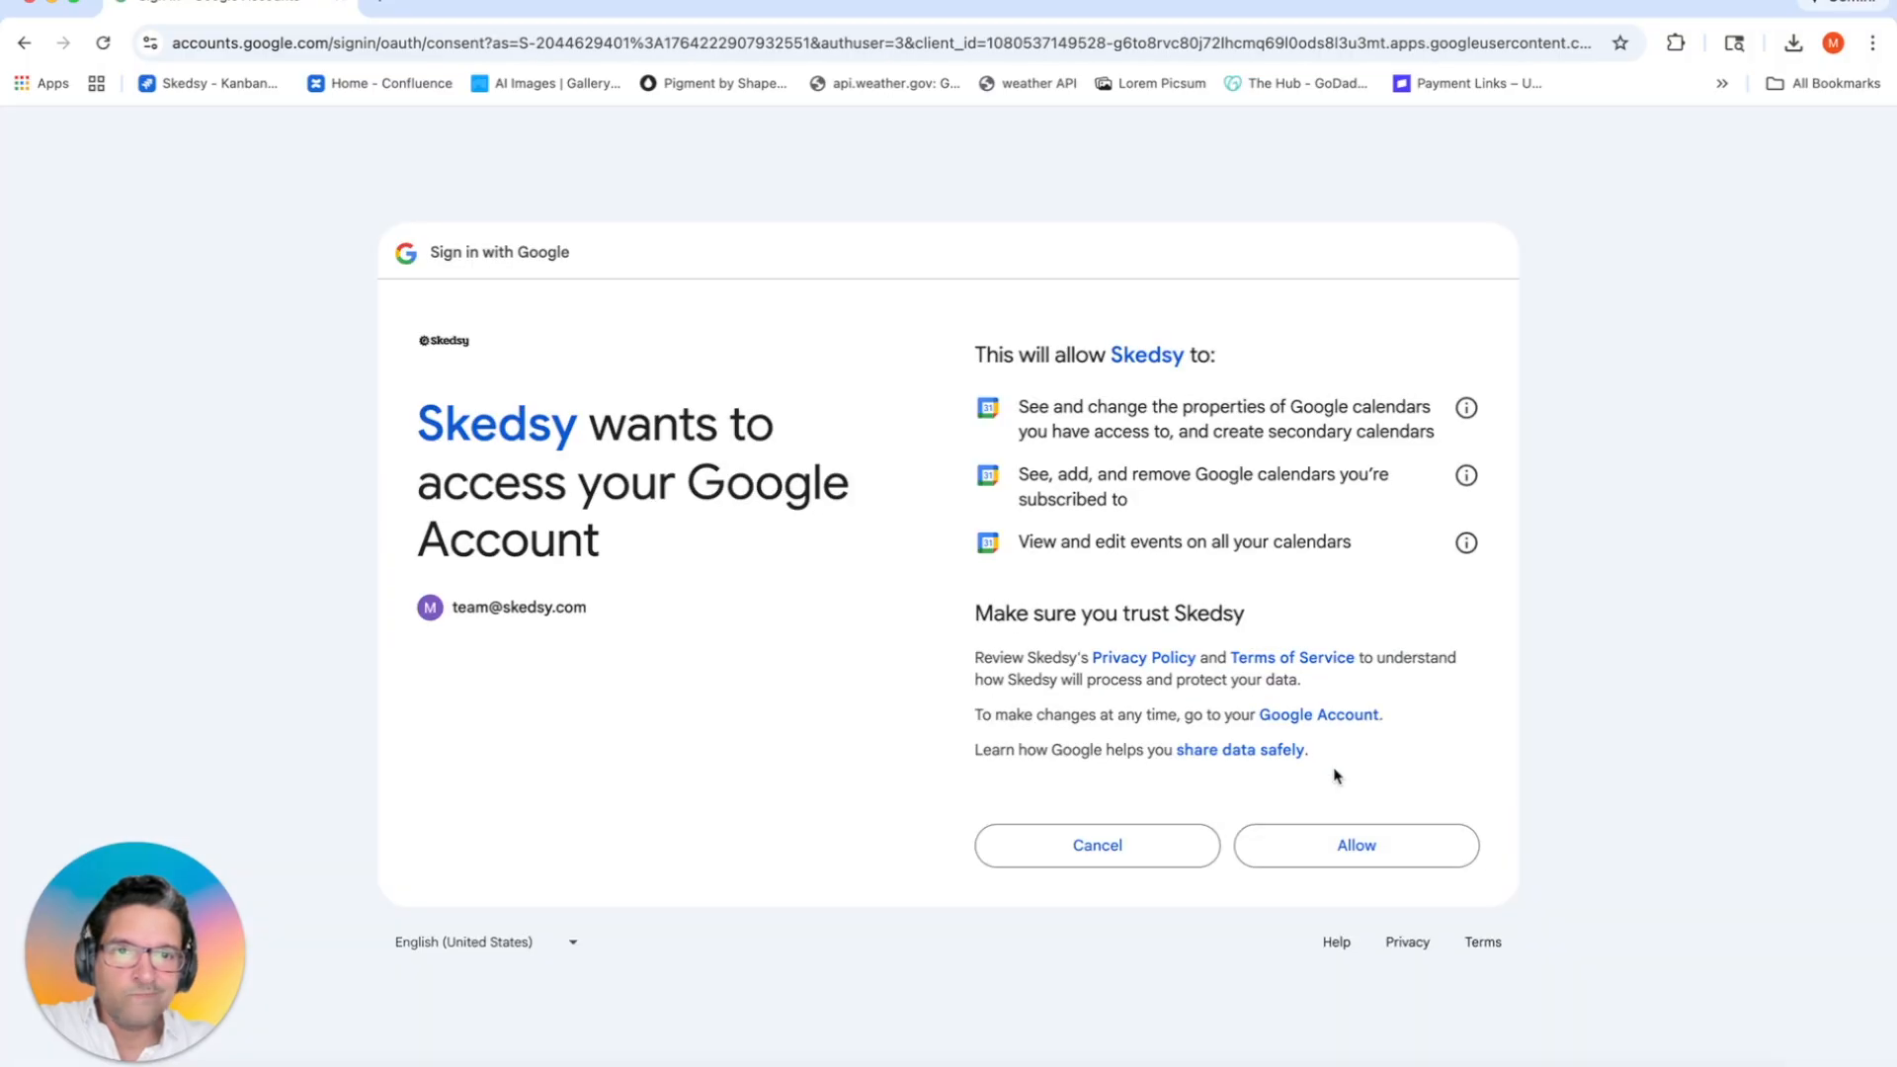
pyautogui.click(1312, 847)
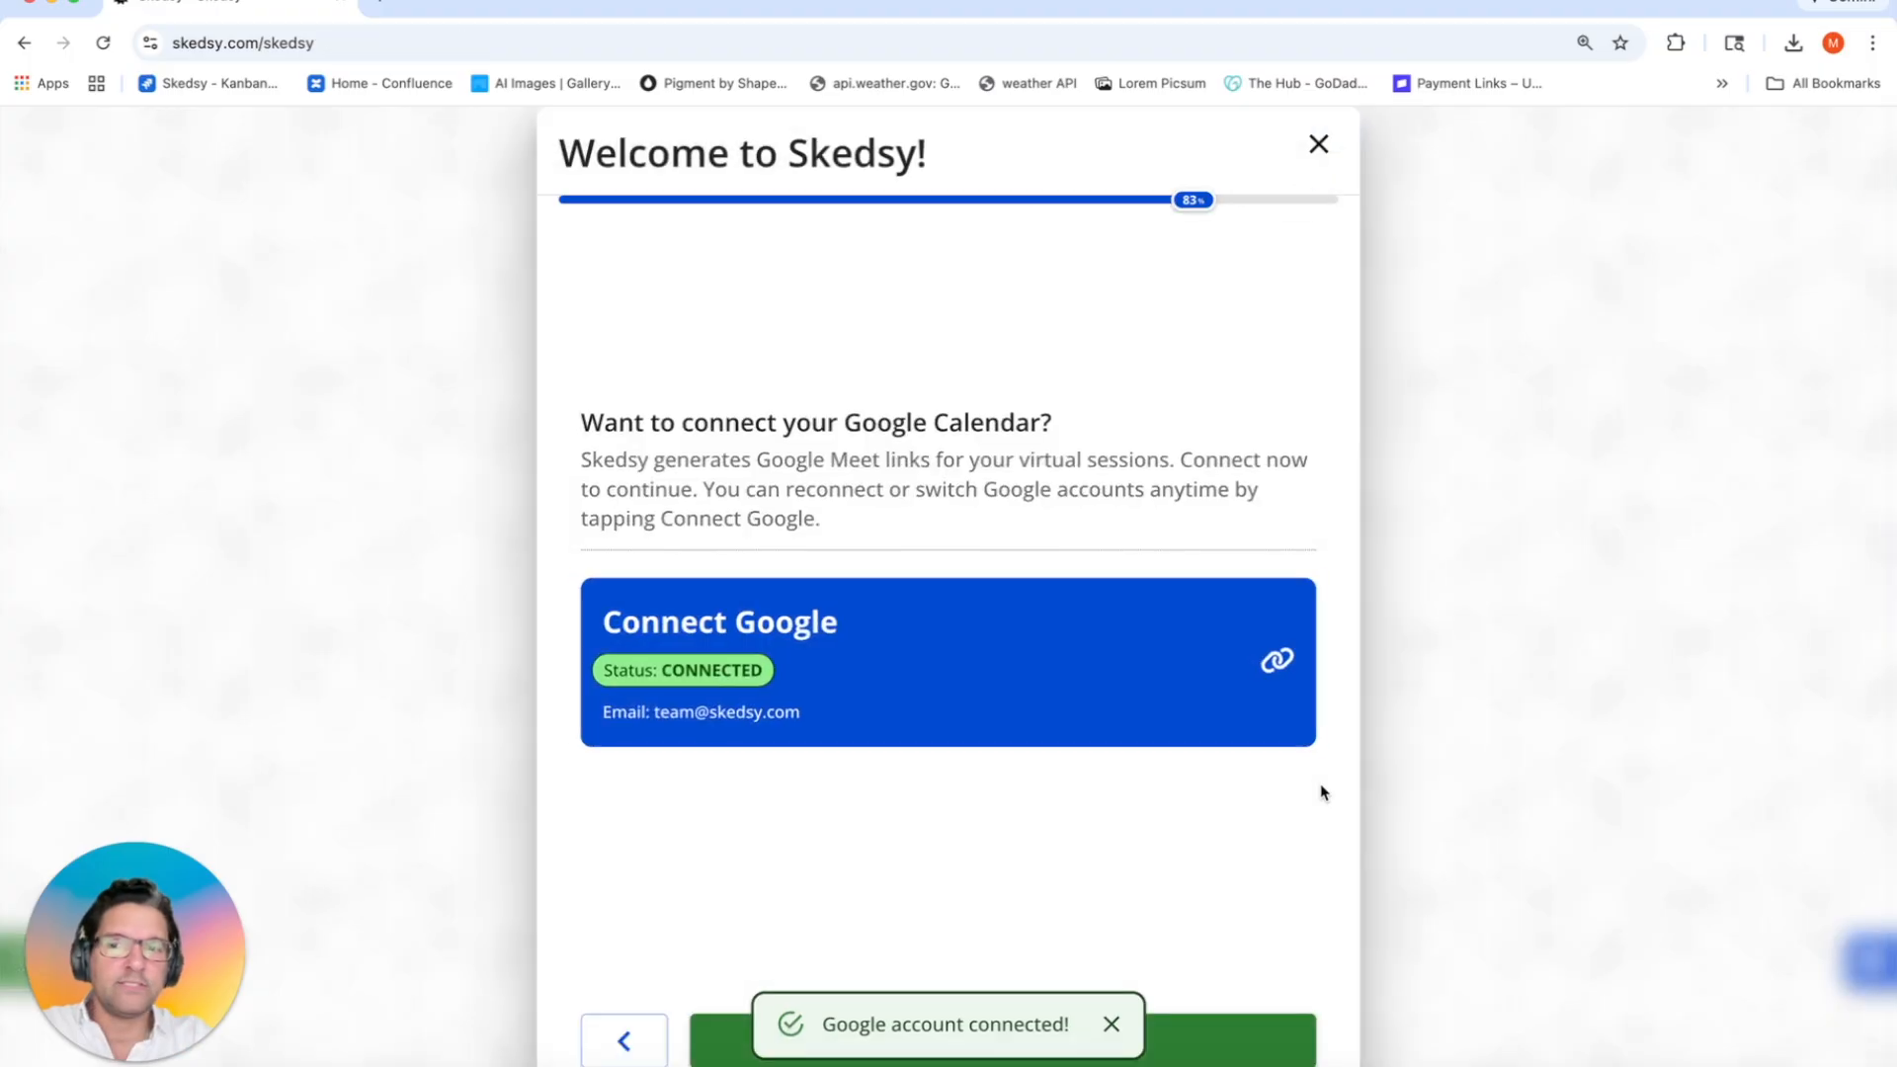
# Step: Dismiss the 'Google account connected!' notice and continue to Select Google Calendar
pyautogui.click(1111, 1024)
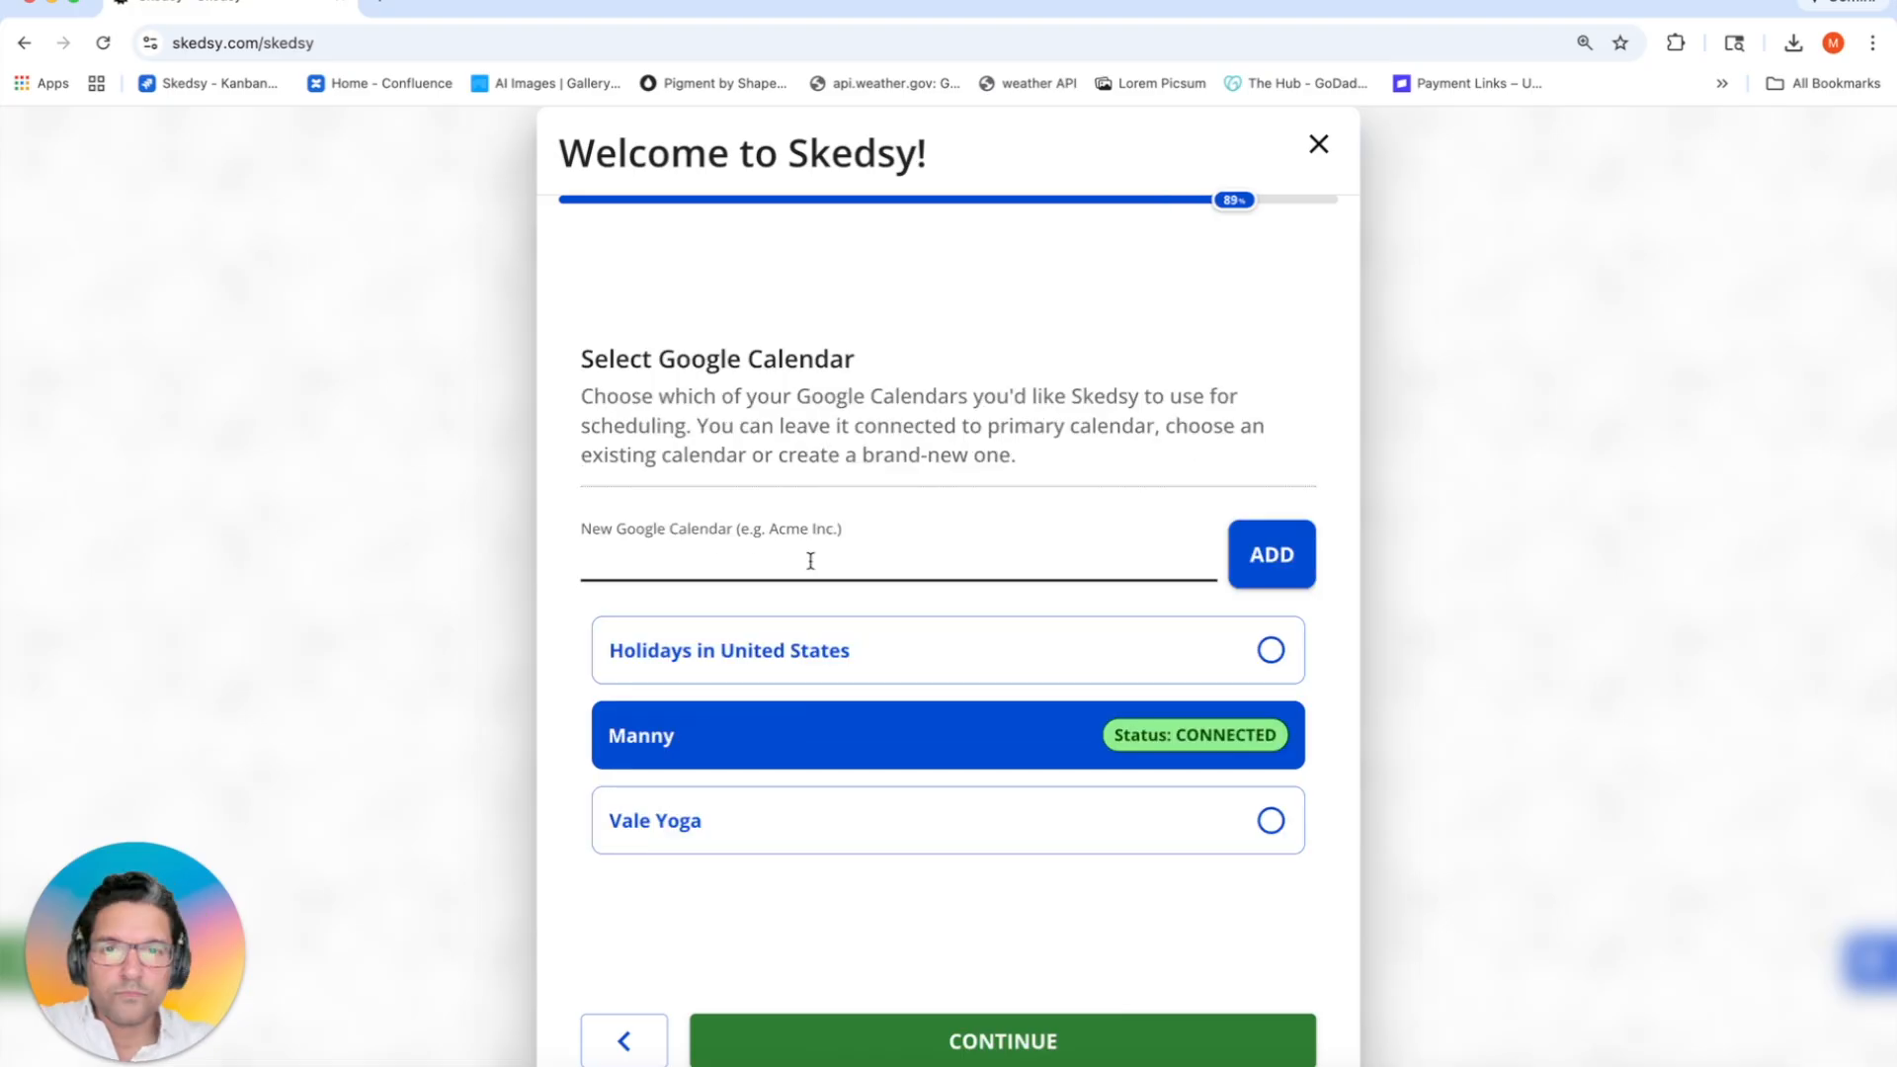
pyautogui.click(810, 561)
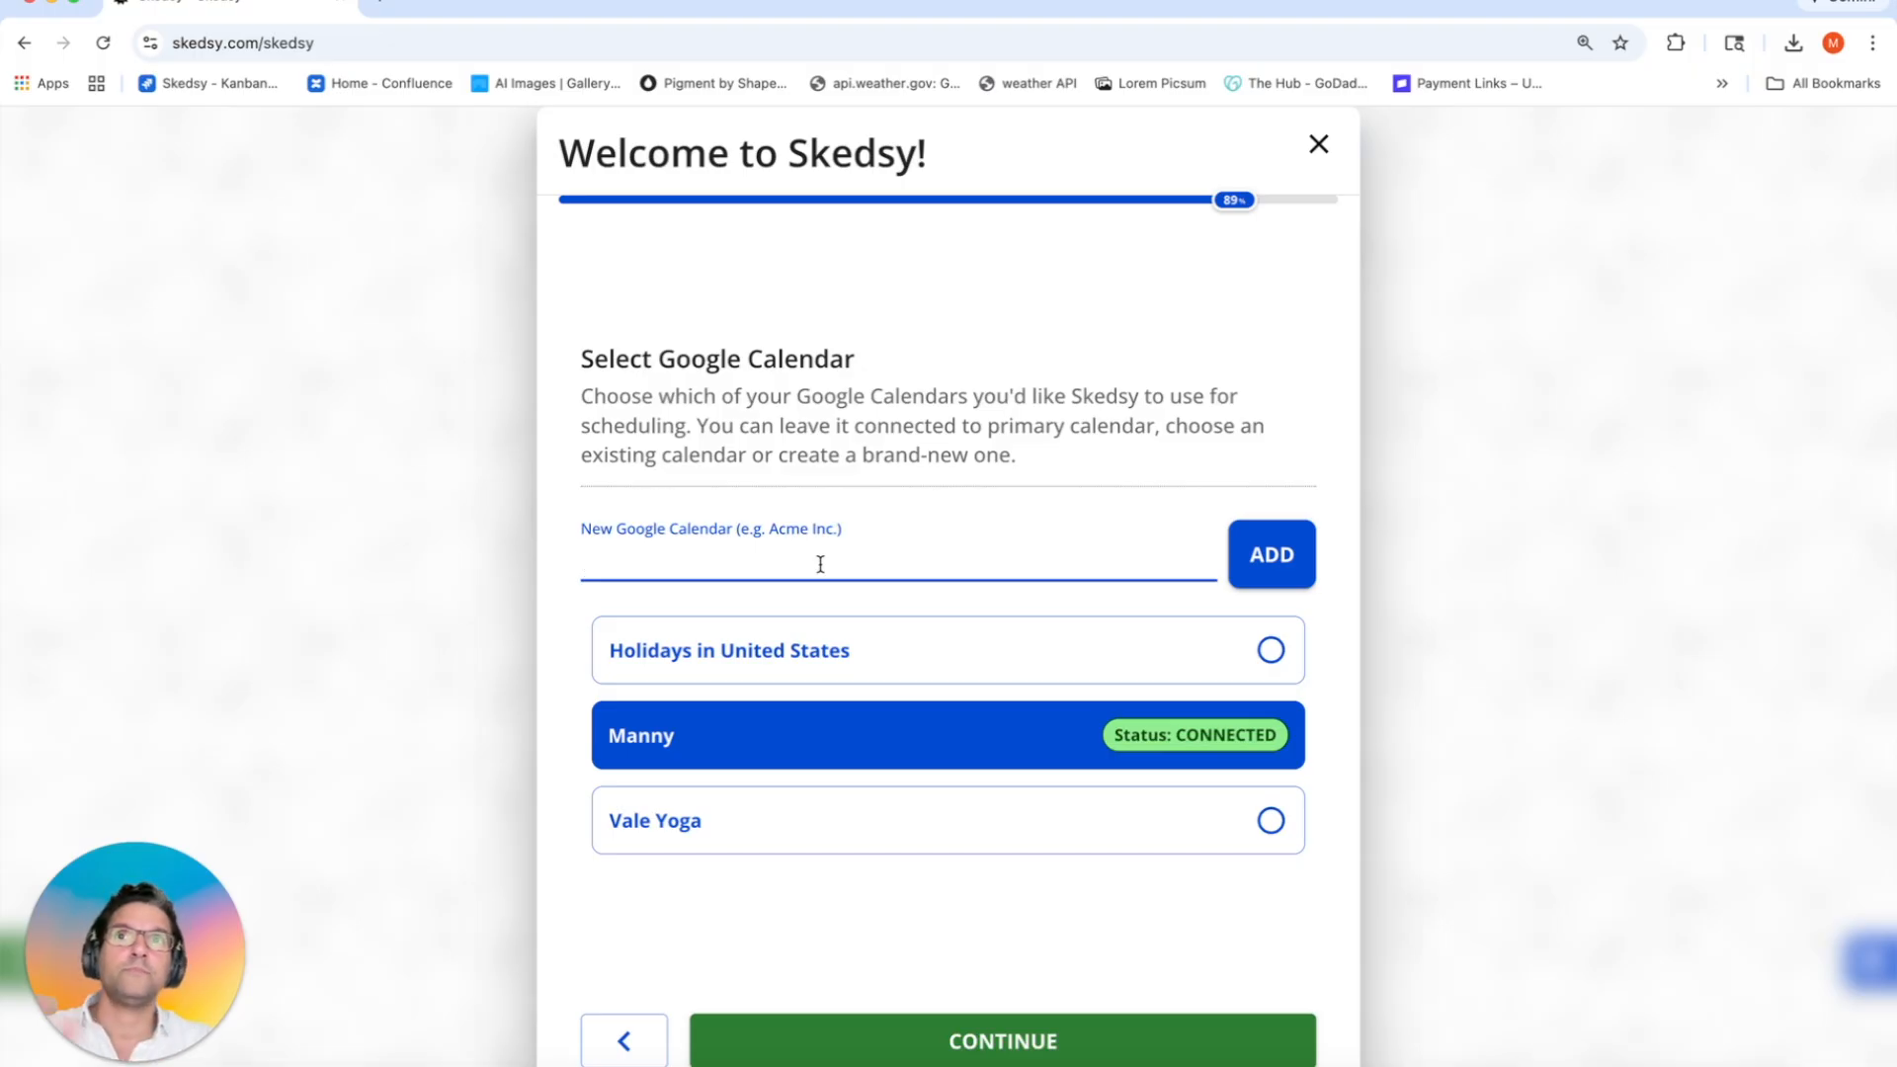
# Step: Create the 'Iron Pulse Gym' Google calendar, select it for scheduling, and continue
pyautogui.write('Irpn')
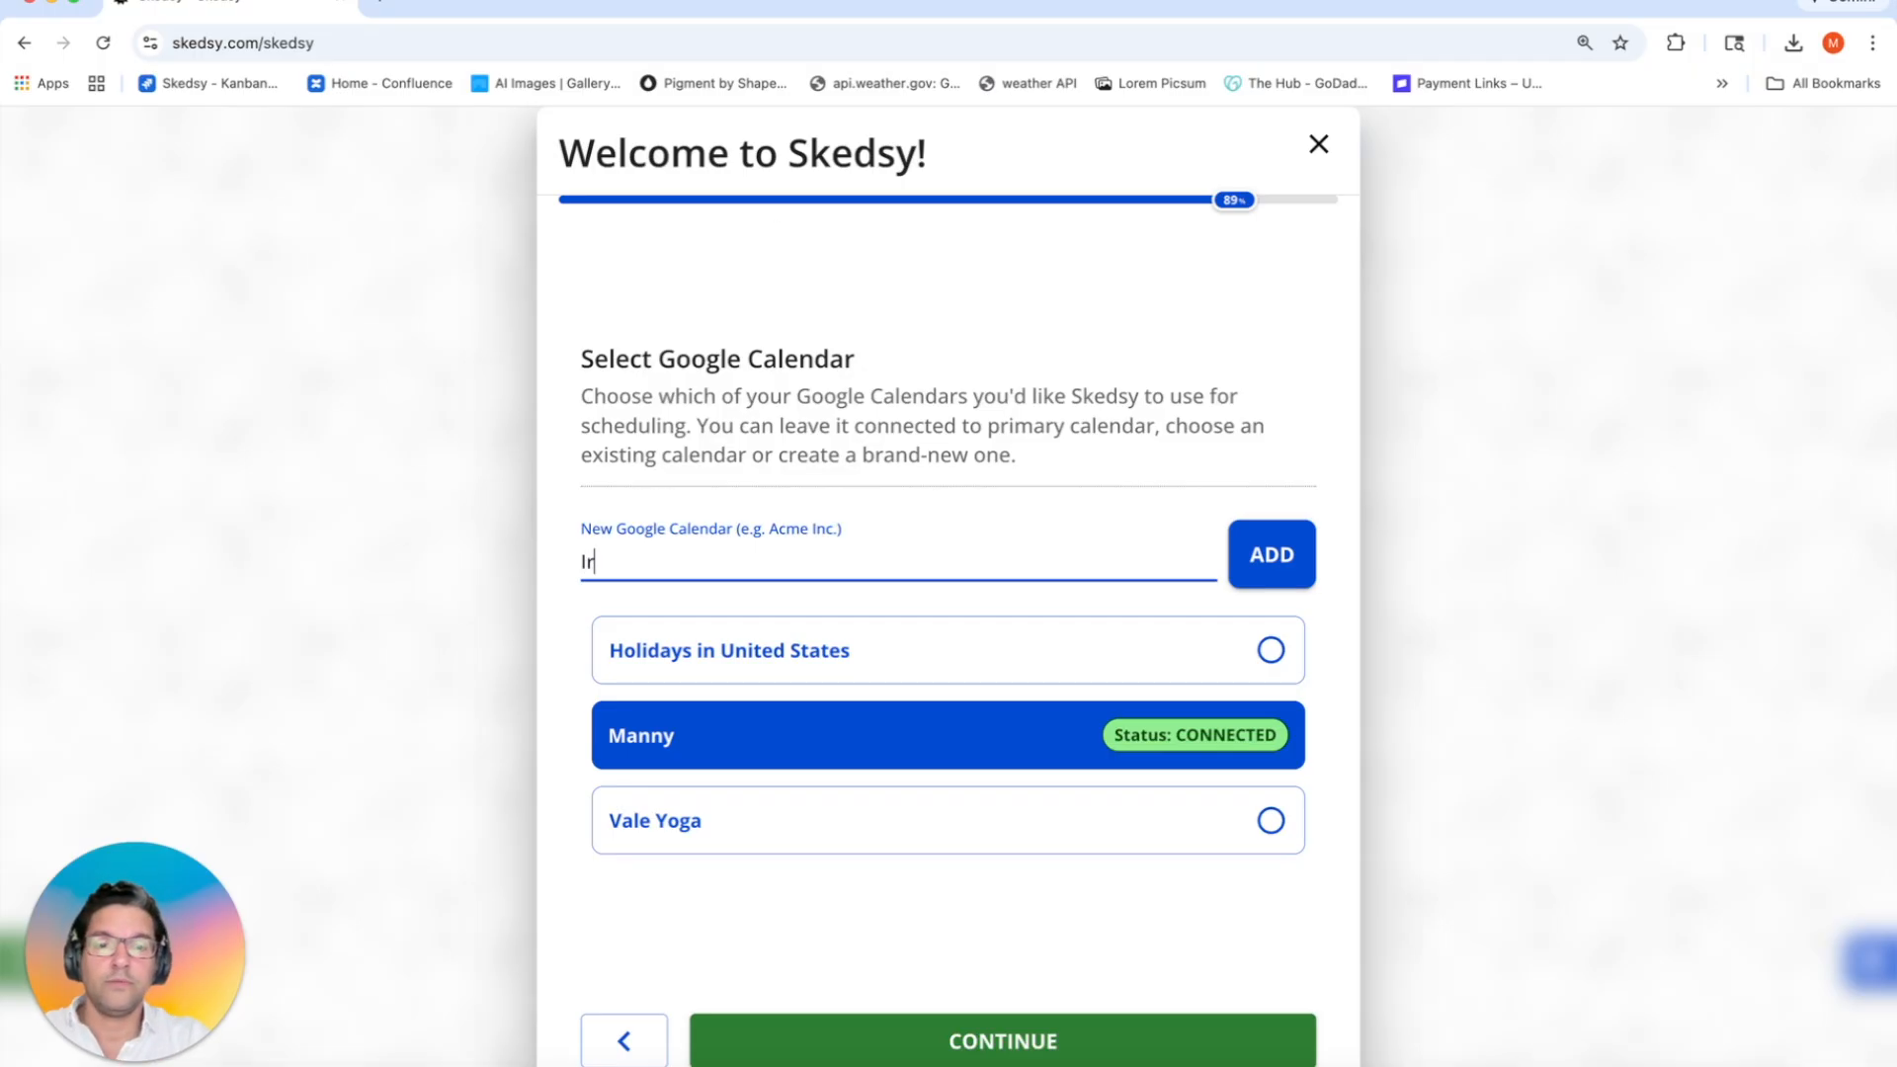
pyautogui.press('BackSpace')
pyautogui.press('BackSpace')
pyautogui.write('ons')
pyautogui.press('BackSpace')
pyautogui.write('Pulse')
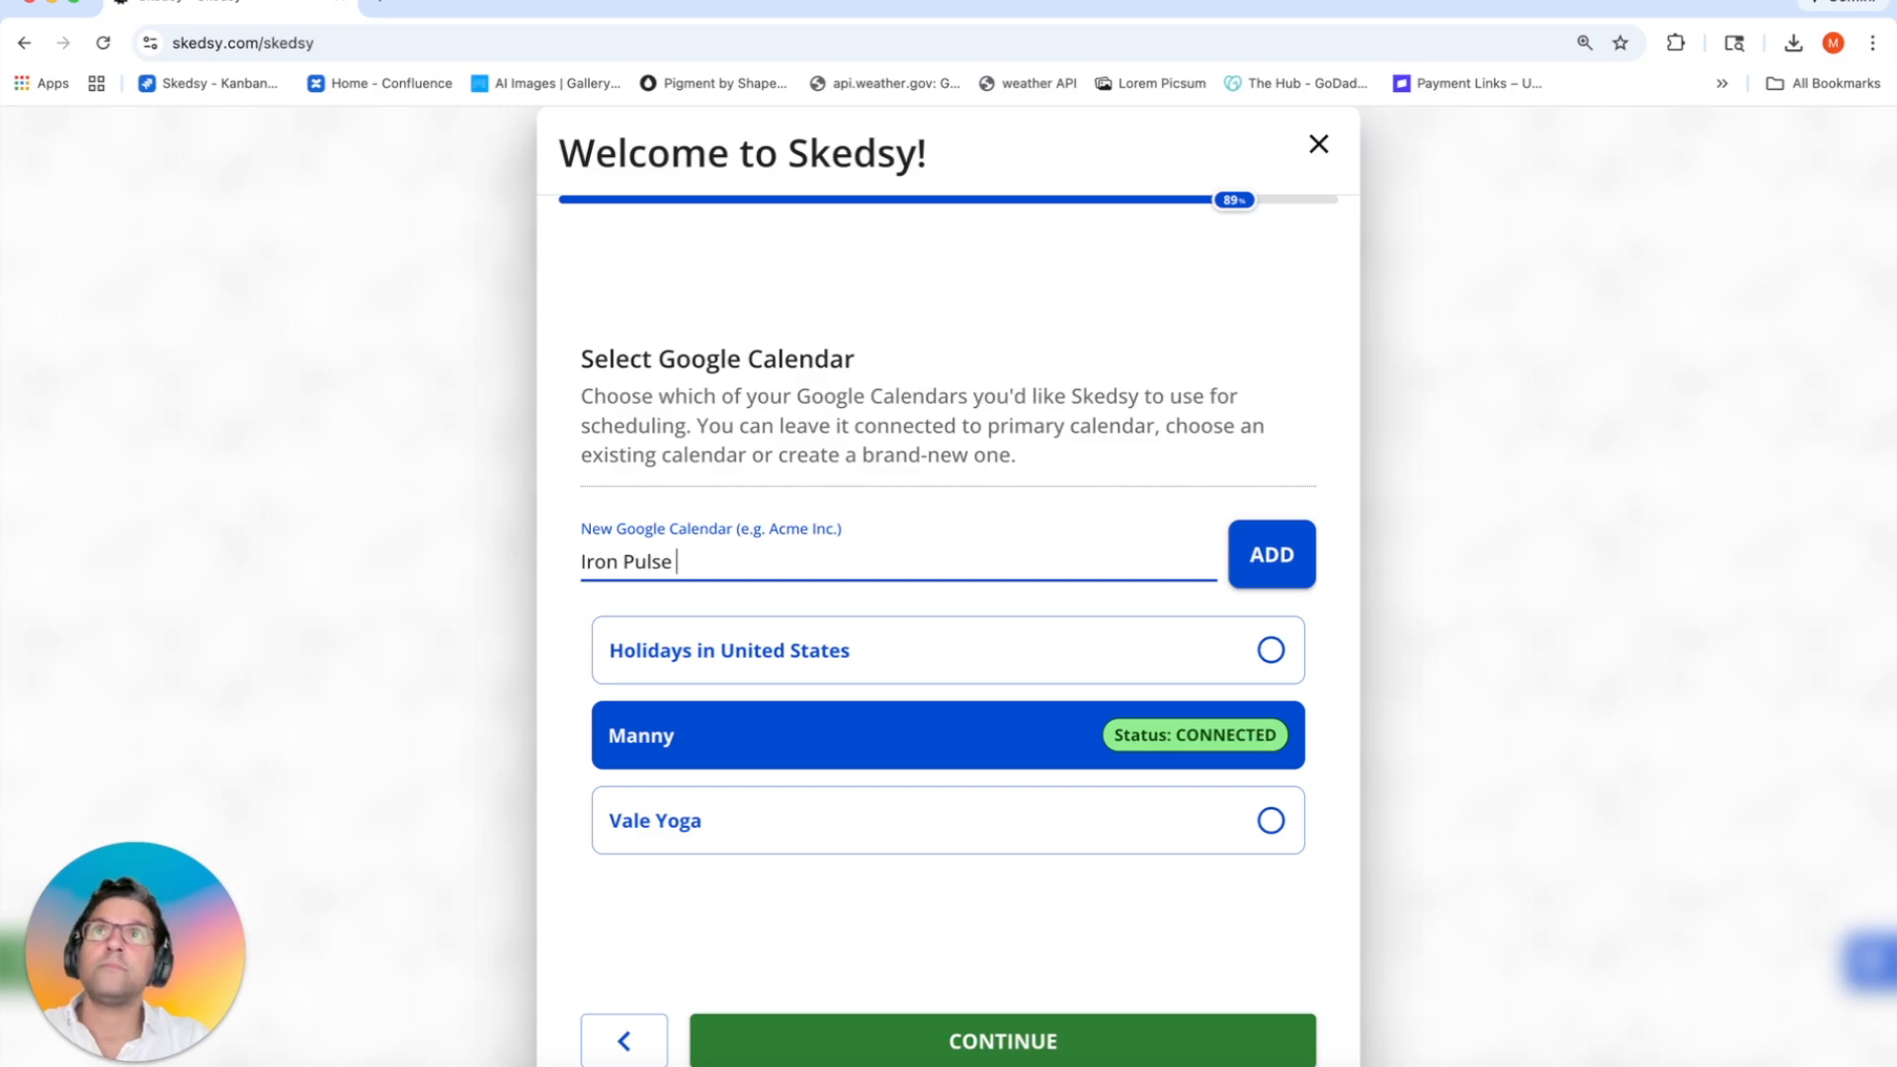
pyautogui.write('Gym')
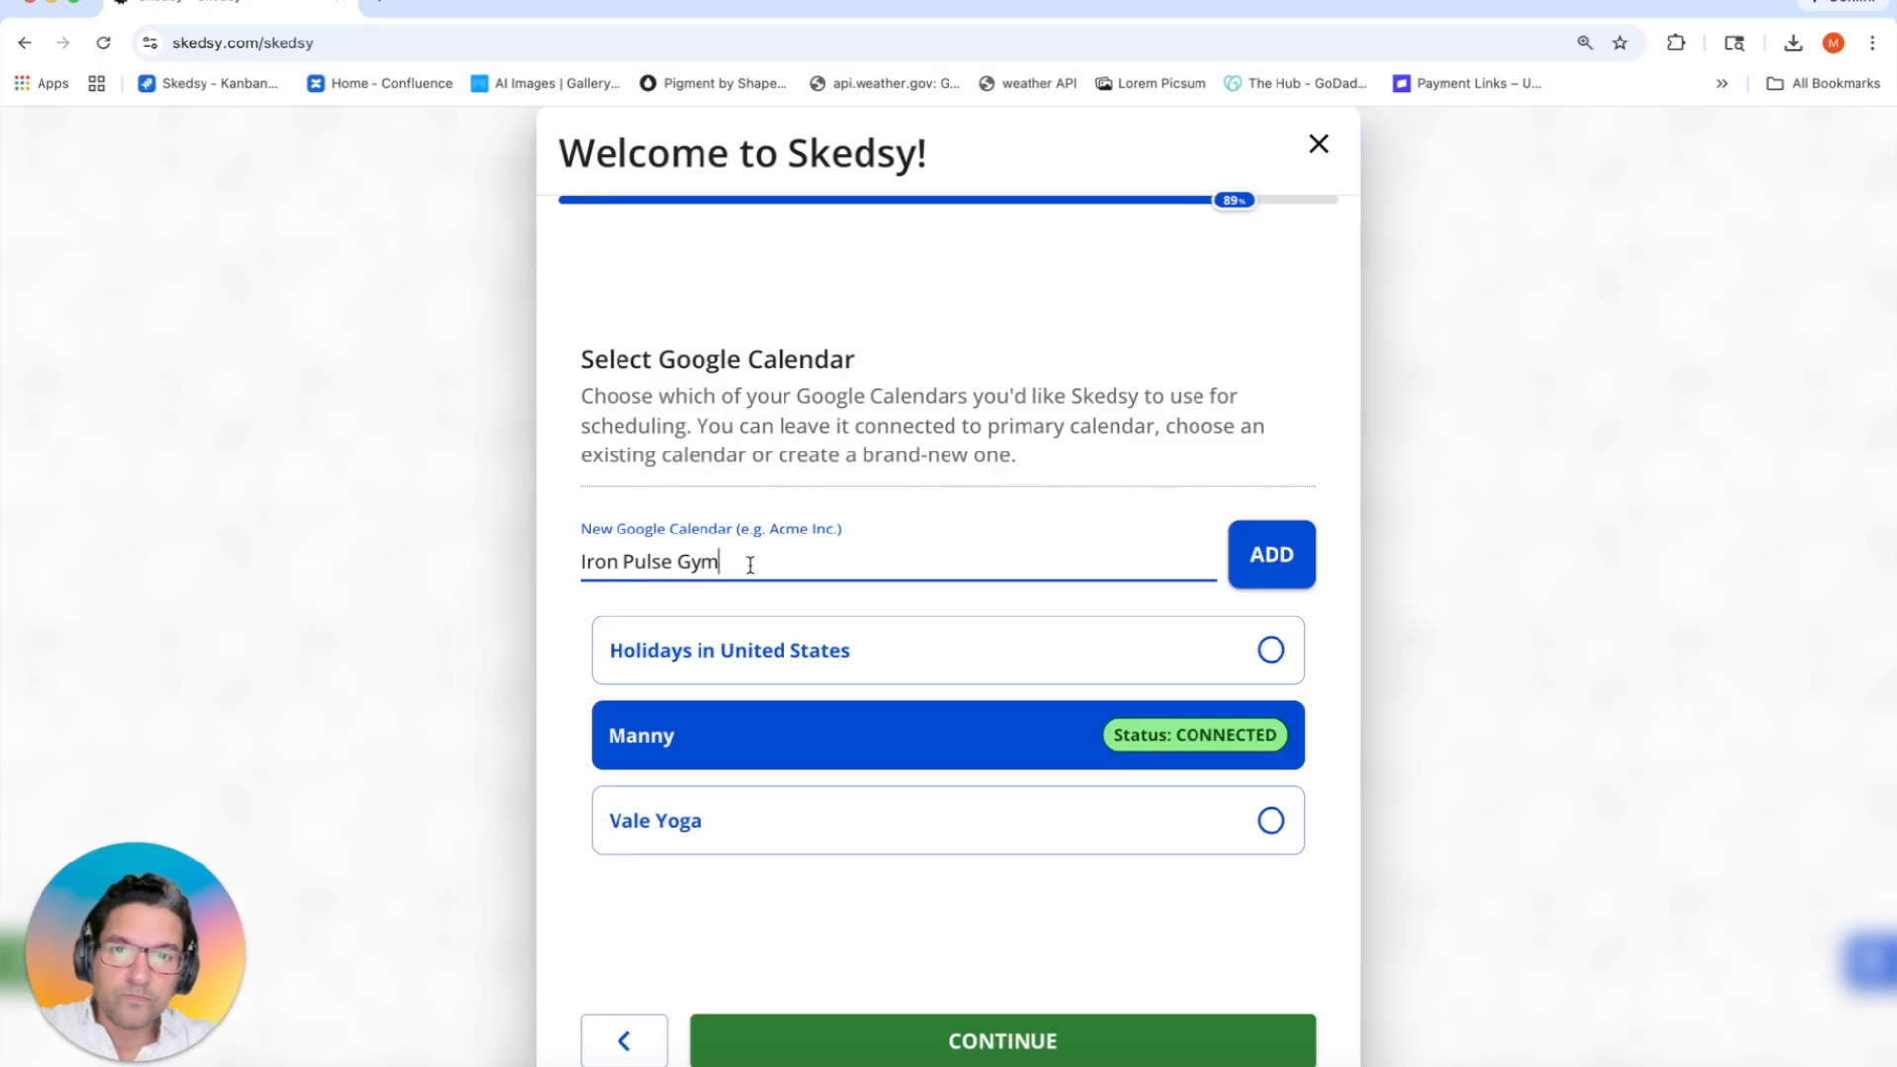
pyautogui.click(1249, 563)
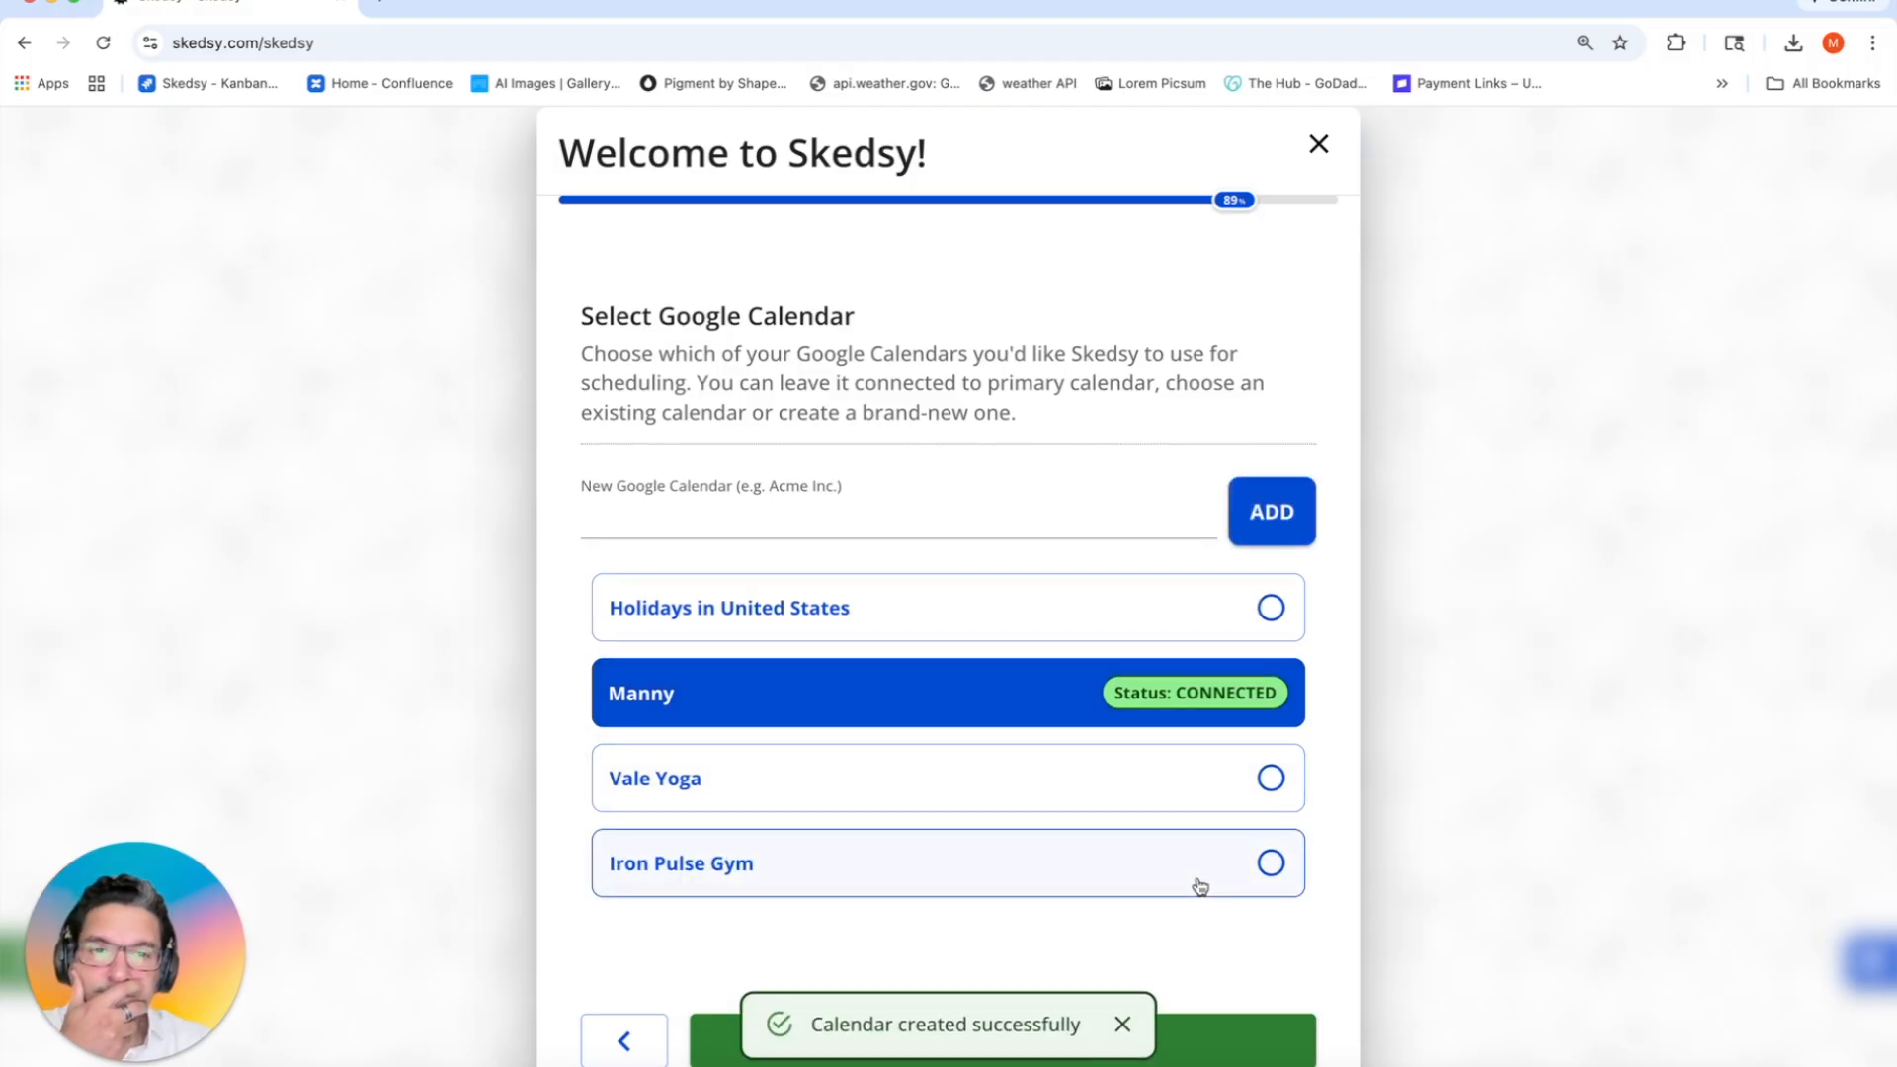
pyautogui.click(1092, 873)
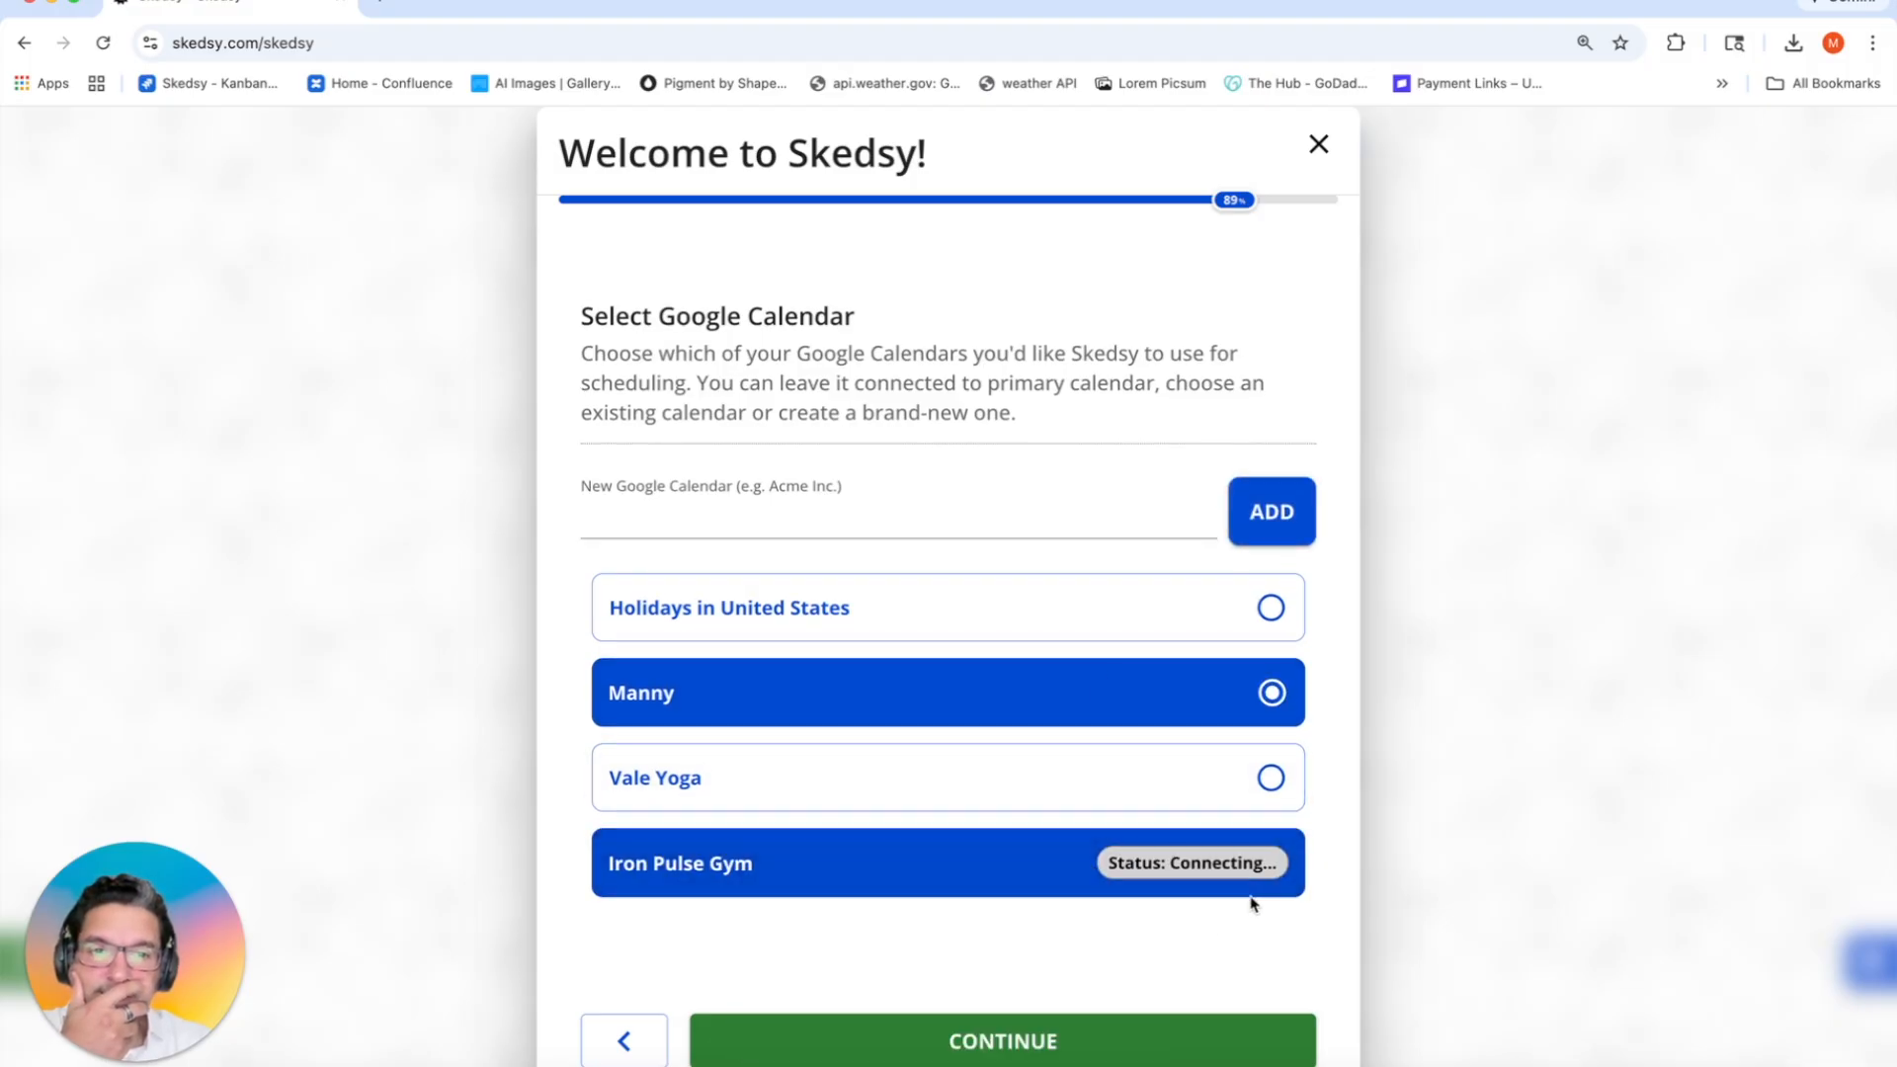
pyautogui.click(898, 1038)
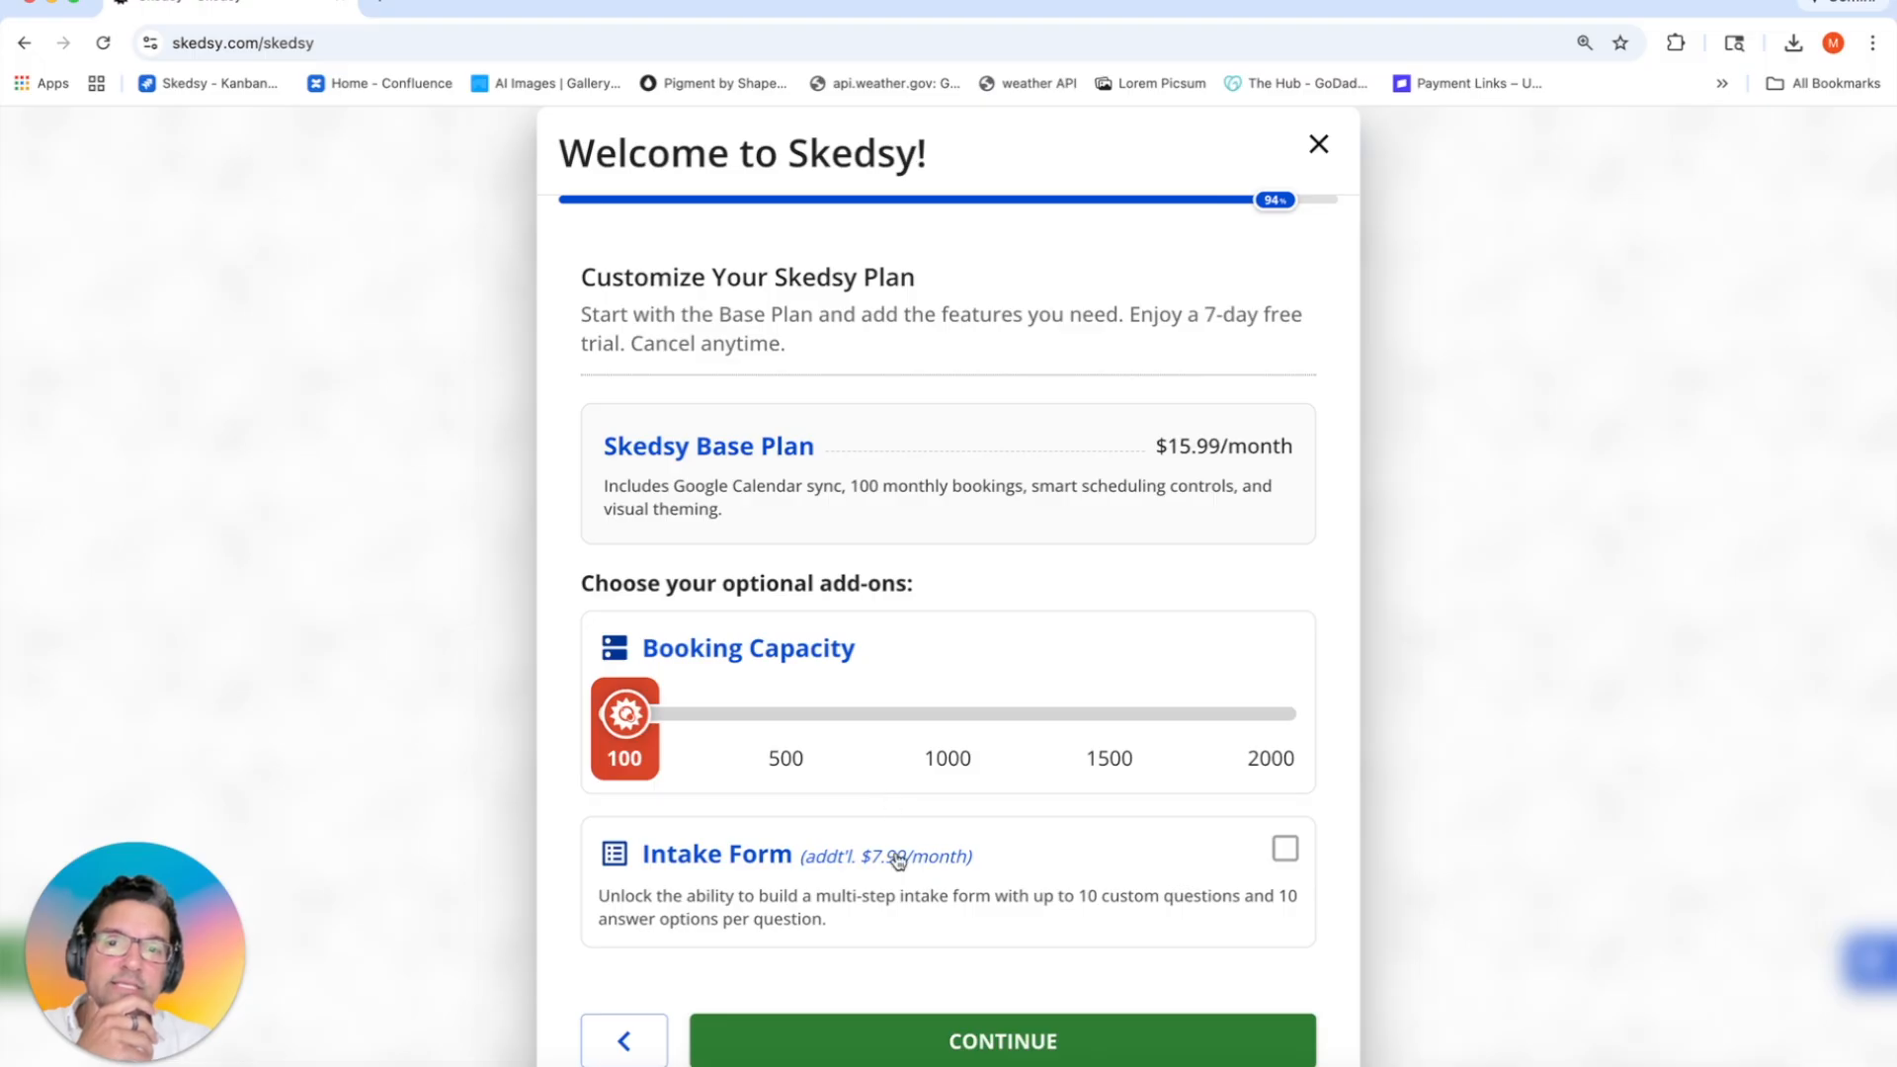
# Step: Keep Booking Capacity at 100 with the Intake Form add-on ($23.98/month) and continue
pyautogui.click(1069, 885)
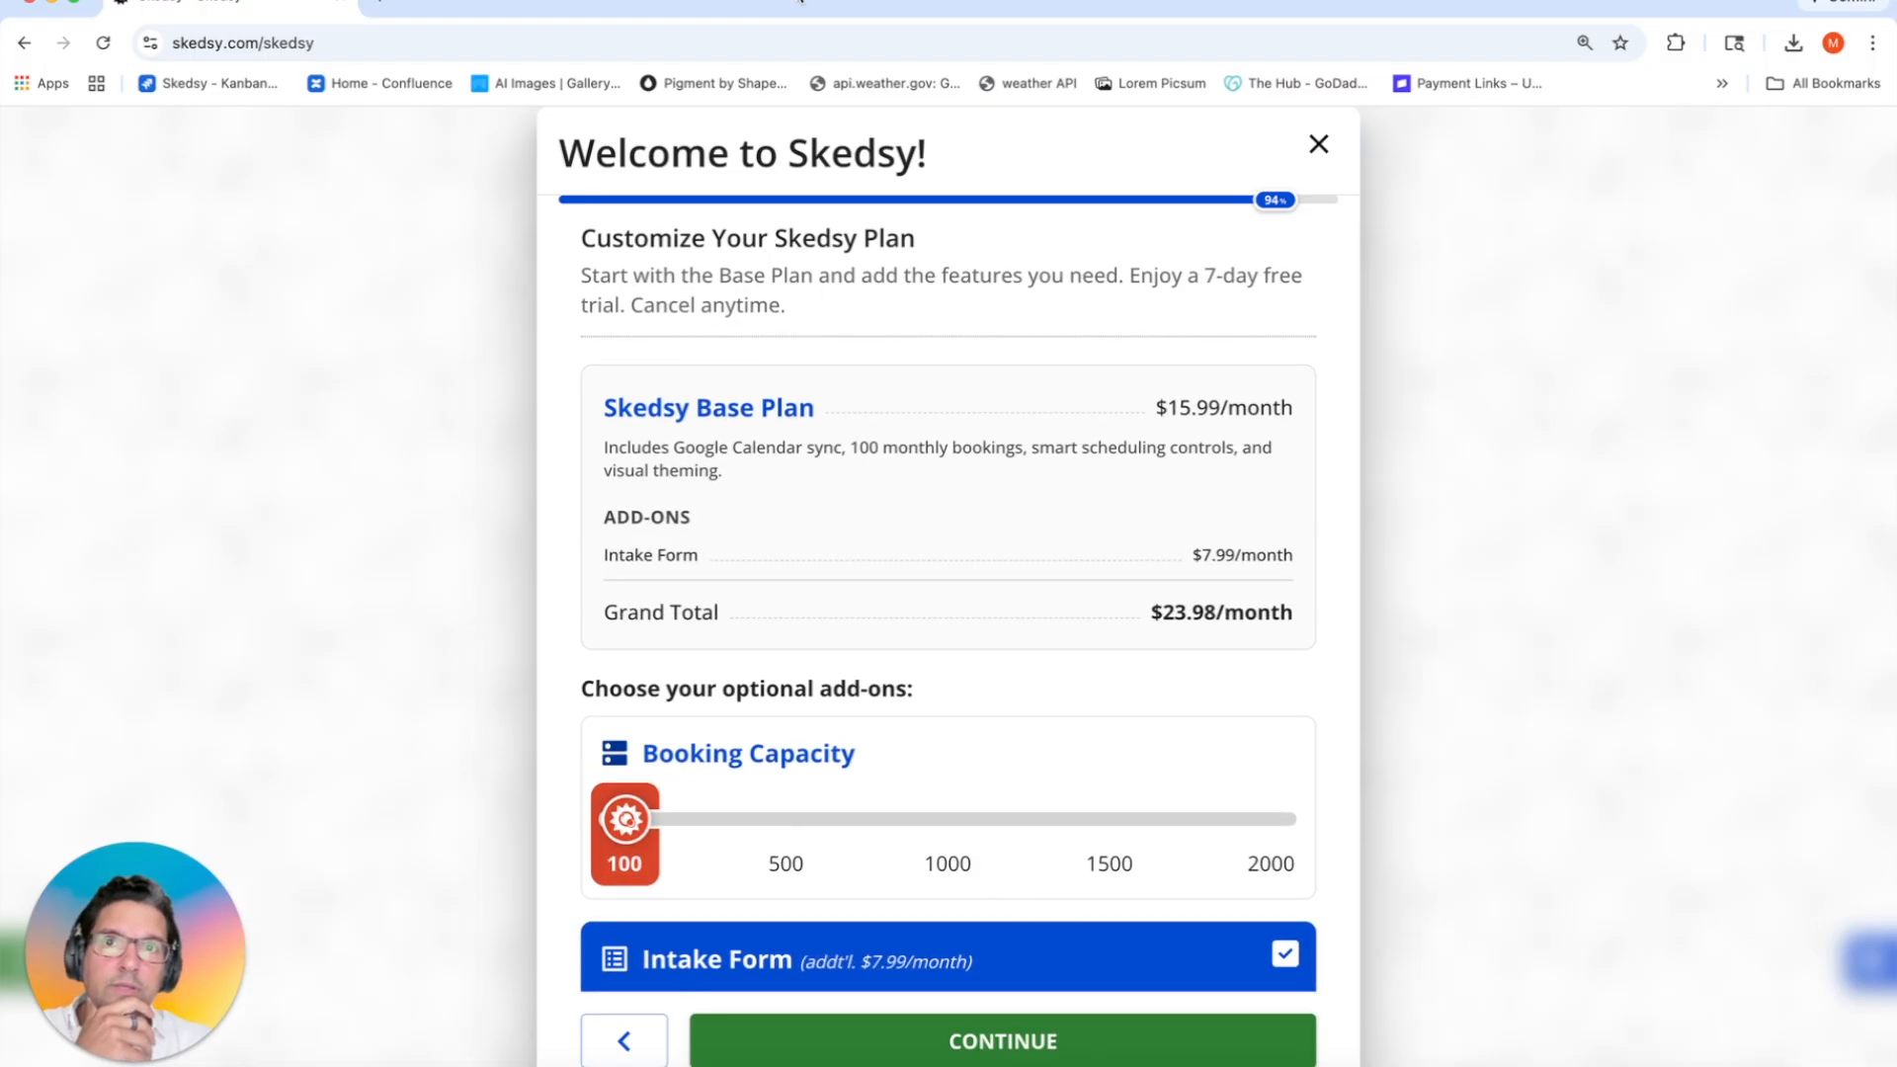
pyautogui.press('super+minus')
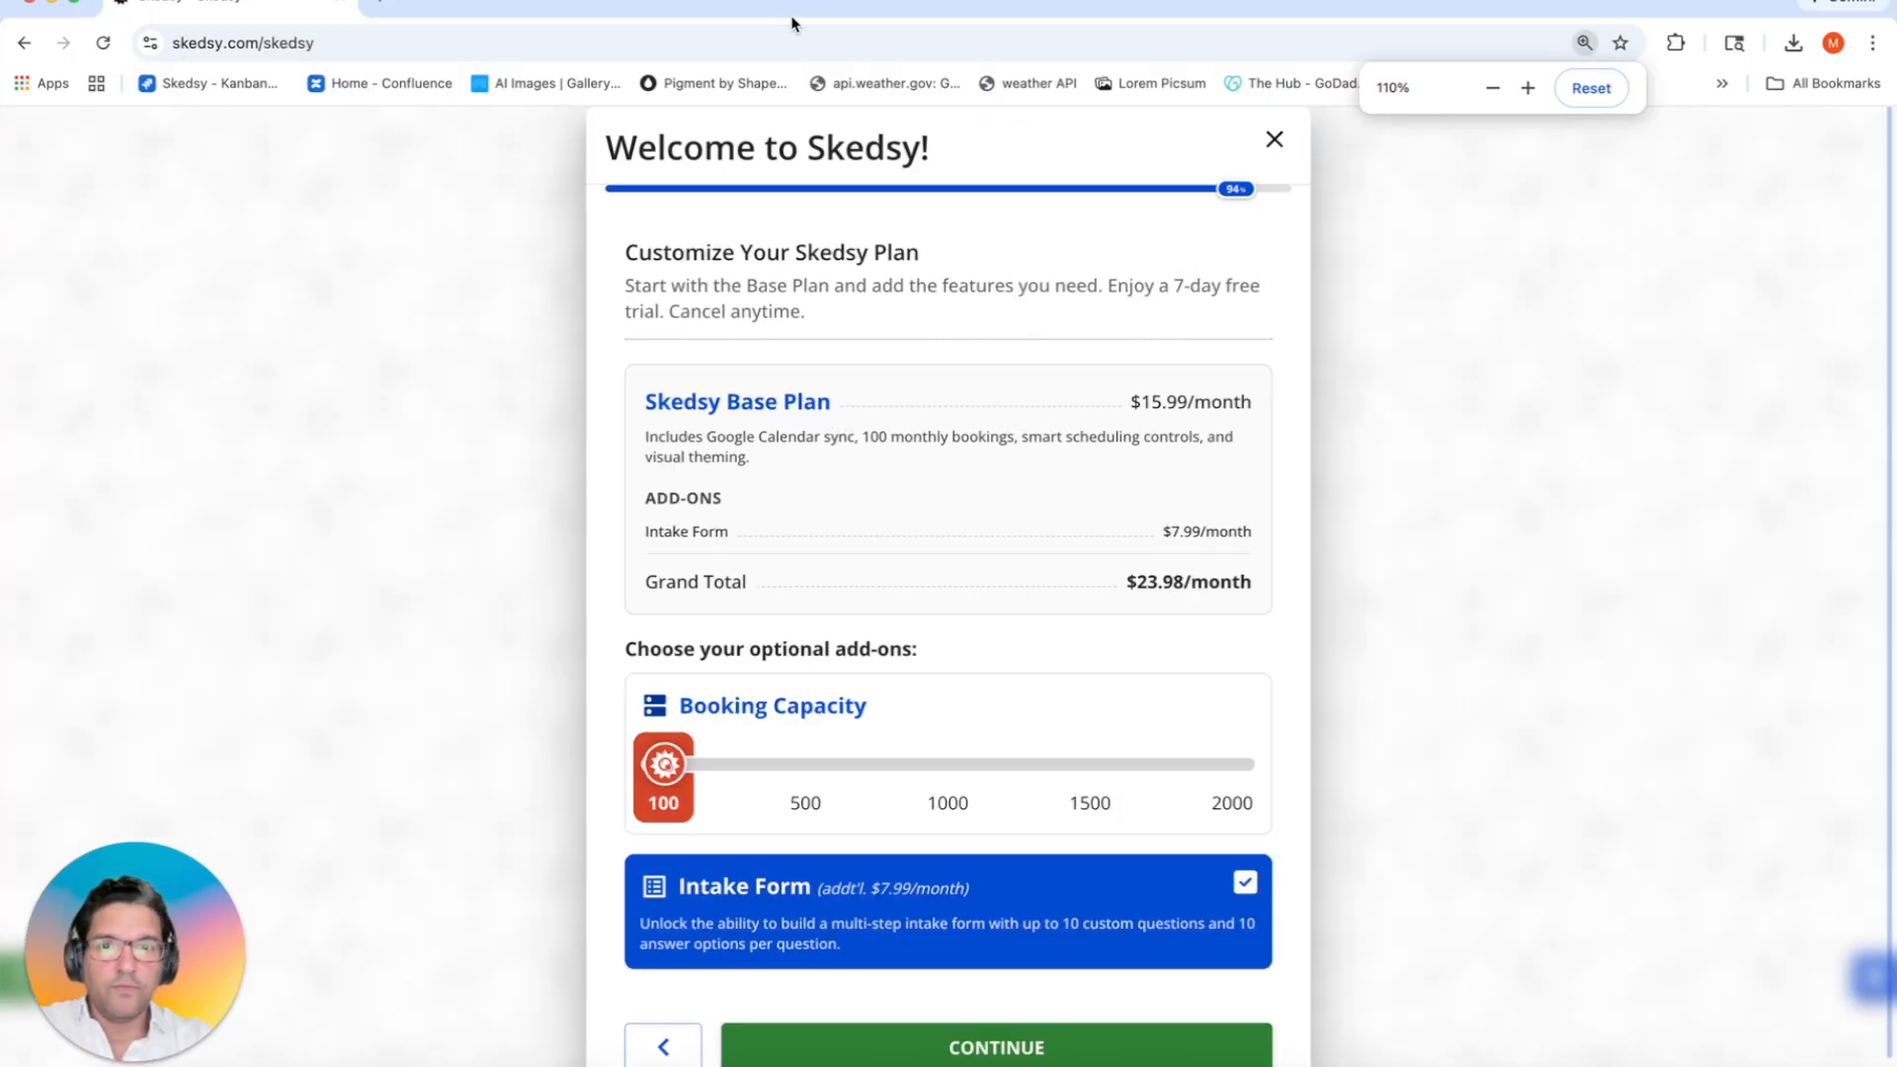
pyautogui.click(803, 775)
pyautogui.click(954, 822)
pyautogui.click(796, 823)
pyautogui.click(667, 815)
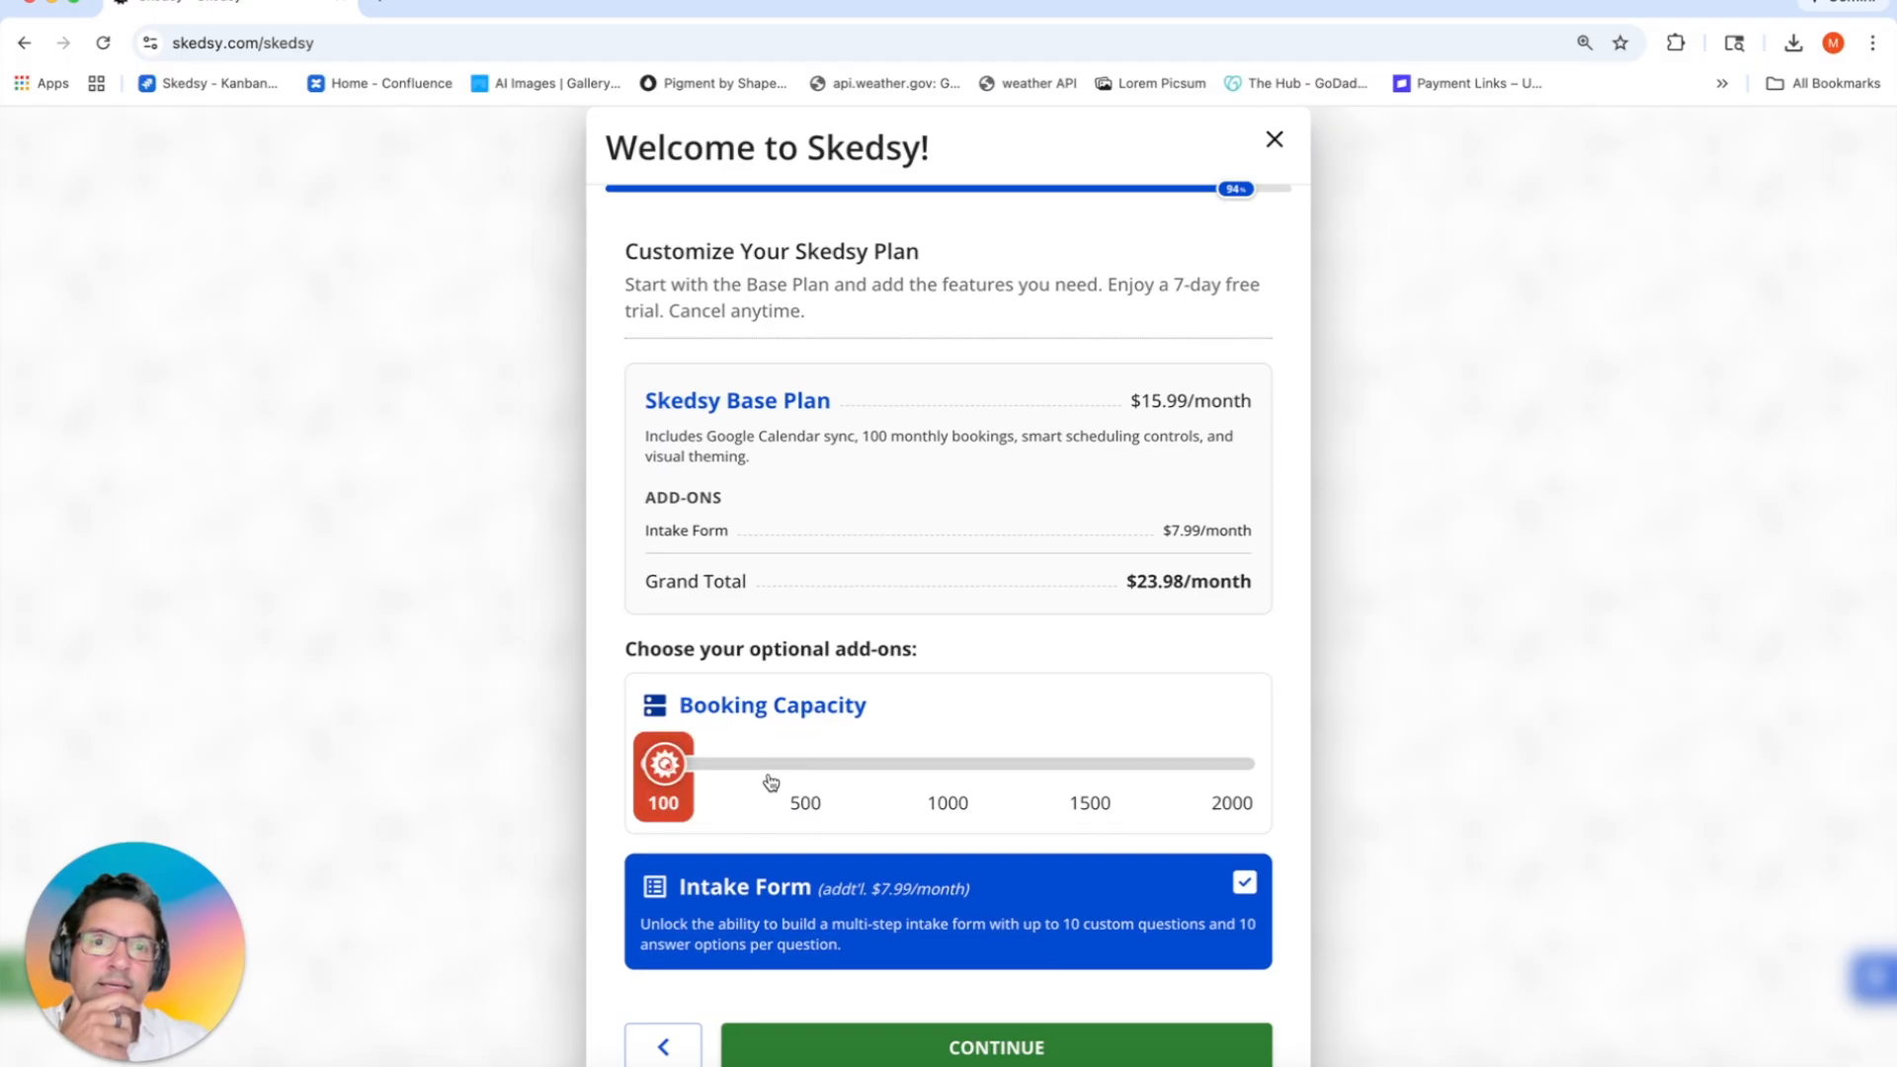
pyautogui.click(847, 922)
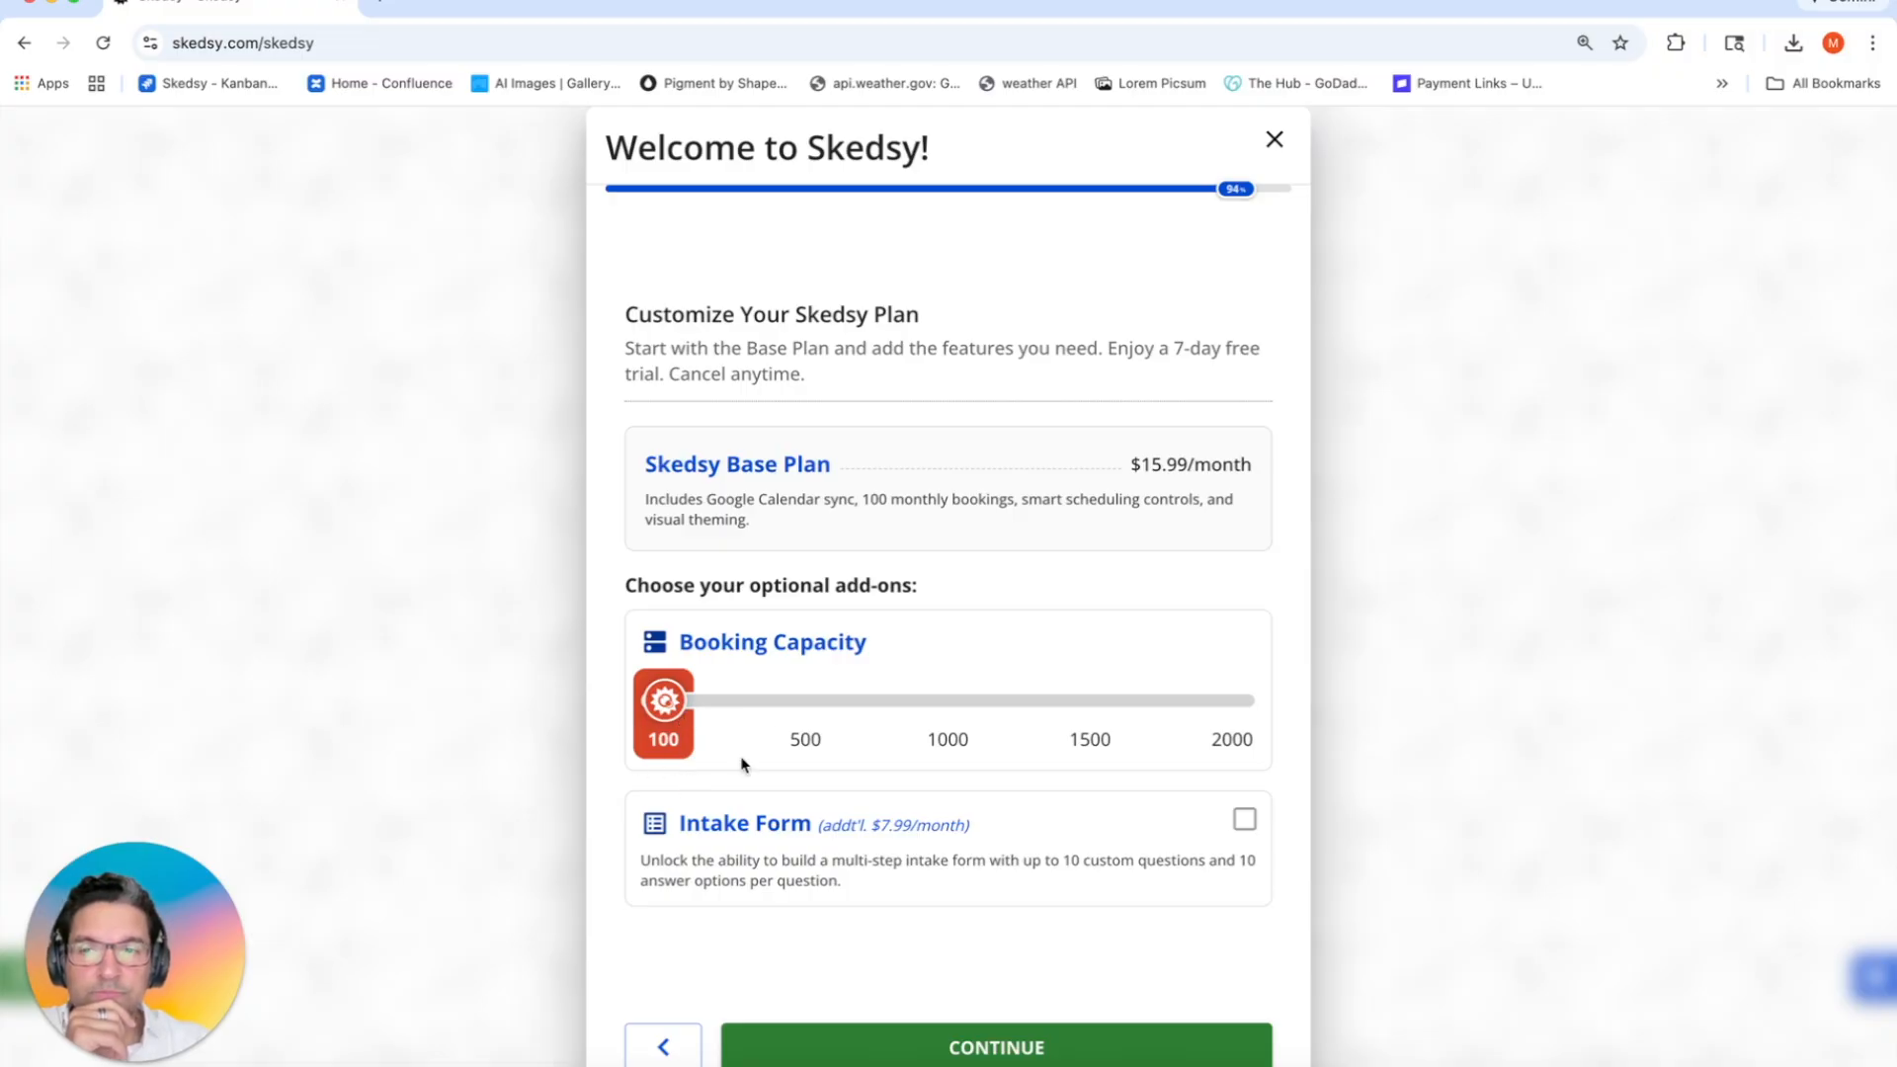
pyautogui.click(802, 739)
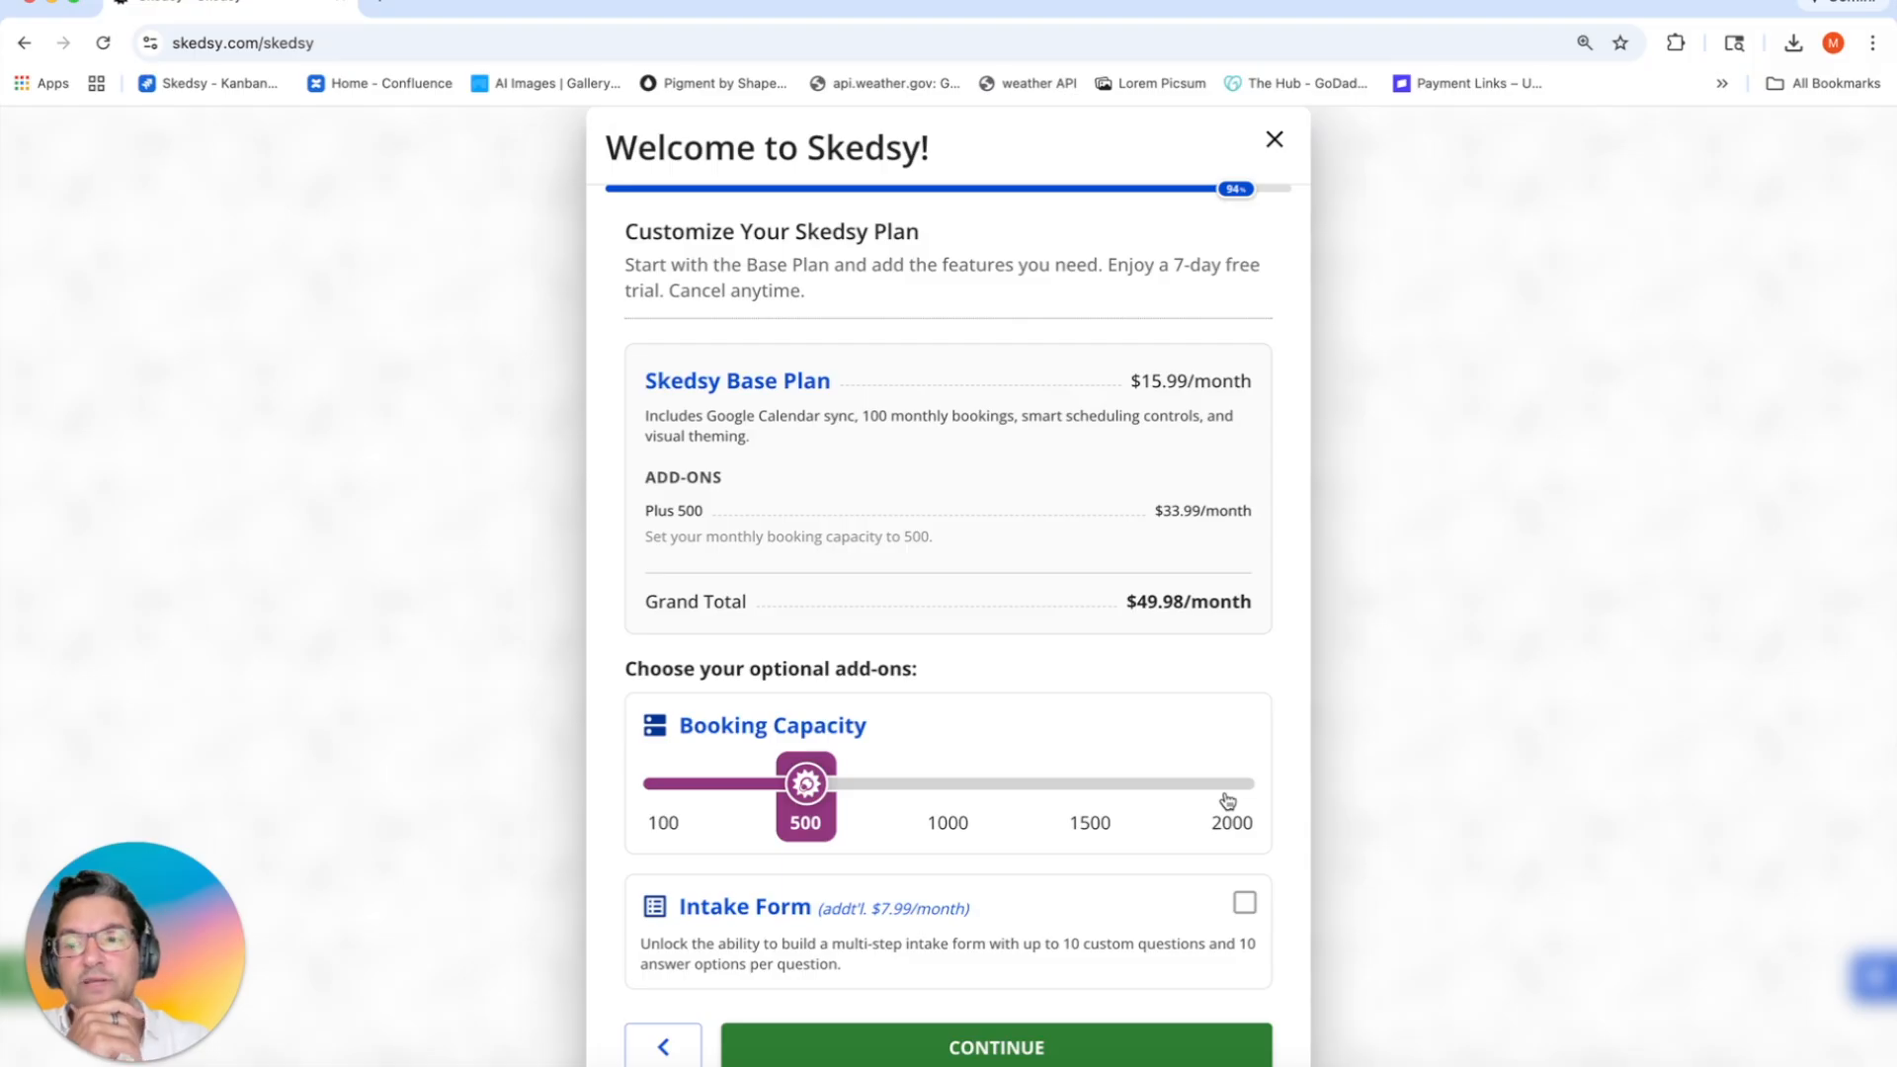
pyautogui.moveTo(790, 783); pyautogui.dragTo(668, 782)
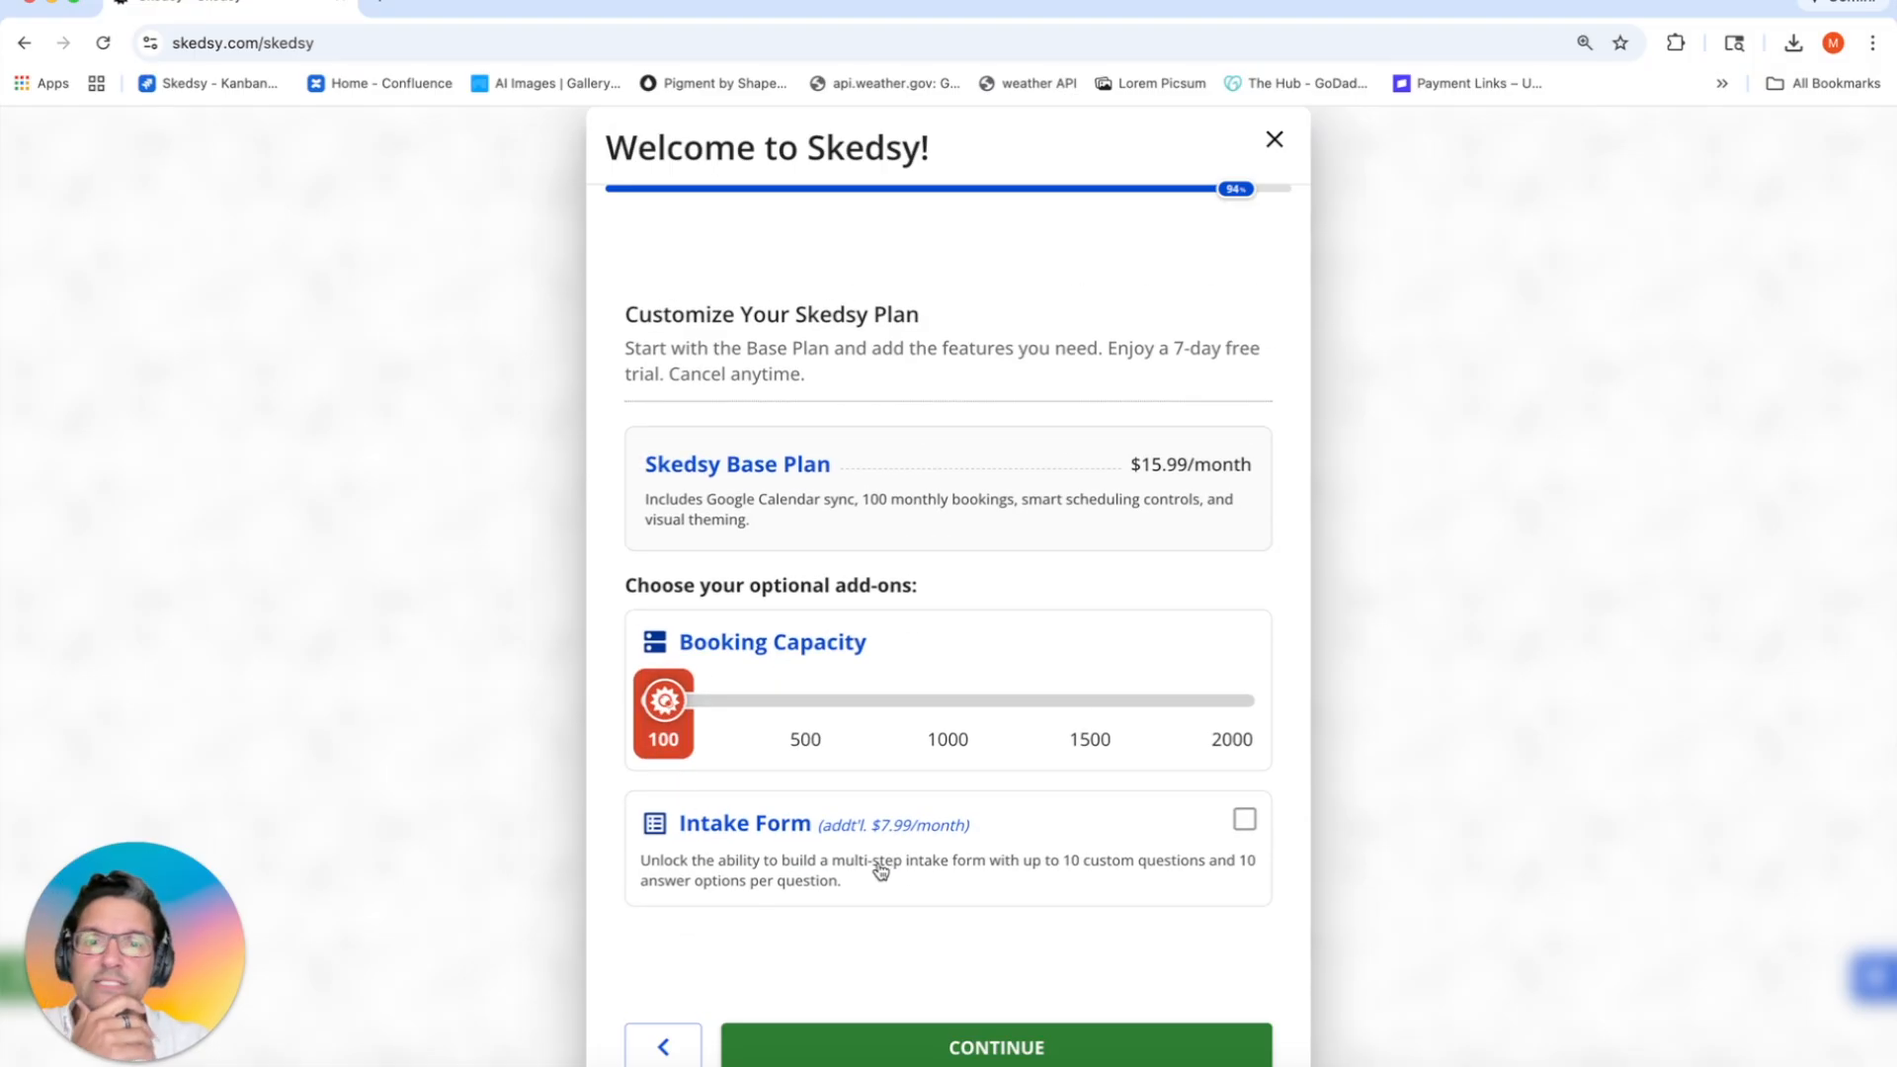
pyautogui.click(939, 865)
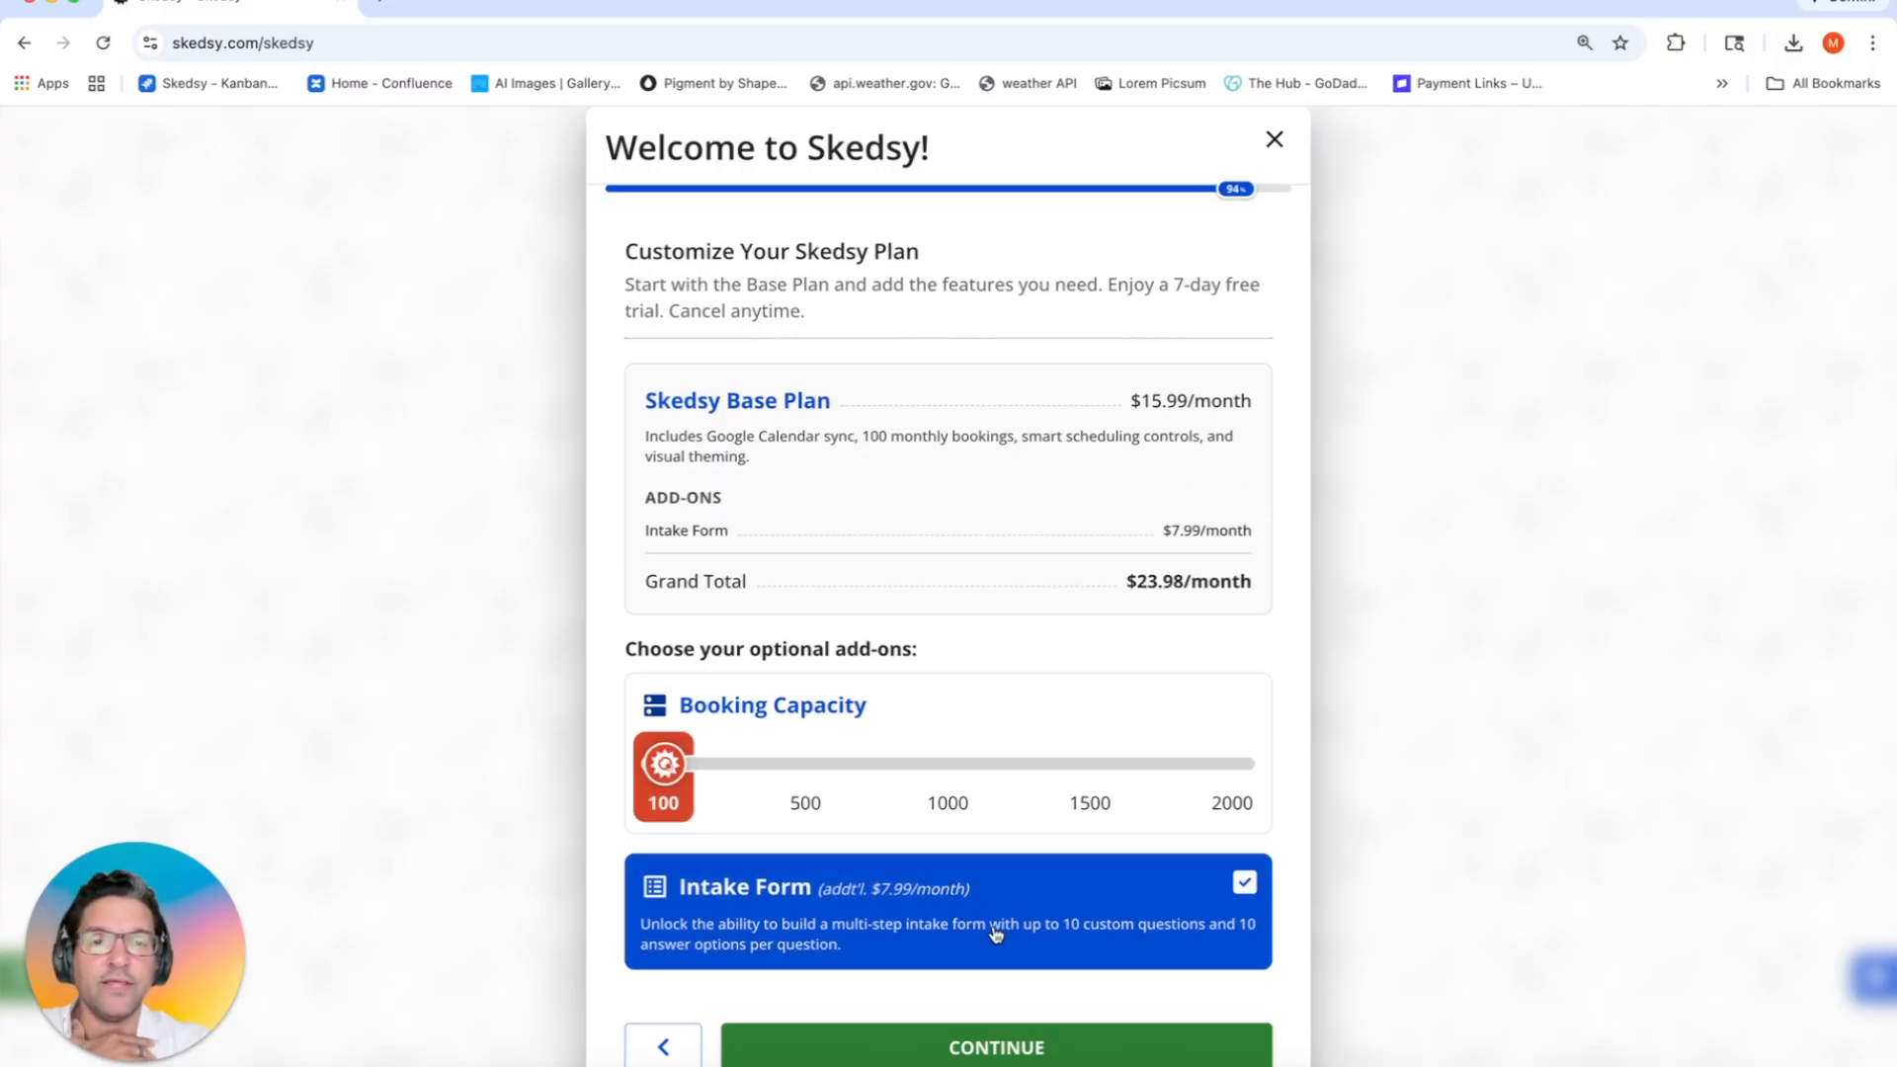
pyautogui.click(991, 1038)
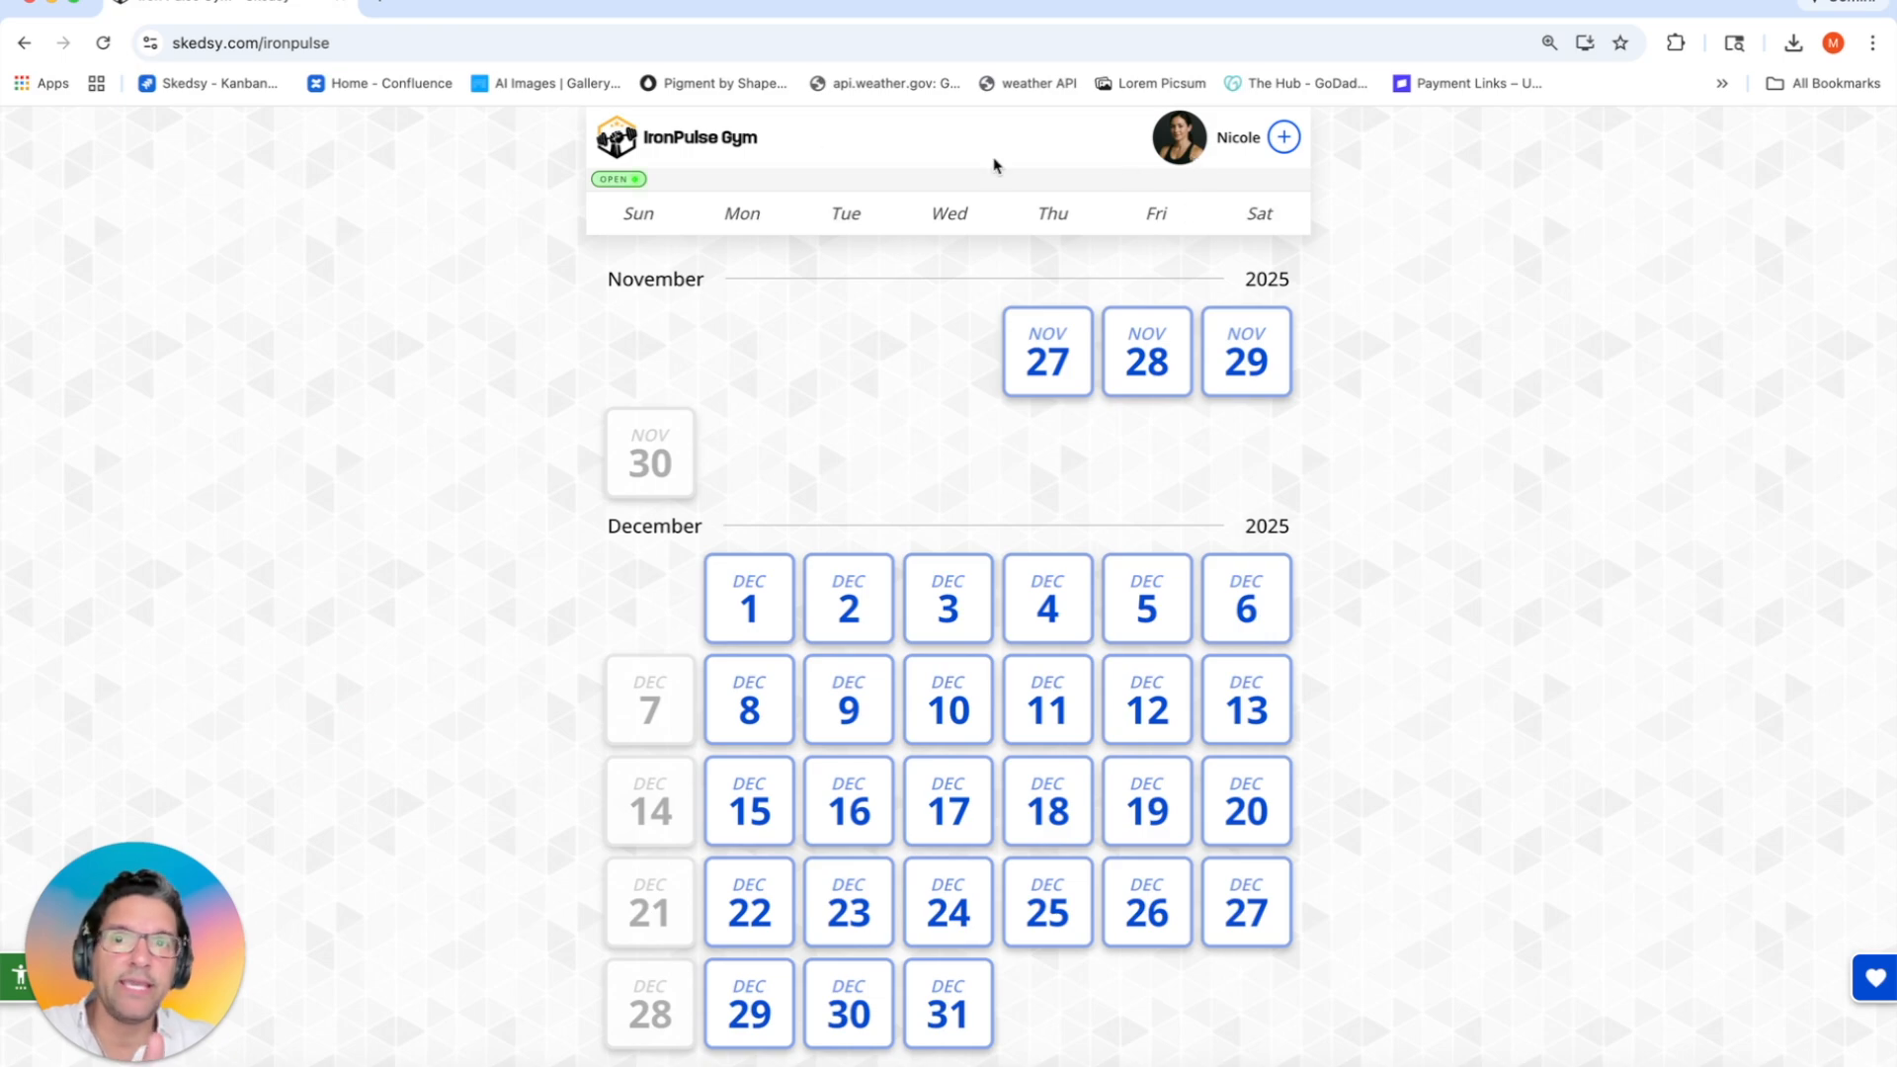
# Step: Check the host profile and browse Nov 27–29 classes, trying the 8:00, 5:30 and 5:45 AM slots
pyautogui.click(686, 153)
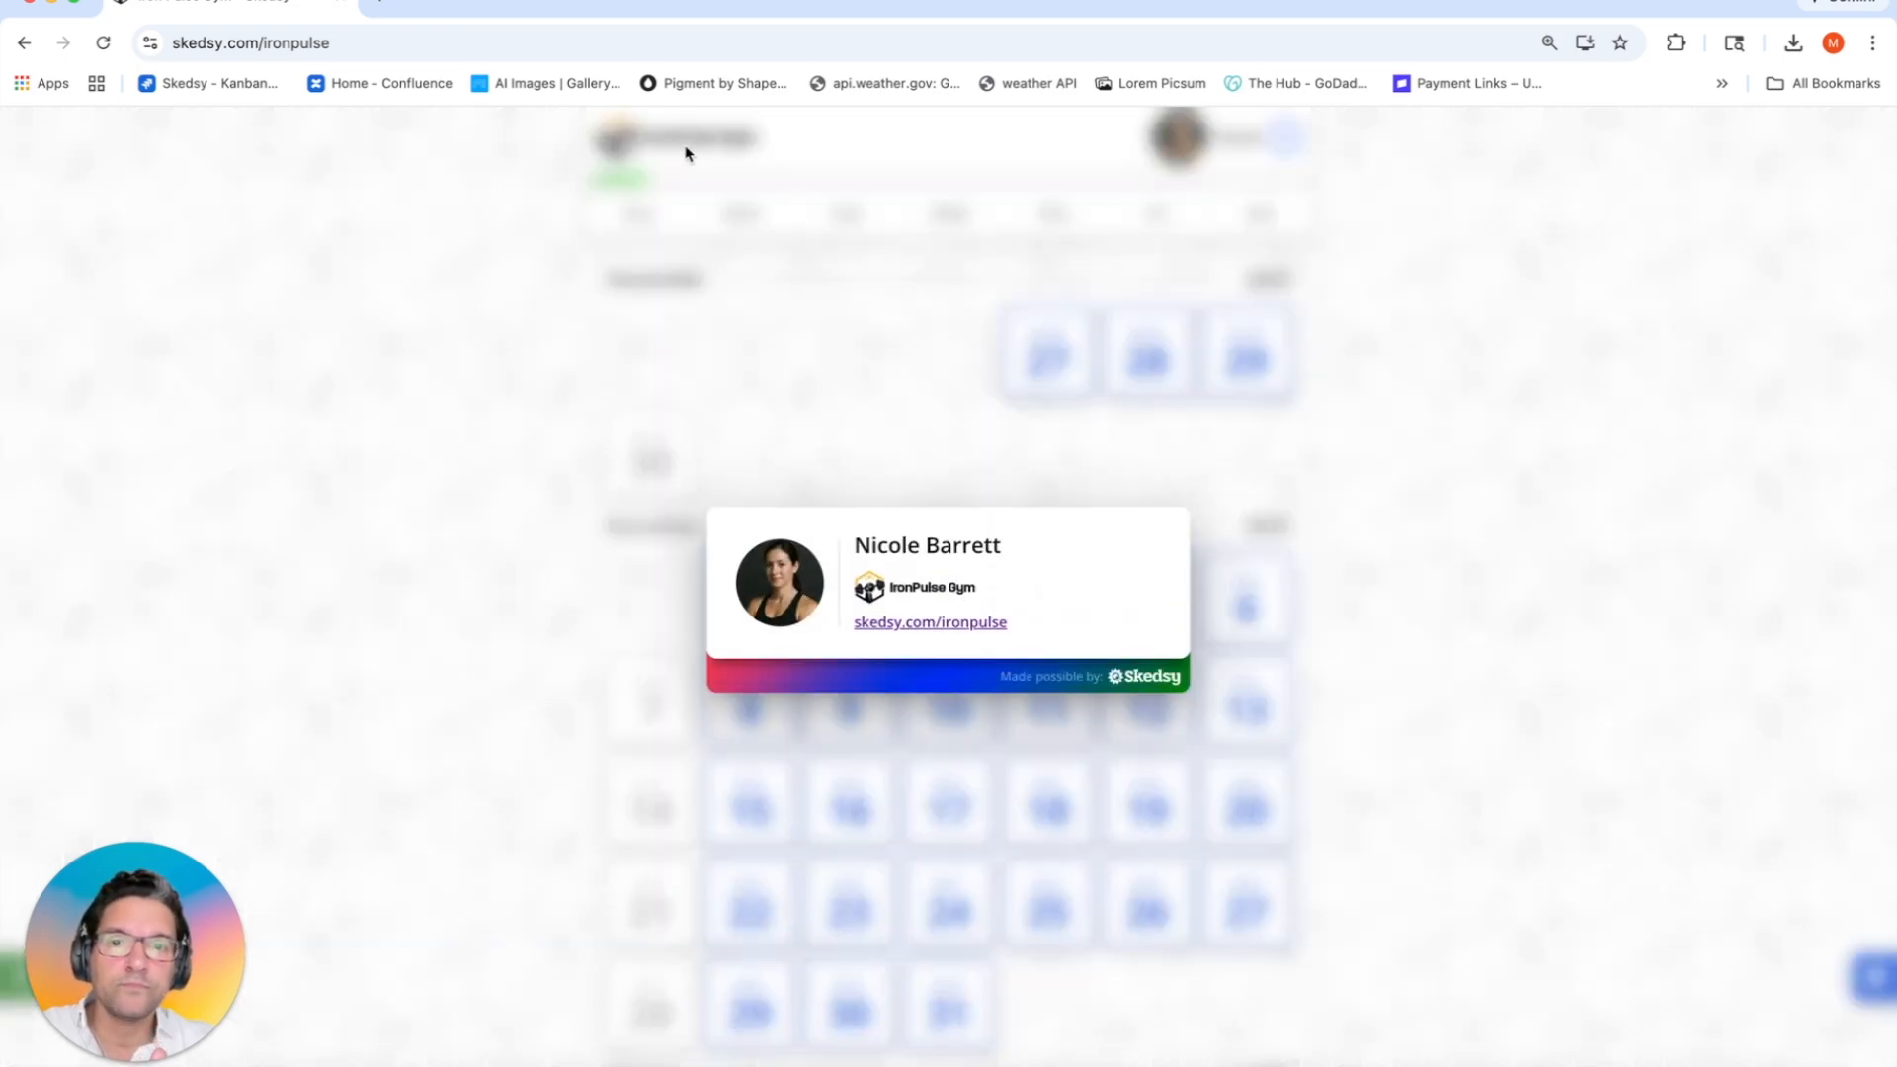
pyautogui.click(650, 381)
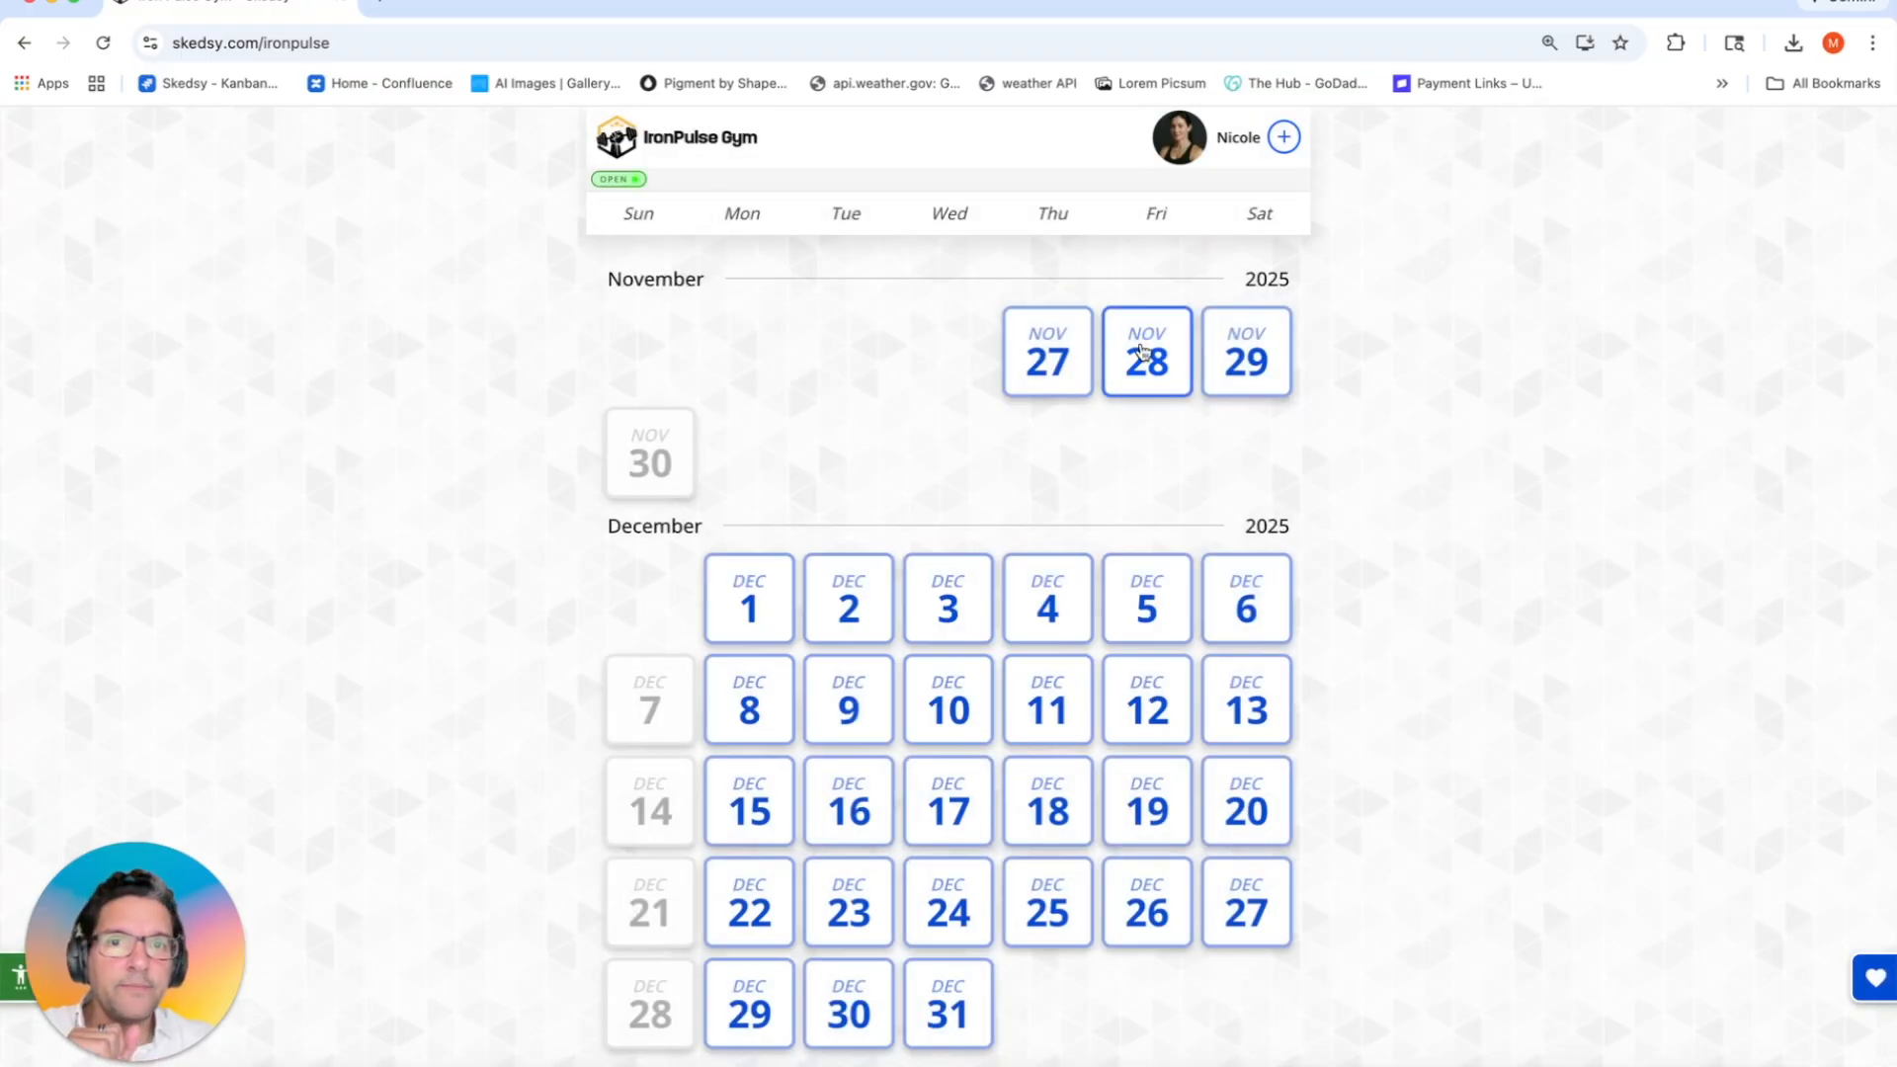
pyautogui.click(1080, 360)
pyautogui.click(1147, 361)
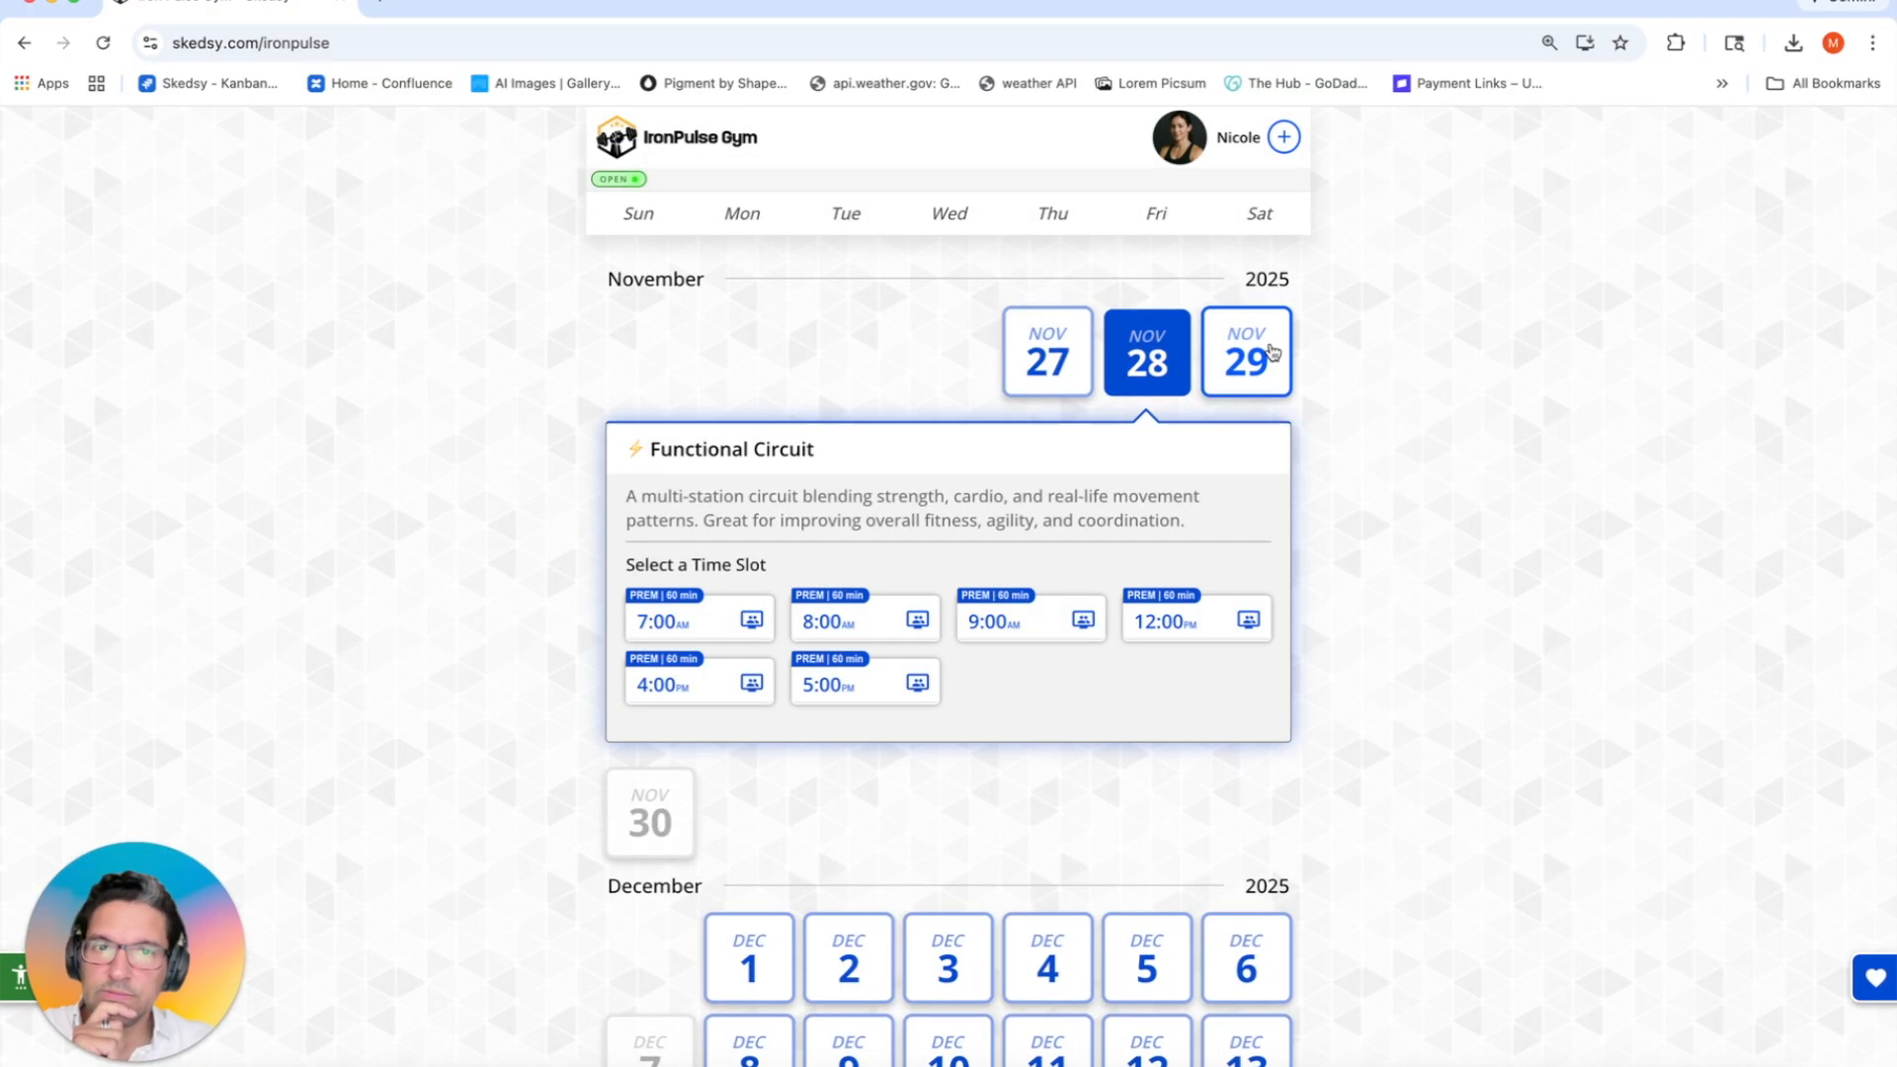
pyautogui.click(1272, 360)
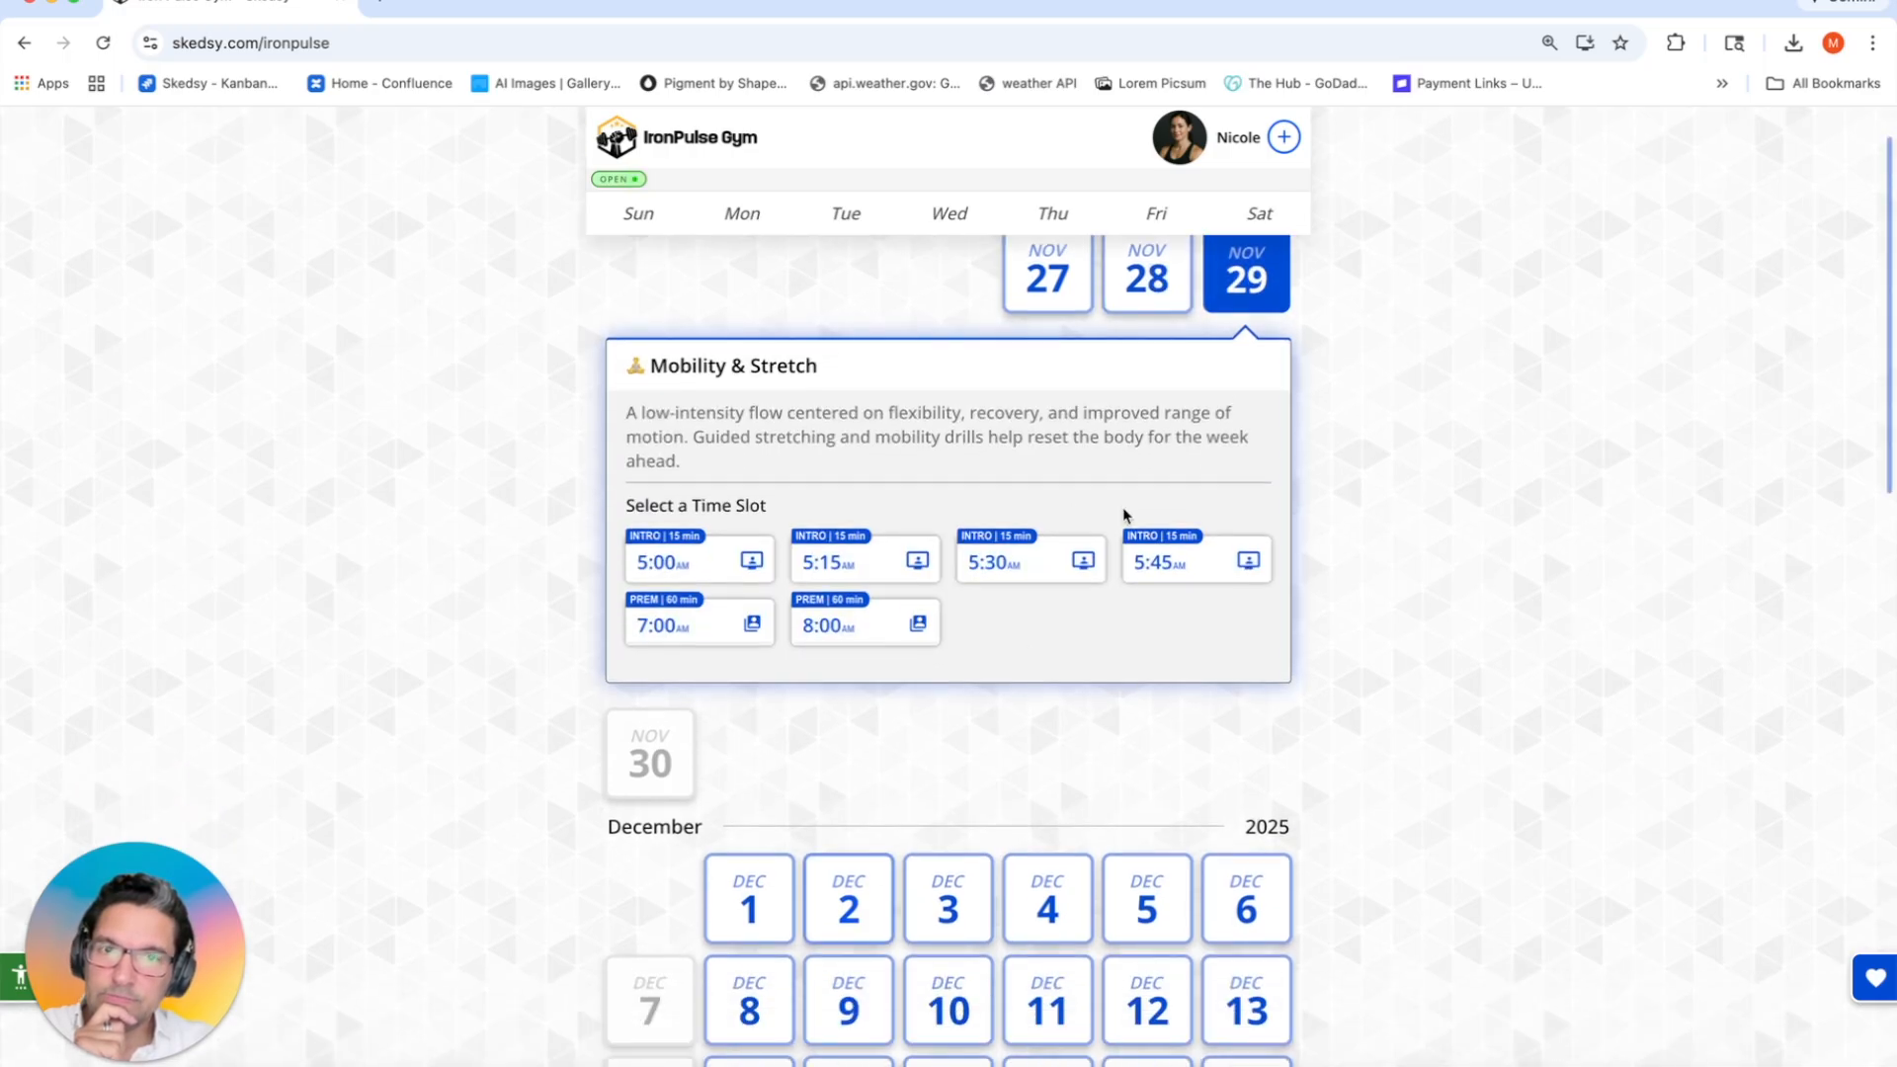
pyautogui.scroll(1, 1293, 307)
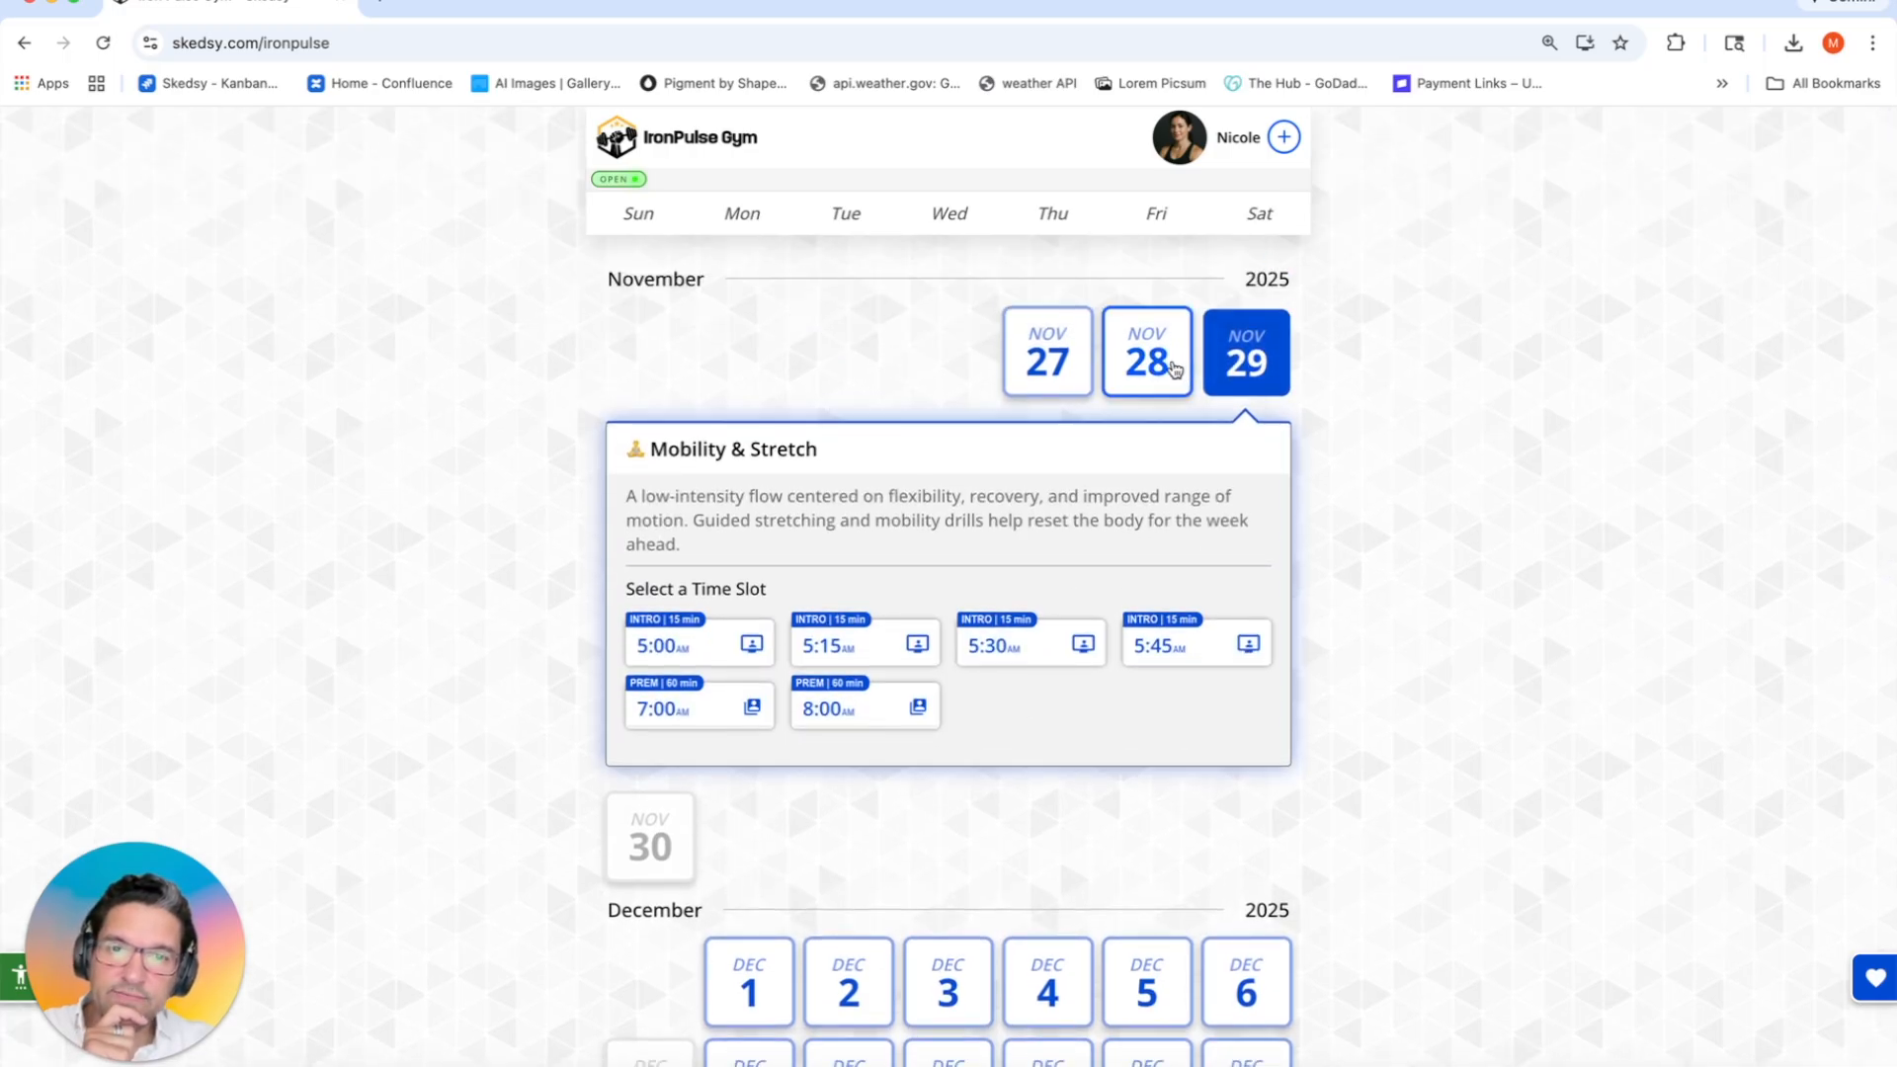
pyautogui.click(851, 717)
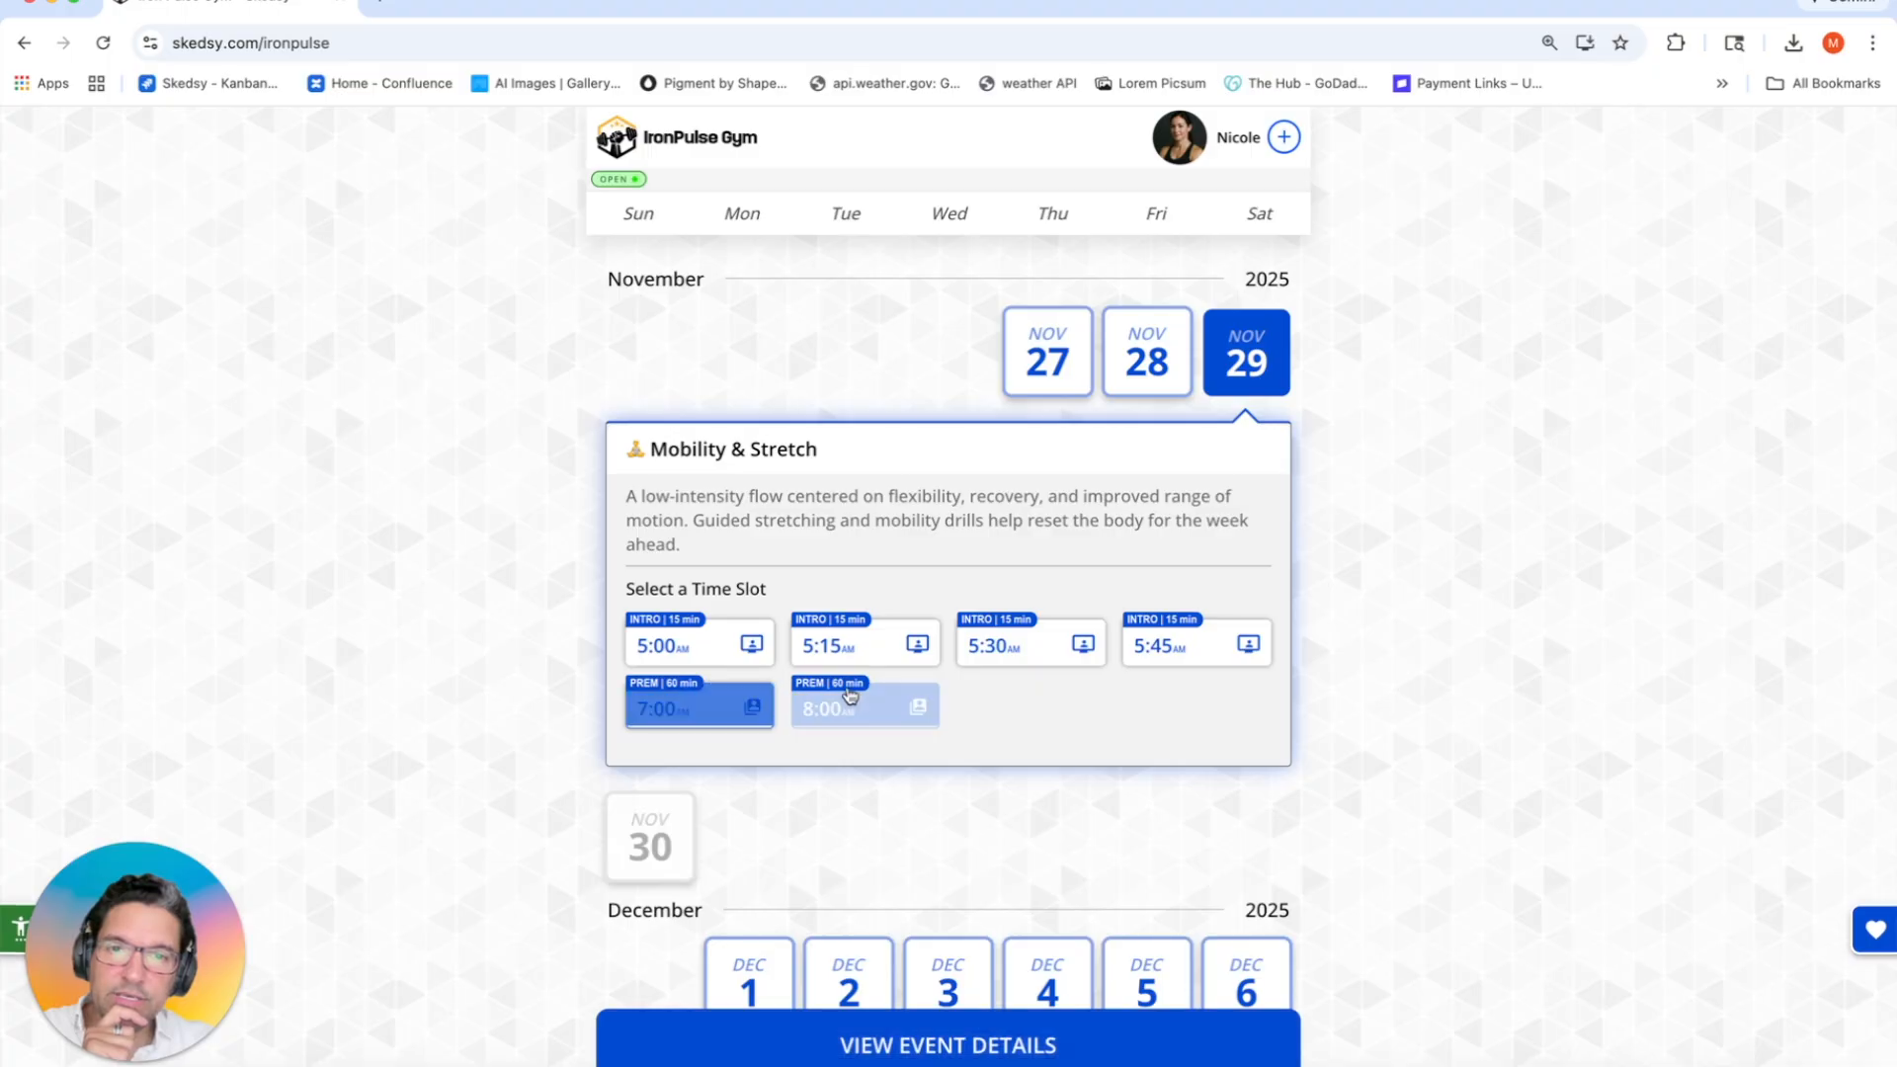
pyautogui.click(1015, 652)
pyautogui.click(1181, 647)
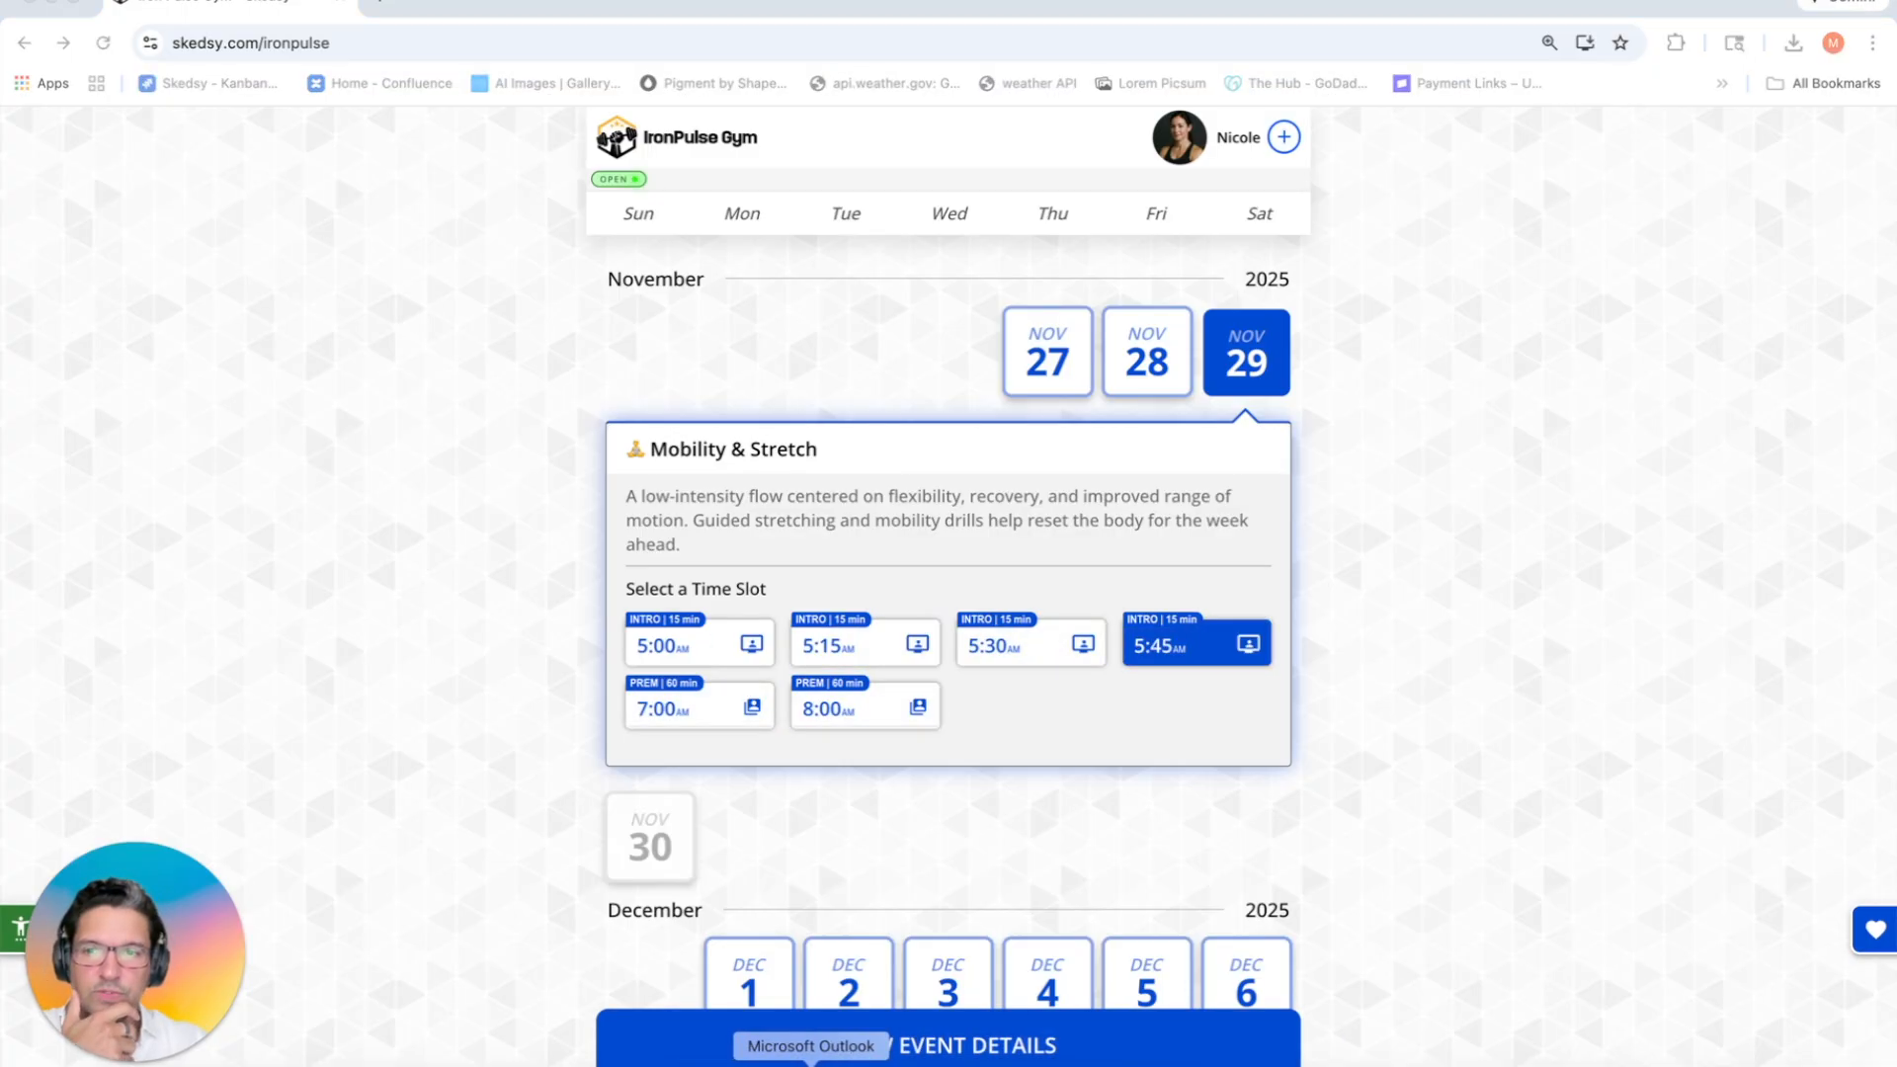
# Step: Bring the second guest's Firefox IronPulse page forward and maximize it
pyautogui.click(804, 1061)
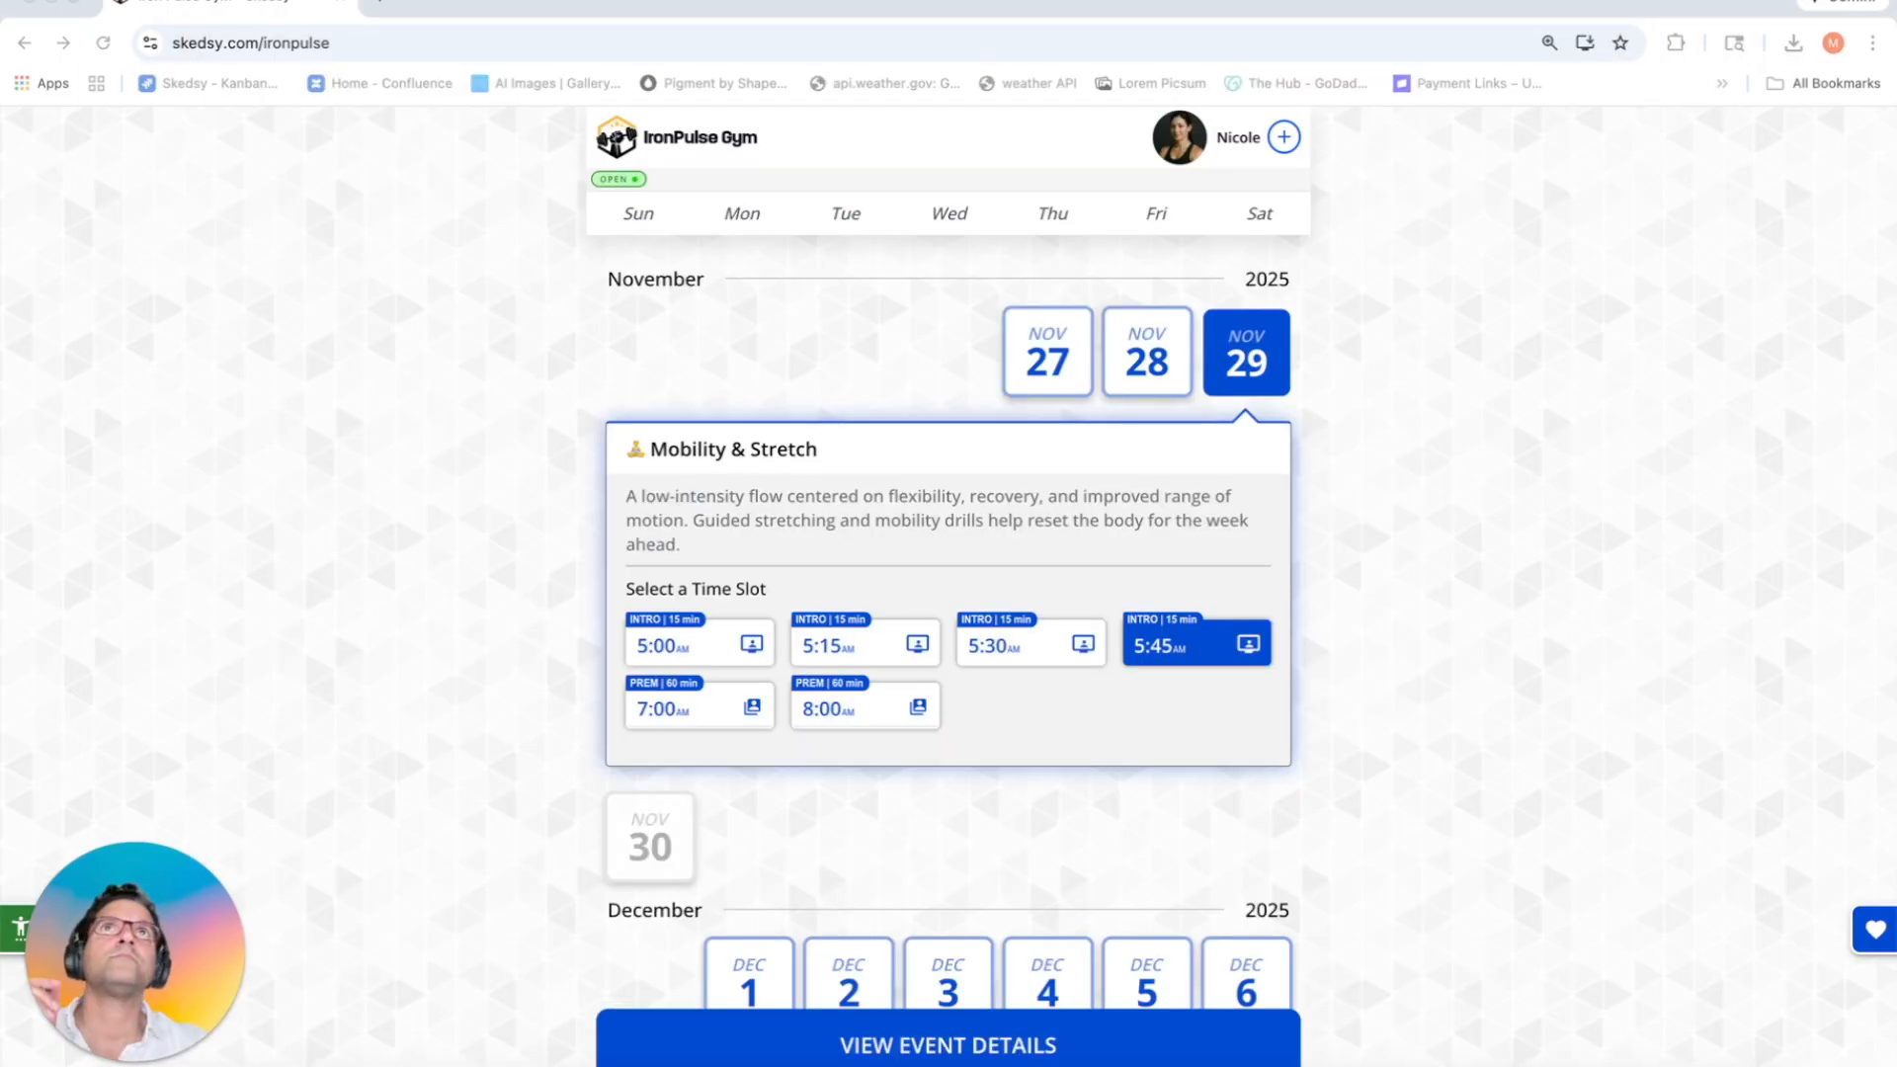
pyautogui.moveTo(675, 0); pyautogui.dragTo(711, 110)
pyautogui.doubleClick(716, 111)
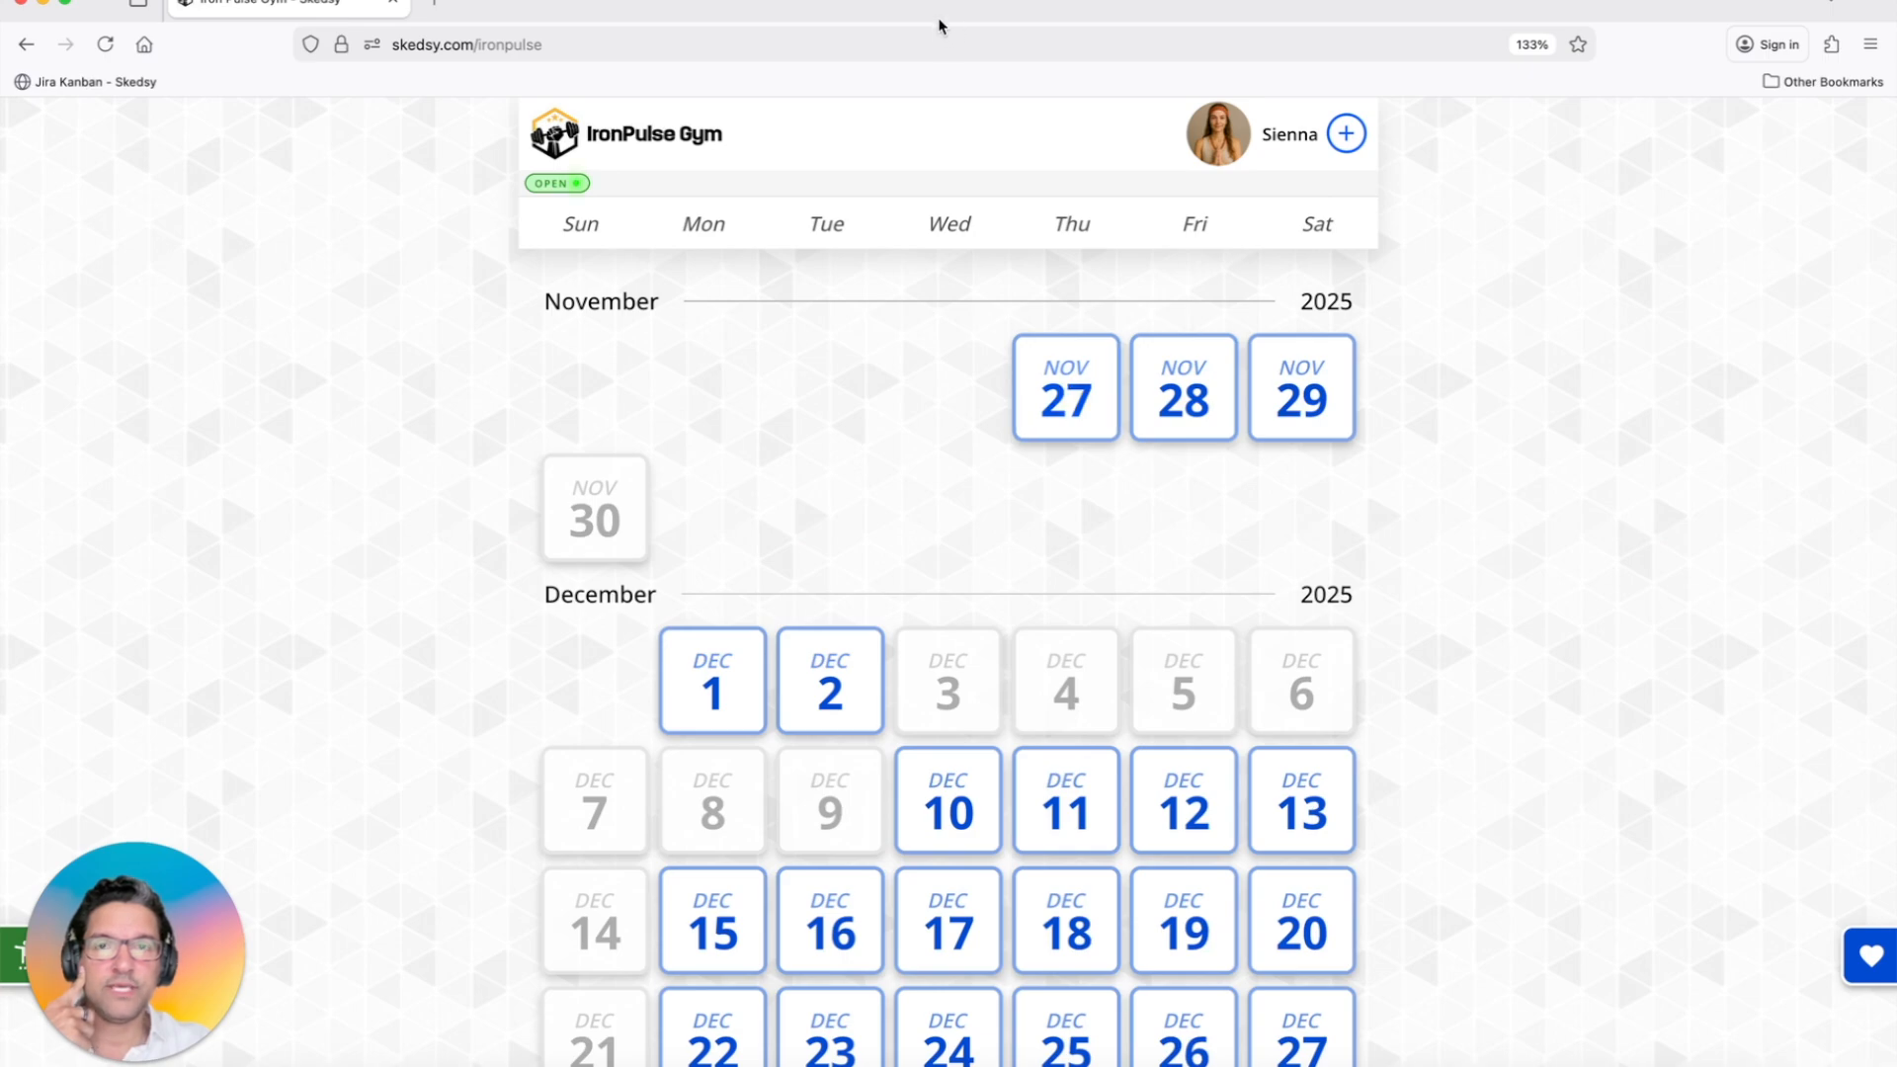
# Step: Arrange both guests' browsers side by side, enlarge Chrome's page, and show Nov 27 slots in Firefox
pyautogui.moveTo(1882, 261); pyautogui.dragTo(1836, 301)
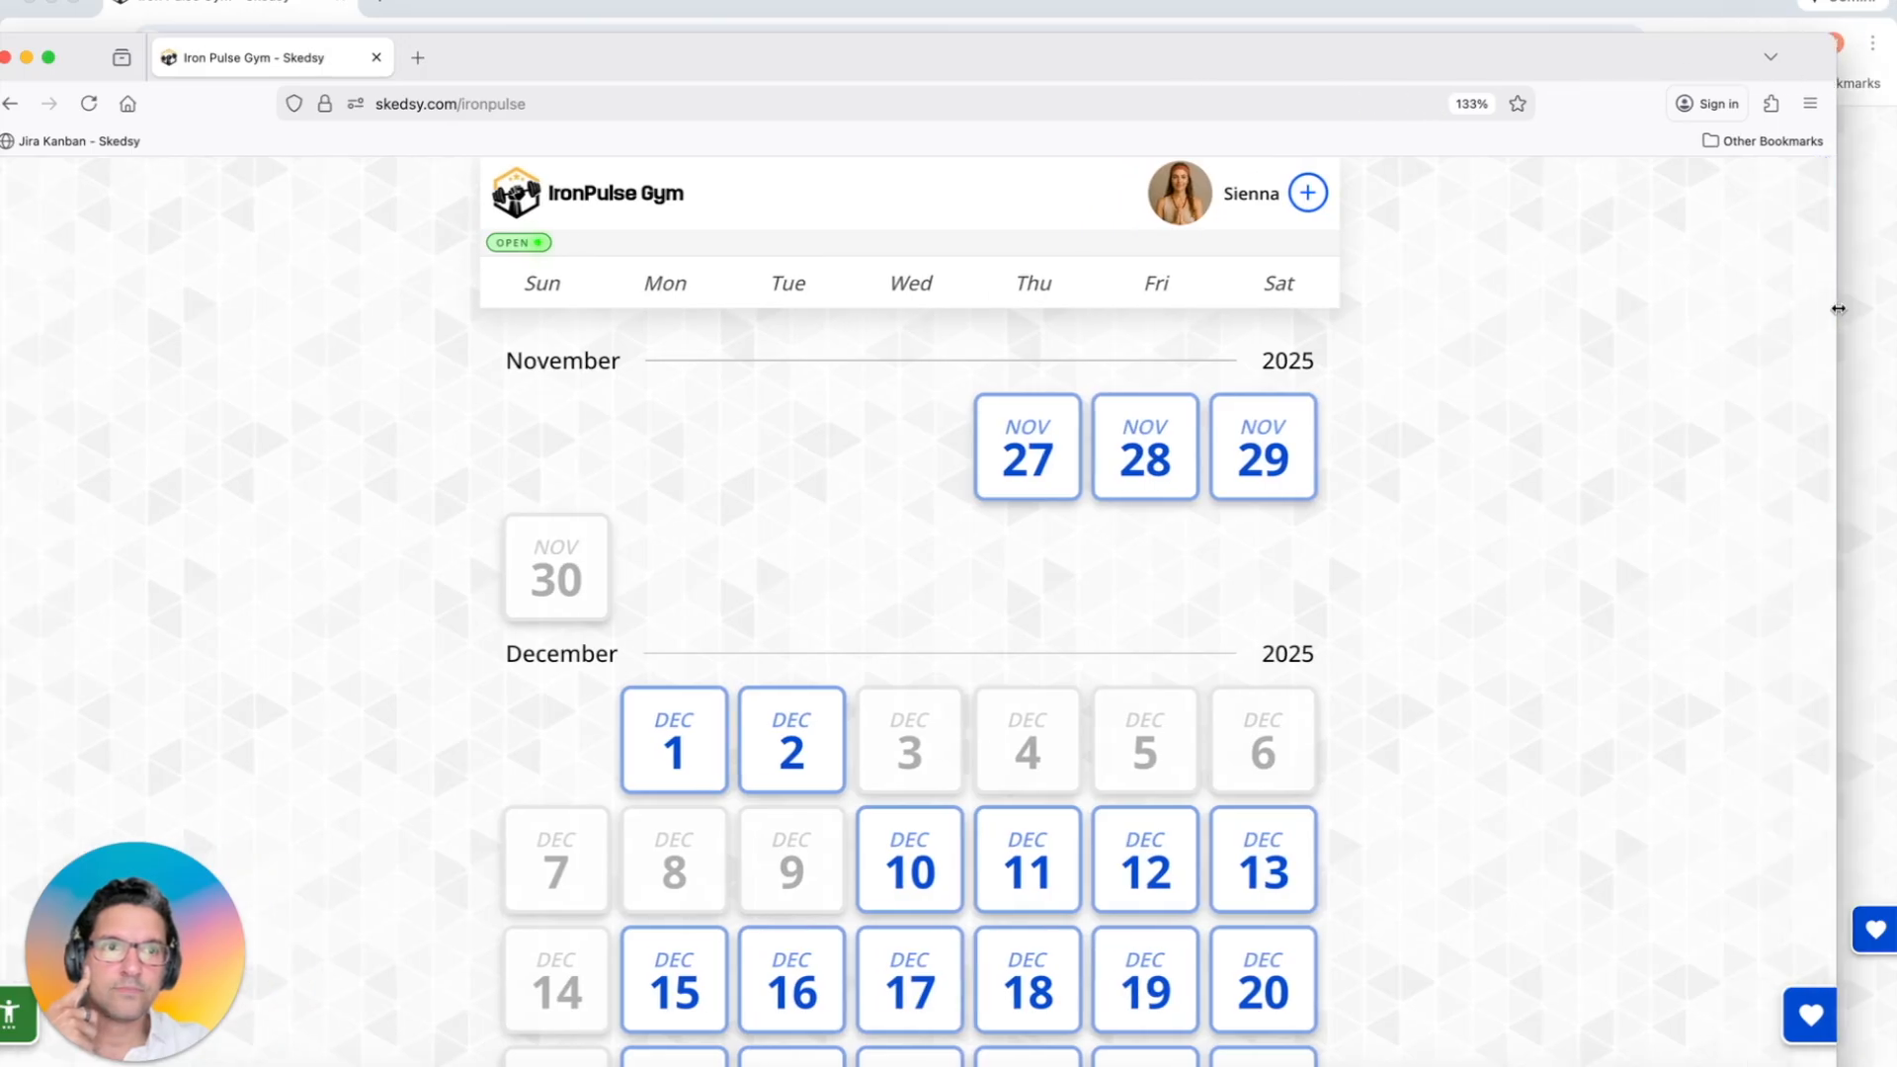
pyautogui.moveTo(1838, 310); pyautogui.dragTo(792, 225)
pyautogui.click(852, 8)
pyautogui.moveTo(4, 134); pyautogui.dragTo(932, 206)
pyautogui.moveTo(533, 56); pyautogui.dragTo(561, 0)
pyautogui.moveTo(819, 114); pyautogui.dragTo(929, 120)
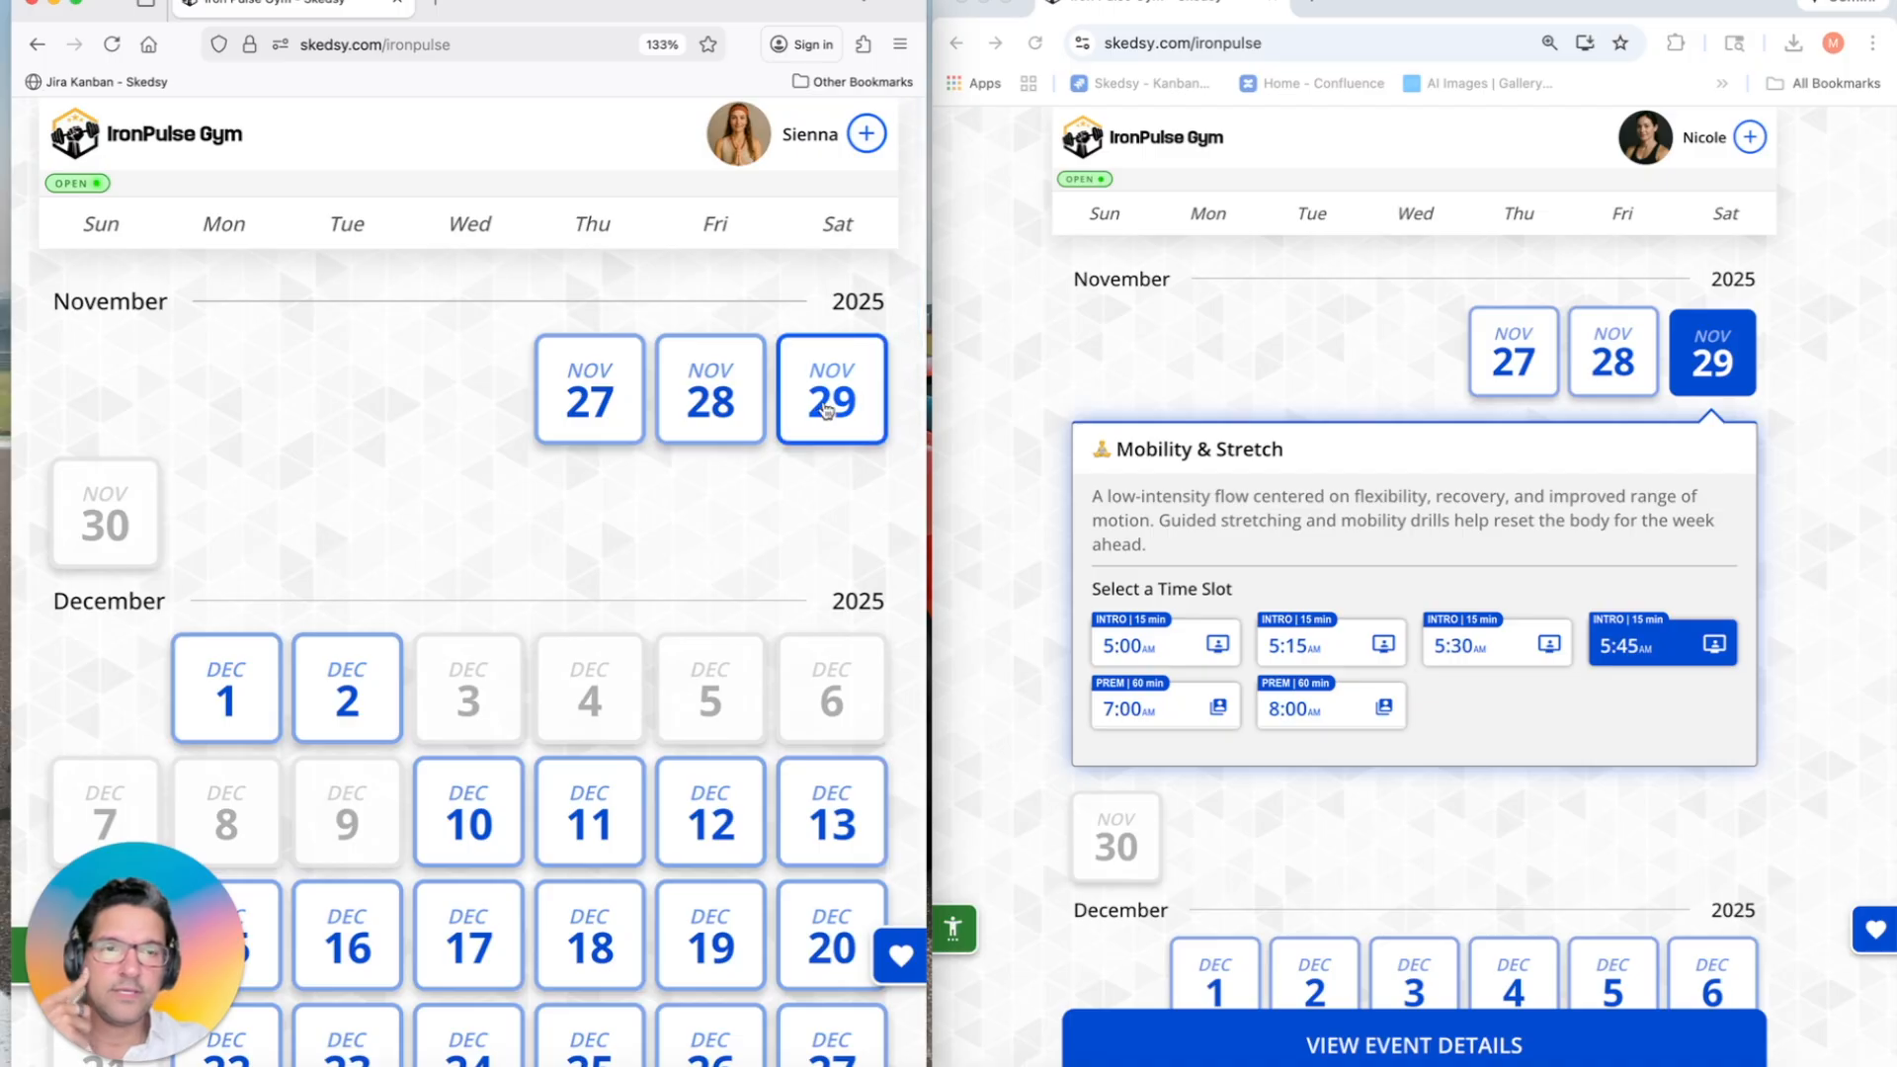
pyautogui.click(1087, 353)
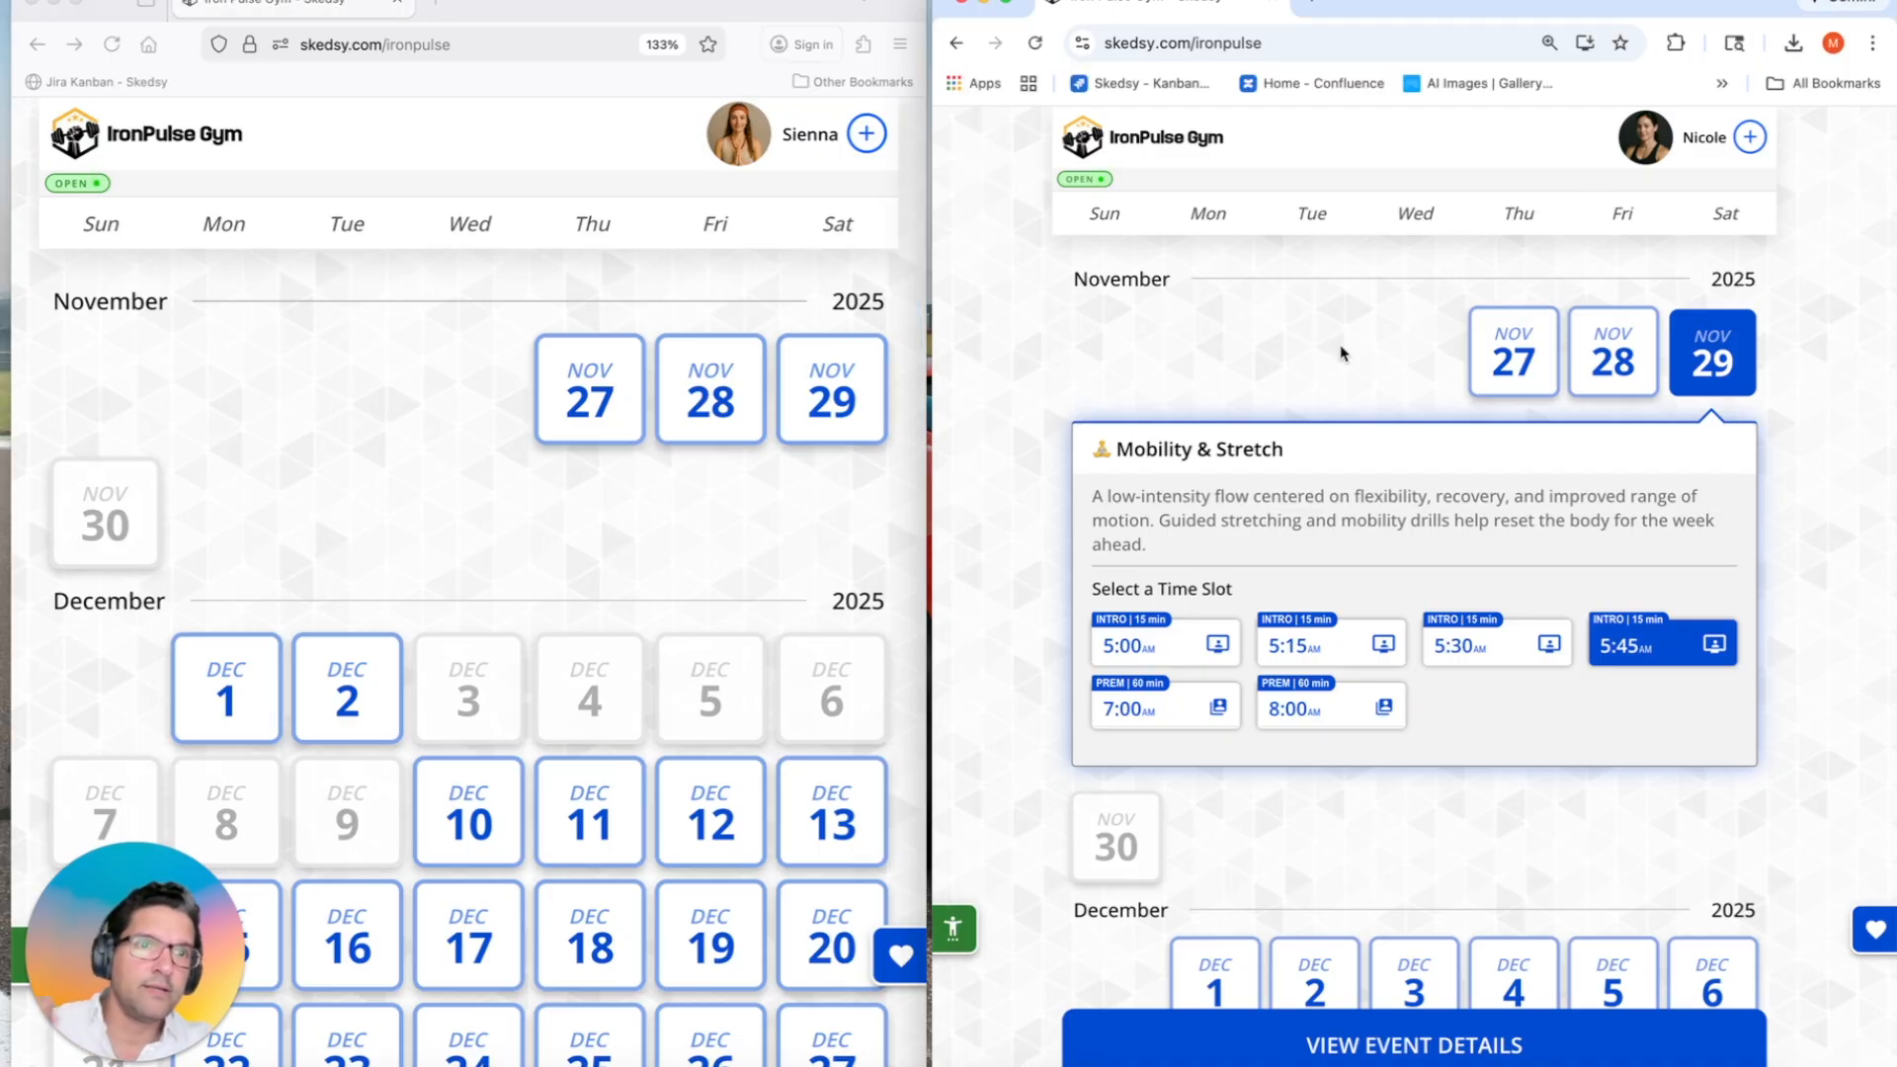
pyautogui.press('super+equal')
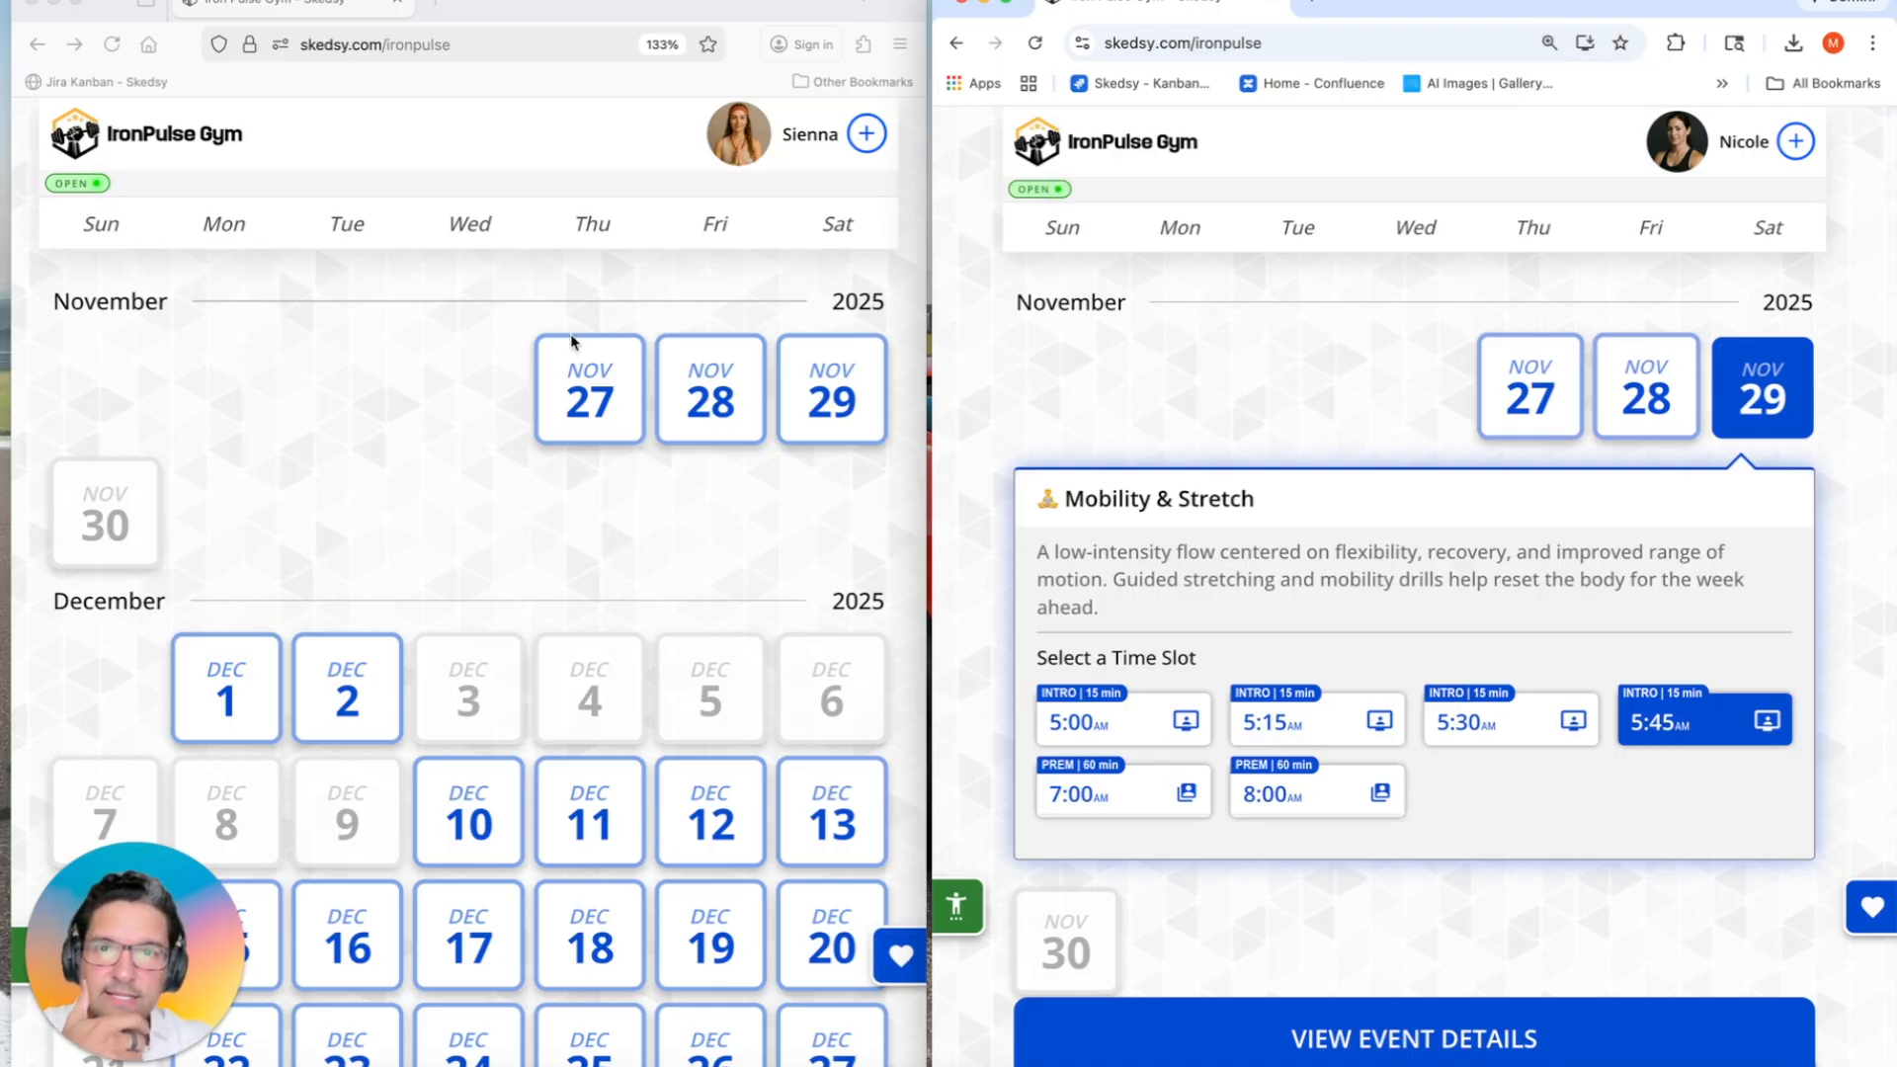
pyautogui.click(491, 389)
pyautogui.click(617, 400)
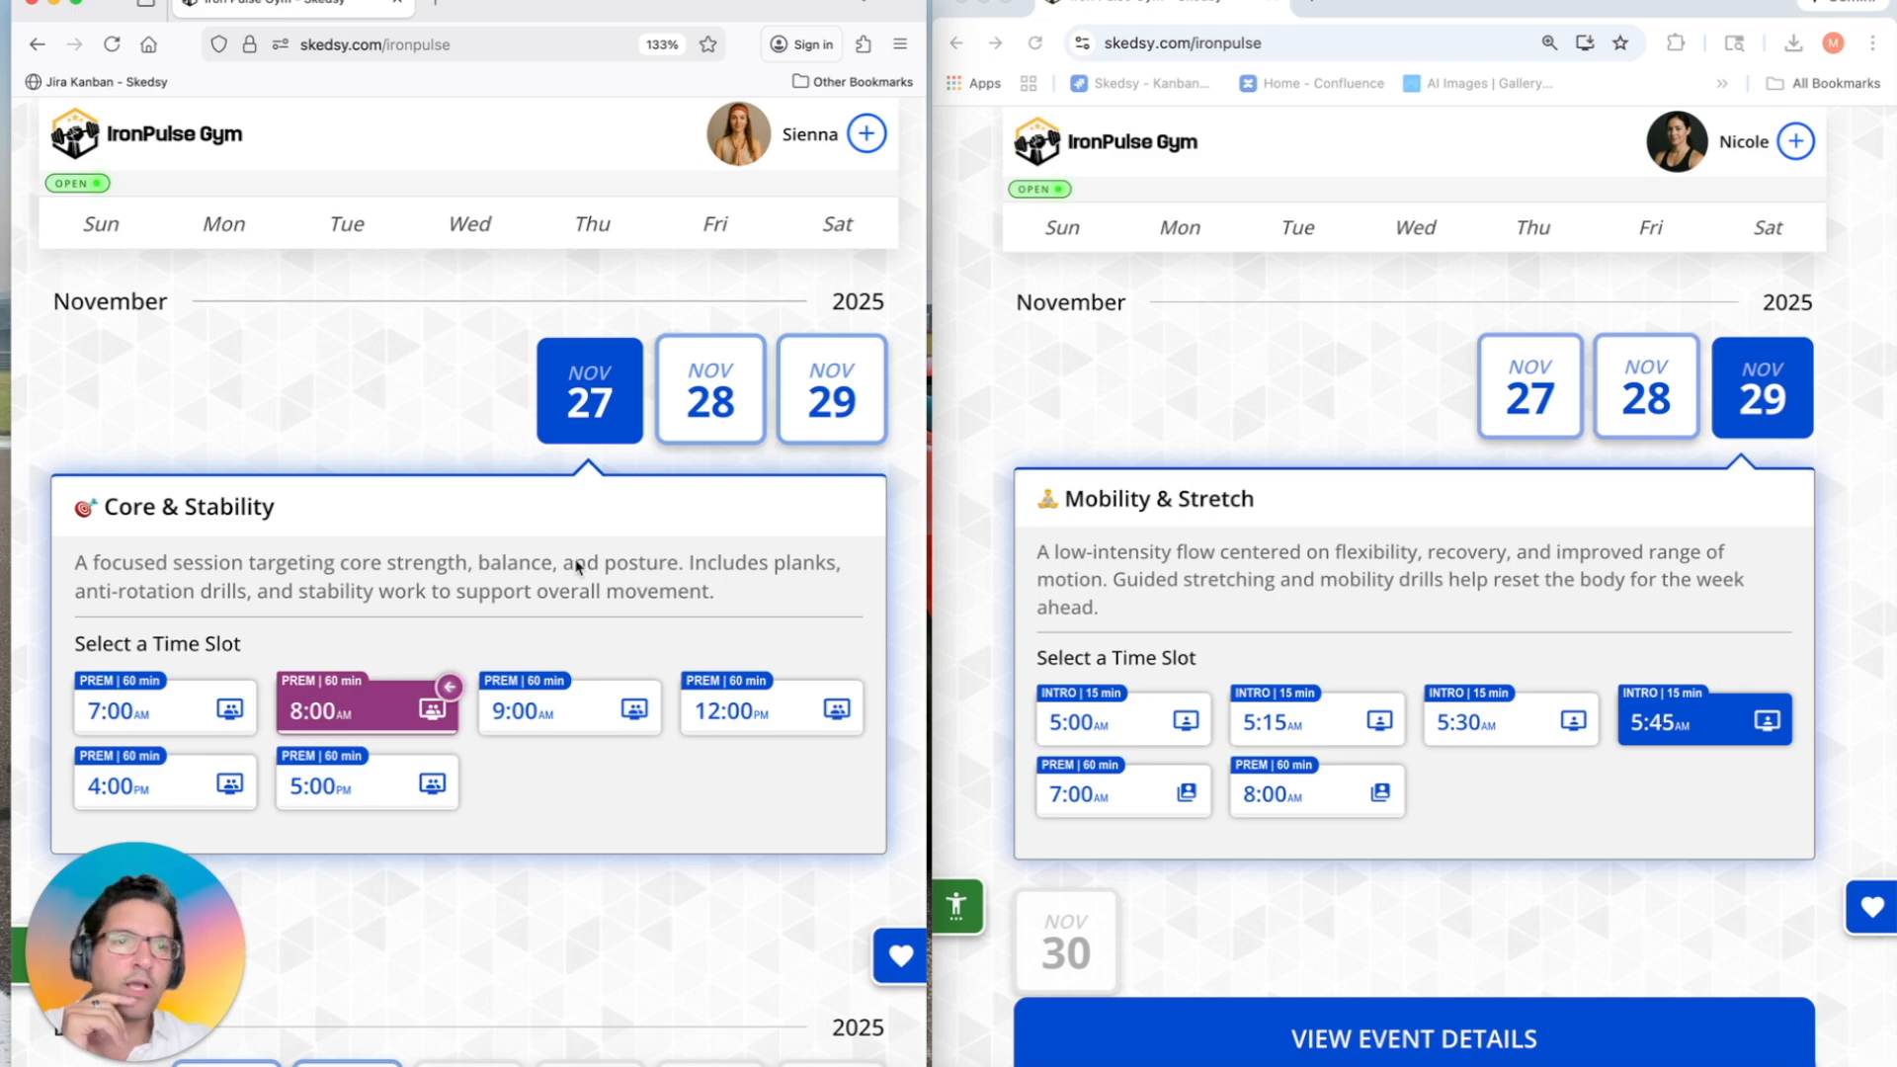
# Step: Show the Nov 28 Functional Circuit class in both guests' windows
pyautogui.scroll(-1, 565, 549)
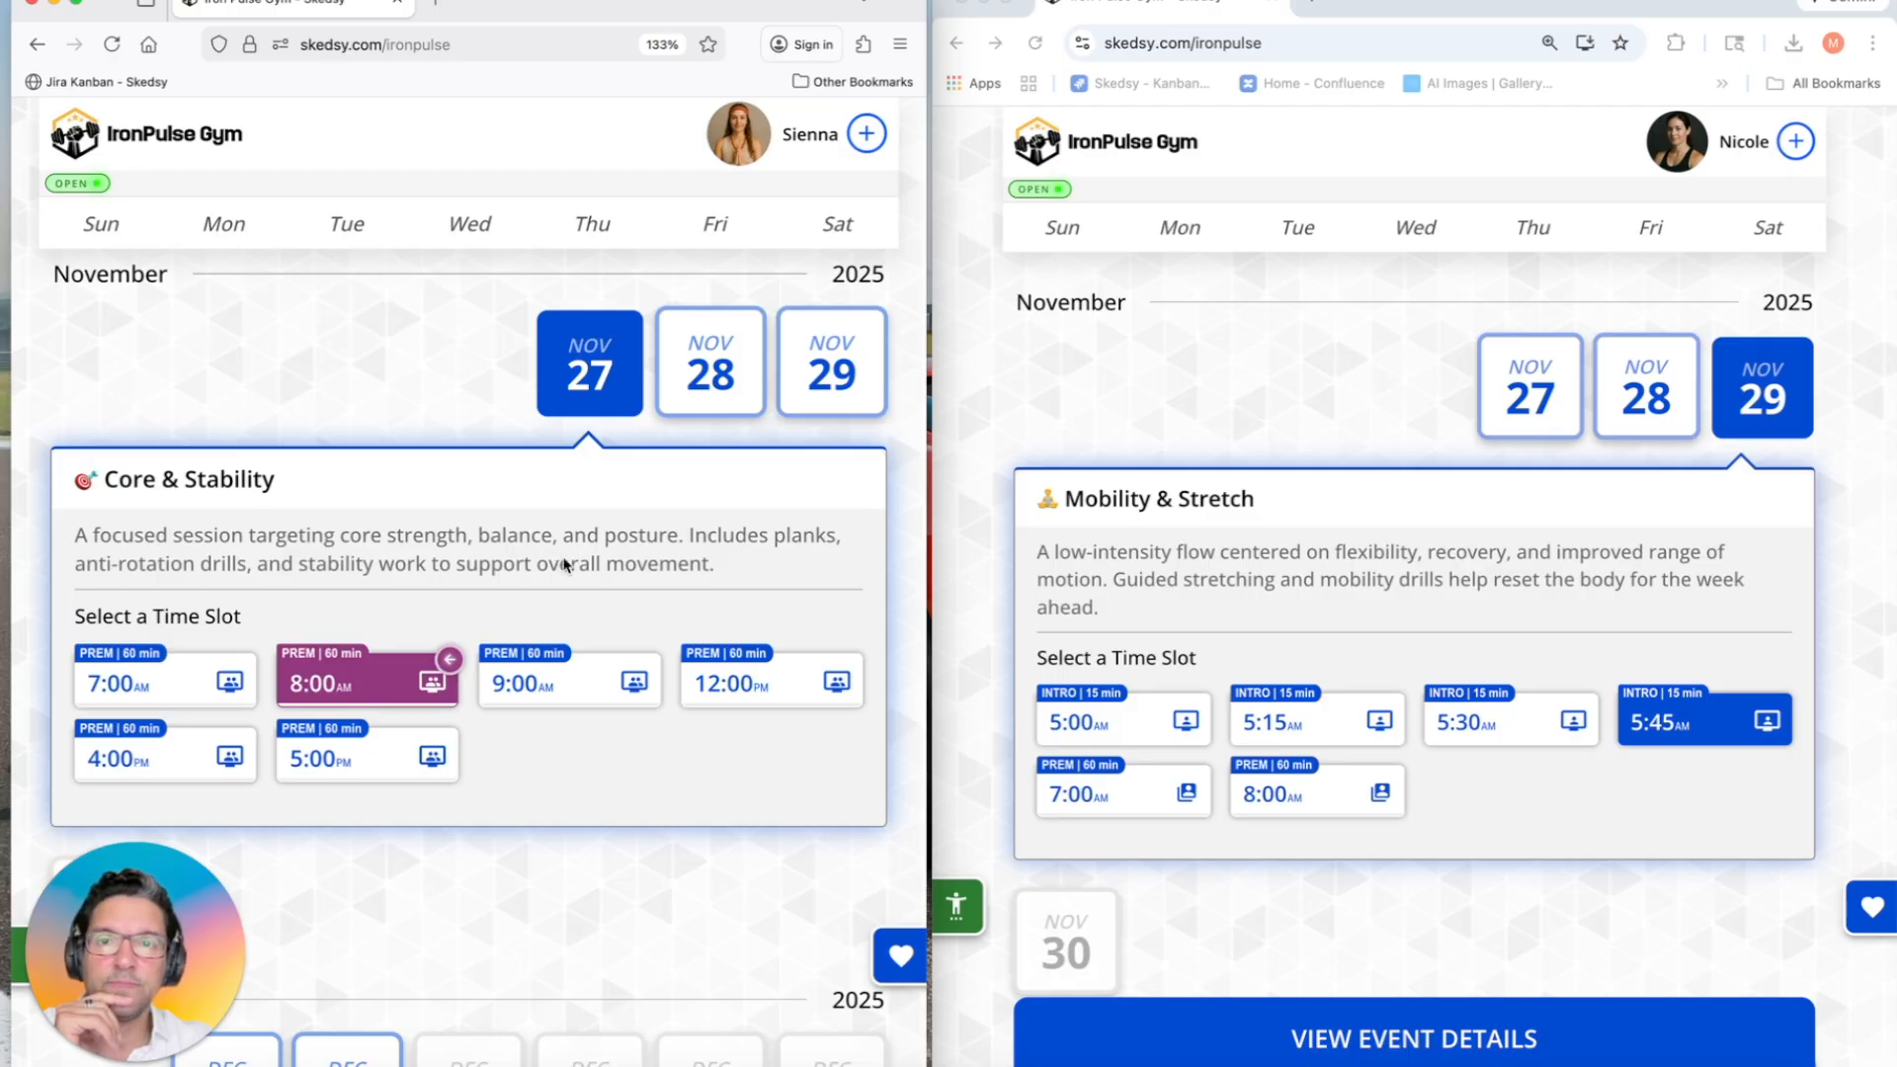
pyautogui.scroll(1, 568, 562)
pyautogui.scroll(1, 566, 562)
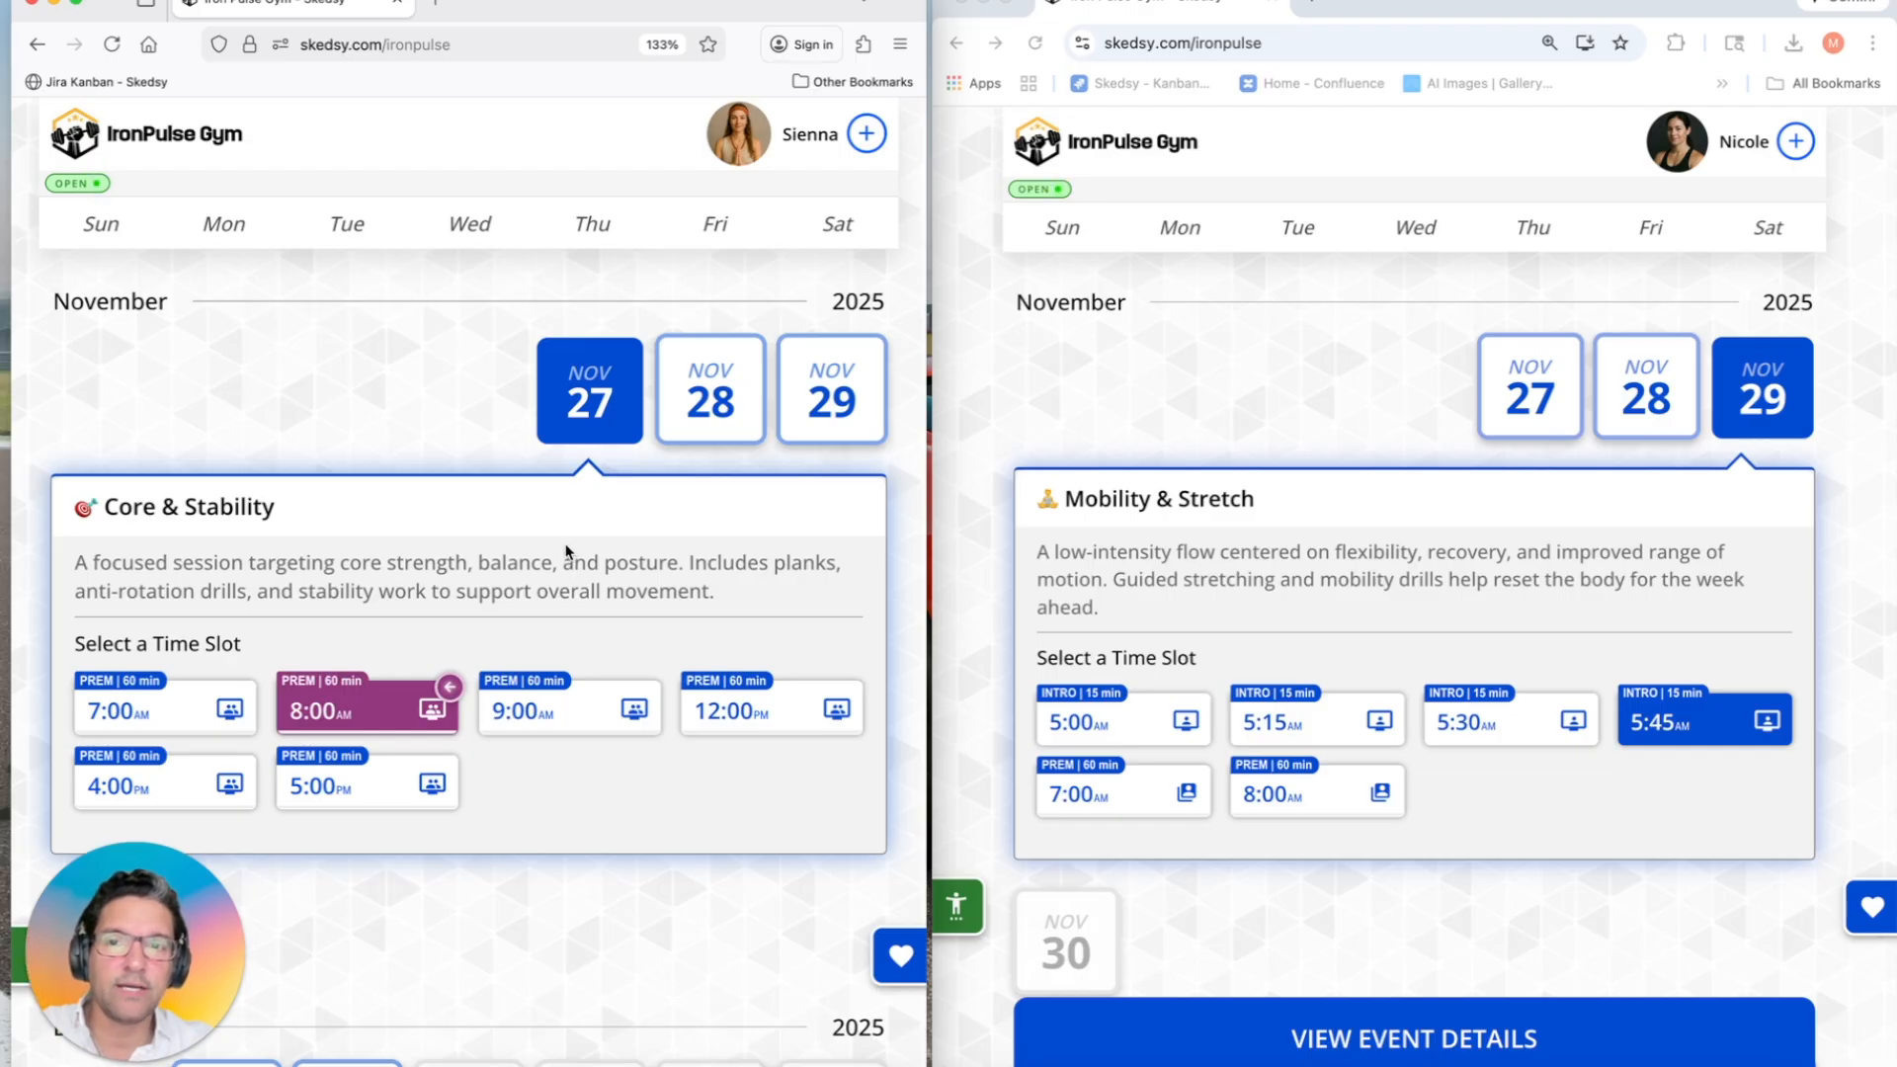
pyautogui.scroll(-1, 566, 547)
pyautogui.click(730, 382)
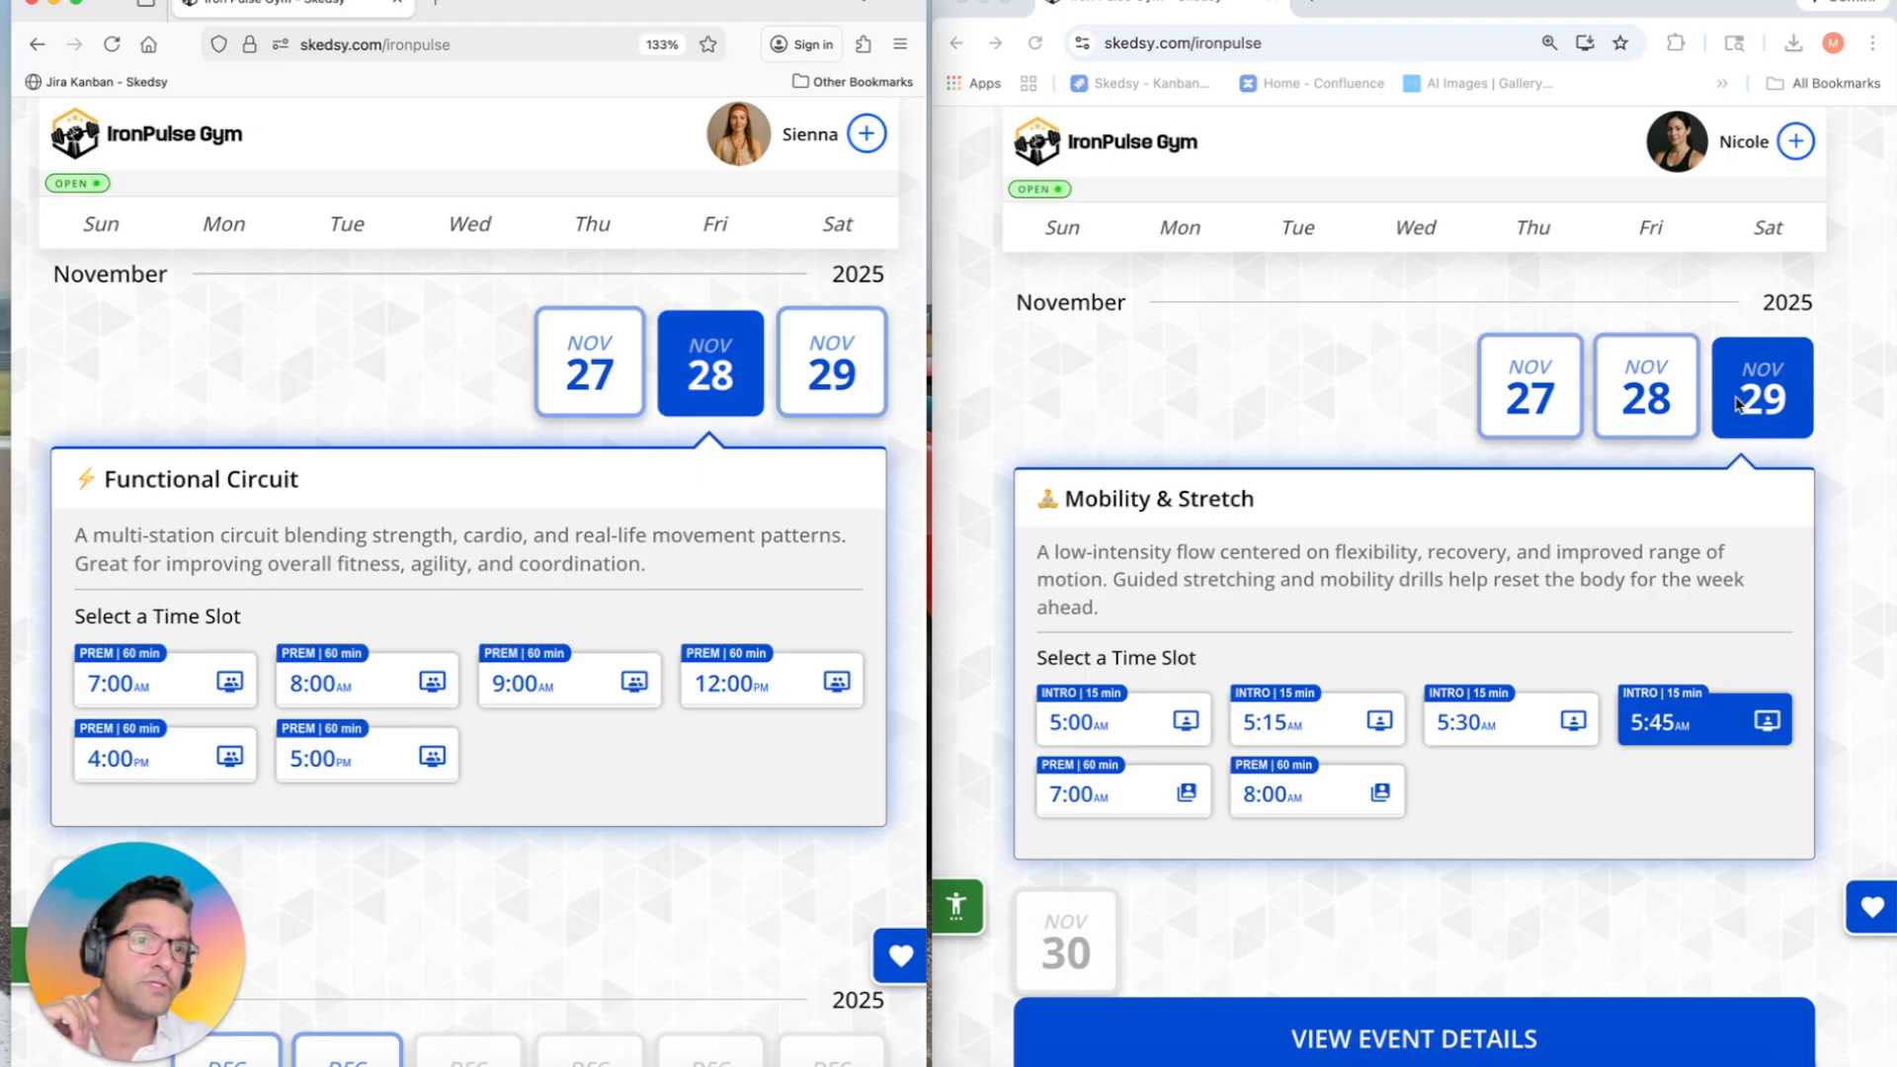
pyautogui.click(1663, 410)
pyautogui.click(1663, 410)
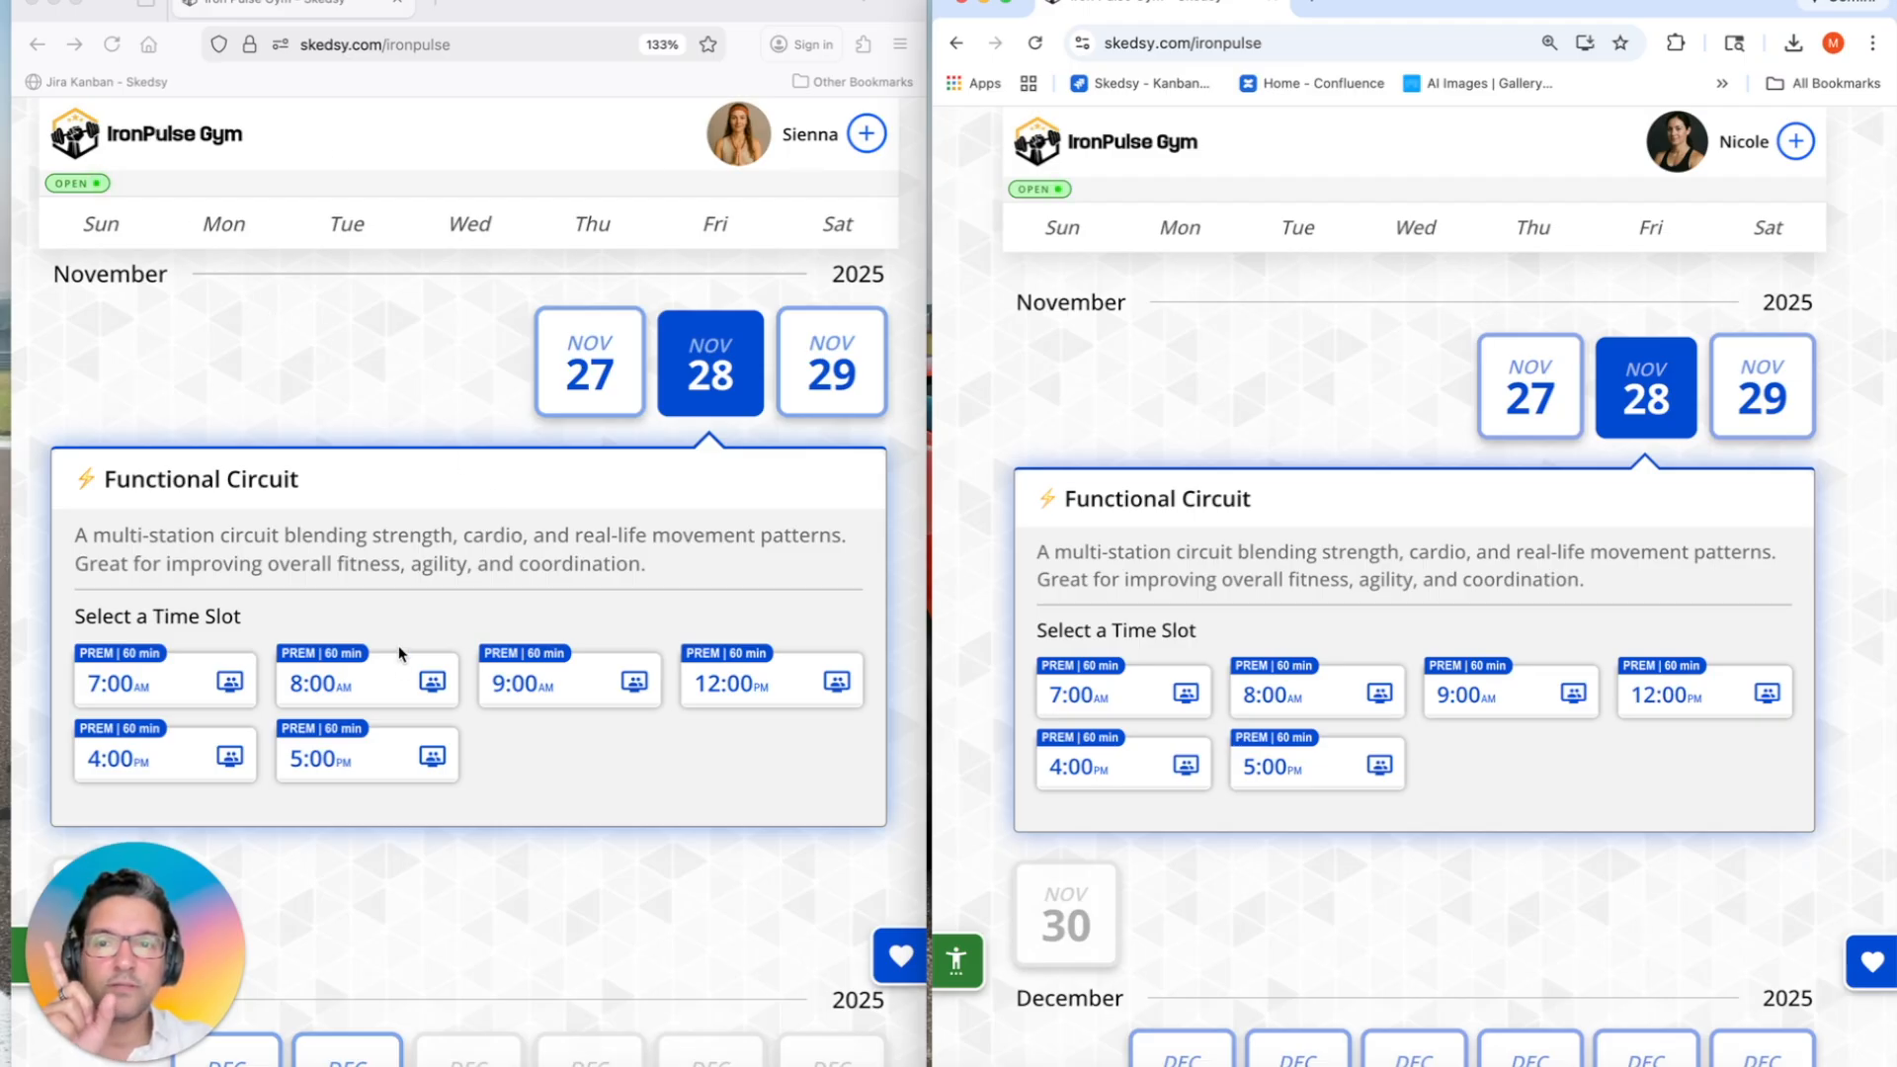
# Step: Schedule the 8:00 AM Functional Circuit slot for the first guest and begin the intake form
pyautogui.click(421, 696)
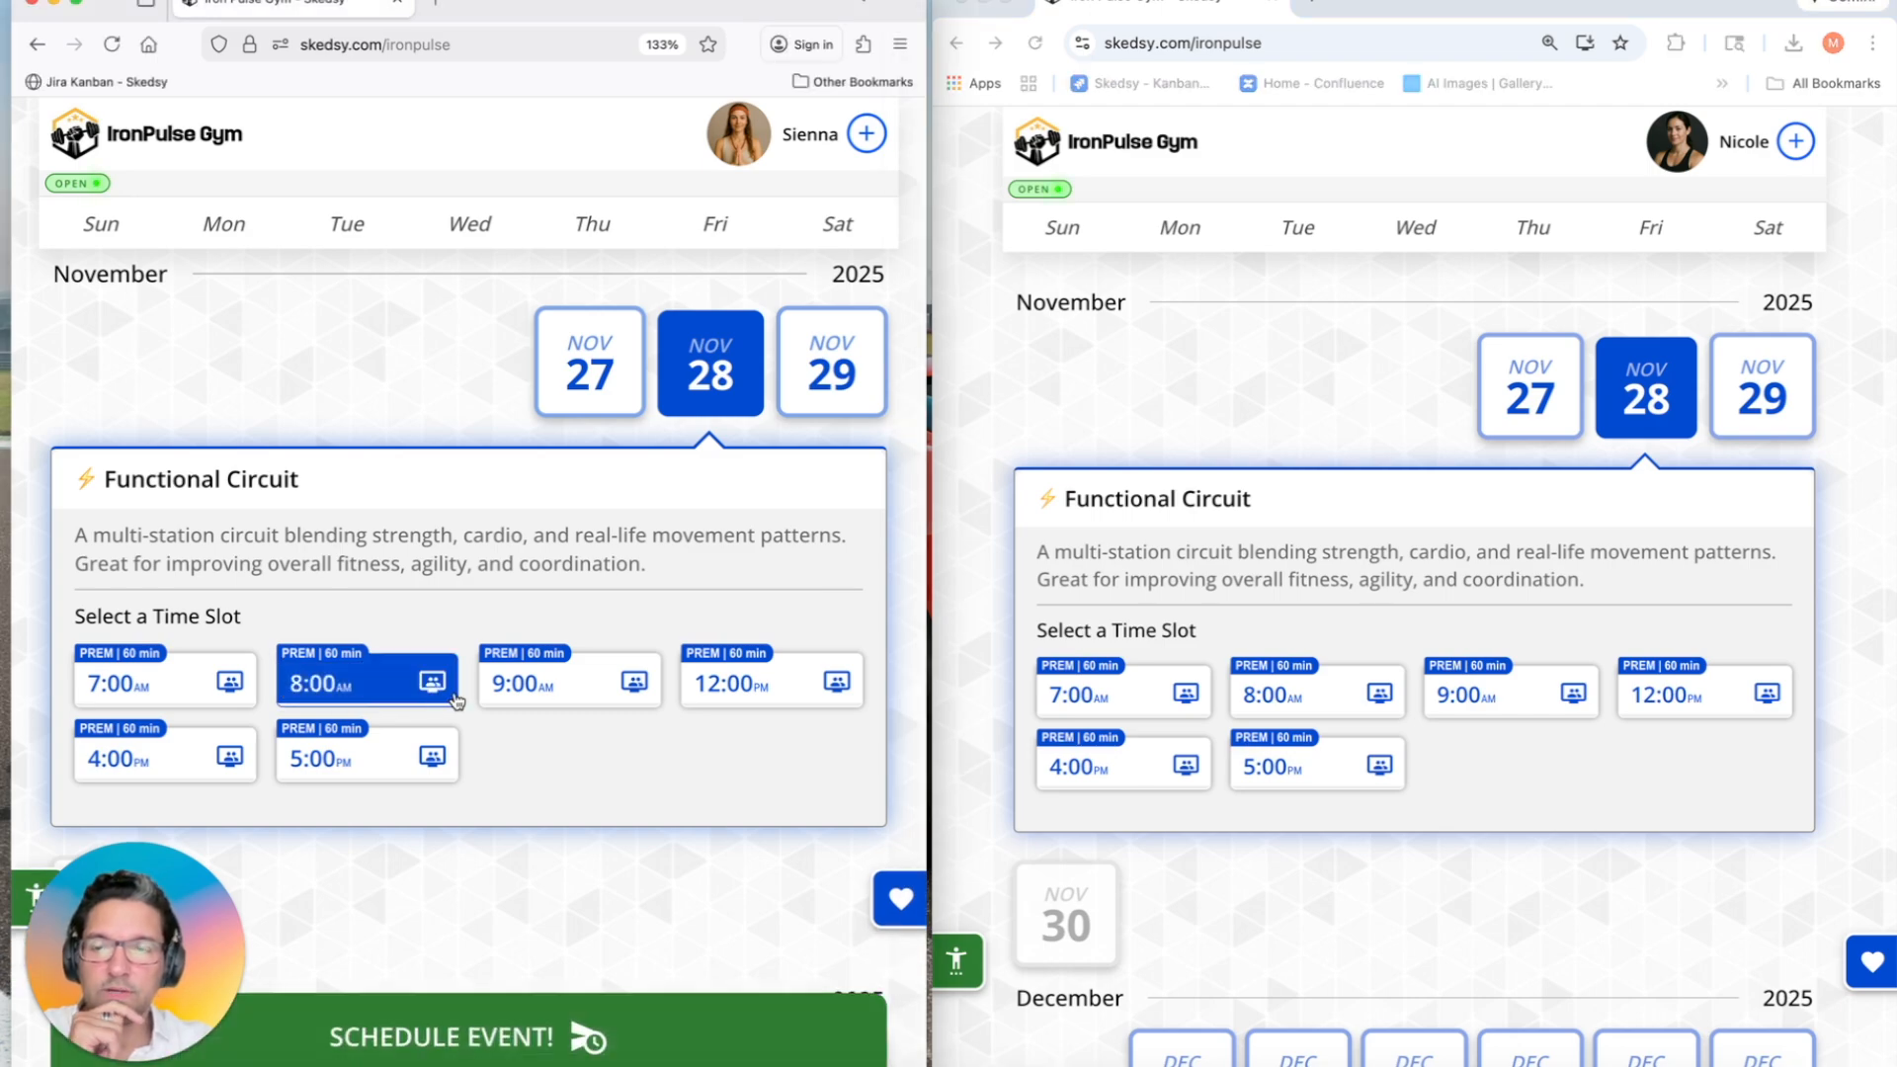
pyautogui.click(432, 1037)
pyautogui.click(388, 614)
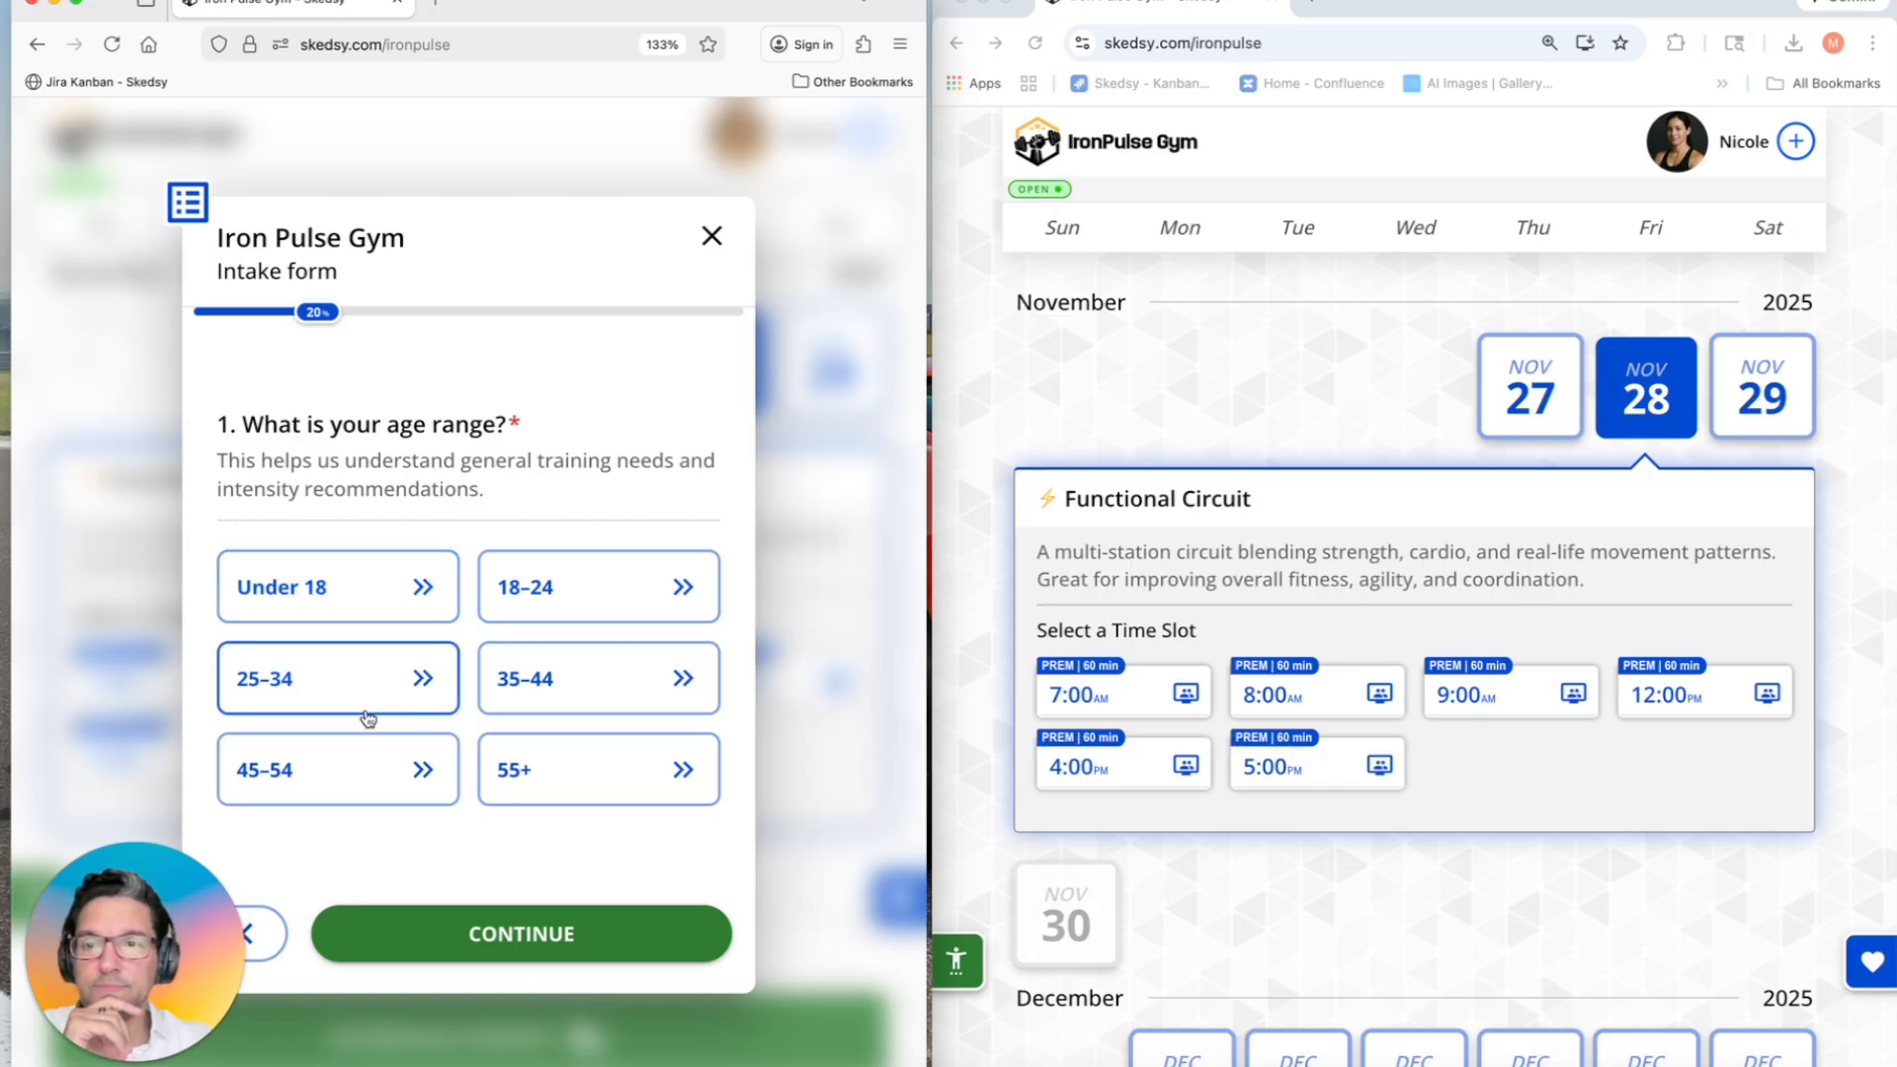
# Step: Answer age range 25–34 and pick Improve endurance, Lose weight and Increase mobility/flexibility as goals
pyautogui.click(411, 681)
pyautogui.click(449, 607)
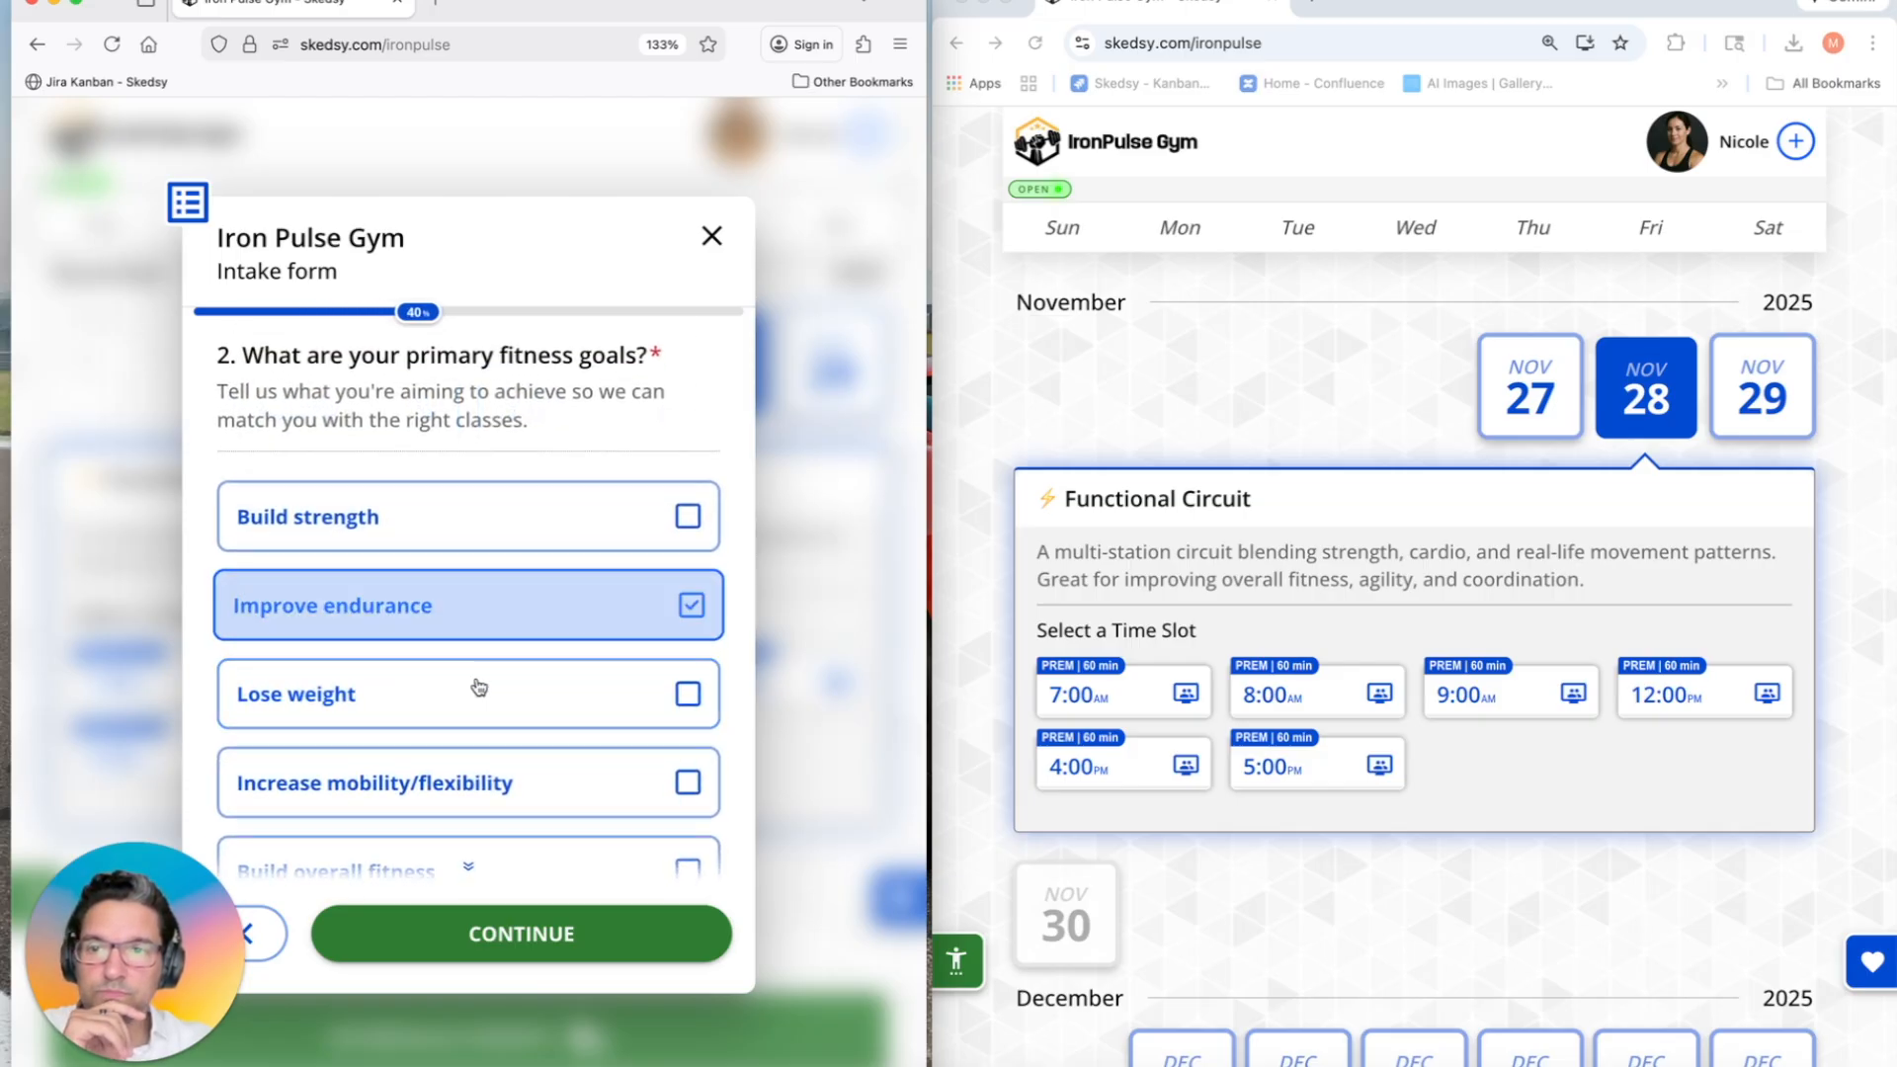
pyautogui.click(478, 684)
pyautogui.scroll(-1, 514, 692)
pyautogui.scroll(1, 580, 708)
pyautogui.click(563, 784)
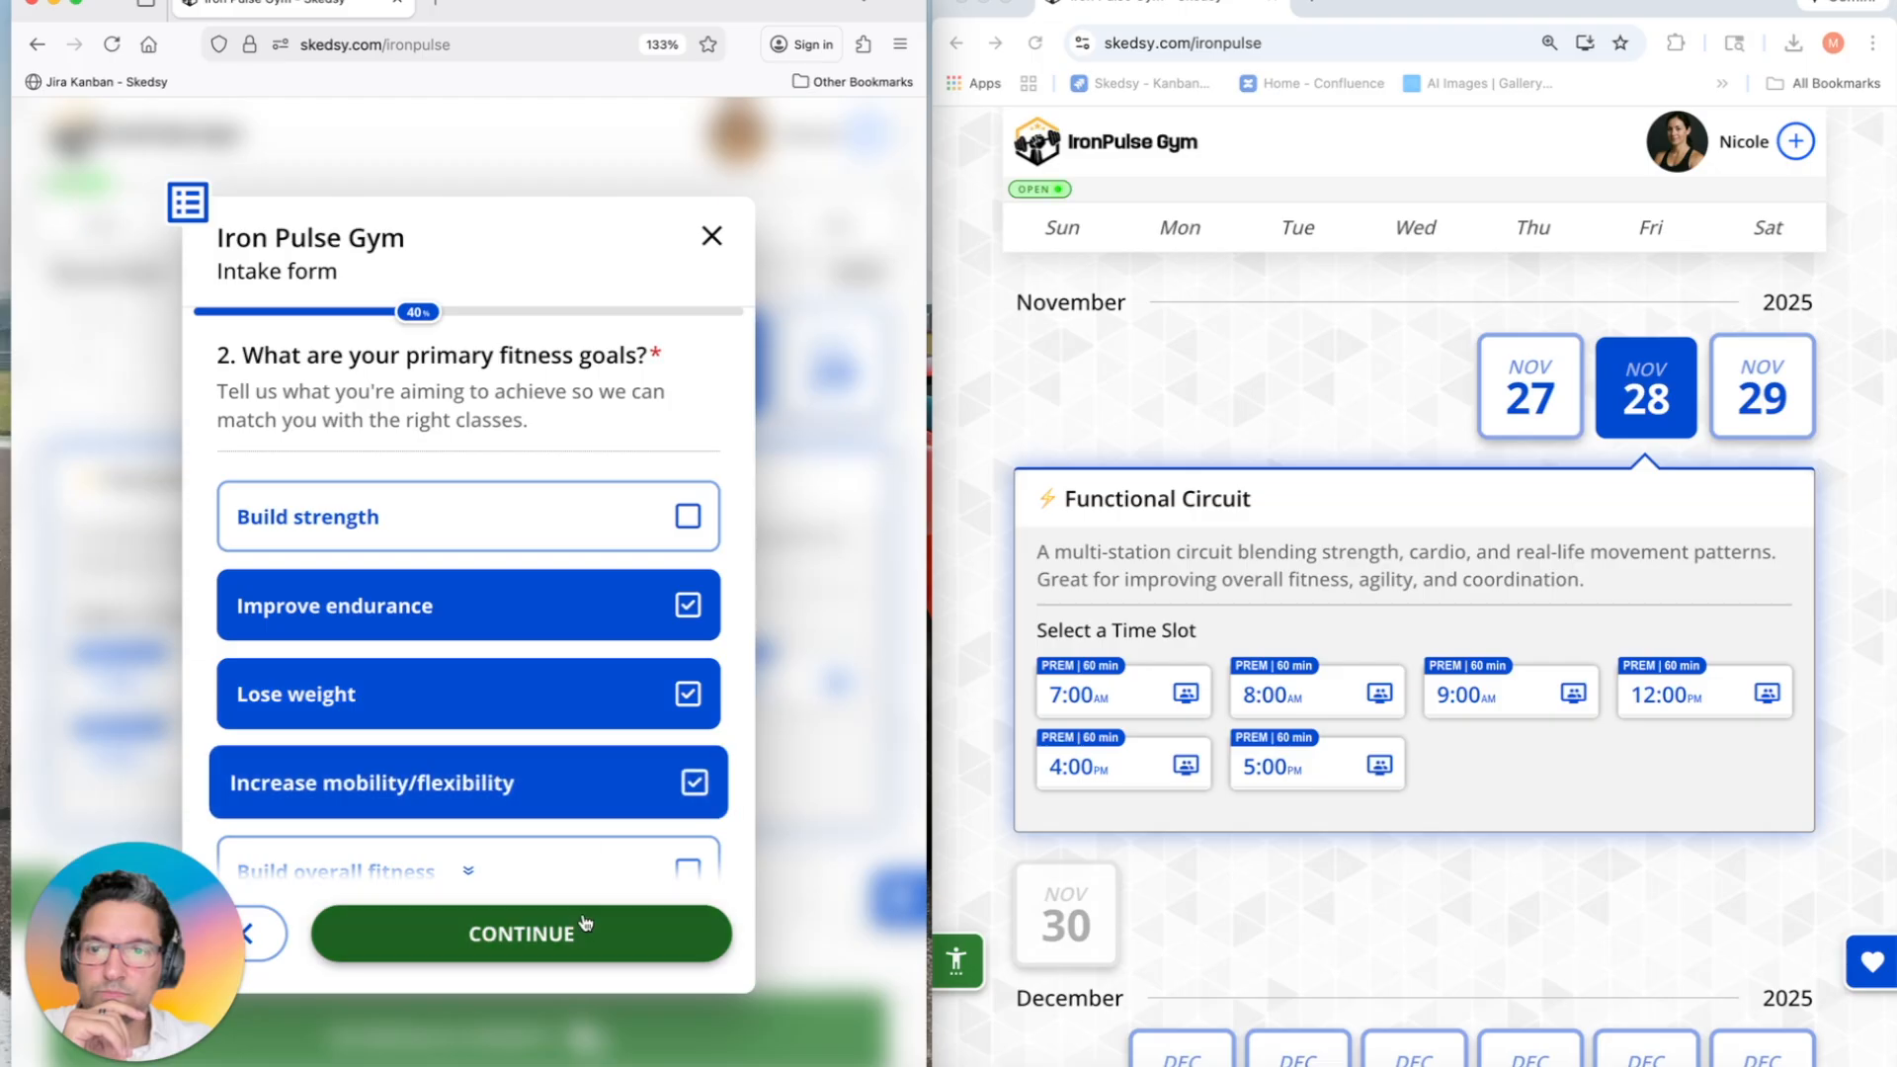
pyautogui.click(583, 931)
# Step: Choose Cardio Conditioning, Strength Training and Bodyweight Training as the class styles
pyautogui.click(542, 607)
pyautogui.click(546, 530)
pyautogui.click(554, 700)
pyautogui.click(516, 932)
# Step: Answer 'No' to the injuries question and enter the guest's phone number
pyautogui.click(512, 691)
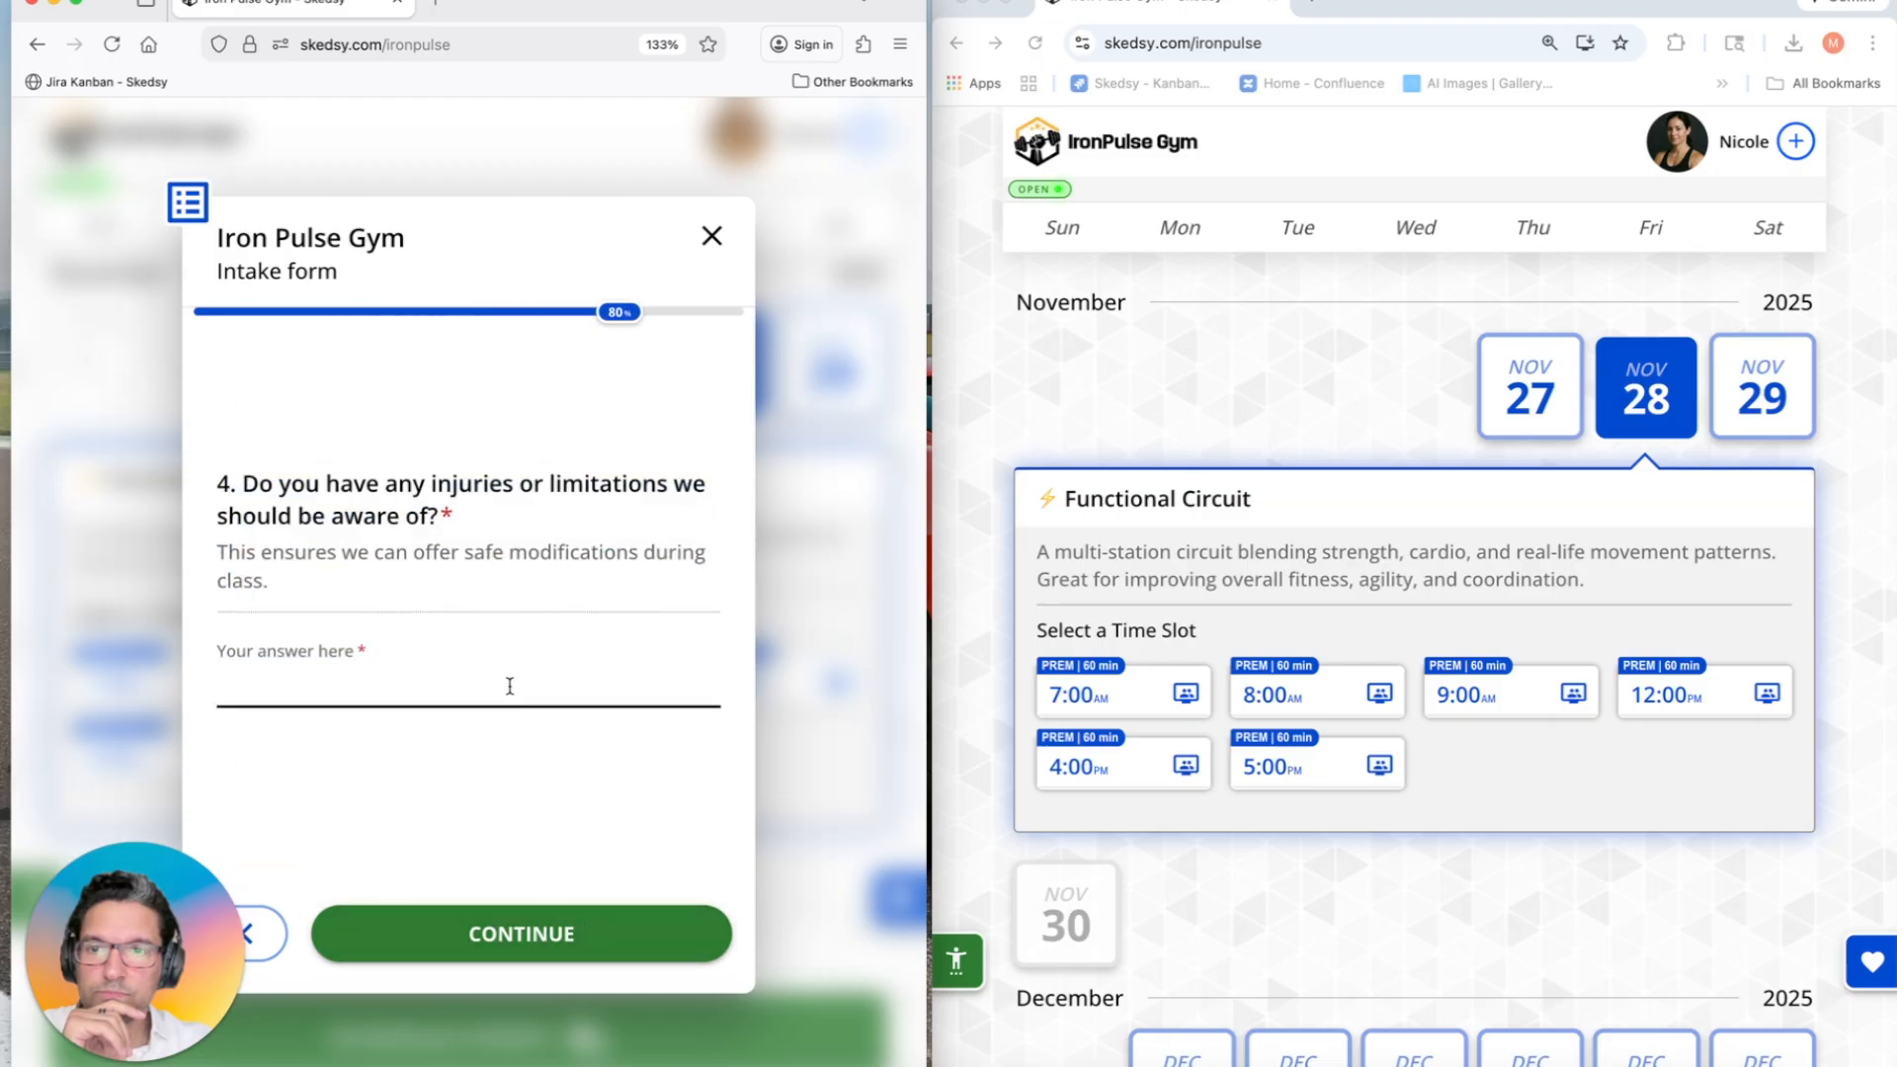
pyautogui.write('No')
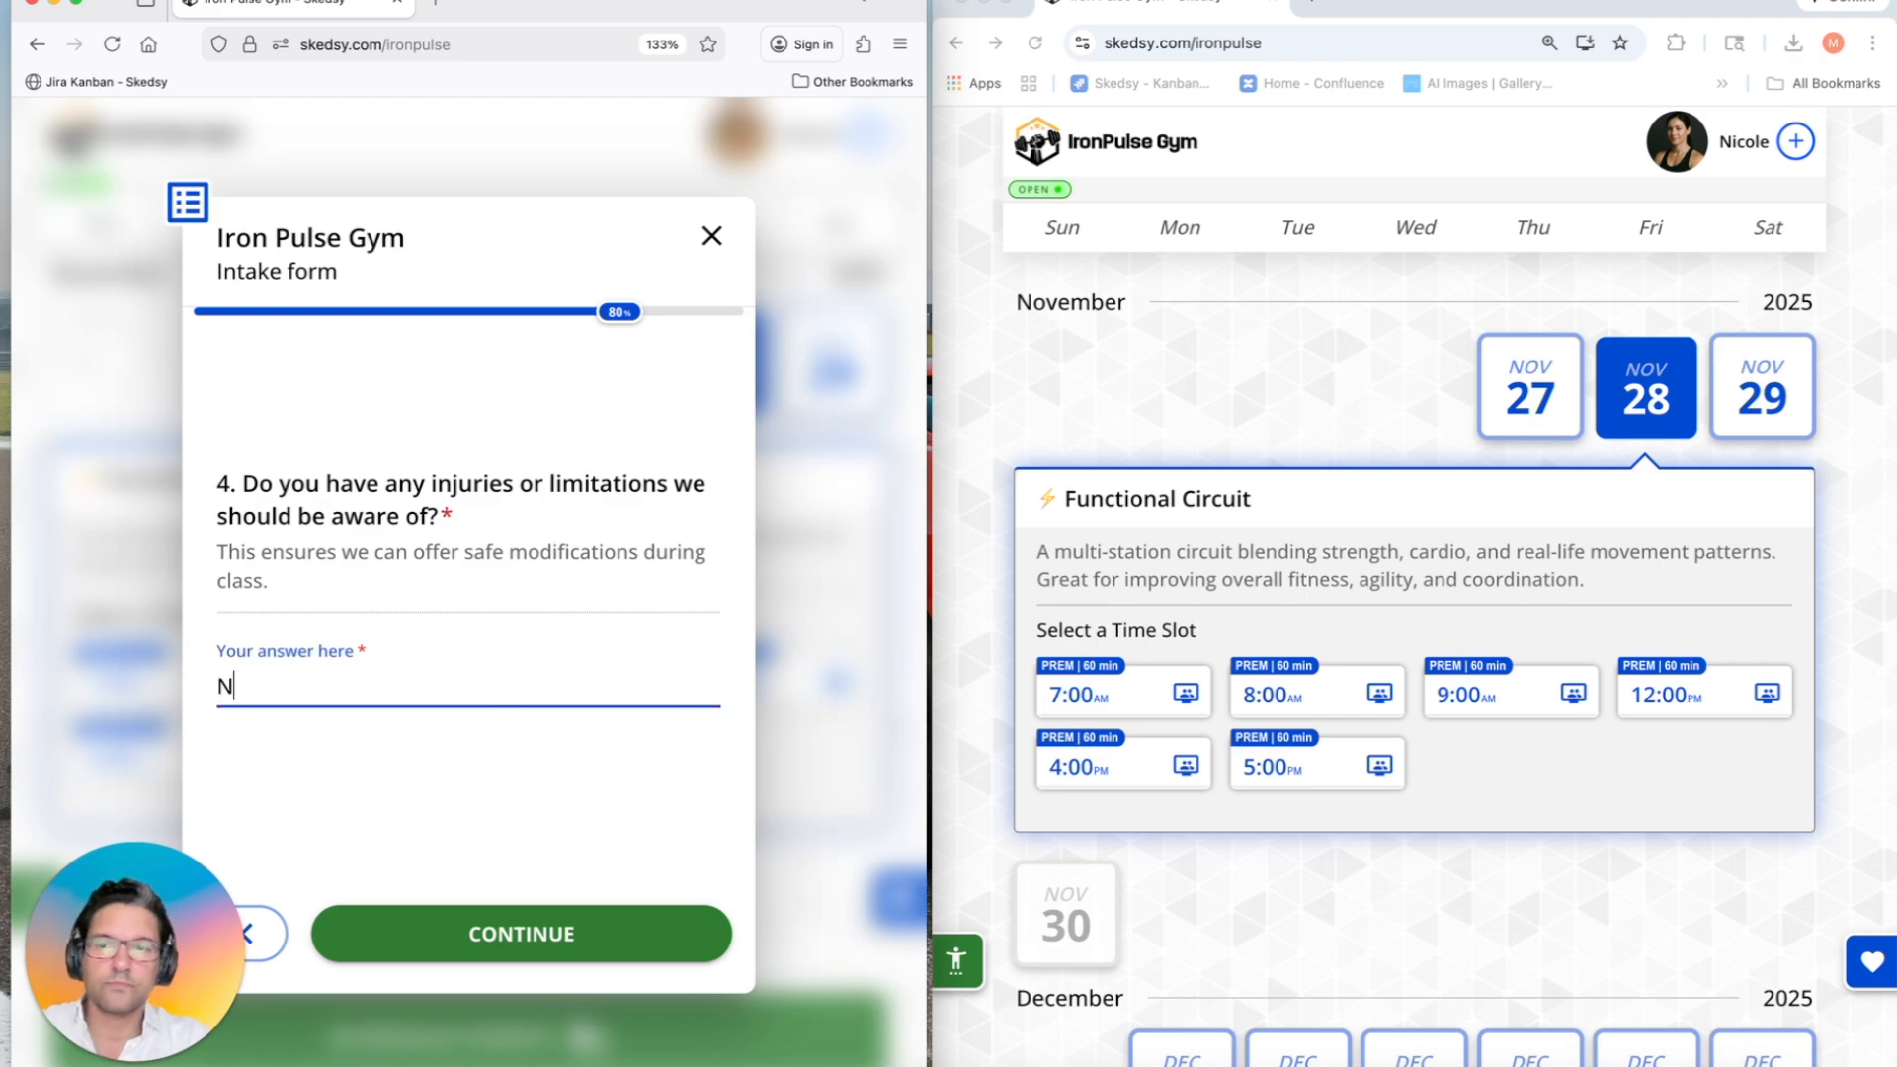
pyautogui.click(458, 944)
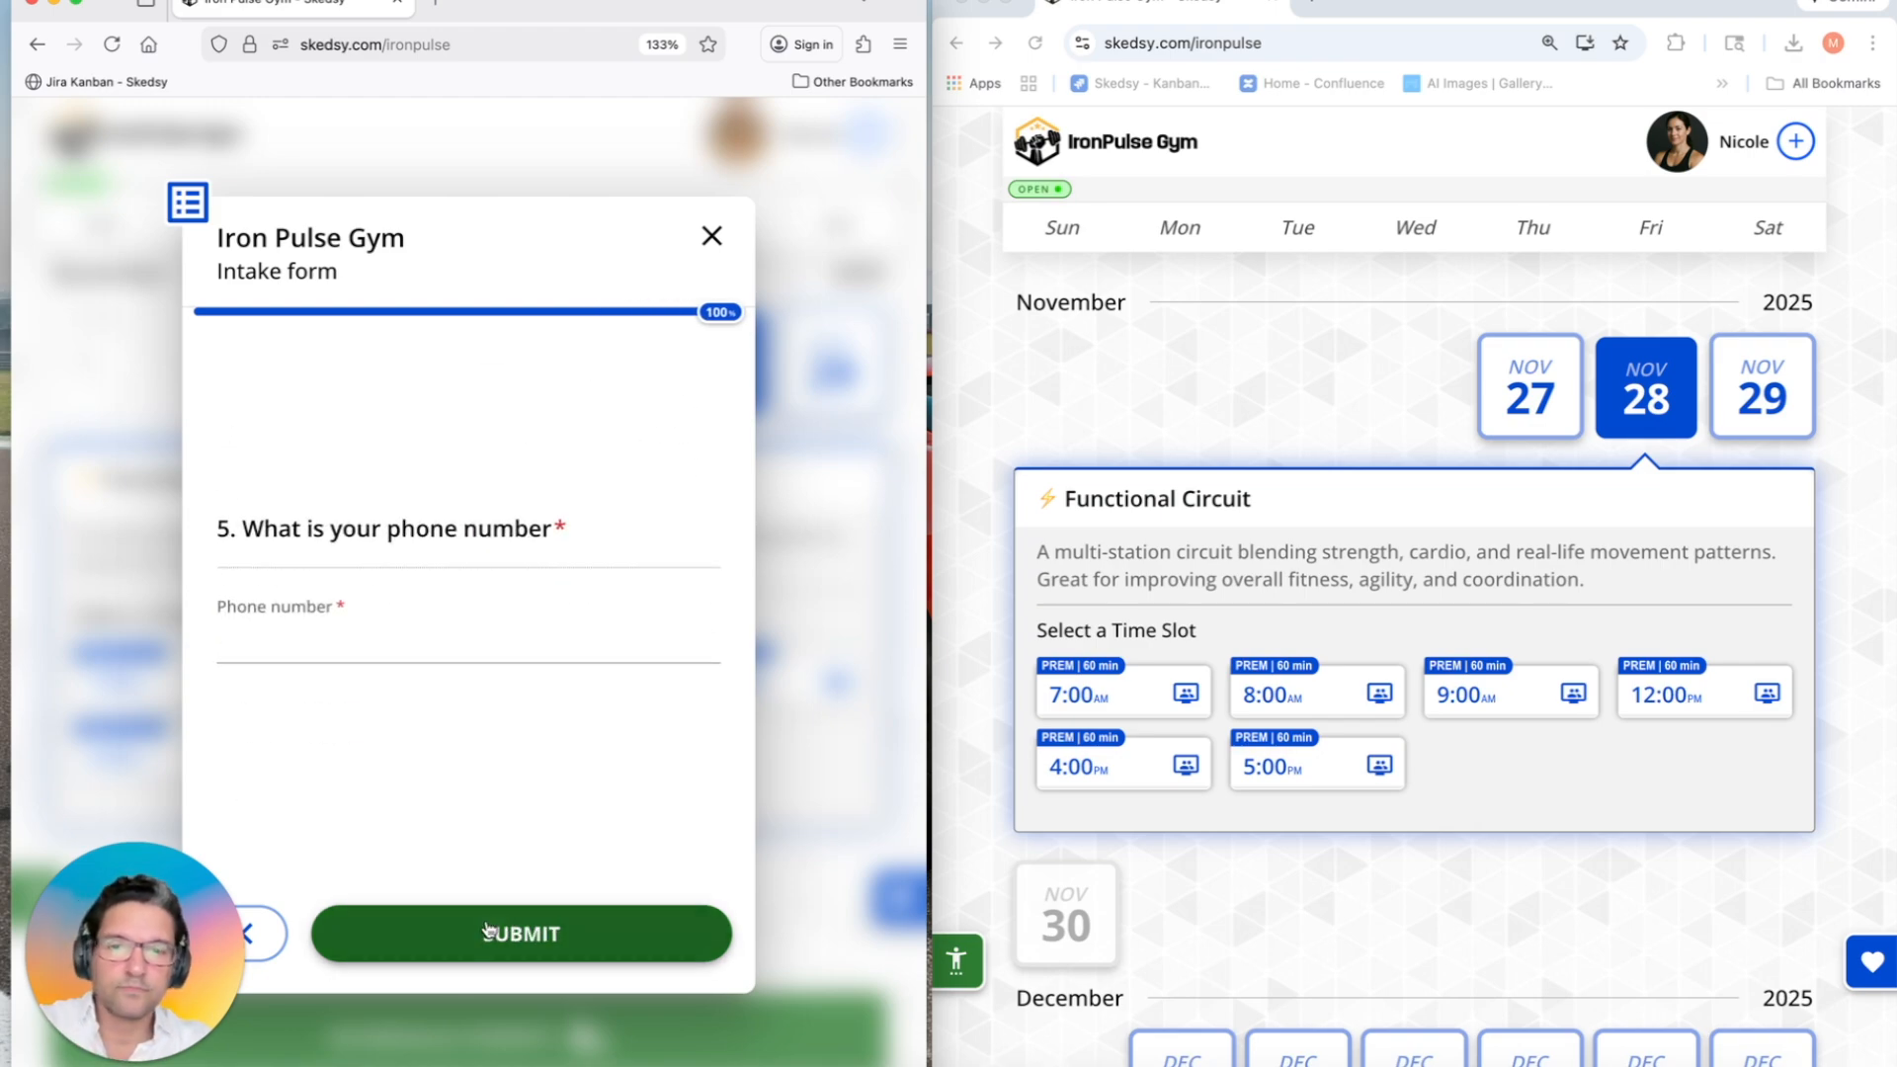
pyautogui.click(361, 640)
pyautogui.write('88888888')
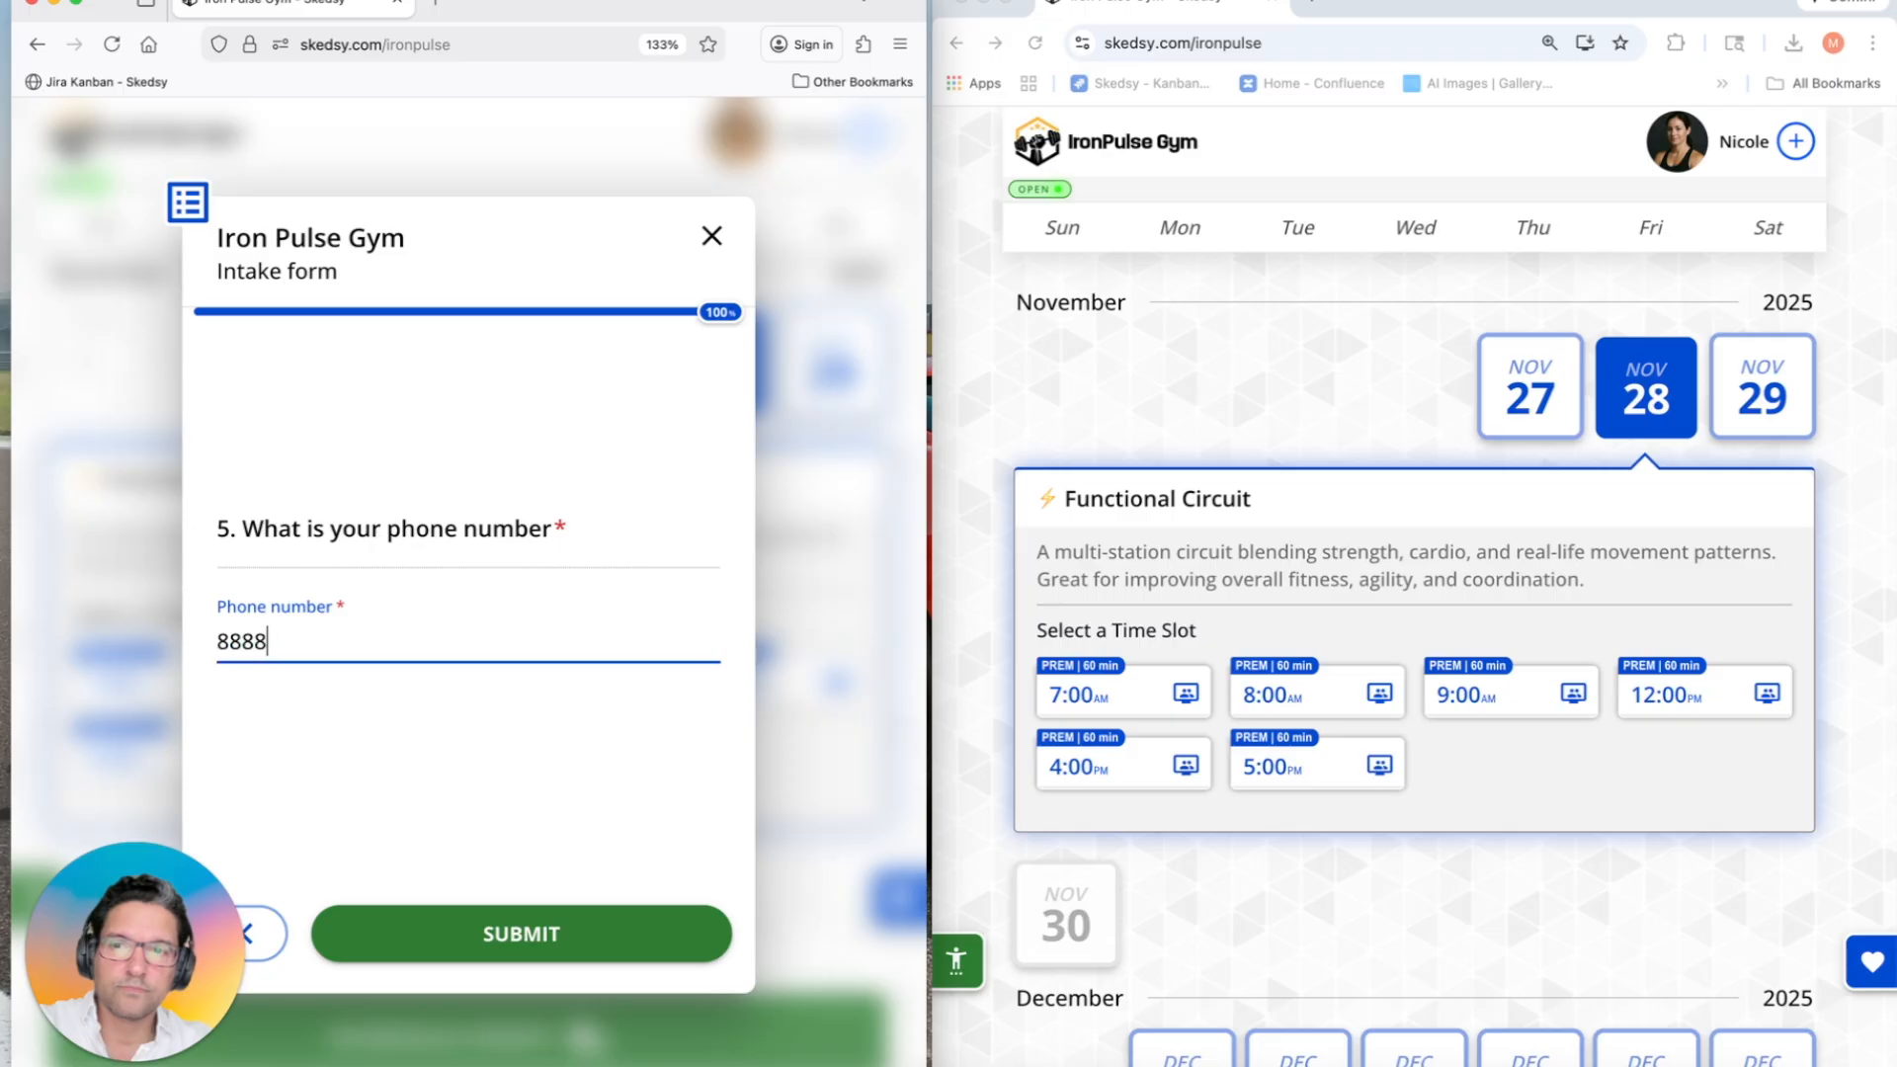
pyautogui.write('88')
# Step: Submit the intake form, close the host's profile settings and bring the Outlook window into view
pyautogui.click(498, 934)
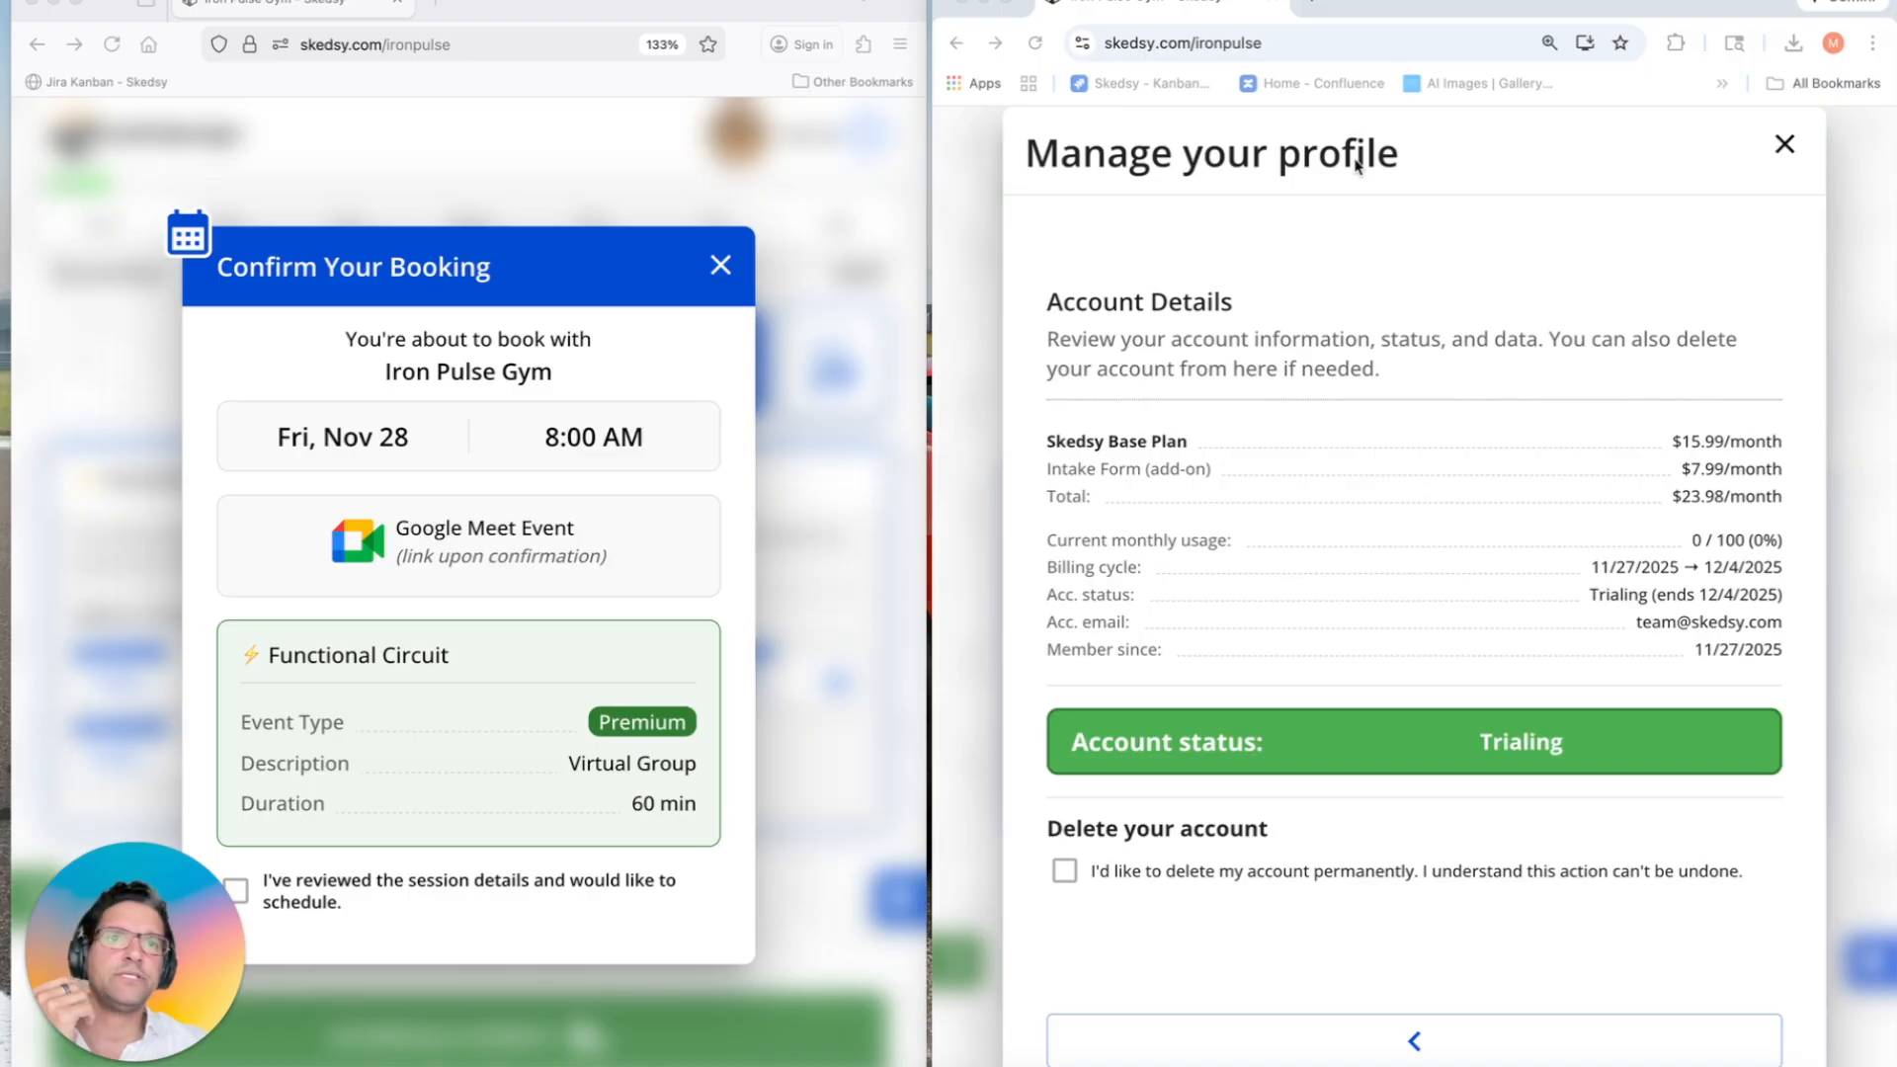
pyautogui.click(1785, 143)
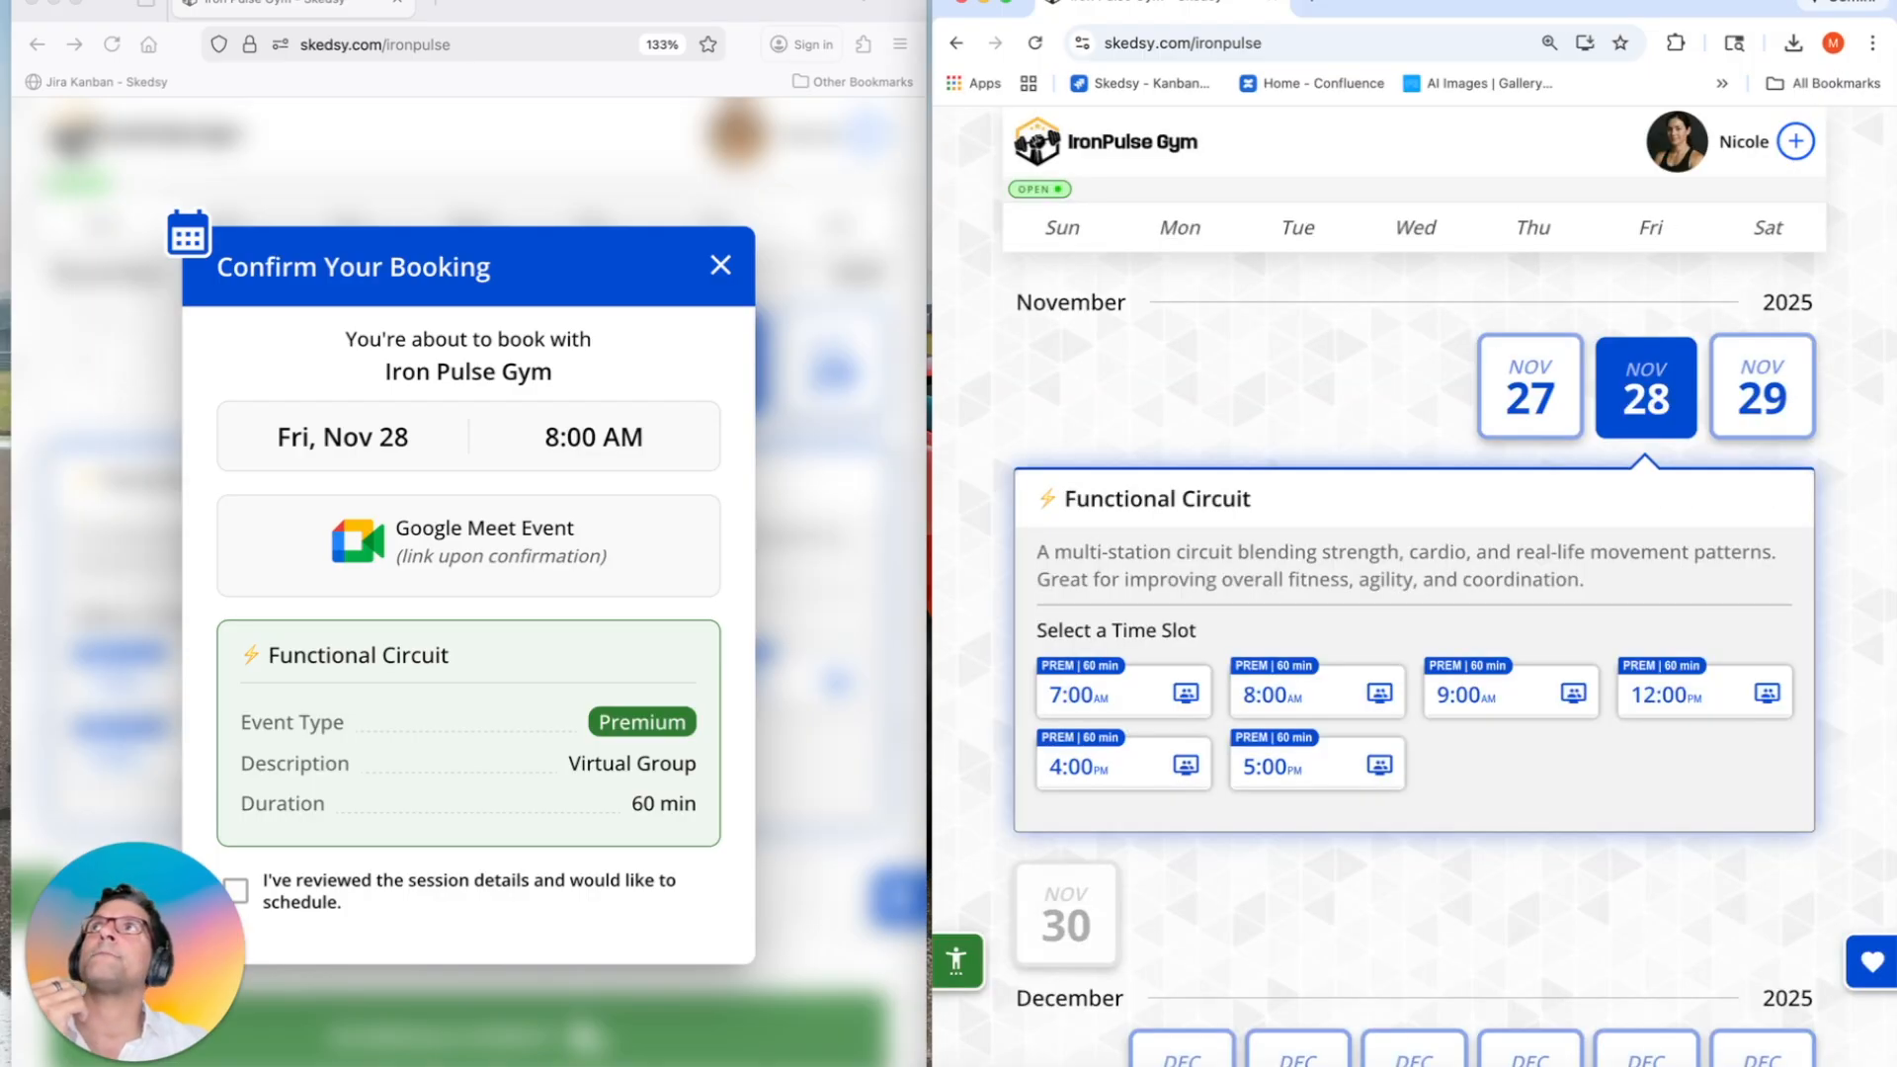
pyautogui.moveTo(0, 0); pyautogui.dragTo(323, 21)
pyautogui.moveTo(1220, 706); pyautogui.dragTo(1062, 387)
# Step: Read the New Intake Form email, highlighting the guest name line and the form answers
pyautogui.click(1191, 504)
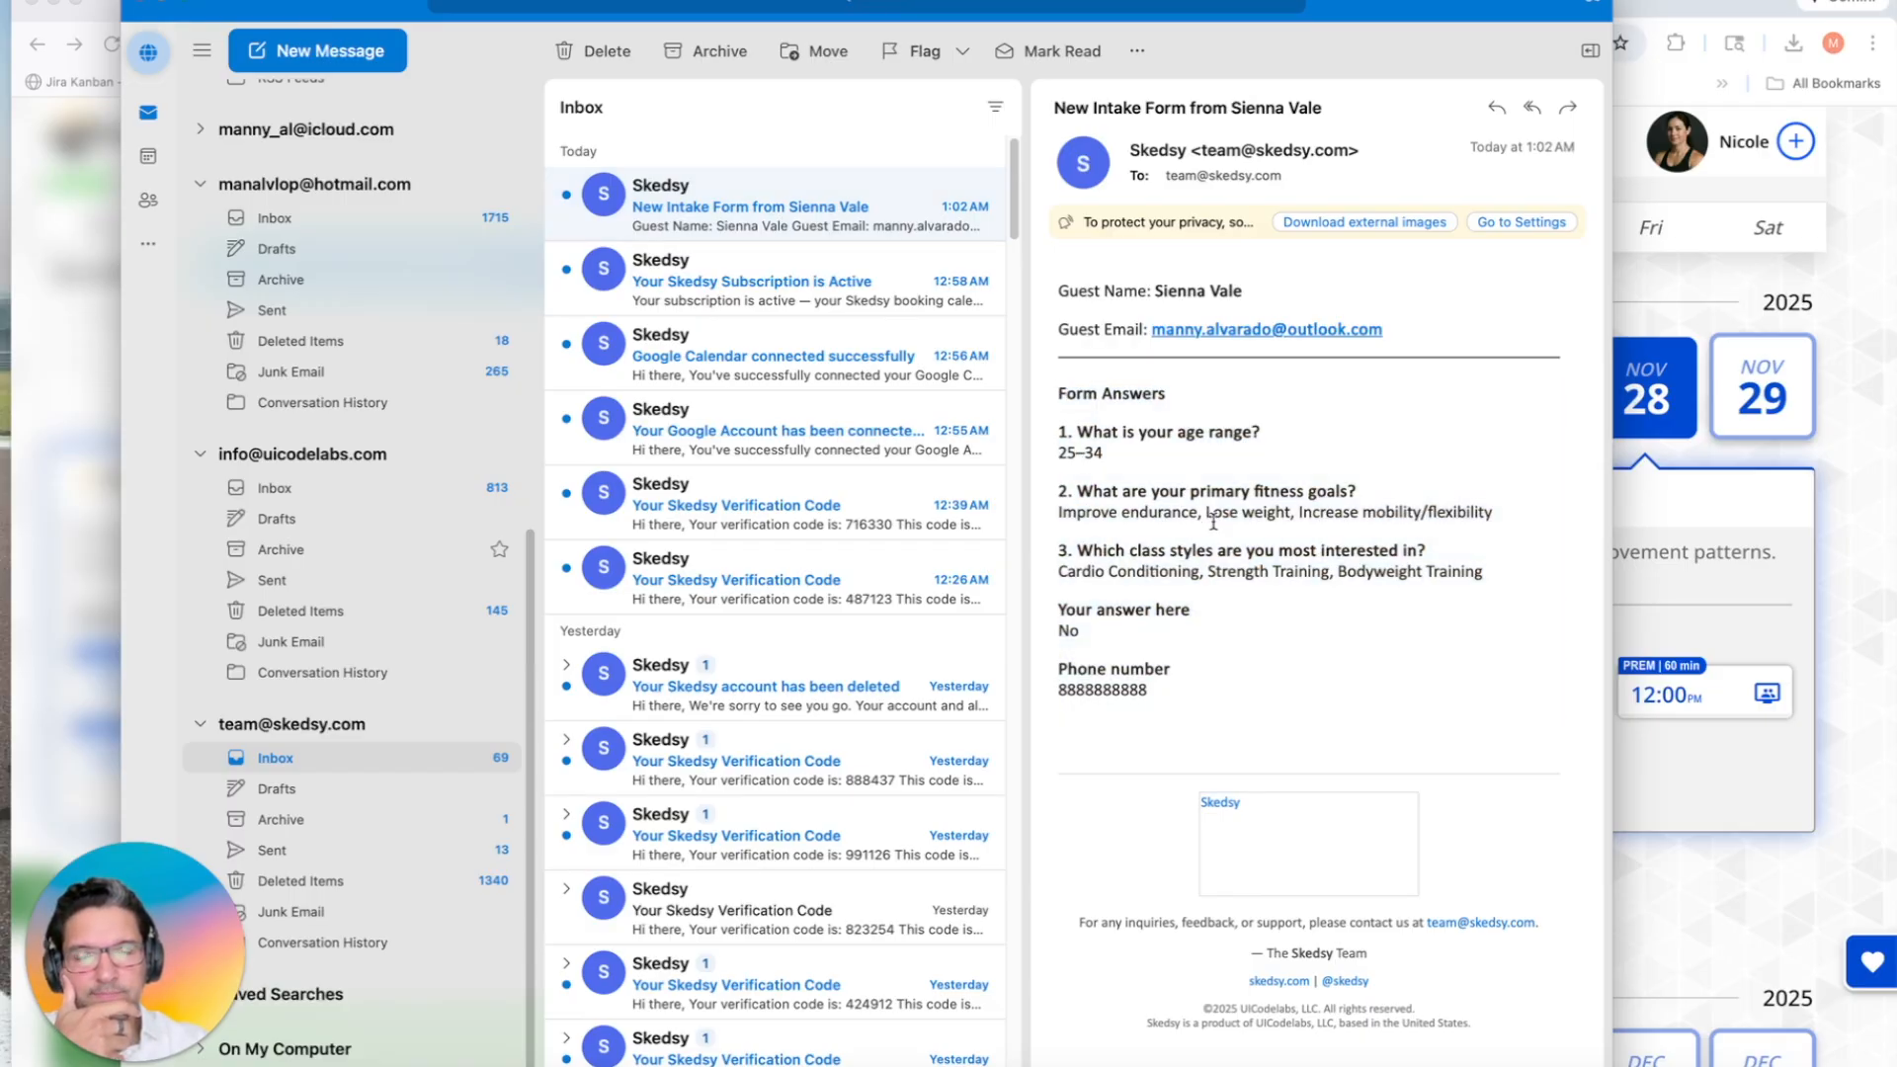
pyautogui.moveTo(1059, 290); pyautogui.dragTo(1265, 290)
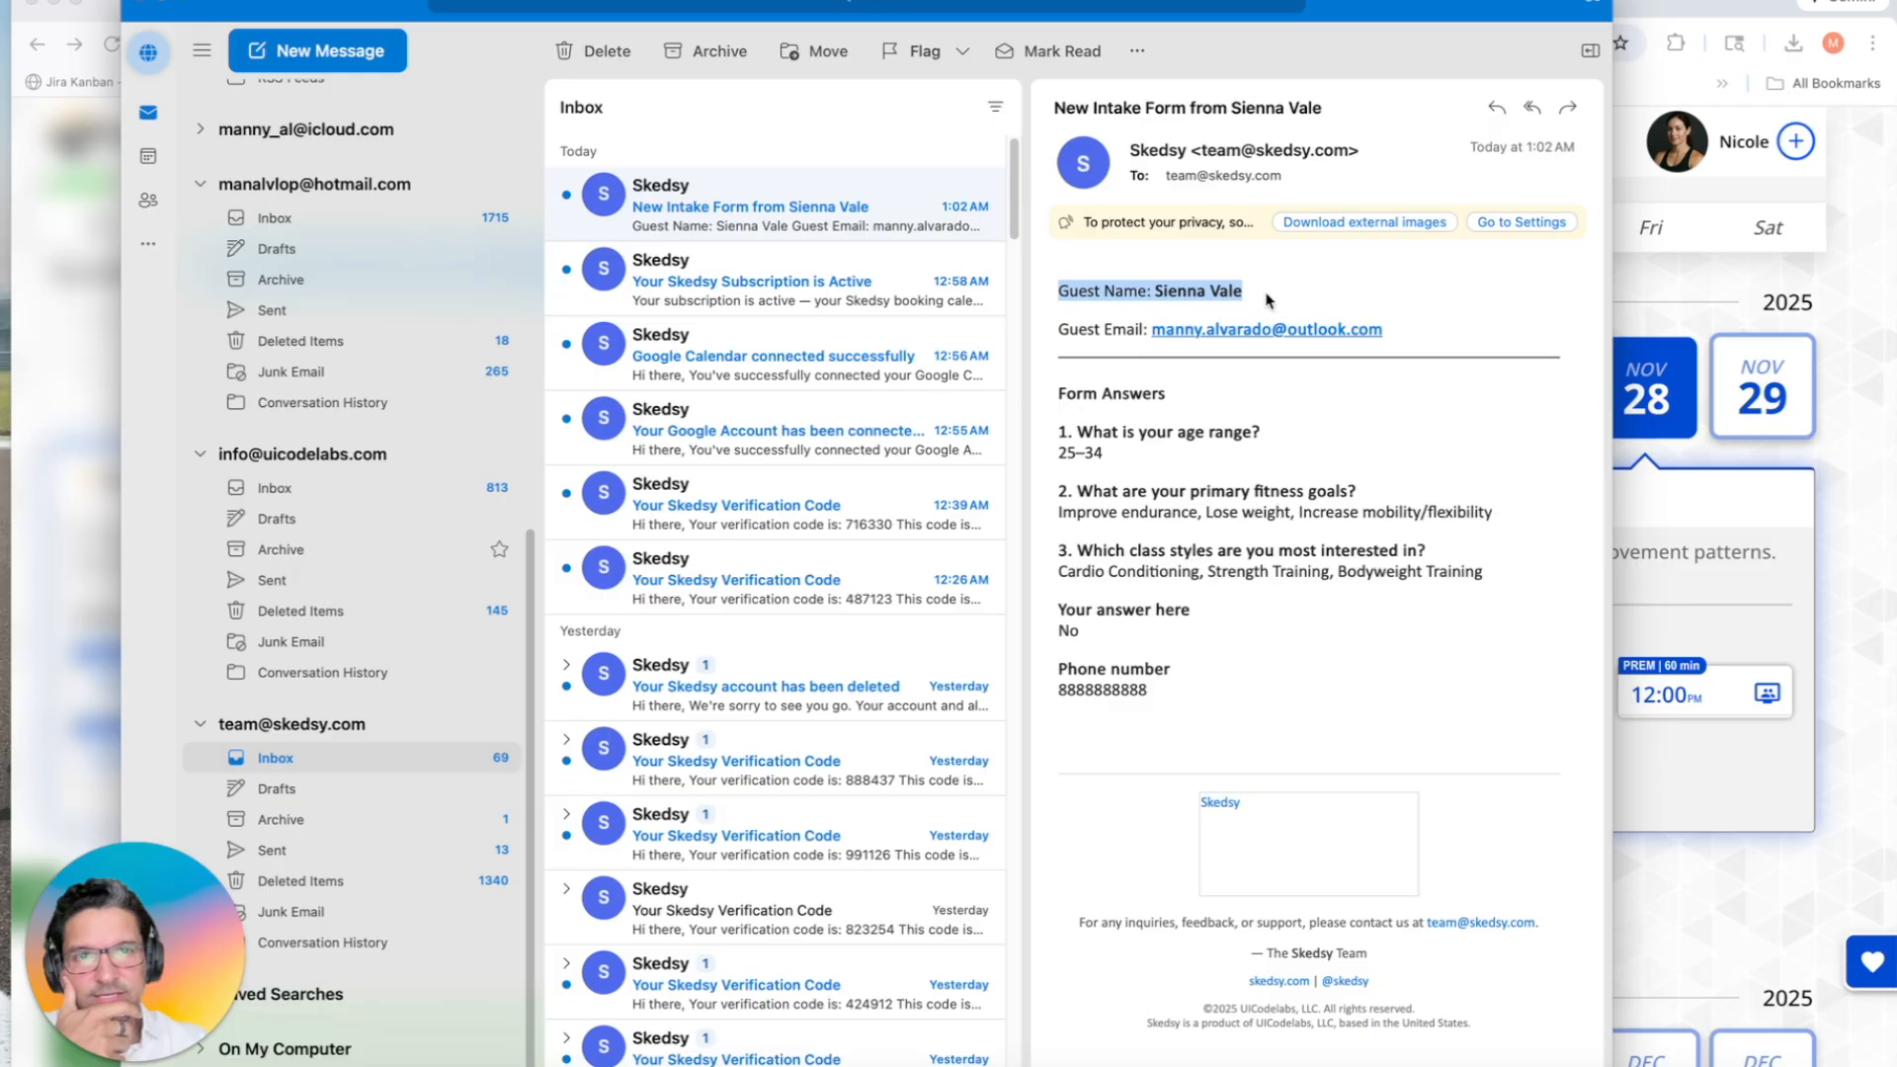
pyautogui.click(1085, 321)
pyautogui.moveTo(1065, 387); pyautogui.dragTo(1280, 694)
pyautogui.click(1259, 662)
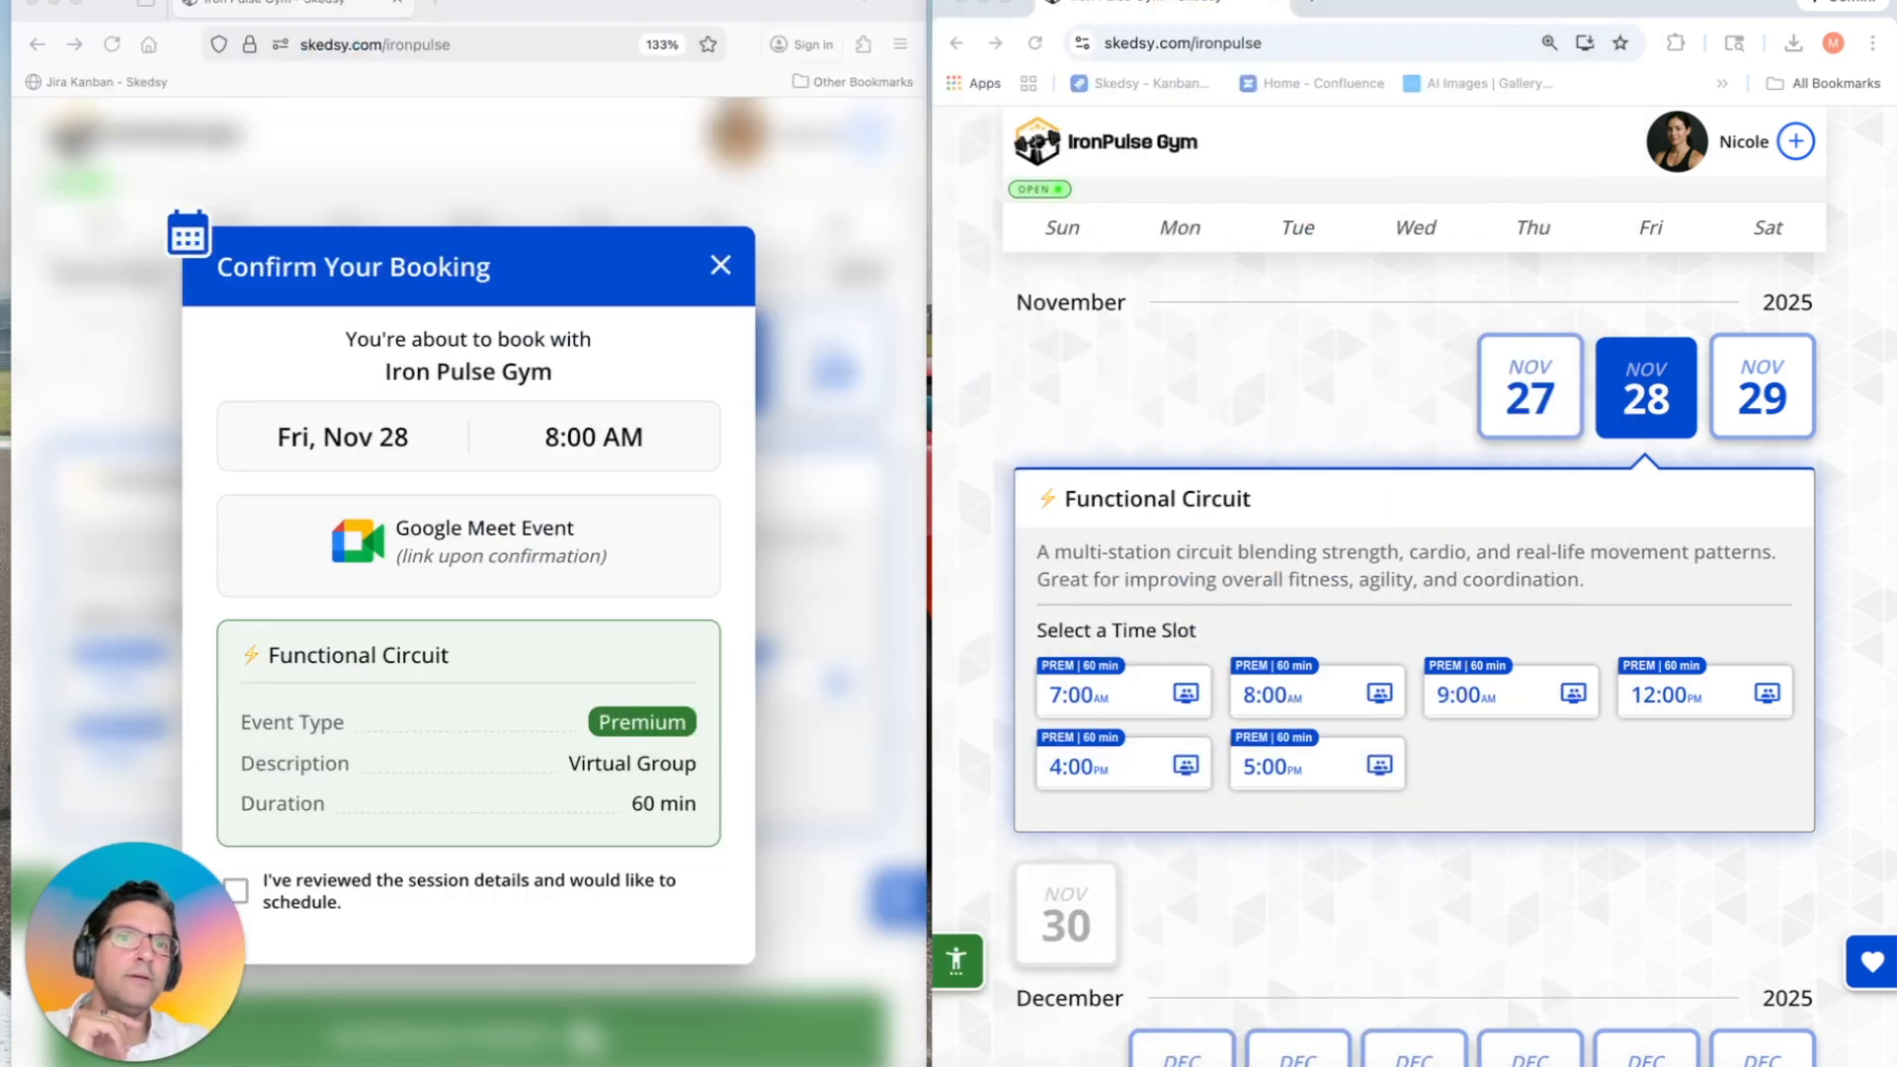
# Step: Open the Client Forms submissions list from the host's profile settings
pyautogui.click(1795, 141)
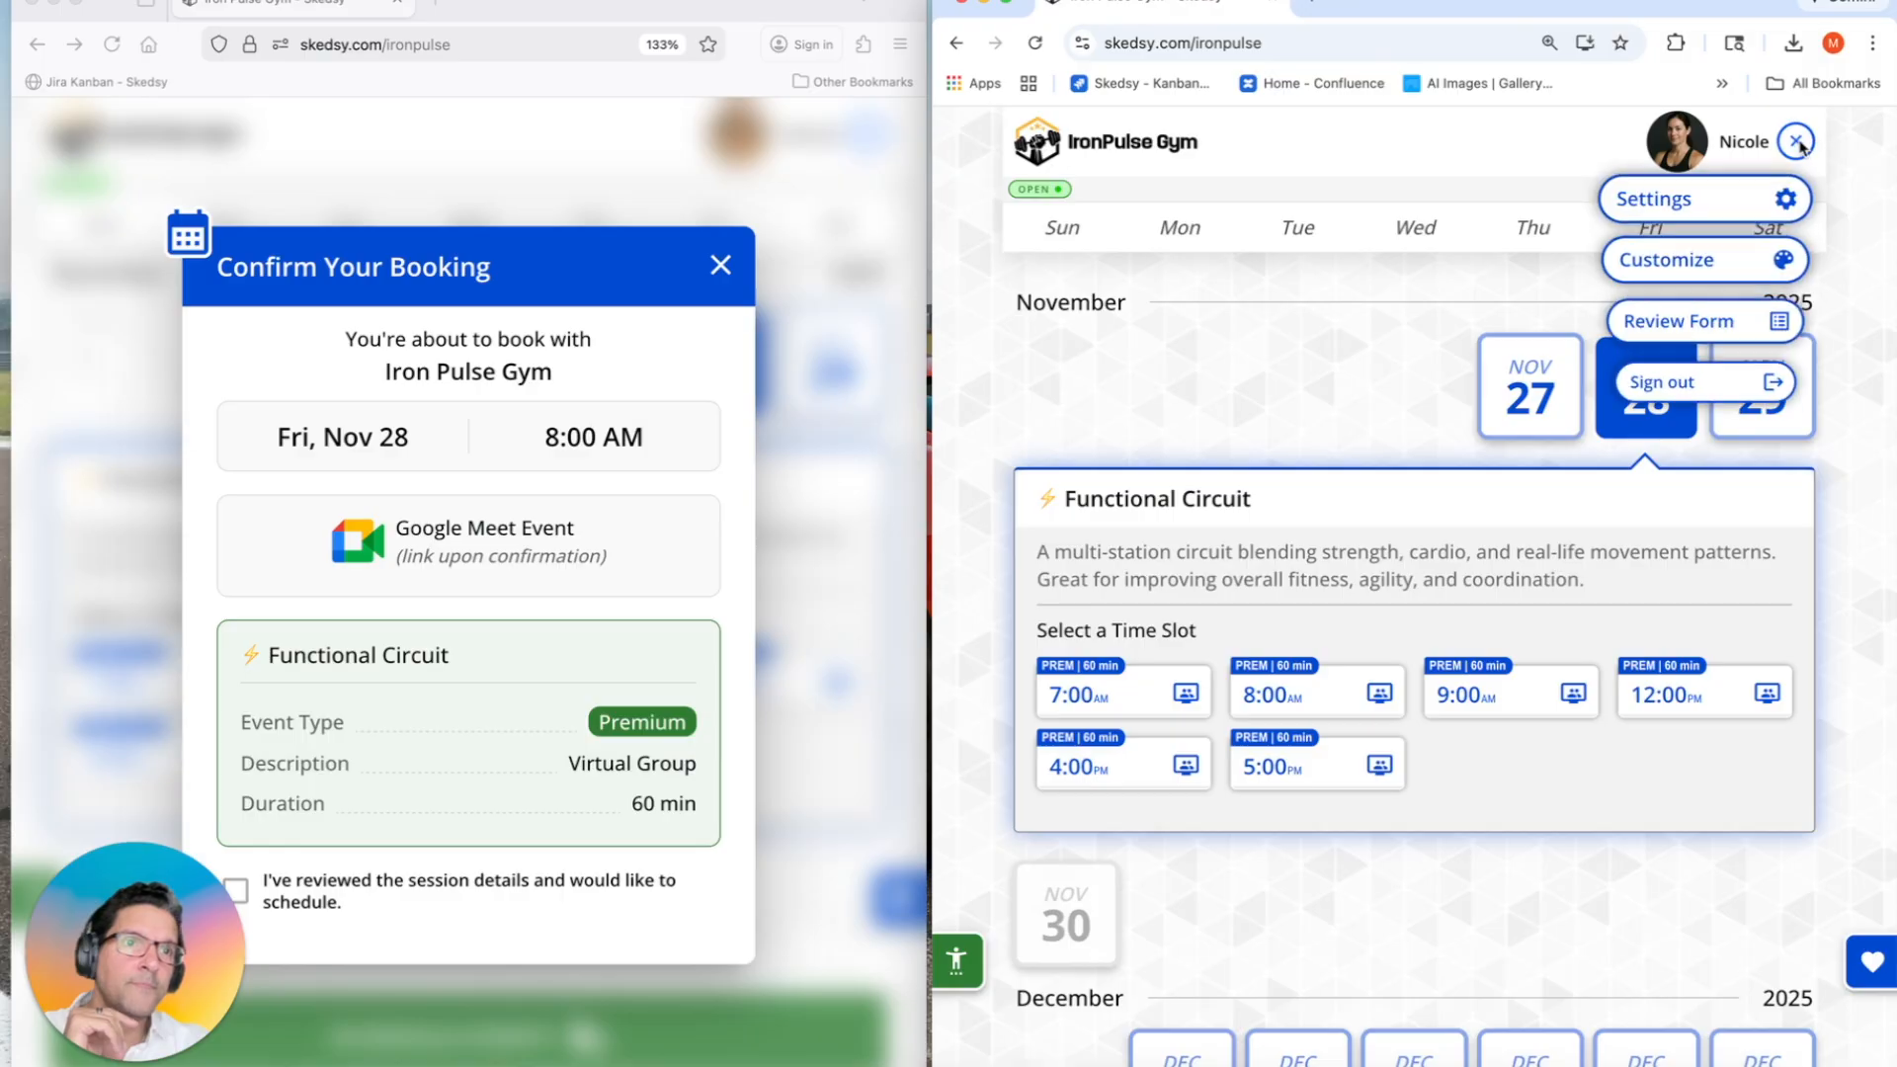
pyautogui.click(1765, 193)
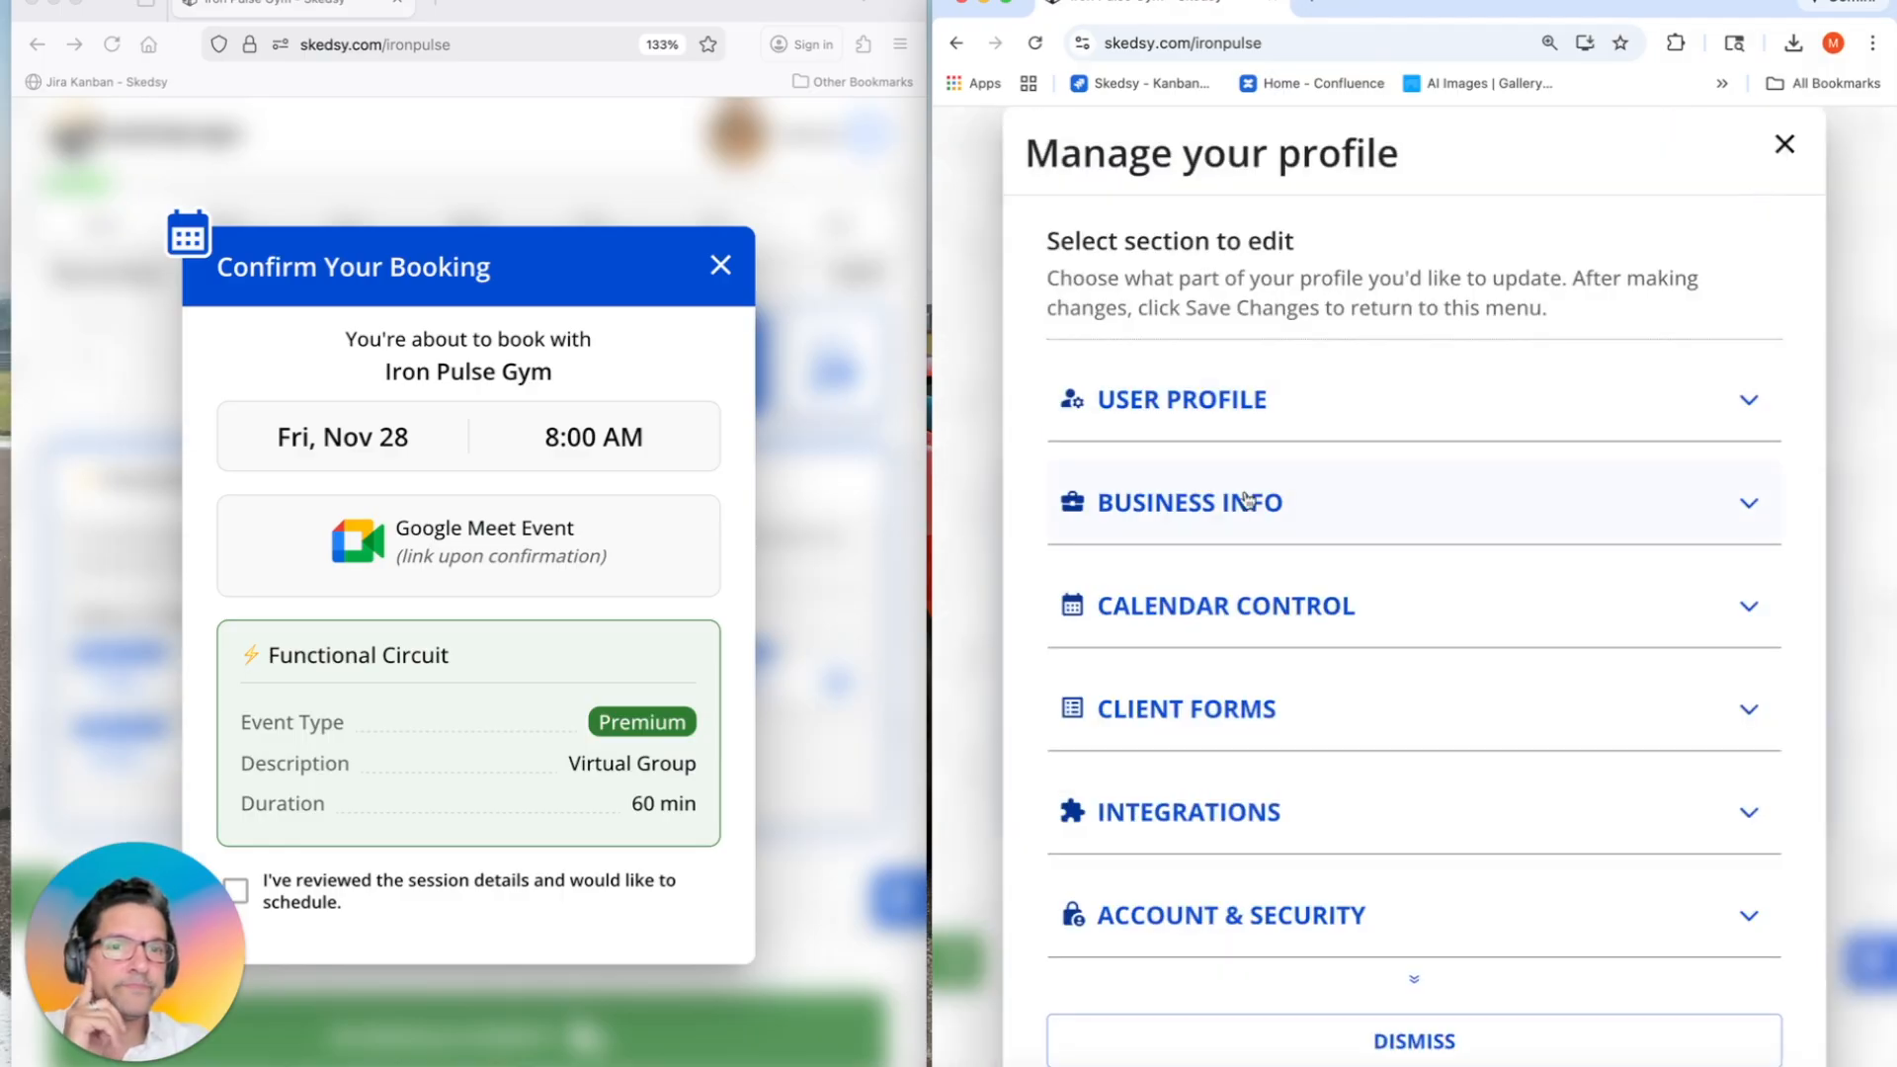
pyautogui.click(1177, 705)
pyautogui.click(1146, 903)
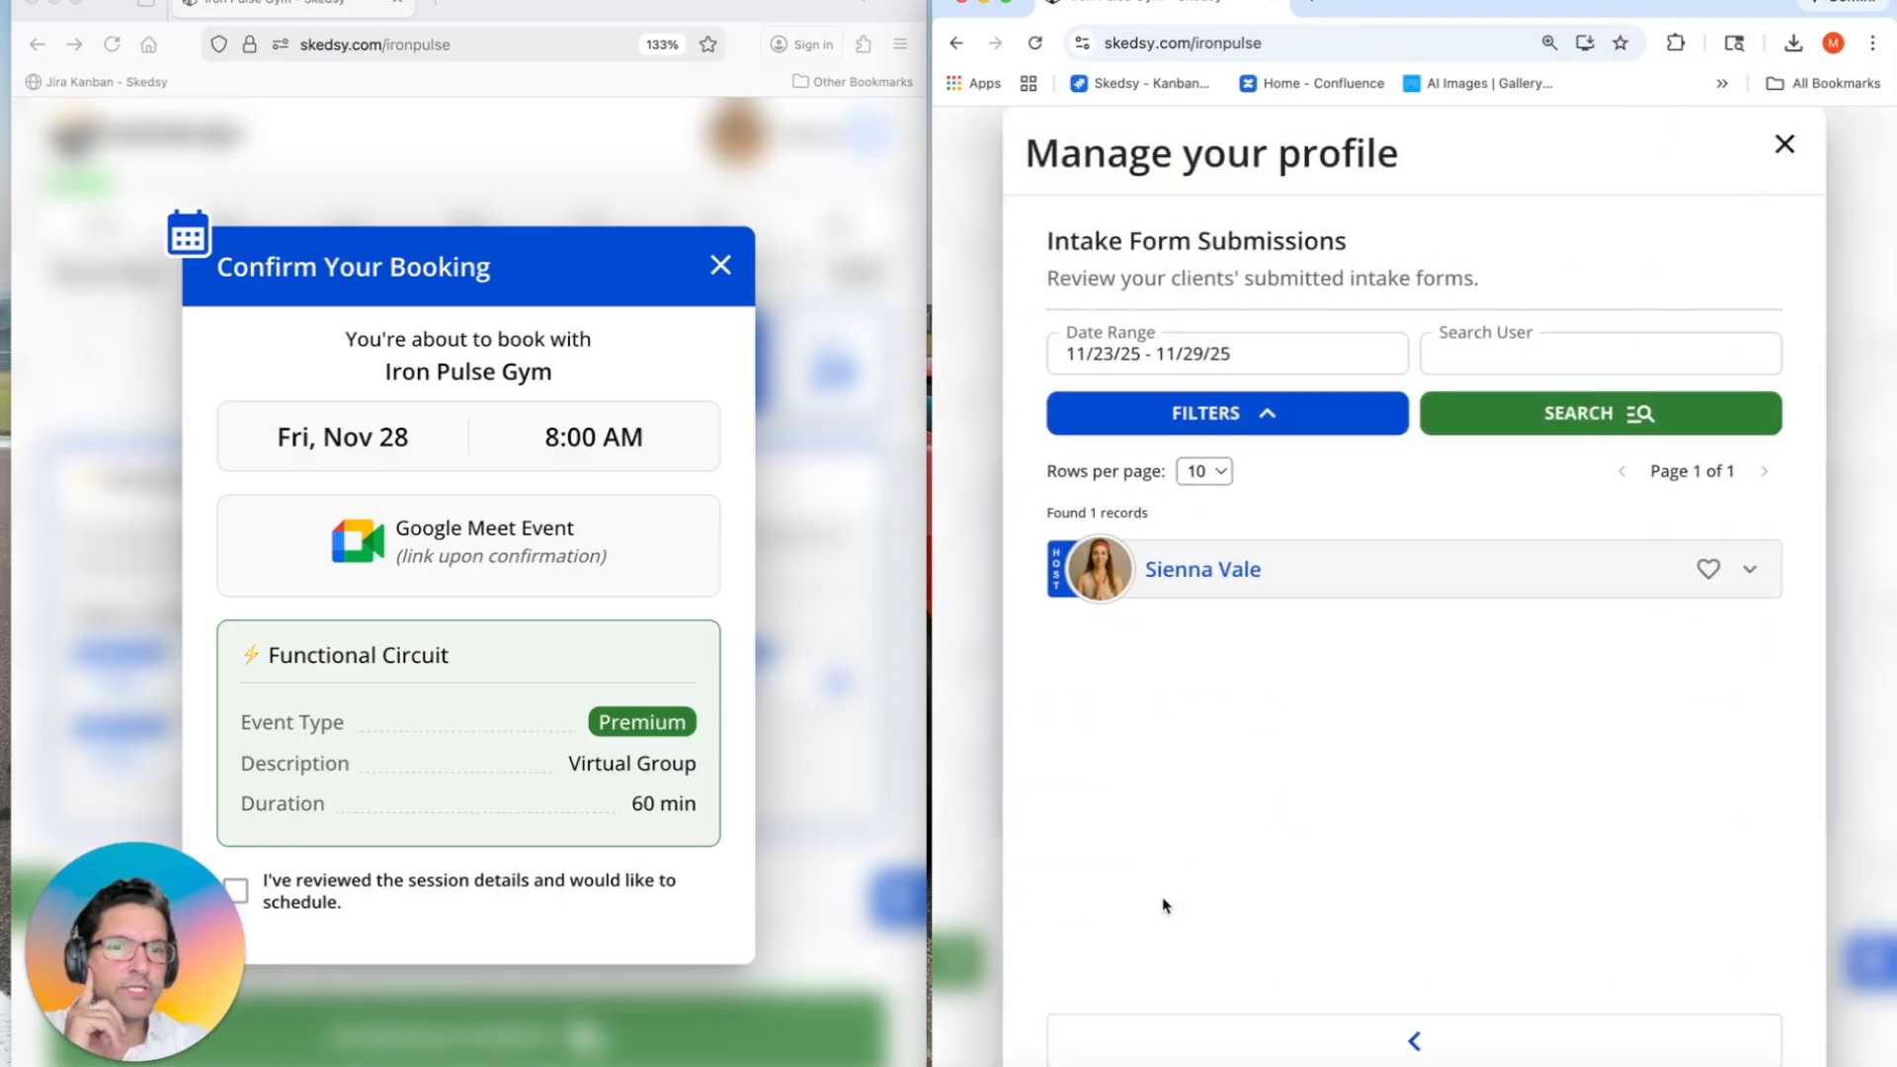
# Step: Favourite the guest's intake submission, then collapse it and close the settings panel
pyautogui.click(1216, 572)
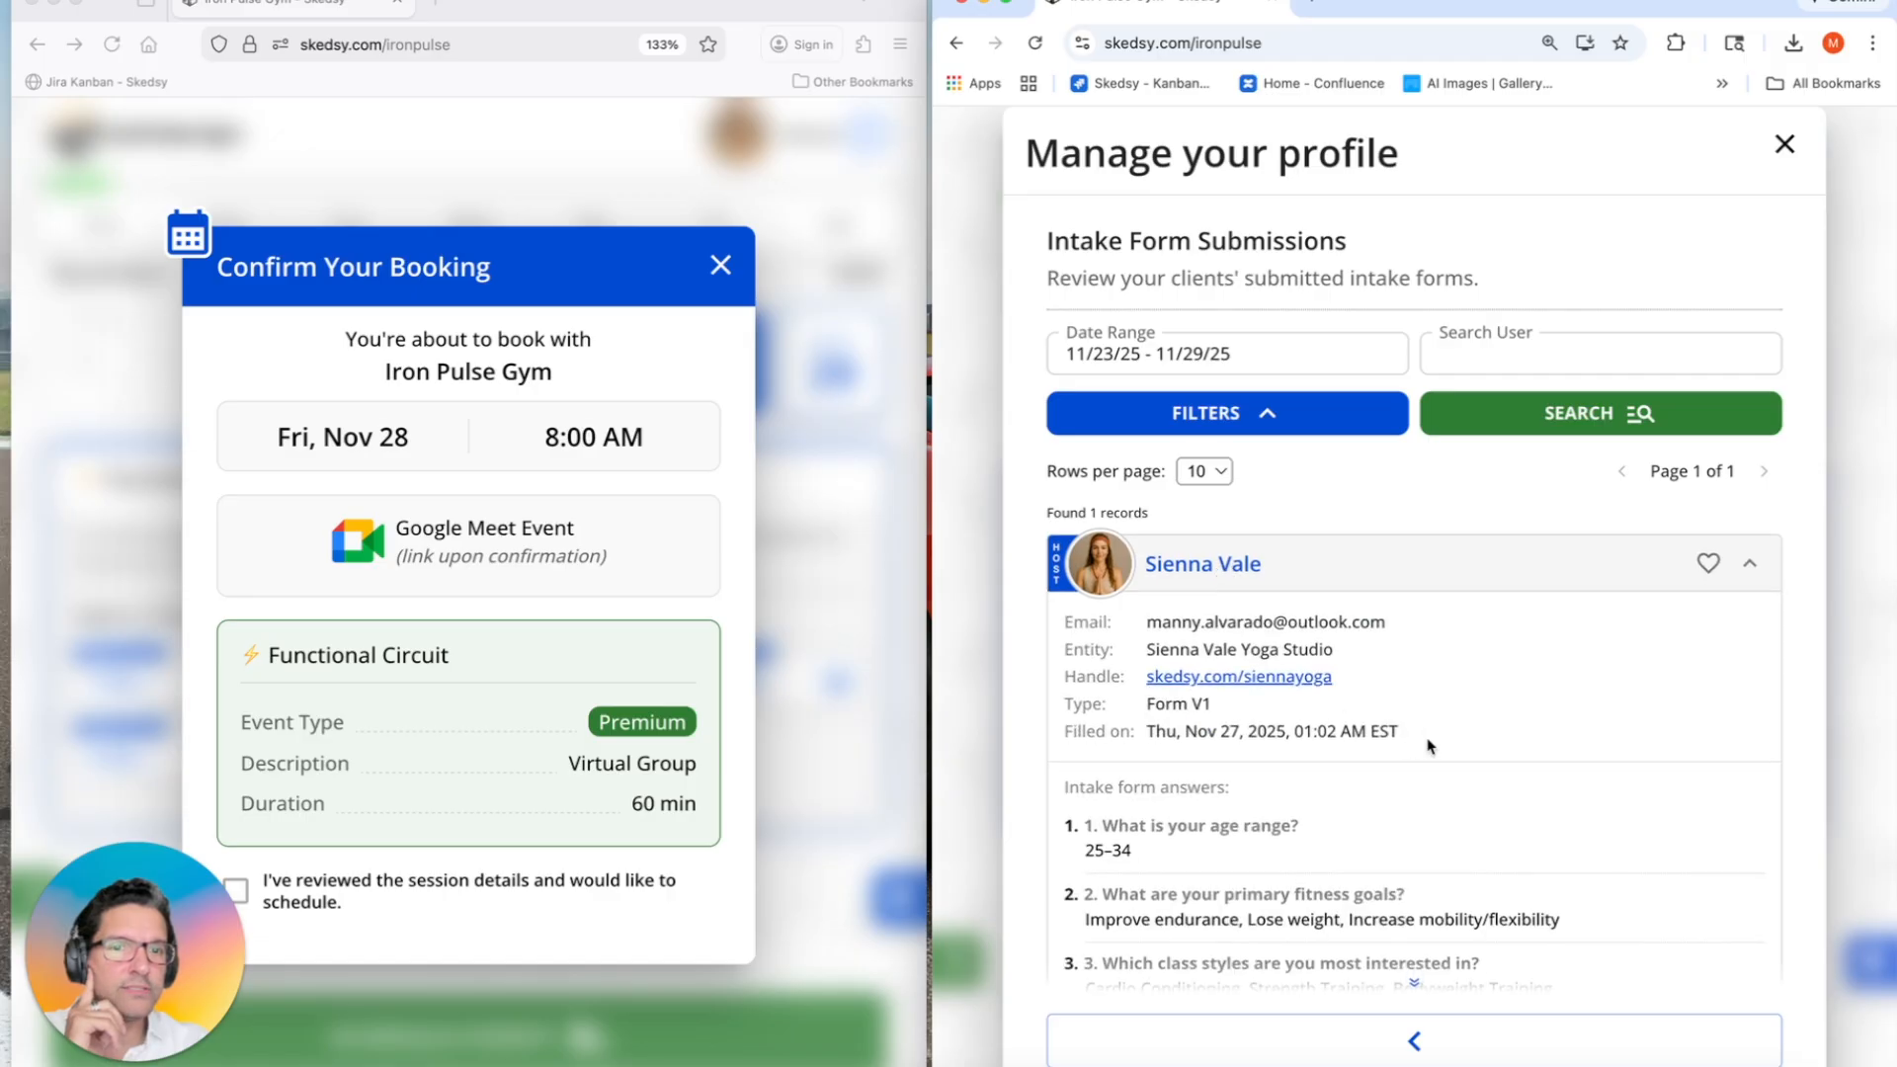
pyautogui.scroll(-3, 1430, 748)
pyautogui.scroll(3, 1430, 747)
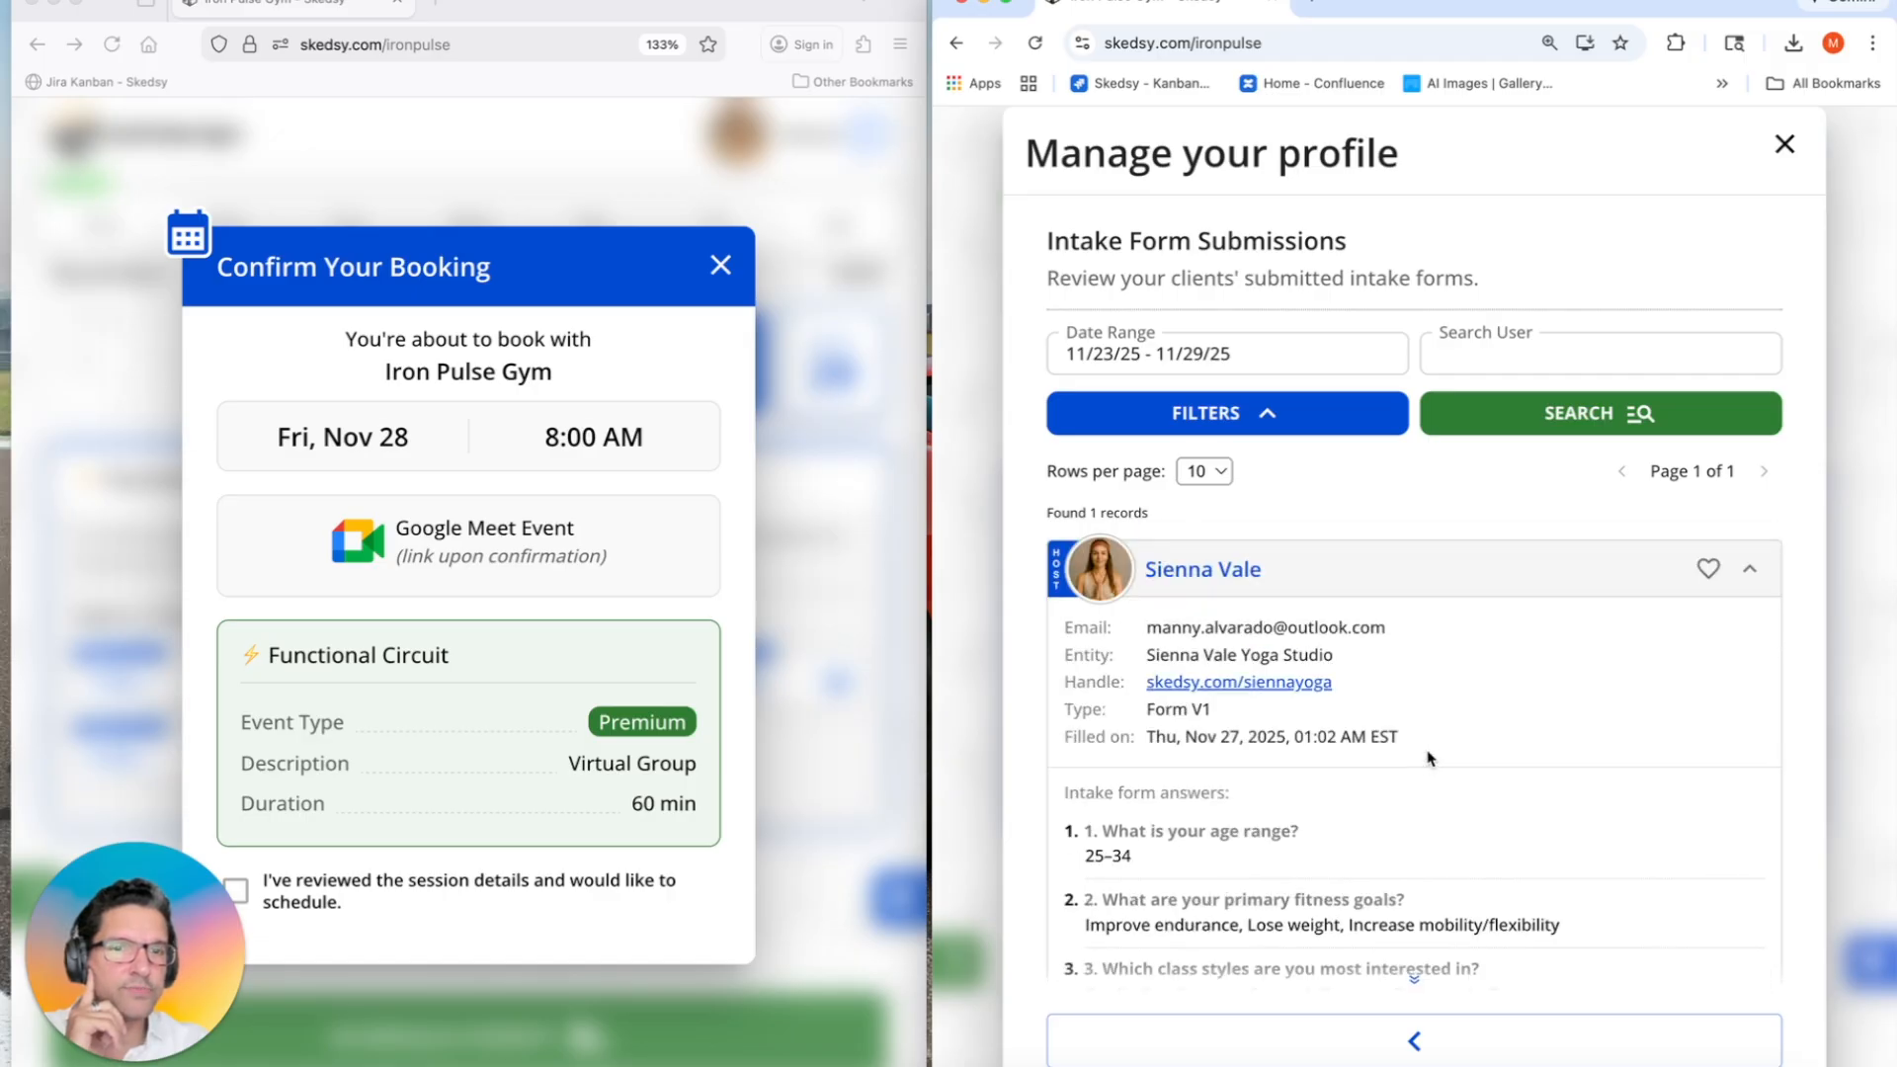
pyautogui.click(1708, 568)
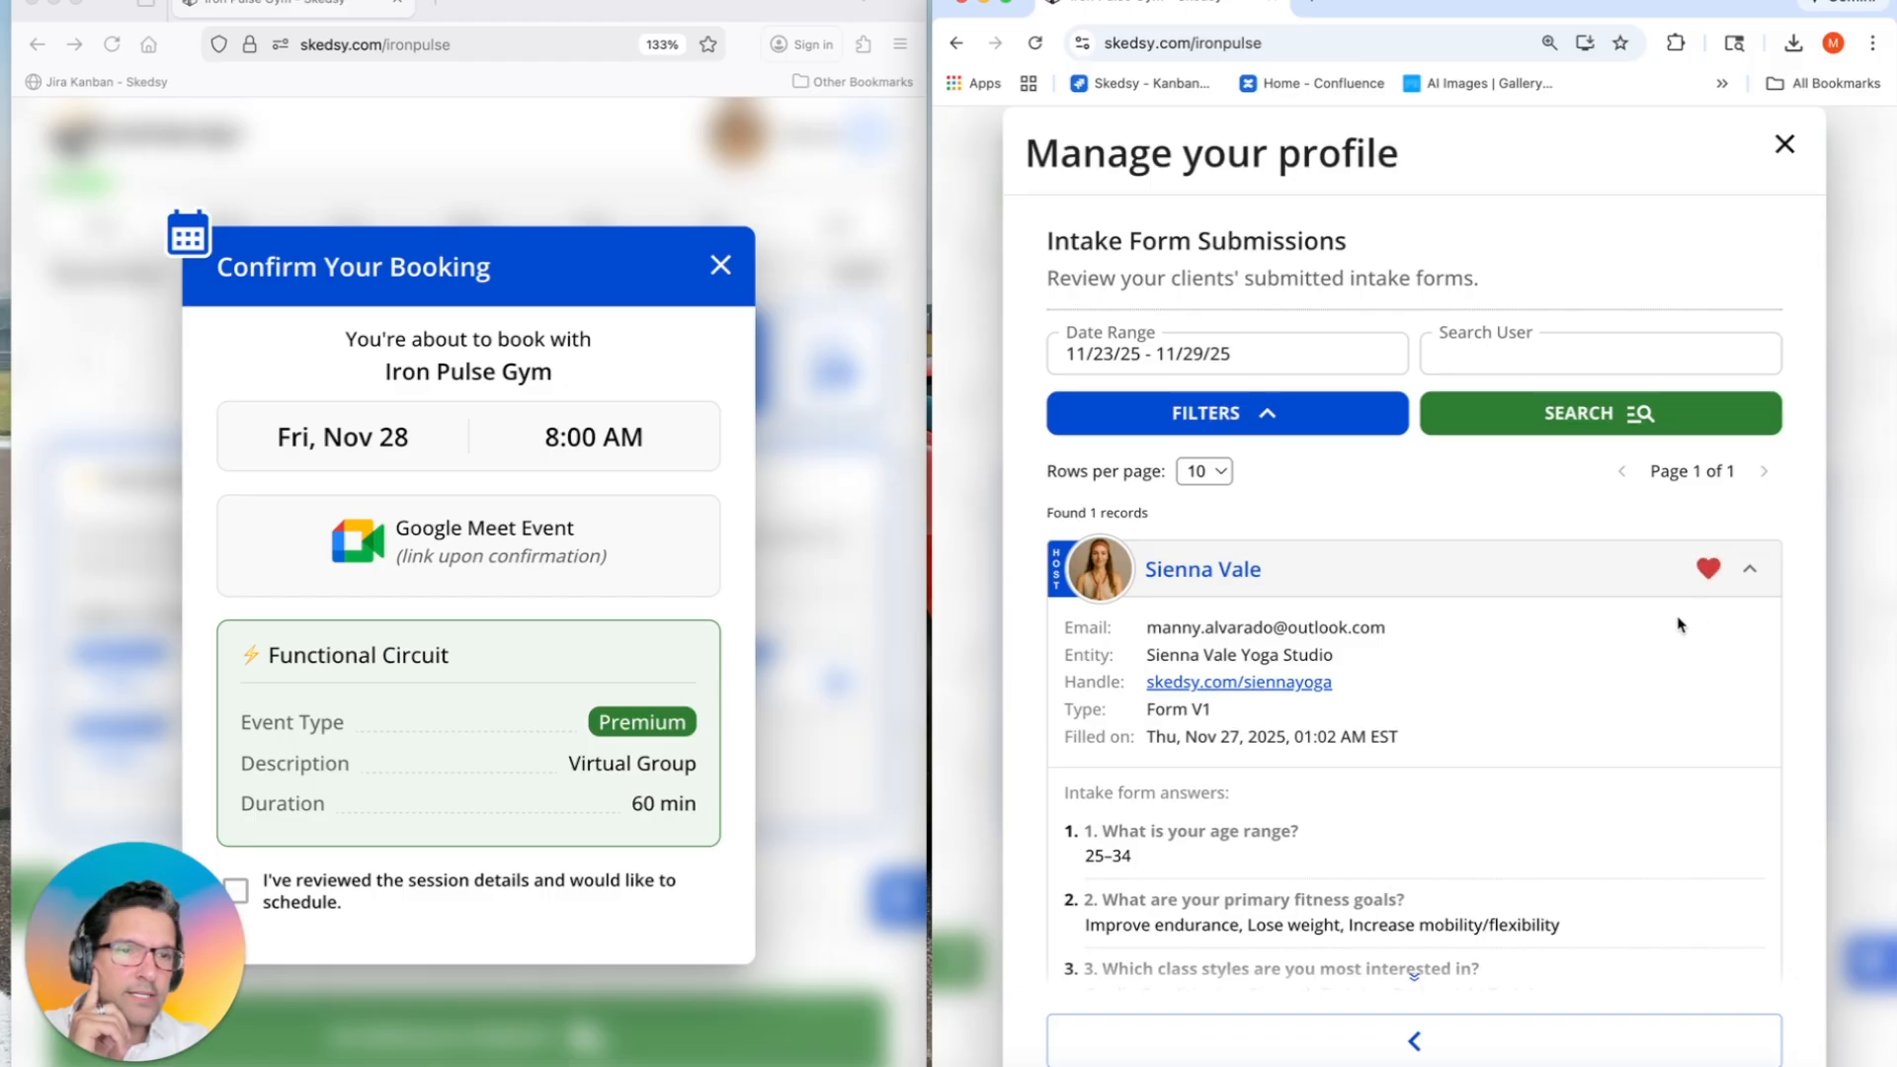
pyautogui.scroll(-3, 1547, 679)
pyautogui.scroll(-1, 1541, 712)
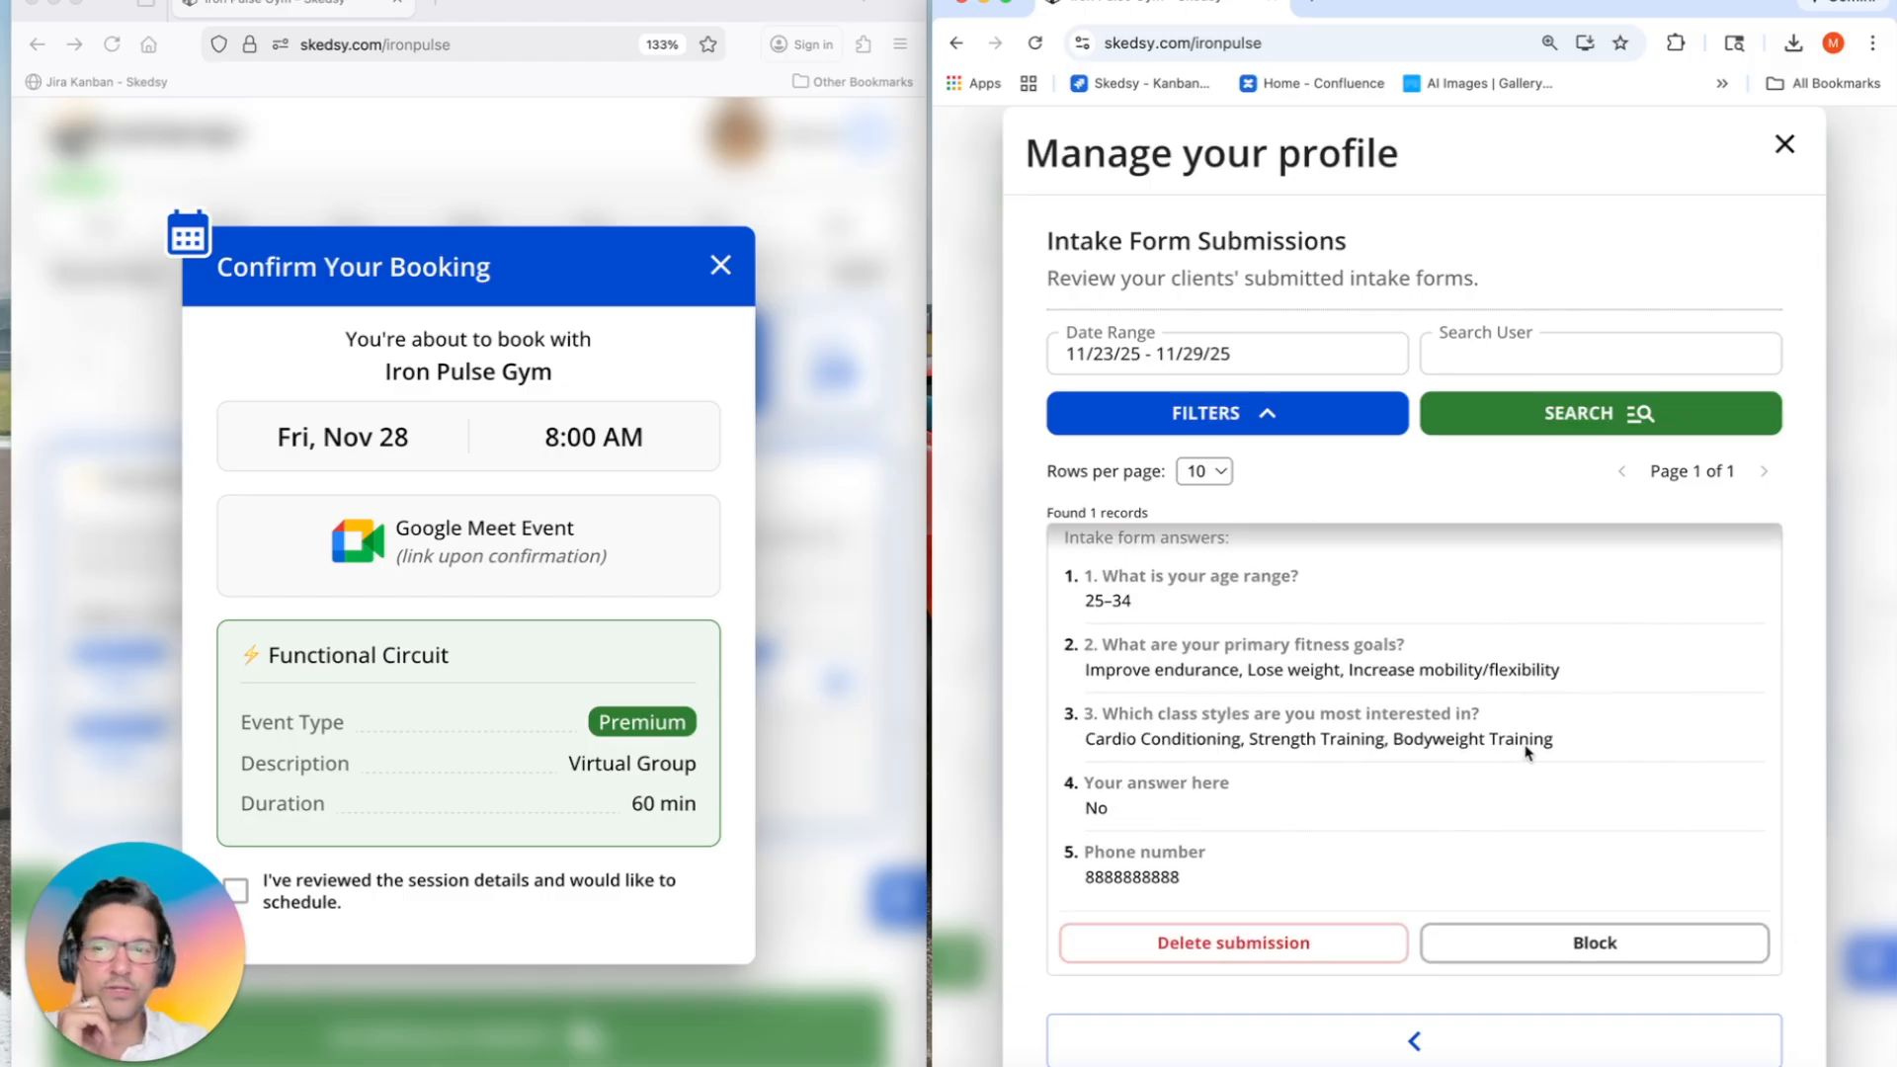
pyautogui.scroll(3, 1529, 751)
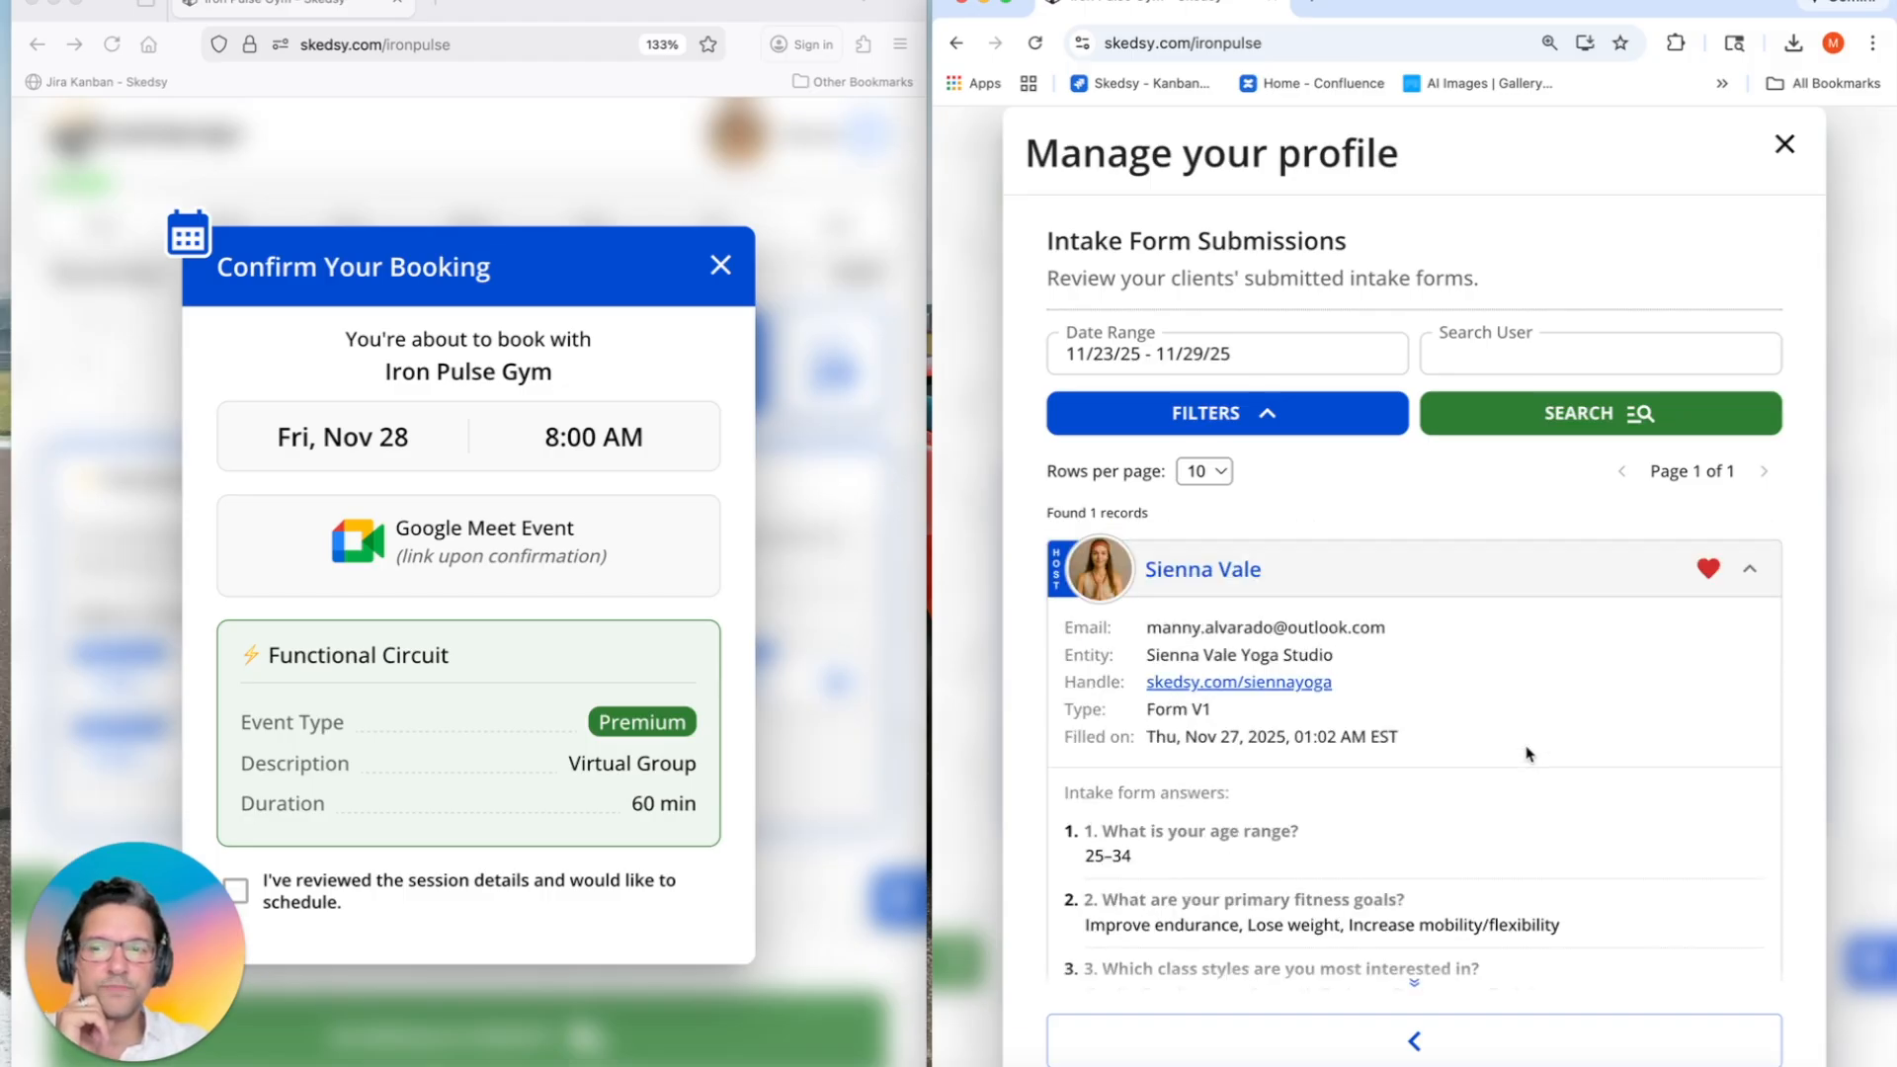
pyautogui.click(1248, 581)
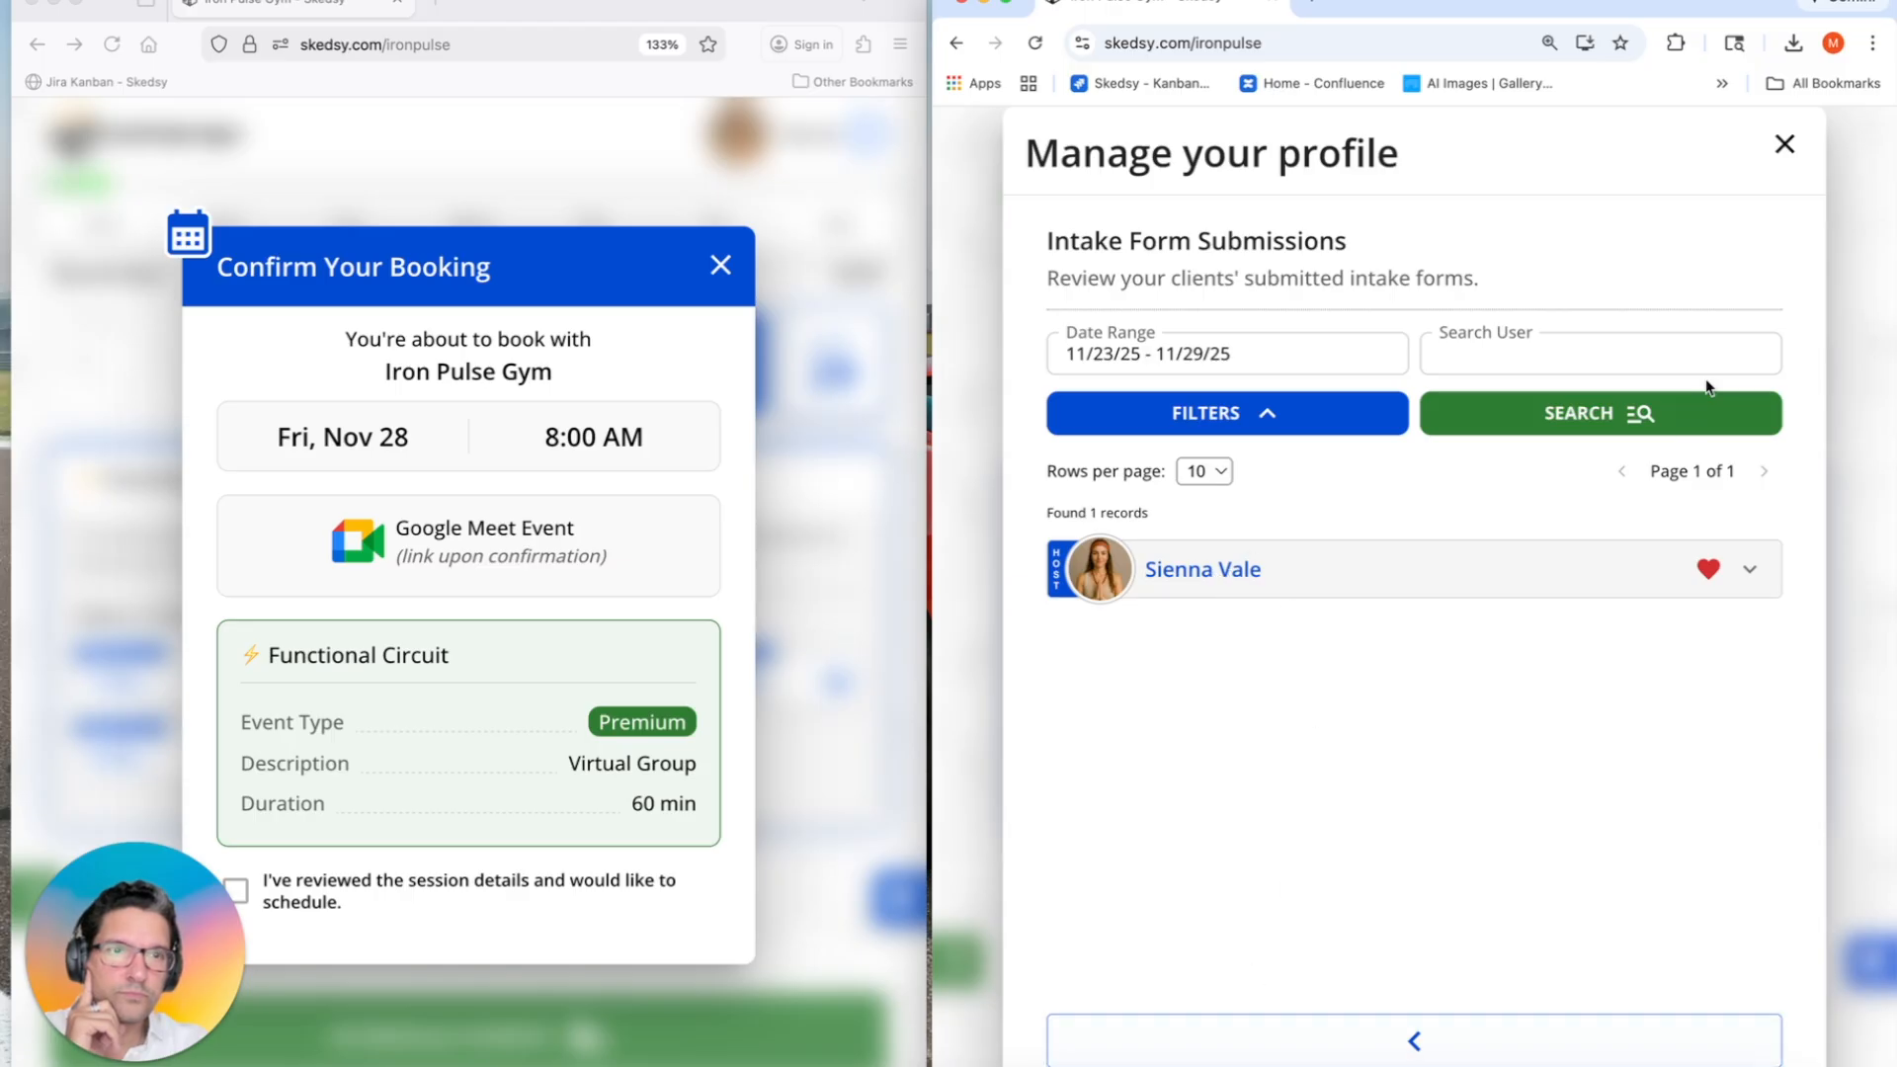
pyautogui.click(1784, 147)
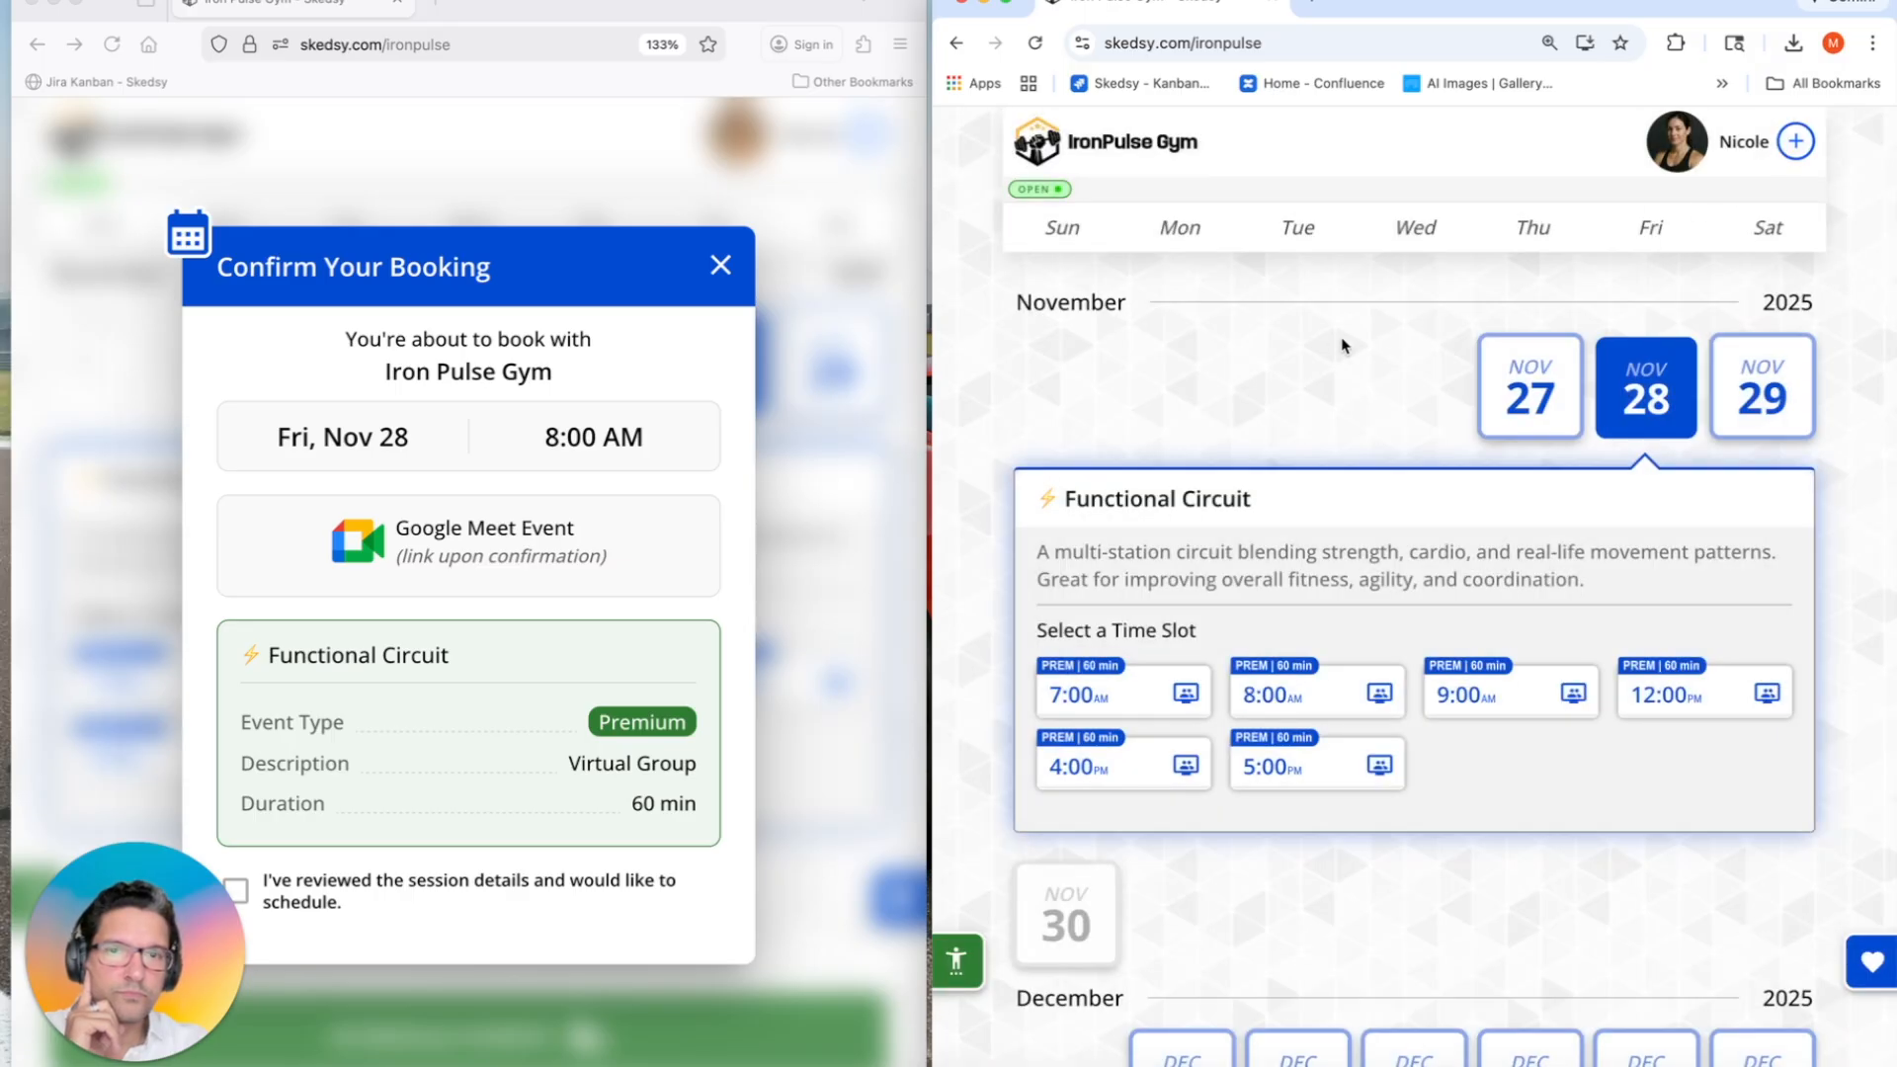
# Step: Tick the review box, slide to schedule the 8:00 AM session, and open its 'You're all set!' confirmation
pyautogui.click(405, 674)
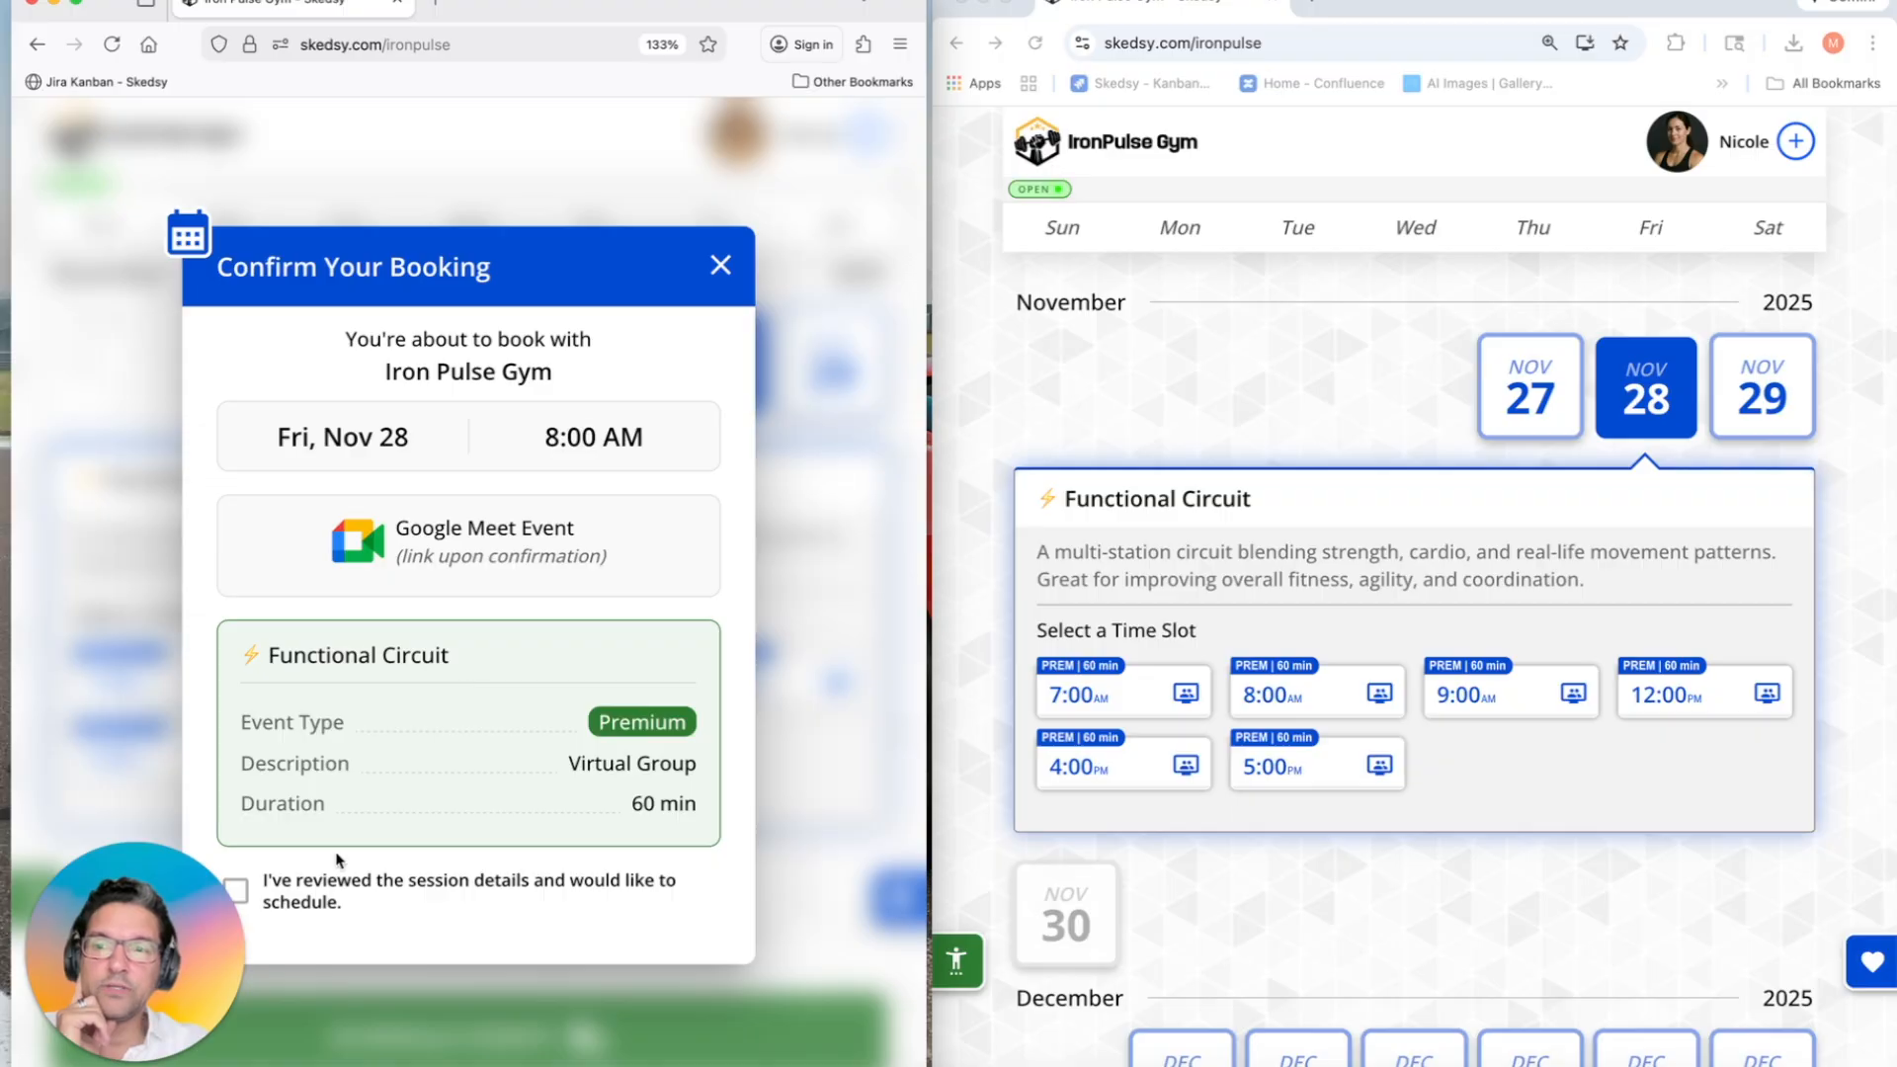
pyautogui.moveTo(114, 956); pyautogui.dragTo(114, 946)
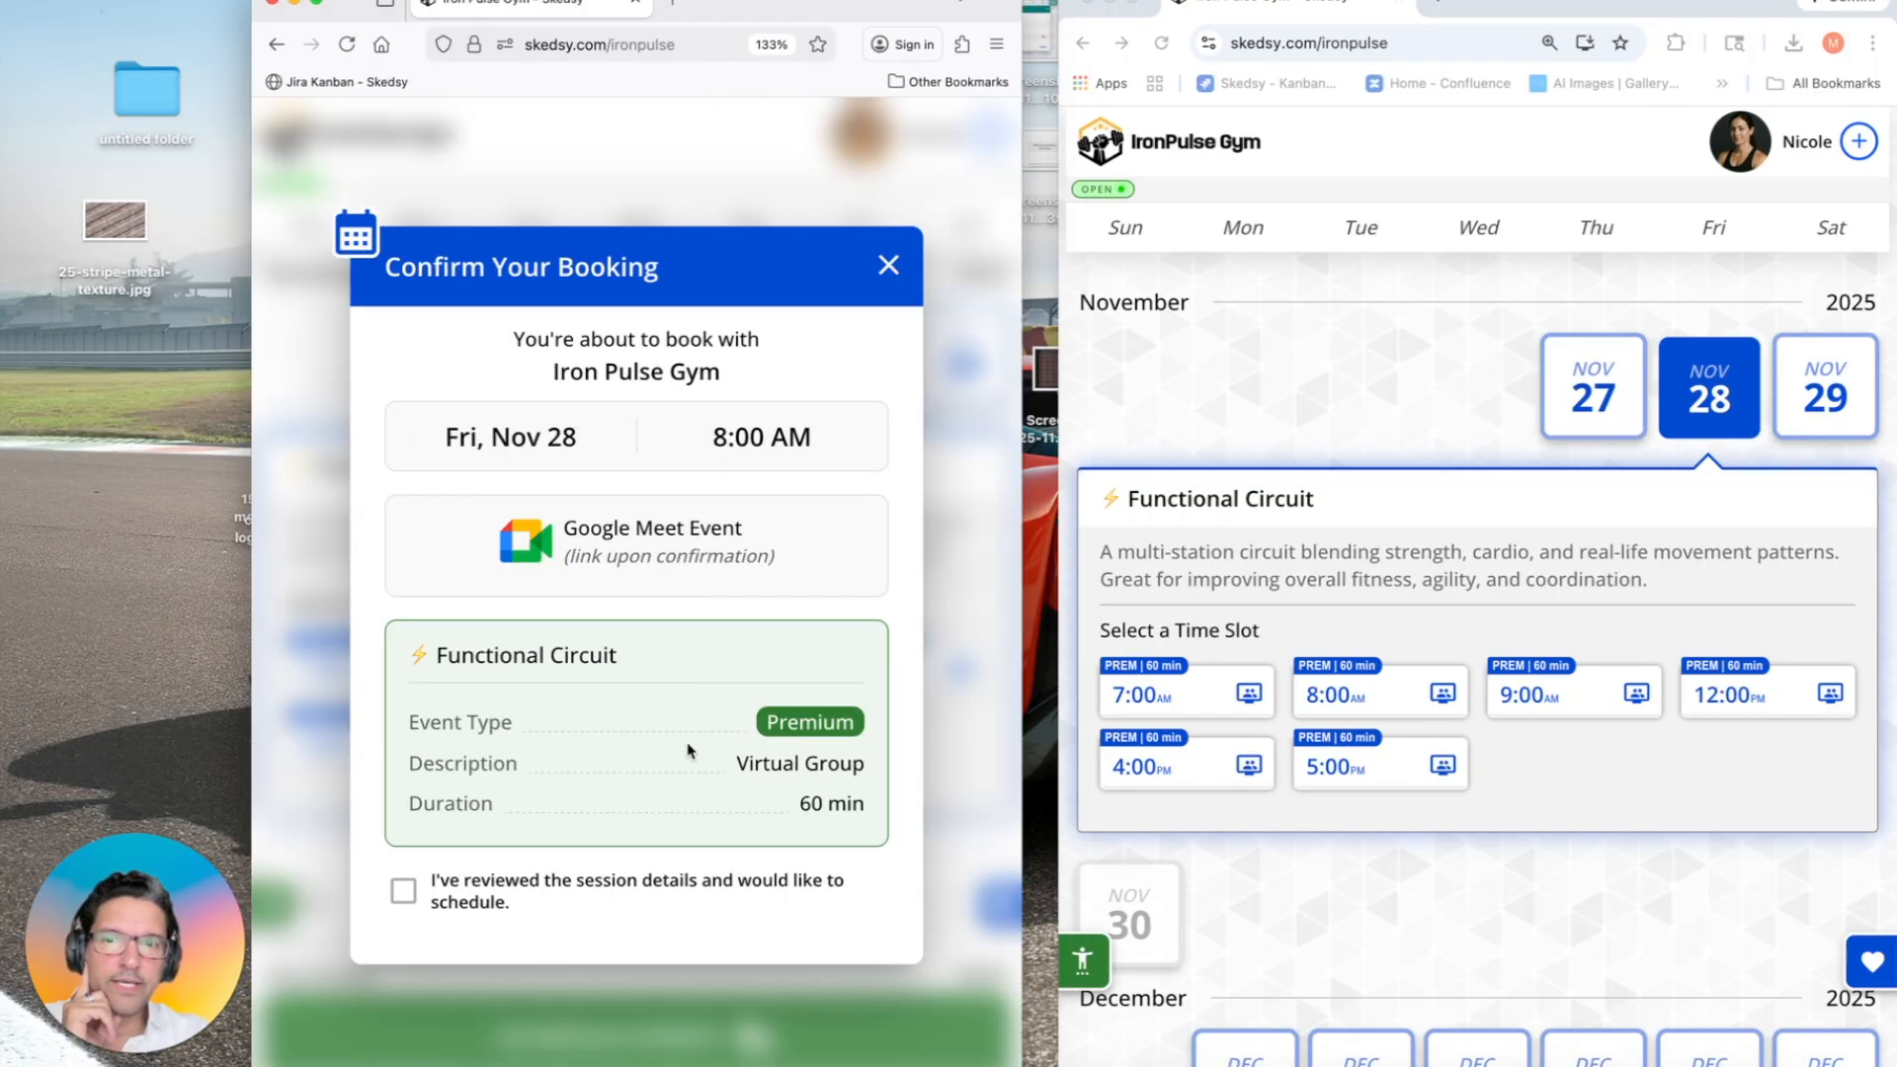
pyautogui.click(405, 897)
pyautogui.moveTo(457, 925); pyautogui.dragTo(855, 931)
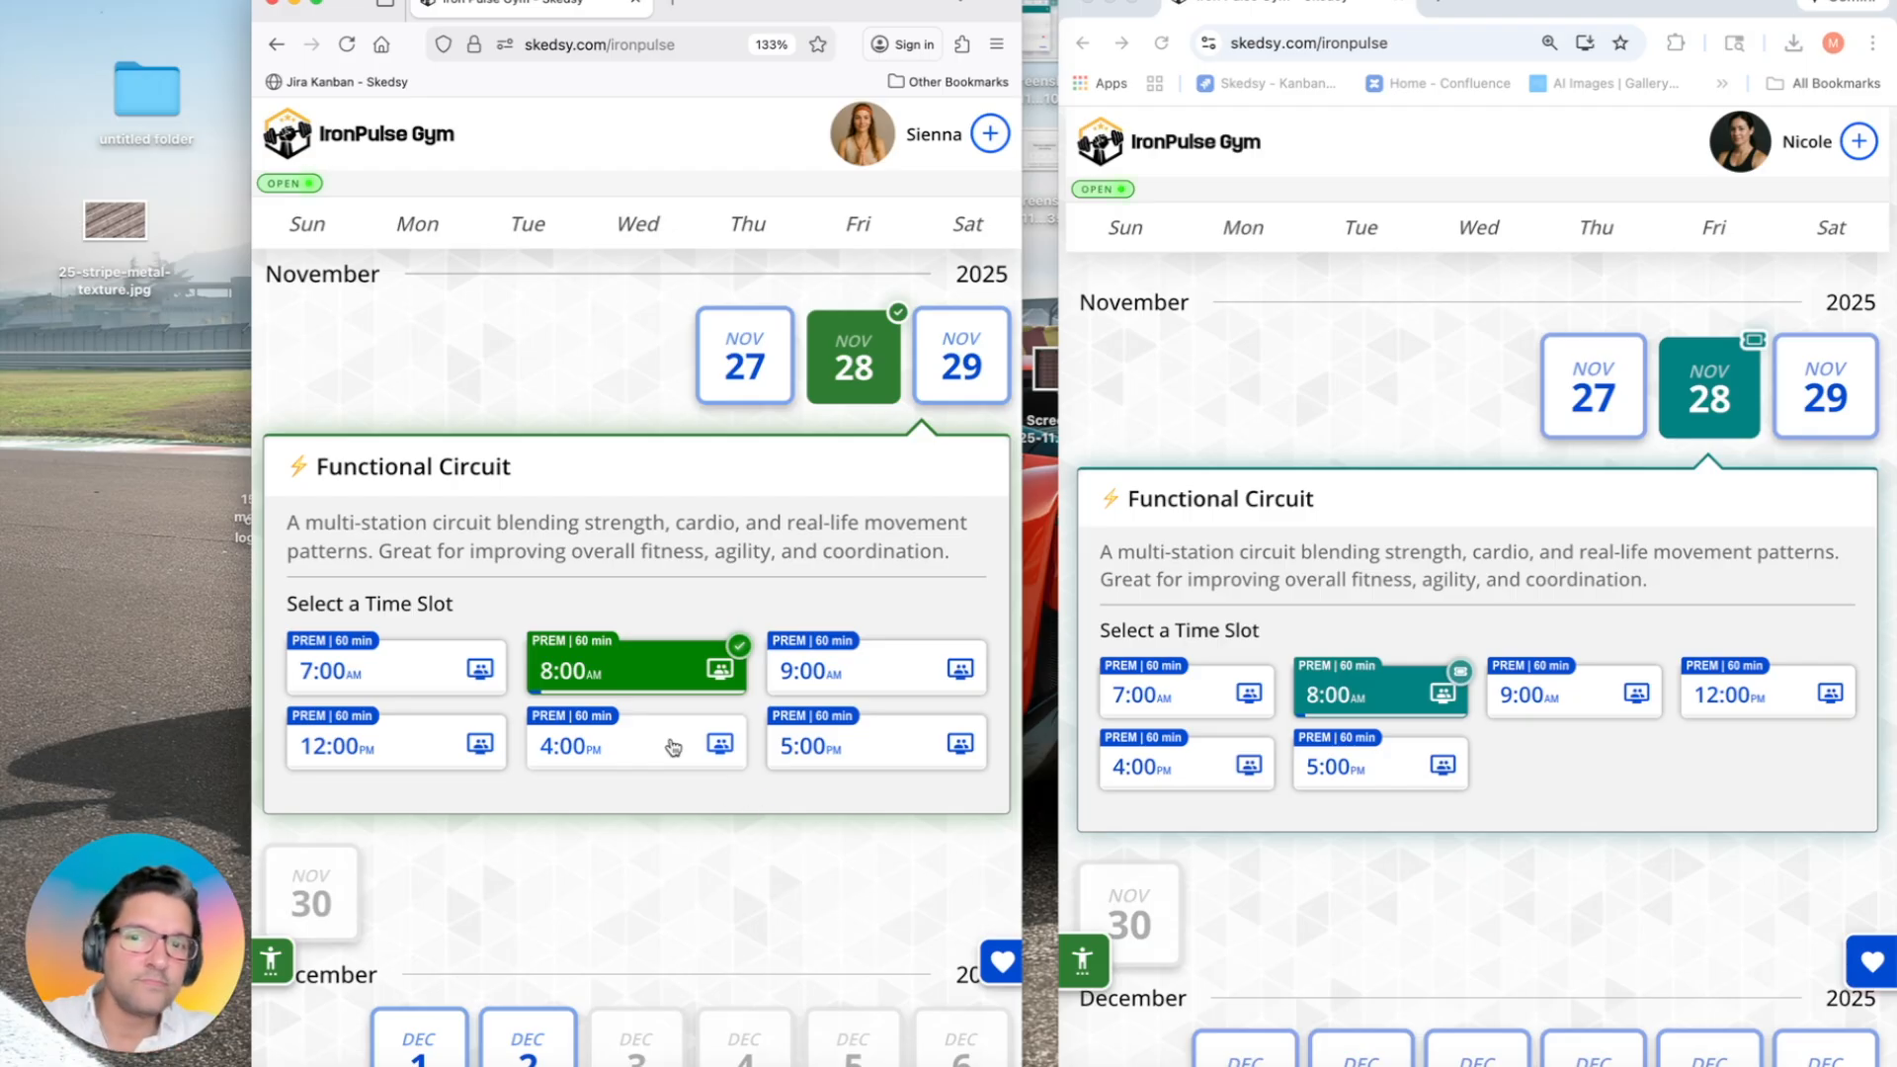
pyautogui.click(639, 680)
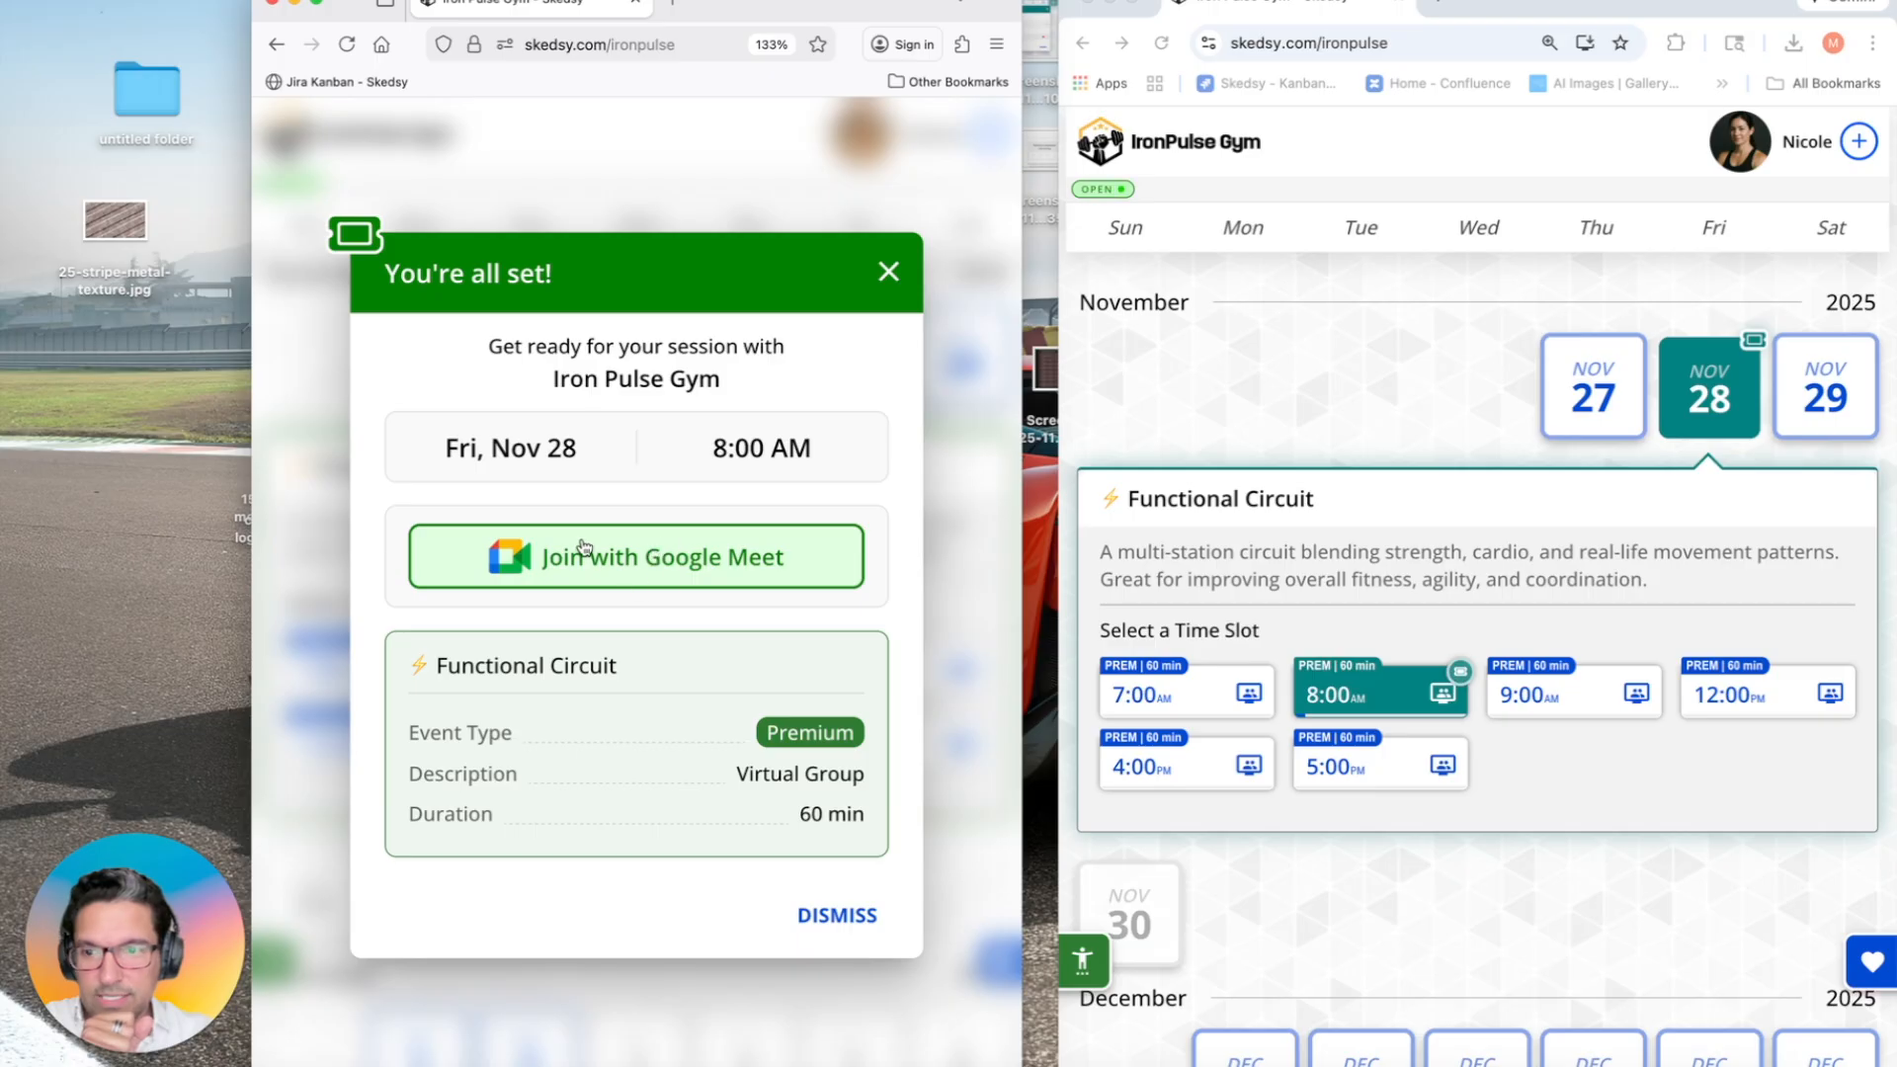
pyautogui.click(1741, 146)
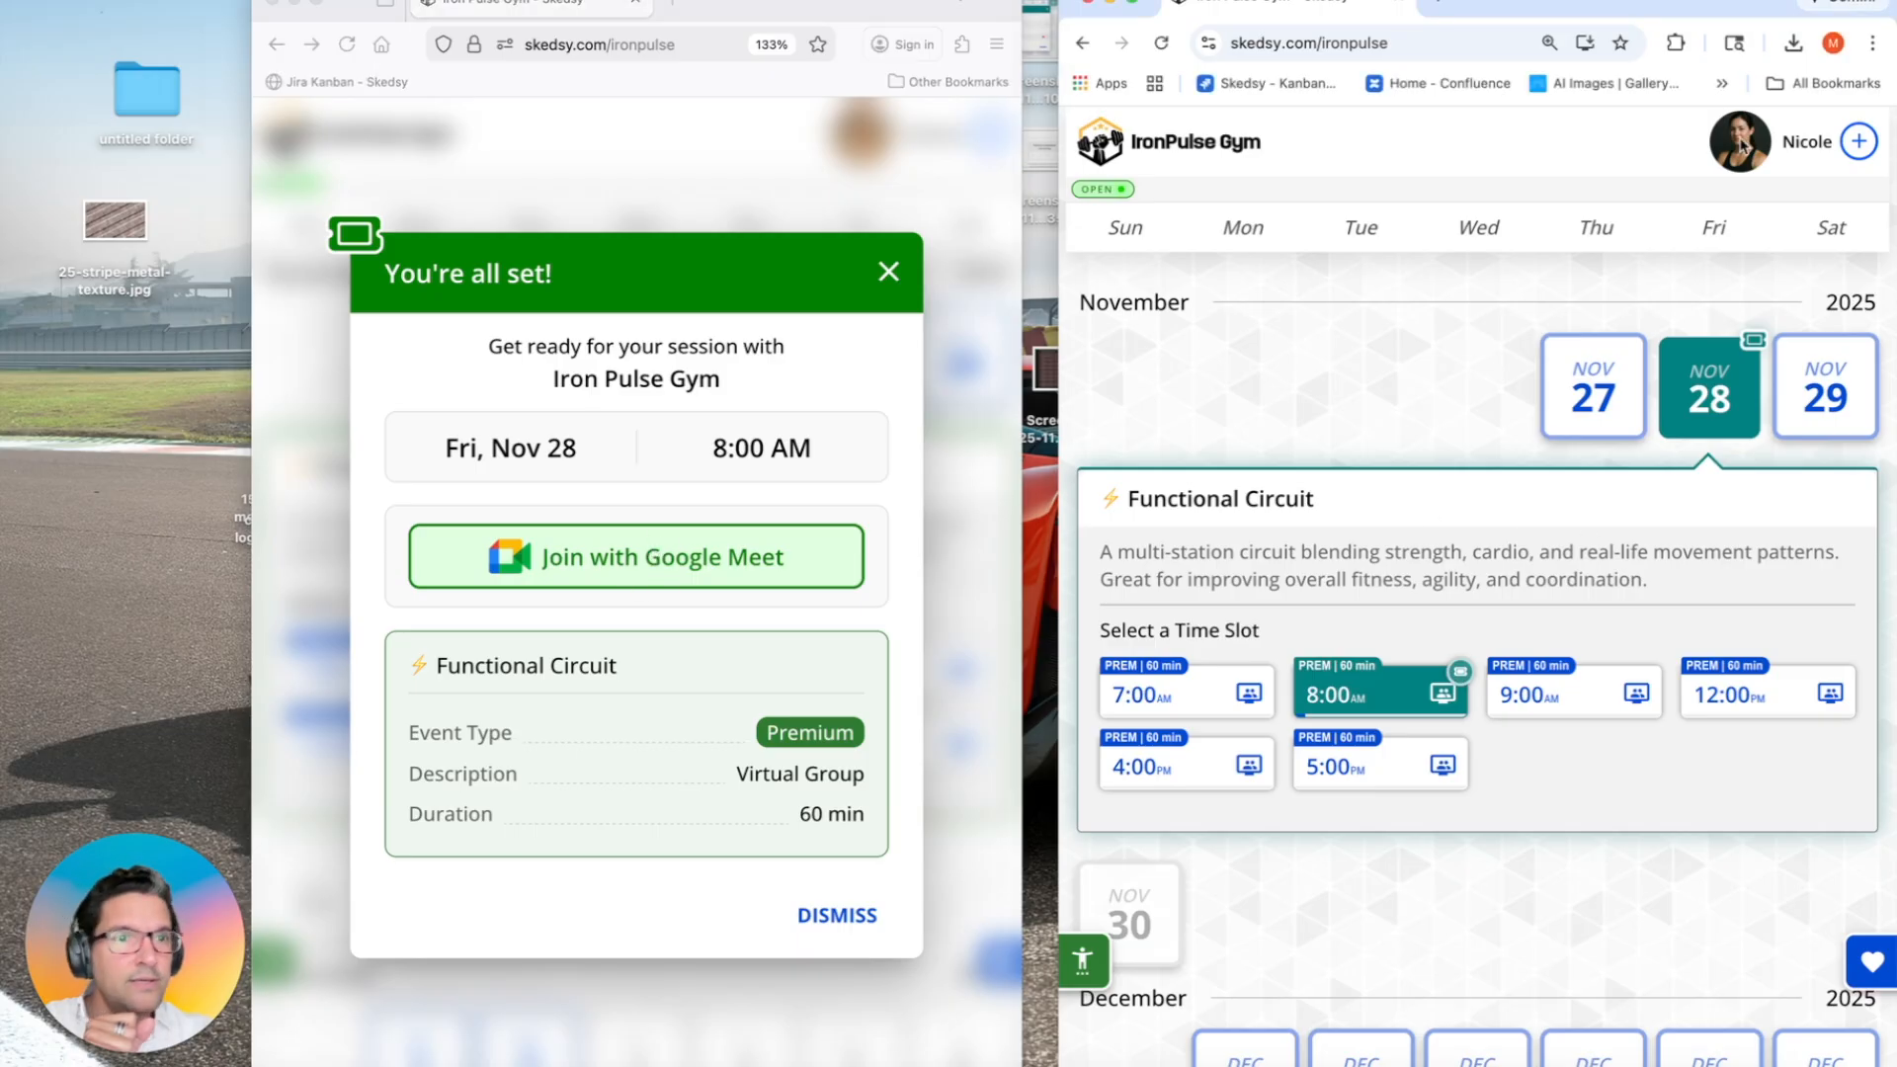
# Step: Open the host's 'You have a guest!' notice for the Nov 28 8:00 slot and expand Event details
pyautogui.click(1360, 695)
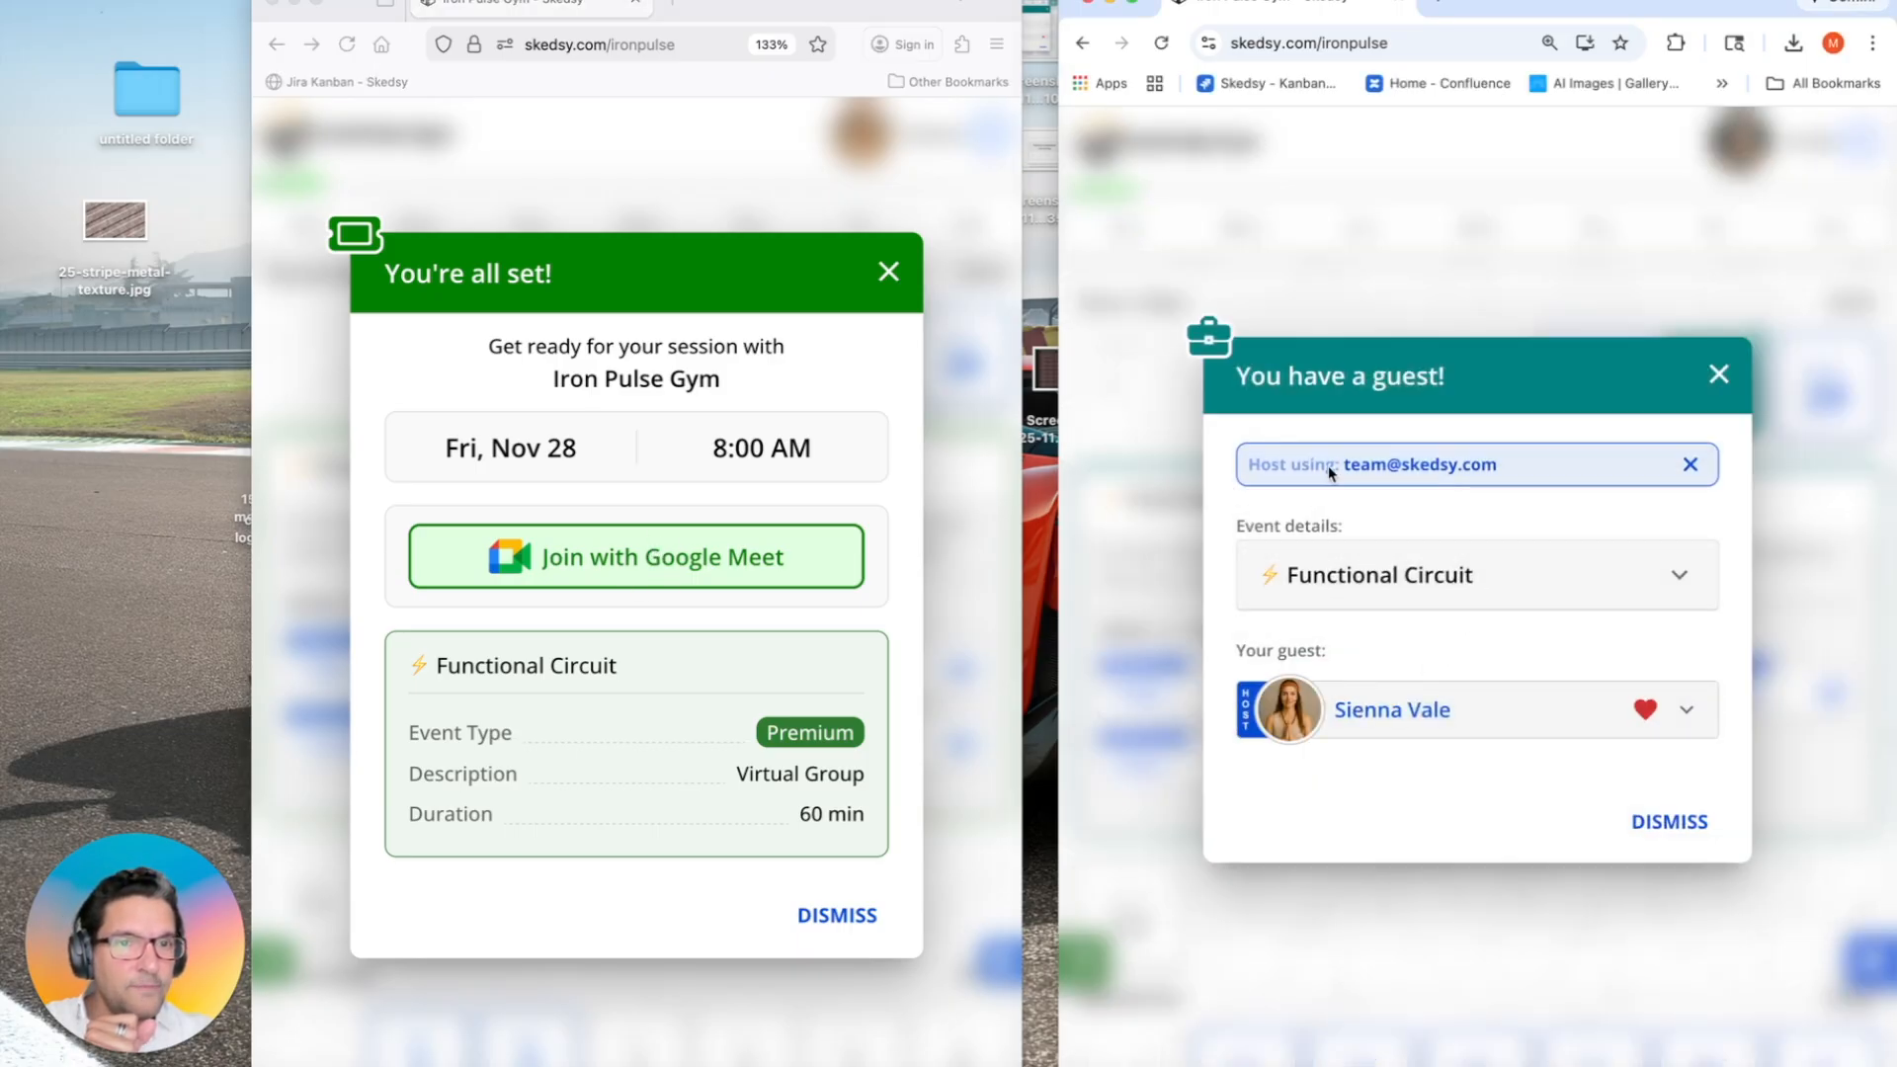
pyautogui.moveTo(1345, 464); pyautogui.dragTo(1458, 465)
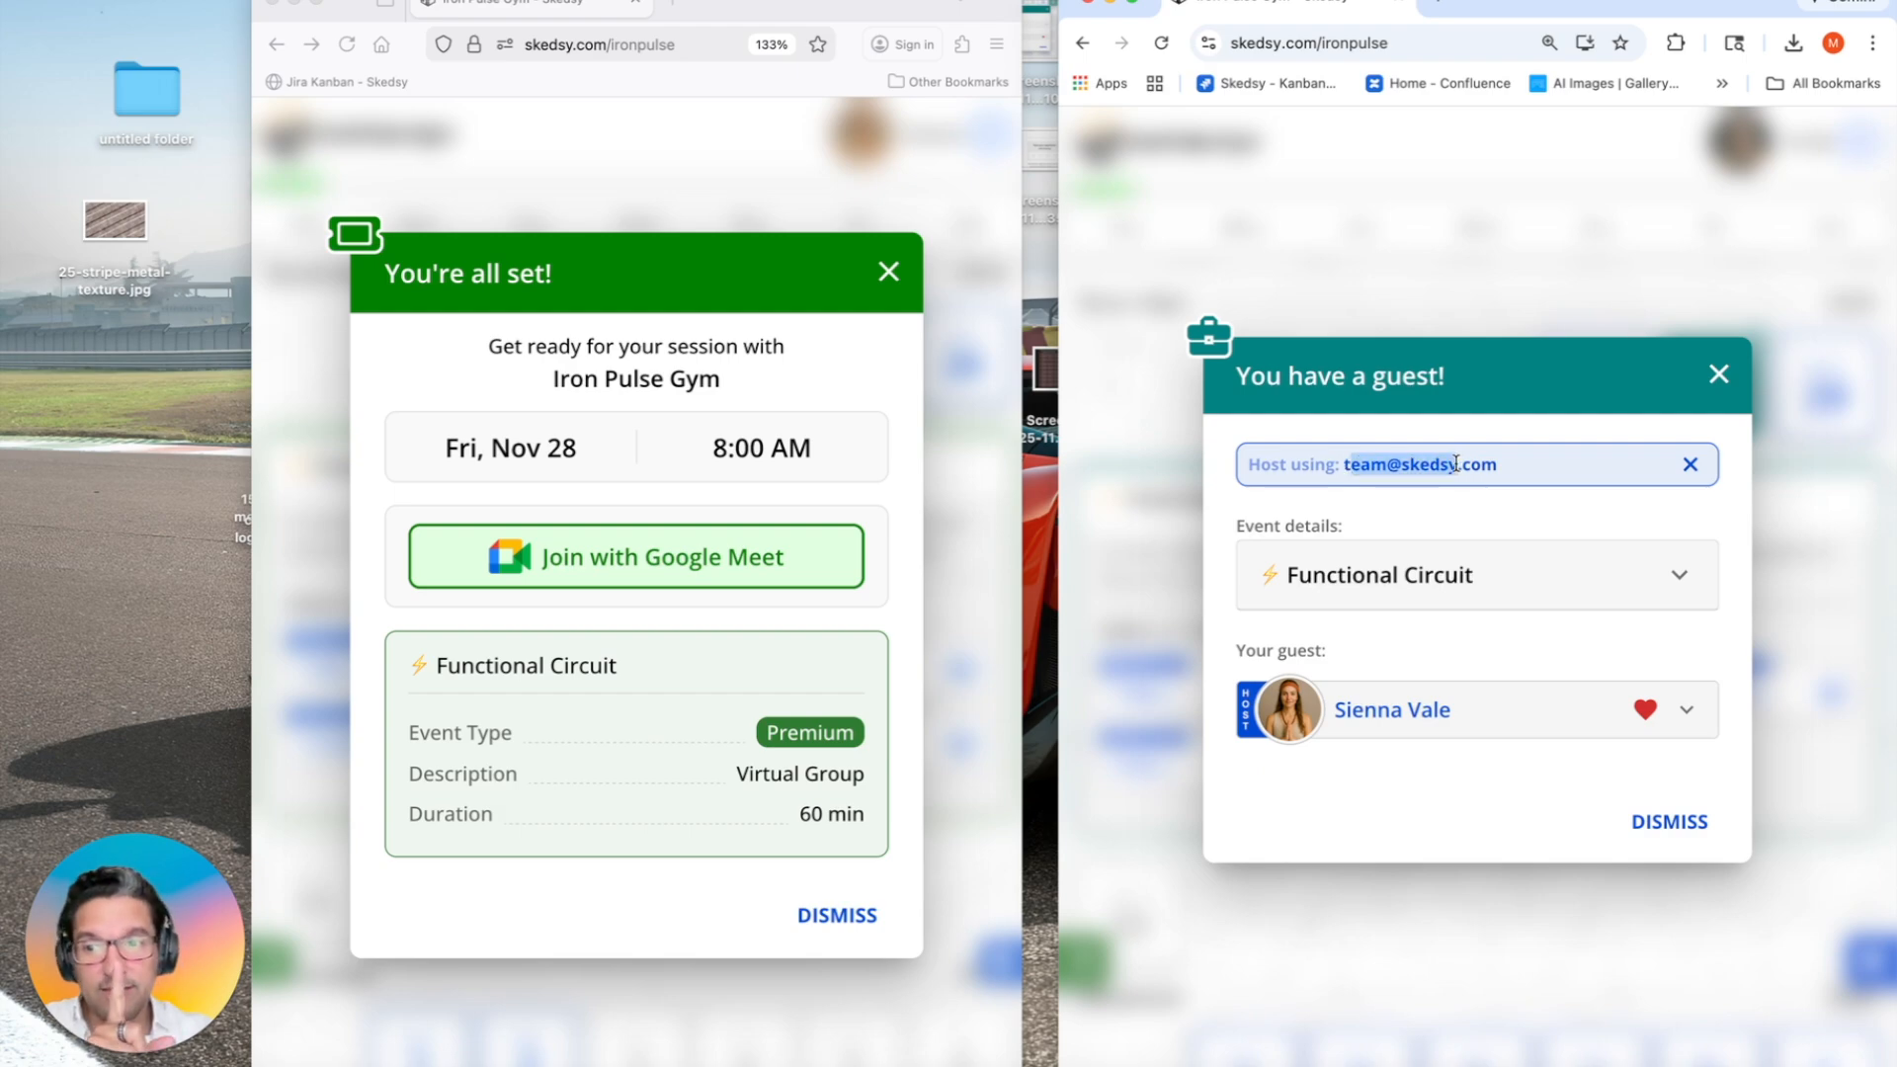
pyautogui.click(1458, 464)
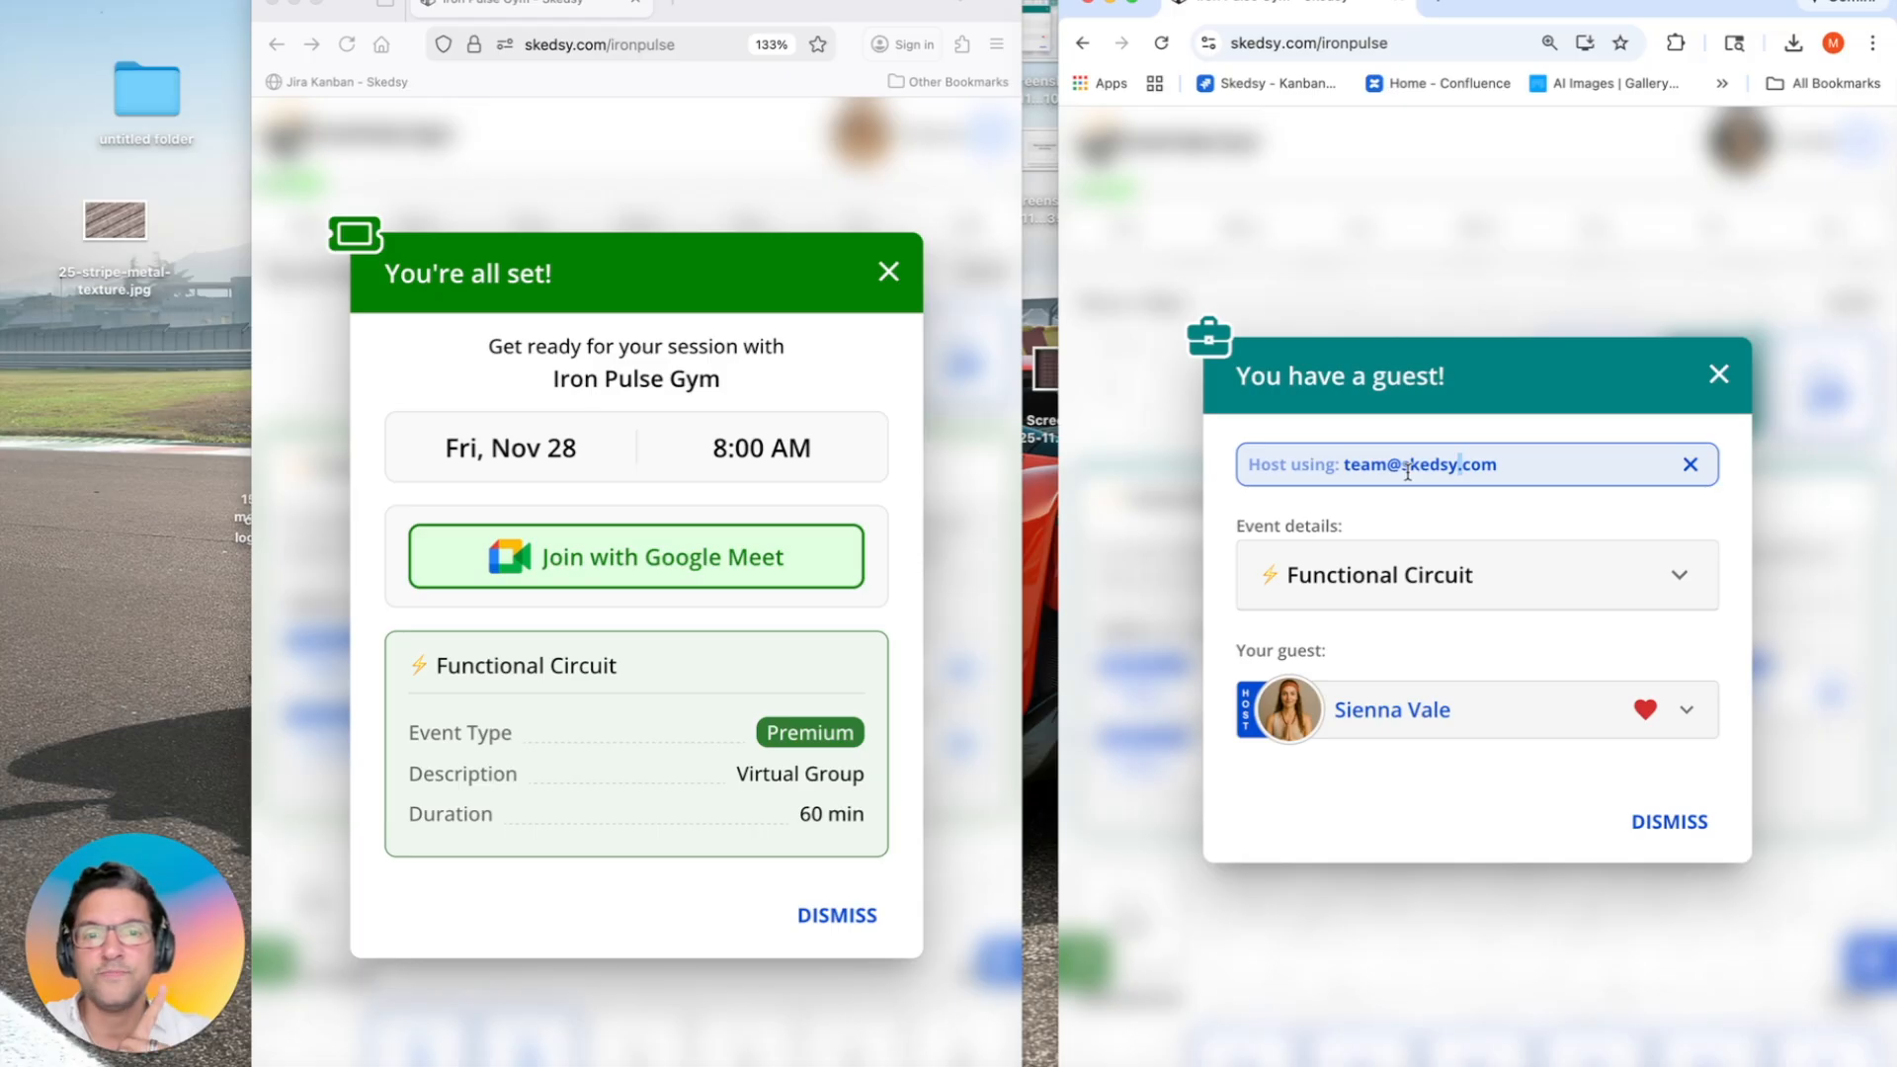
pyautogui.click(1402, 697)
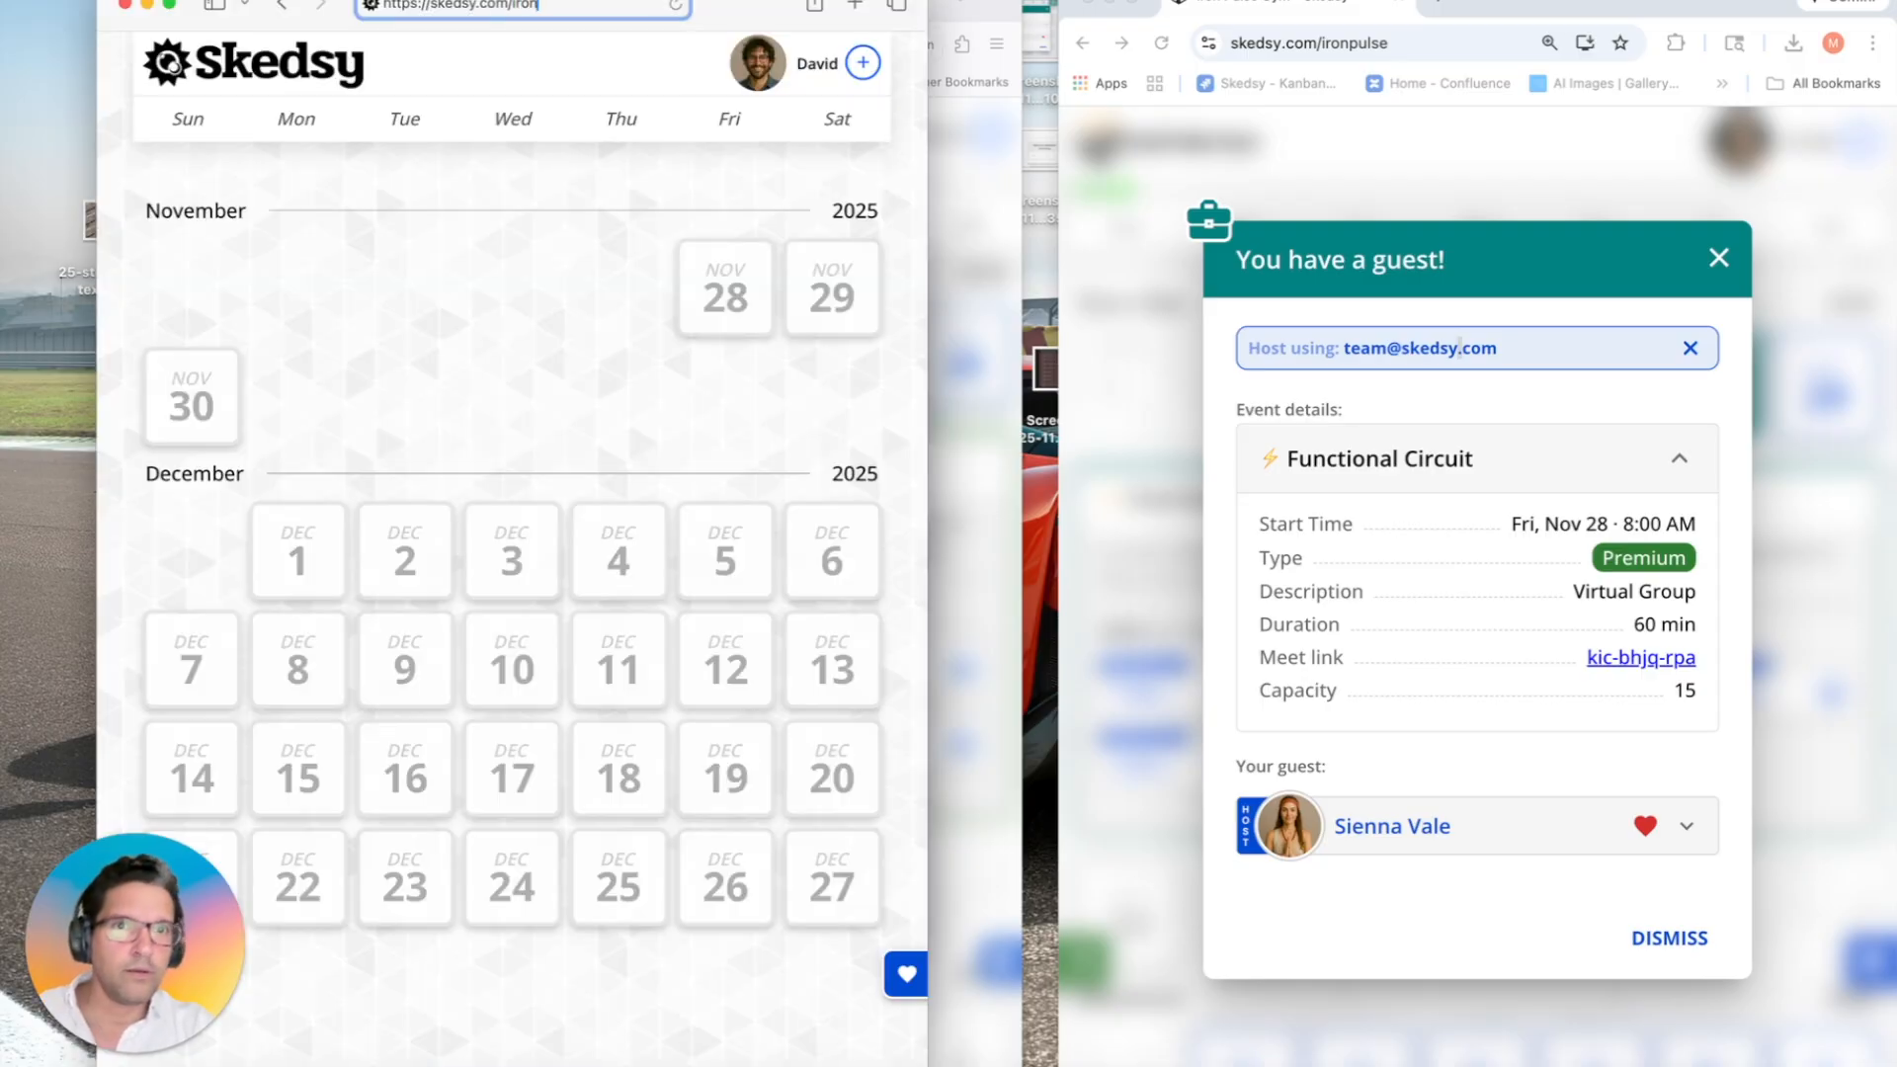
# Step: Load skedsy.com/ironpulse and start scheduling the Nov 28 8:00 AM Functional Circuit
pyautogui.press('Return')
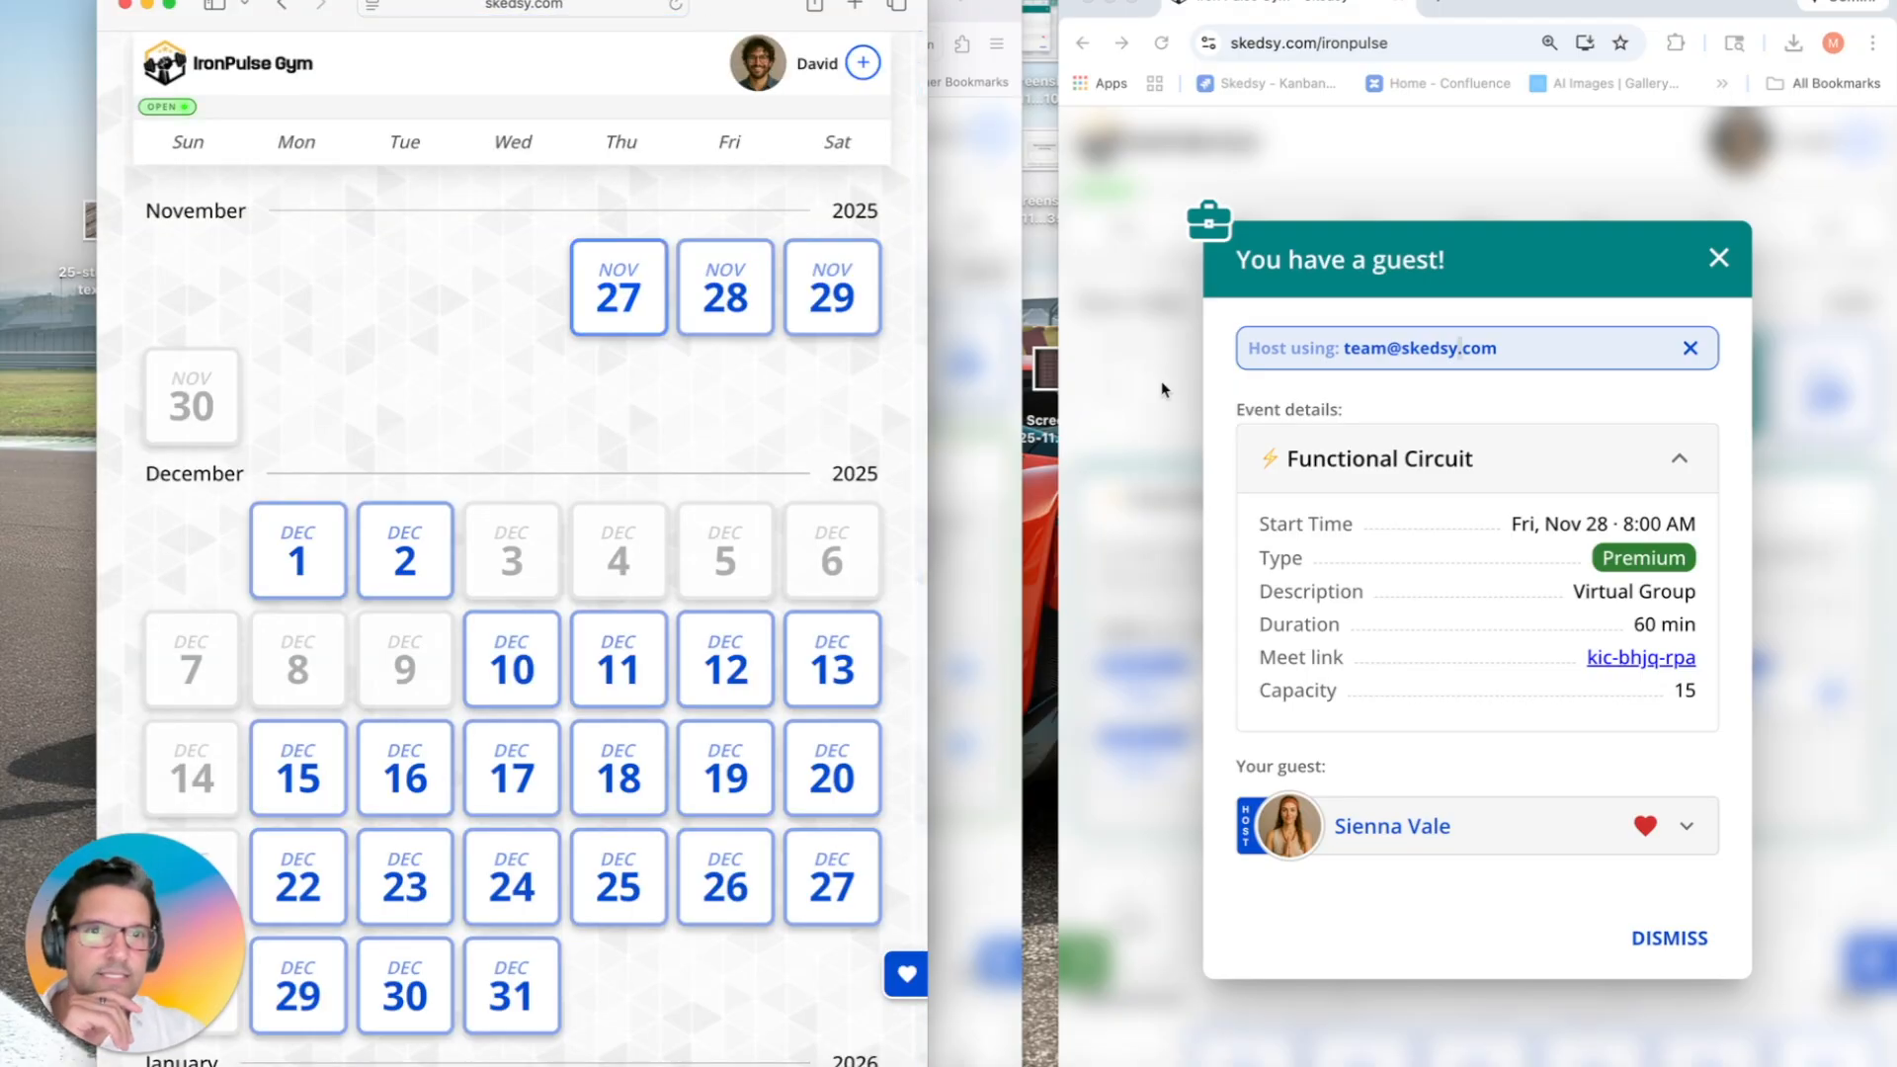
pyautogui.click(726, 291)
pyautogui.click(468, 1028)
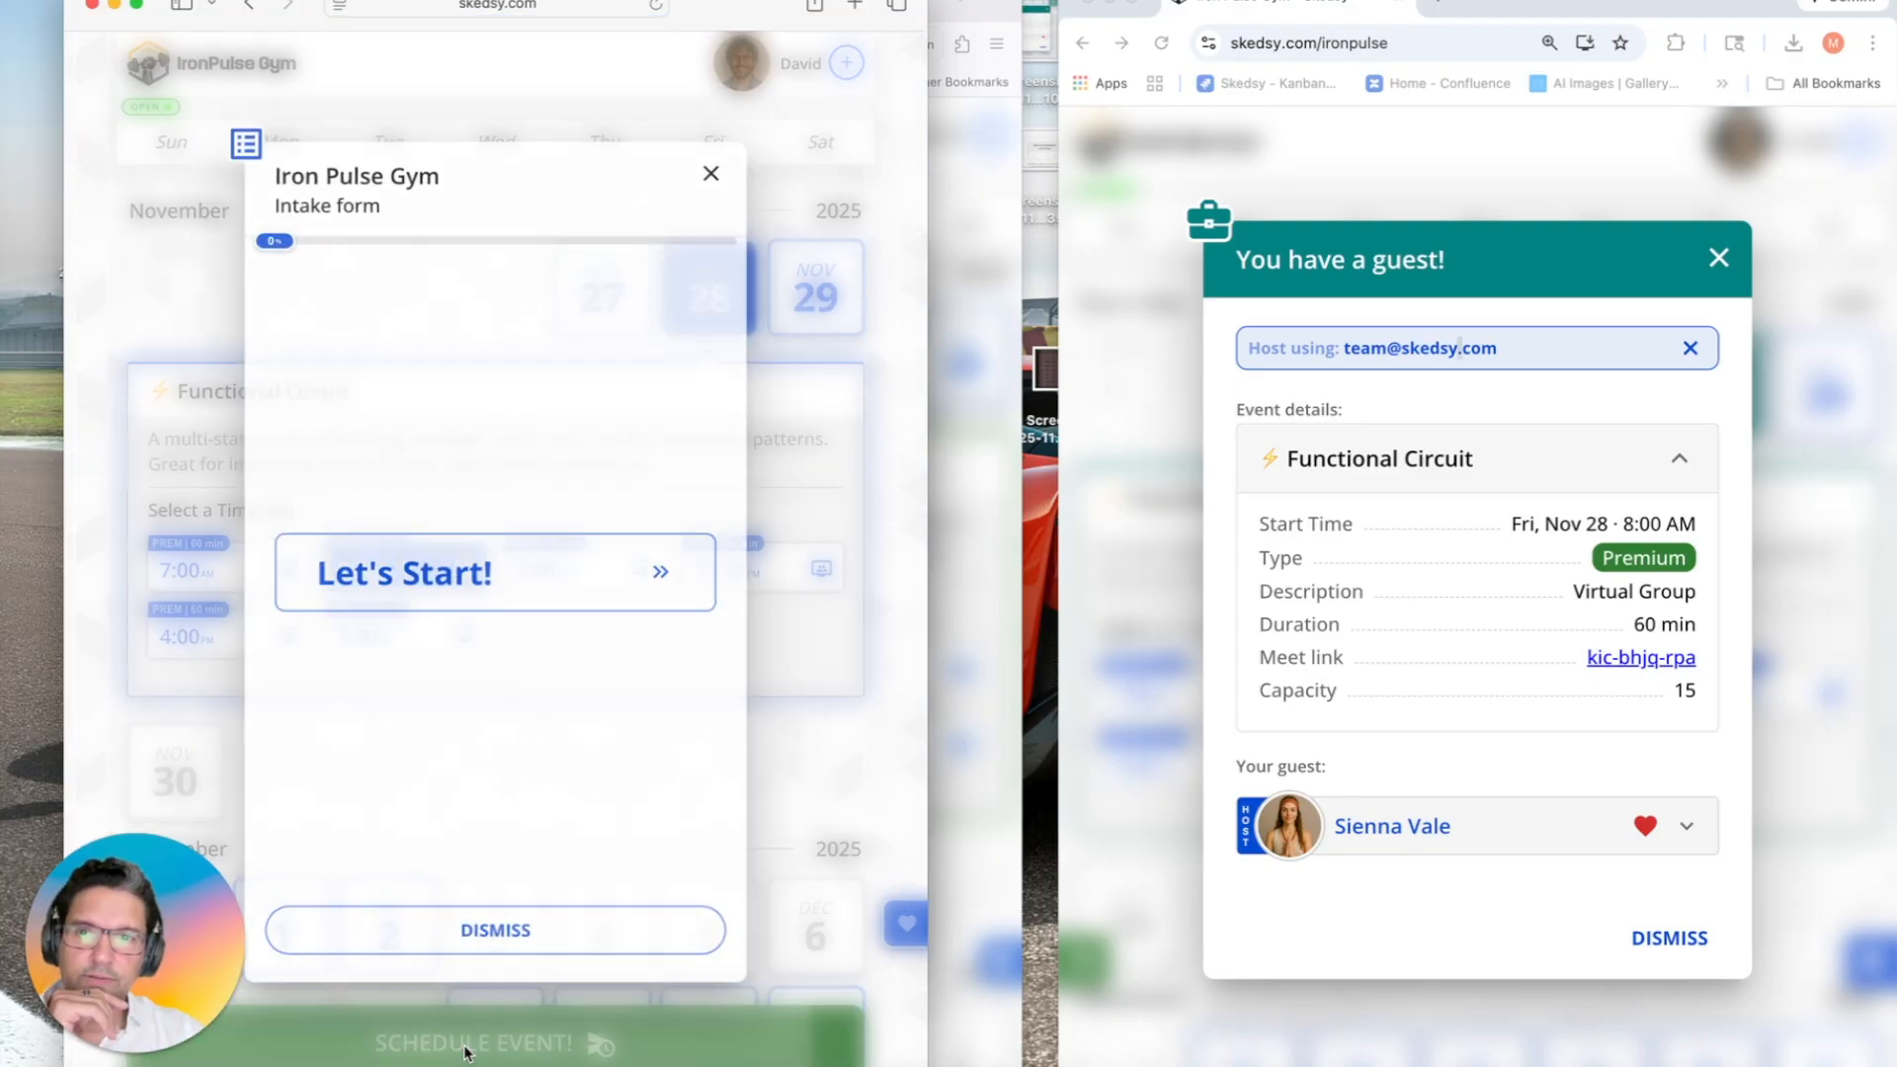
pyautogui.click(461, 591)
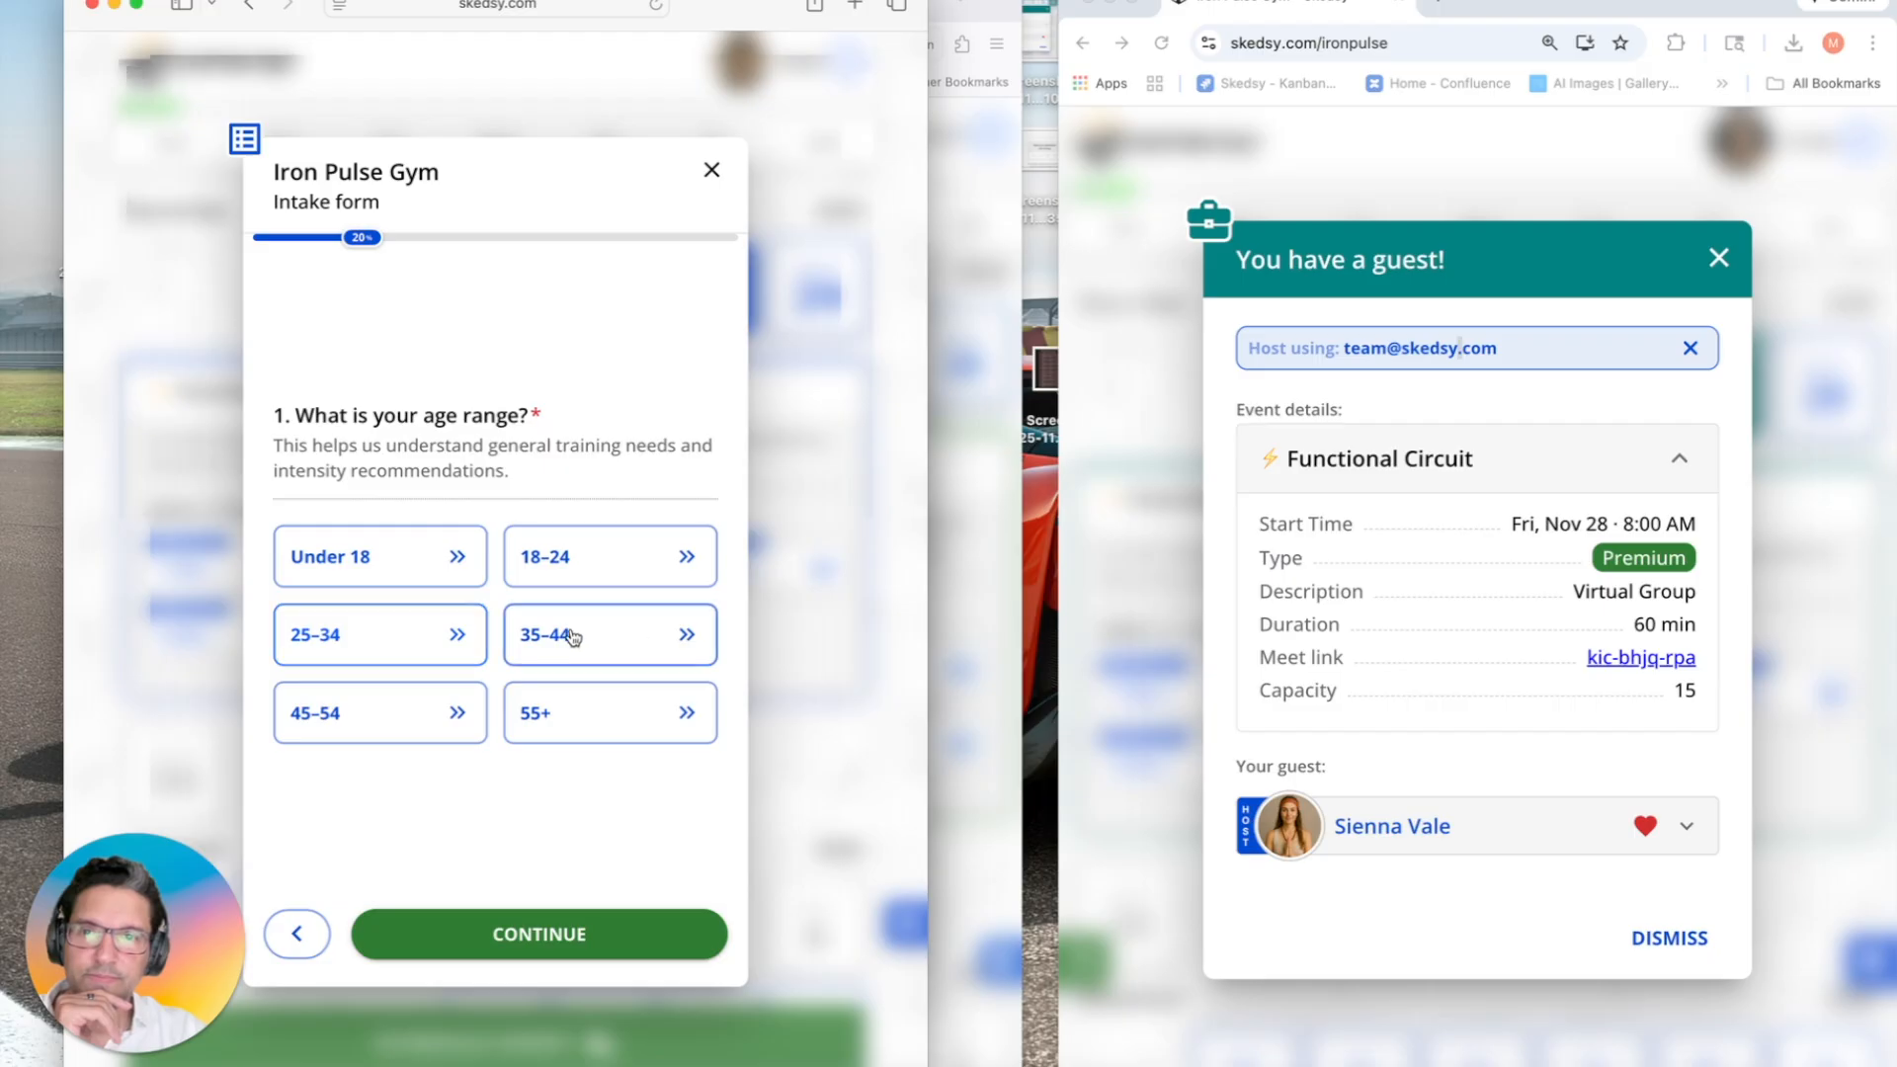
# Step: Answer age range 35–44 and tick Improve endurance, Lose weight and Increase mobility/flexibility goals
pyautogui.click(538, 635)
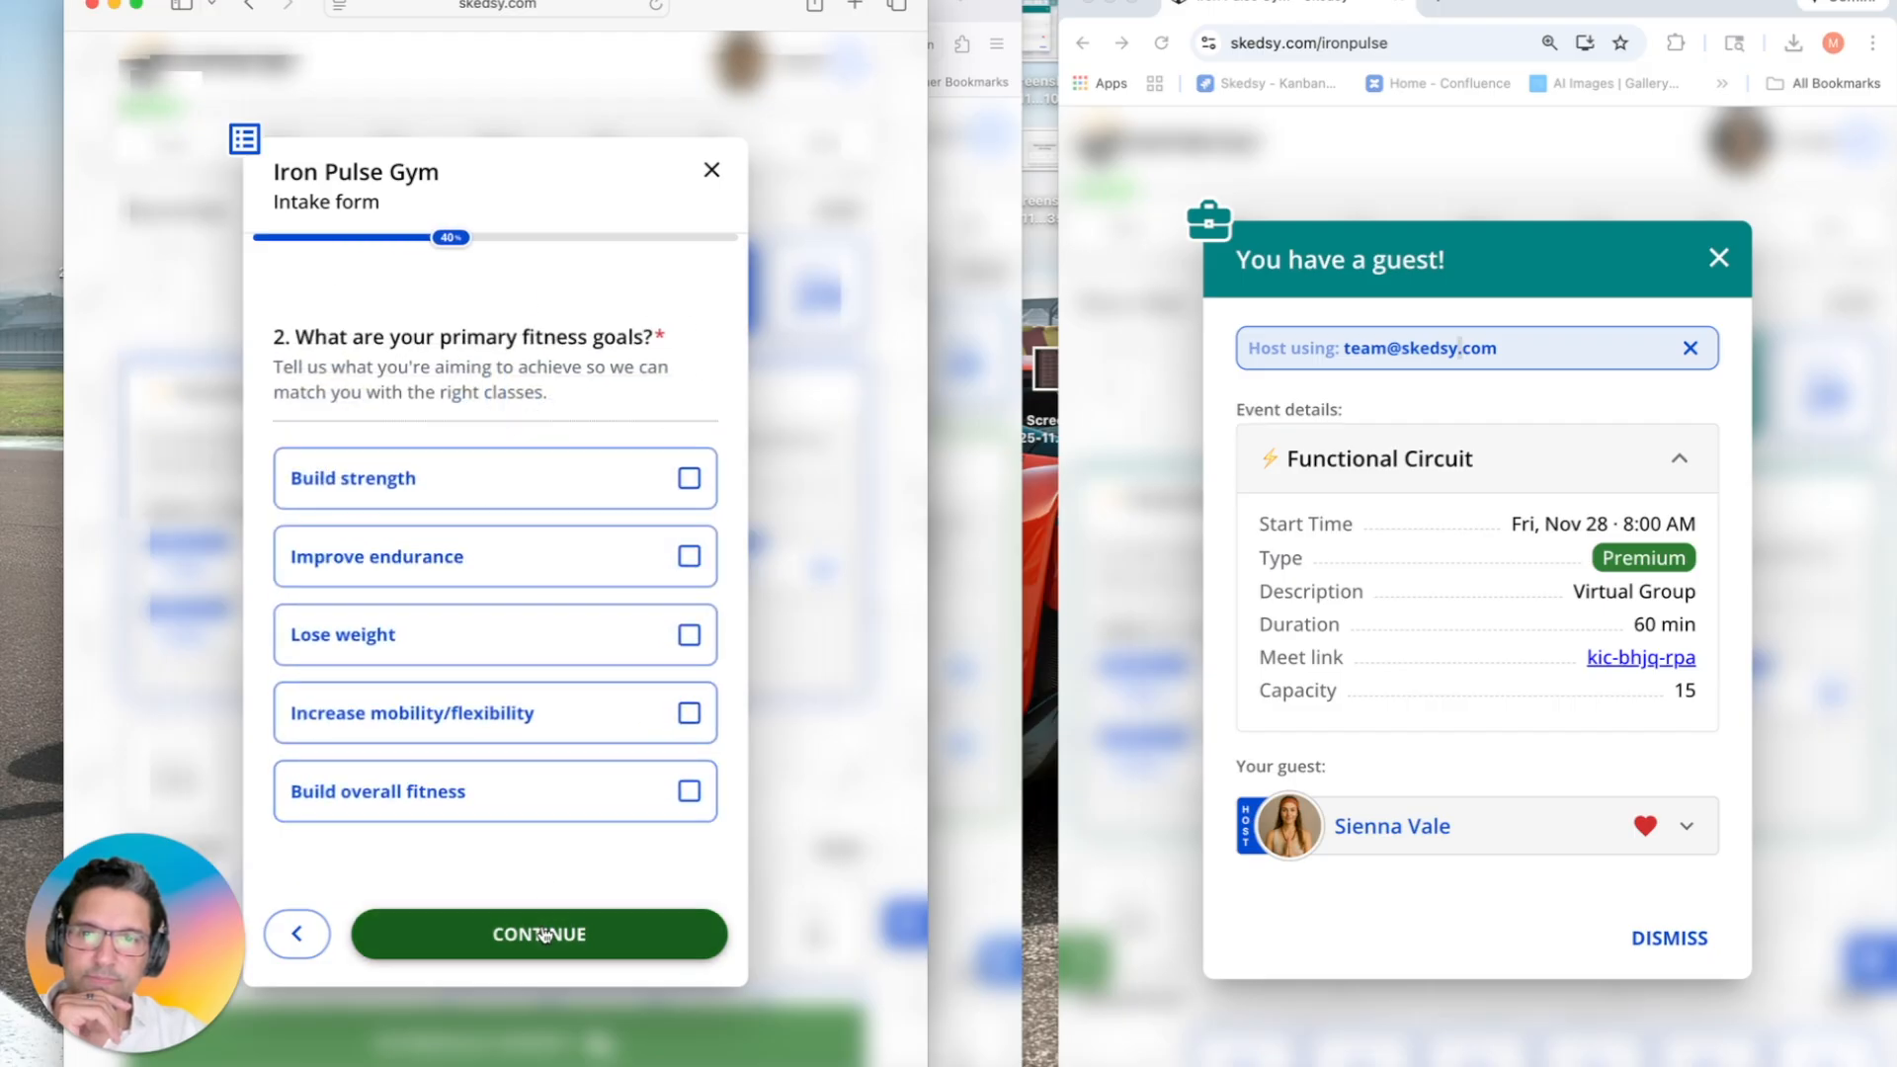
pyautogui.click(500, 573)
pyautogui.click(497, 642)
pyautogui.click(505, 716)
pyautogui.click(508, 932)
# Step: Tick Cardio Conditioning, Strength Training and Bodyweight Training as class styles
pyautogui.click(526, 516)
pyautogui.click(514, 441)
pyautogui.click(530, 592)
pyautogui.click(538, 929)
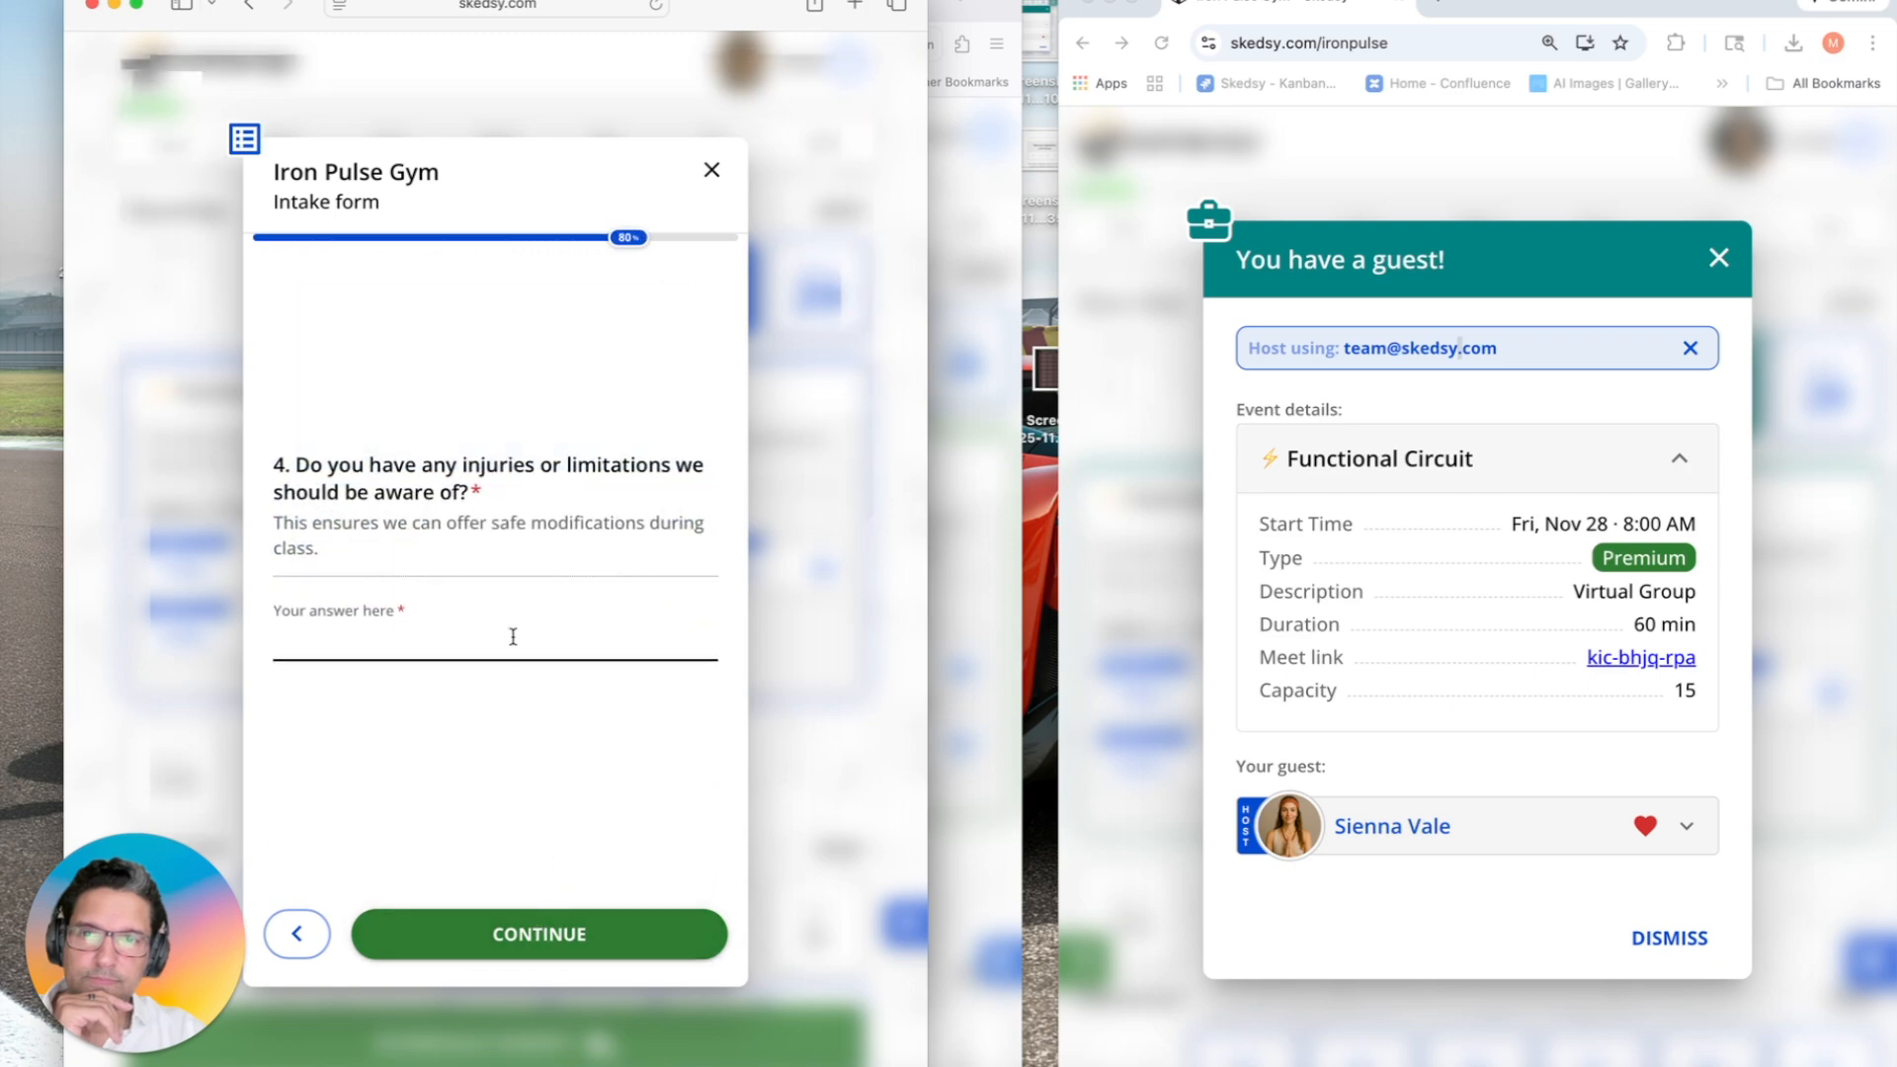
# Step: Answer 'no' for injuries, enter the phone number and submit the form
pyautogui.click(511, 643)
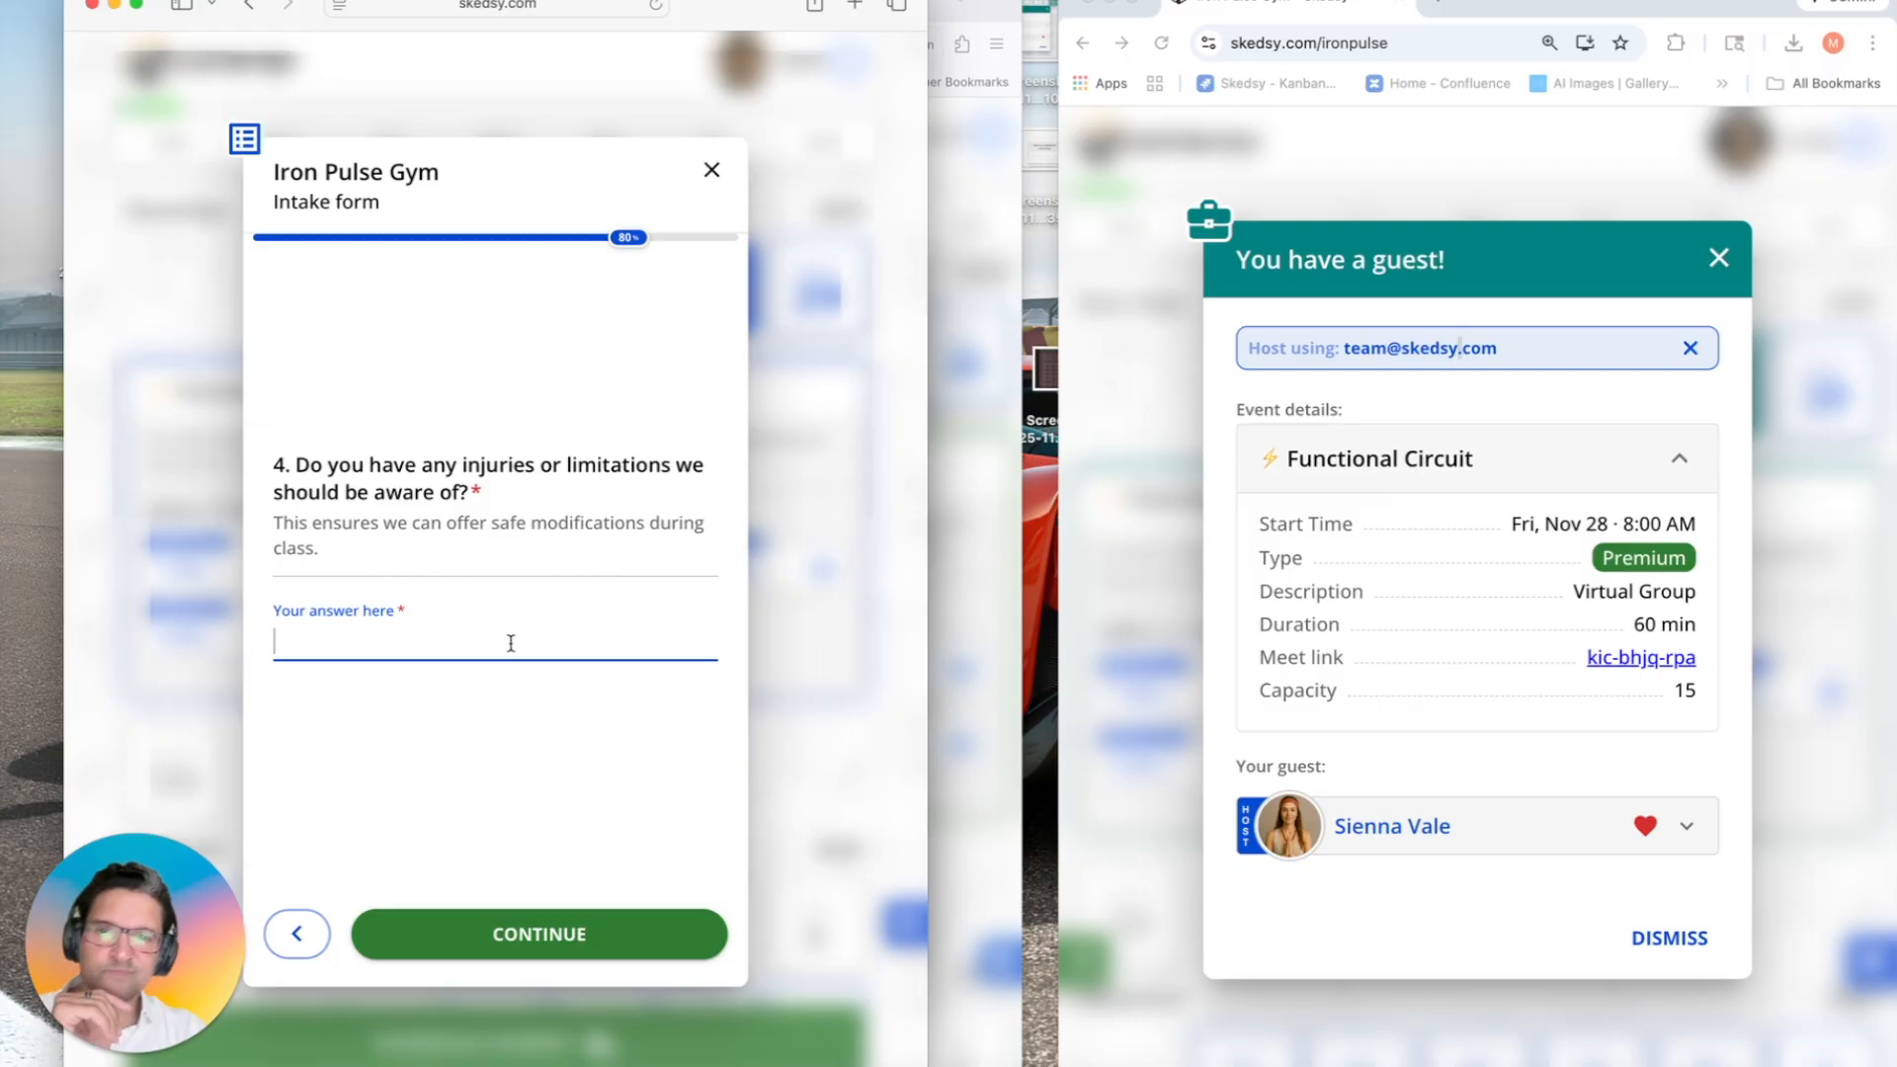
pyautogui.write('no')
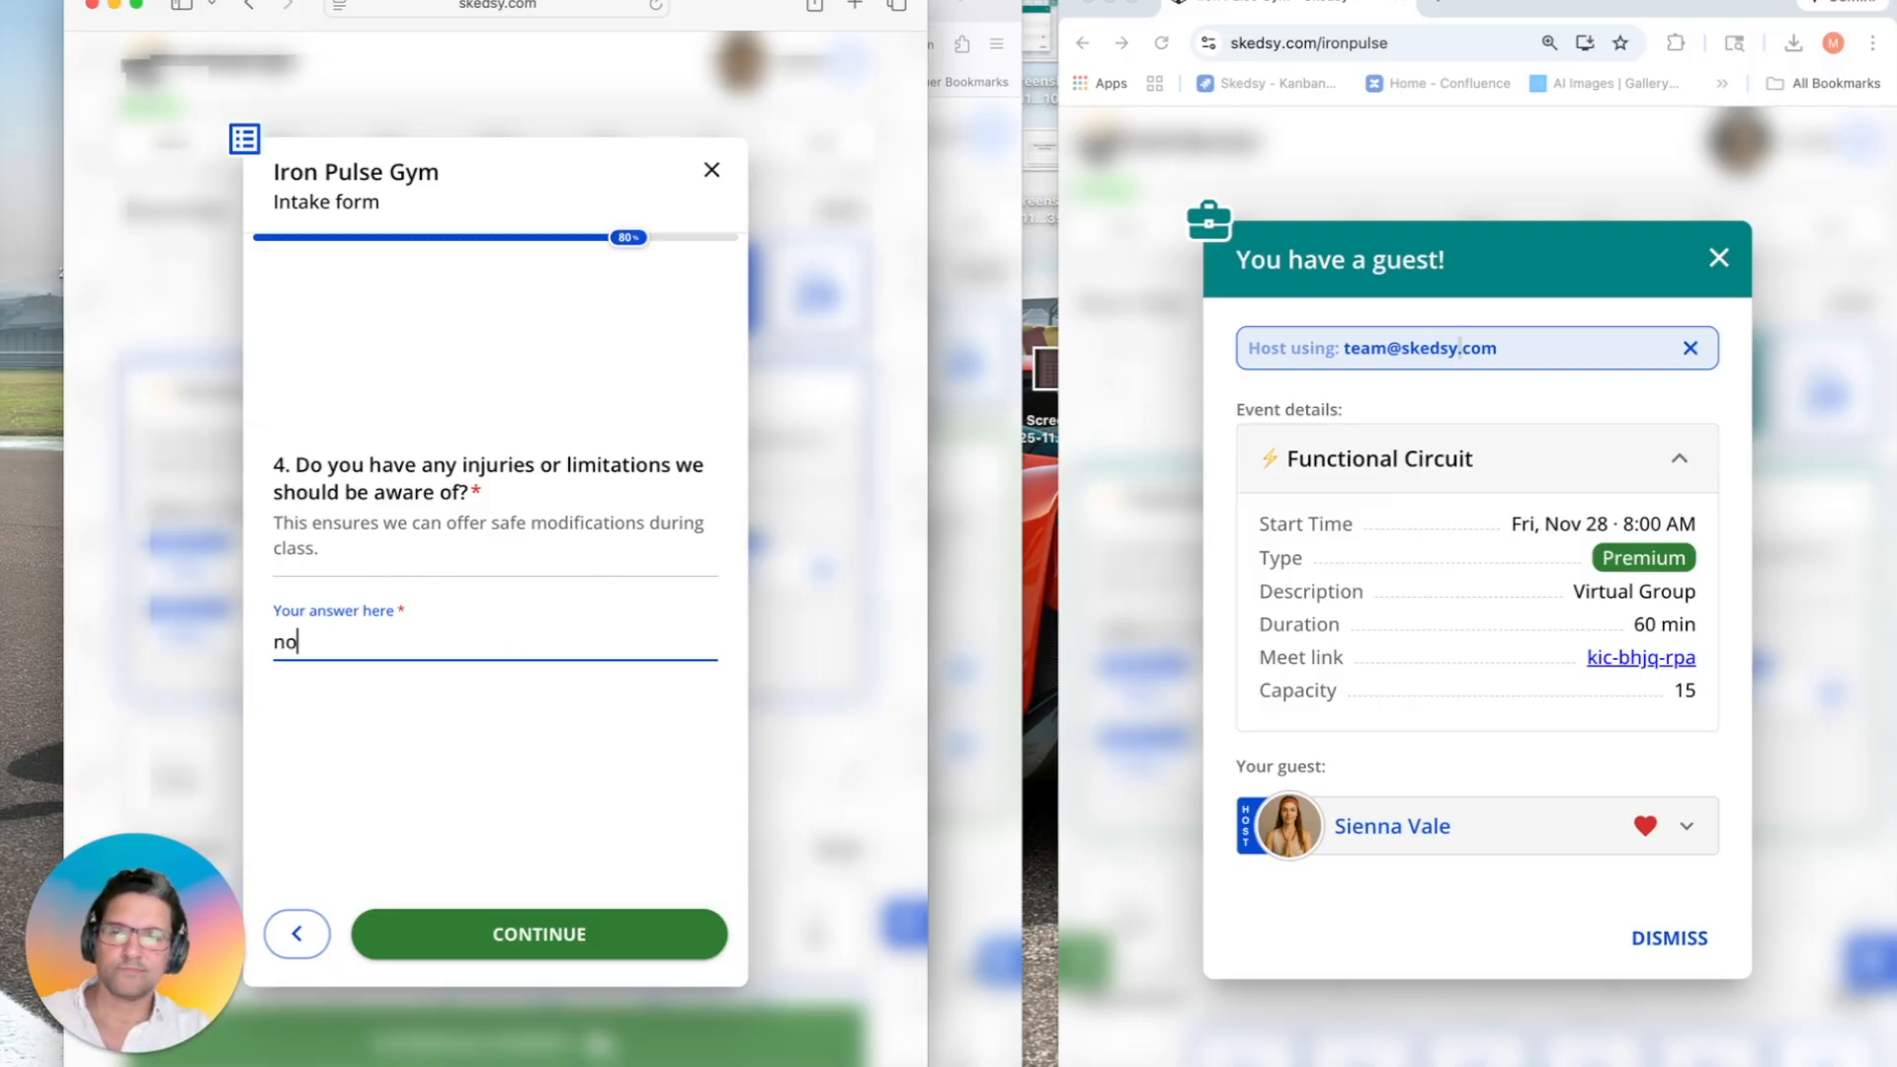
pyautogui.click(466, 939)
pyautogui.click(422, 607)
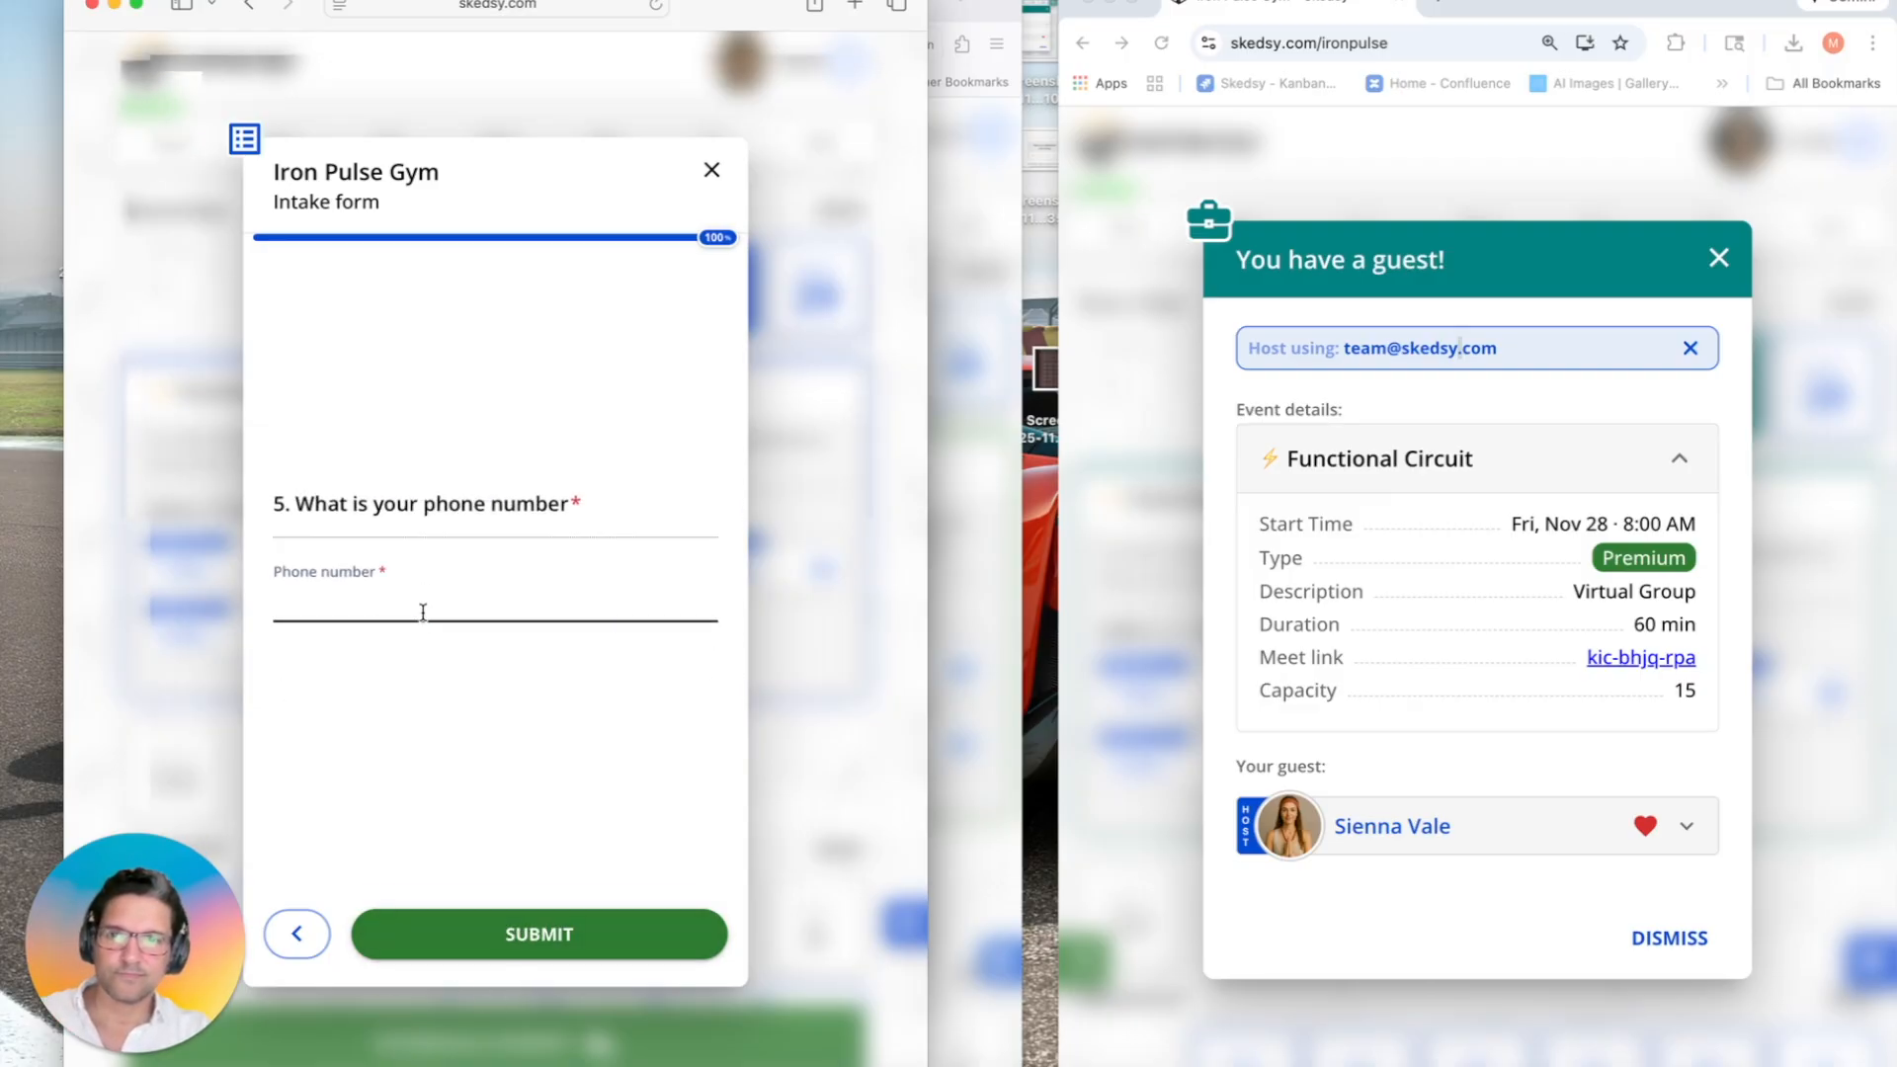
pyautogui.write('7777')
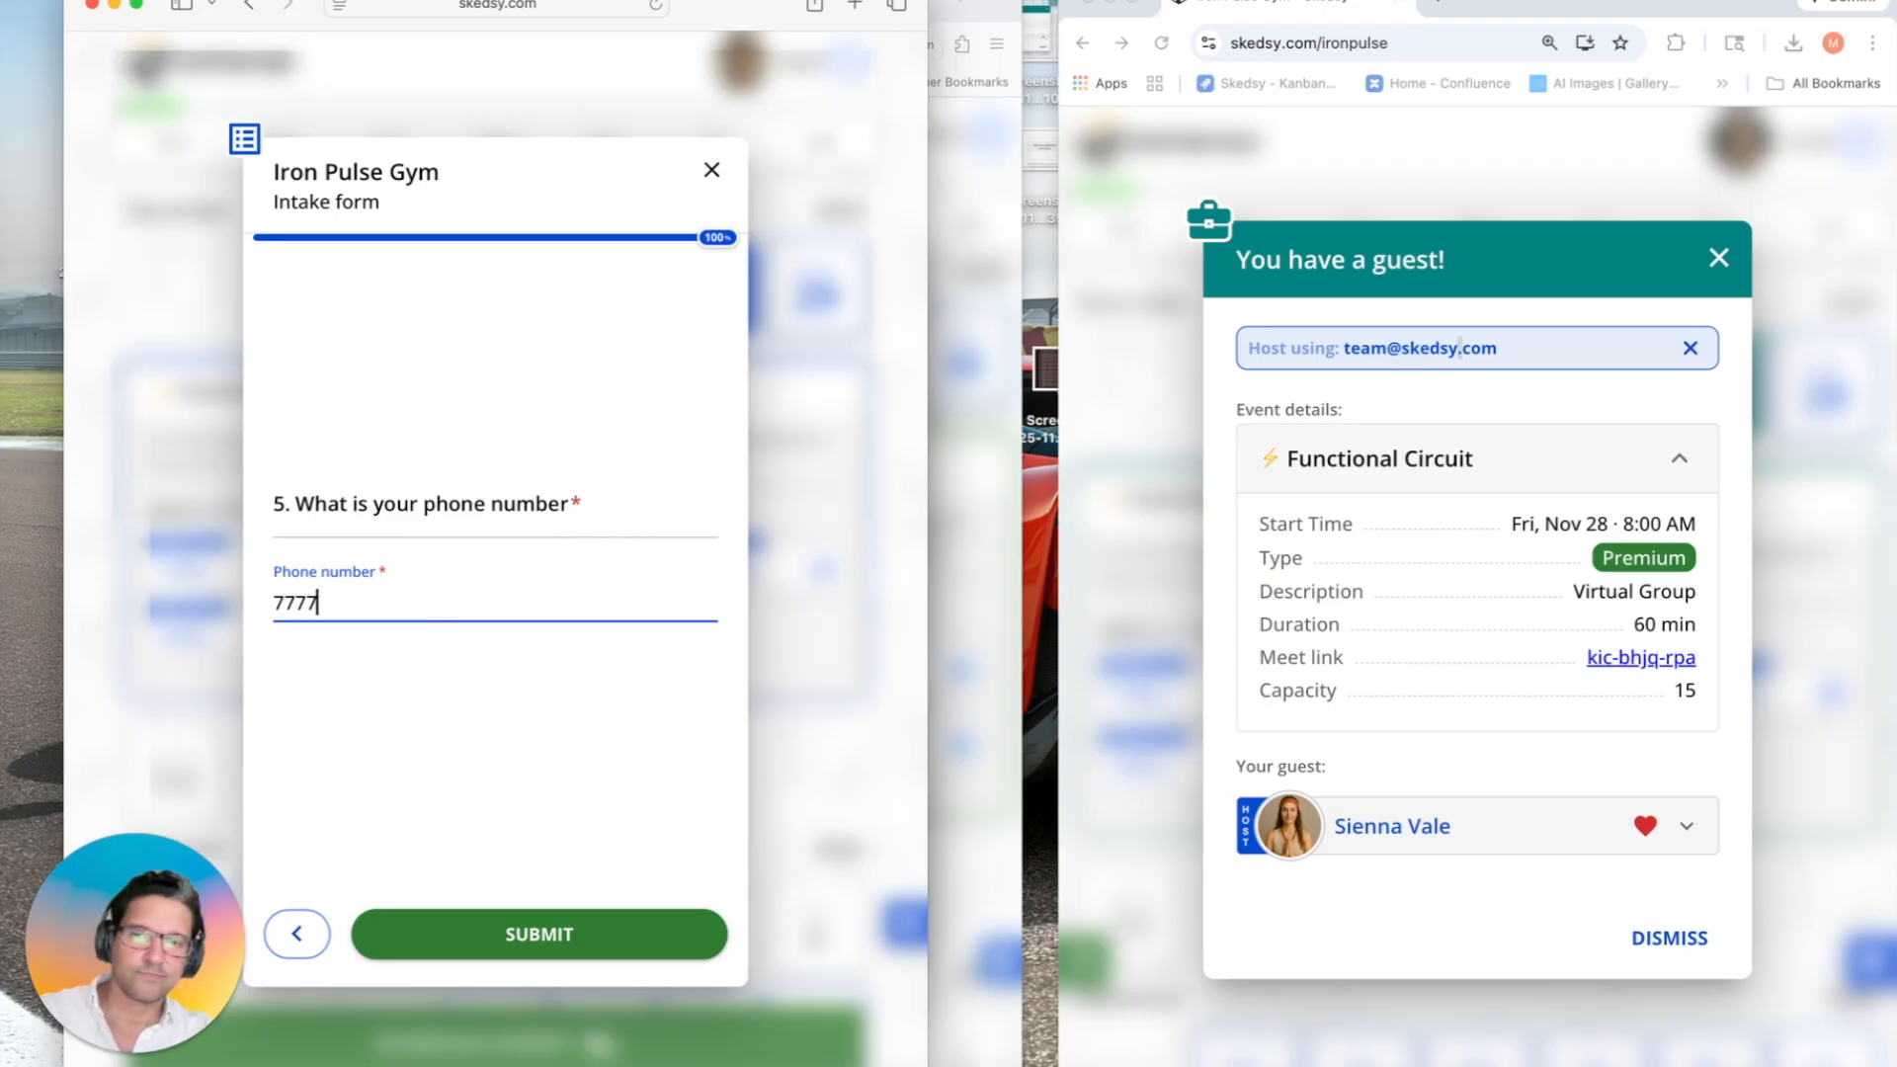
pyautogui.write('777777')
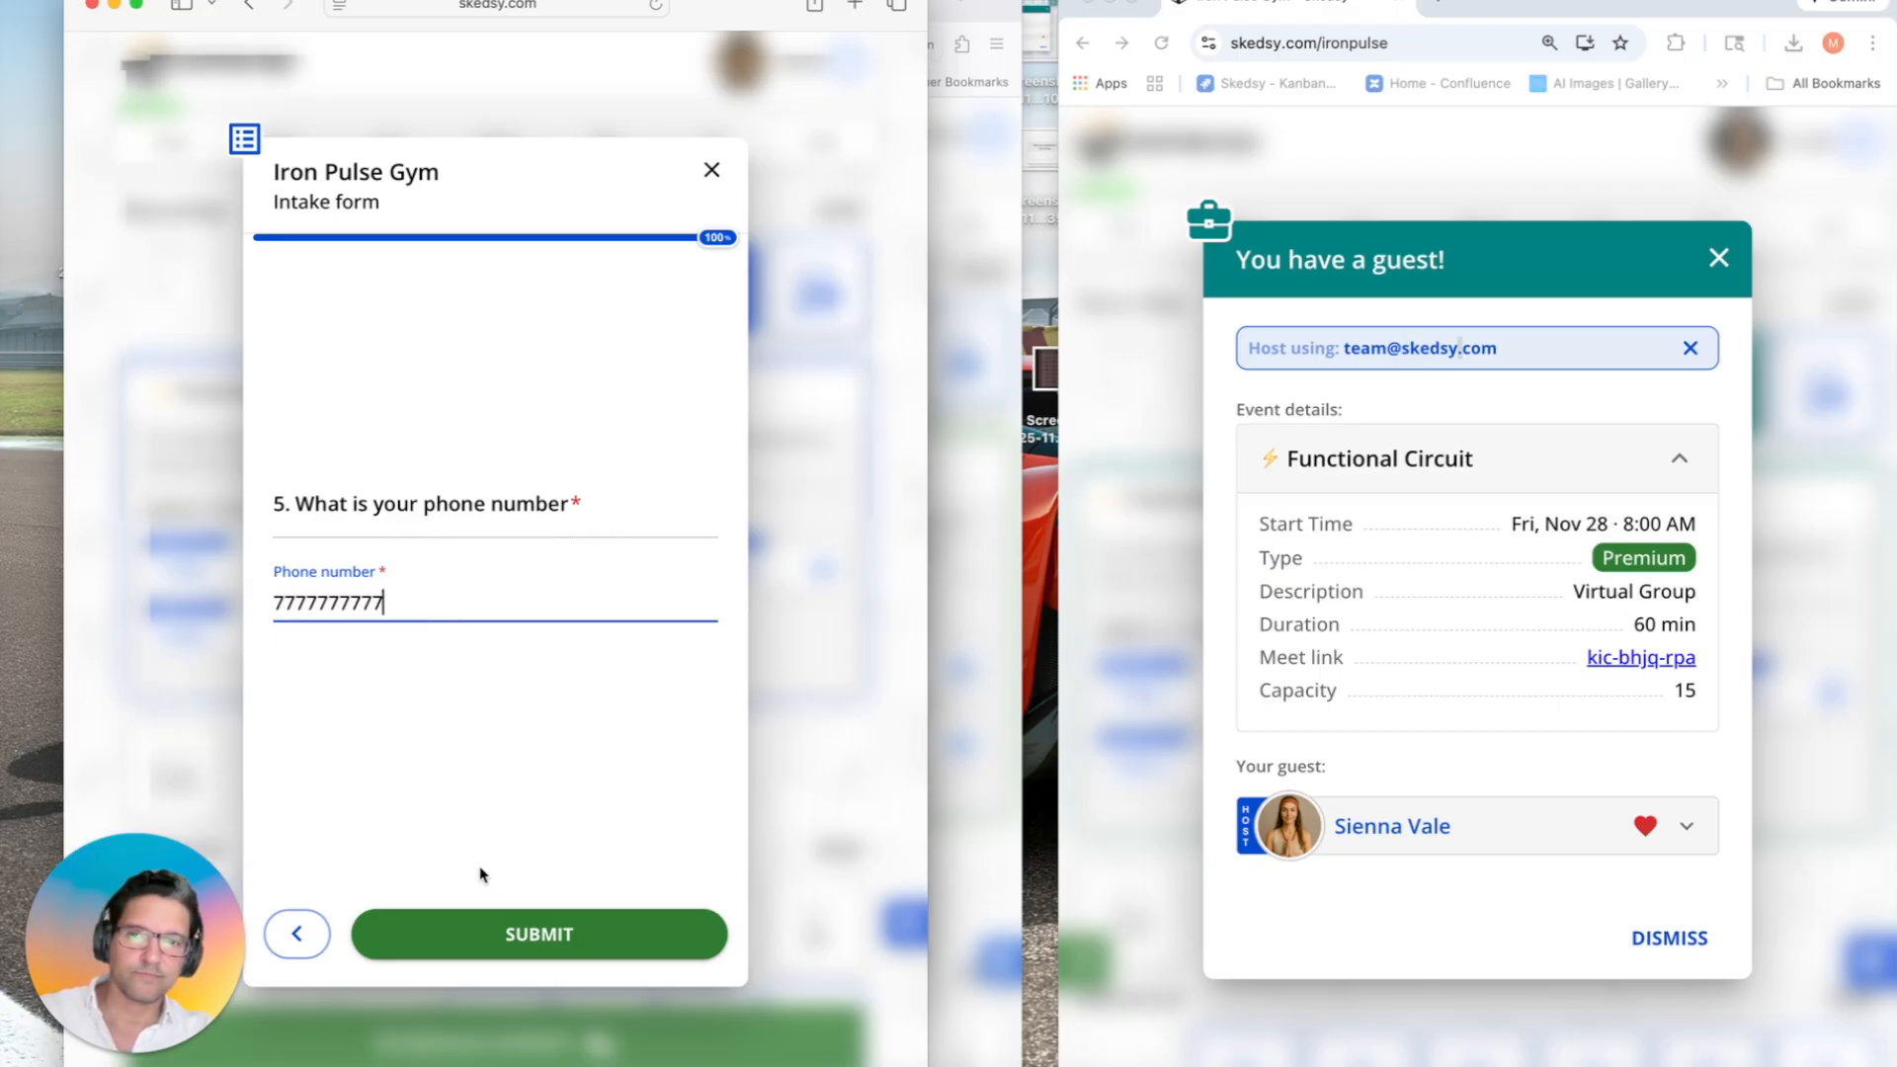
pyautogui.click(508, 944)
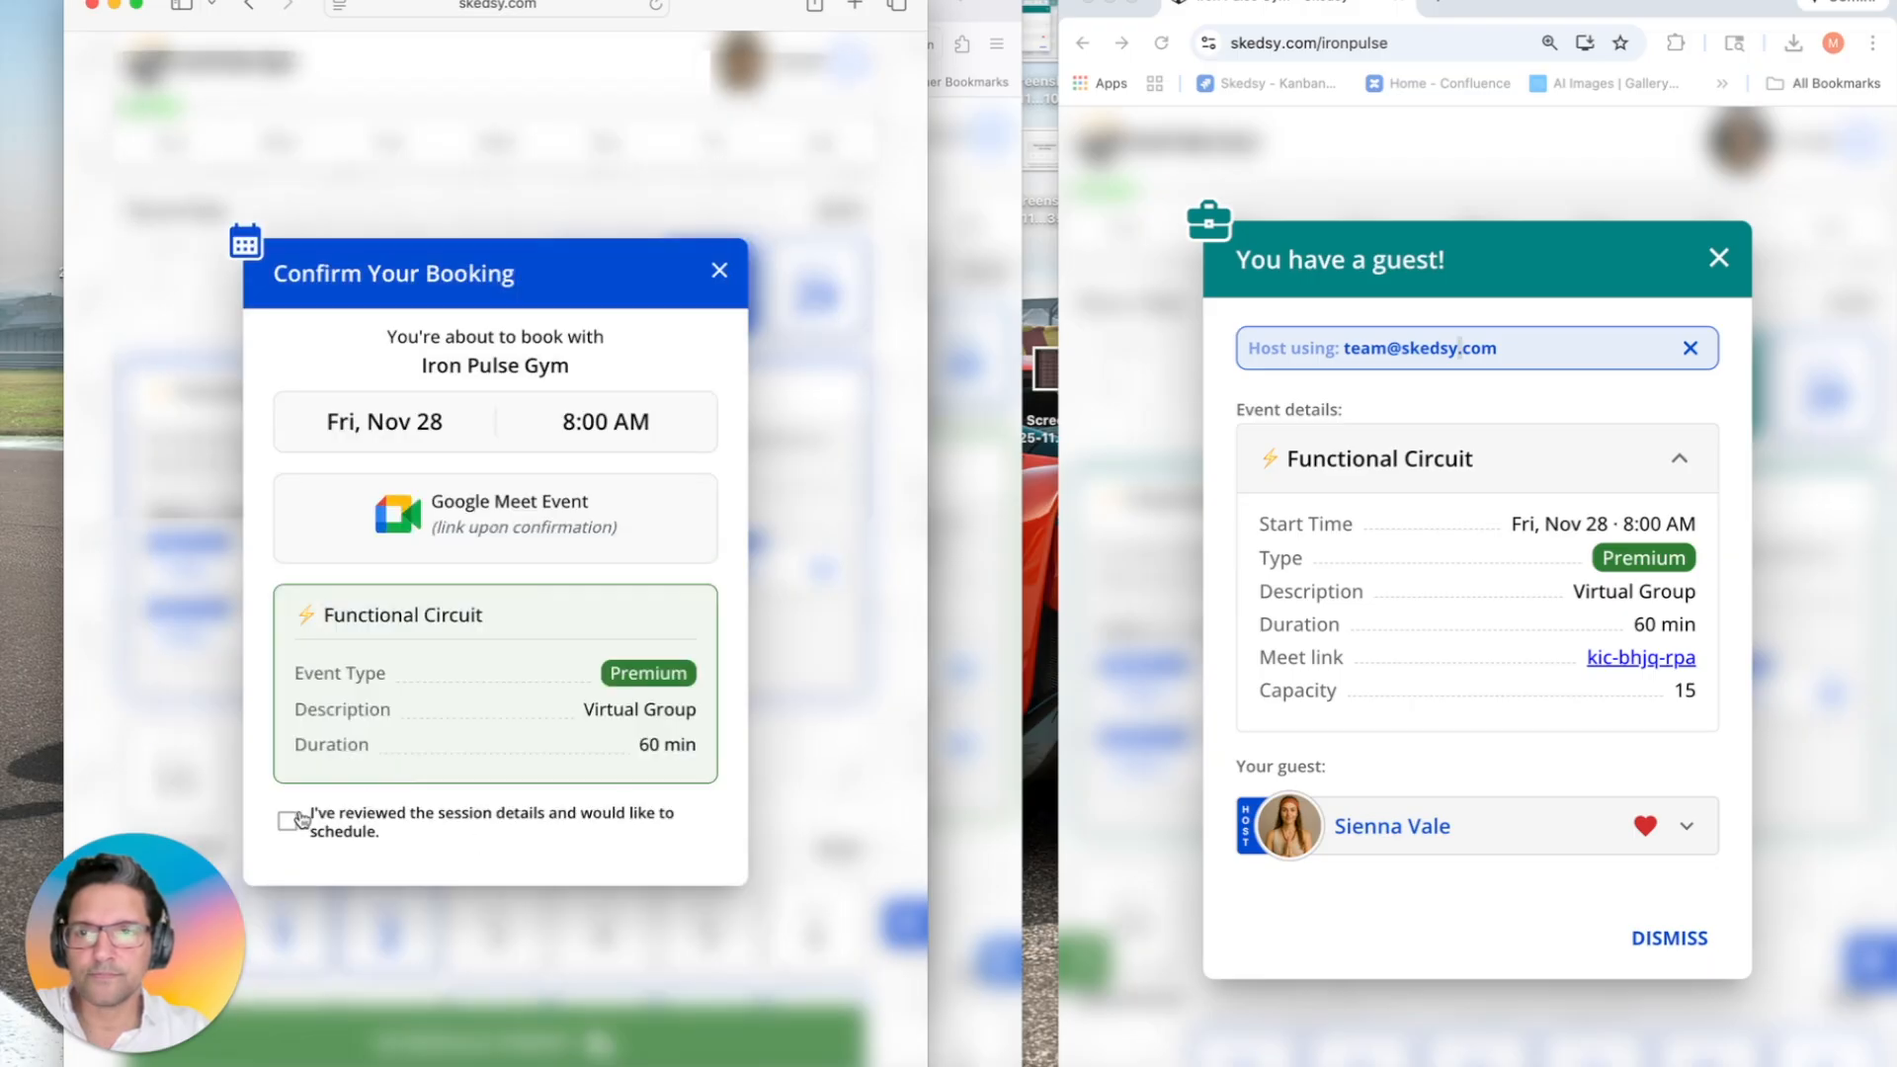
# Step: Confirm the second guest's booking, then expand both guest rows and Event details in the host's notice
pyautogui.click(289, 816)
pyautogui.moveTo(323, 856); pyautogui.dragTo(692, 858)
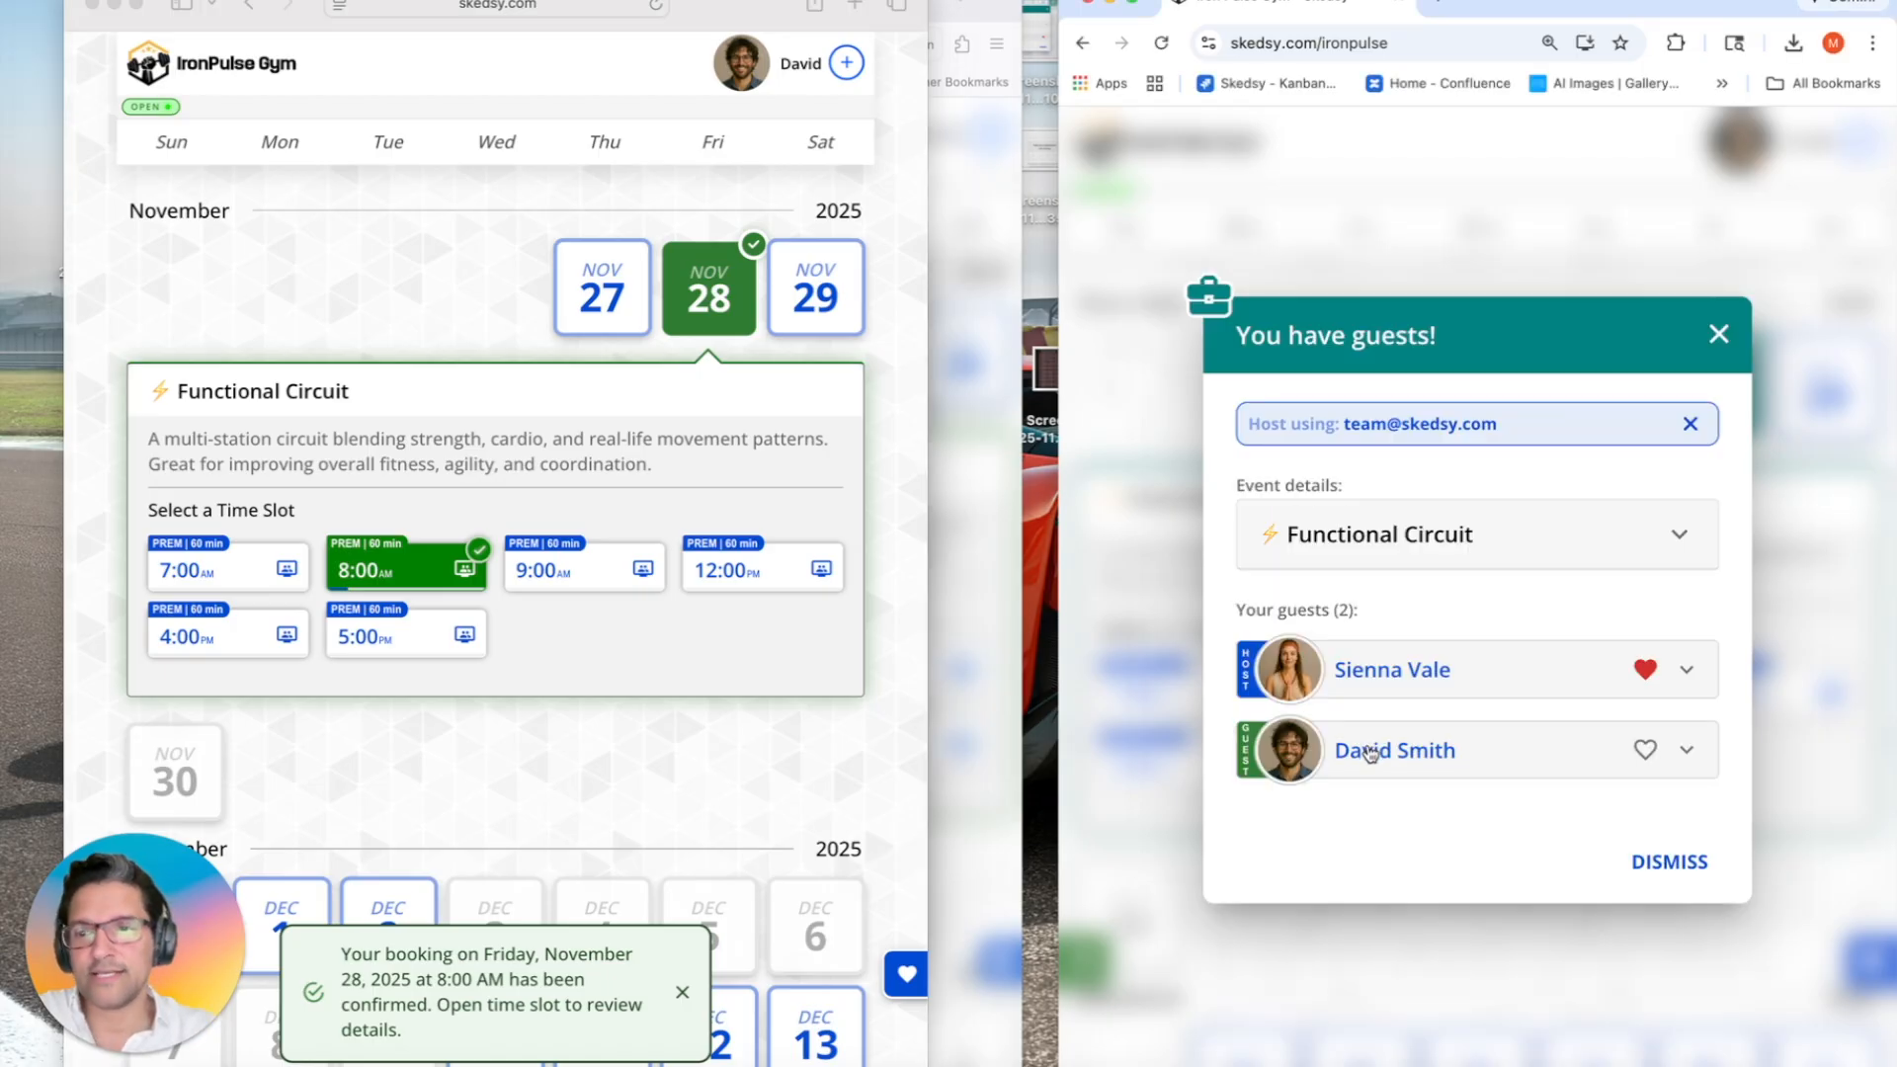
pyautogui.click(1369, 754)
pyautogui.click(1426, 525)
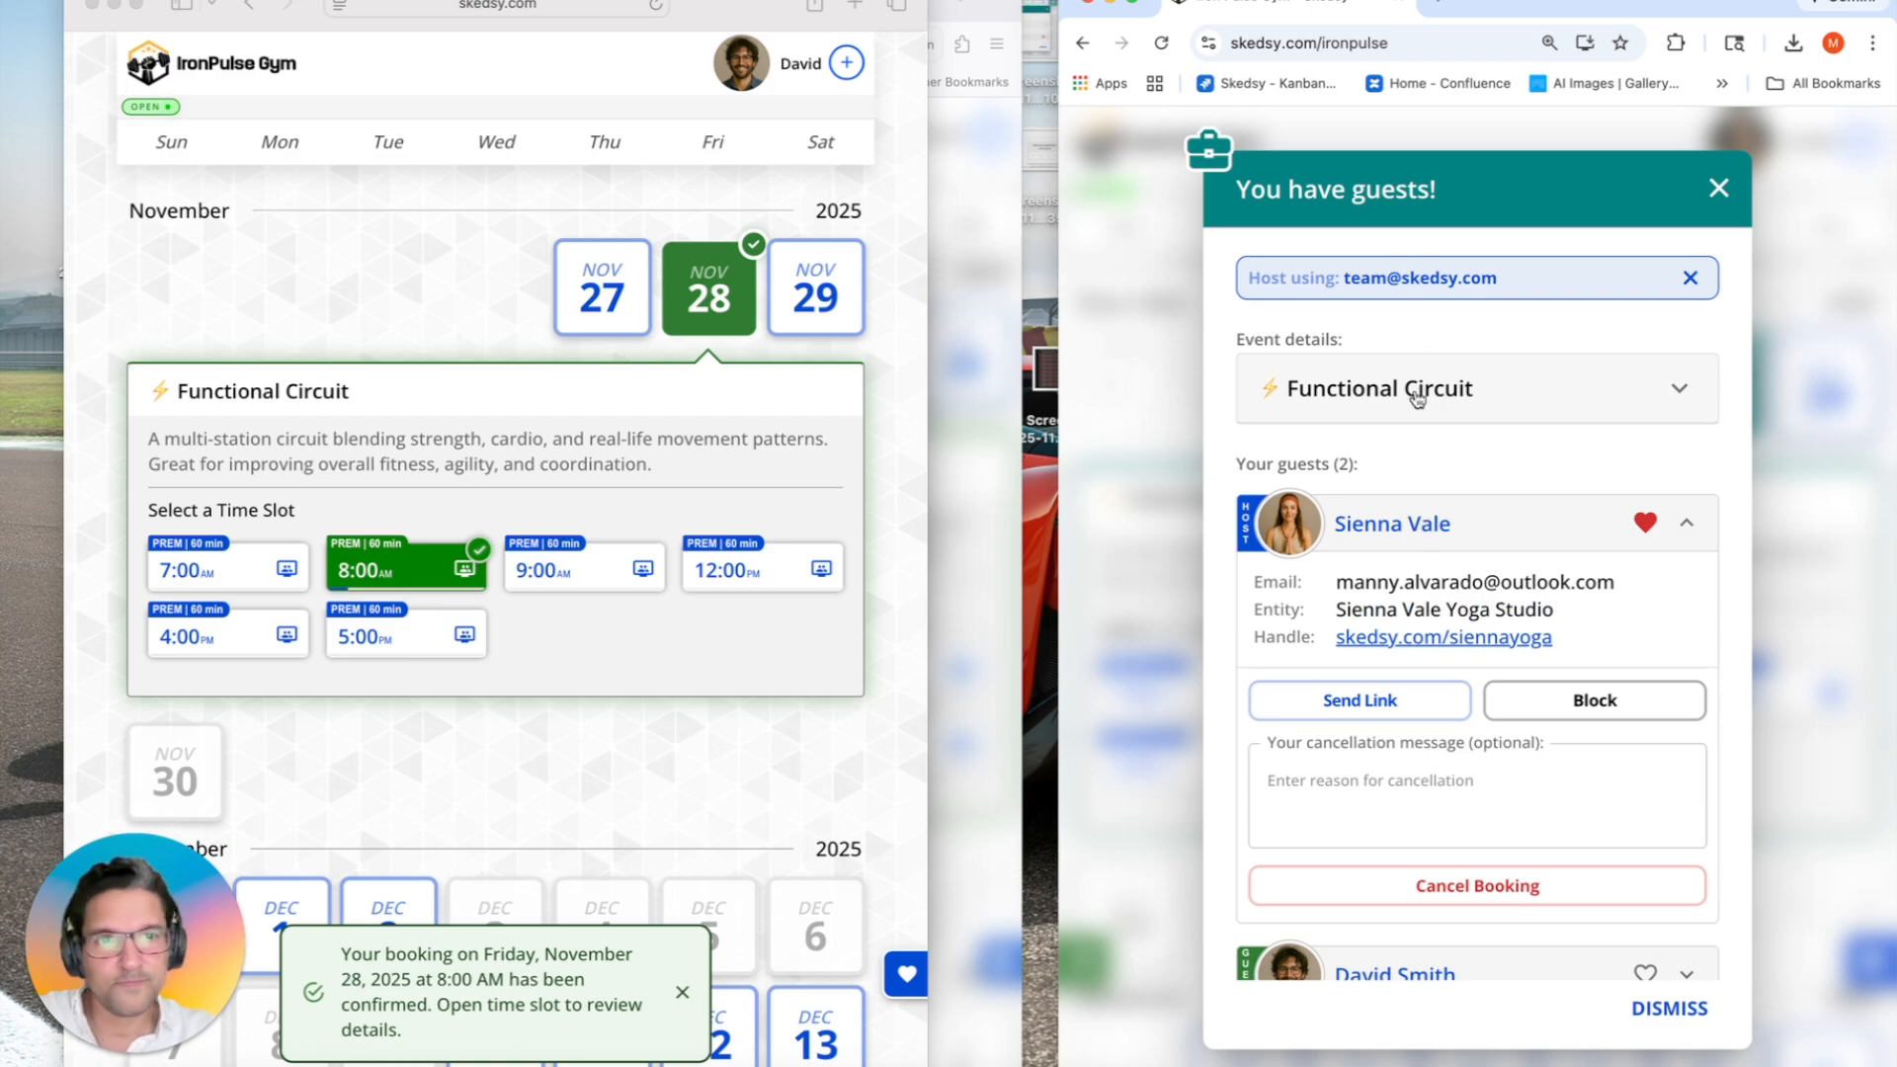
pyautogui.click(1418, 400)
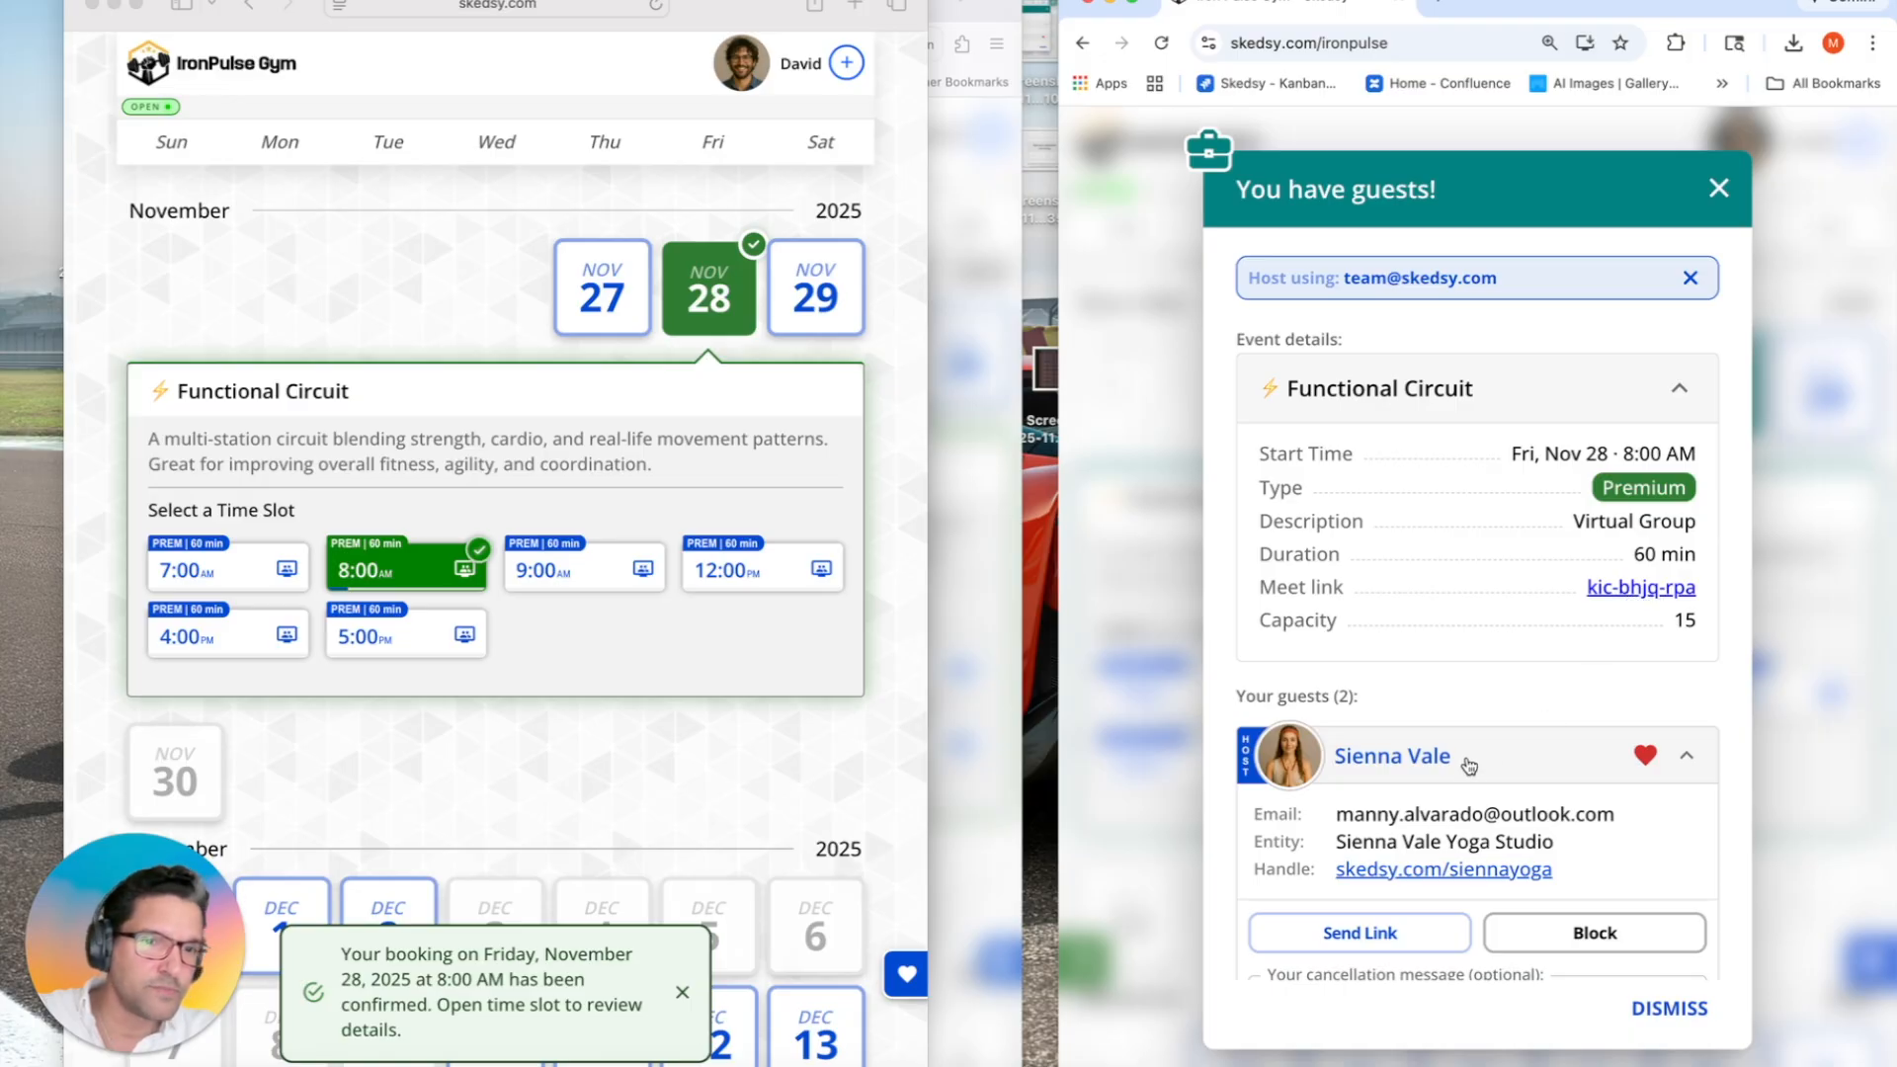
# Step: Collapse the first guest's details and bring the first guest's confirmation window forward
pyautogui.click(1469, 769)
pyautogui.moveTo(738, 17); pyautogui.dragTo(1414, 35)
pyautogui.moveTo(724, 12); pyautogui.dragTo(523, 14)
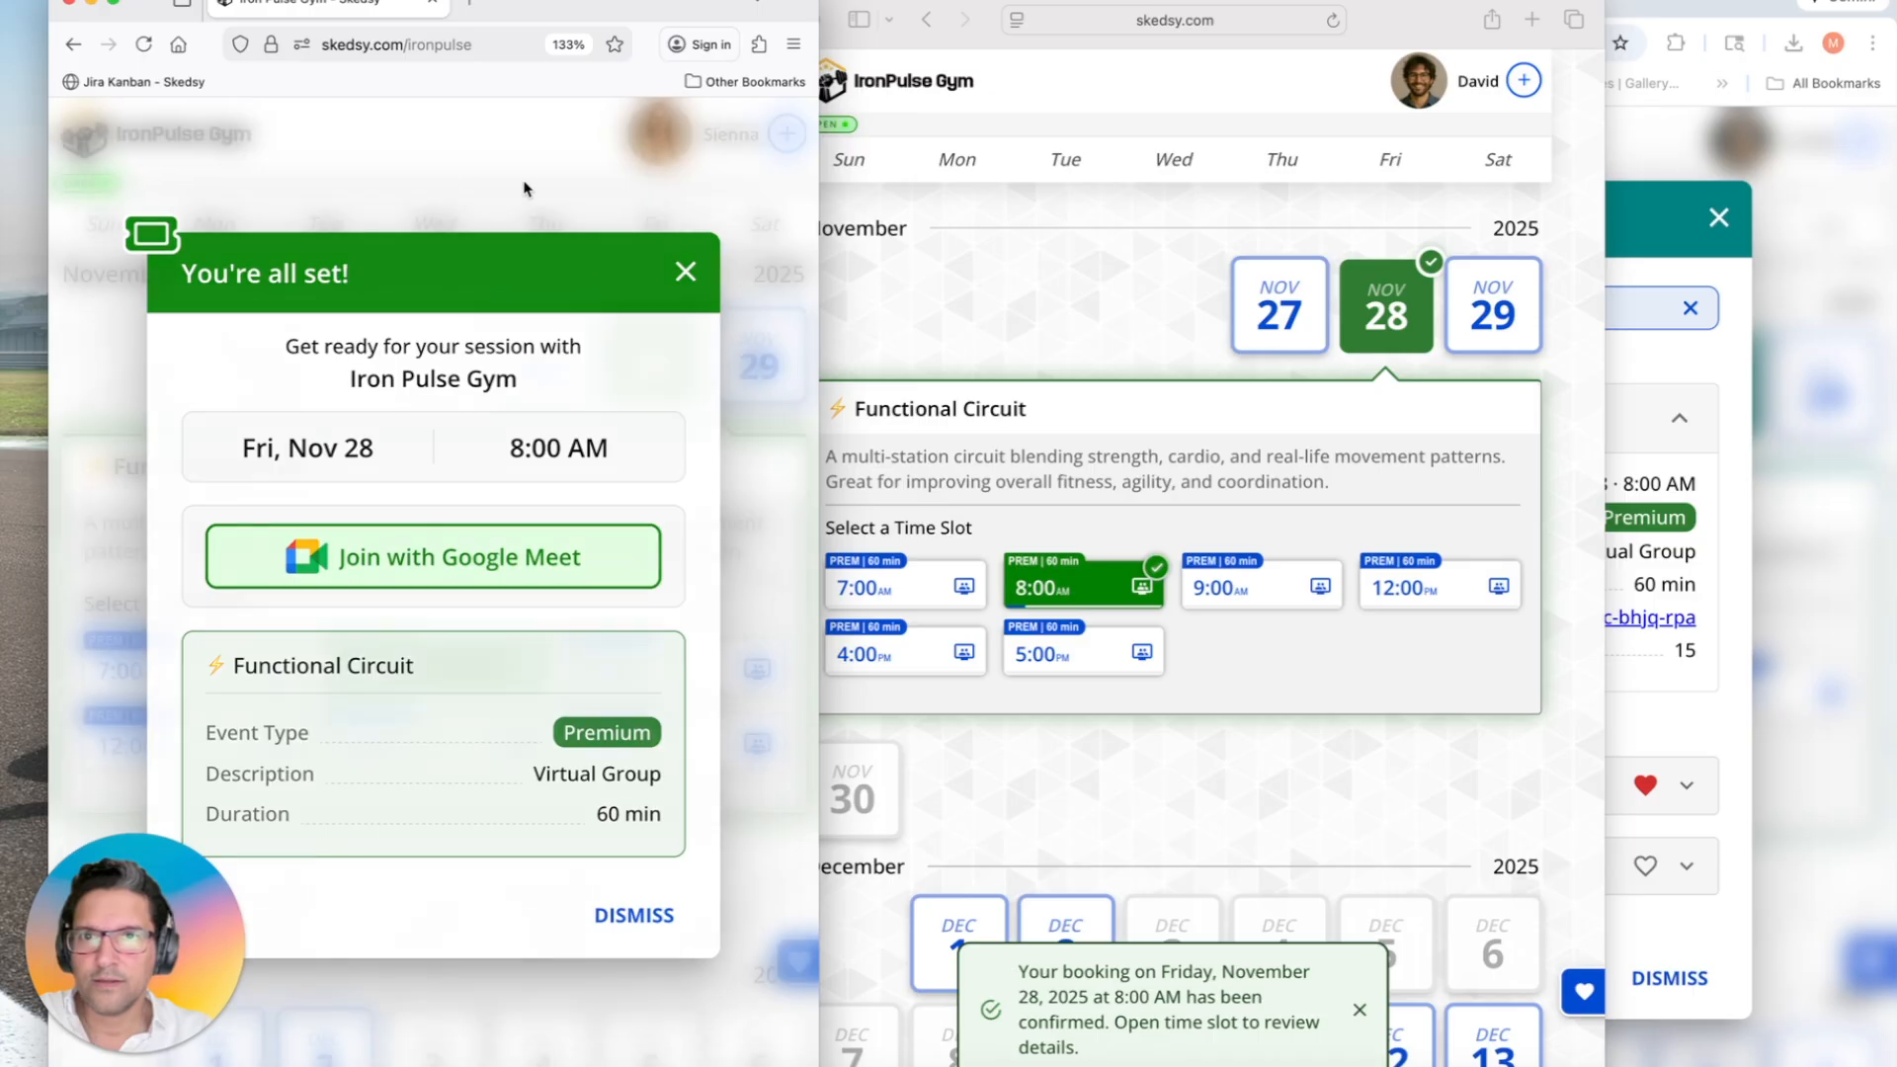
# Step: Join the 8:00 AM session's Google Meet as the first guest, then return to the calendar
pyautogui.click(474, 194)
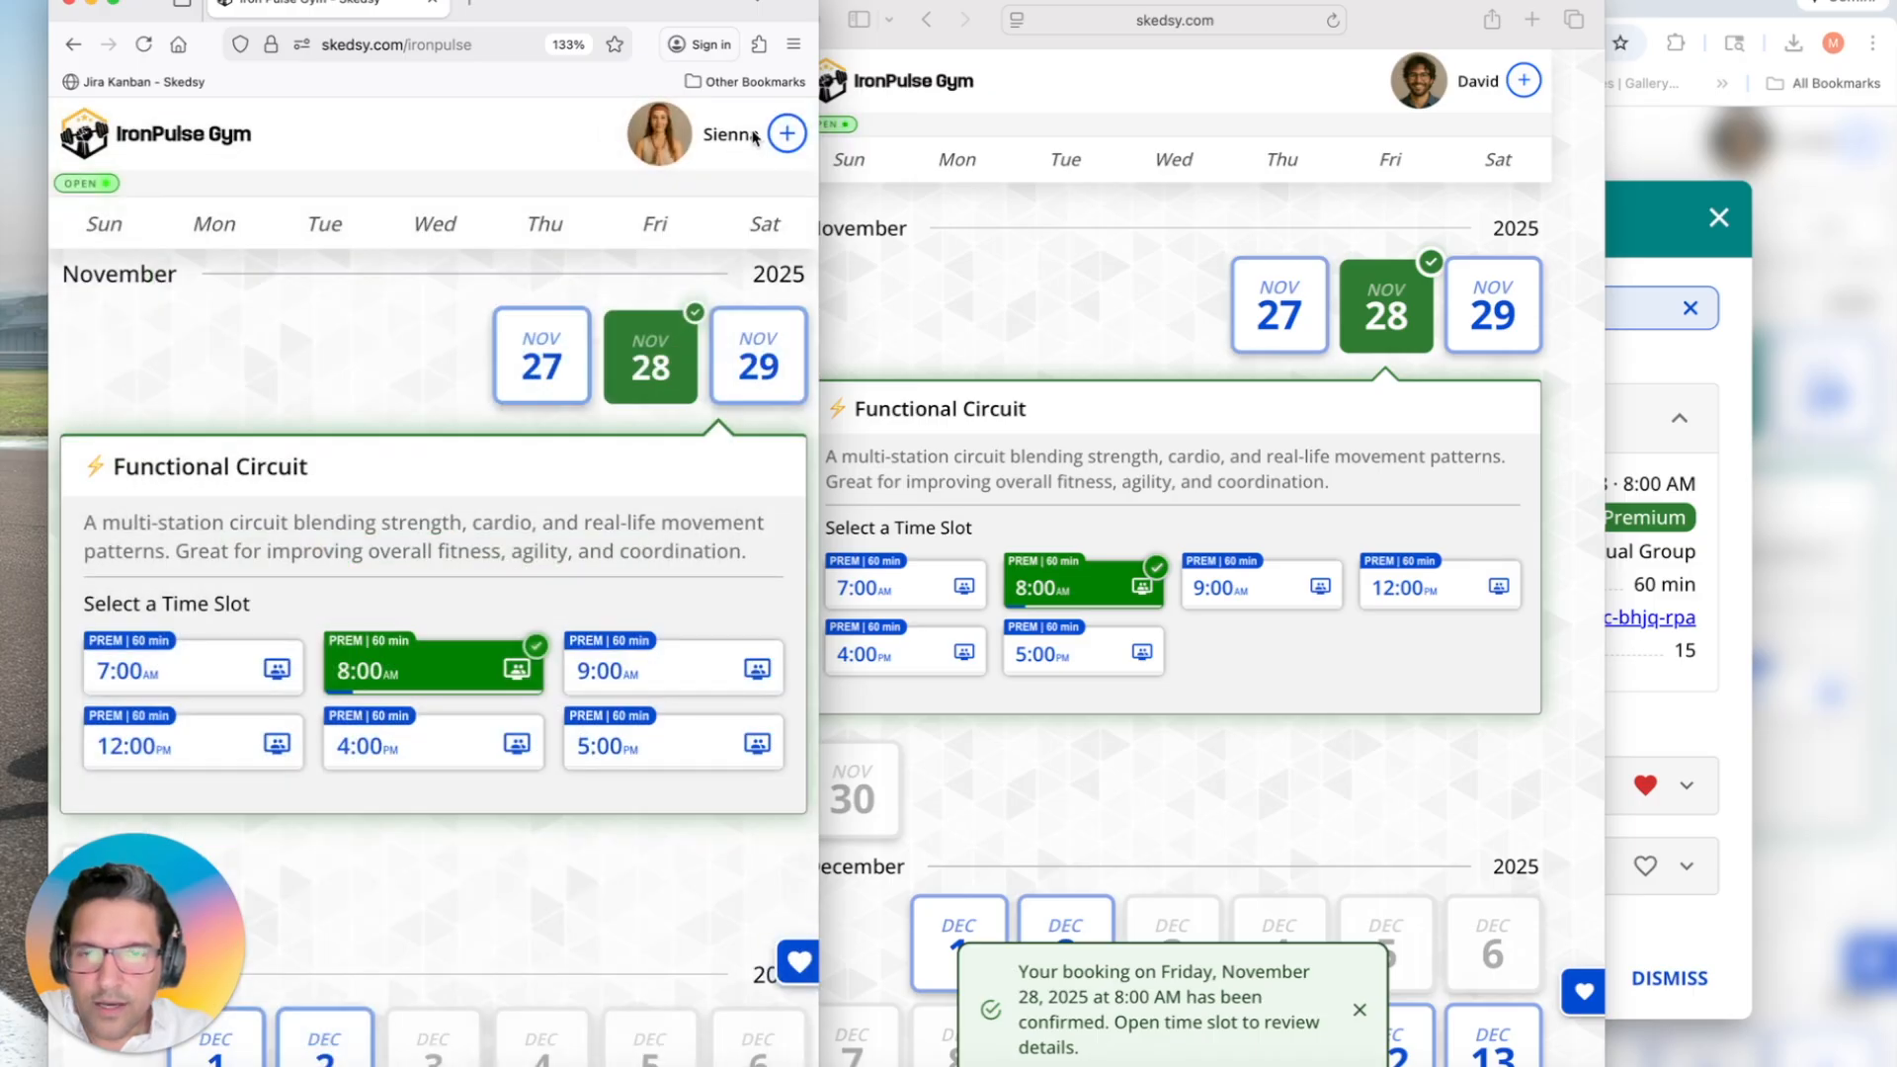
pyautogui.click(420, 671)
pyautogui.click(405, 565)
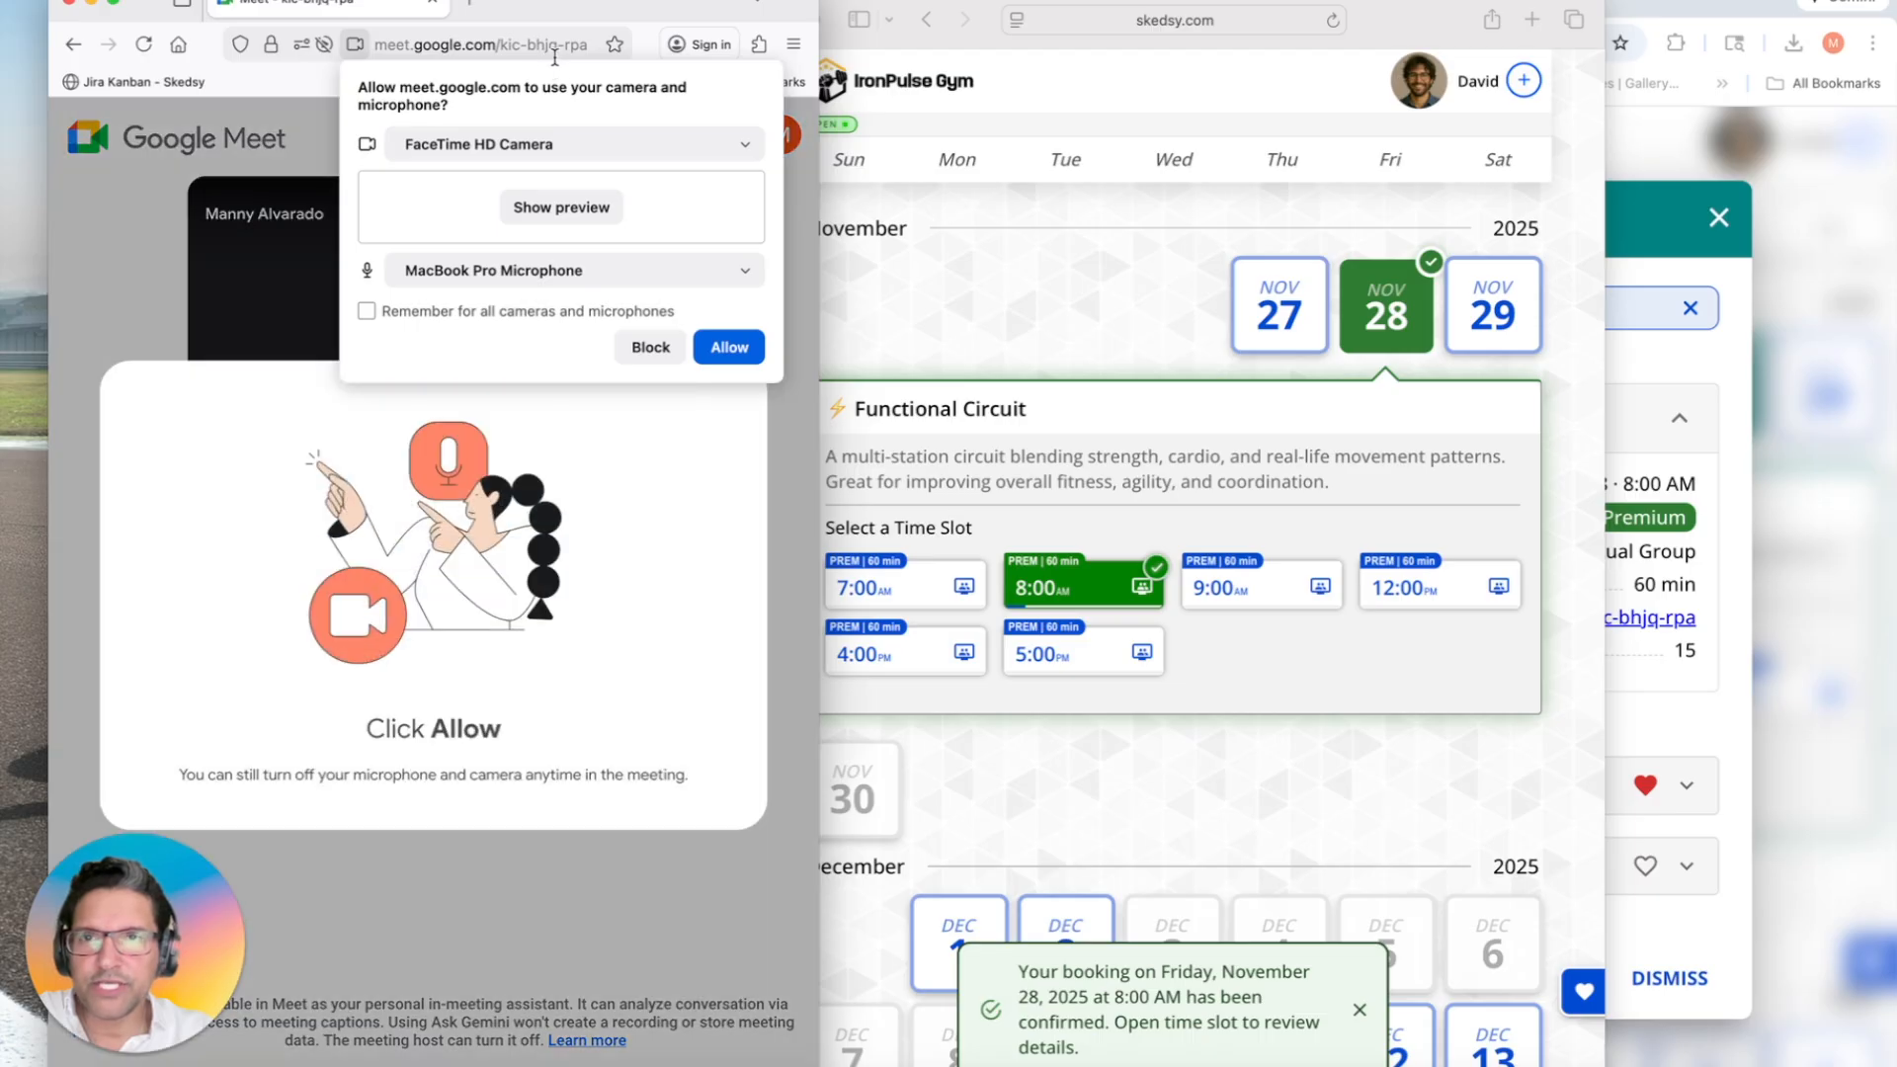
pyautogui.click(69, 47)
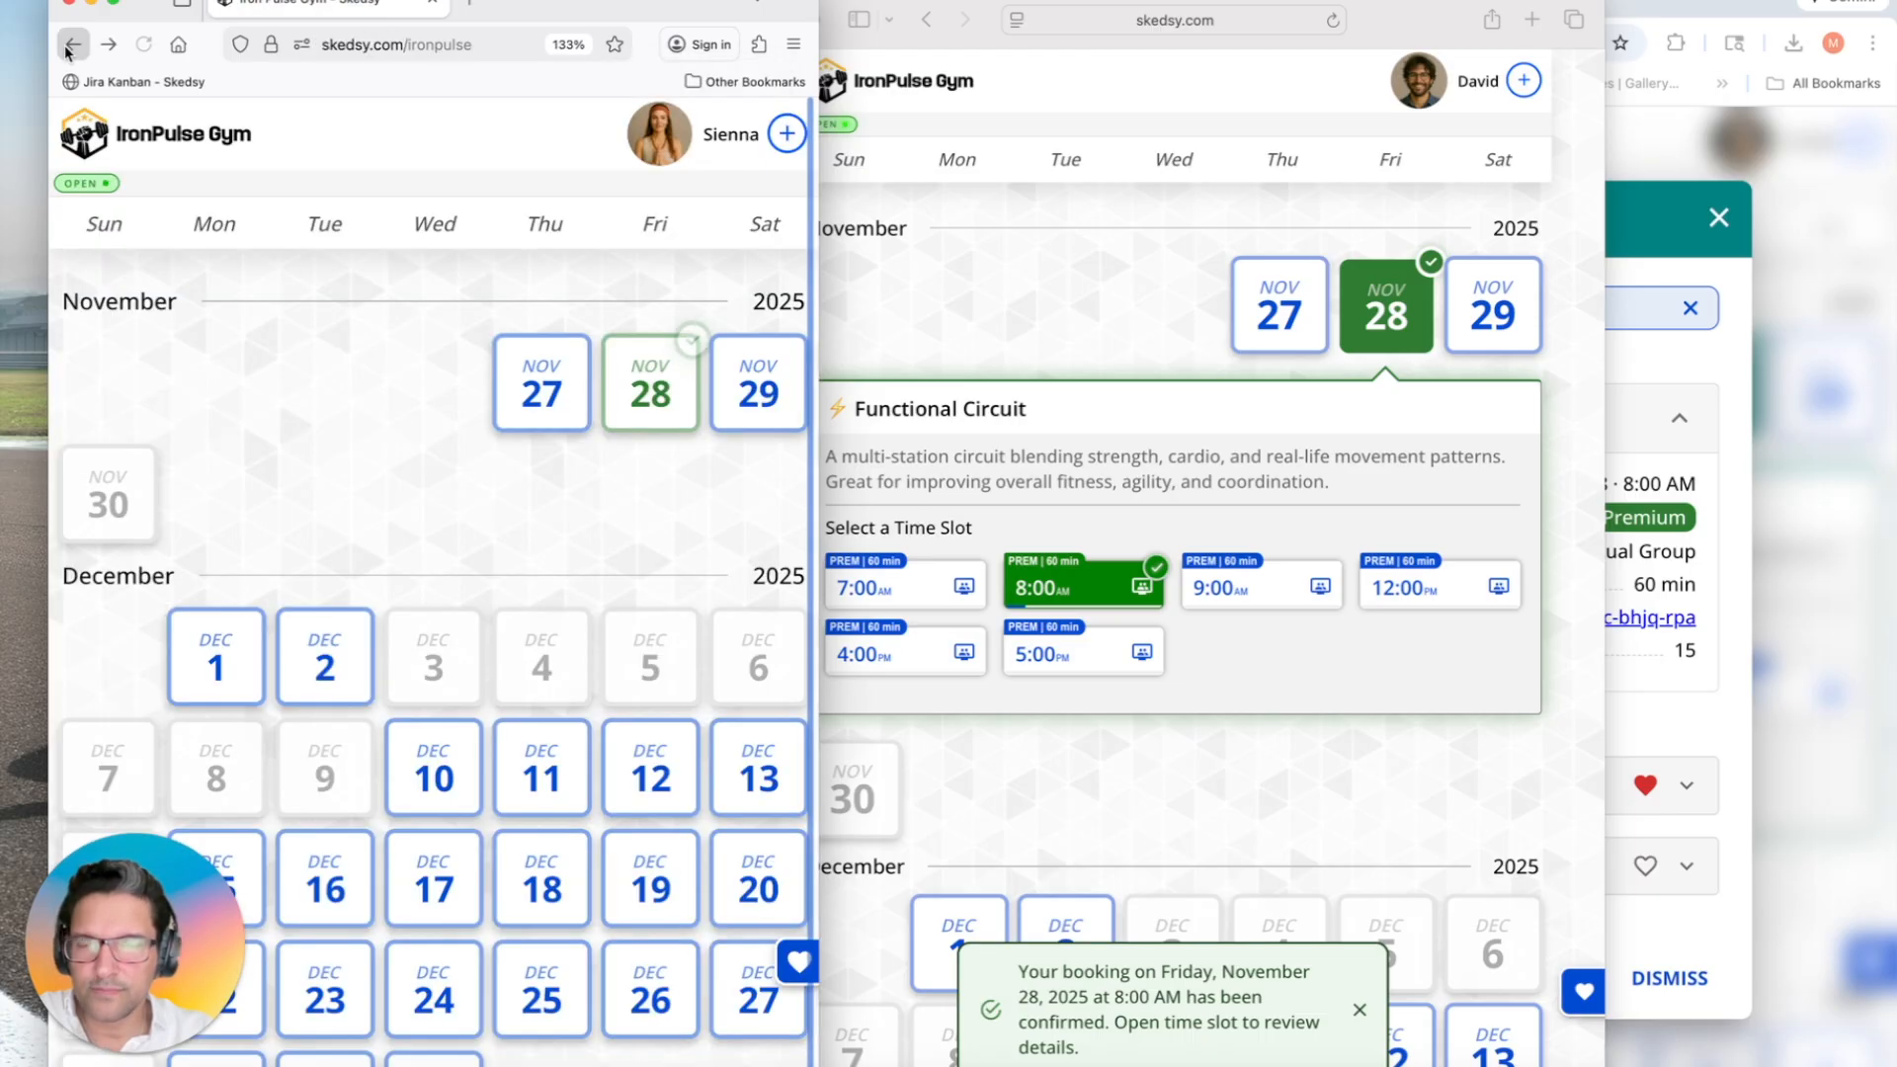
# Step: Join the Google Meet as the second guest, allow camera and microphone, then return to the calendar
pyautogui.click(1082, 589)
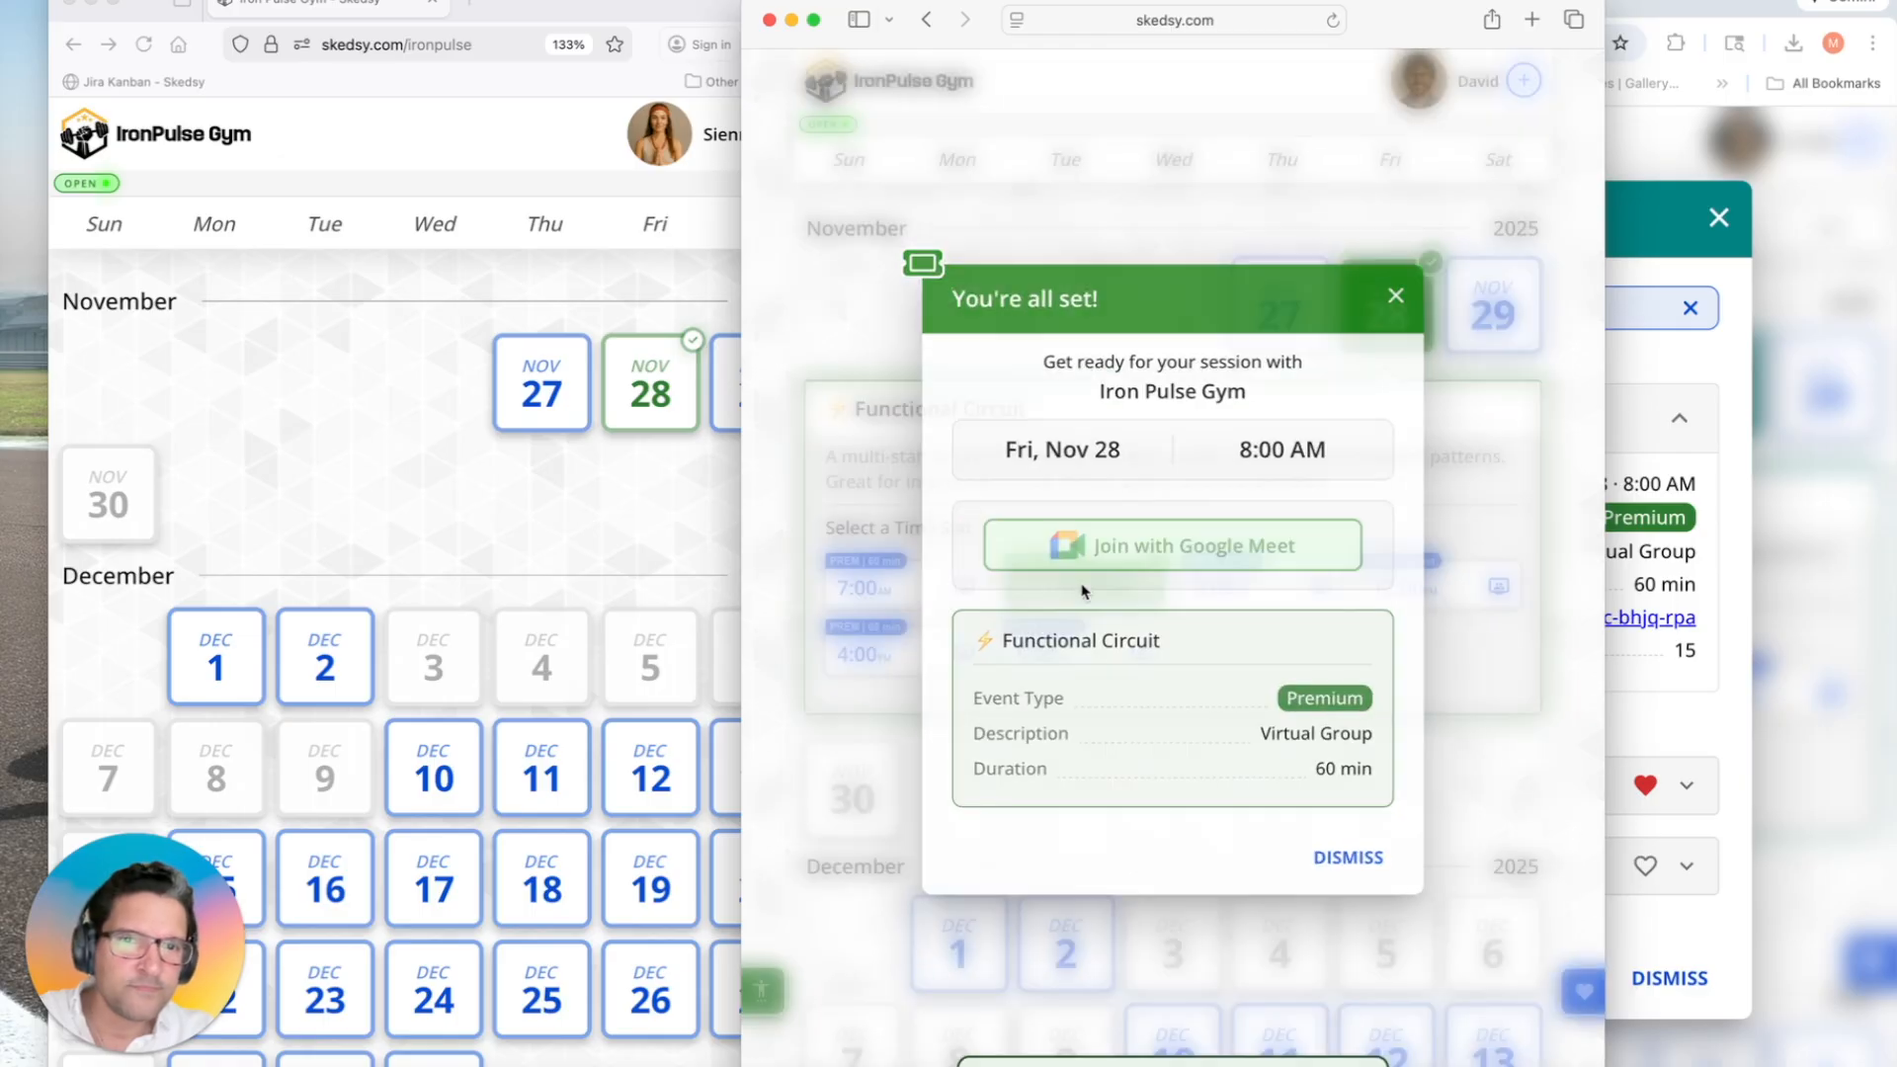
pyautogui.click(1110, 549)
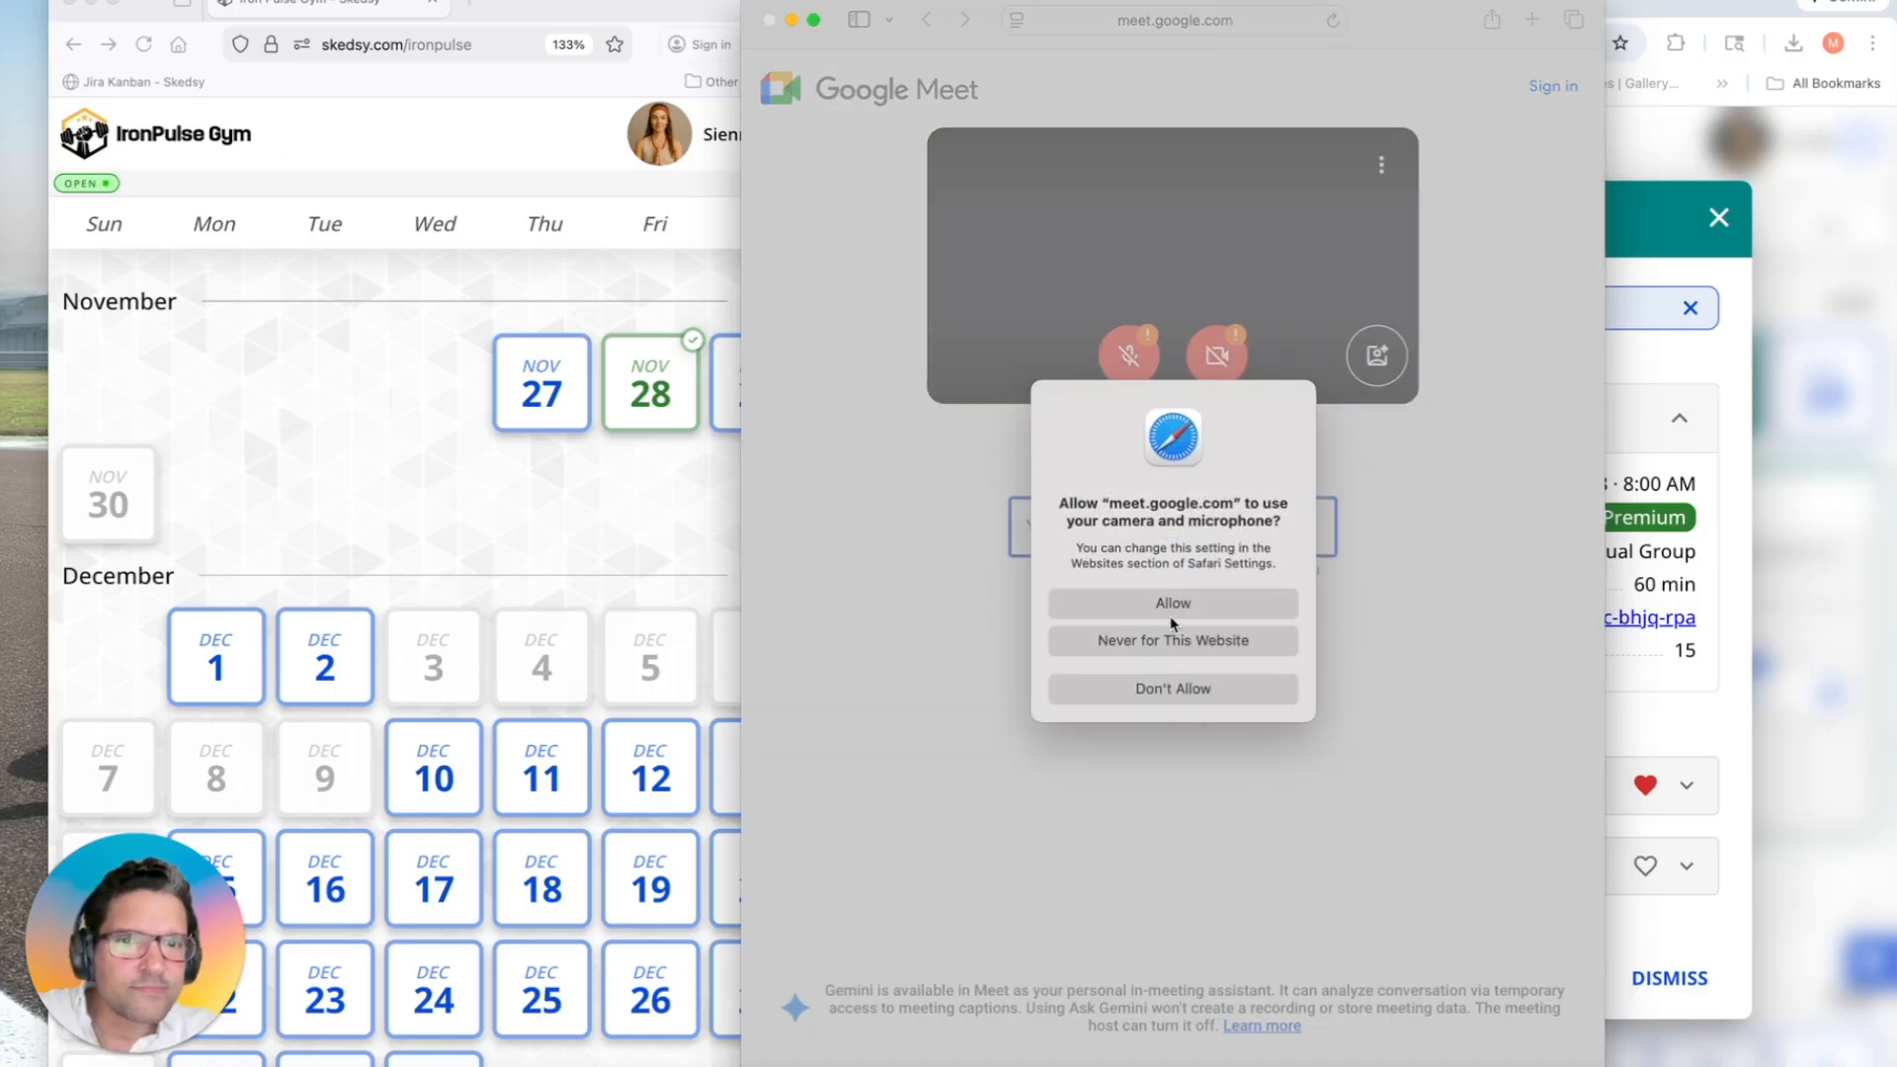
pyautogui.click(1167, 605)
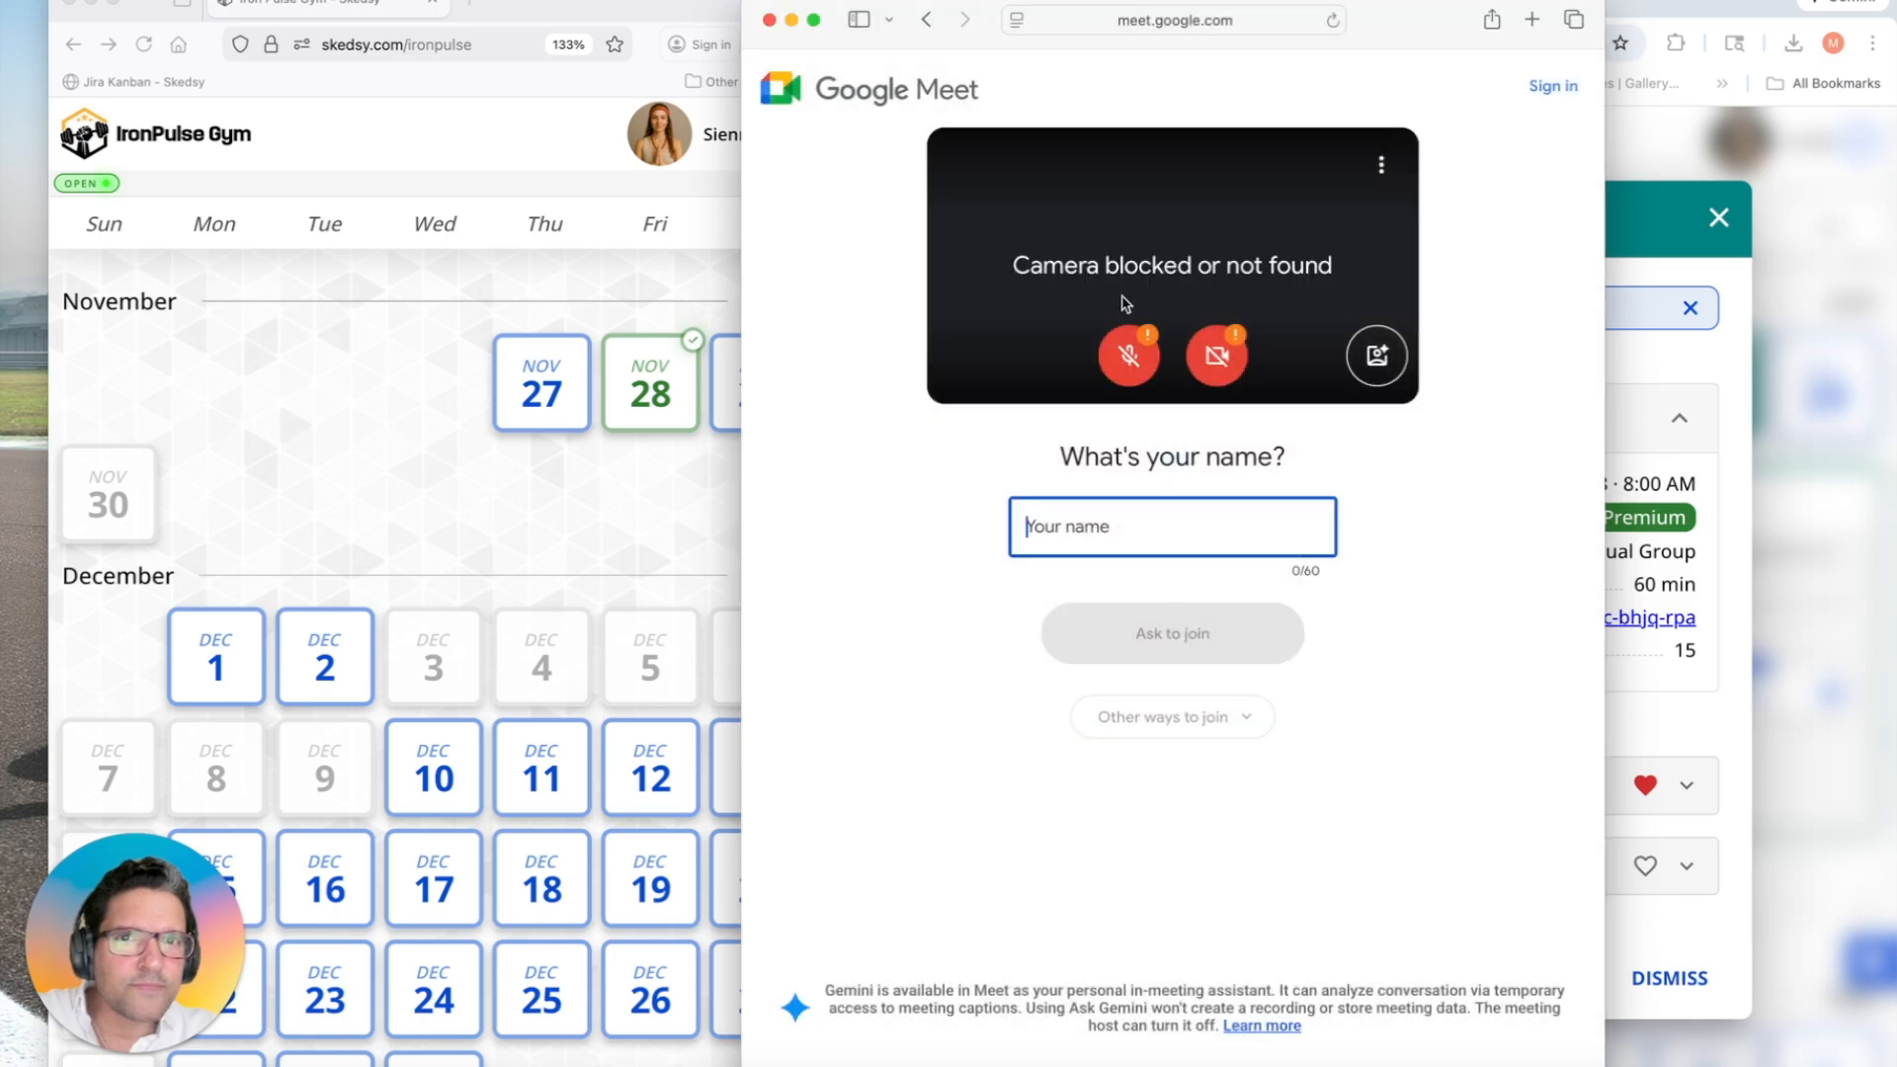
pyautogui.click(1176, 29)
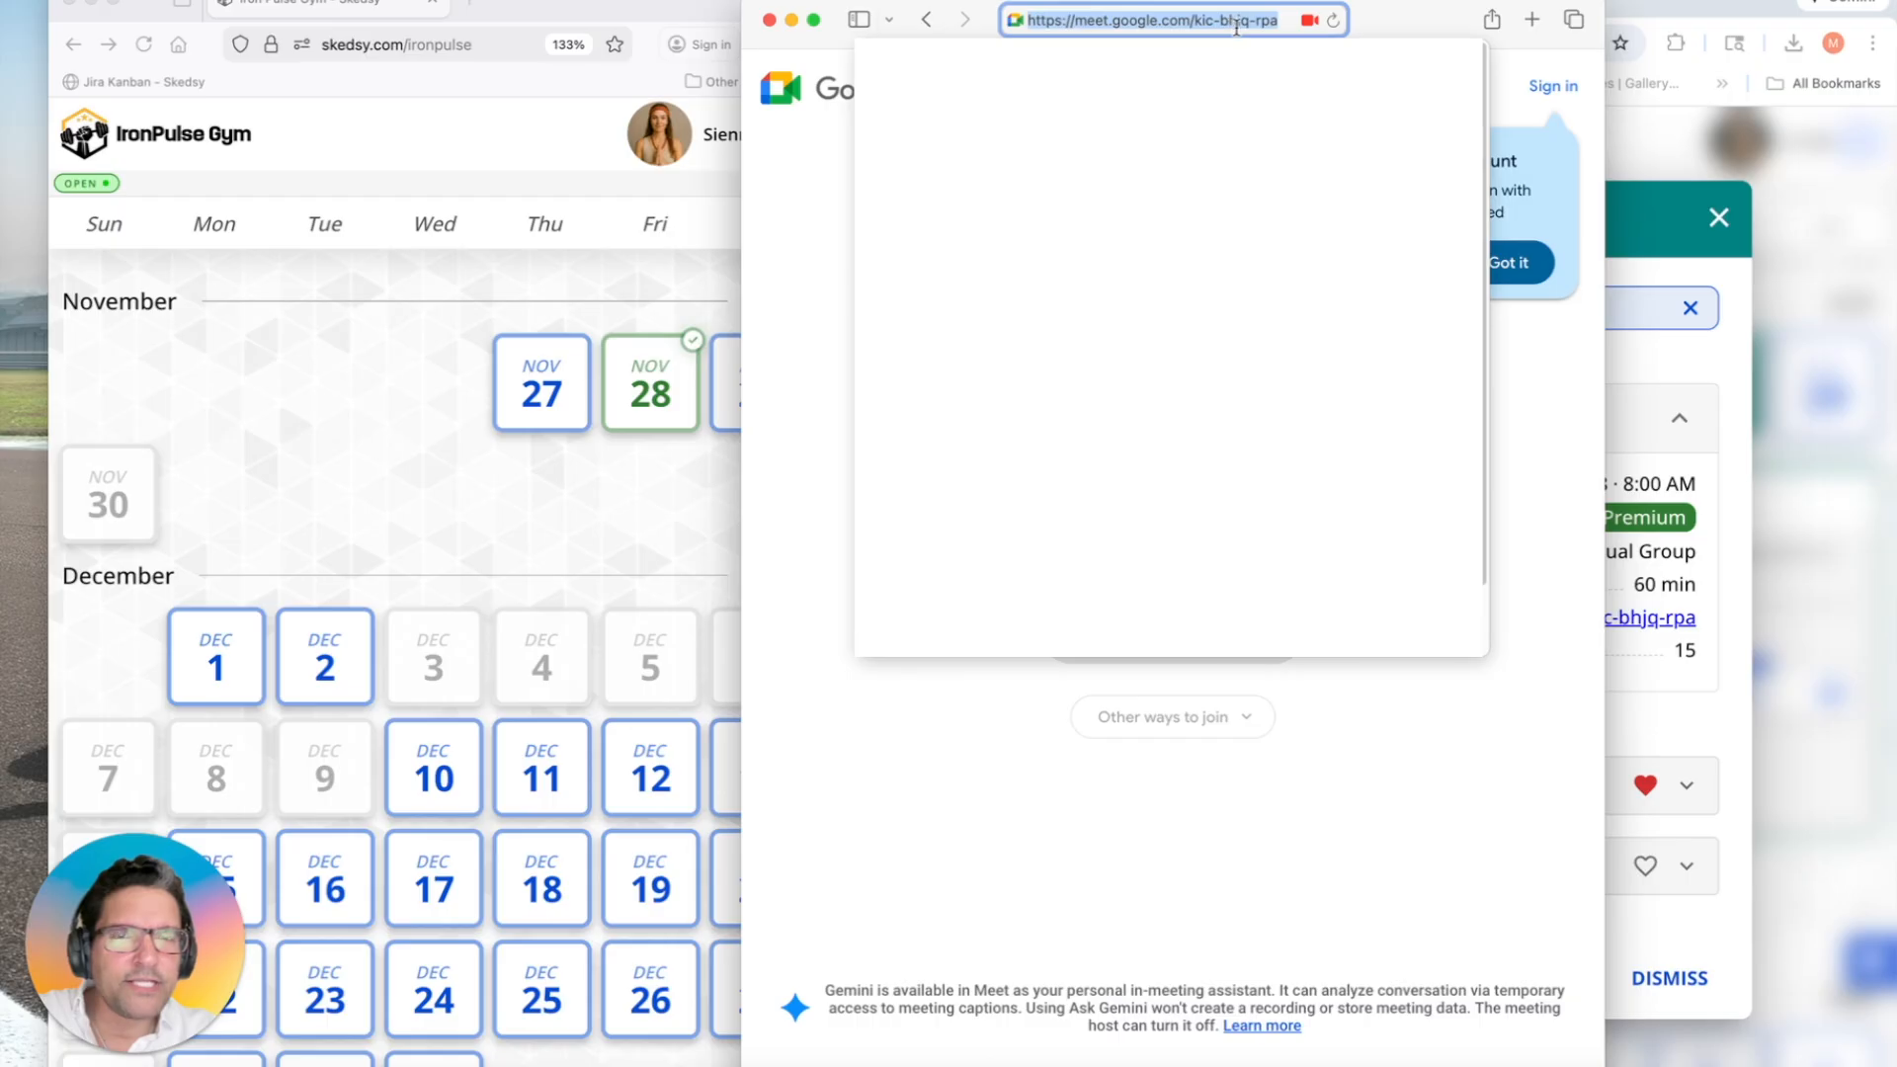
pyautogui.click(927, 20)
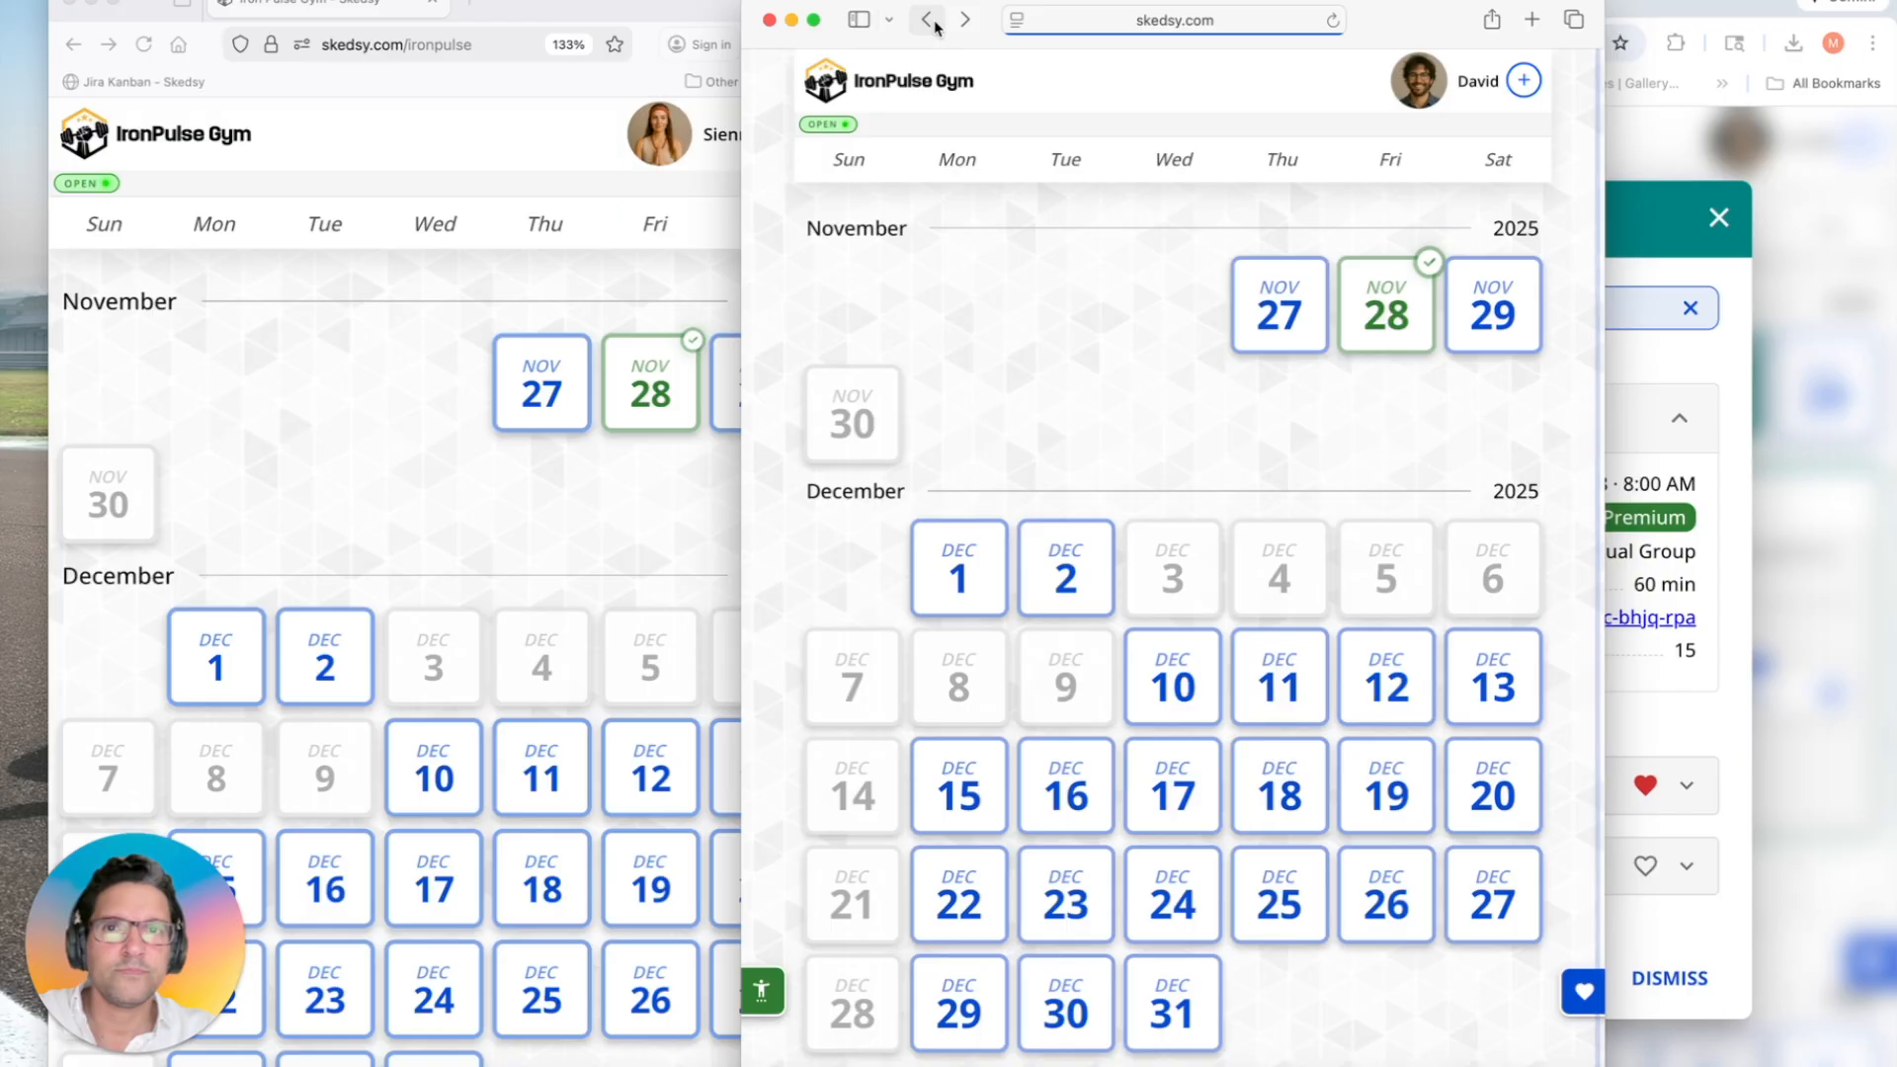